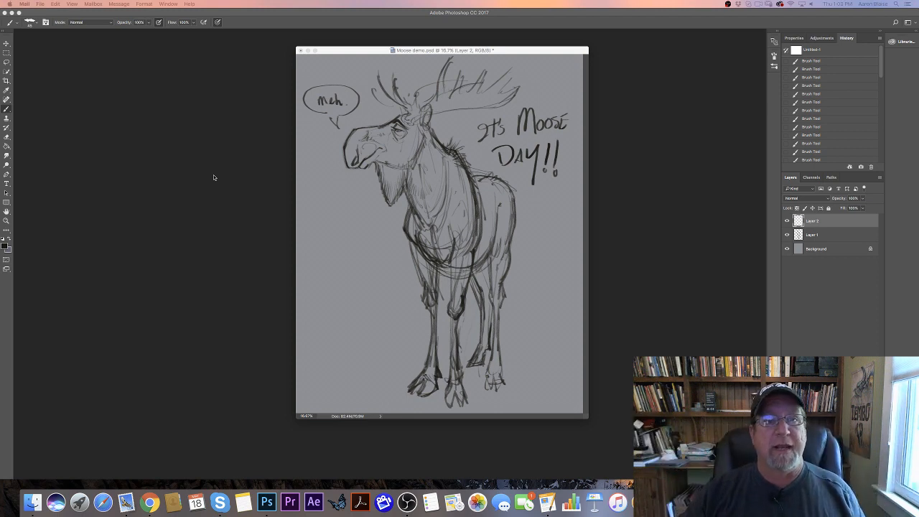
mouse_move(343, 52)
mouse_down()
mouse_move(305, 63)
mouse_move(340, 68)
mouse_up()
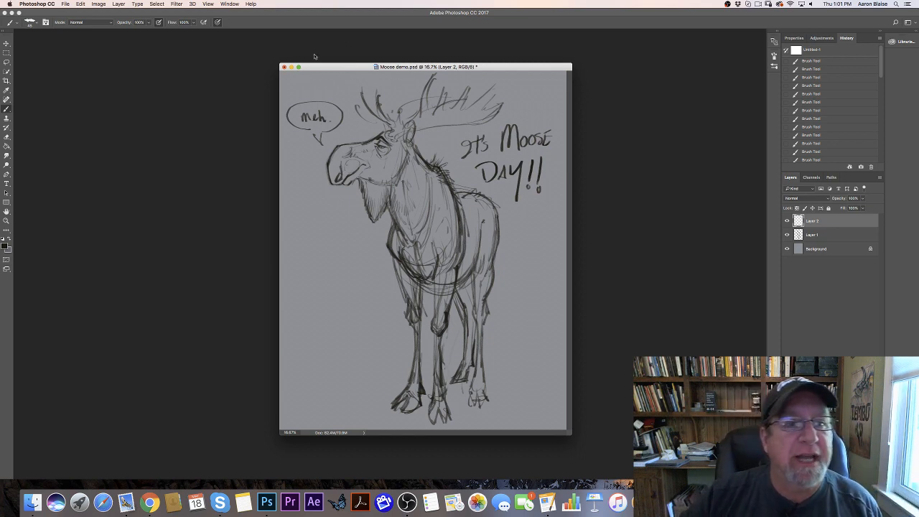
drag(317, 69, 290, 41)
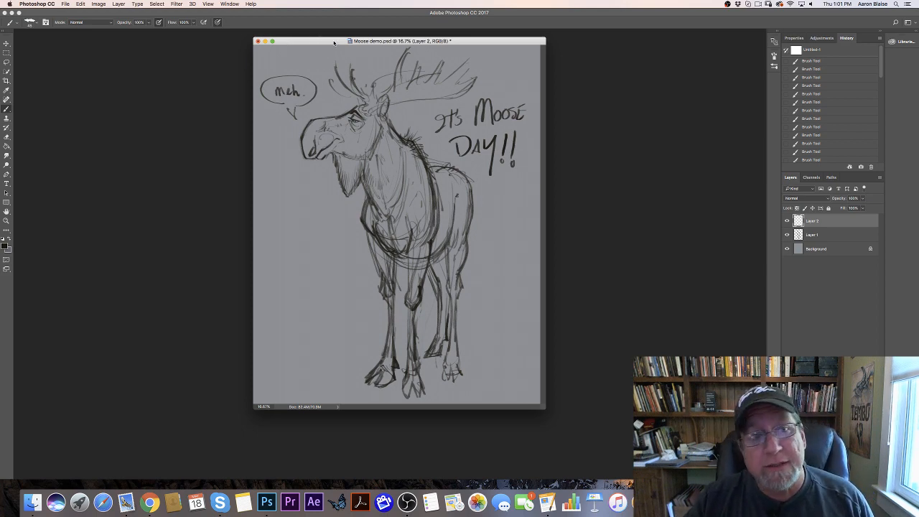
drag(333, 42, 332, 45)
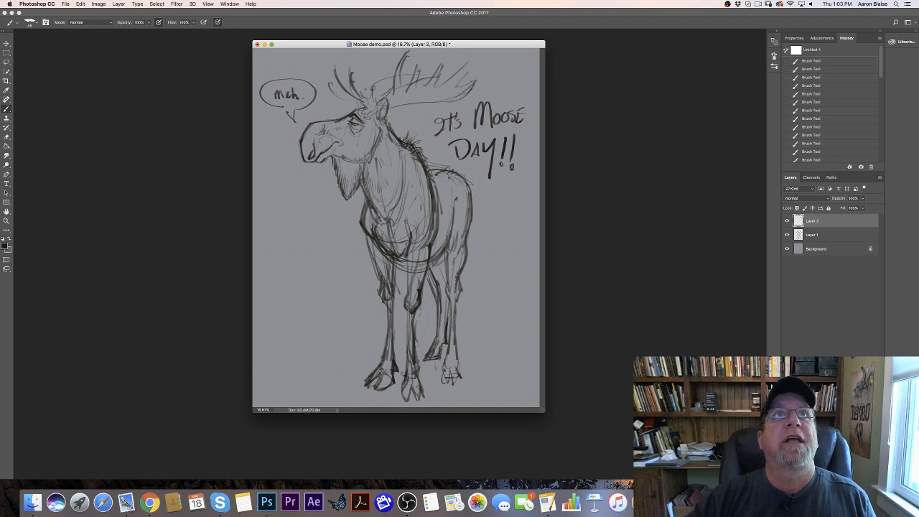
Step: Look over the finished mermaid and merwhale paintings and the moose reference photos
drag(380, 0, 394, 38)
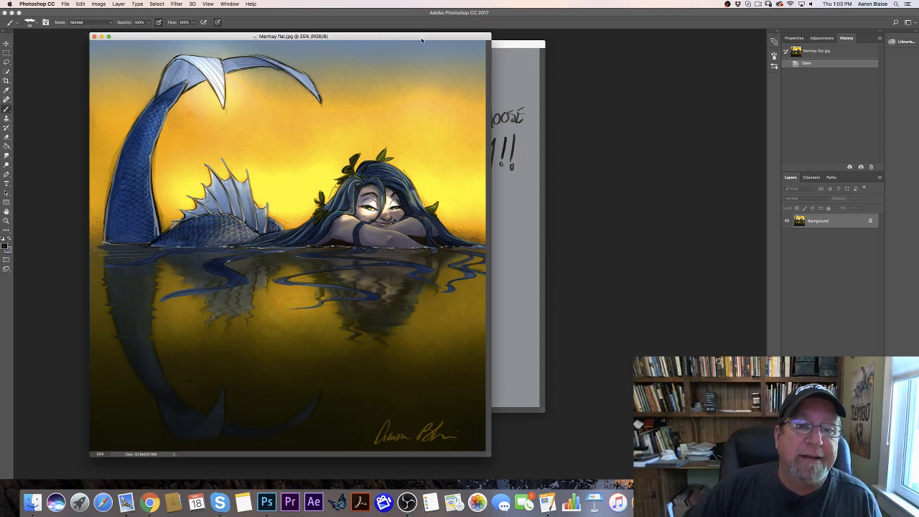
drag(421, 40, 412, 40)
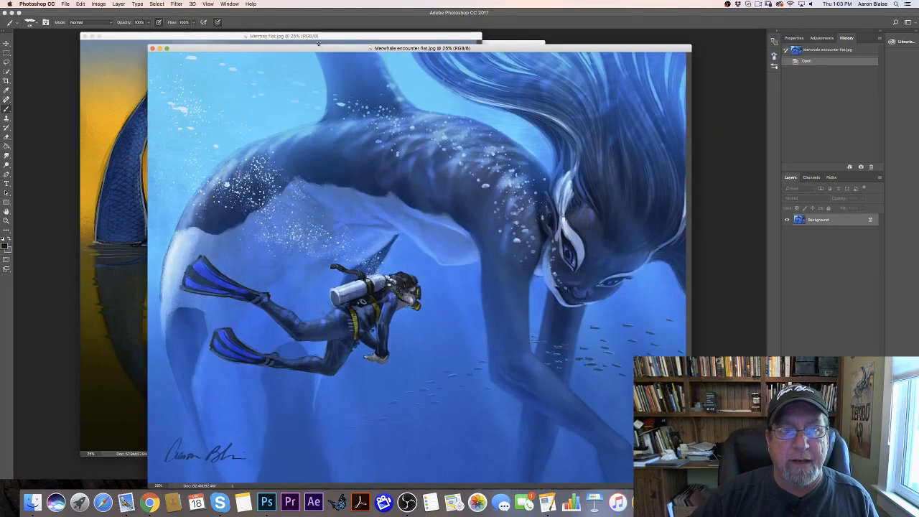
drag(318, 47, 312, 28)
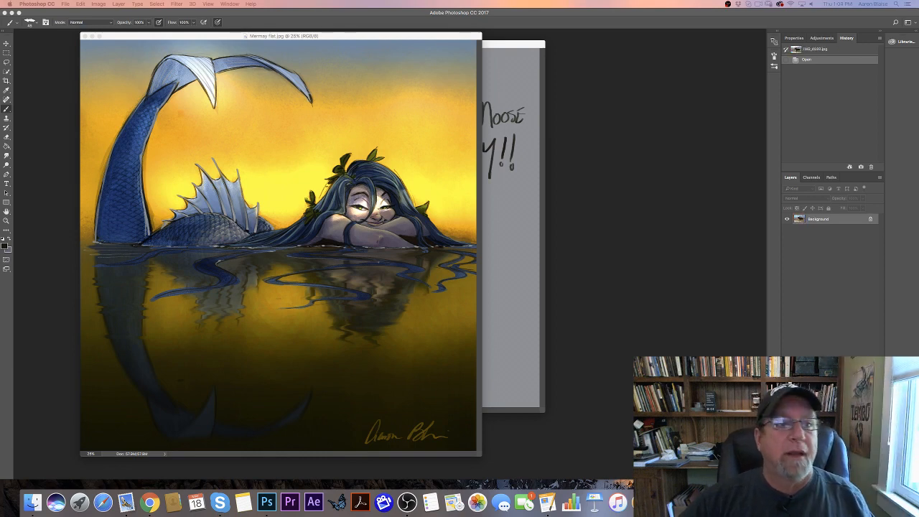
click(84, 36)
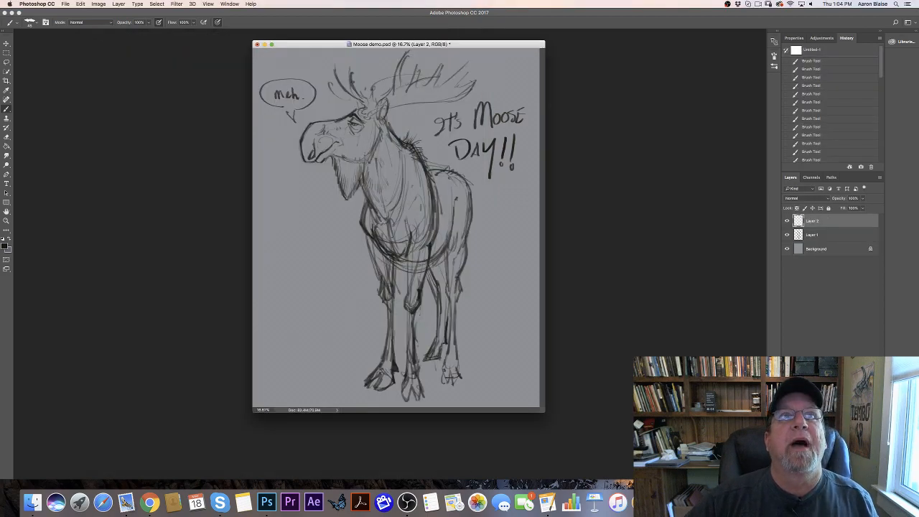
drag(430, 0, 122, 31)
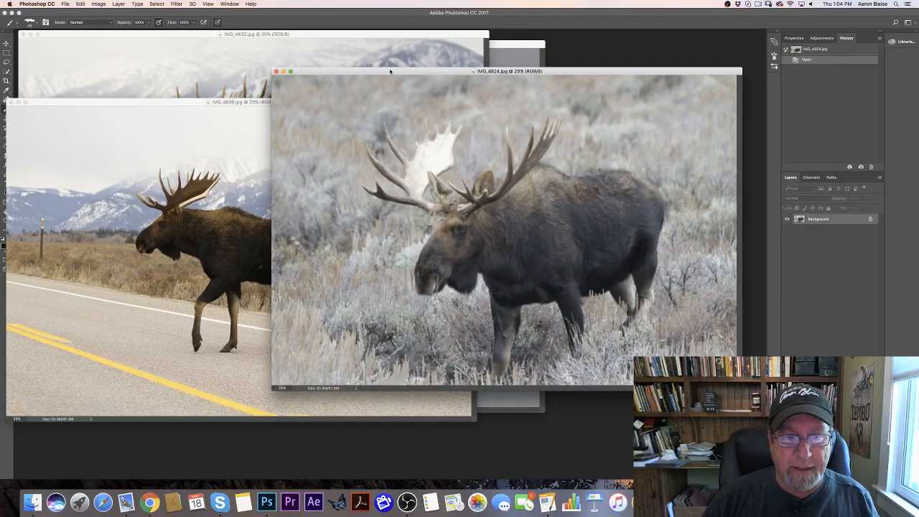
drag(389, 71, 440, 105)
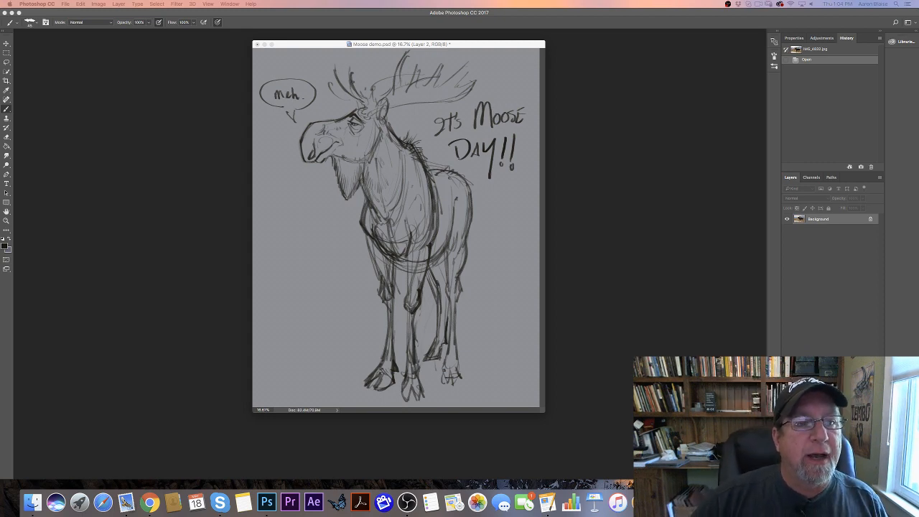
Step: Return to Moose demo.psd in full-screen view and delete the layer holding the lettering and speech bubble
click(300, 44)
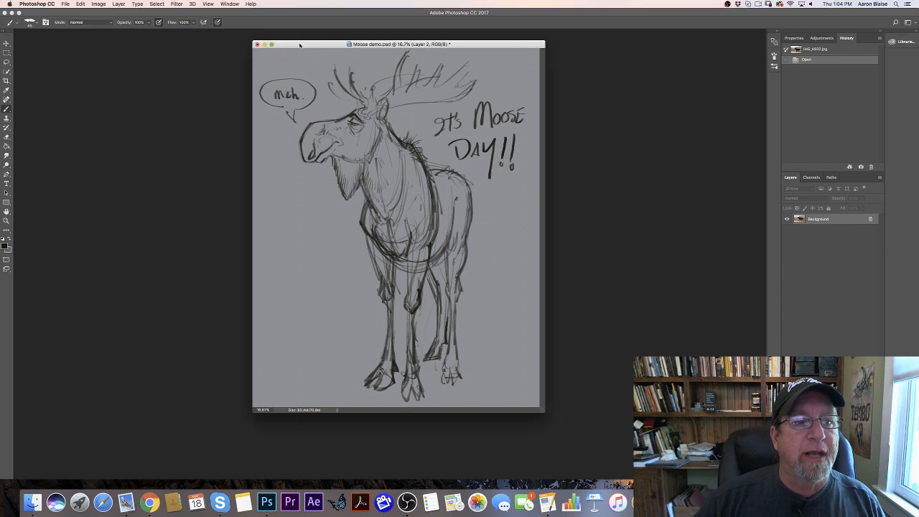
key(f)
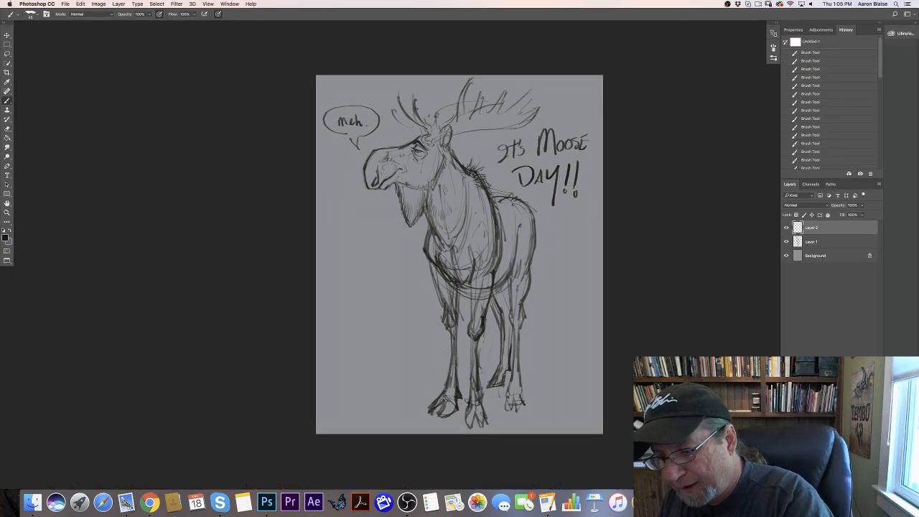
key(Delete)
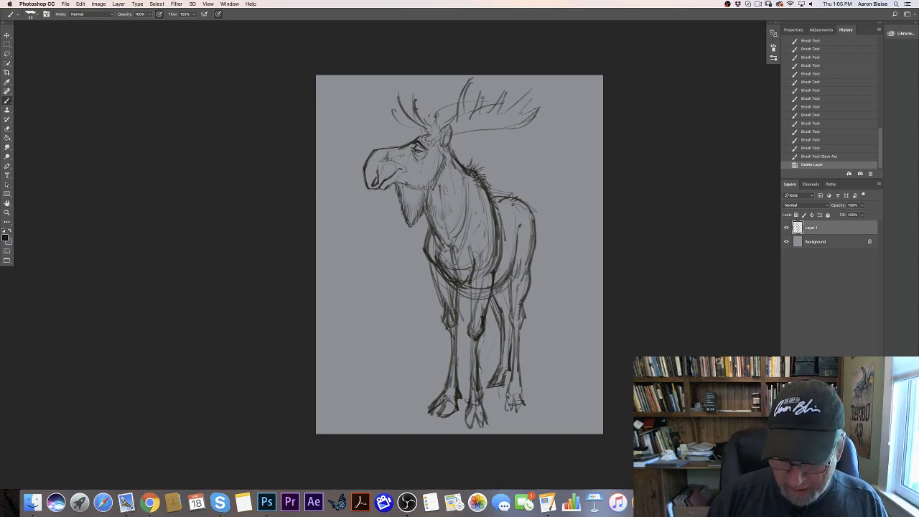
key(super+equal)
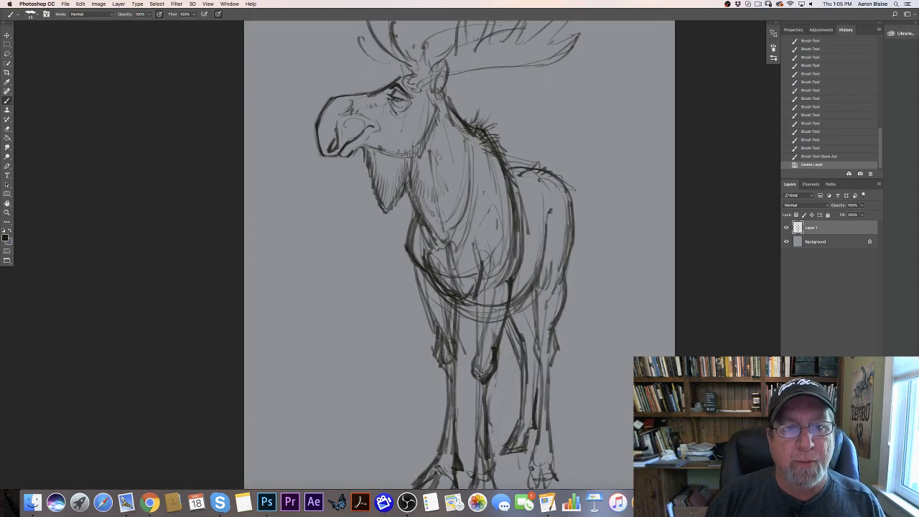
key(super+0)
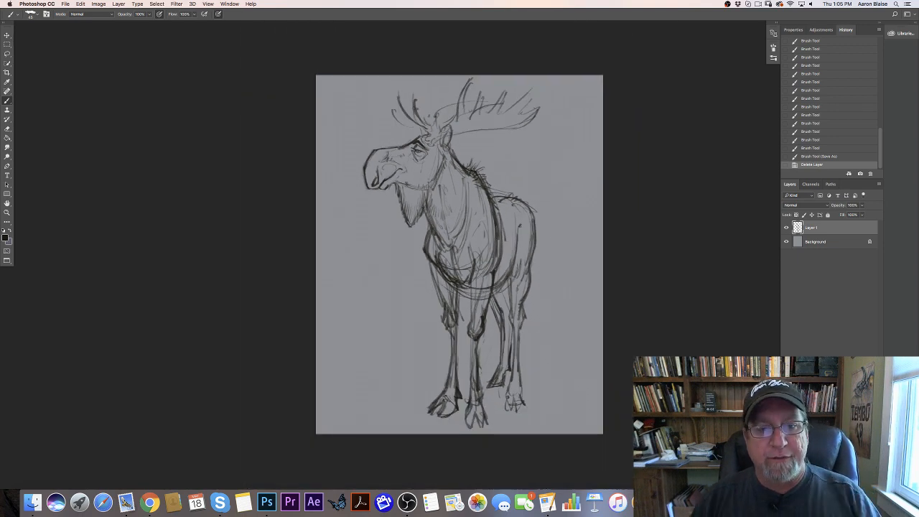
Step: Fade the moose sketch layer to 54% opacity and start tracing the jaw on a new layer above it
click(861, 205)
drag(862, 215, 846, 215)
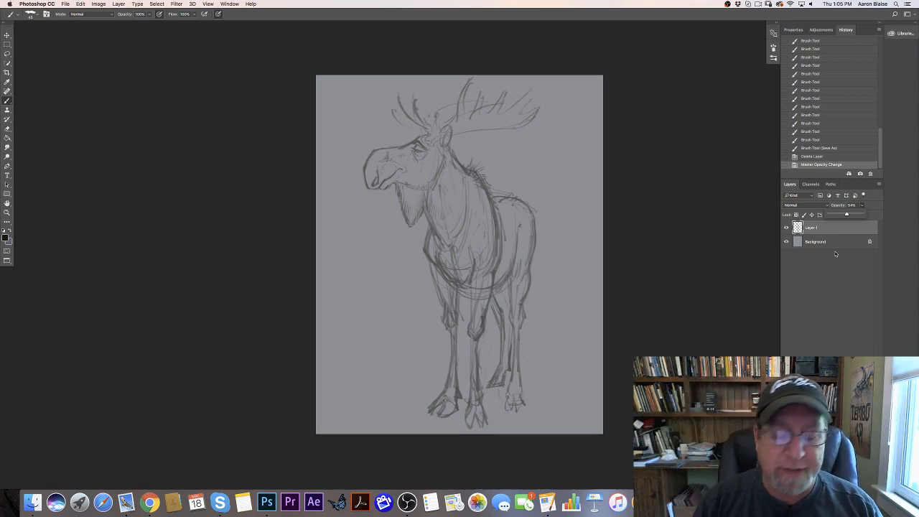
click(859, 484)
click(860, 485)
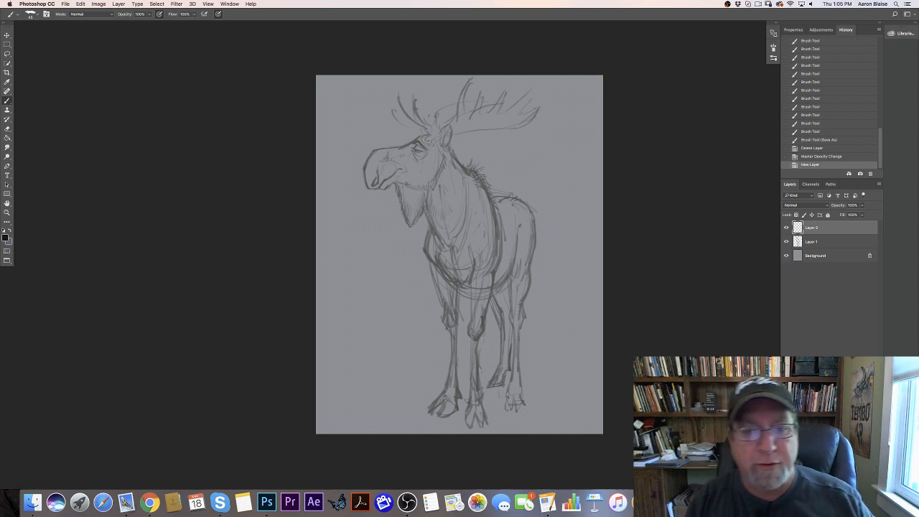
drag(445, 136, 430, 187)
Step: Fade the moose sketch layer further and make the new layer above it active again
click(811, 241)
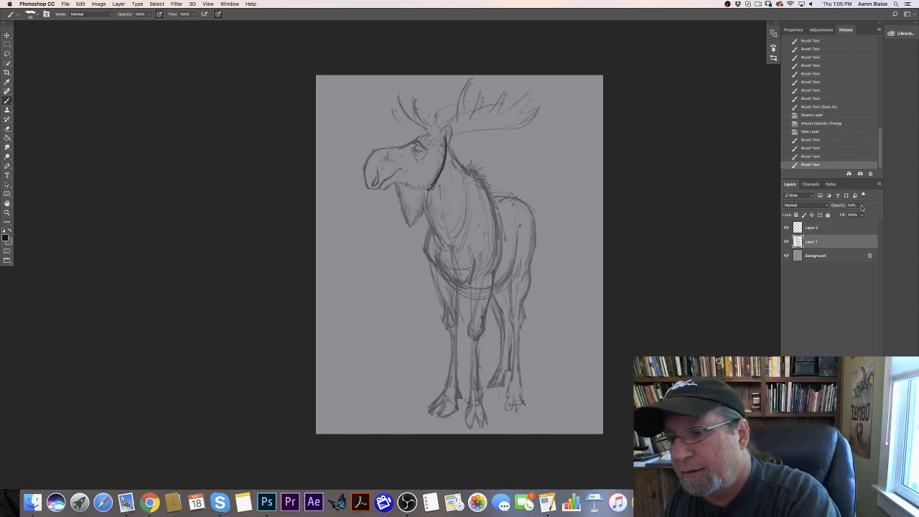
click(861, 205)
drag(877, 214, 848, 214)
click(823, 229)
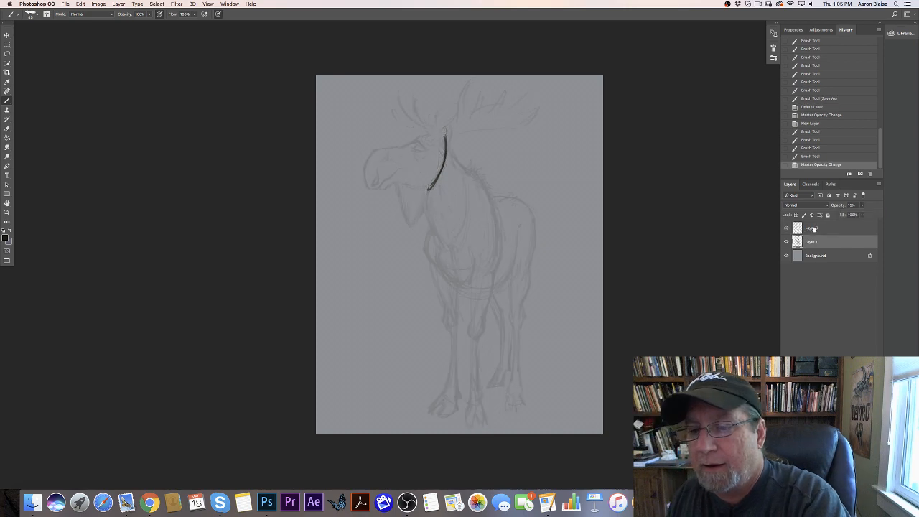
click(822, 228)
click(815, 240)
click(861, 205)
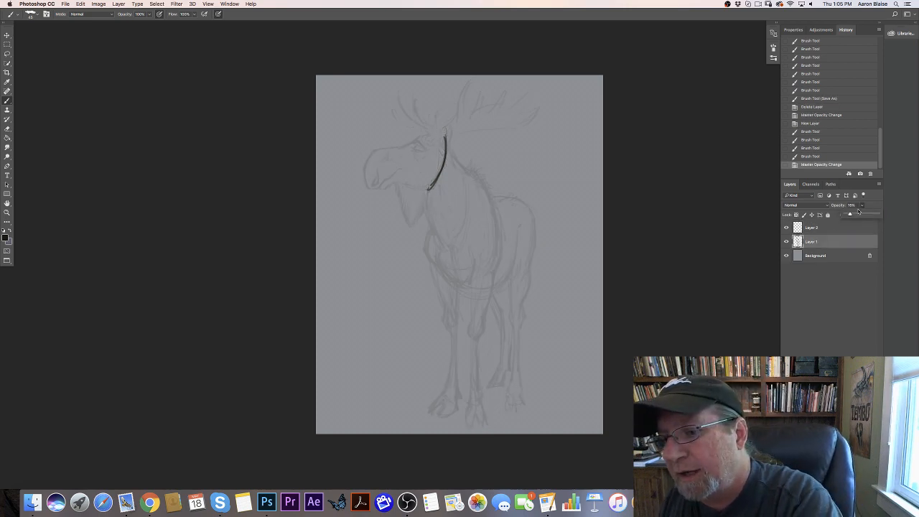
drag(849, 215, 856, 215)
click(833, 228)
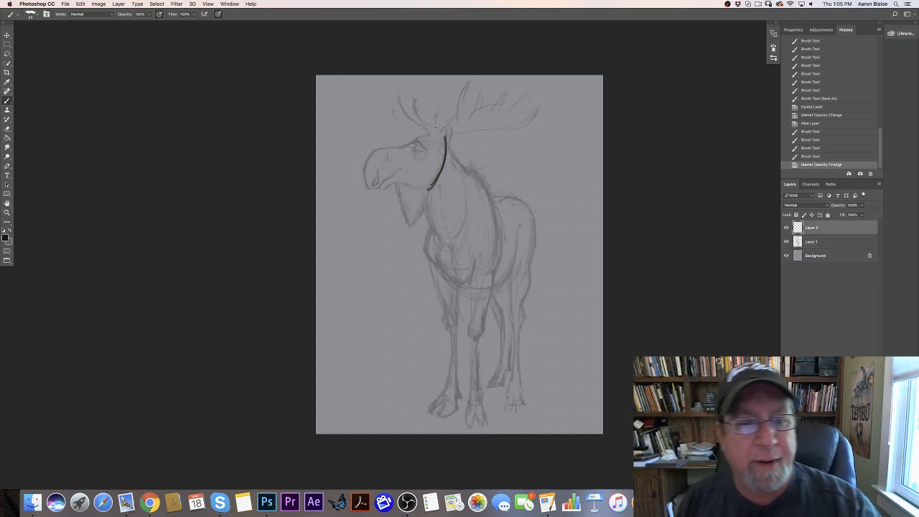
Step: Block in the head as a simple box running from the brow to the muzzle and along the jaw
drag(429, 134, 371, 147)
mouse_move(424, 137)
mouse_down()
mouse_move(372, 149)
mouse_move(363, 188)
mouse_move(427, 188)
mouse_up()
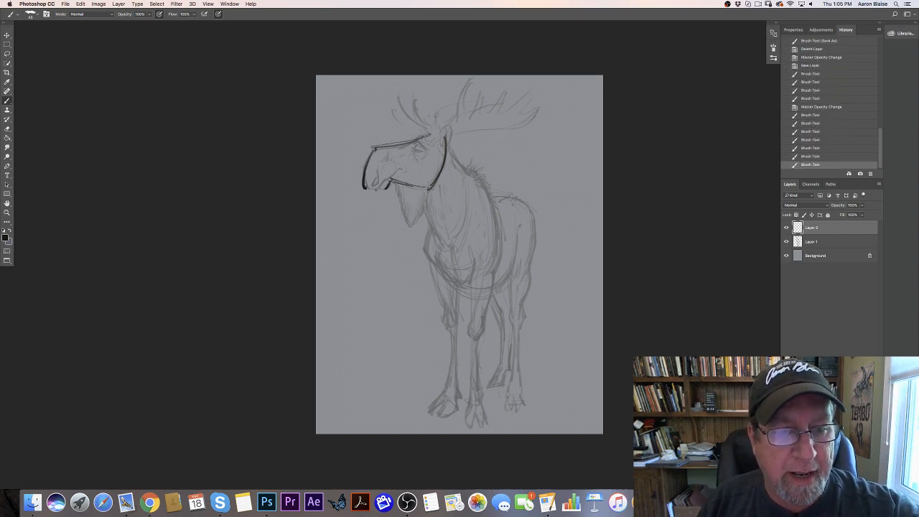
mouse_move(367, 189)
mouse_down()
mouse_move(389, 181)
mouse_move(384, 190)
mouse_move(363, 172)
mouse_move(372, 148)
mouse_move(431, 136)
mouse_up()
drag(445, 136, 430, 185)
Step: Draw the nape line and a U-shaped curve for the throat and base of the neck
mouse_move(446, 141)
mouse_down()
mouse_move(430, 185)
mouse_move(456, 165)
mouse_up()
drag(421, 195, 445, 245)
mouse_move(467, 179)
mouse_down()
mouse_move(455, 248)
mouse_move(467, 244)
mouse_move(444, 248)
mouse_up()
drag(426, 205, 448, 242)
drag(467, 182, 449, 241)
drag(466, 178, 451, 249)
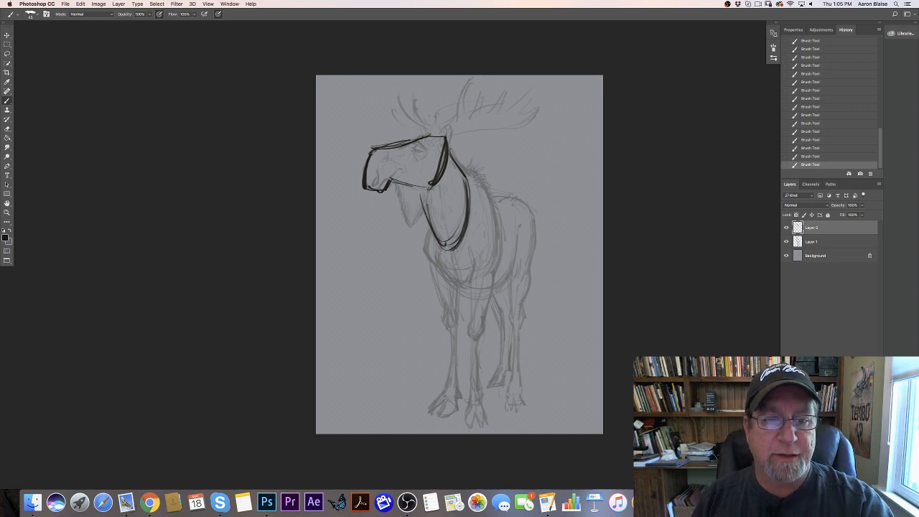
drag(423, 196, 441, 246)
Step: Outline the shoulder and chest mass, closing its lower edge and adding contour lines down the chest
mouse_move(457, 163)
mouse_down()
mouse_move(488, 196)
mouse_move(497, 277)
mouse_up()
drag(488, 223, 498, 281)
mouse_move(427, 235)
mouse_down()
mouse_move(425, 270)
mouse_move(425, 256)
mouse_move(494, 279)
mouse_up()
mouse_move(425, 275)
mouse_down()
mouse_move(494, 280)
mouse_move(469, 289)
mouse_move(493, 283)
mouse_up()
mouse_move(484, 183)
mouse_down()
mouse_move(496, 289)
mouse_move(496, 280)
mouse_move(471, 282)
mouse_up()
Step: Draw the inner and outer contours of both front legs from the chest down to the hooves
mouse_move(451, 251)
mouse_down()
mouse_move(447, 274)
mouse_move(451, 260)
mouse_move(437, 251)
mouse_move(465, 262)
mouse_move(469, 388)
mouse_up()
mouse_move(471, 288)
mouse_down()
mouse_move(470, 399)
mouse_move(454, 373)
mouse_move(465, 401)
mouse_up()
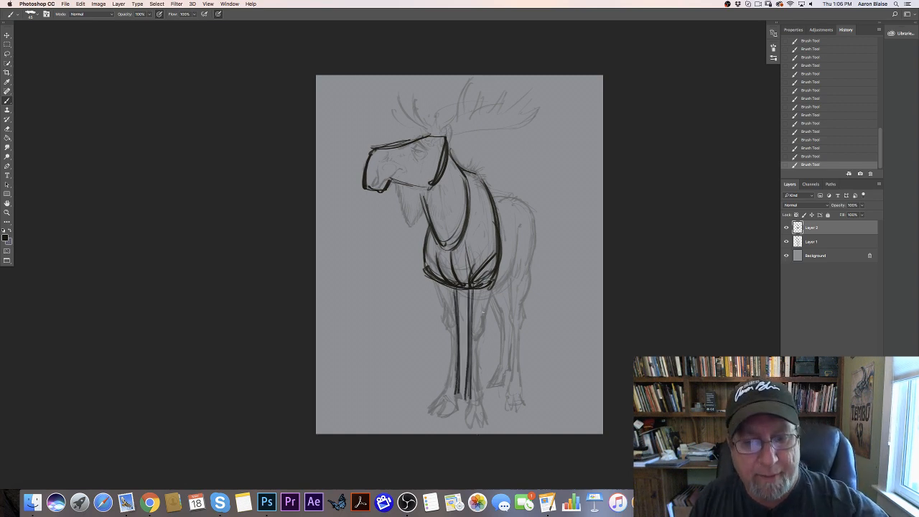
drag(496, 273, 474, 340)
mouse_move(493, 289)
mouse_down()
mouse_move(475, 339)
mouse_move(475, 407)
mouse_up()
drag(475, 340, 473, 370)
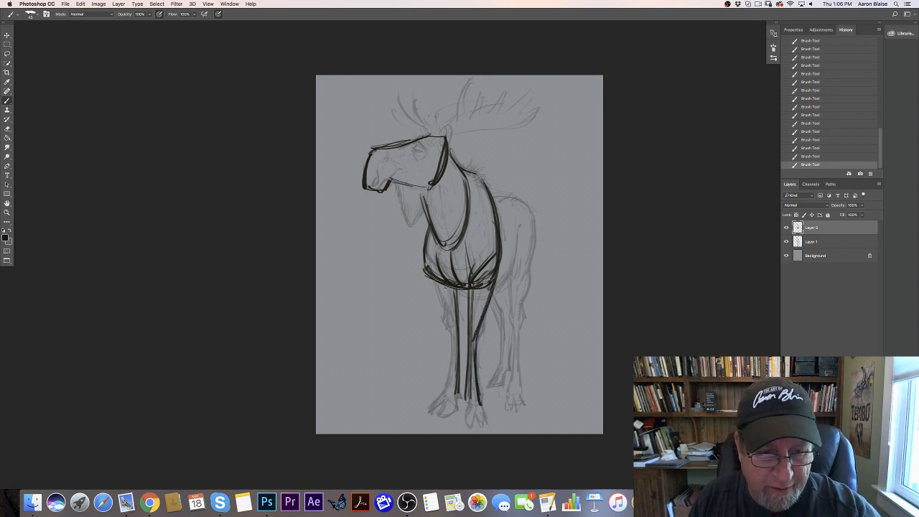
mouse_move(434, 281)
mouse_down()
mouse_move(452, 327)
mouse_move(447, 394)
mouse_up()
mouse_move(452, 330)
mouse_down()
mouse_move(441, 398)
mouse_move(453, 361)
mouse_up()
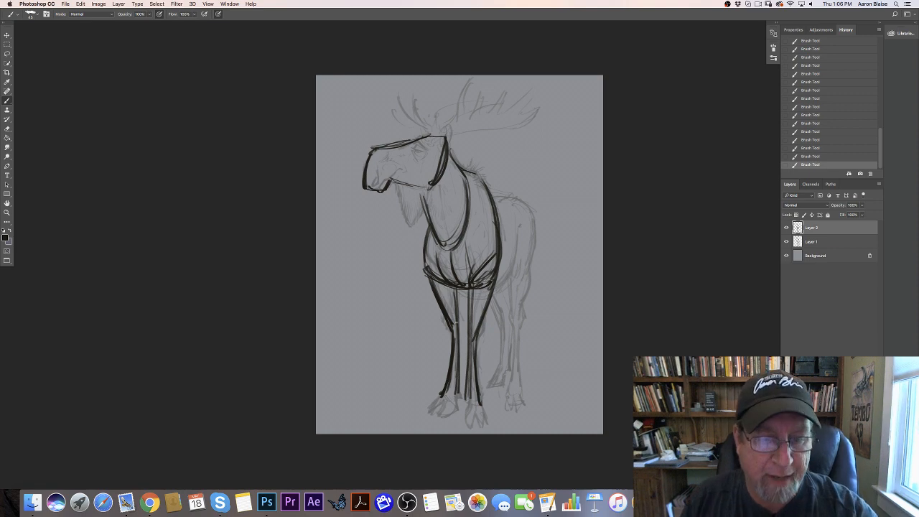
Step: Add rounded knee joints and upper-leg lines to both front legs
drag(446, 287, 454, 314)
drag(457, 320, 451, 334)
drag(446, 320, 471, 343)
mouse_move(466, 326)
mouse_down()
mouse_move(471, 341)
mouse_move(471, 332)
mouse_up()
drag(481, 291, 466, 328)
mouse_move(480, 294)
mouse_down()
mouse_move(466, 329)
mouse_move(472, 342)
mouse_up()
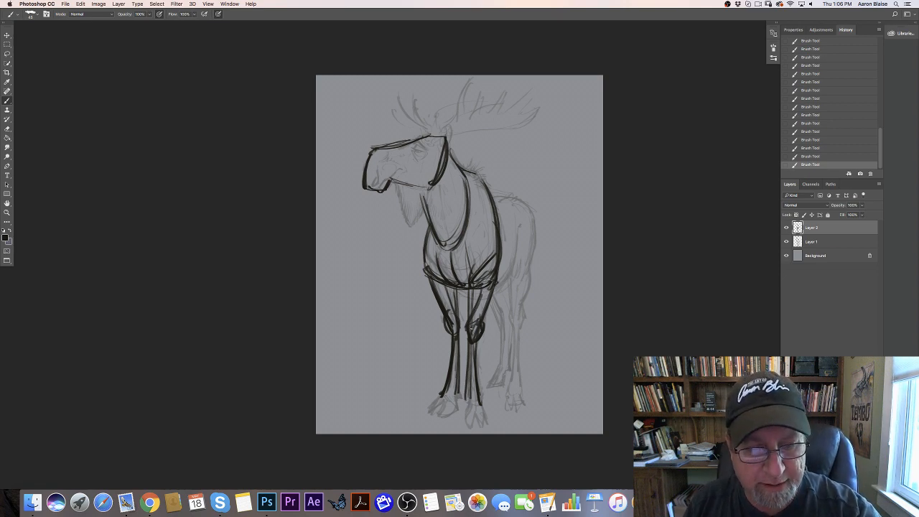
Step: Draw the split hooves at the ends of both front legs
mouse_move(470, 325)
mouse_down()
mouse_move(479, 336)
mouse_move(457, 405)
mouse_move(437, 414)
mouse_move(426, 409)
mouse_up()
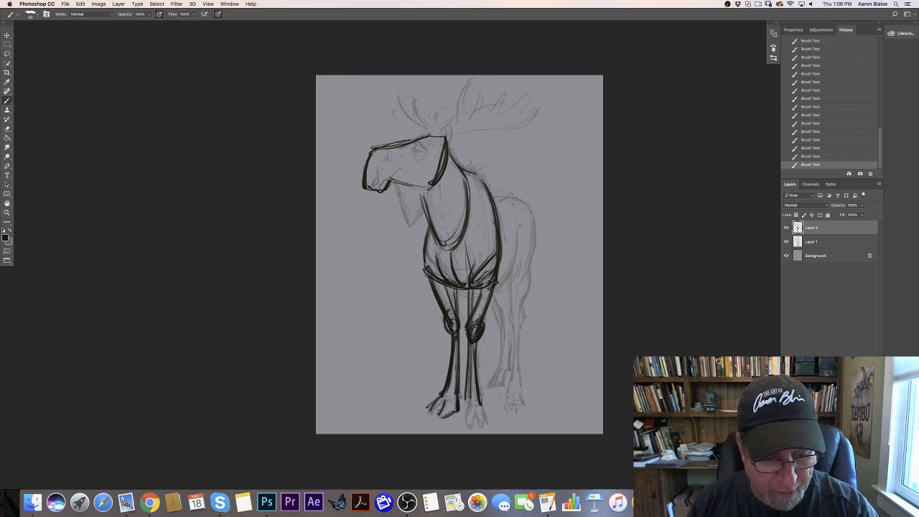
key(super+plus)
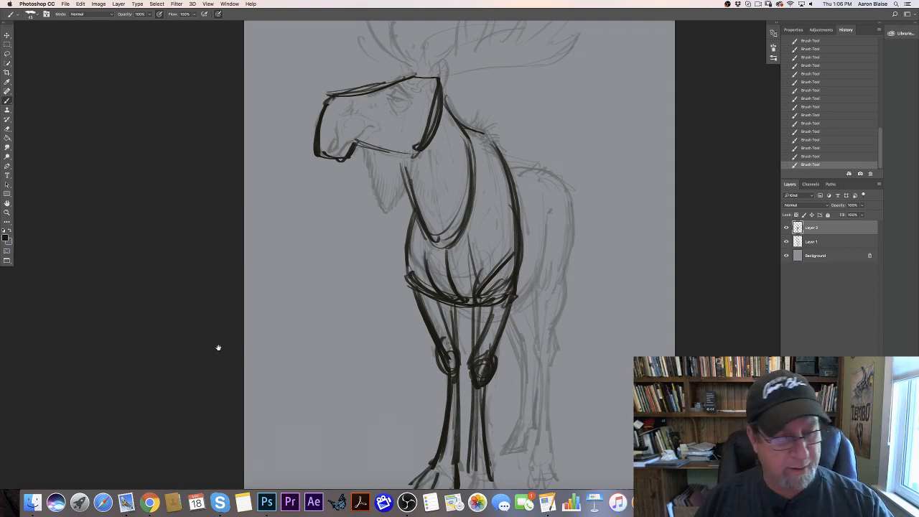
drag(215, 344, 174, 207)
mouse_move(387, 337)
mouse_down()
mouse_move(366, 357)
mouse_move(464, 372)
mouse_move(431, 381)
mouse_move(463, 383)
mouse_up()
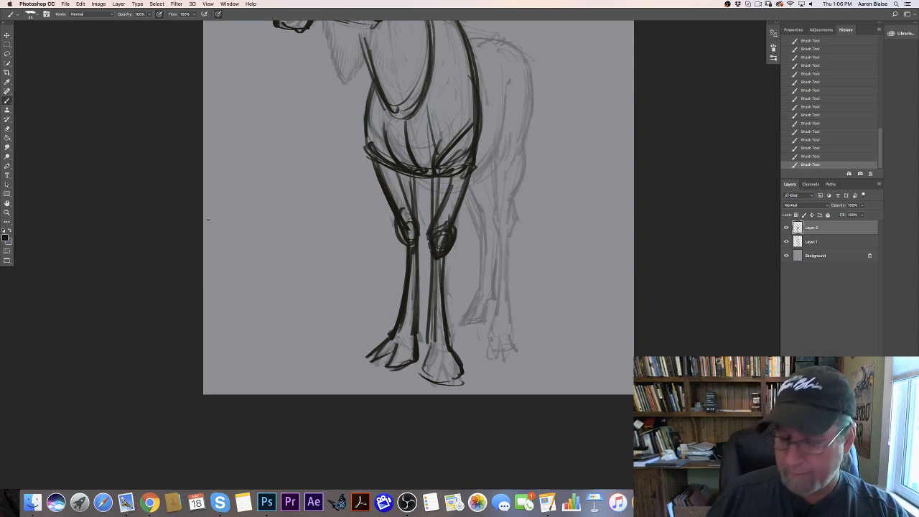
Step: Draw the back line over the rump and the curved belly contour behind the chest
scroll(198, 220, up, 10)
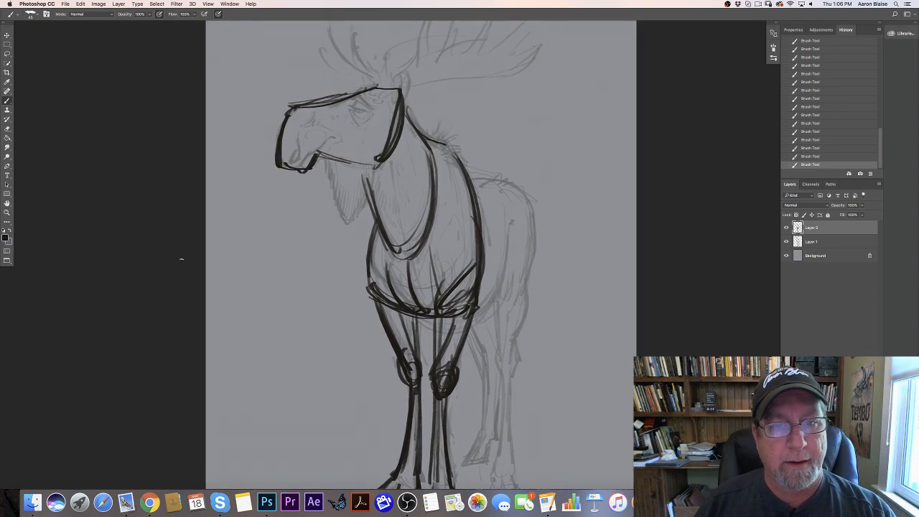
mouse_move(478, 179)
mouse_down()
mouse_move(523, 190)
mouse_move(514, 185)
mouse_move(534, 215)
mouse_move(536, 238)
mouse_move(484, 304)
mouse_up()
drag(502, 272, 451, 320)
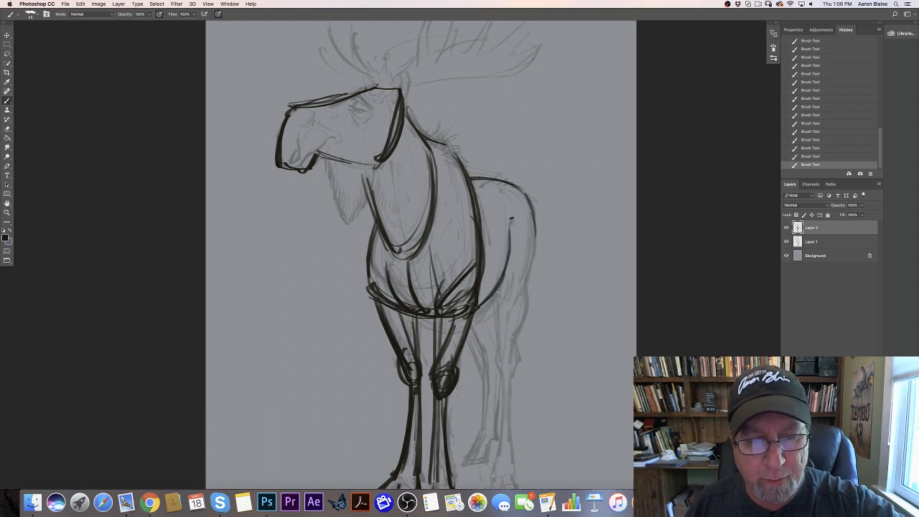
drag(501, 289, 417, 319)
drag(510, 221, 484, 306)
drag(508, 265, 447, 322)
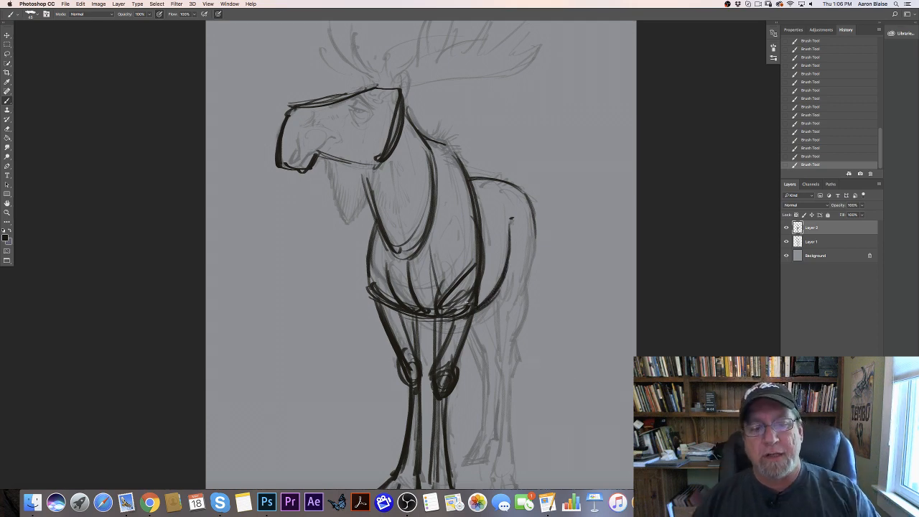
Step: Outline the rump and upper hind leg, and reinforce the chest and belly curves
mouse_move(475, 186)
mouse_down()
mouse_move(504, 205)
mouse_move(524, 283)
mouse_move(520, 330)
mouse_up()
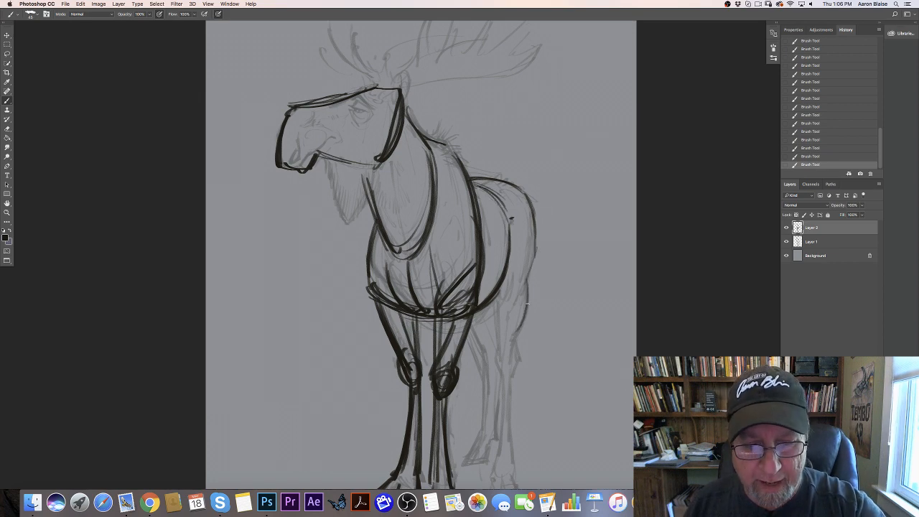
drag(530, 293, 511, 339)
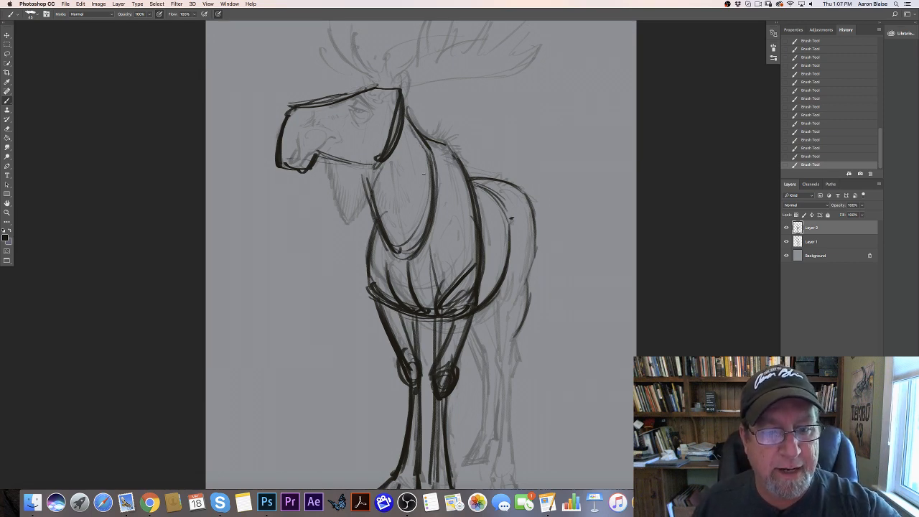
drag(372, 216, 427, 311)
drag(512, 220, 454, 320)
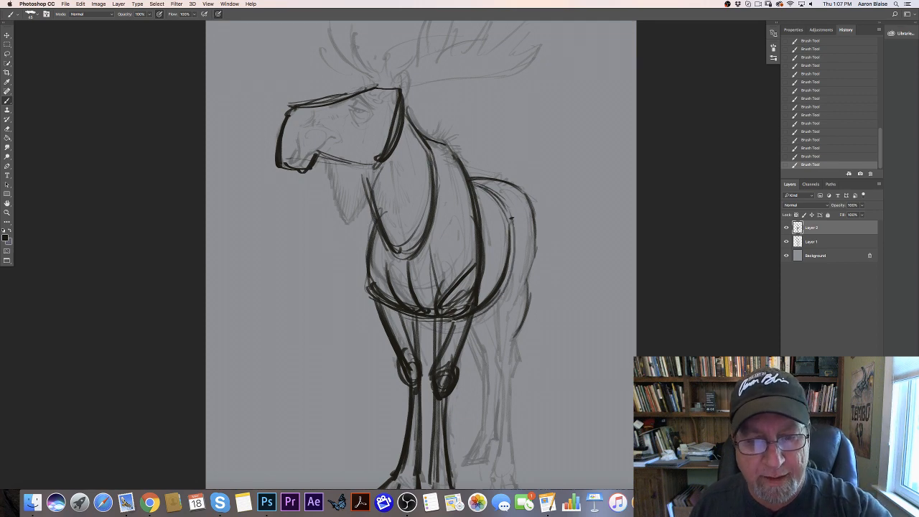
Step: Draw the flank curve and the full outline of the near hind leg, from the rump down through the hock to the shank
mouse_move(511, 277)
mouse_down()
mouse_move(496, 200)
mouse_move(513, 249)
mouse_up()
mouse_move(472, 179)
mouse_down()
mouse_move(527, 201)
mouse_move(530, 281)
mouse_move(511, 291)
mouse_move(494, 348)
mouse_up()
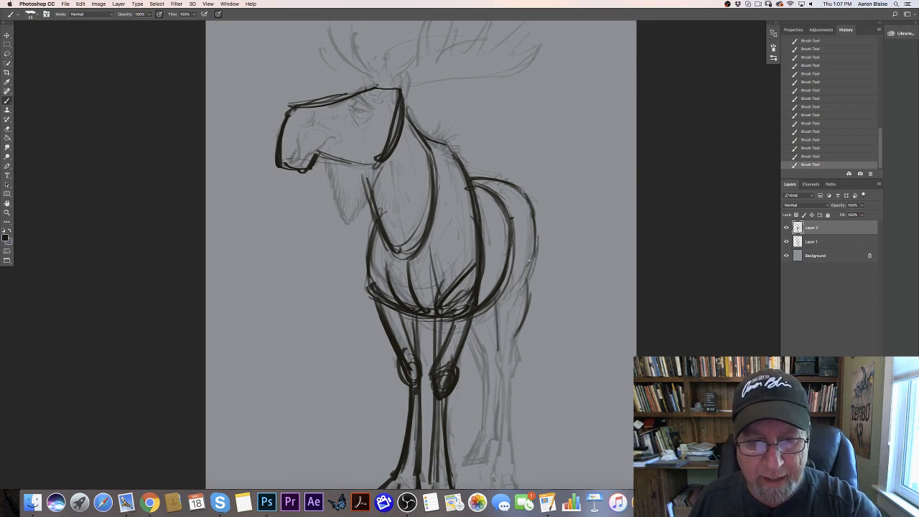
mouse_move(534, 220)
mouse_down()
mouse_move(511, 339)
mouse_move(517, 373)
mouse_up()
drag(500, 340, 495, 371)
drag(506, 356, 497, 463)
drag(512, 371, 508, 462)
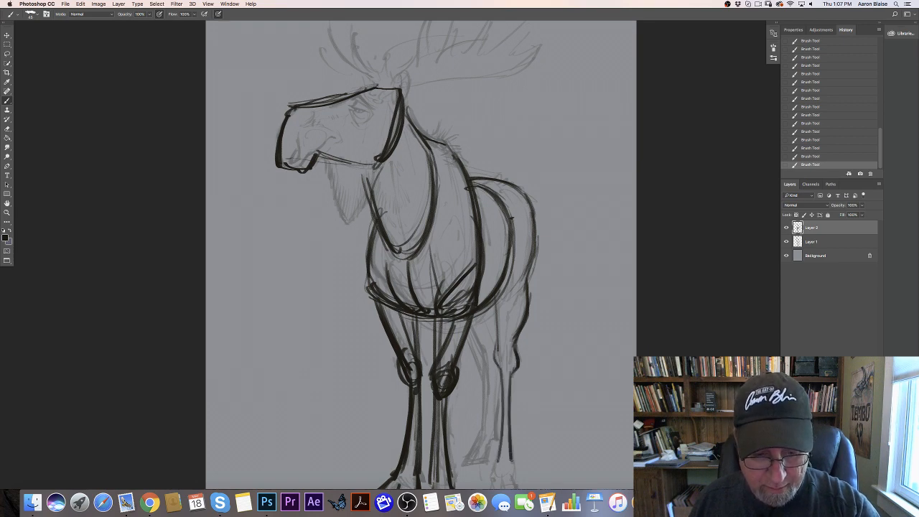
Step: Draw the curved far hind leg behind the front legs and mark the nostril on the muzzle
mouse_move(471, 340)
mouse_down()
mouse_move(486, 370)
mouse_move(483, 361)
mouse_move(485, 445)
mouse_up()
drag(484, 389, 473, 435)
drag(527, 204, 532, 287)
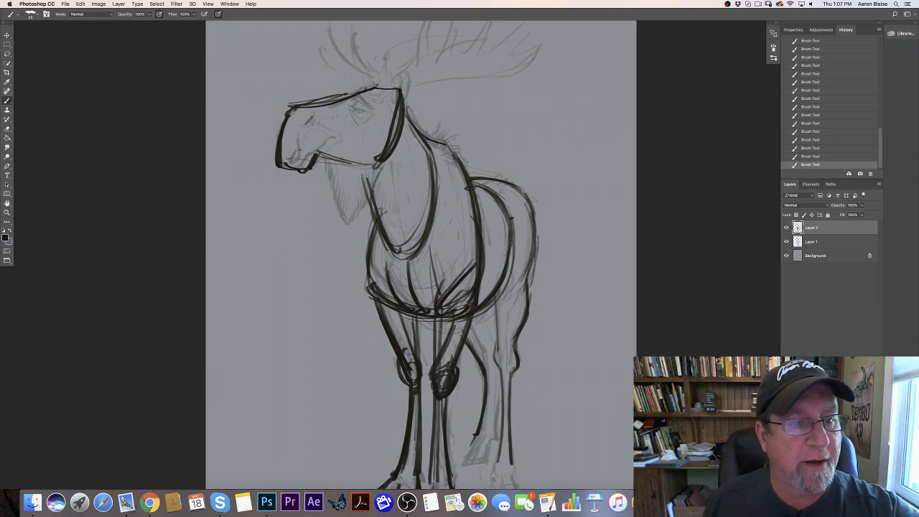
mouse_move(290, 165)
mouse_down()
mouse_move(297, 147)
mouse_move(294, 163)
mouse_up()
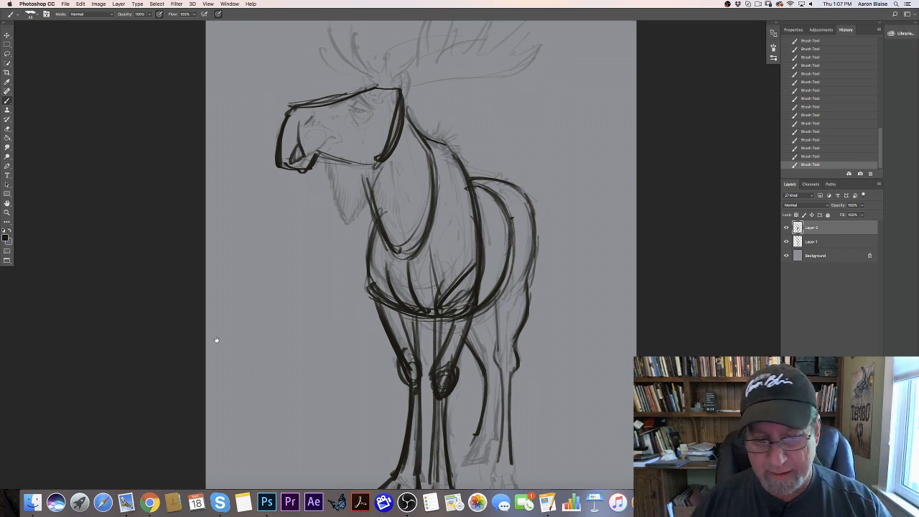
mouse_move(204, 308)
mouse_down()
mouse_move(195, 261)
mouse_move(199, 330)
mouse_up()
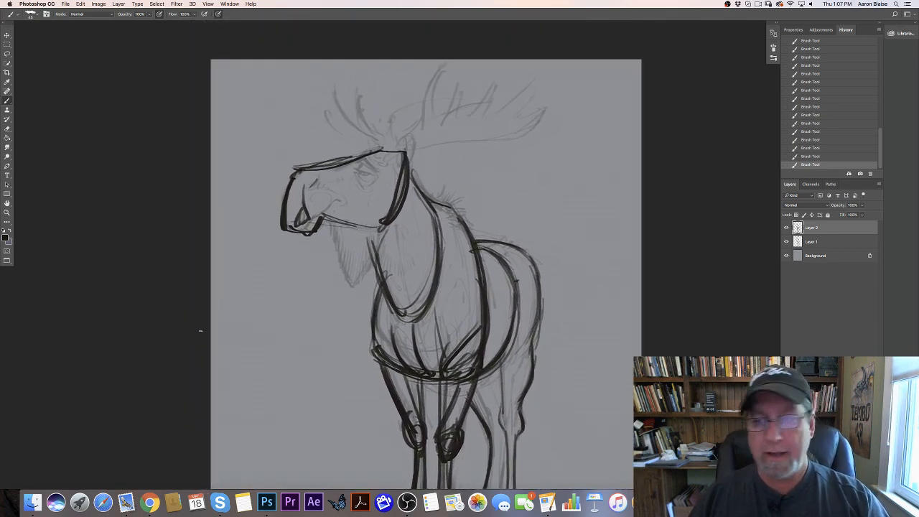
Step: Hide the block-in drawing on Layer 2 and lower the opacity of the Layer 1 sketch
click(785, 228)
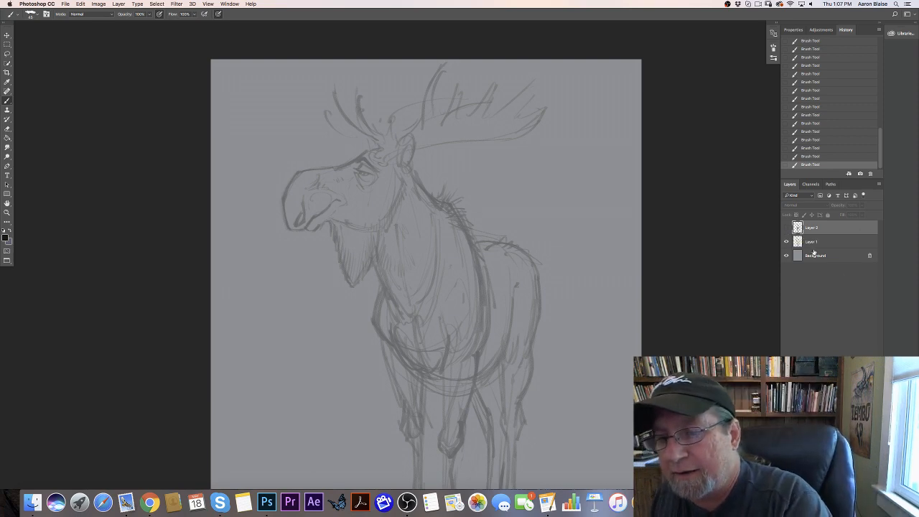
click(836, 242)
click(861, 206)
drag(851, 216, 848, 215)
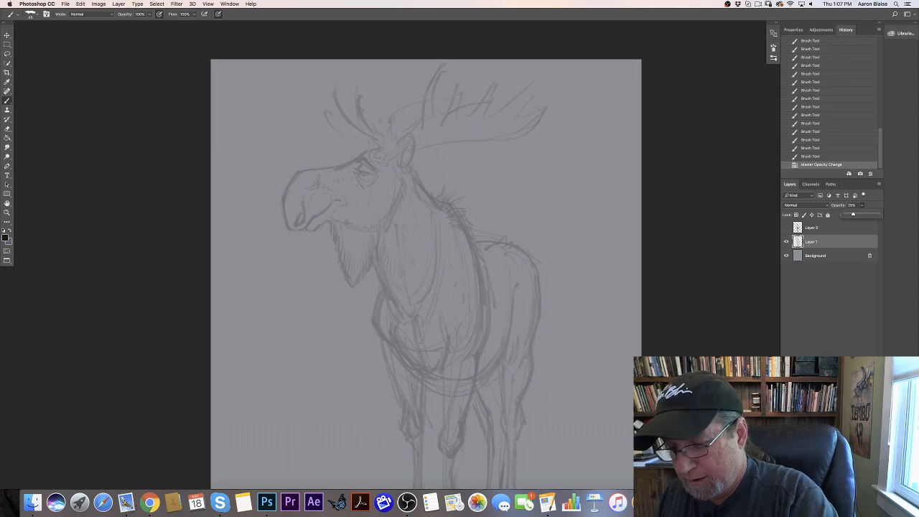
Step: Hide the faded sketch and create an empty layer on the blank canvas for a new drawing
click(859, 484)
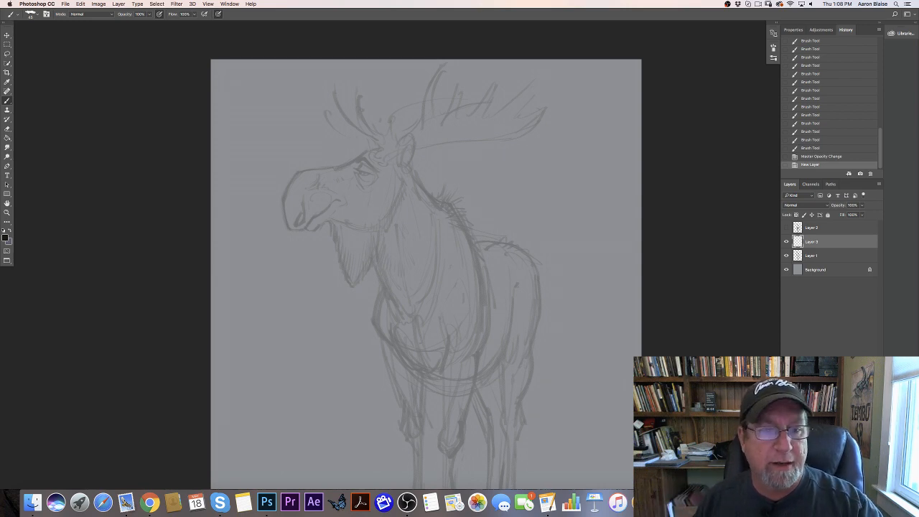
click(785, 255)
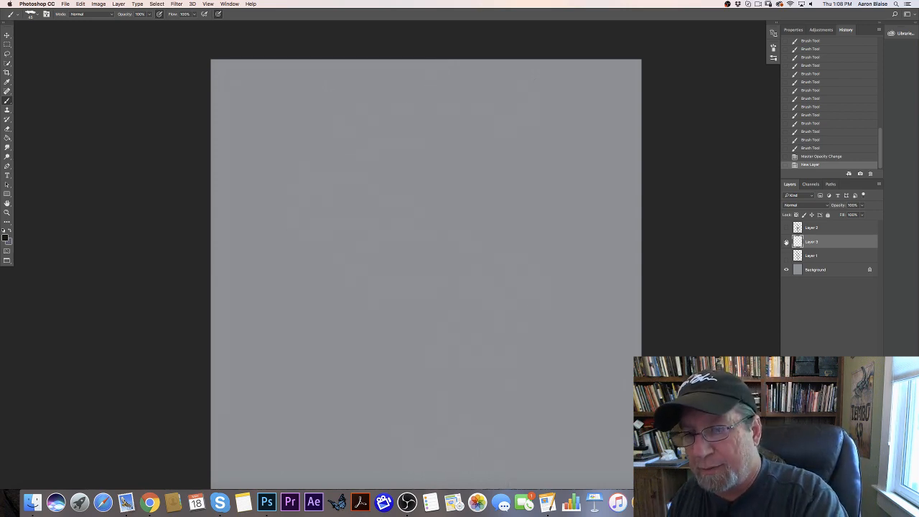
click(785, 242)
click(859, 485)
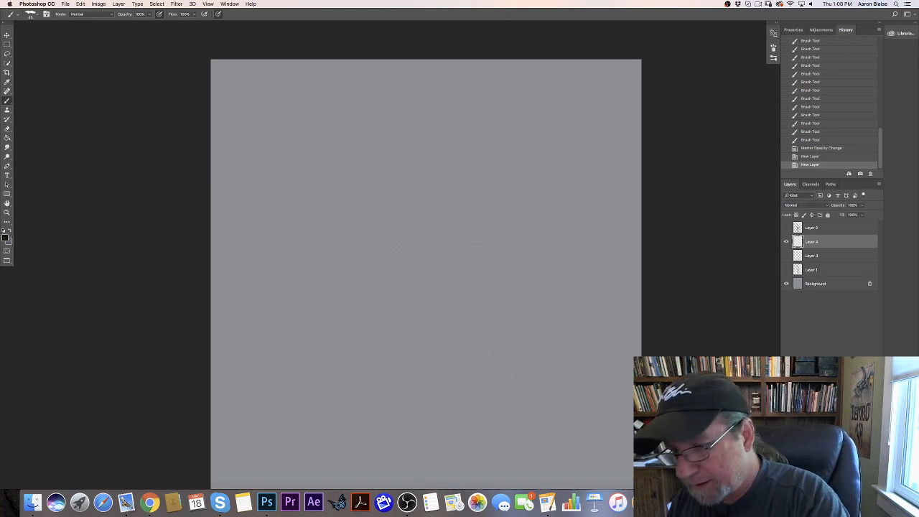
Step: Sketch the back line in side view with a triangular shoulder blade and a round shoulder joint beneath it
mouse_move(539, 185)
mouse_down()
mouse_move(426, 161)
mouse_move(436, 168)
mouse_move(401, 165)
mouse_move(547, 188)
mouse_move(530, 184)
mouse_move(585, 221)
mouse_up()
mouse_move(403, 168)
mouse_down()
mouse_move(449, 176)
mouse_move(380, 228)
mouse_up()
drag(447, 194, 415, 215)
drag(415, 172, 447, 196)
mouse_move(412, 169)
mouse_down()
mouse_move(428, 203)
mouse_move(386, 231)
mouse_move(391, 224)
mouse_move(387, 235)
mouse_move(421, 263)
mouse_up()
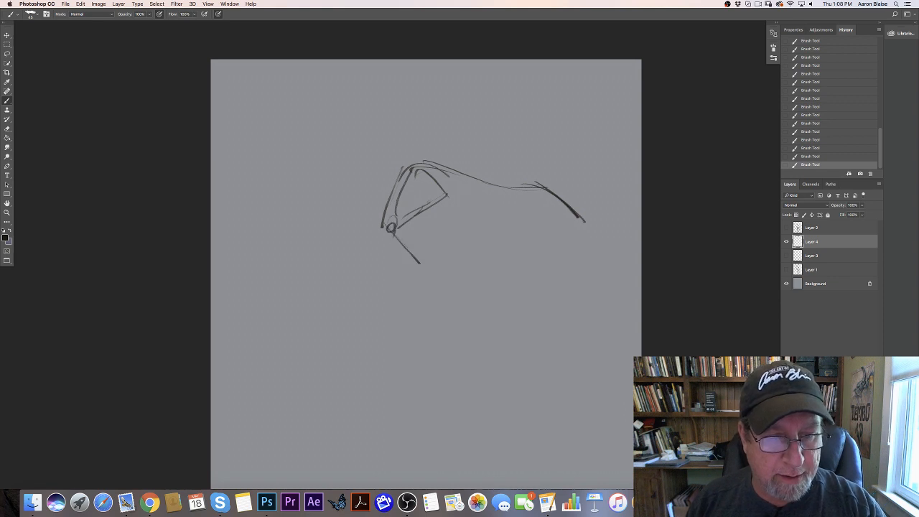
Step: Draw the front leg's bones from the shoulder joint through the elbow and rounded knee down to the fetlock
mouse_move(389, 228)
mouse_down()
mouse_move(433, 267)
mouse_move(428, 291)
mouse_up()
drag(413, 258, 415, 323)
drag(429, 289, 421, 331)
mouse_move(434, 267)
mouse_down()
mouse_move(424, 323)
mouse_move(413, 319)
mouse_move(417, 334)
mouse_move(425, 321)
mouse_move(419, 382)
mouse_up()
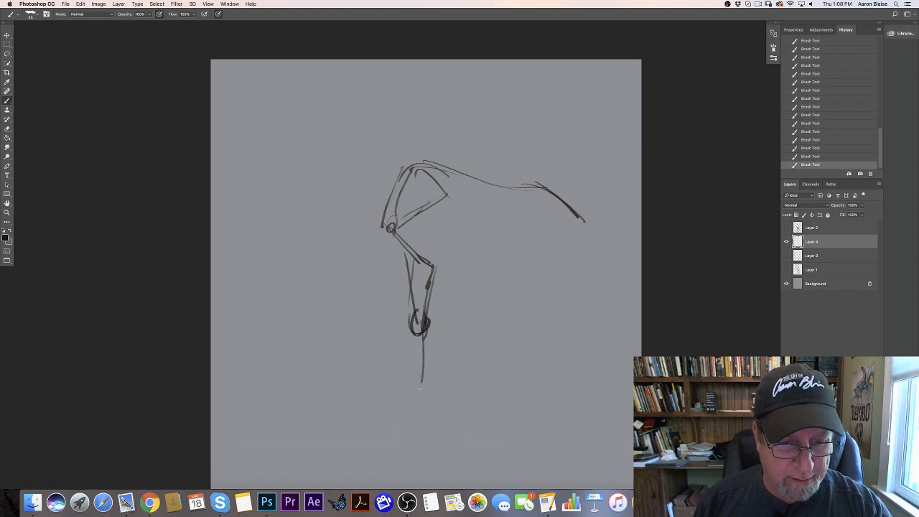
drag(421, 318, 412, 402)
drag(416, 337, 408, 406)
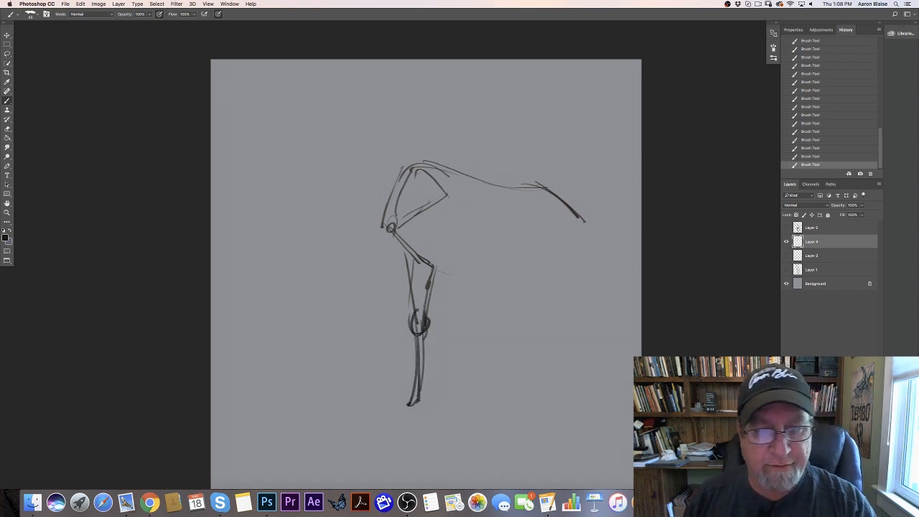
Step: Sketch the curved belly line, a few rib strokes and the muscle lines above the elbow
mouse_move(430, 271)
mouse_down()
mouse_move(529, 249)
mouse_move(506, 272)
mouse_up()
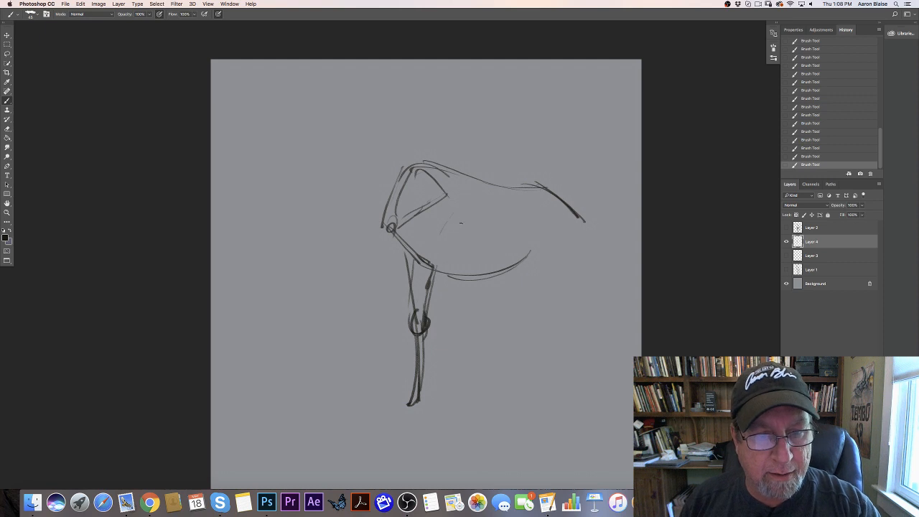
drag(459, 225, 483, 214)
mouse_move(450, 240)
mouse_down()
mouse_move(470, 230)
mouse_move(429, 288)
mouse_up()
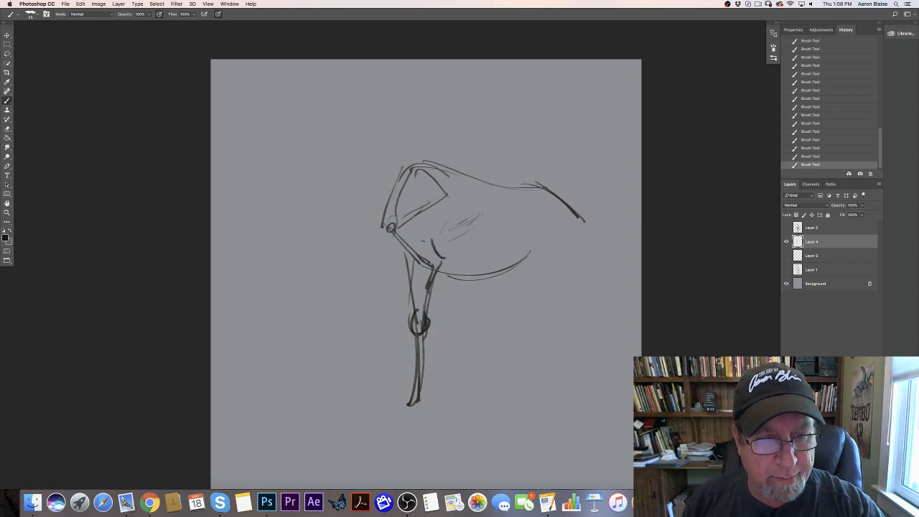
drag(427, 225, 416, 251)
mouse_move(432, 224)
mouse_down()
mouse_move(435, 245)
mouse_move(424, 244)
mouse_up()
drag(429, 243, 415, 246)
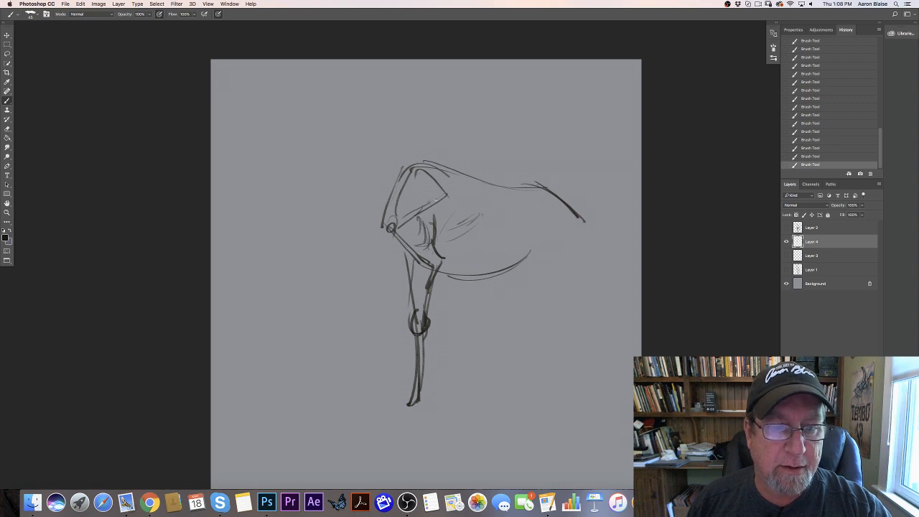
Step: Sketch the shoulder hump over the shoulder blade and the lines of the neck and throat in front
drag(442, 199, 429, 215)
mouse_move(467, 178)
mouse_down()
mouse_move(422, 200)
mouse_move(398, 188)
mouse_move(402, 173)
mouse_up()
mouse_move(409, 151)
mouse_down()
mouse_move(455, 170)
mouse_move(462, 146)
mouse_move(353, 154)
mouse_move(389, 187)
mouse_up()
mouse_move(369, 156)
mouse_down()
mouse_move(346, 152)
mouse_move(375, 227)
mouse_move(399, 252)
mouse_up()
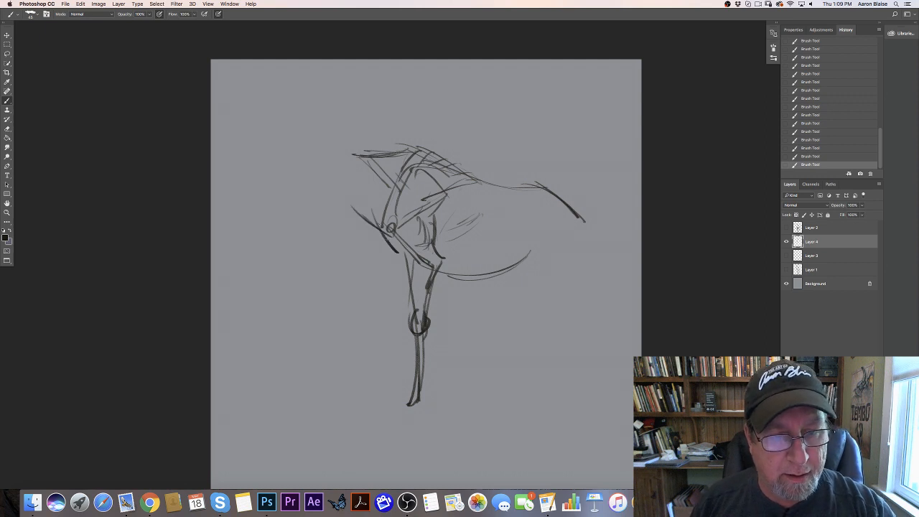
Step: Darken the chest contour and front leg outline, and draw the hoof at the leg's end
mouse_move(376, 219)
mouse_down()
mouse_move(394, 251)
mouse_move(413, 259)
mouse_move(411, 303)
mouse_up()
mouse_move(384, 231)
mouse_down()
mouse_move(408, 253)
mouse_move(395, 255)
mouse_up()
drag(412, 302, 419, 415)
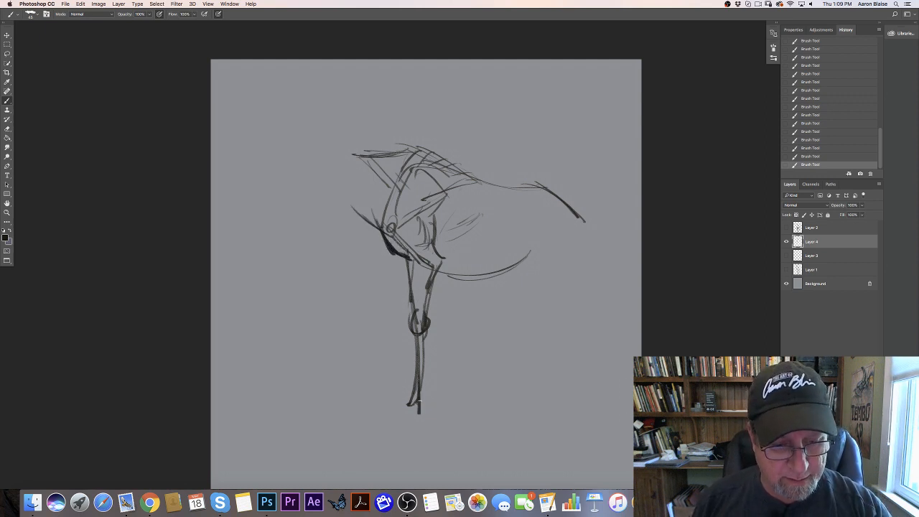
mouse_move(422, 379)
mouse_down()
mouse_move(417, 414)
mouse_move(395, 416)
mouse_move(421, 405)
mouse_move(422, 415)
mouse_move(389, 418)
mouse_move(413, 421)
mouse_up()
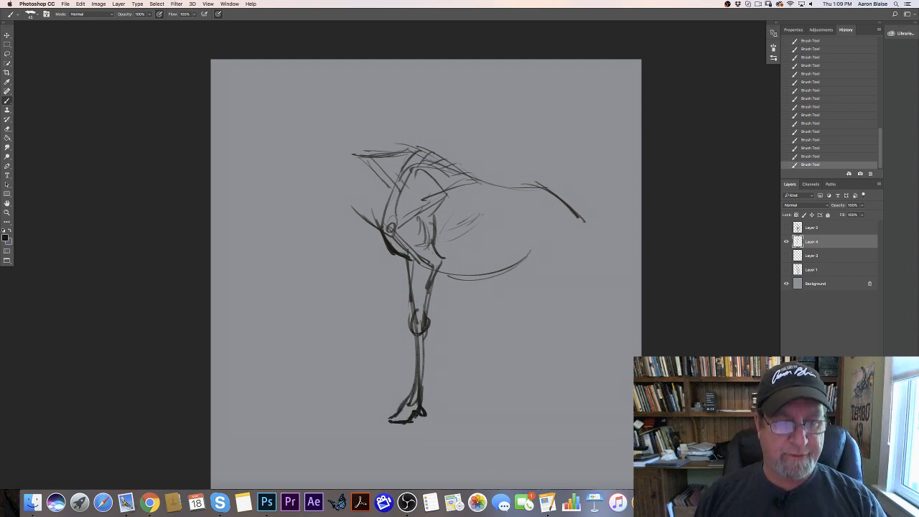
Step: Draw the moose's head in profile with its muzzle, jaw, ear, hanging throat bell and sweeping antlers
mouse_move(376, 152)
mouse_down()
mouse_move(330, 149)
mouse_move(349, 148)
mouse_move(281, 173)
mouse_move(267, 215)
mouse_move(280, 221)
mouse_move(326, 207)
mouse_move(324, 237)
mouse_move(354, 230)
mouse_move(376, 240)
mouse_up()
drag(334, 214, 359, 207)
drag(343, 165, 342, 204)
mouse_move(350, 137)
mouse_down()
mouse_move(352, 159)
mouse_move(311, 128)
mouse_move(306, 104)
mouse_move(384, 133)
mouse_move(435, 125)
mouse_up()
mouse_move(426, 120)
mouse_down()
mouse_move(418, 89)
mouse_move(412, 102)
mouse_up()
drag(411, 120, 369, 122)
drag(368, 121, 330, 119)
drag(415, 101, 348, 130)
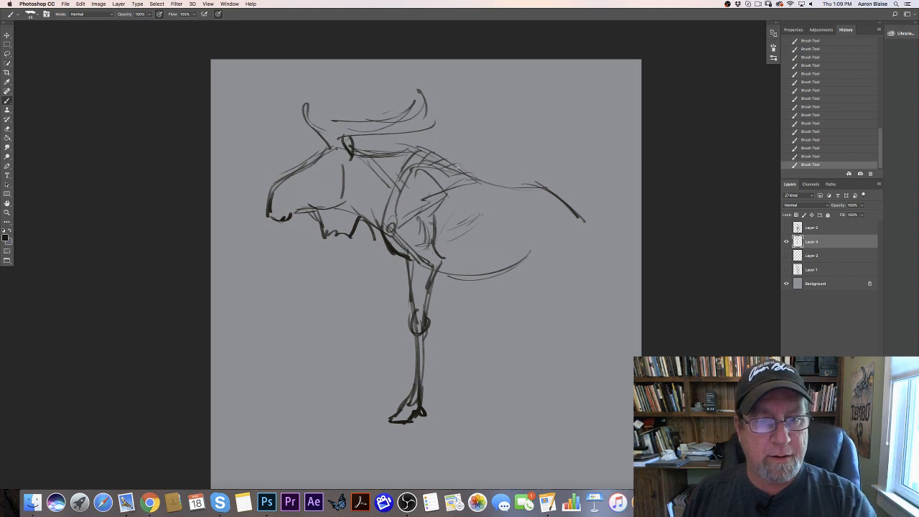
Step: Reinforce the back and belly lines and raise the contour over the rump
mouse_move(468, 180)
mouse_down()
mouse_move(552, 175)
mouse_move(587, 211)
mouse_up()
drag(542, 180, 587, 214)
drag(474, 184, 566, 184)
mouse_move(437, 277)
mouse_down()
mouse_move(515, 272)
mouse_move(479, 272)
mouse_move(530, 258)
mouse_up()
drag(498, 176, 571, 181)
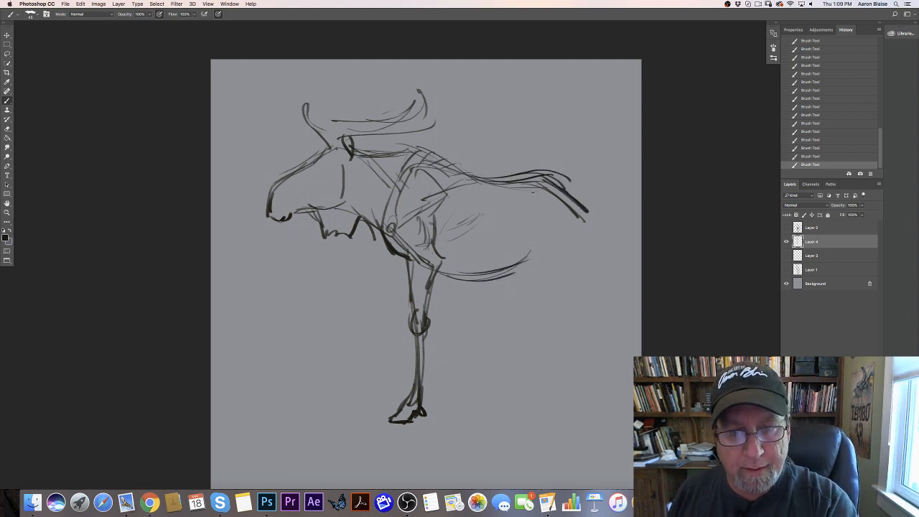
Step: Move the side-view drawing left on the canvas to make room for the hindquarters, and return to the Brush tool
key(v)
drag(307, 324, 271, 311)
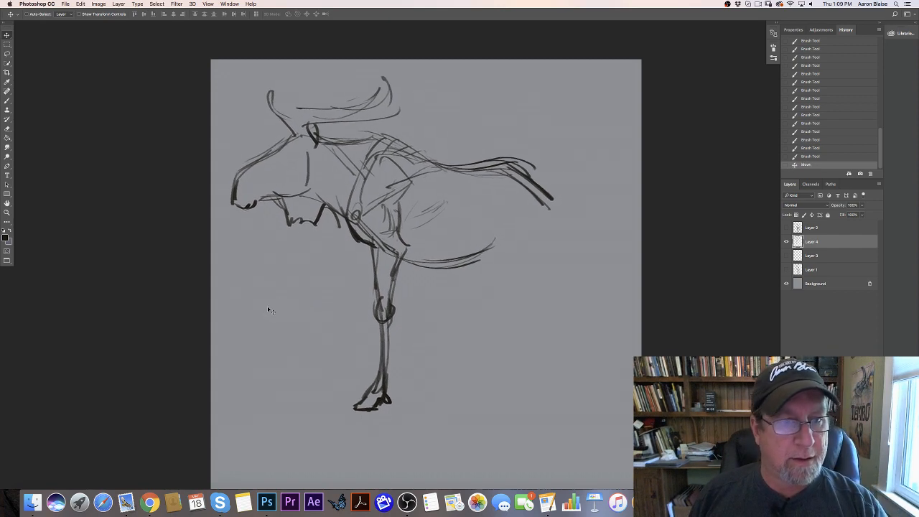
drag(440, 166, 522, 165)
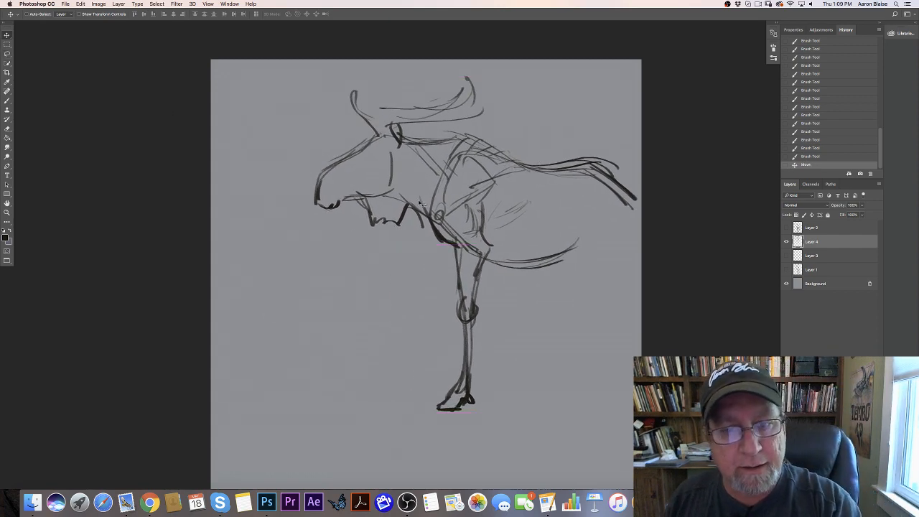
mouse_move(407, 202)
mouse_down()
mouse_move(311, 201)
mouse_move(327, 203)
mouse_up()
click(8, 101)
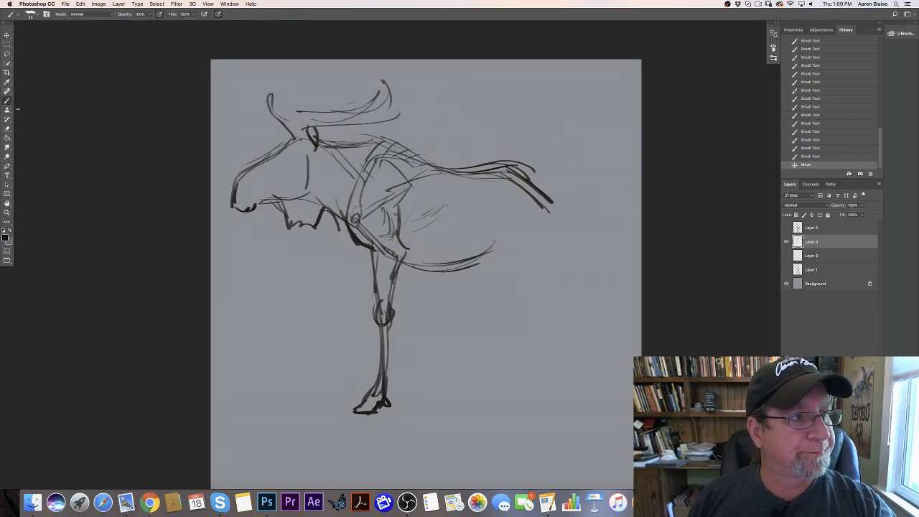
Step: Darken the rump, block in the pelvis with its hip joint, and draw the thigh bone angling down and forward
drag(448, 171, 535, 165)
drag(517, 167, 560, 198)
drag(518, 163, 564, 206)
mouse_move(444, 170)
mouse_down()
mouse_move(493, 170)
mouse_move(504, 190)
mouse_up()
drag(505, 175, 529, 196)
mouse_move(507, 176)
mouse_down()
mouse_move(524, 195)
mouse_move(502, 188)
mouse_up()
mouse_move(508, 174)
mouse_down()
mouse_move(553, 219)
mouse_move(509, 268)
mouse_up()
drag(545, 218, 506, 277)
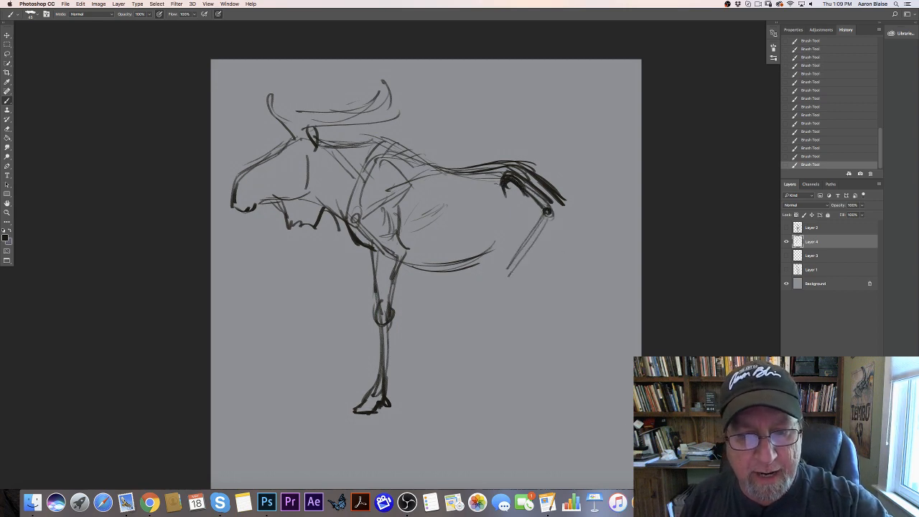
drag(548, 214, 518, 255)
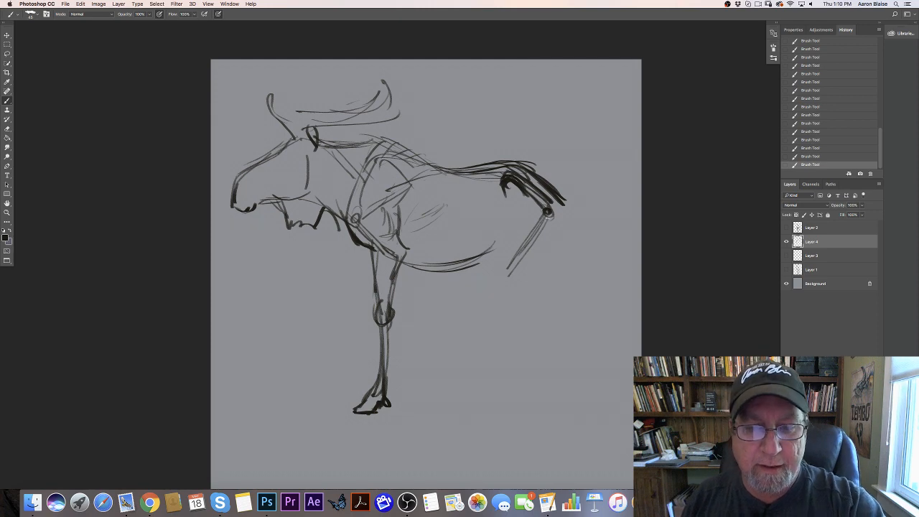
Step: Draw the hind leg from the rear thigh contour and knee through the hock to the lower leg and hoof
mouse_move(548, 214)
mouse_down()
mouse_move(496, 264)
mouse_move(505, 284)
mouse_move(504, 259)
mouse_move(532, 295)
mouse_move(532, 315)
mouse_move(554, 238)
mouse_move(535, 262)
mouse_up()
mouse_move(560, 231)
mouse_down()
mouse_move(537, 267)
mouse_move(559, 320)
mouse_move(527, 379)
mouse_up()
drag(536, 339, 535, 377)
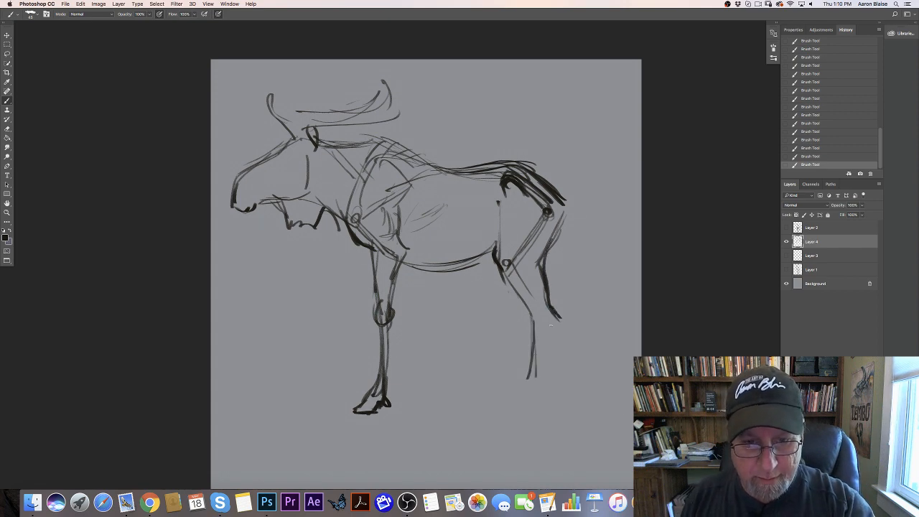
drag(557, 319, 524, 396)
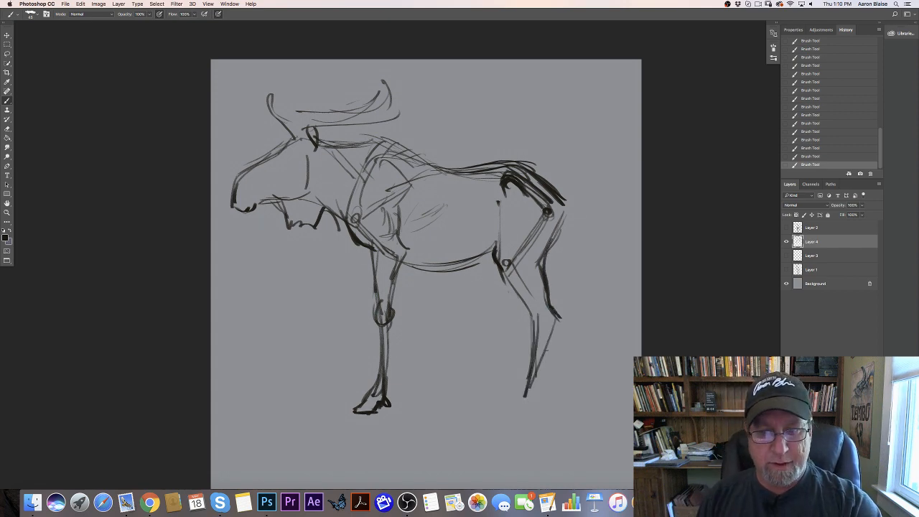
drag(551, 337, 532, 408)
mouse_move(539, 322)
mouse_down()
mouse_move(531, 378)
mouse_move(543, 327)
mouse_move(548, 333)
mouse_move(527, 409)
mouse_move(497, 413)
mouse_up()
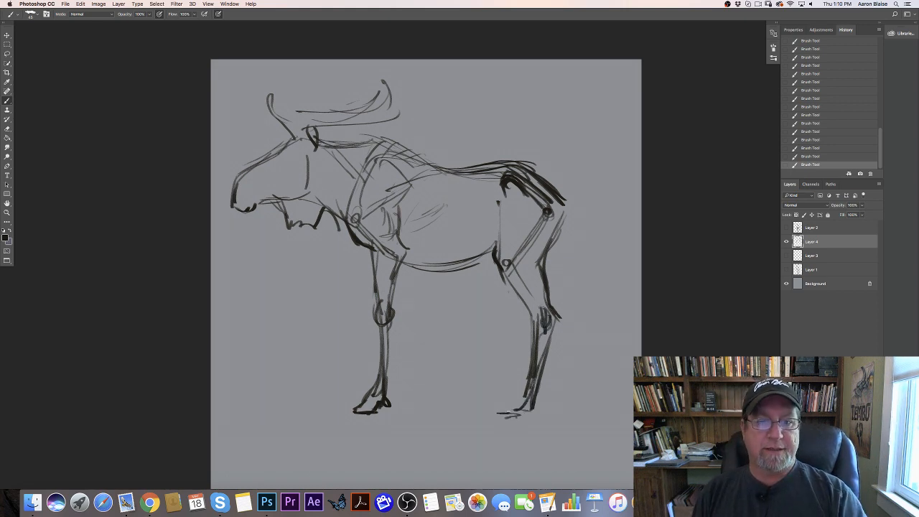
Step: Strengthen the rear belly line, the flank fold and the front contour of the hind leg
drag(492, 254, 412, 265)
drag(479, 233, 531, 309)
drag(497, 203, 493, 247)
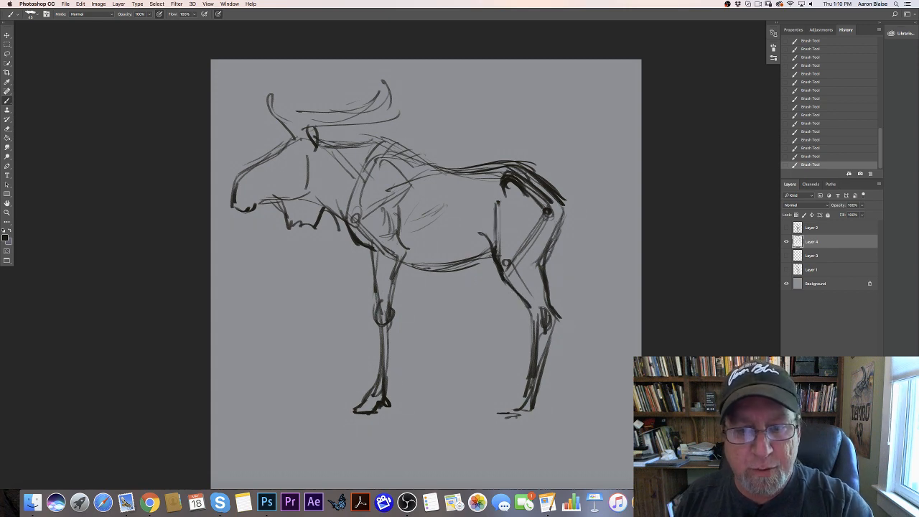
Step: Trace heavy lines over the shoulder blade triangle and front leg bones, with solid dots at the joints
drag(357, 217, 405, 184)
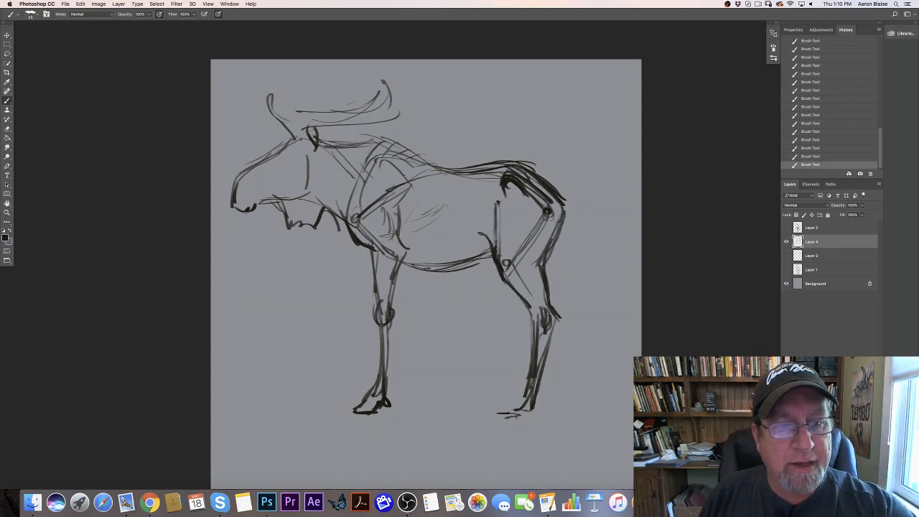
drag(379, 153, 413, 182)
mouse_move(383, 153)
mouse_down()
mouse_move(370, 170)
mouse_move(410, 183)
mouse_move(360, 209)
mouse_up()
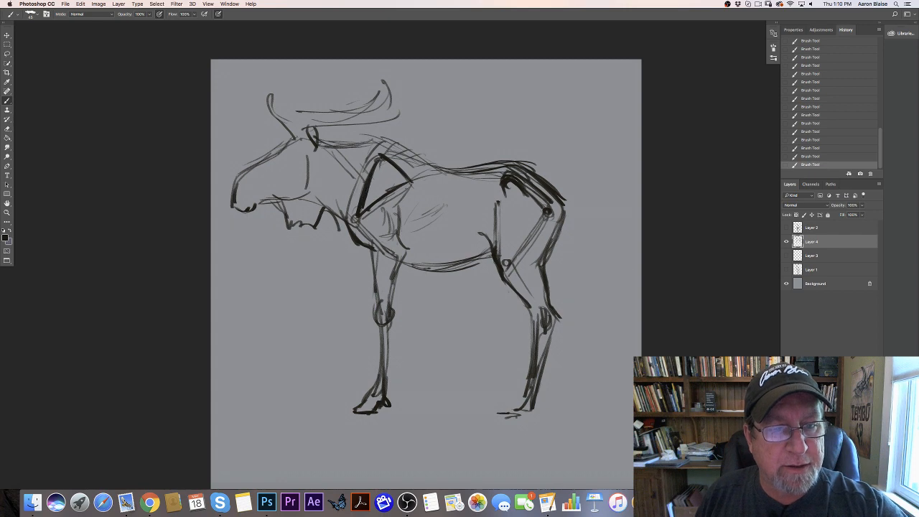
mouse_move(408, 187)
mouse_down()
mouse_move(354, 222)
mouse_move(388, 256)
mouse_move(376, 384)
mouse_up()
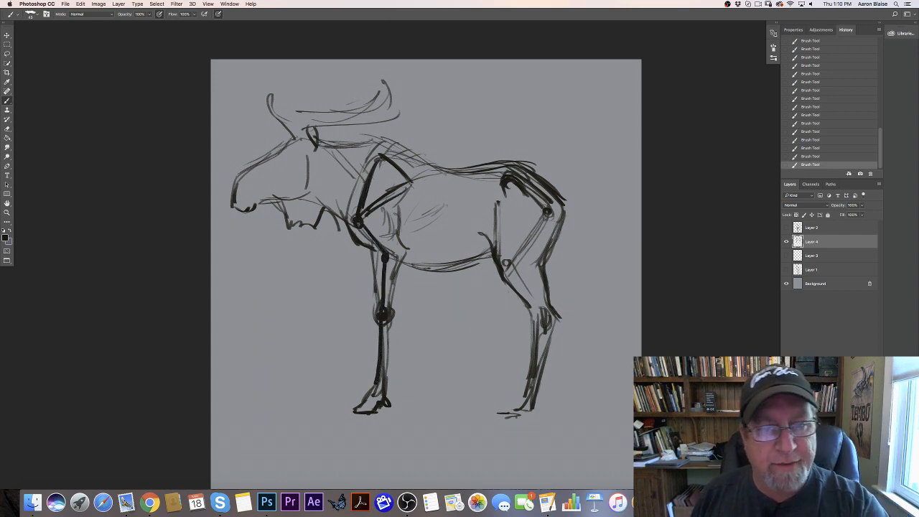
Step: Trace heavy bone lines and joint dots down the hind leg, and add the eye and a neck line
mouse_move(546, 212)
mouse_down()
mouse_move(507, 263)
mouse_move(543, 322)
mouse_move(525, 408)
mouse_up()
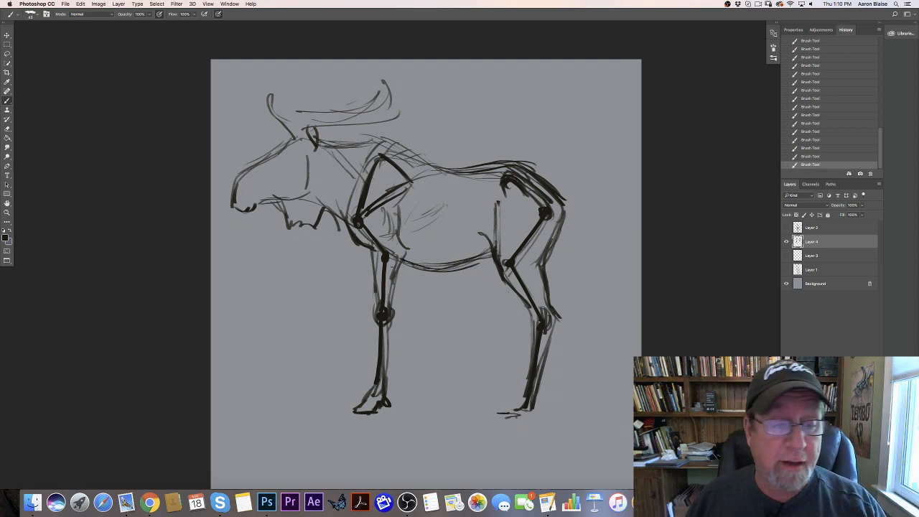
mouse_move(322, 162)
mouse_down()
mouse_move(356, 177)
mouse_move(353, 215)
mouse_up()
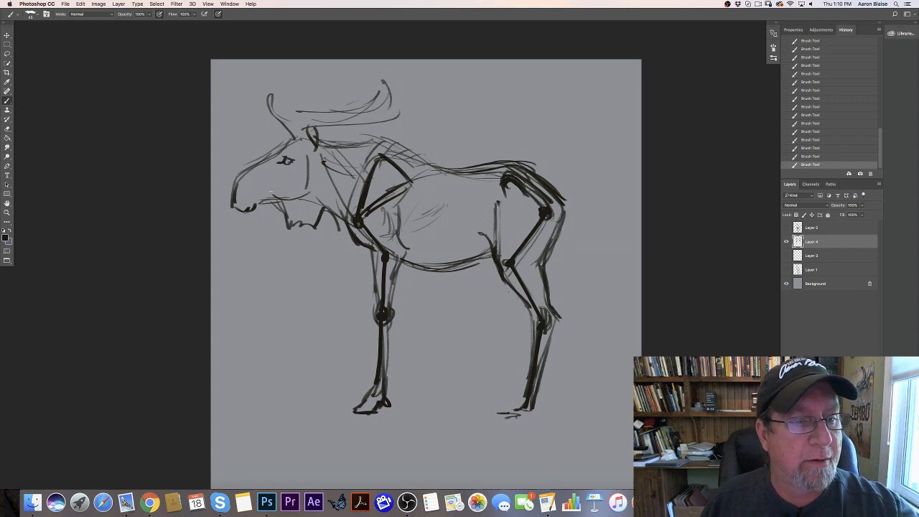
Step: Add the nostril, mouth and short tail to the side view, and strengthen the shoulder blade and front leg bones
mouse_move(246, 185)
mouse_down()
mouse_move(245, 201)
mouse_move(264, 191)
mouse_move(254, 204)
mouse_up()
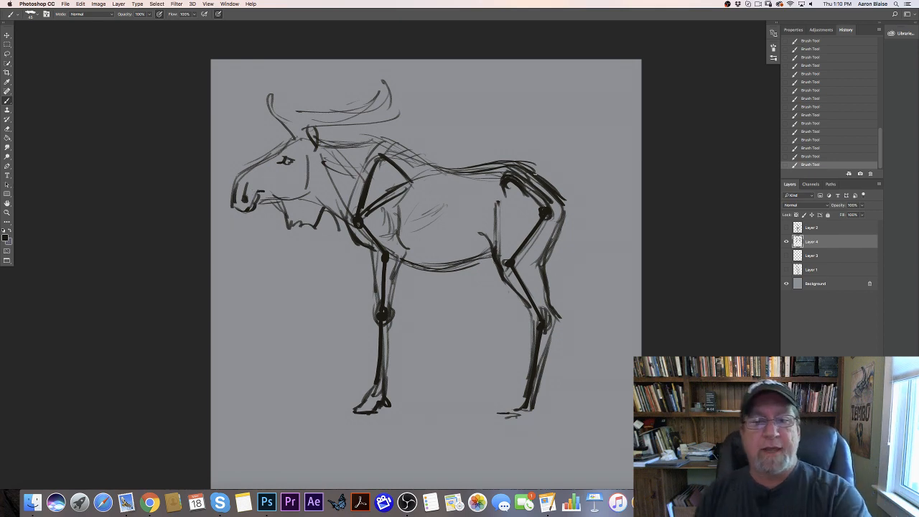
drag(563, 205, 570, 233)
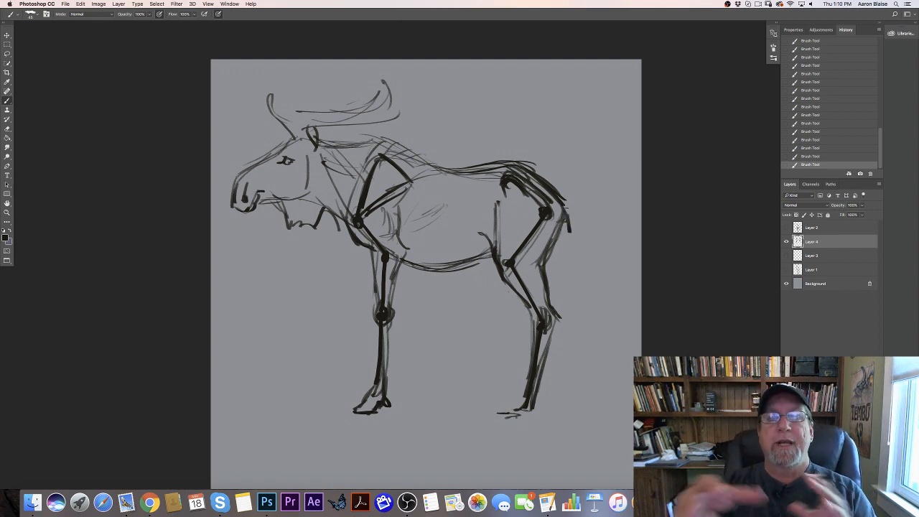
drag(399, 185, 386, 192)
mouse_move(387, 158)
mouse_down()
mouse_move(367, 177)
mouse_move(397, 157)
mouse_move(391, 188)
mouse_move(384, 154)
mouse_move(368, 194)
mouse_move(385, 256)
mouse_up()
mouse_move(364, 218)
mouse_down()
mouse_move(391, 255)
mouse_move(386, 349)
mouse_up()
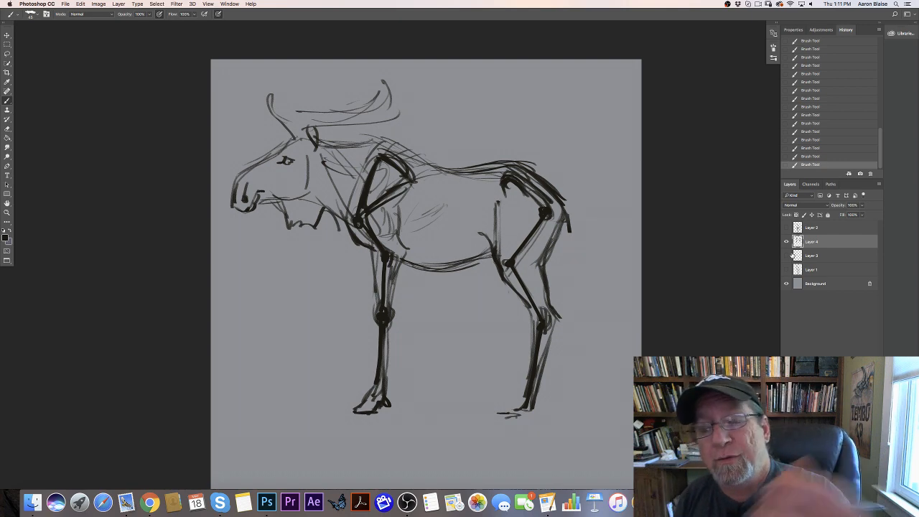
Step: Delete the side-view skeleton layer, and show Layer 1's faint moose sketch and the empty Layer 3
key(BackSpace)
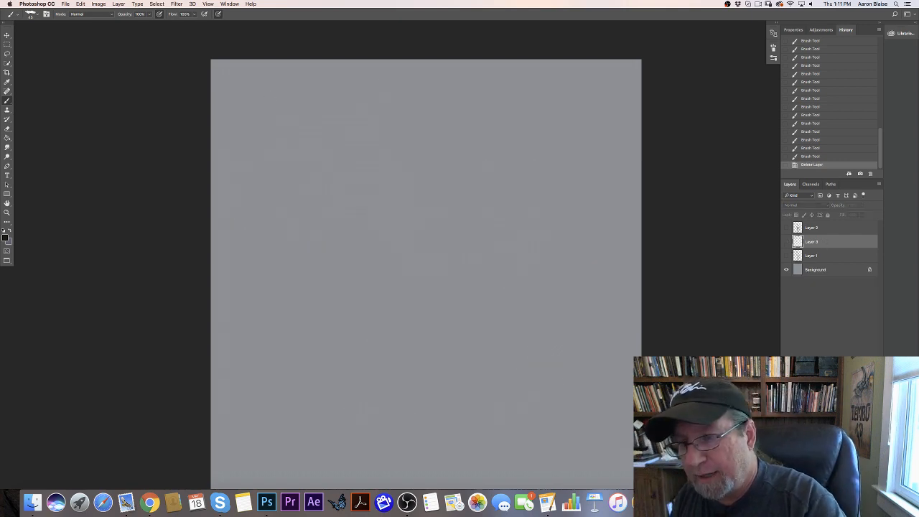
click(785, 255)
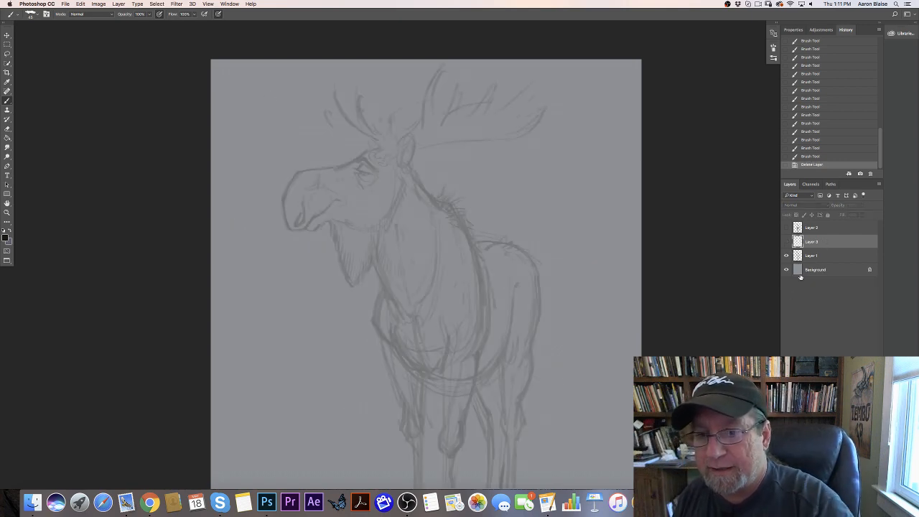
click(785, 242)
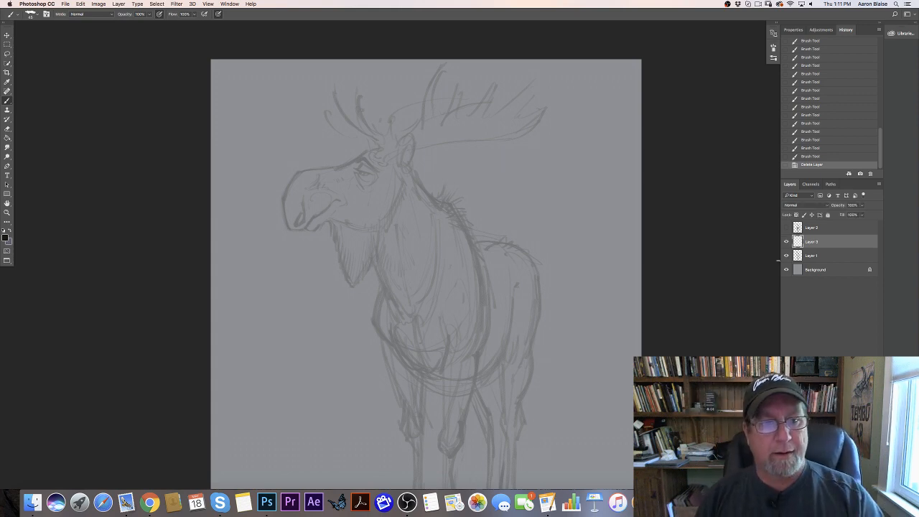
Step: Draw dark, ragged mane fur strokes on Layer 3 along the back of the neck, starting below the ear
drag(409, 163, 415, 185)
drag(410, 166, 416, 182)
drag(411, 169, 417, 184)
drag(412, 171, 421, 186)
drag(415, 177, 428, 183)
drag(418, 184, 428, 185)
drag(420, 184, 431, 188)
drag(423, 187, 435, 194)
drag(427, 192, 441, 195)
drag(432, 194, 448, 196)
drag(441, 189, 452, 201)
drag(445, 195, 451, 207)
mouse_move(445, 200)
mouse_down()
mouse_move(457, 208)
mouse_move(445, 209)
mouse_move(451, 221)
mouse_up()
drag(432, 217, 446, 231)
mouse_move(439, 227)
mouse_down()
mouse_move(450, 232)
mouse_move(442, 243)
mouse_up()
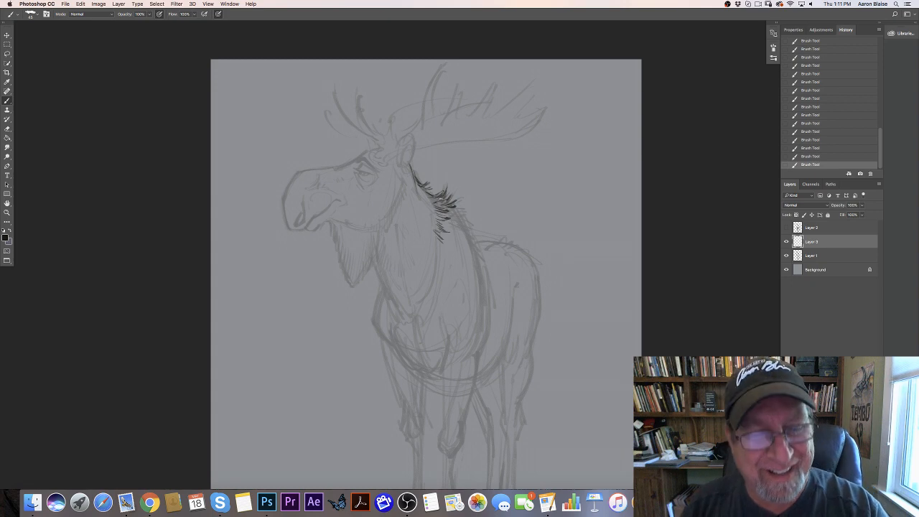
mouse_move(435, 197)
mouse_down()
mouse_move(443, 202)
mouse_move(437, 198)
mouse_up()
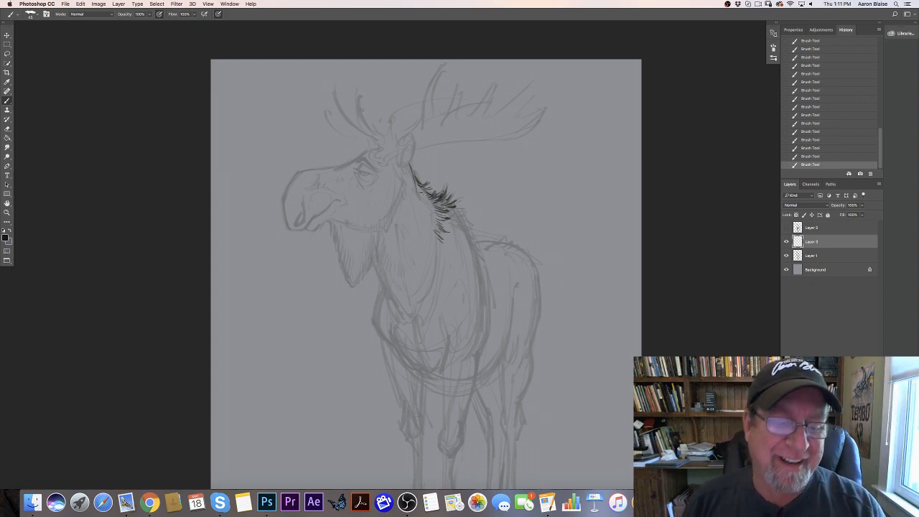
drag(410, 165, 417, 190)
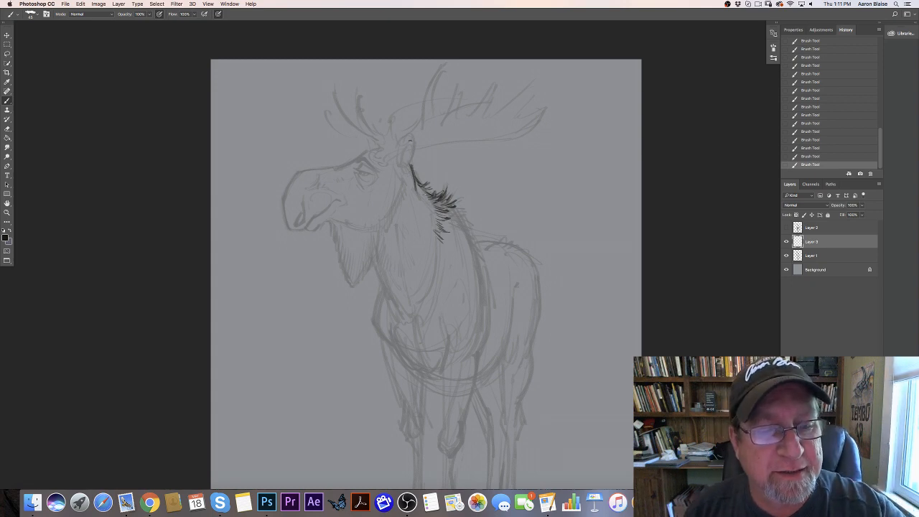
Step: Ink the rear edge of the ear down to the mane, and clean up the stroke with the eraser
drag(412, 154, 407, 167)
mouse_move(408, 136)
mouse_down()
mouse_move(412, 148)
mouse_move(401, 129)
mouse_up()
key(e)
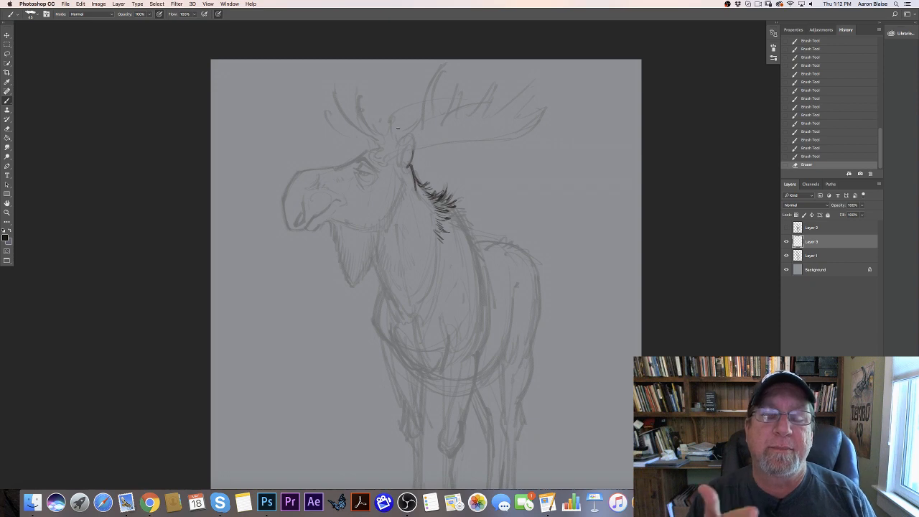
Step: Ink the head profile from the forehead along the nose bridge and around the muzzle to the upper lip
drag(373, 149, 364, 154)
drag(371, 149, 351, 162)
mouse_move(363, 155)
mouse_down()
mouse_move(339, 168)
mouse_move(345, 161)
mouse_up()
drag(371, 151, 334, 162)
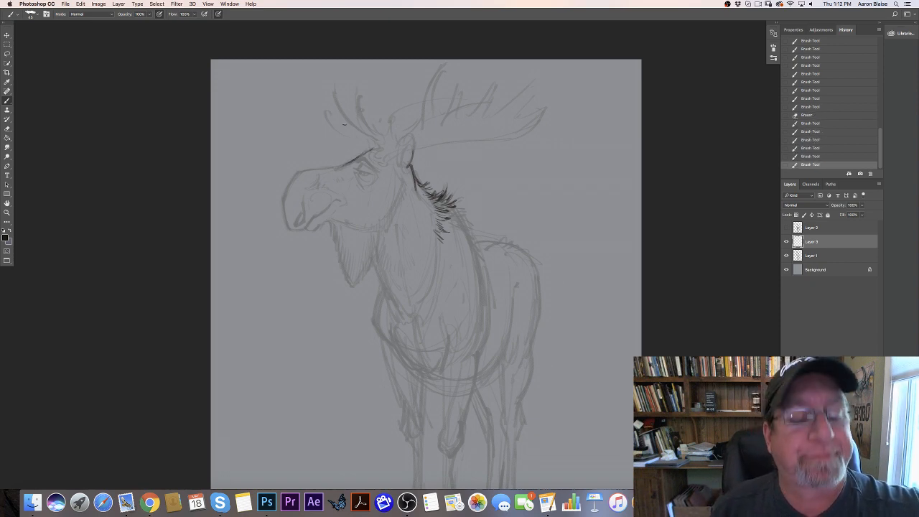
key(super+equal)
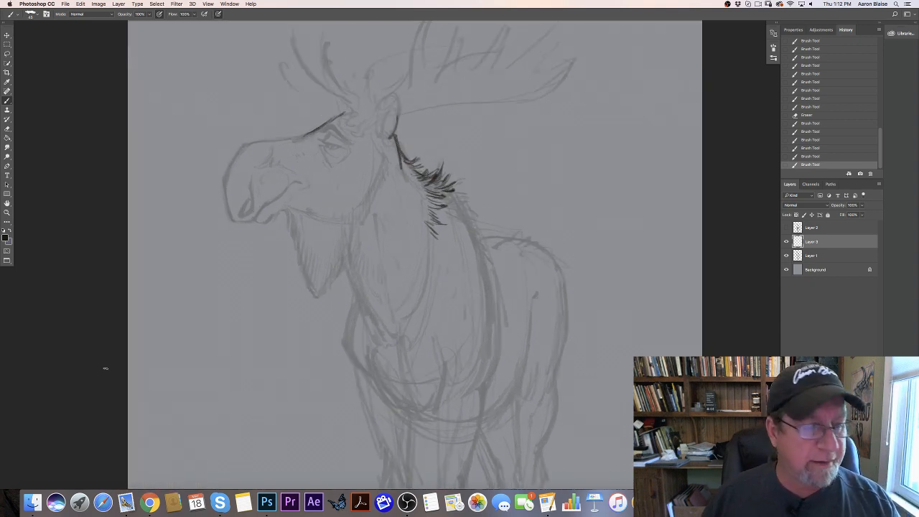
drag(105, 370, 235, 398)
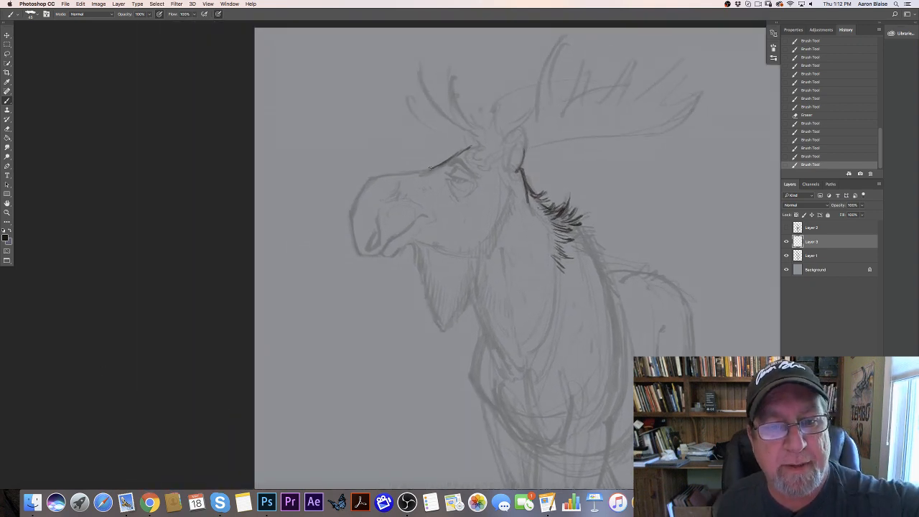
drag(450, 158, 429, 170)
drag(448, 161, 428, 169)
drag(445, 162, 425, 170)
drag(441, 164, 411, 173)
mouse_move(430, 170)
mouse_down()
mouse_move(382, 183)
mouse_move(412, 168)
mouse_move(377, 177)
mouse_move(388, 170)
mouse_move(360, 192)
mouse_move(377, 255)
mouse_up()
drag(356, 253, 376, 255)
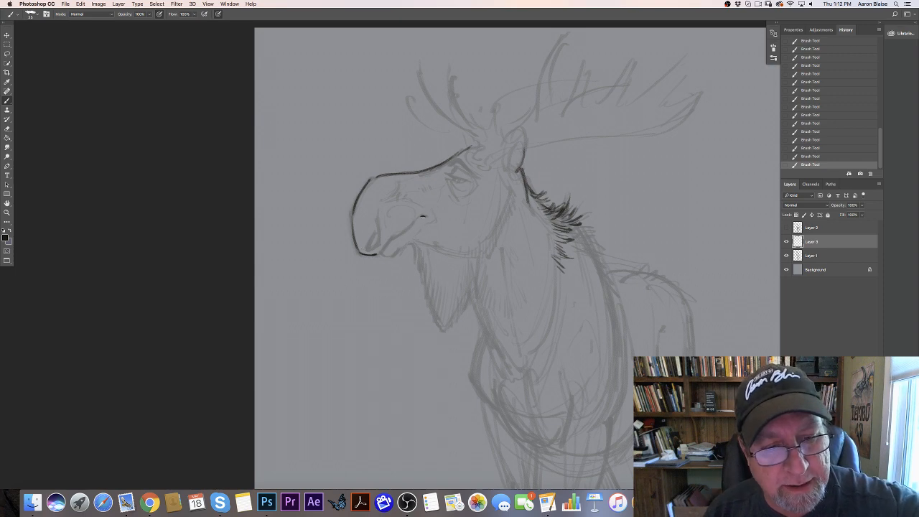
Step: Ink the mouth line, the lower lip and chin, and the small fold at the mouth corner
drag(422, 216, 400, 234)
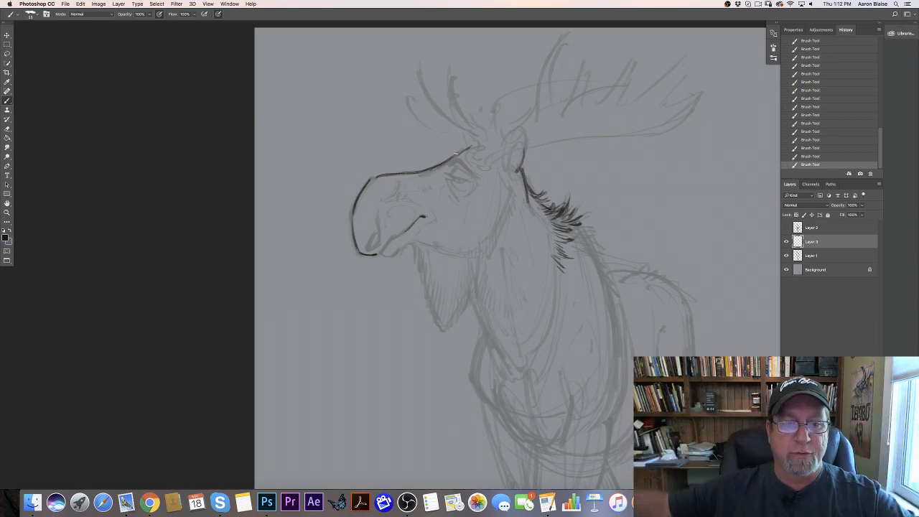
drag(402, 233, 380, 253)
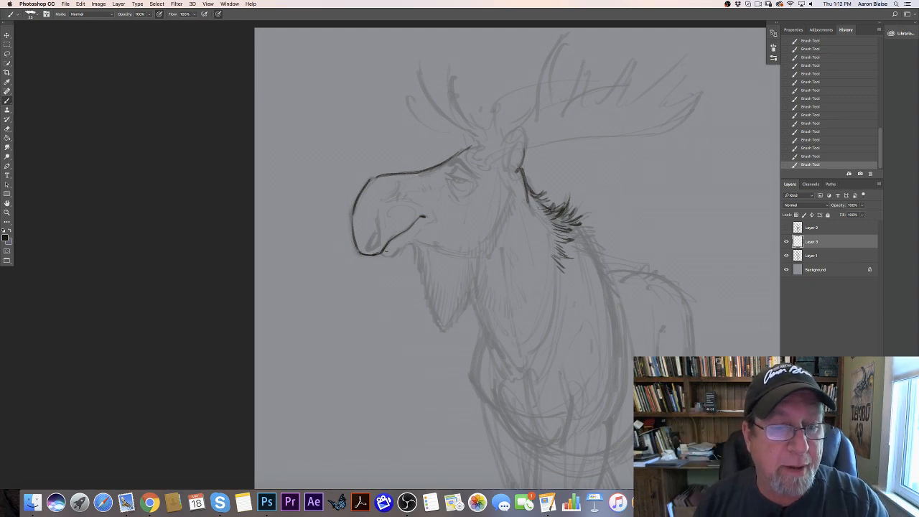
drag(381, 252, 406, 243)
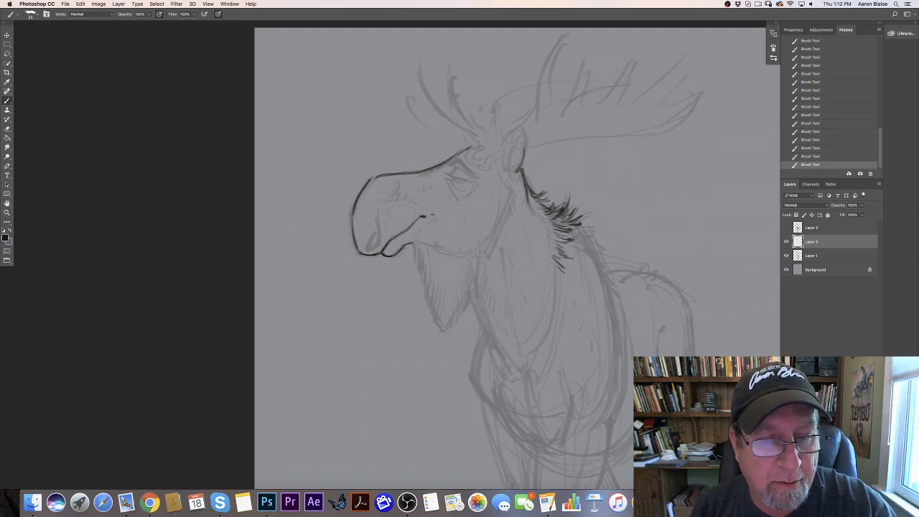
drag(425, 220, 433, 222)
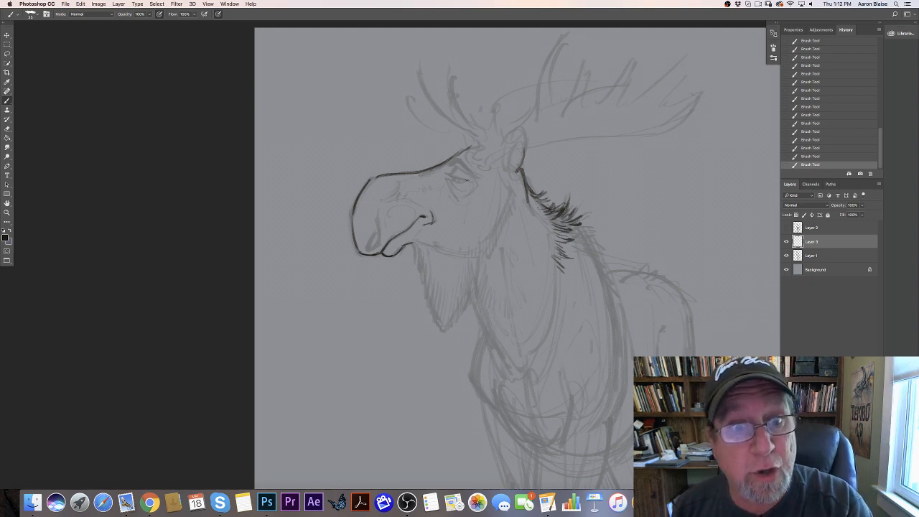
Step: Ink the eye with its lids, pupil, heavy brow and lower fold, and add fur strokes behind the cheek
drag(445, 174, 464, 180)
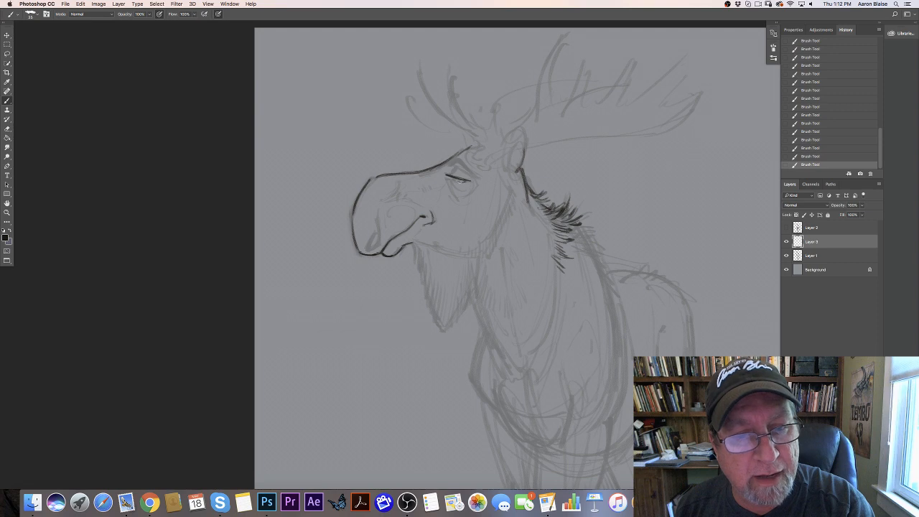
drag(455, 182, 464, 184)
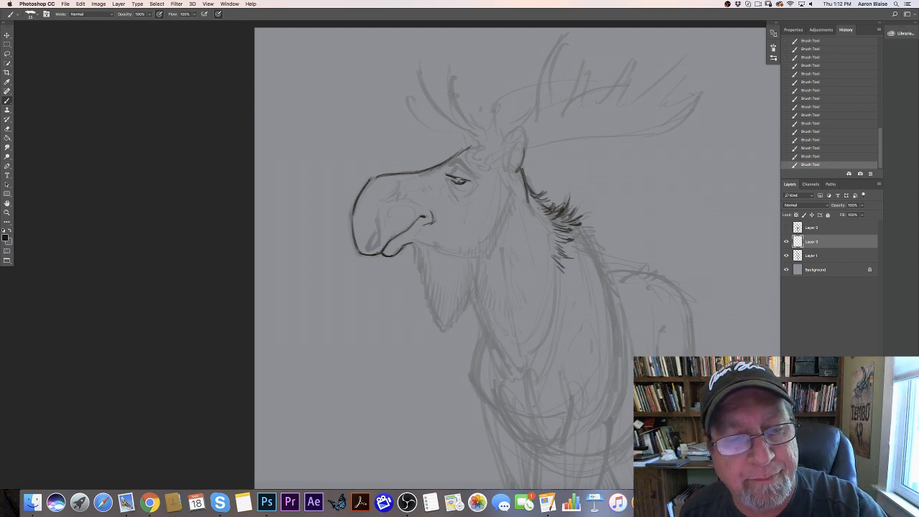
click(456, 181)
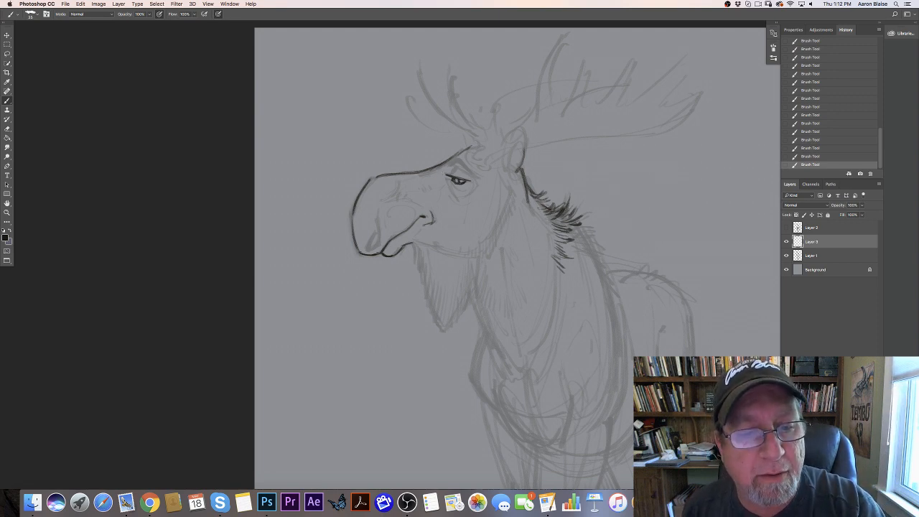
mouse_move(472, 178)
mouse_down()
mouse_move(450, 166)
mouse_move(466, 190)
mouse_up()
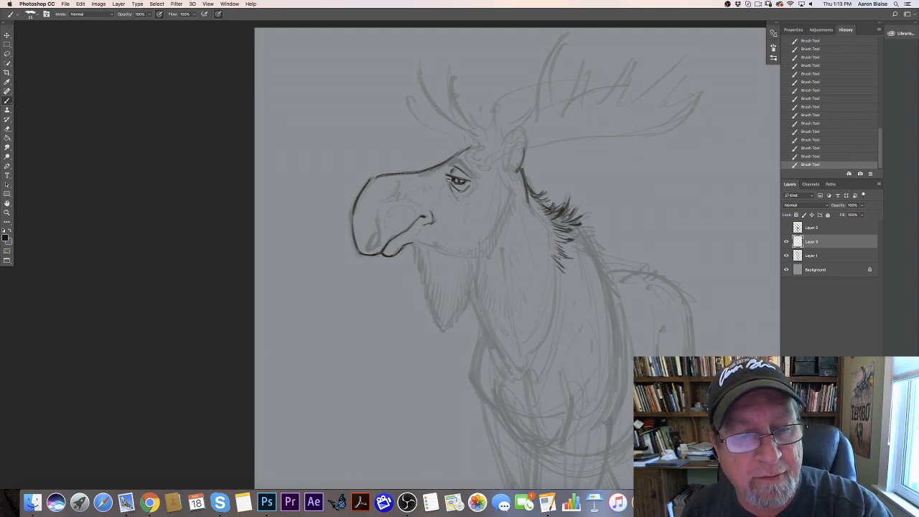
drag(452, 162, 479, 177)
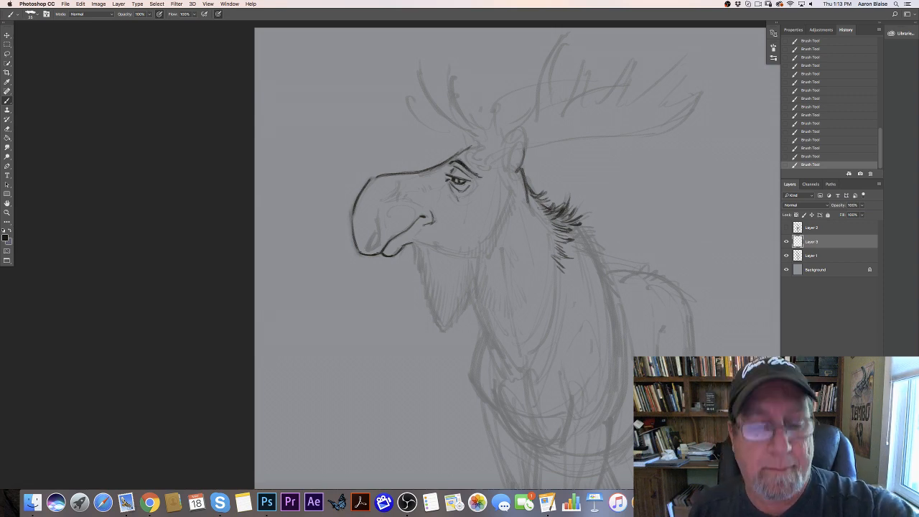
mouse_move(463, 194)
mouse_down()
mouse_move(484, 178)
mouse_move(511, 210)
mouse_up()
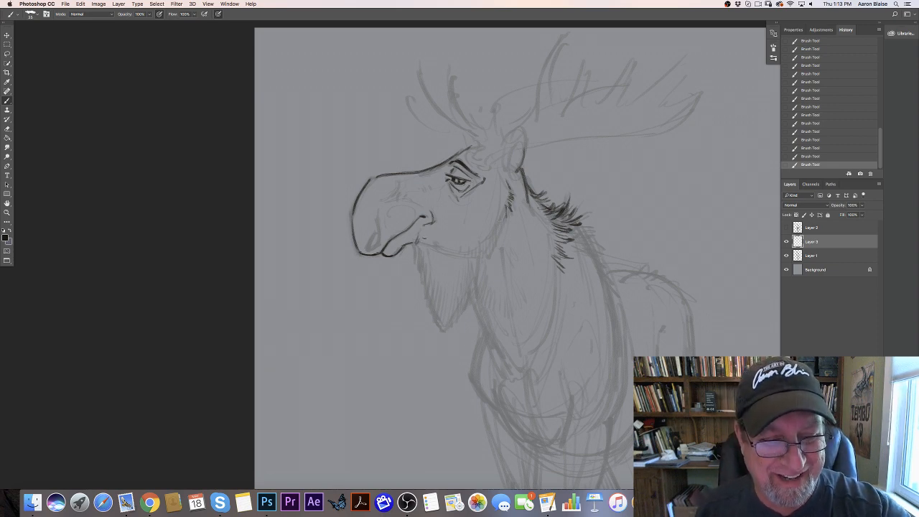
Step: Draw short fur strokes along the underside of the jaw, and outline the nostril
drag(417, 239, 425, 247)
drag(425, 238, 433, 247)
drag(433, 236, 435, 250)
drag(433, 251, 446, 252)
drag(442, 246, 457, 255)
drag(453, 250, 465, 254)
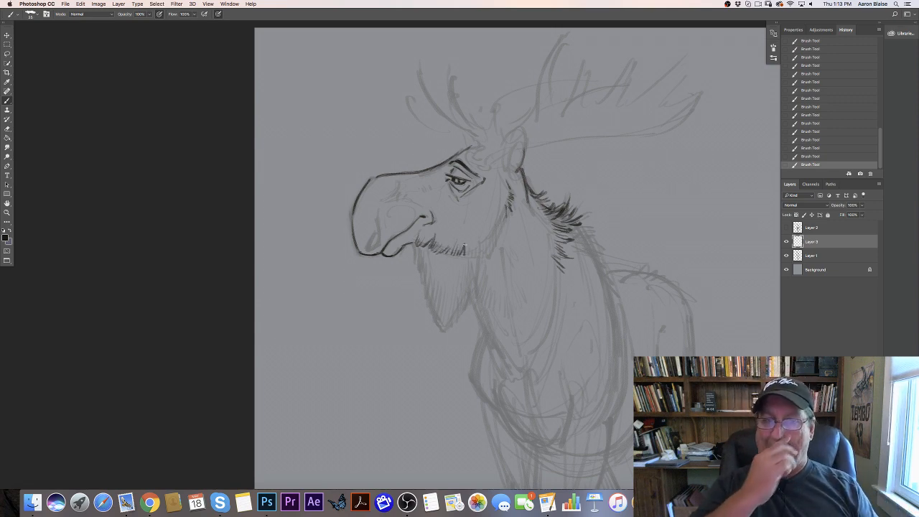
drag(378, 221, 368, 246)
mouse_move(375, 231)
mouse_down()
mouse_move(369, 248)
mouse_move(377, 214)
mouse_up()
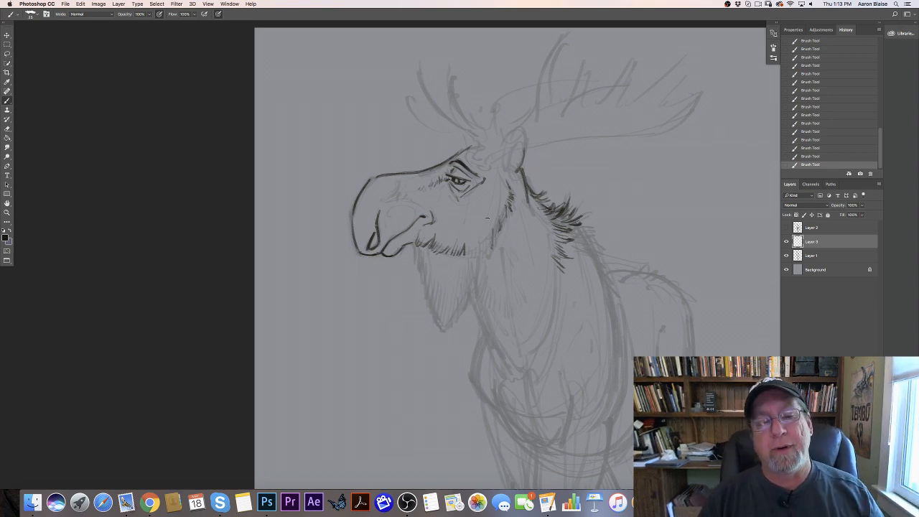
Step: Extend the fur around the rear of the jaw, and outline both sides of the hanging beard with ragged strokes
drag(486, 235, 482, 256)
drag(483, 240, 474, 259)
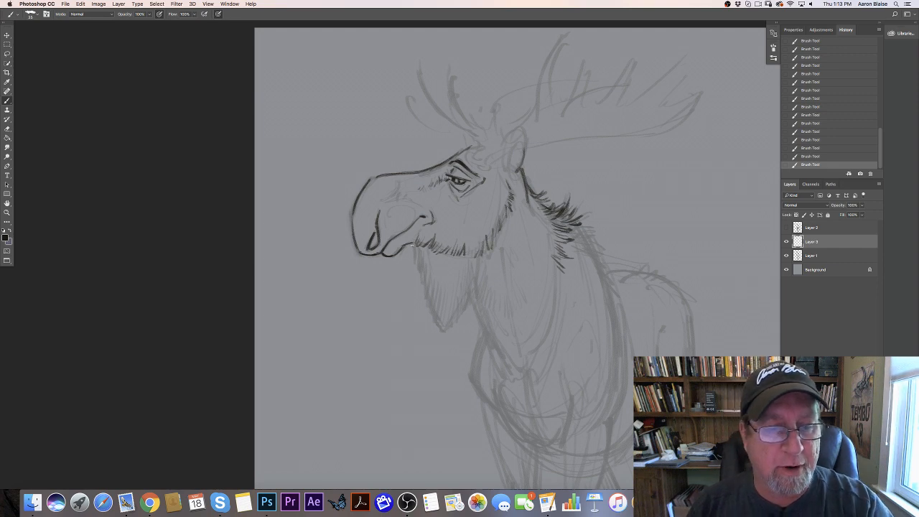
drag(416, 246, 440, 328)
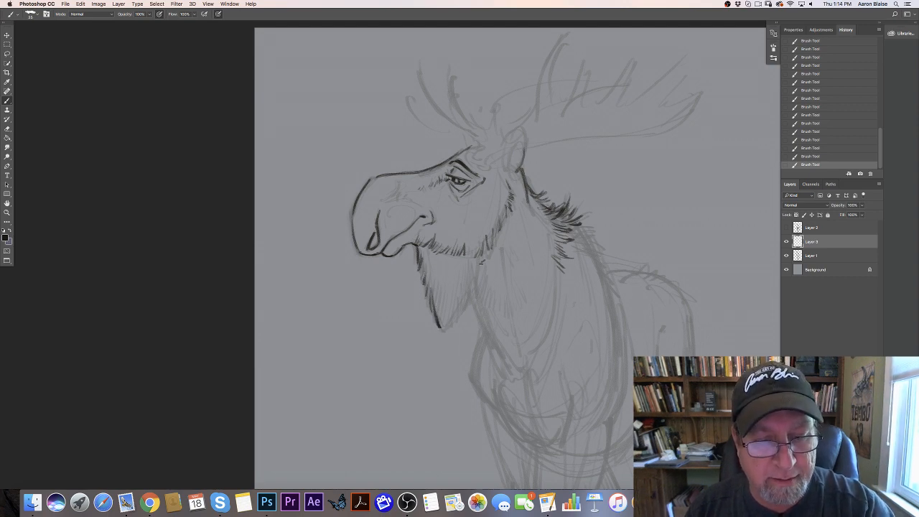
drag(480, 264, 451, 324)
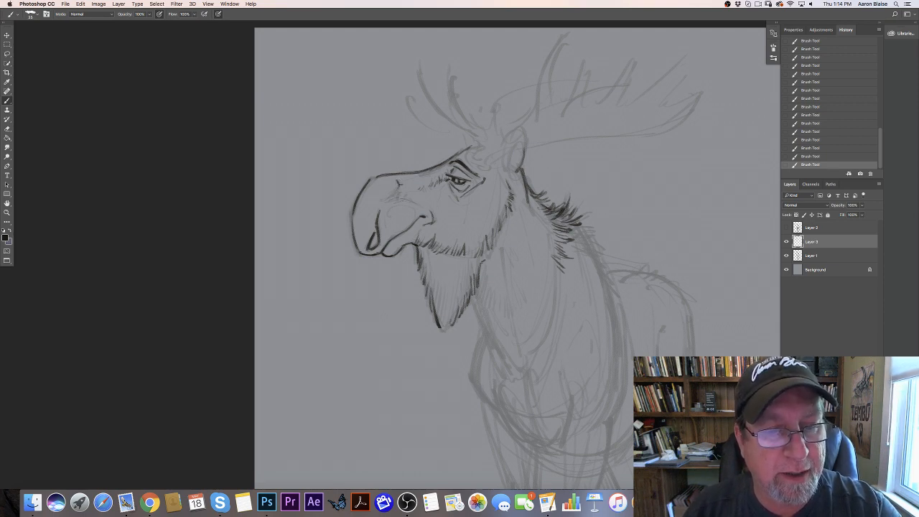
Step: Add crease strokes on the nose bridge and around the nostril, and thin the muzzle's upper outline with the eraser
drag(400, 180, 407, 191)
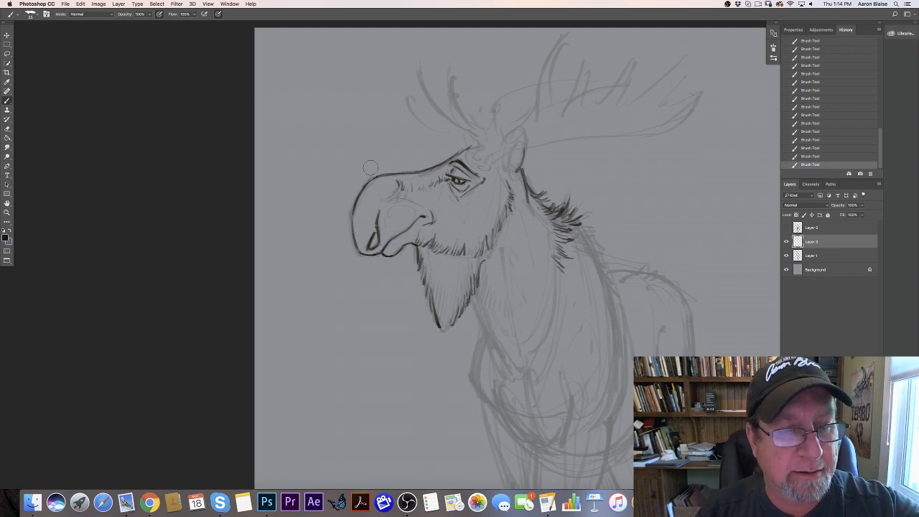
mouse_move(370, 168)
mouse_down()
mouse_move(348, 188)
mouse_move(406, 180)
mouse_up()
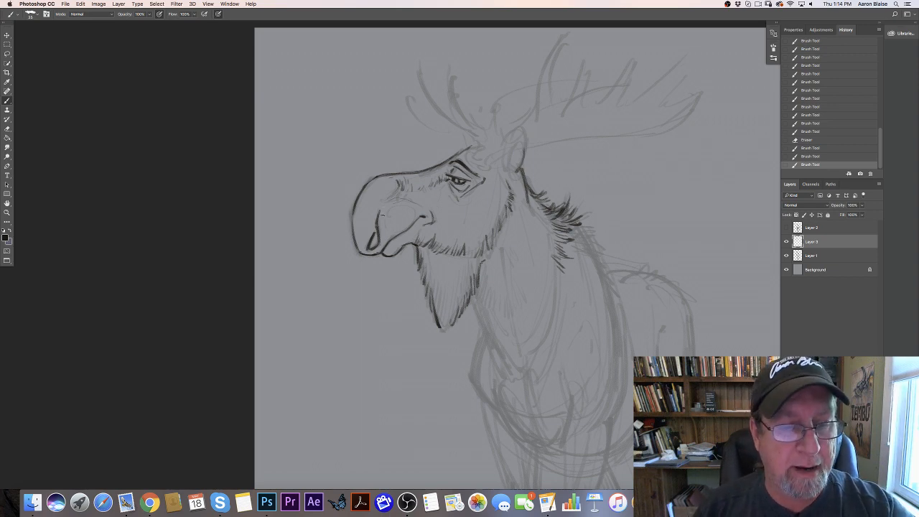
drag(382, 215, 384, 216)
mouse_move(383, 216)
mouse_down()
mouse_move(369, 244)
mouse_move(386, 220)
mouse_up()
drag(384, 221, 386, 225)
drag(384, 225, 386, 228)
drag(384, 229, 381, 217)
drag(379, 211, 379, 209)
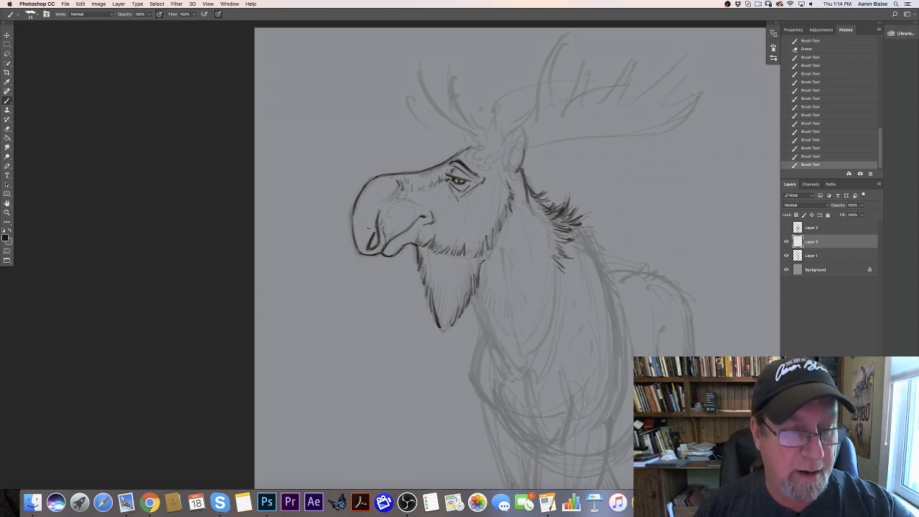
mouse_move(367, 226)
mouse_down()
mouse_move(359, 251)
mouse_move(360, 242)
mouse_up()
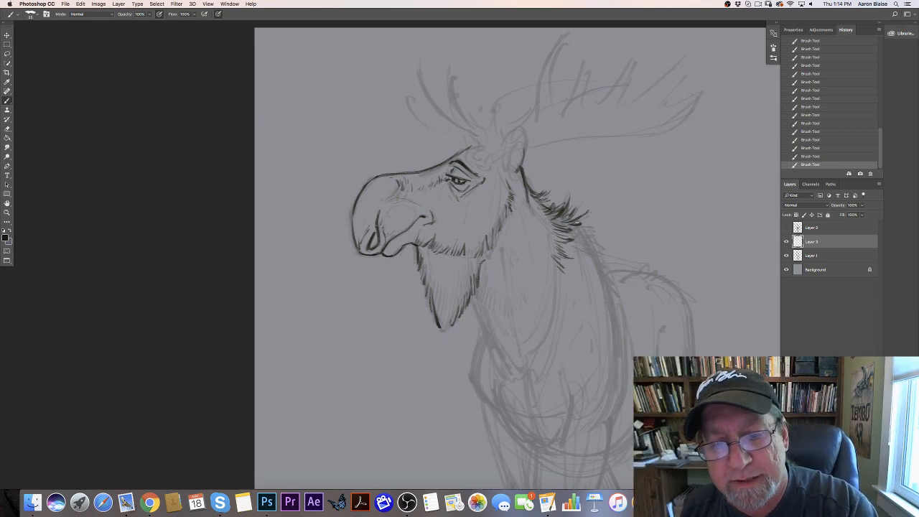
Step: Continue the mane fur down to the shoulder hump, and ink the shoulder contour below it
drag(590, 224, 577, 238)
drag(597, 235, 581, 241)
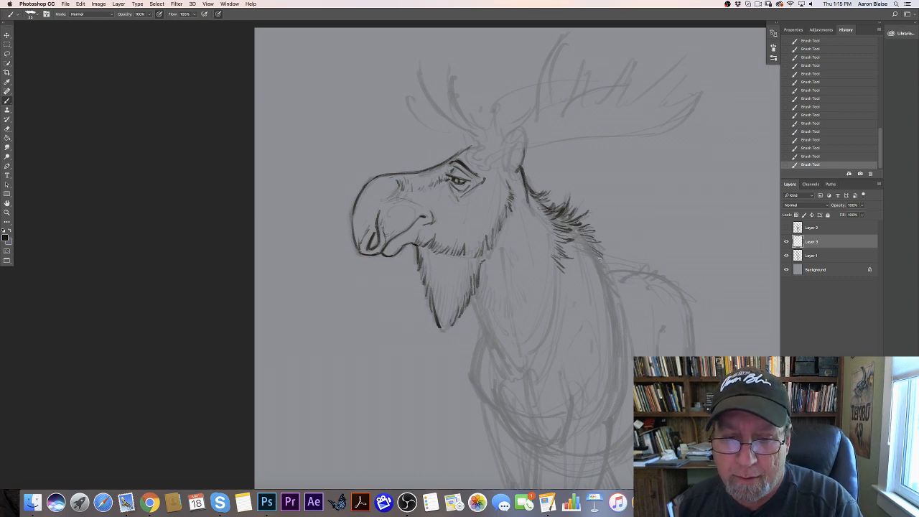
drag(607, 278, 612, 317)
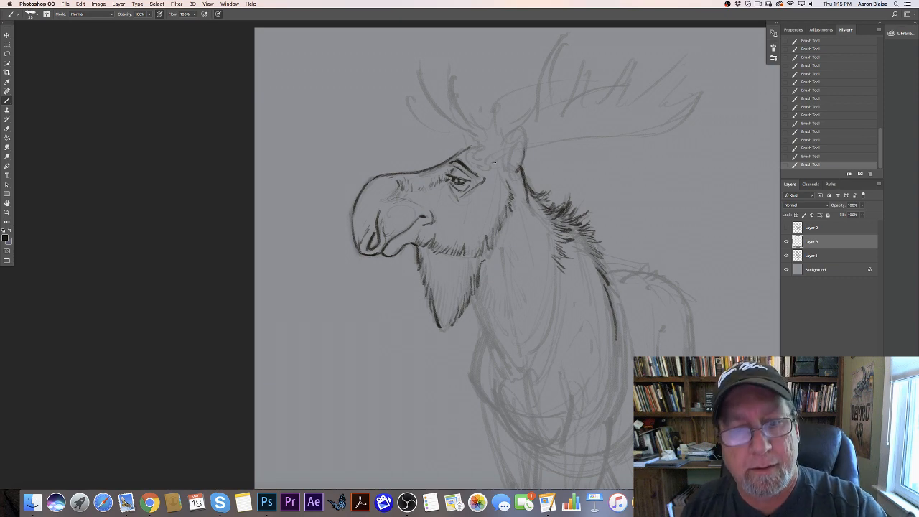
Step: Ink the antler's base above the eye, and draw the near antler's long lower contour out to its rear tip
mouse_move(478, 151)
mouse_down()
mouse_move(497, 165)
mouse_move(484, 167)
mouse_move(470, 149)
mouse_up()
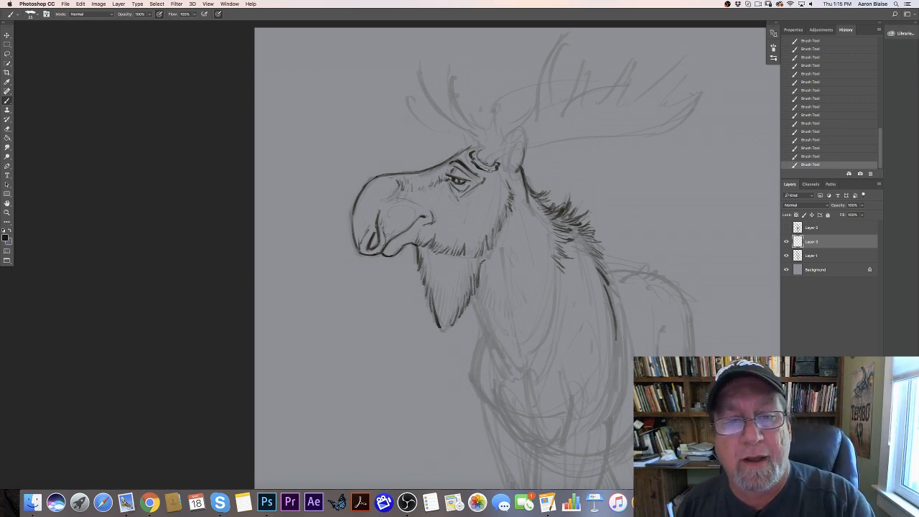
drag(497, 156, 541, 144)
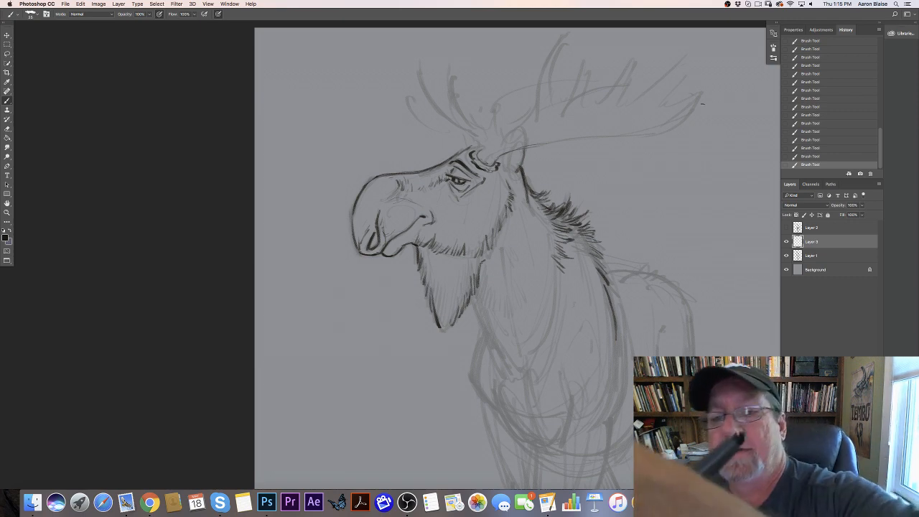
mouse_move(712, 89)
mouse_down()
mouse_move(667, 131)
mouse_move(552, 141)
mouse_move(500, 154)
mouse_move(496, 165)
mouse_up()
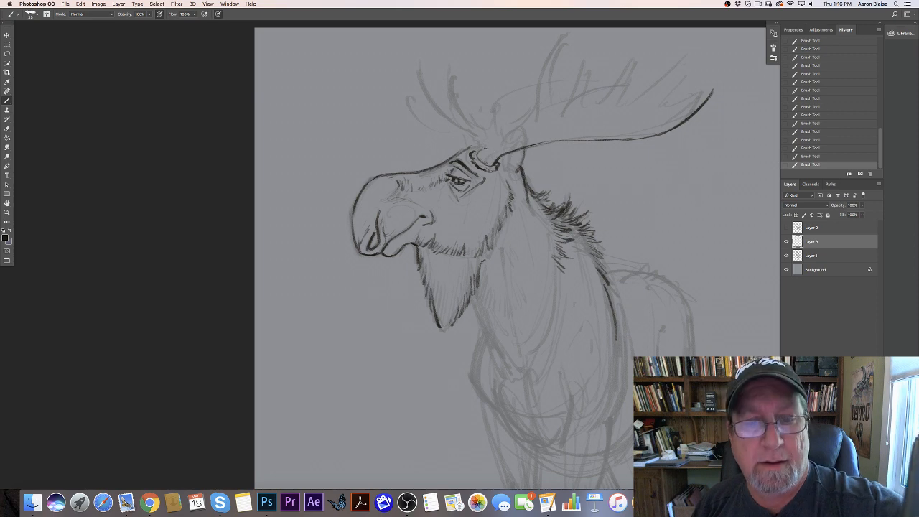
mouse_move(493, 147)
mouse_down()
mouse_move(486, 139)
mouse_move(475, 152)
mouse_move(485, 164)
mouse_up()
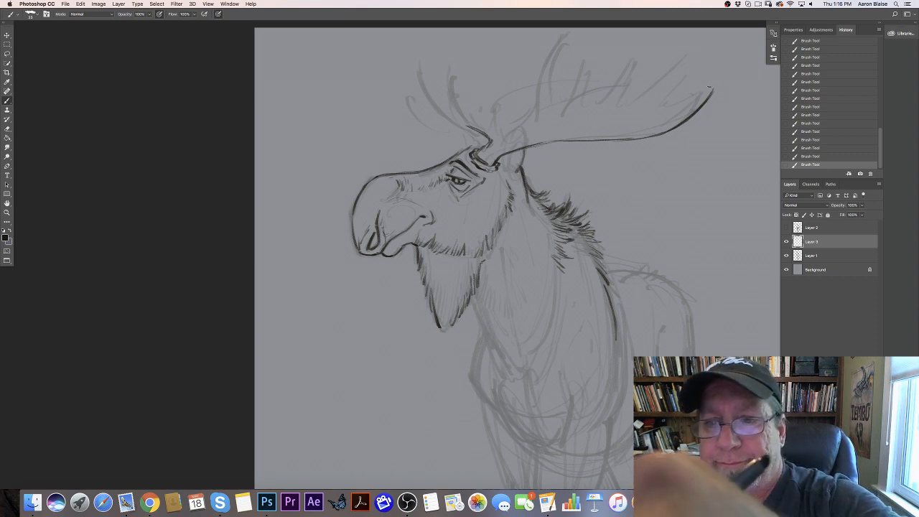
Step: Outline the row of pointed tines along the near antler's upper edge, and carry the front tine's contour down towards the antler base
drag(657, 111, 686, 57)
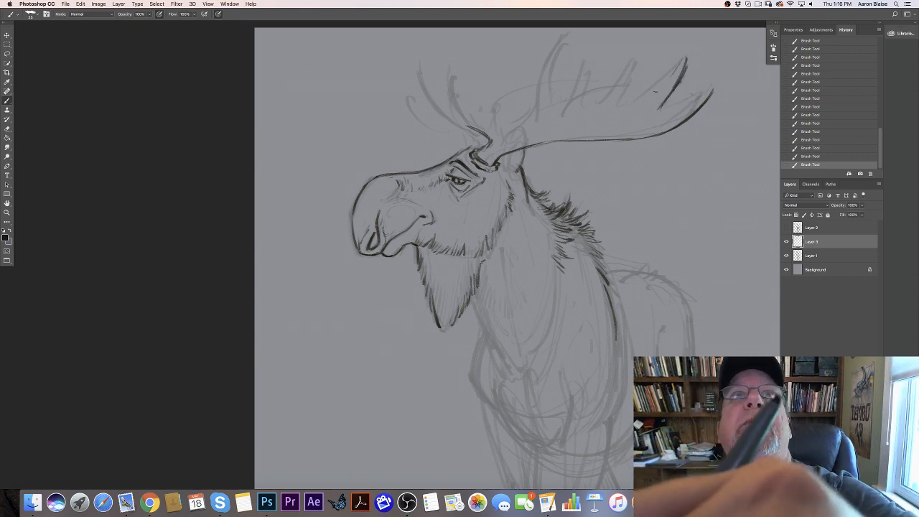
drag(636, 102, 670, 71)
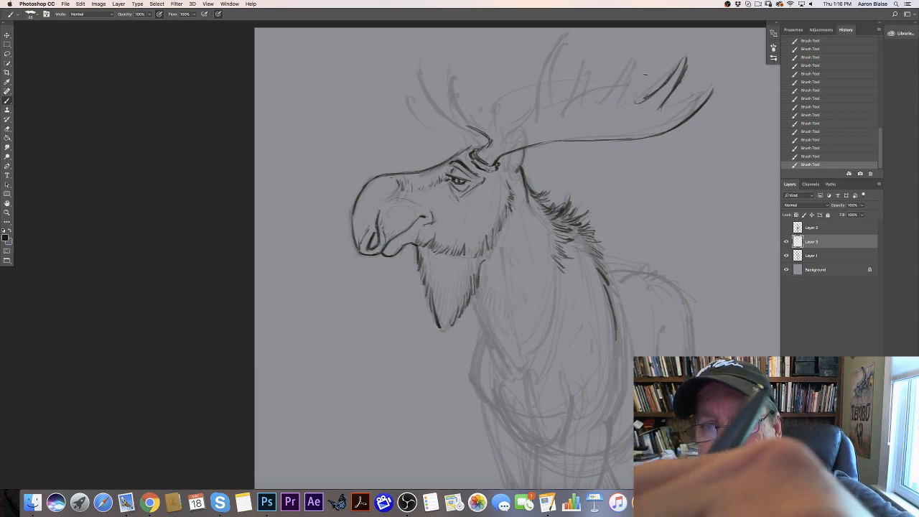
mouse_move(634, 101)
mouse_down()
mouse_move(648, 50)
mouse_move(614, 44)
mouse_move(574, 108)
mouse_move(583, 50)
mouse_move(567, 94)
mouse_up()
mouse_move(582, 53)
mouse_down()
mouse_move(560, 106)
mouse_move(540, 115)
mouse_move(558, 44)
mouse_up()
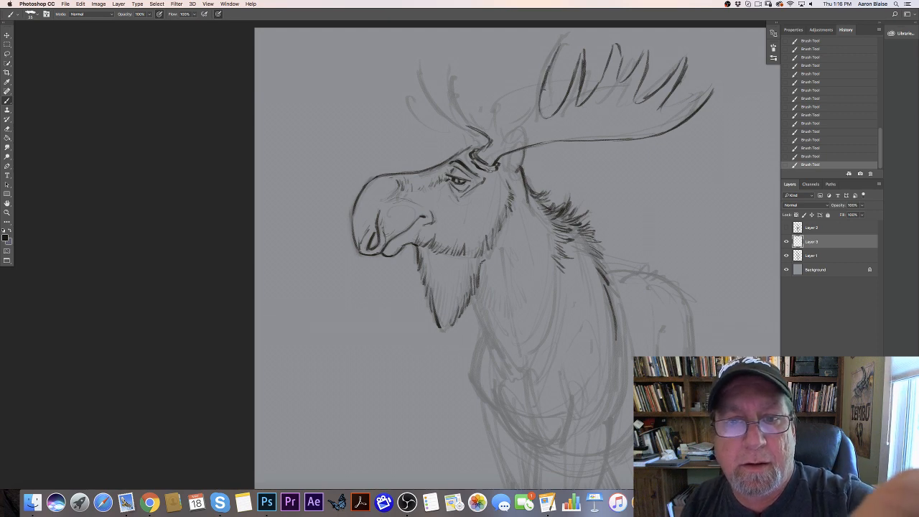
mouse_move(542, 93)
mouse_down()
mouse_move(562, 43)
mouse_move(526, 84)
mouse_move(519, 110)
mouse_move(523, 87)
mouse_up()
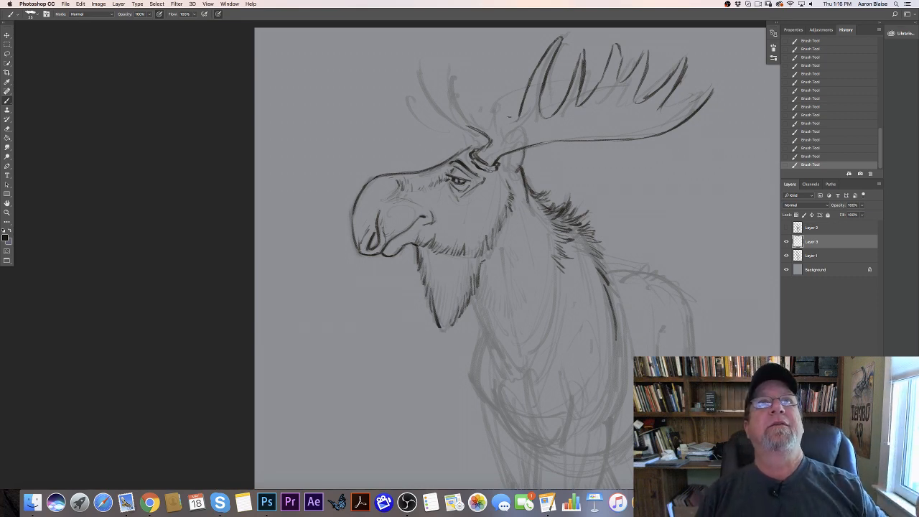
drag(520, 115, 501, 128)
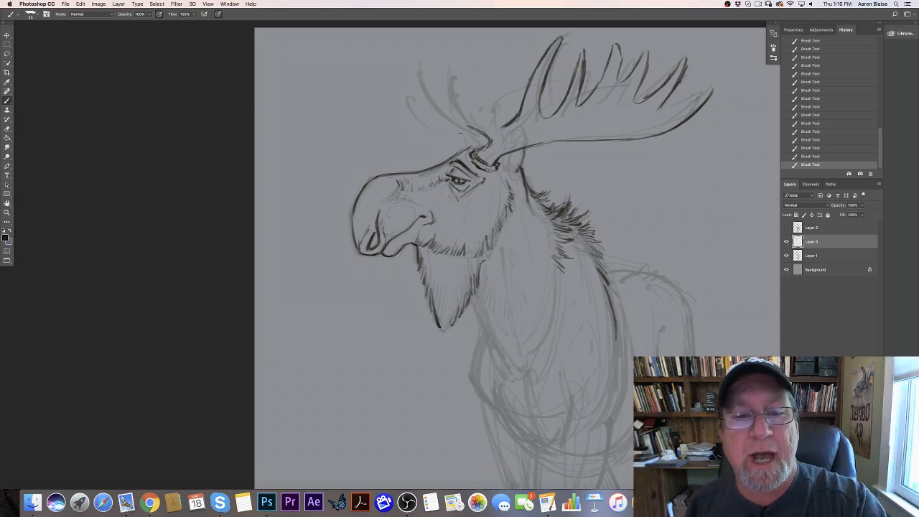
Step: Darken the rough burr at the antler's base, and outline a short prong rising between the front and rear tines
drag(493, 138, 488, 137)
mouse_move(475, 132)
mouse_down()
mouse_move(488, 140)
mouse_move(493, 168)
mouse_move(485, 164)
mouse_up()
drag(479, 156, 484, 161)
drag(480, 155, 491, 165)
mouse_move(475, 151)
mouse_down()
mouse_move(480, 158)
mouse_move(485, 137)
mouse_up()
mouse_move(467, 124)
mouse_down()
mouse_move(479, 133)
mouse_move(502, 127)
mouse_up()
mouse_move(495, 120)
mouse_down()
mouse_move(502, 127)
mouse_move(481, 98)
mouse_up()
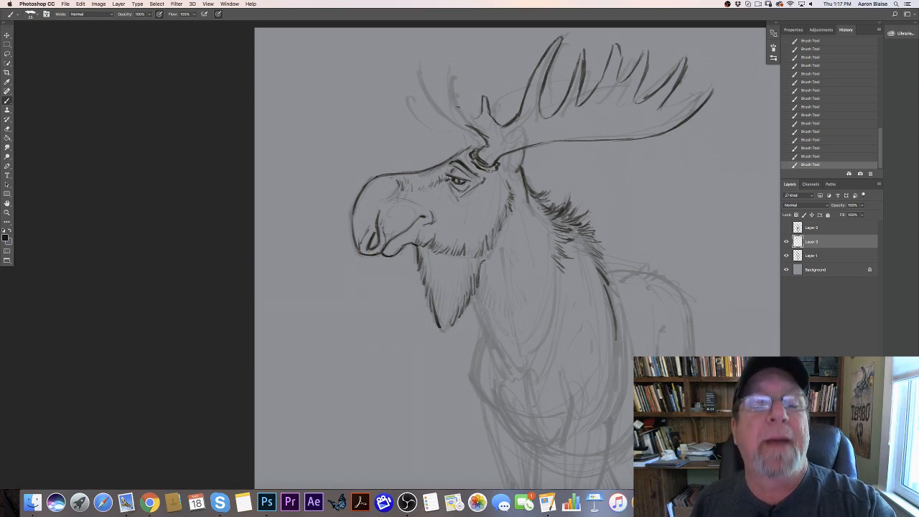
Step: Outline the long, curved front tines over the forehead, thin their lines with the eraser, and re-ink their lower contour
mouse_move(475, 115)
mouse_down()
mouse_move(446, 72)
mouse_move(450, 105)
mouse_up()
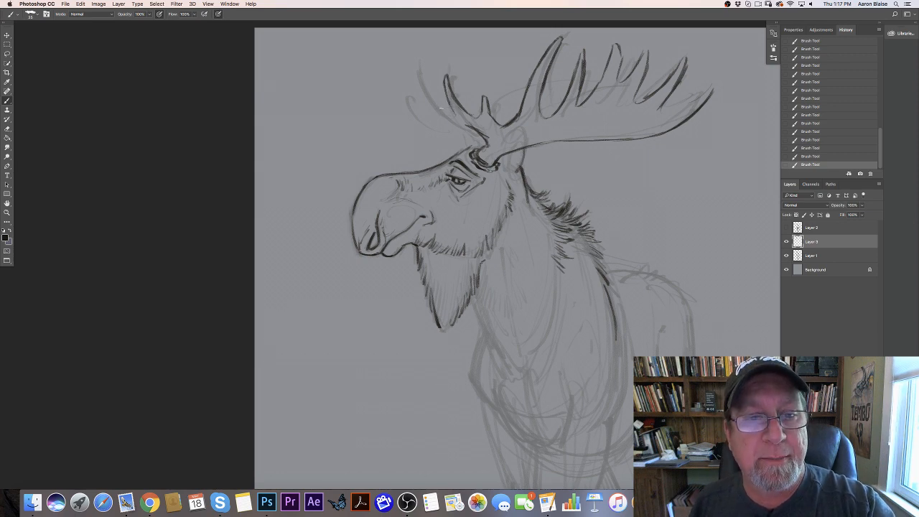
mouse_move(439, 105)
mouse_down()
mouse_move(462, 119)
mouse_move(419, 83)
mouse_move(411, 60)
mouse_move(420, 96)
mouse_up()
mouse_move(407, 59)
mouse_down()
mouse_move(429, 106)
mouse_move(480, 135)
mouse_up()
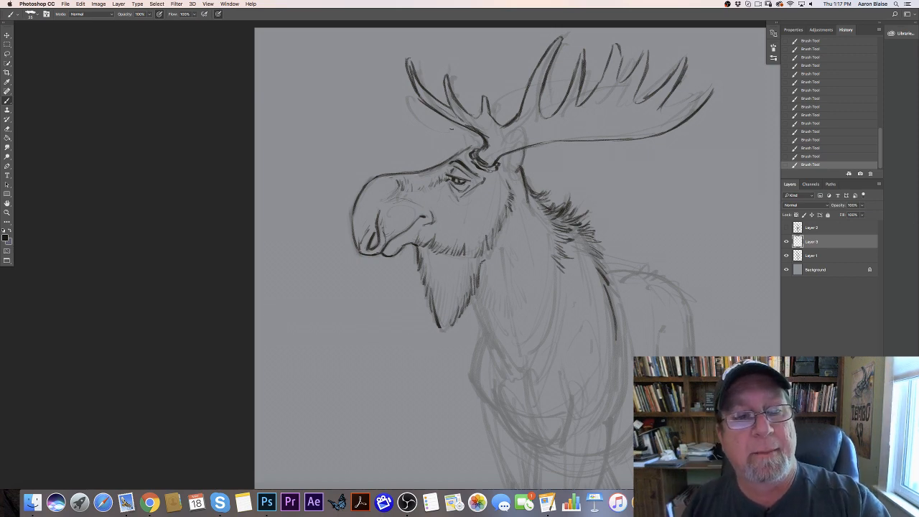
mouse_move(411, 64)
mouse_down()
mouse_move(419, 102)
mouse_move(439, 115)
mouse_up()
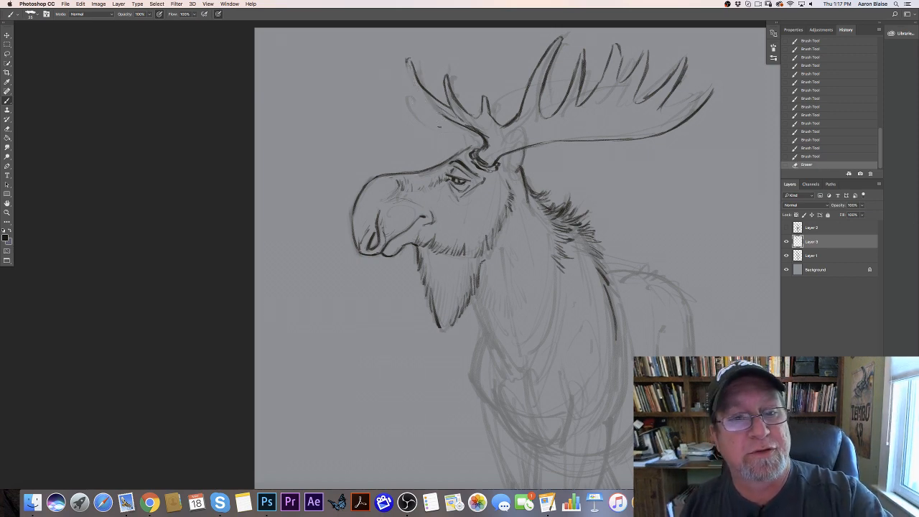
drag(406, 60, 415, 92)
drag(407, 66, 428, 103)
mouse_move(420, 96)
mouse_down()
mouse_move(479, 130)
mouse_move(484, 148)
mouse_up()
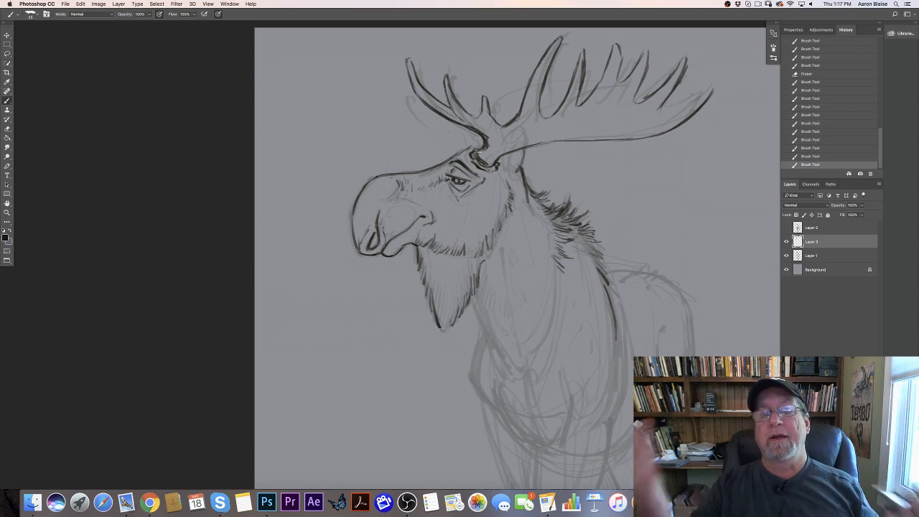
Step: Strengthen the contours between the near antler's middle tines, and add small tines near its rear tip
drag(619, 65, 617, 76)
mouse_move(620, 68)
mouse_down()
mouse_move(616, 82)
mouse_move(627, 84)
mouse_up()
mouse_move(625, 81)
mouse_down()
mouse_move(643, 55)
mouse_move(636, 106)
mouse_up()
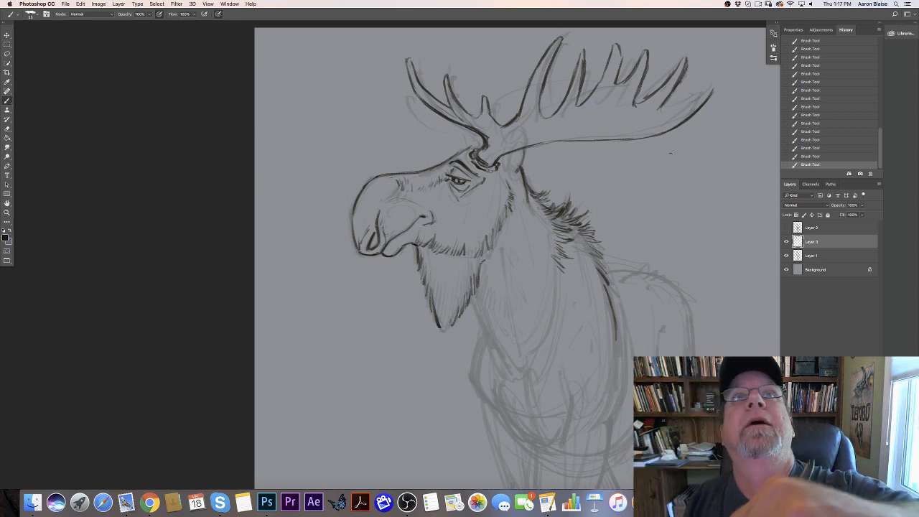
mouse_move(671, 108)
mouse_down()
mouse_move(698, 85)
mouse_move(680, 114)
mouse_up()
mouse_move(696, 83)
mouse_down()
mouse_move(662, 110)
mouse_move(711, 88)
mouse_up()
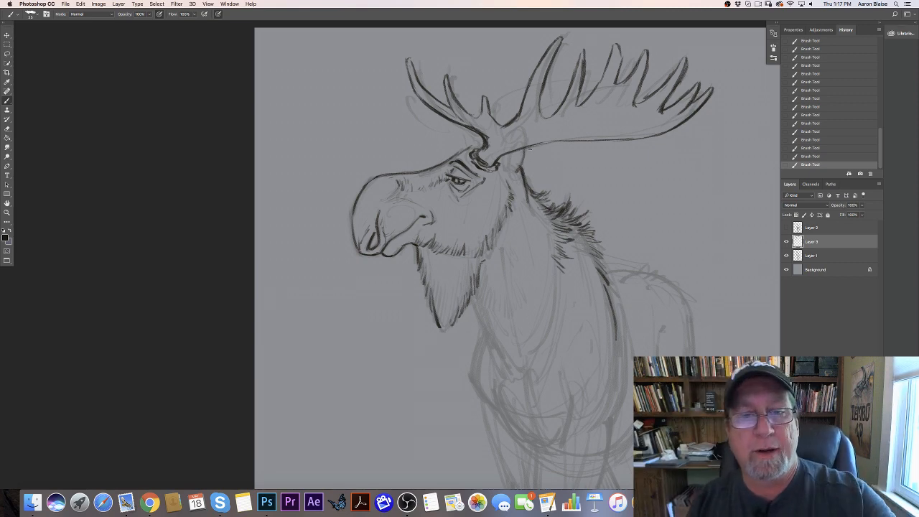
Step: Shade the near ear's base beneath the antler, and draw the far ear with dark inner fur between the tines
mouse_move(509, 152)
mouse_down()
mouse_move(505, 172)
mouse_move(518, 178)
mouse_move(506, 158)
mouse_move(504, 171)
mouse_up()
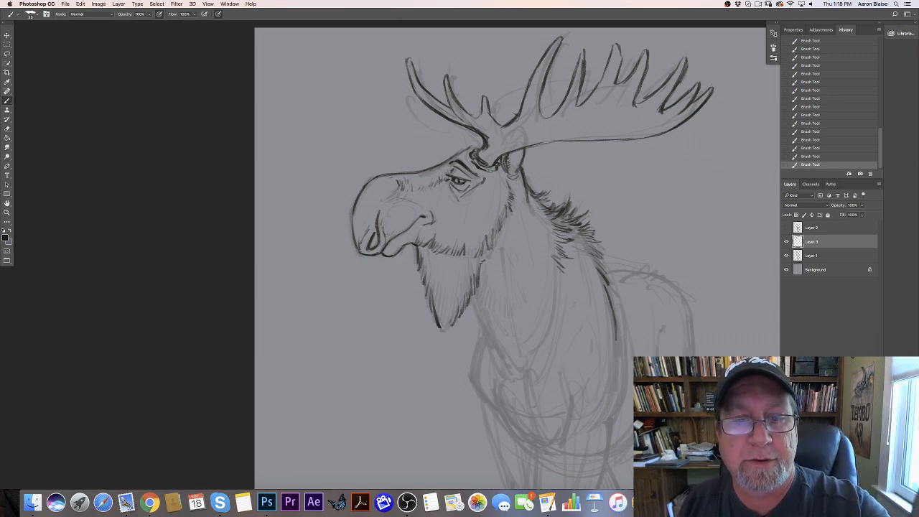
mouse_move(516, 117)
mouse_down()
mouse_move(510, 97)
mouse_move(503, 101)
mouse_up()
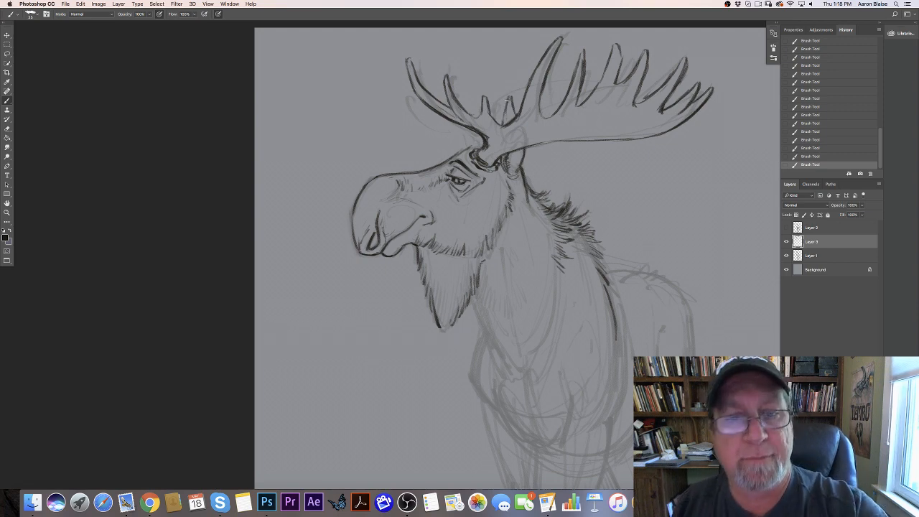
drag(506, 101, 502, 122)
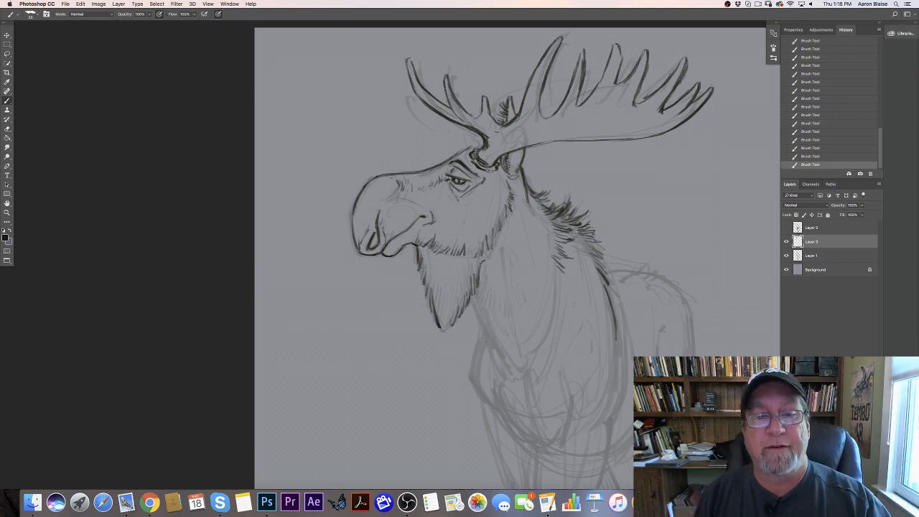
mouse_move(505, 112)
mouse_down()
mouse_move(497, 103)
mouse_move(494, 114)
mouse_up()
drag(501, 123, 492, 117)
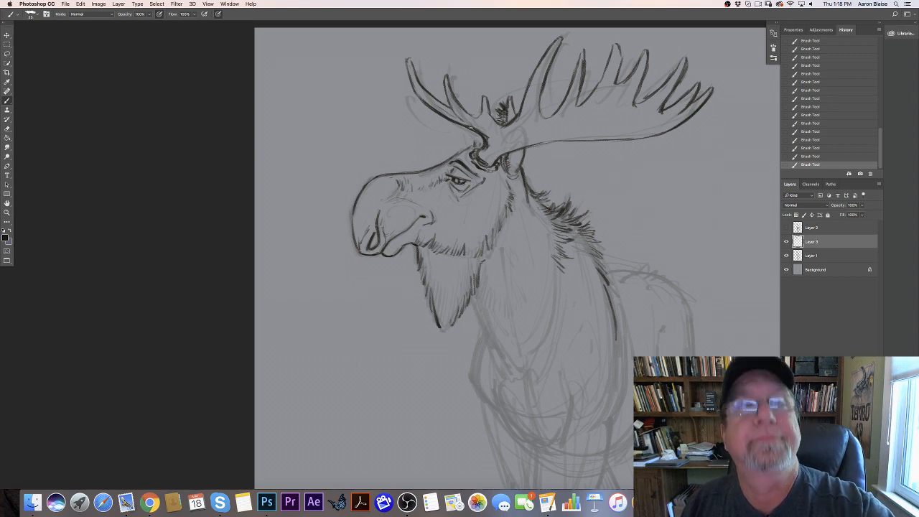
Step: Draw a ragged tuft of fur on the forehead in front of the antler base, using short overlapping strokes
drag(482, 145, 464, 139)
drag(473, 144, 457, 136)
drag(467, 148, 454, 144)
mouse_move(461, 152)
mouse_down()
mouse_move(450, 142)
mouse_move(450, 149)
mouse_up()
drag(451, 161, 440, 157)
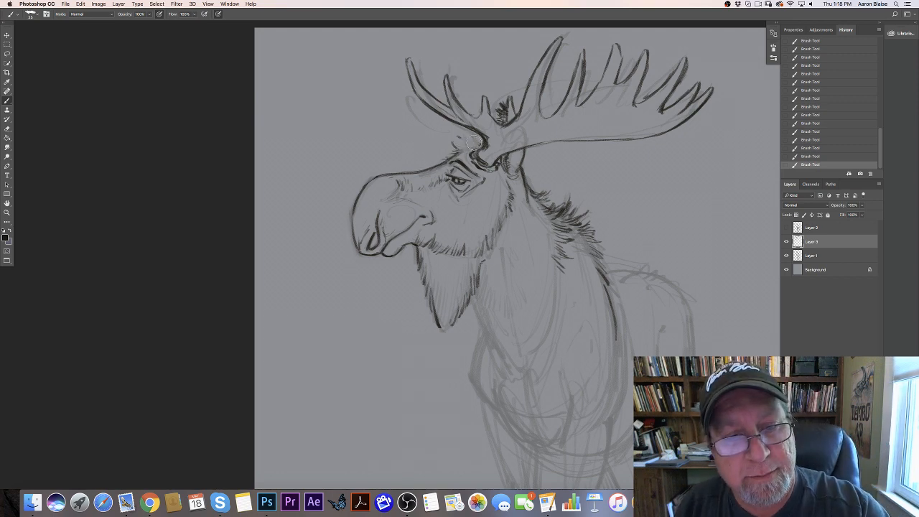
mouse_move(460, 141)
mouse_down()
mouse_move(445, 160)
mouse_move(474, 137)
mouse_up()
drag(476, 138, 470, 134)
drag(474, 135, 464, 124)
mouse_move(467, 126)
mouse_down()
mouse_move(461, 119)
mouse_move(468, 137)
mouse_up()
drag(472, 143, 463, 137)
drag(468, 145, 460, 135)
drag(469, 145, 452, 138)
drag(462, 149, 451, 144)
drag(461, 153, 442, 155)
mouse_move(453, 162)
mouse_down()
mouse_move(440, 157)
mouse_move(465, 152)
mouse_up()
drag(466, 148, 458, 156)
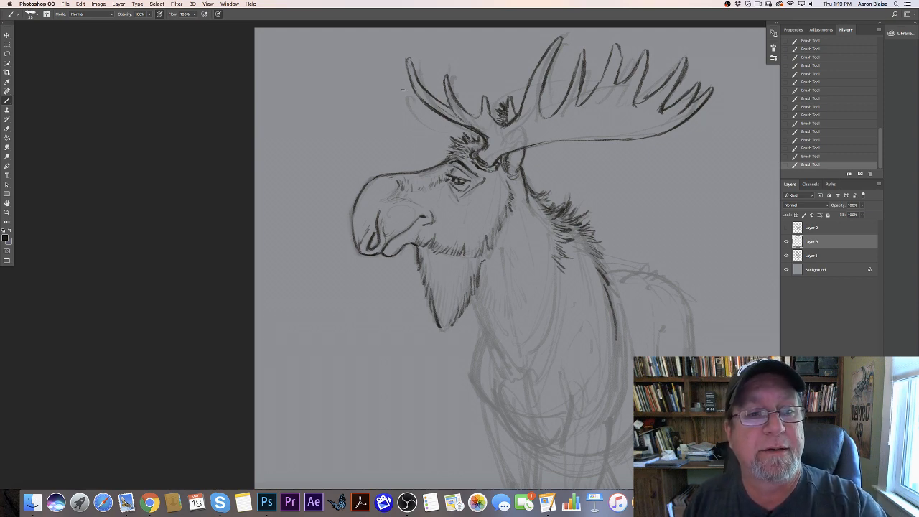
Step: Outline additional tines behind the existing front tines
mouse_move(398, 68)
mouse_down()
mouse_move(408, 95)
mouse_move(475, 142)
mouse_up()
drag(437, 118, 418, 104)
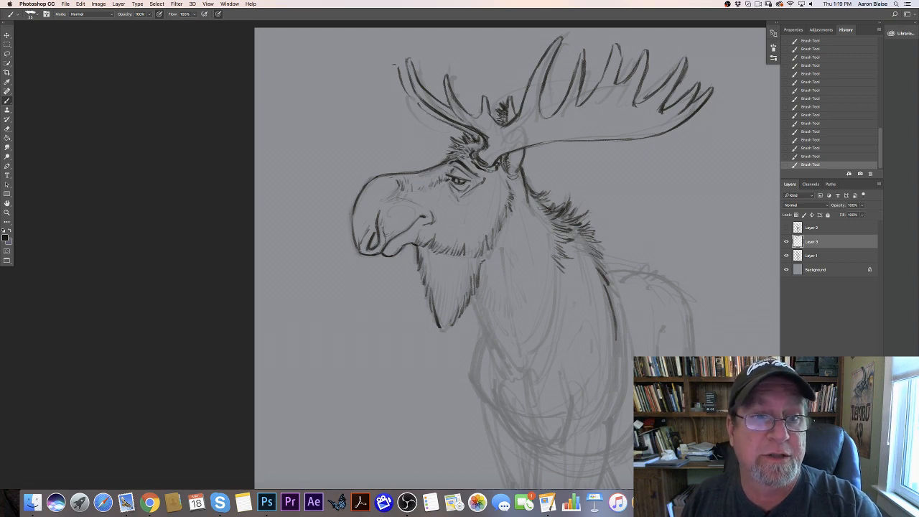
mouse_move(401, 67)
mouse_down()
mouse_move(411, 96)
mouse_move(464, 130)
mouse_up()
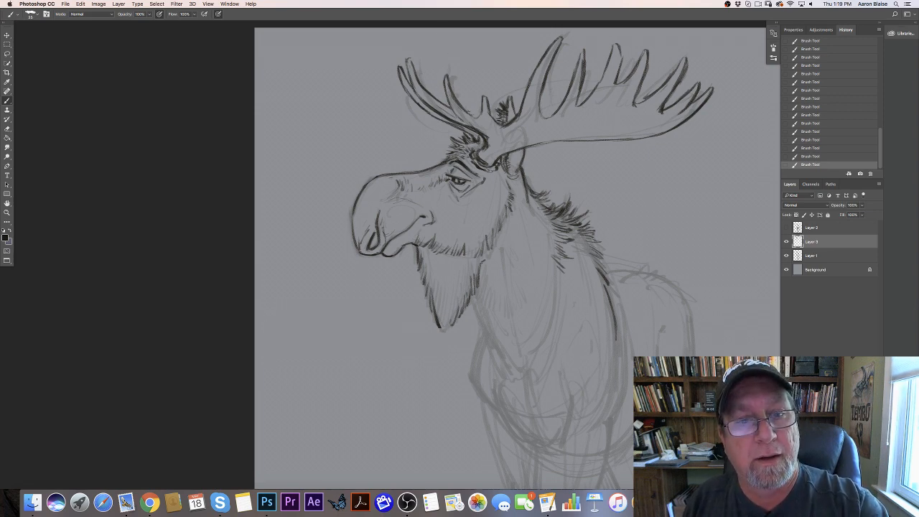
mouse_move(460, 113)
mouse_down()
mouse_move(460, 60)
mouse_move(477, 110)
mouse_up()
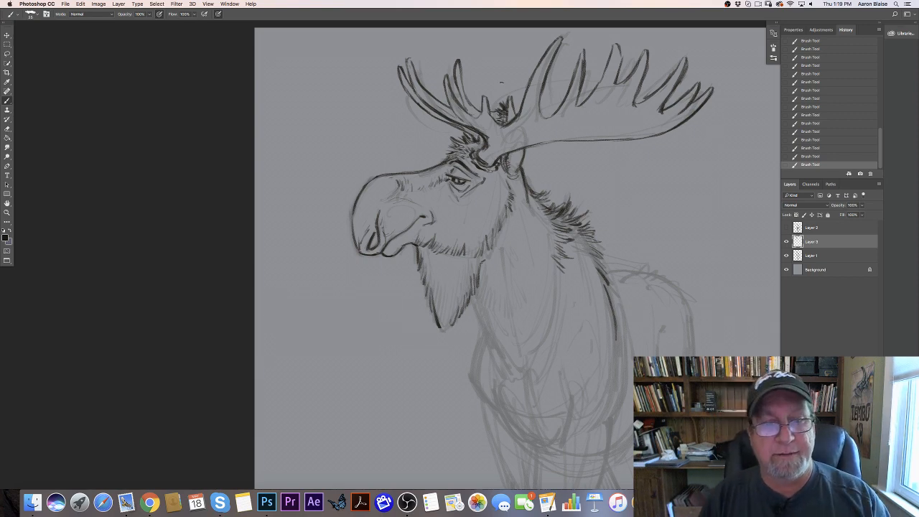
Step: Add fur strokes along the rear of the jaw, and ink the front of the neck from behind the beard down to the chest
drag(513, 196, 506, 205)
drag(512, 201, 498, 232)
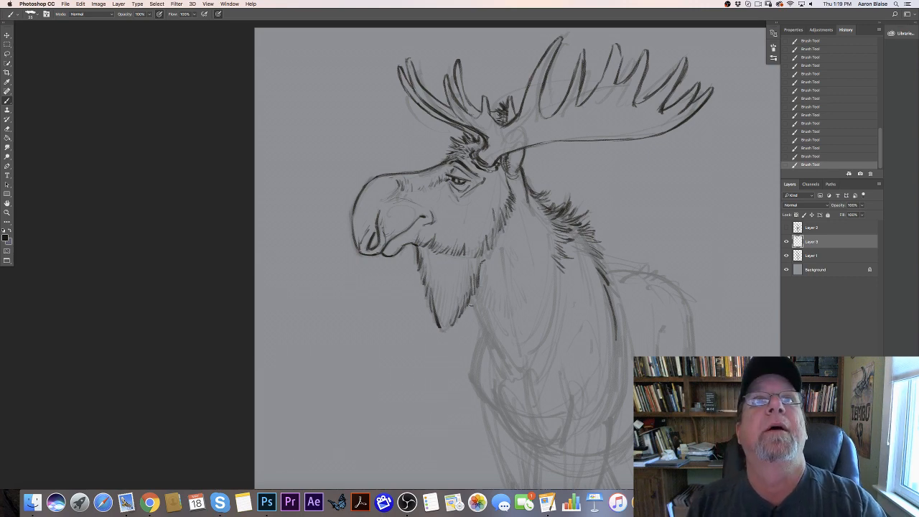
drag(477, 301, 479, 310)
drag(473, 299, 481, 313)
drag(477, 314, 508, 373)
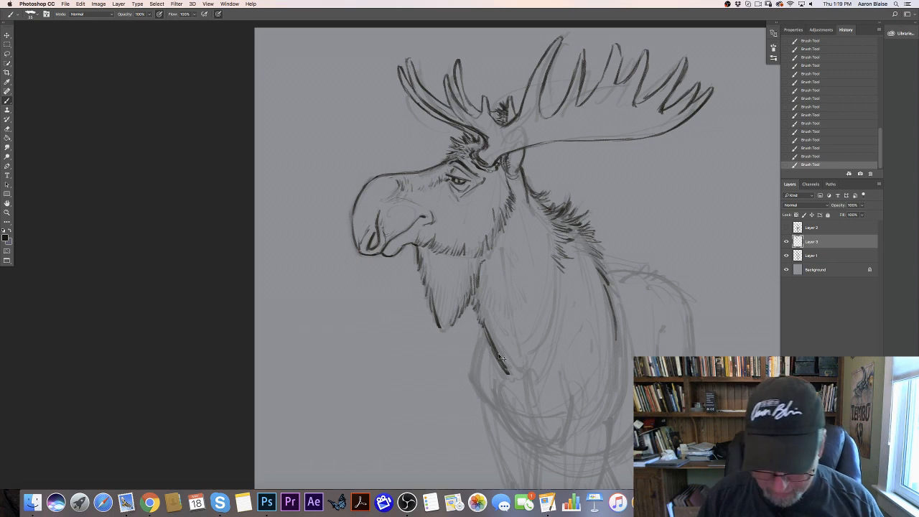
Step: Extend the mane's fur strokes down the side of the neck, and ink the curved front contour of the chest
key(super+minus)
drag(239, 318, 195, 221)
drag(205, 314, 156, 256)
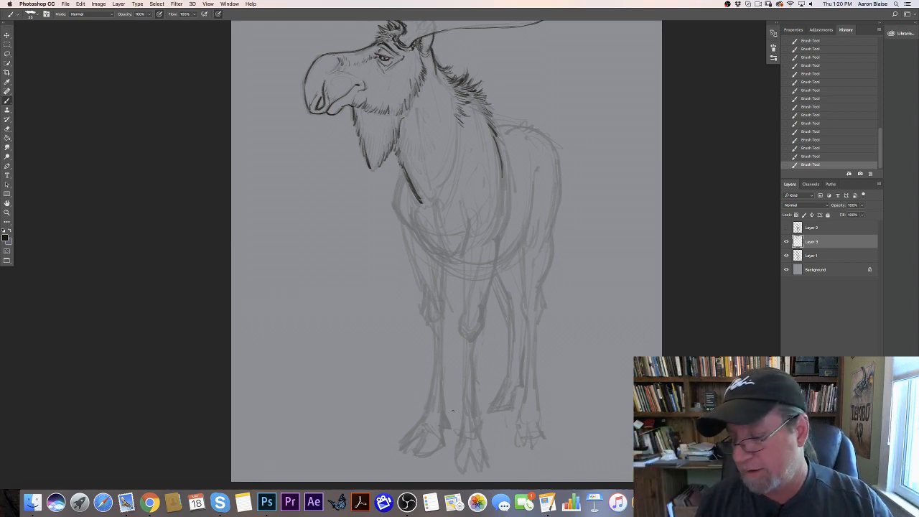
drag(203, 215, 240, 351)
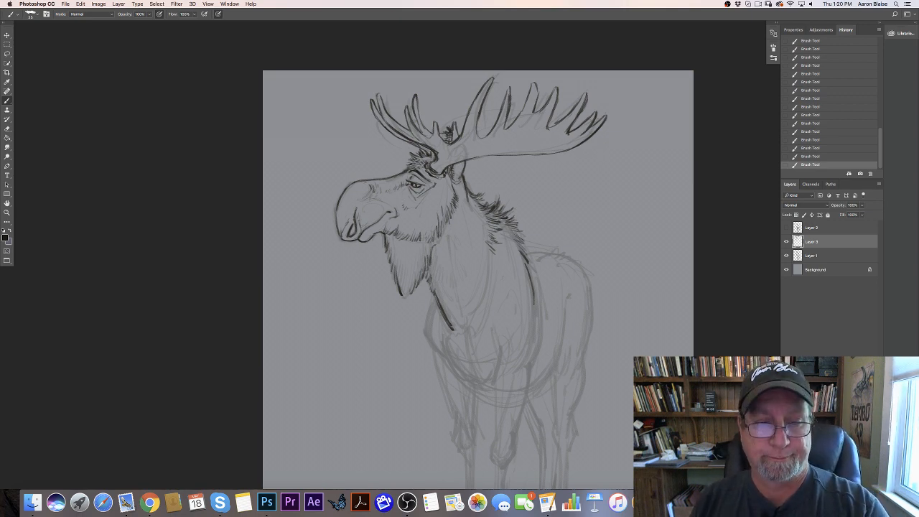
drag(495, 256, 488, 267)
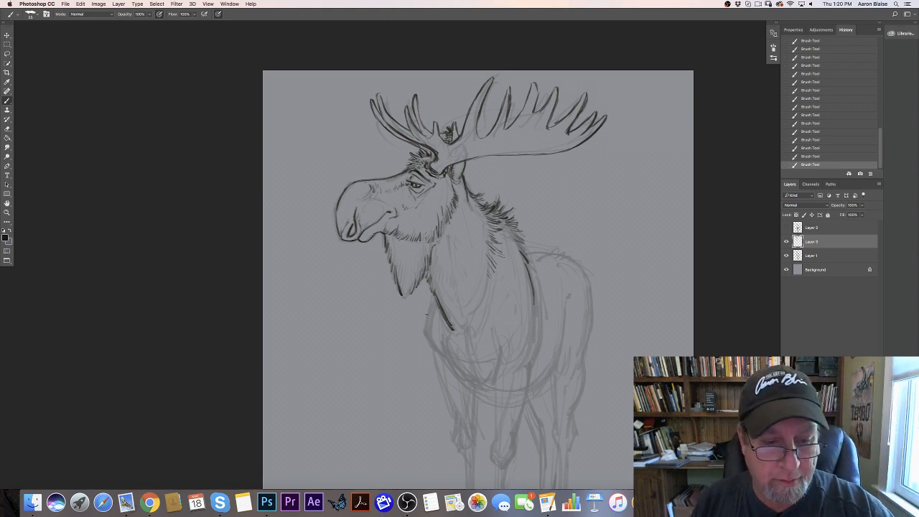
mouse_move(431, 305)
mouse_down()
mouse_move(424, 330)
mouse_move(440, 352)
mouse_up()
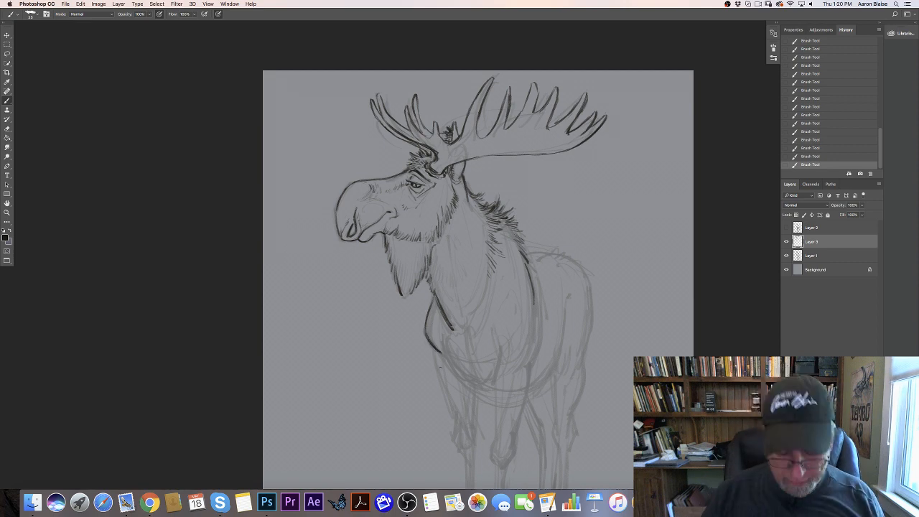
Step: Ink the near shoulder's rear contour down to its lower point, and start the line turning inward beneath it
key(super+plus)
drag(143, 279, 122, 251)
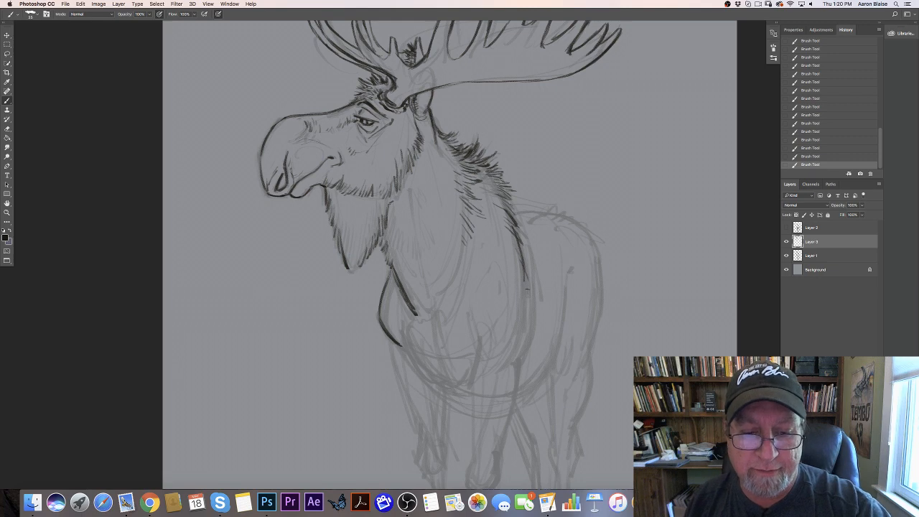
mouse_move(524, 275)
mouse_down()
mouse_move(531, 331)
mouse_move(518, 361)
mouse_up()
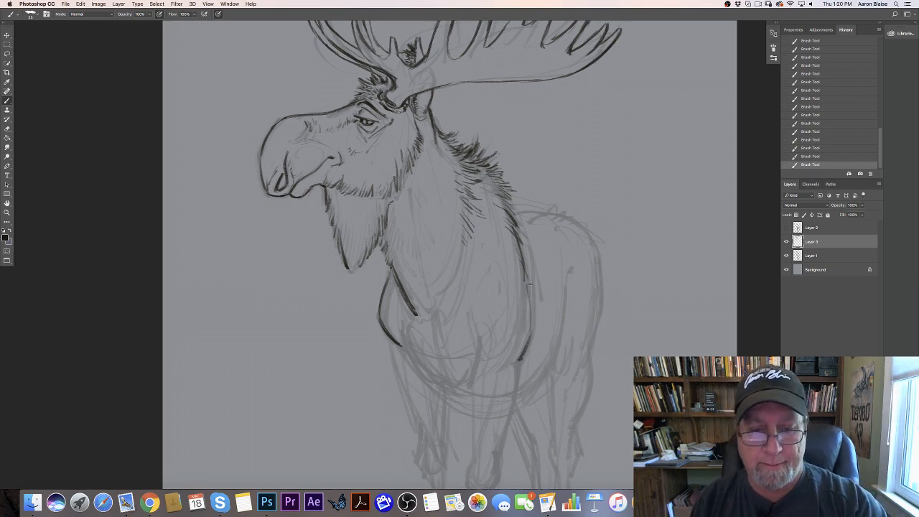
mouse_move(528, 297)
mouse_down()
mouse_move(531, 341)
mouse_move(517, 361)
mouse_up()
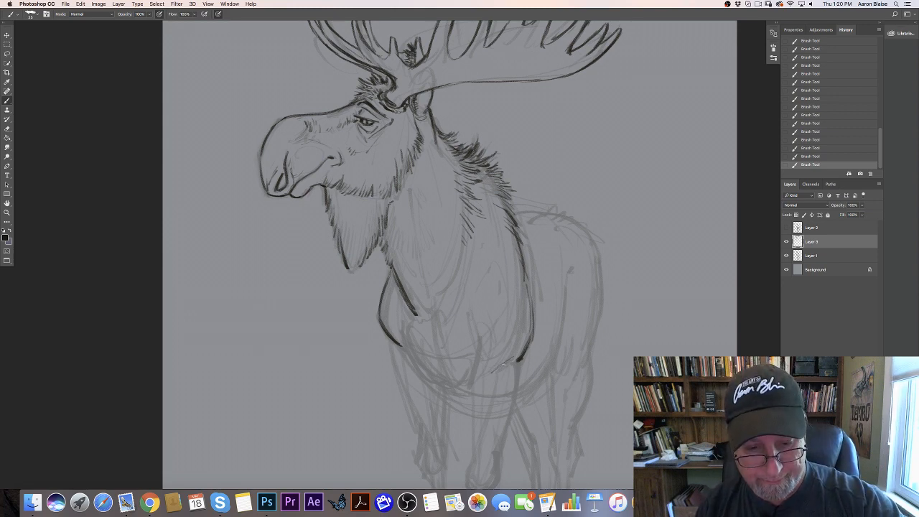
drag(507, 362, 490, 372)
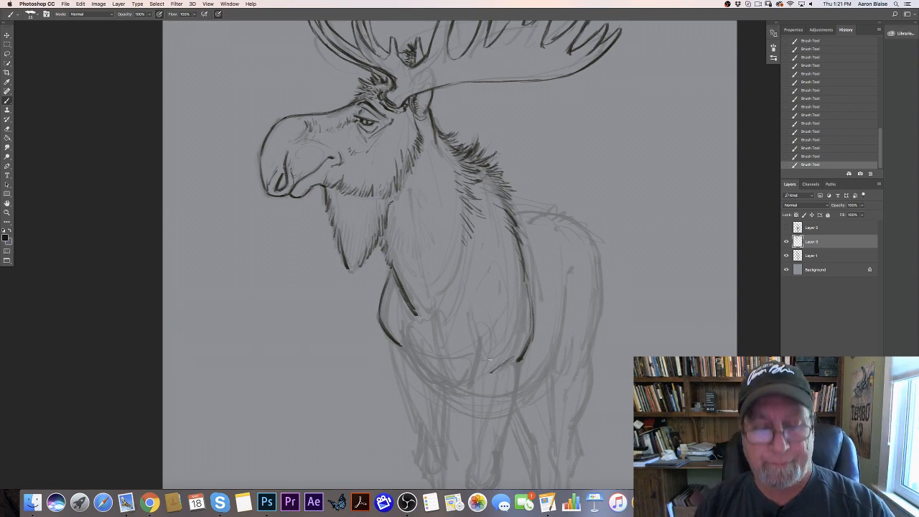
Step: Ink the muscle creases on the front of the chest, and join them along the chest's curved lower contour
drag(475, 356, 472, 368)
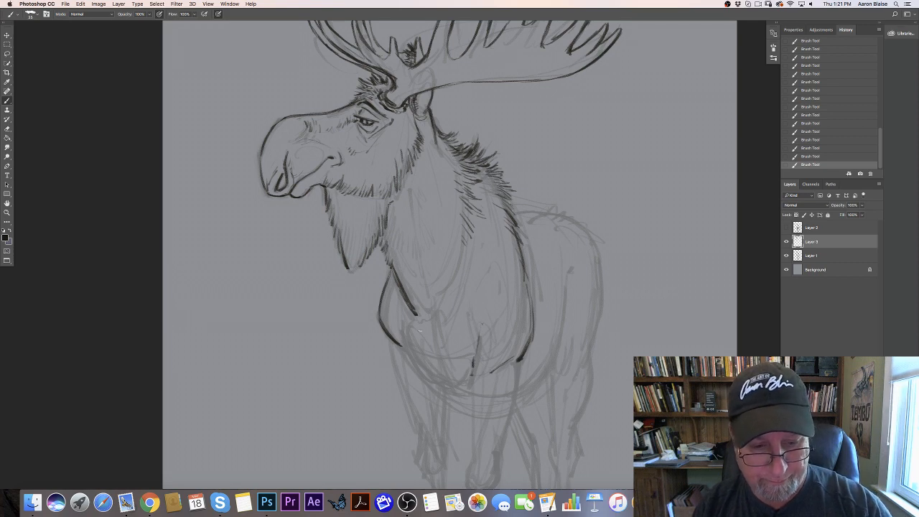
mouse_move(432, 334)
mouse_down()
mouse_move(449, 384)
mouse_move(469, 381)
mouse_move(429, 380)
mouse_up()
drag(404, 348, 419, 369)
drag(401, 324, 402, 344)
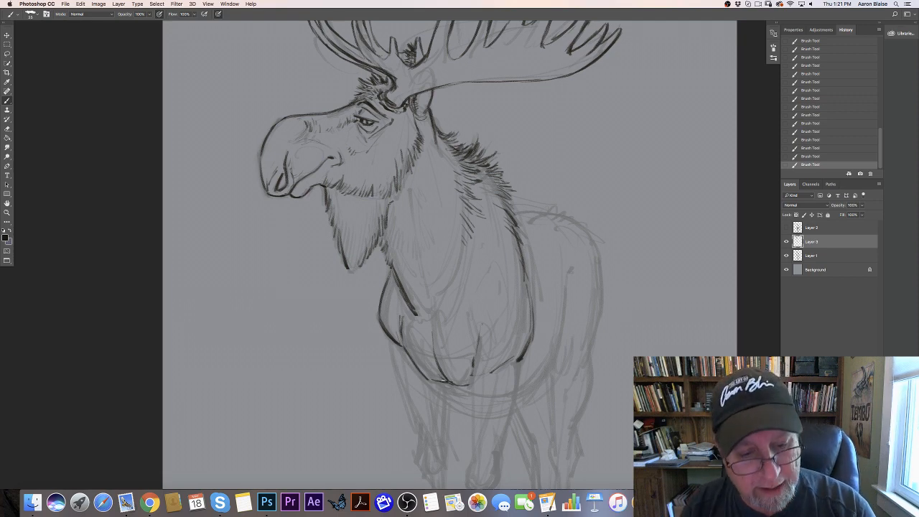
drag(424, 375, 468, 385)
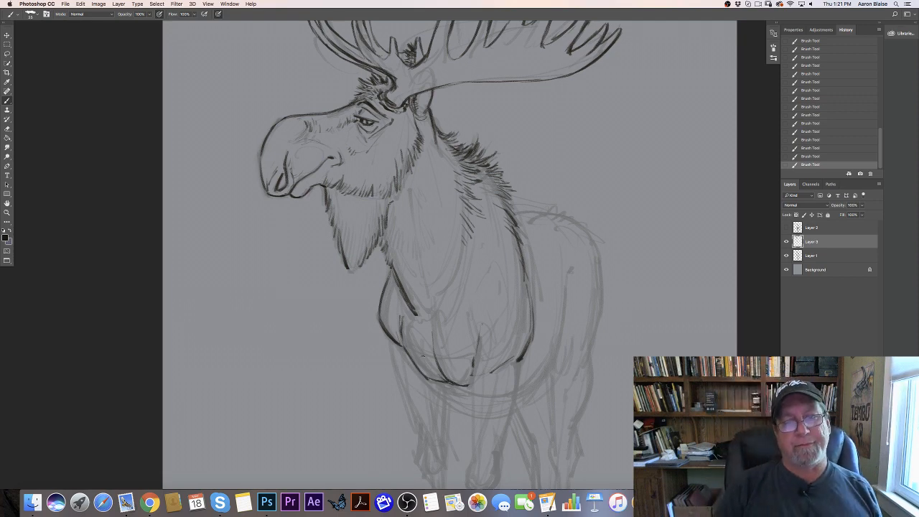
Step: Erase the rough crease where the chest meets the near shoulder, and re-ink it as one cleaner tapering line
key(e)
drag(474, 366, 481, 328)
drag(483, 322, 480, 331)
drag(483, 323, 479, 340)
drag(480, 333, 476, 357)
drag(480, 339, 473, 378)
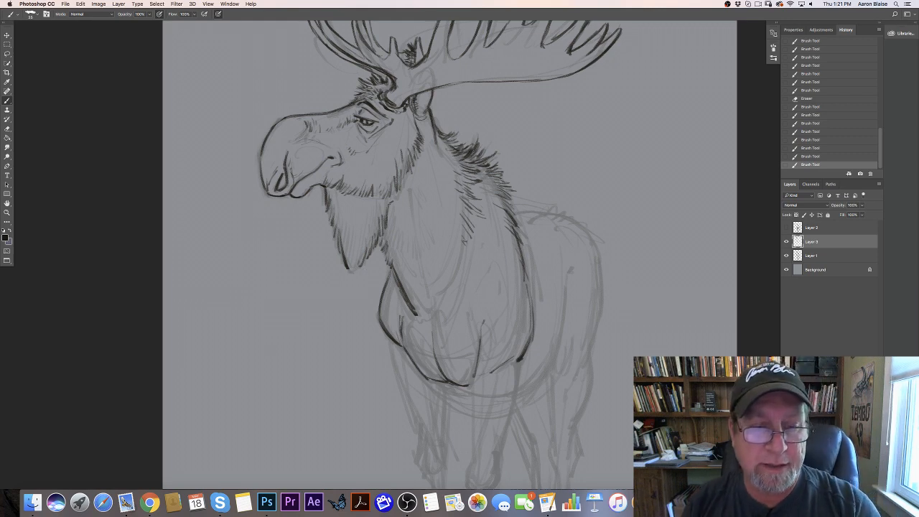
Step: Continue the short fur strokes down the side of the neck to the chest, and darken the neck's front edge behind the beard
drag(464, 215, 474, 226)
drag(464, 220, 474, 231)
drag(464, 226, 472, 241)
drag(462, 237, 470, 247)
drag(464, 244, 477, 256)
mouse_move(466, 254)
mouse_down()
mouse_move(470, 277)
mouse_move(461, 297)
mouse_up()
mouse_move(454, 291)
mouse_down()
mouse_move(458, 302)
mouse_move(440, 316)
mouse_up()
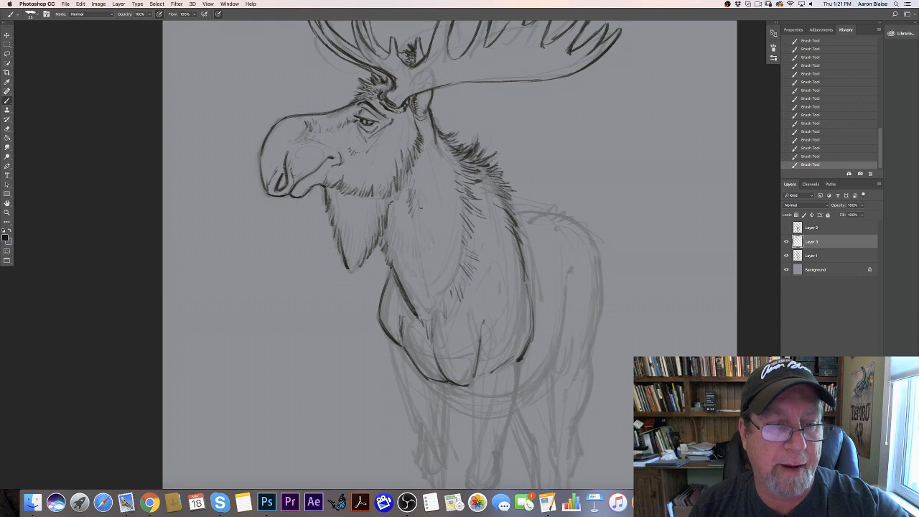
drag(417, 229, 419, 247)
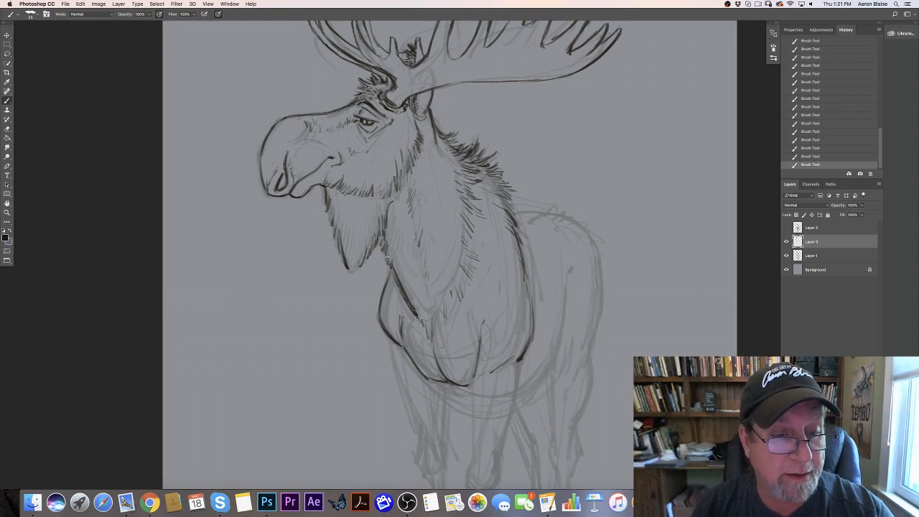
drag(386, 249, 395, 273)
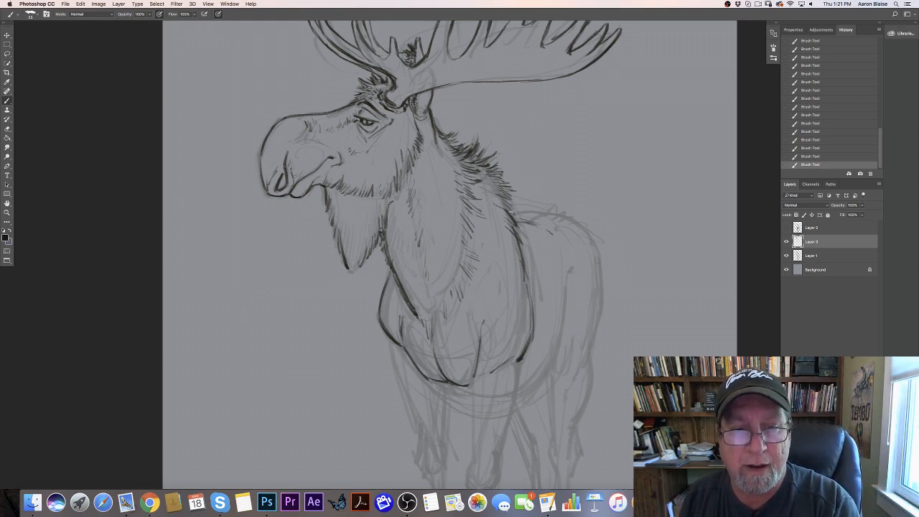
Step: Ink the back from the mane over the furry rump, and continue down the rear contour of the near hind leg's thigh
mouse_move(511, 210)
mouse_down()
mouse_move(570, 215)
mouse_move(601, 249)
mouse_up()
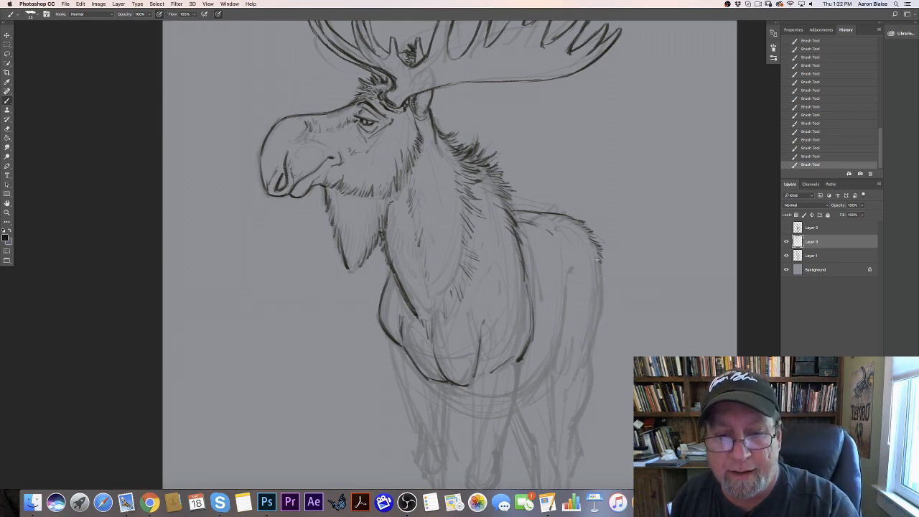
drag(600, 265, 600, 320)
drag(603, 285, 573, 427)
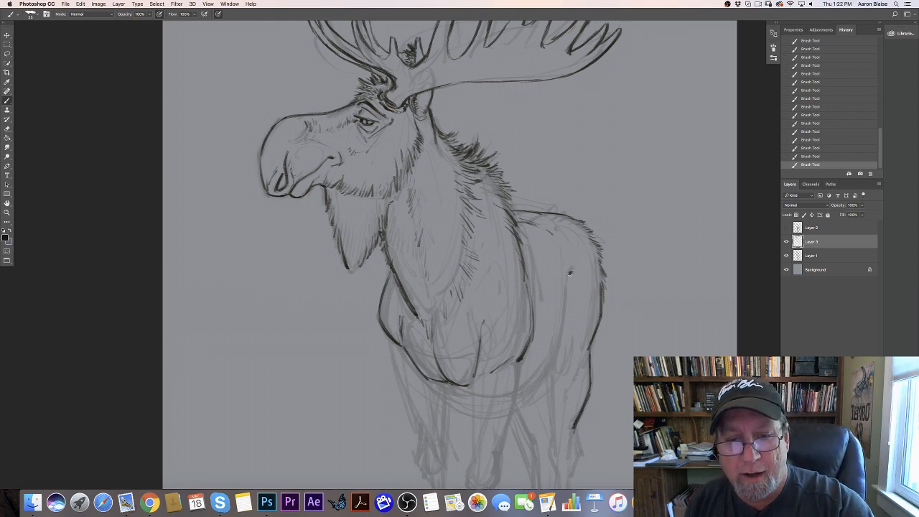
Step: Ink the flank line in front of the thigh down into the belly, and touch up the eyelashes and rump fur
mouse_move(569, 276)
mouse_down()
mouse_move(563, 320)
mouse_move(567, 285)
mouse_move(559, 356)
mouse_move(544, 377)
mouse_move(558, 354)
mouse_up()
drag(521, 398, 529, 394)
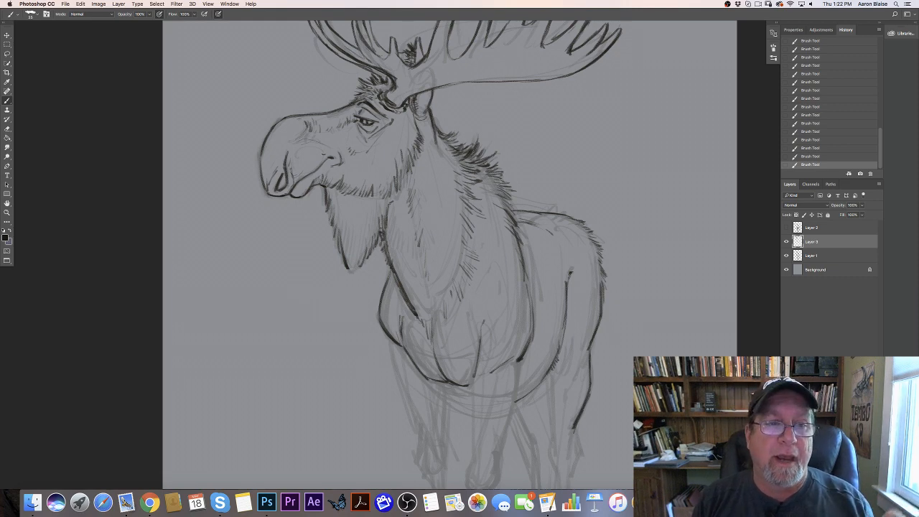
drag(362, 117, 376, 120)
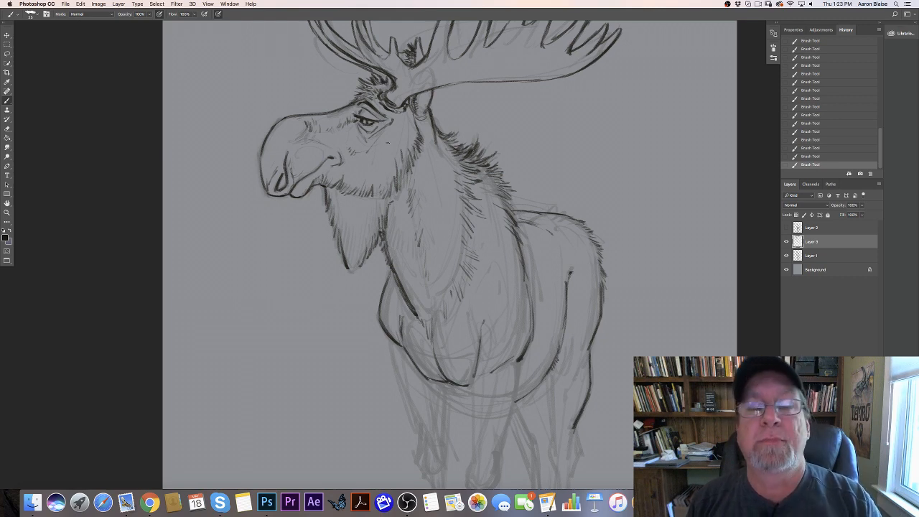
drag(582, 227, 599, 256)
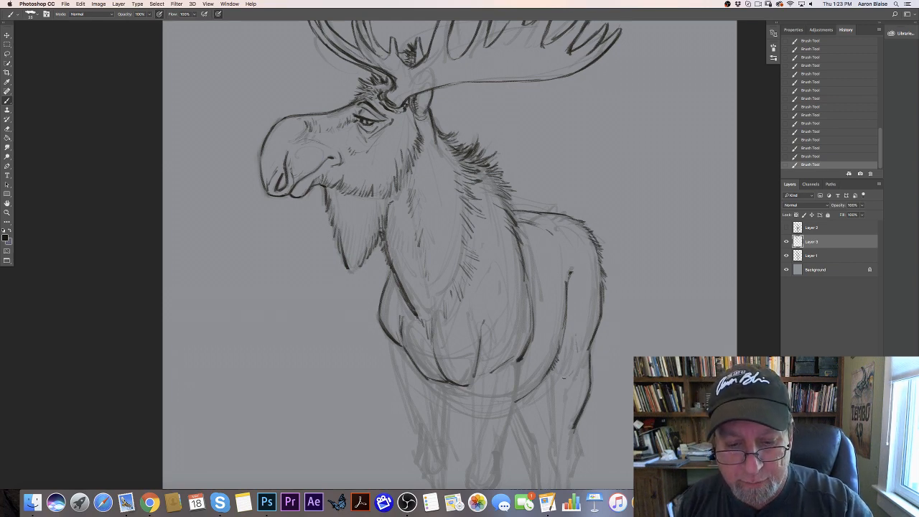
Step: Ink the near hind leg's front contour, its hock, and both sides of the upper part of its lower leg
mouse_move(563, 378)
mouse_down()
mouse_move(571, 372)
mouse_move(552, 409)
mouse_move(553, 435)
mouse_up()
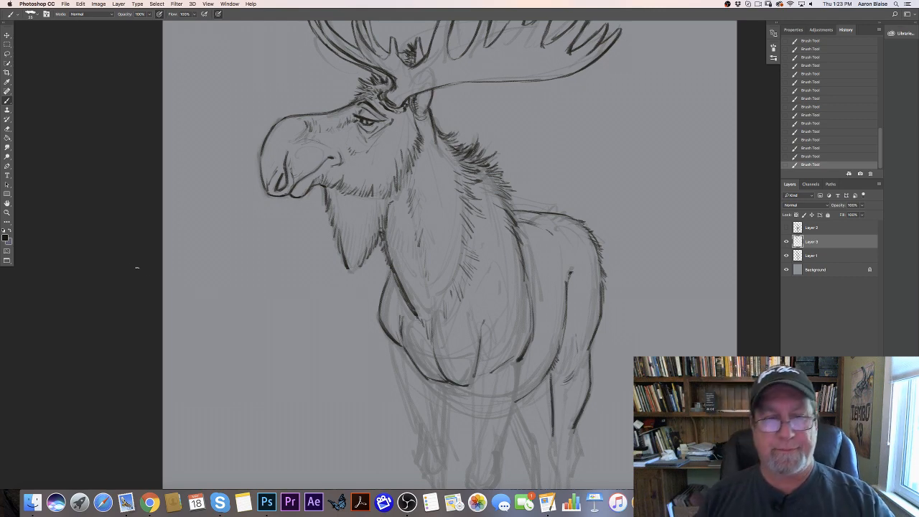
drag(130, 306, 96, 211)
key(super+minus)
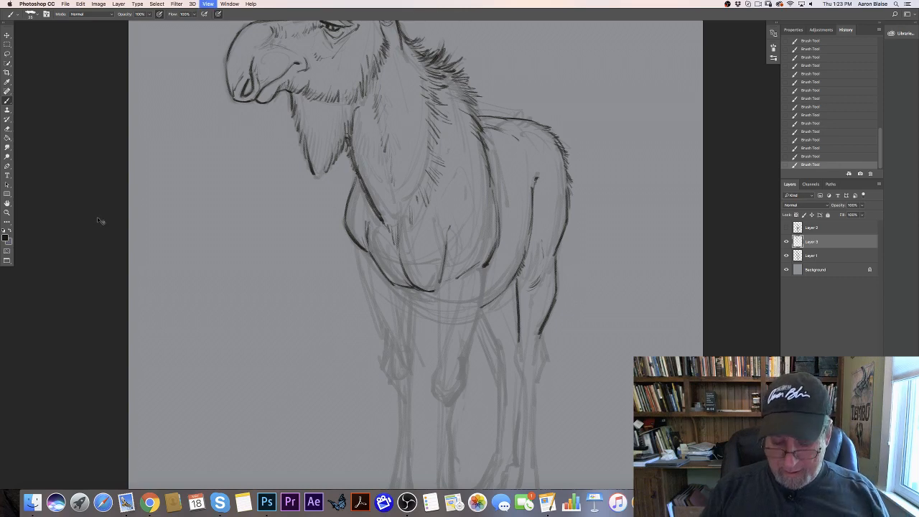
key(super+plus)
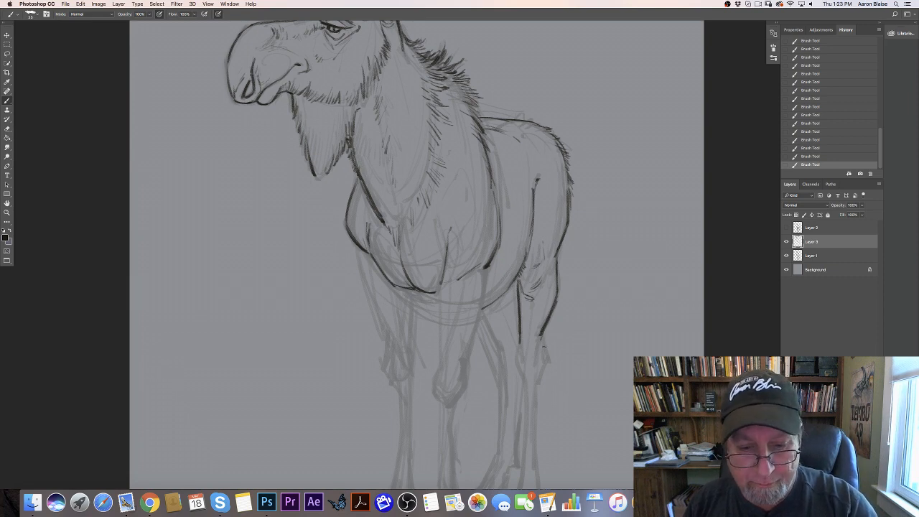
drag(545, 349, 536, 394)
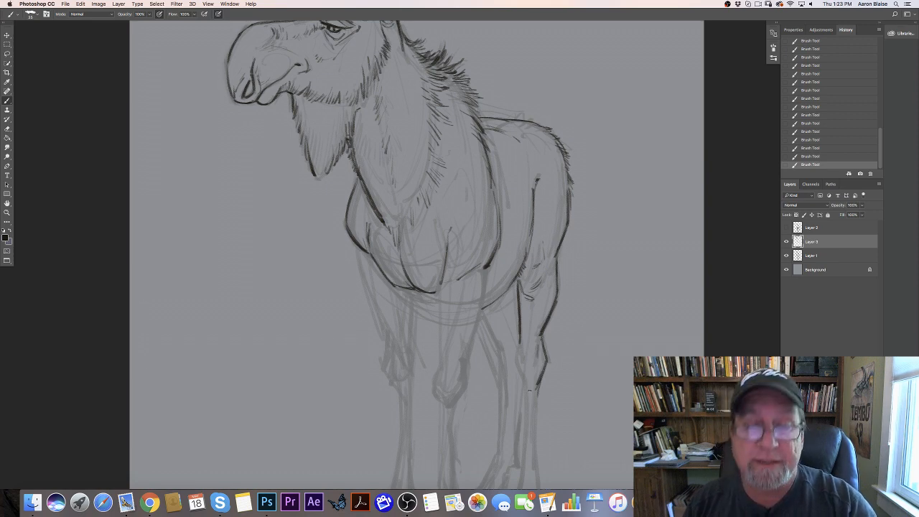
mouse_move(517, 347)
mouse_down()
mouse_move(521, 397)
mouse_move(520, 349)
mouse_move(524, 371)
mouse_move(540, 355)
mouse_up()
drag(539, 393, 536, 440)
drag(523, 378, 524, 453)
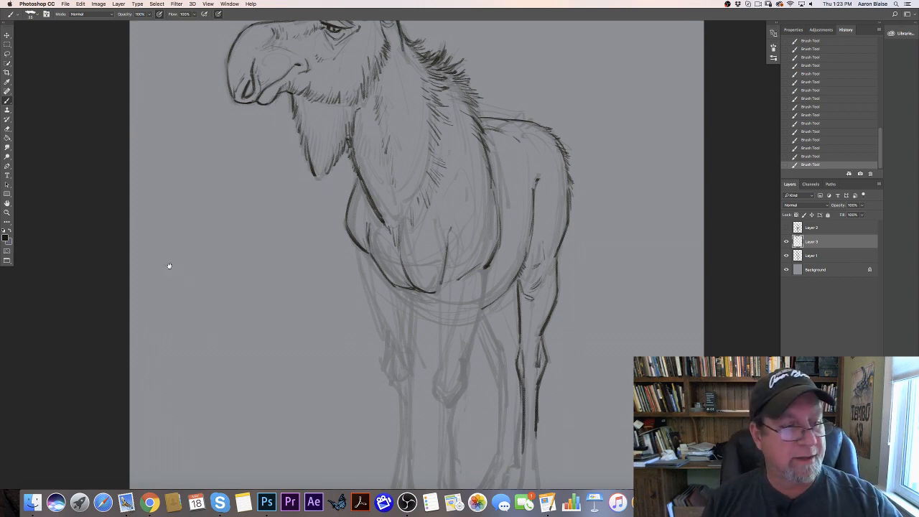
Step: Complete the near hind leg down to the ankle, and ink its cloven hoof with small wrinkle and fur strokes
drag(167, 266, 116, 158)
drag(470, 323, 463, 386)
drag(484, 344, 488, 384)
mouse_move(485, 328)
mouse_down()
mouse_move(493, 396)
mouse_move(482, 384)
mouse_move(502, 420)
mouse_move(457, 412)
mouse_move(478, 408)
mouse_move(460, 414)
mouse_move(488, 433)
mouse_move(480, 424)
mouse_up()
drag(481, 408, 475, 431)
mouse_move(472, 411)
mouse_down()
mouse_move(470, 431)
mouse_move(458, 428)
mouse_up()
mouse_move(468, 413)
mouse_down()
mouse_move(471, 431)
mouse_move(479, 430)
mouse_up()
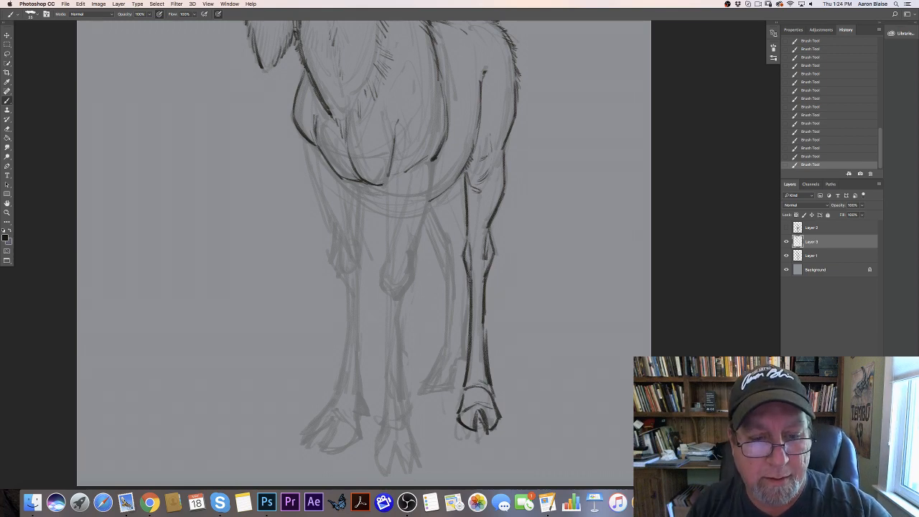
drag(470, 279, 466, 305)
mouse_move(468, 381)
mouse_down()
mouse_move(462, 402)
mouse_move(494, 402)
mouse_move(479, 376)
mouse_up()
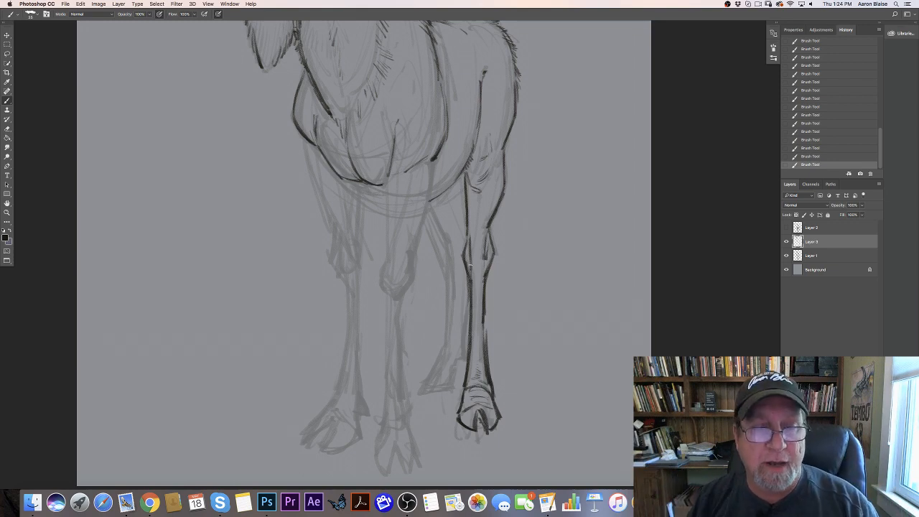
Step: Erase the belly line behind the near front leg, and re-ink it as a smooth curve from the hind leg
drag(462, 176, 429, 198)
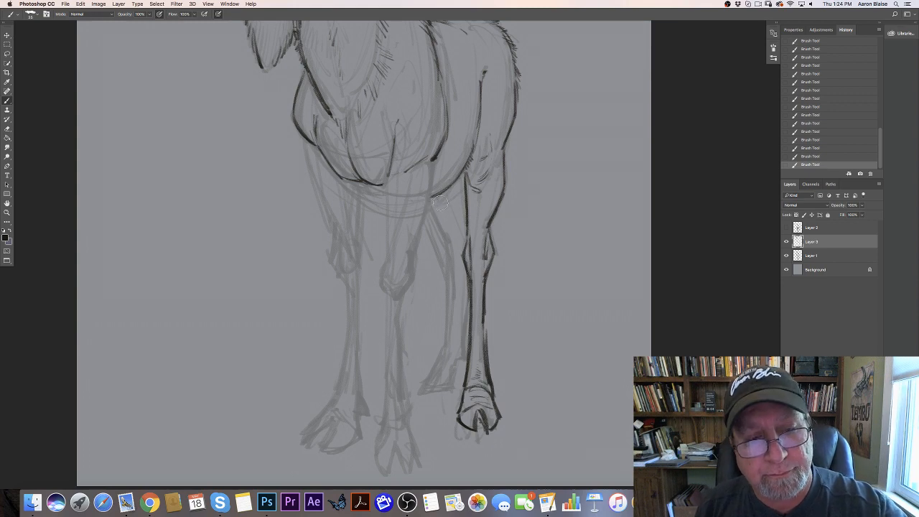
drag(446, 194, 416, 214)
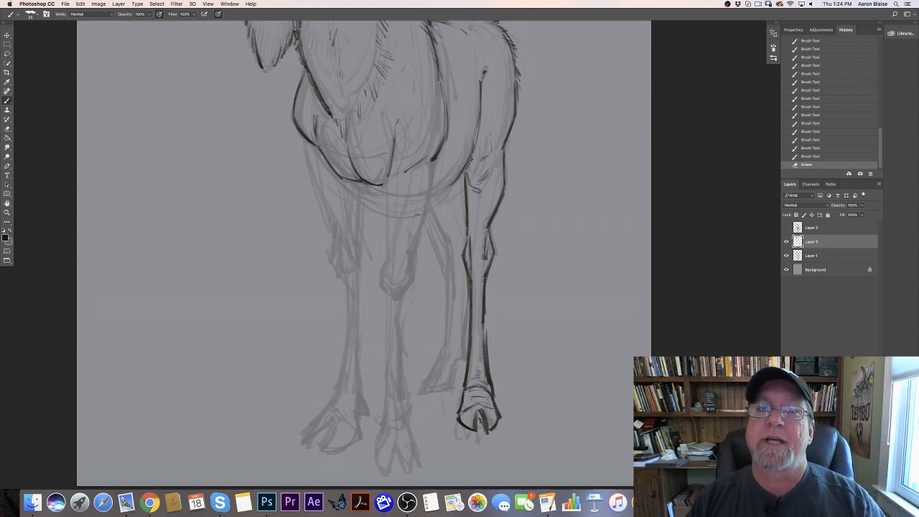
mouse_move(463, 174)
mouse_down()
mouse_move(436, 191)
mouse_move(446, 187)
mouse_up()
drag(465, 173, 450, 186)
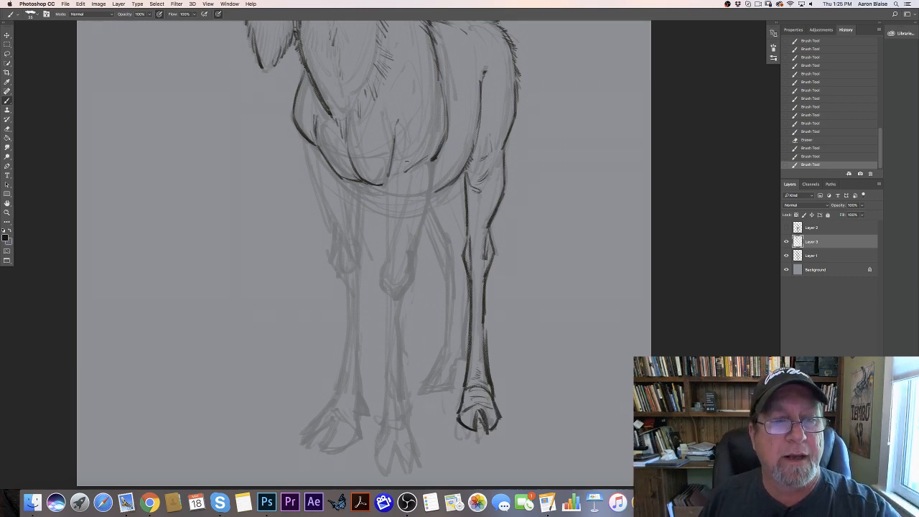
Step: Ink the near front leg's front contour from the chest down past the knee, with inner muscle and kneecap lines
drag(394, 160, 389, 176)
drag(390, 166, 388, 195)
drag(388, 188, 387, 232)
drag(387, 208, 384, 263)
drag(412, 188, 393, 244)
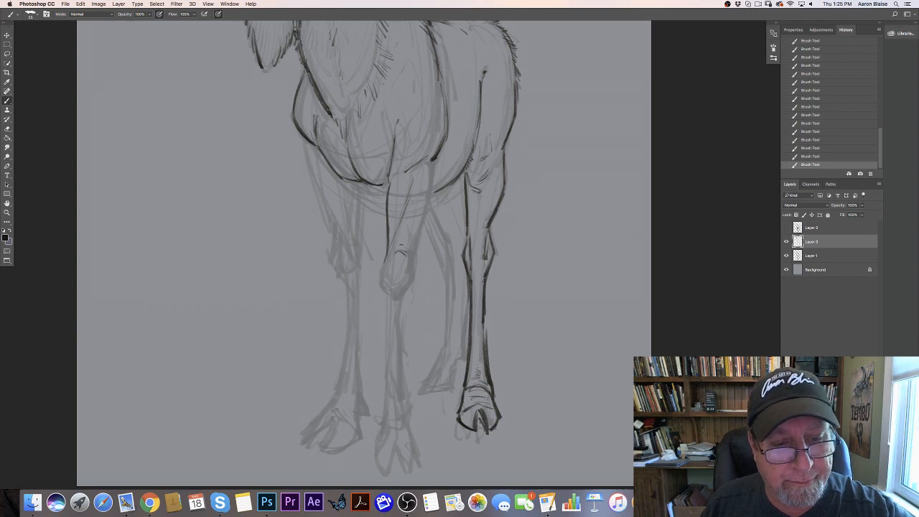
drag(384, 261, 382, 305)
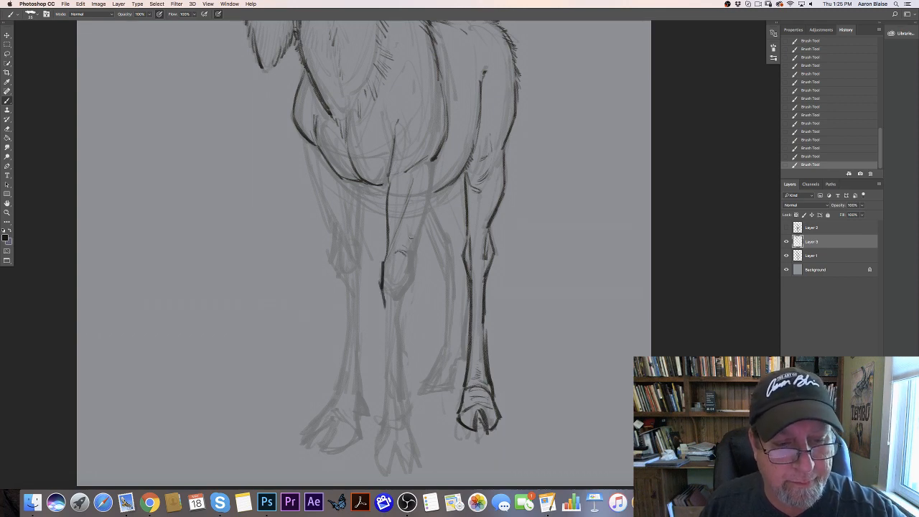
Step: Ink the near front leg's rear contour from the elbow to the knee, and both sides of its lower leg
drag(434, 167, 420, 231)
mouse_move(433, 192)
mouse_down()
mouse_move(398, 295)
mouse_move(400, 277)
mouse_up()
drag(390, 278, 400, 281)
drag(399, 204, 384, 263)
drag(406, 292, 399, 350)
drag(388, 304, 385, 396)
drag(387, 321, 381, 414)
drag(386, 304, 382, 423)
drag(400, 327, 397, 392)
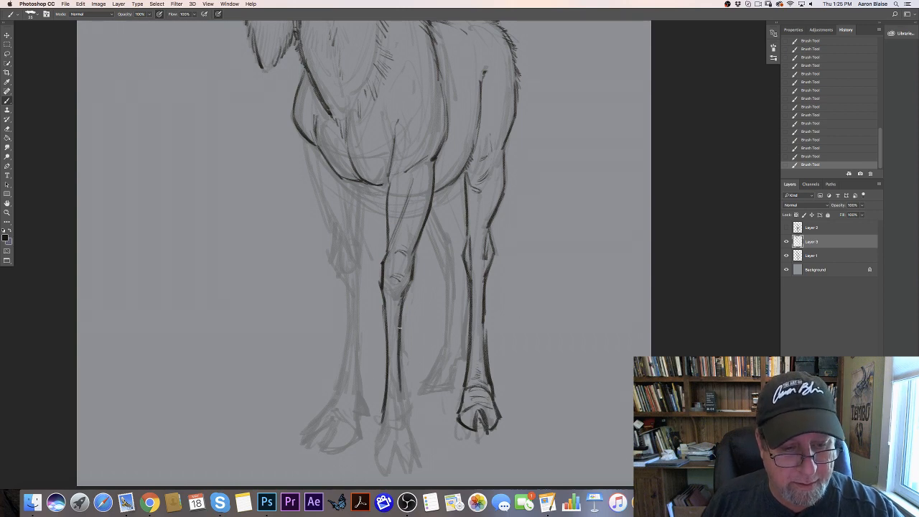
Step: Ink the near front leg's ankle and cloven hoof, and darken the lines below its knee
drag(403, 350, 409, 436)
drag(401, 402, 388, 411)
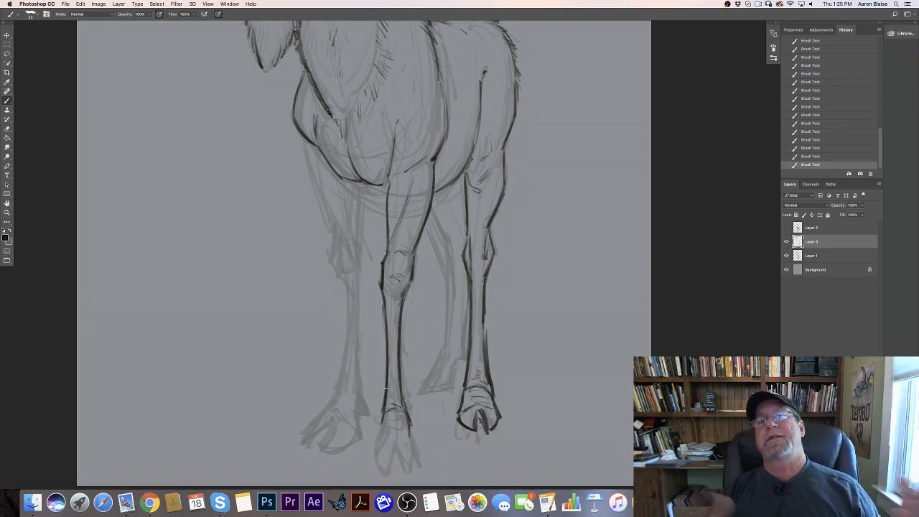
drag(393, 414, 386, 417)
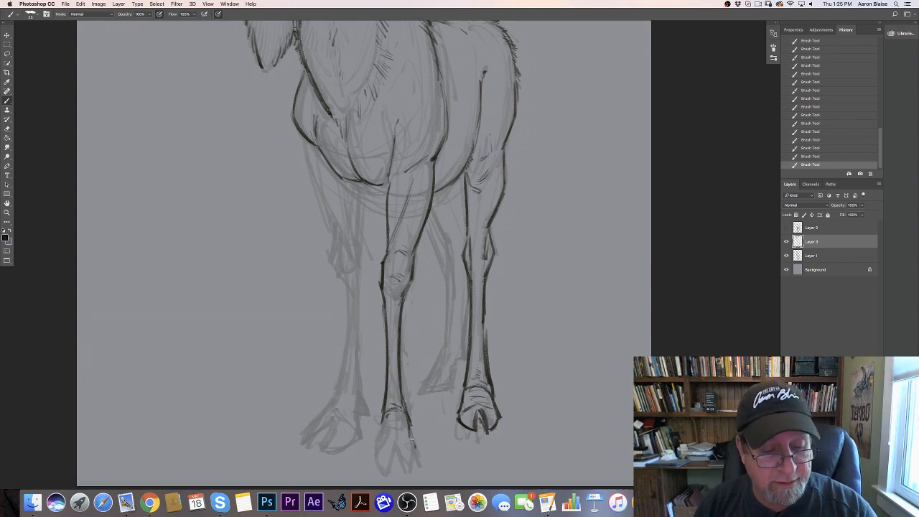
mouse_move(409, 434)
mouse_down()
mouse_move(381, 426)
mouse_move(377, 439)
mouse_move(382, 422)
mouse_move(375, 458)
mouse_up()
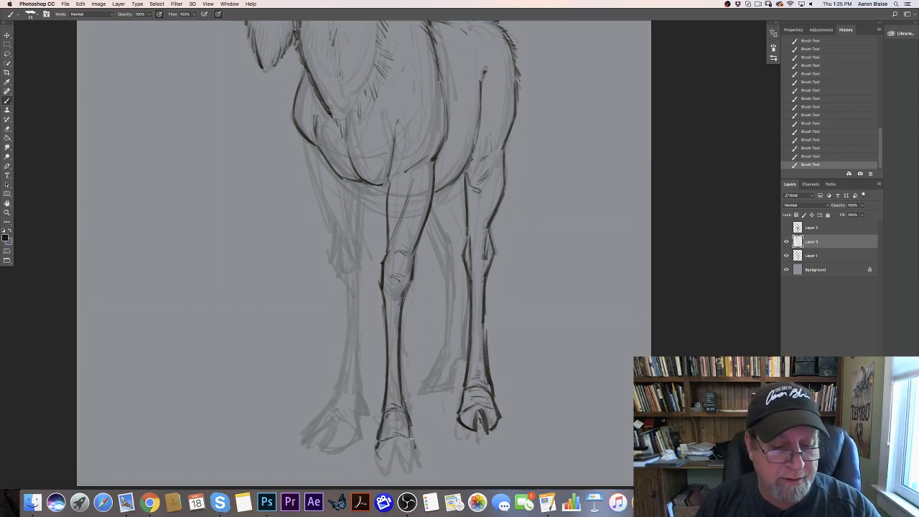
mouse_move(375, 450)
mouse_down()
mouse_move(388, 469)
mouse_move(395, 440)
mouse_move(388, 469)
mouse_move(405, 455)
mouse_move(400, 445)
mouse_move(413, 467)
mouse_up()
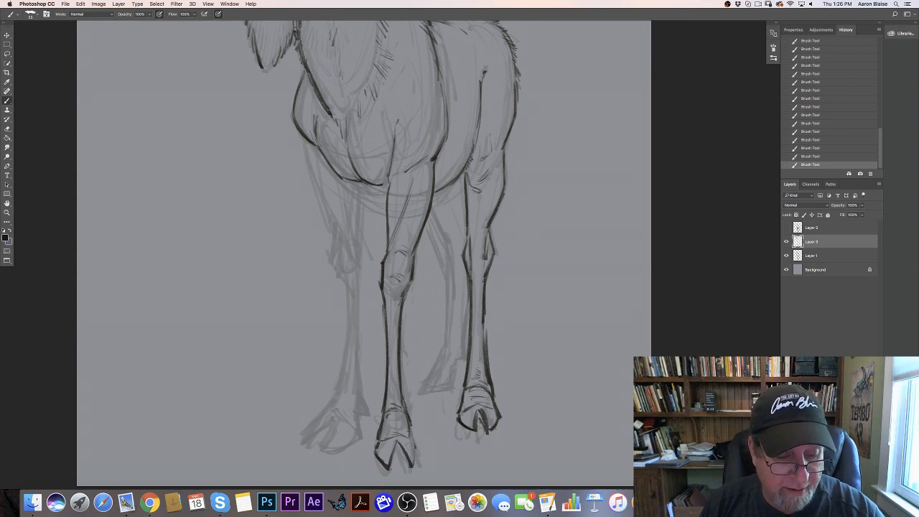
drag(410, 434, 414, 465)
mouse_move(416, 460)
mouse_down()
mouse_move(408, 468)
mouse_move(387, 461)
mouse_up()
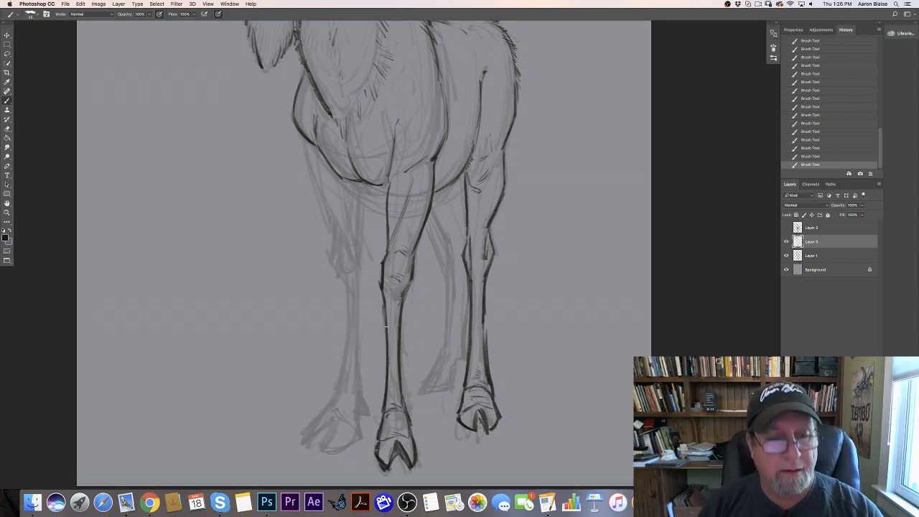
mouse_move(386, 328)
mouse_down()
mouse_move(387, 374)
mouse_move(387, 301)
mouse_up()
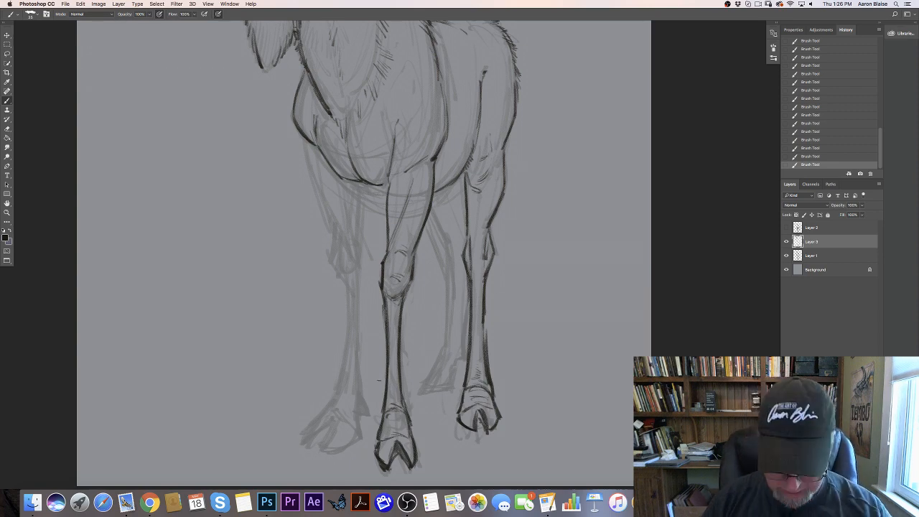
Step: Ink the upper part of the far front leg from beneath the chest down to the knee
key(super+minus)
key(super+minus)
key(super+equal)
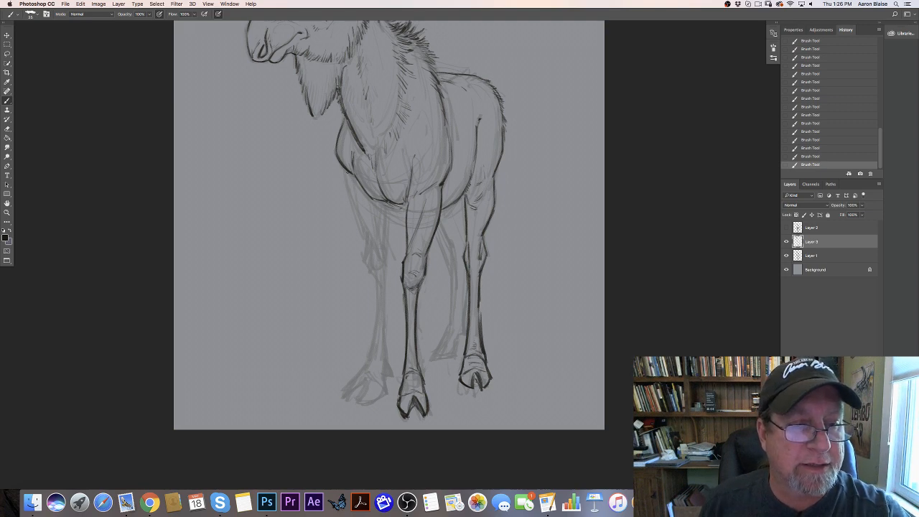
drag(348, 180, 368, 237)
drag(355, 206, 366, 233)
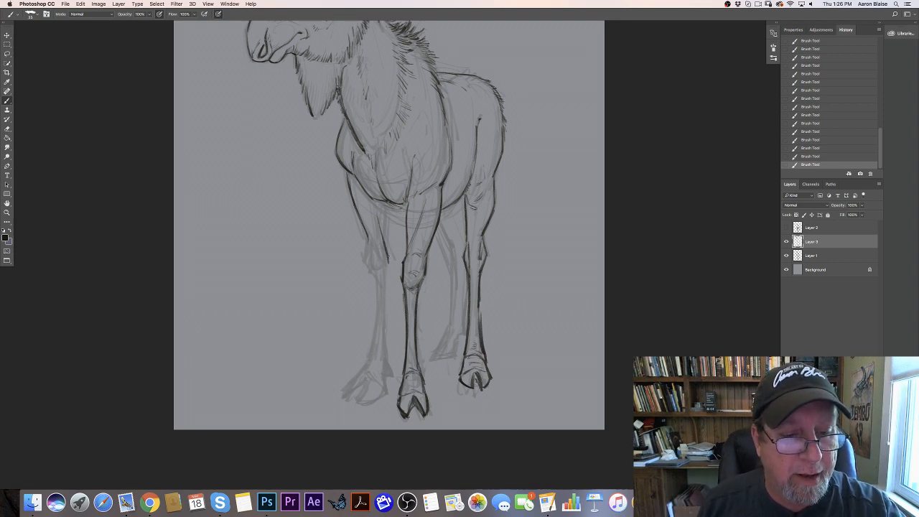
Step: Ink the far front leg's knee and lower leg, and finish it with an outward-turned cloven hoof
drag(368, 241, 371, 338)
drag(384, 276, 386, 388)
drag(370, 346, 363, 360)
mouse_move(365, 357)
mouse_down()
mouse_move(354, 383)
mouse_move(366, 371)
mouse_move(379, 387)
mouse_move(419, 372)
mouse_move(428, 418)
mouse_up()
mouse_move(386, 381)
mouse_down()
mouse_move(342, 392)
mouse_move(361, 398)
mouse_up()
mouse_move(366, 383)
mouse_down()
mouse_move(357, 400)
mouse_move(376, 400)
mouse_move(362, 402)
mouse_up()
drag(377, 399, 359, 401)
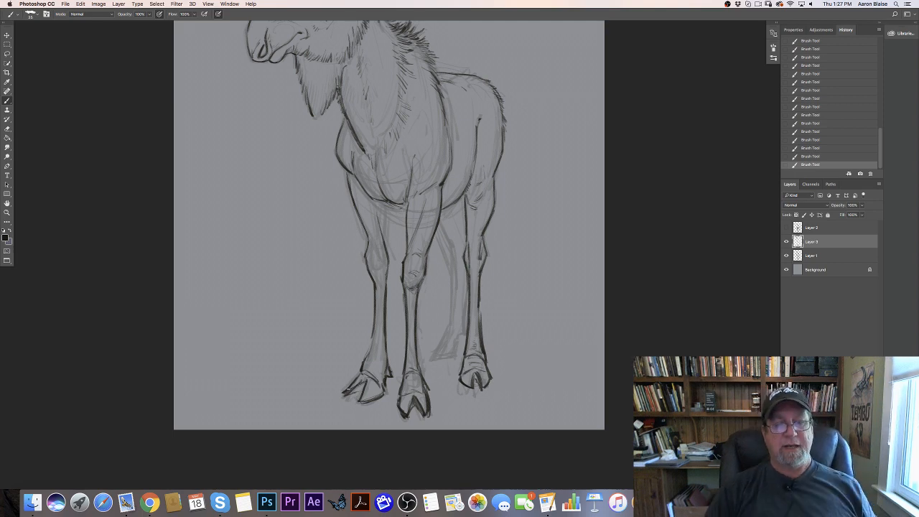
key(super+minus)
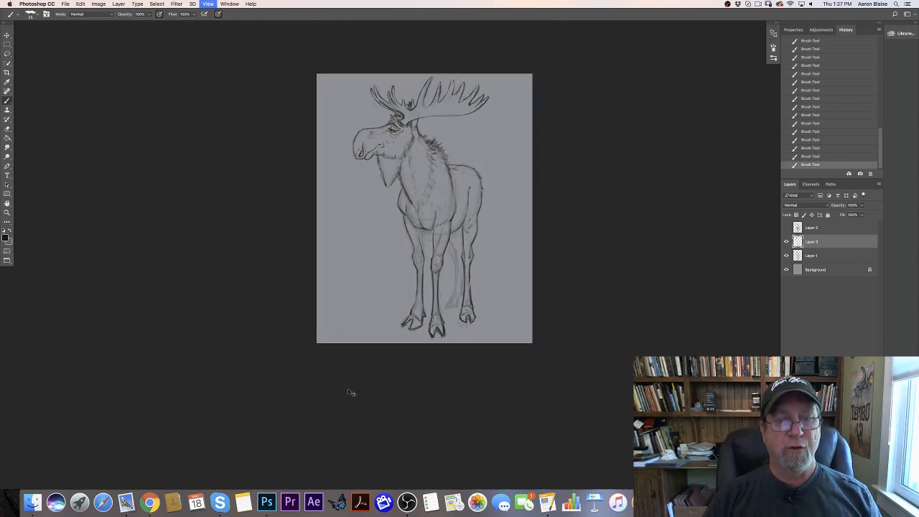
Step: Refine the far front leg's inner contour and knee, and add a tendon line down its lower leg
key(super+plus)
key(super+plus)
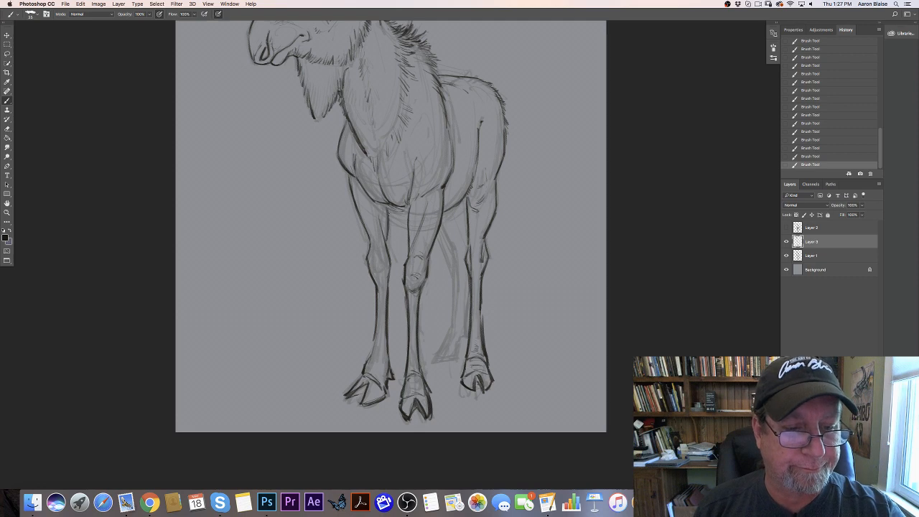
mouse_move(388, 208)
mouse_down()
mouse_move(388, 249)
mouse_move(378, 228)
mouse_move(384, 249)
mouse_up()
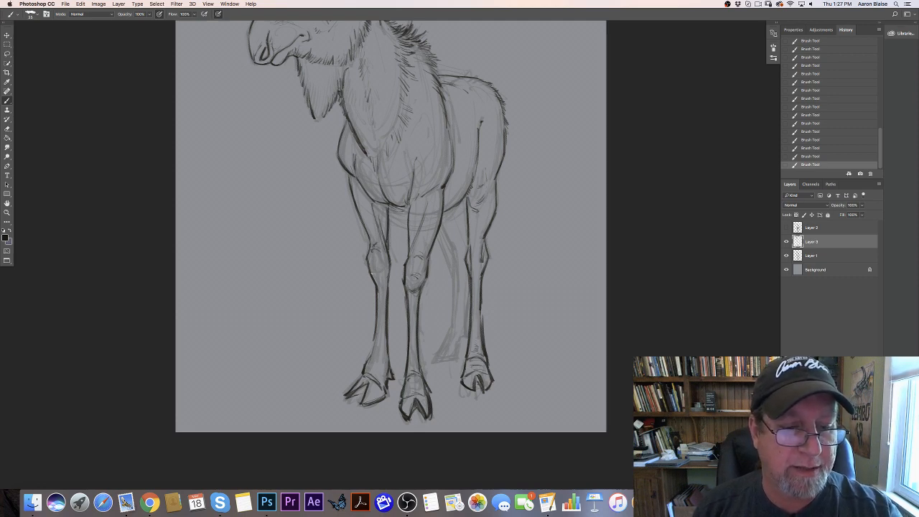
mouse_move(374, 279)
mouse_down()
mouse_move(383, 282)
mouse_move(371, 358)
mouse_move(384, 359)
mouse_up()
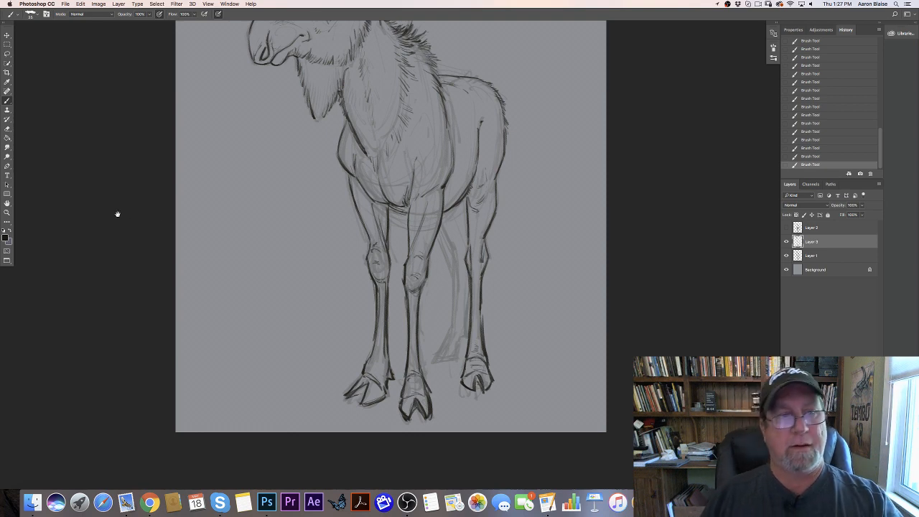
Step: Ink extra tines among the large antler's points and along the far antler, cleaning up the overlaps near the antler bases
scroll(117, 211, up, 6)
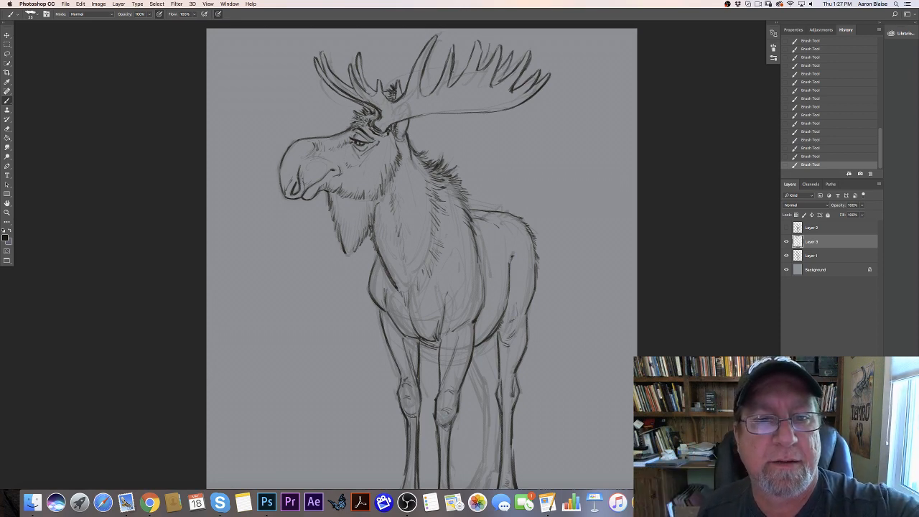
mouse_move(463, 49)
mouse_down()
mouse_move(452, 76)
mouse_move(464, 65)
mouse_move(442, 49)
mouse_move(436, 76)
mouse_move(434, 54)
mouse_up()
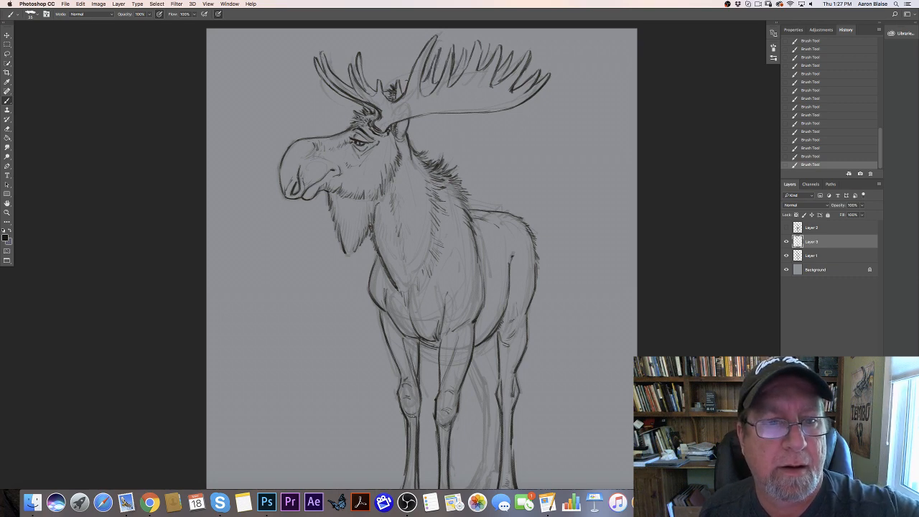
mouse_move(404, 86)
mouse_down()
mouse_move(399, 53)
mouse_move(386, 96)
mouse_up()
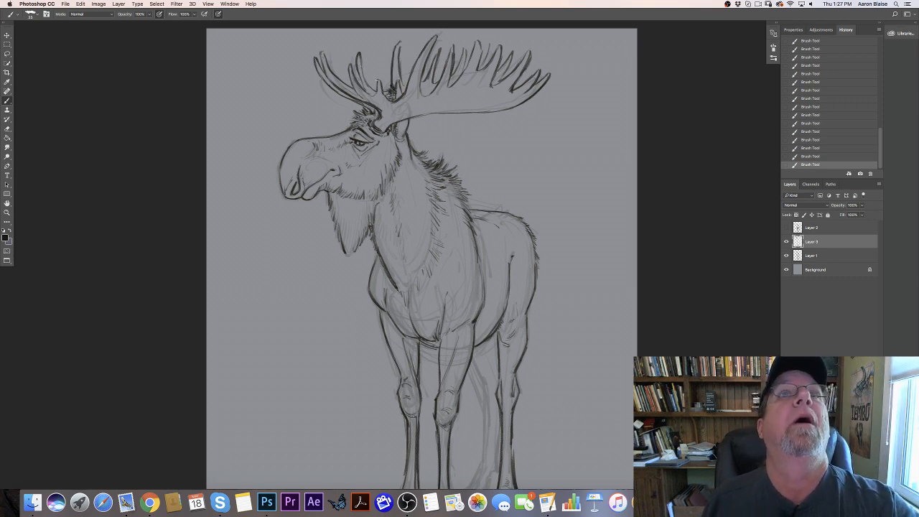
drag(375, 80, 367, 96)
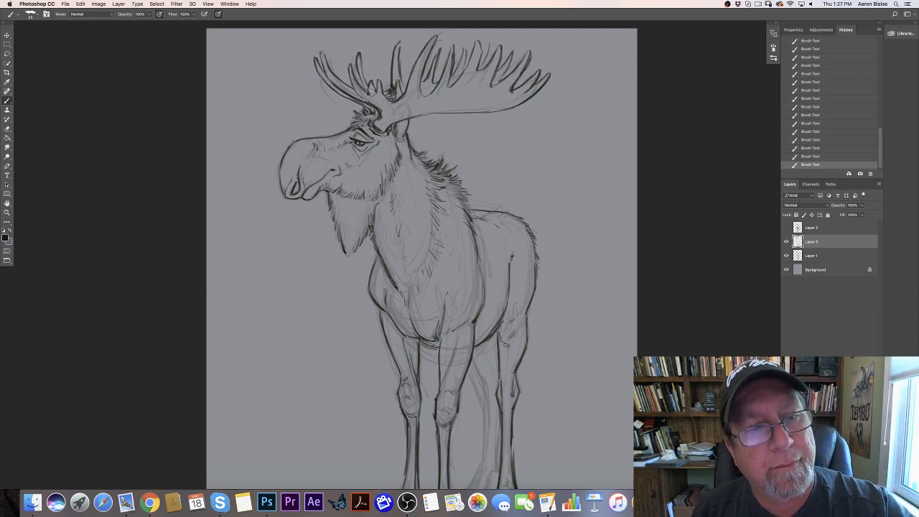
mouse_move(391, 91)
mouse_down()
mouse_move(361, 93)
mouse_move(370, 82)
mouse_up()
mouse_move(371, 81)
mouse_down()
mouse_move(375, 92)
mouse_move(378, 82)
mouse_up()
mouse_move(379, 81)
mouse_down()
mouse_move(382, 94)
mouse_move(384, 81)
mouse_up()
drag(384, 83, 386, 93)
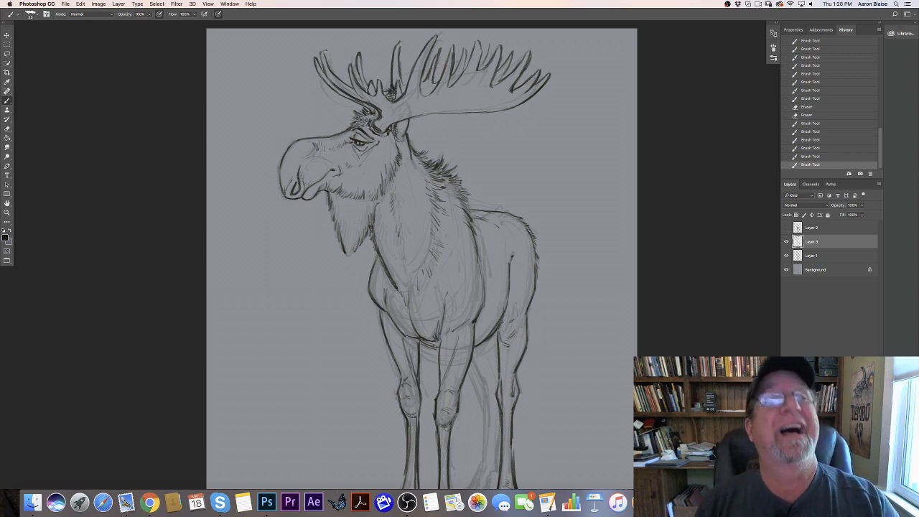
Step: Draw short fur strokes below the ear, along the back of the cheek and down the upper neck
drag(388, 131, 392, 143)
drag(390, 134, 392, 146)
drag(389, 138, 389, 147)
drag(388, 139, 398, 155)
drag(401, 149, 392, 166)
drag(396, 159, 391, 167)
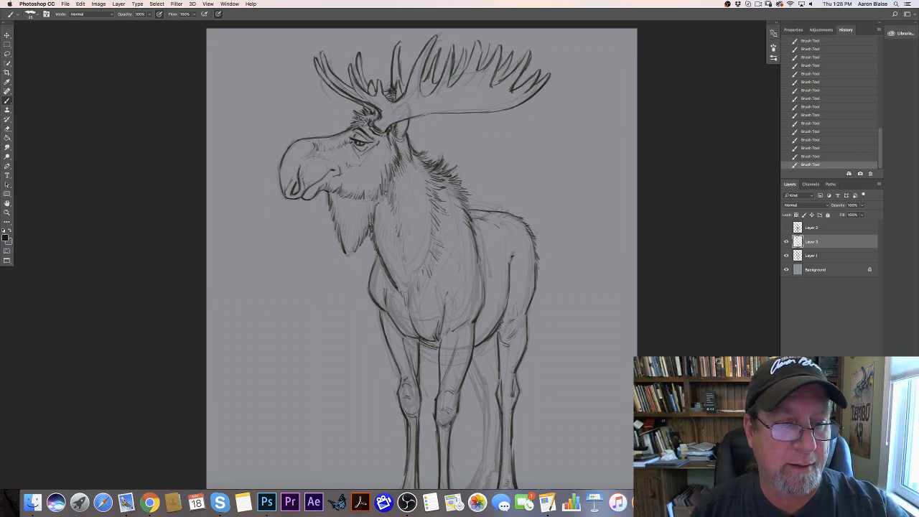
drag(378, 175, 376, 193)
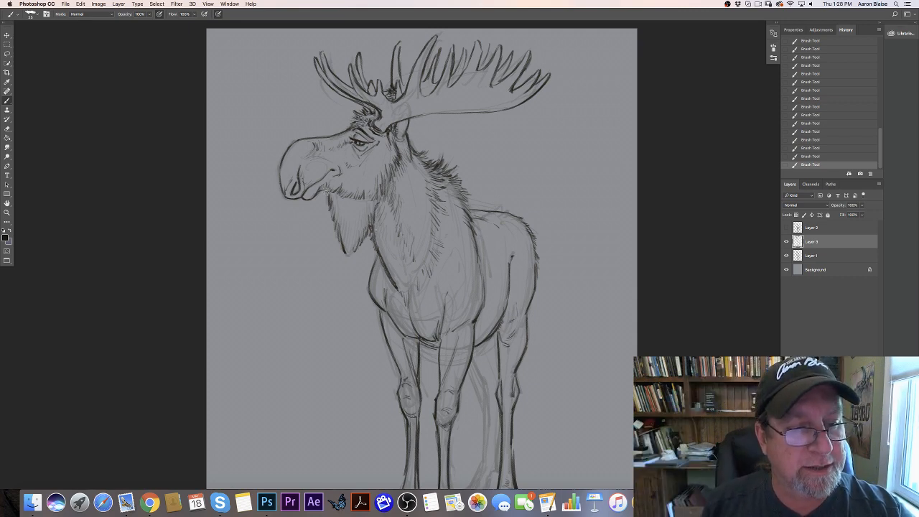
Step: Add dark fur strokes under the chin and along the front edge and tip of the hanging bell
mouse_move(329, 201)
mouse_down()
mouse_move(330, 209)
mouse_move(327, 193)
mouse_up()
drag(326, 188, 329, 195)
drag(327, 190, 330, 195)
drag(329, 190, 333, 201)
drag(330, 193, 333, 201)
drag(331, 193, 335, 216)
drag(334, 210, 347, 251)
drag(352, 241, 351, 253)
drag(355, 236, 352, 252)
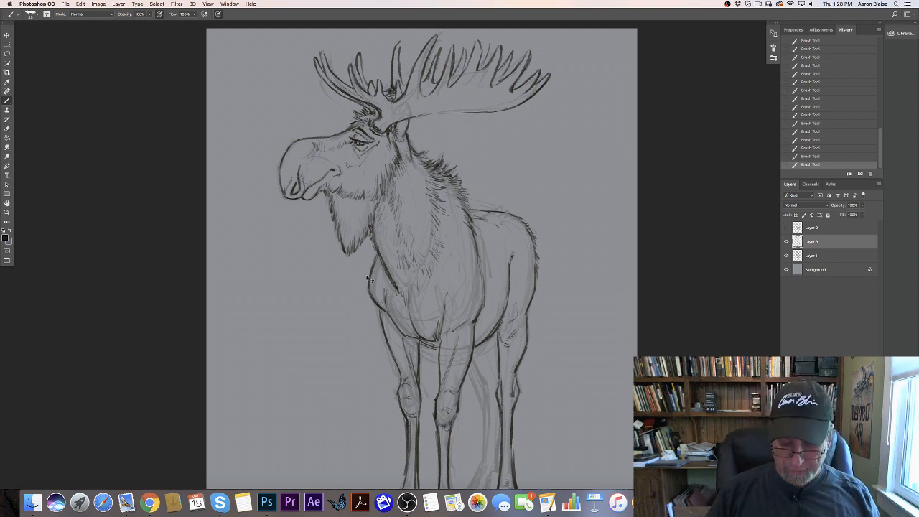
Step: Ink the far hind leg beneath the belly, outlining both sides from the thigh down to the hoof
key(super+minus)
key(super+minus)
key(super+plus)
key(super+plus)
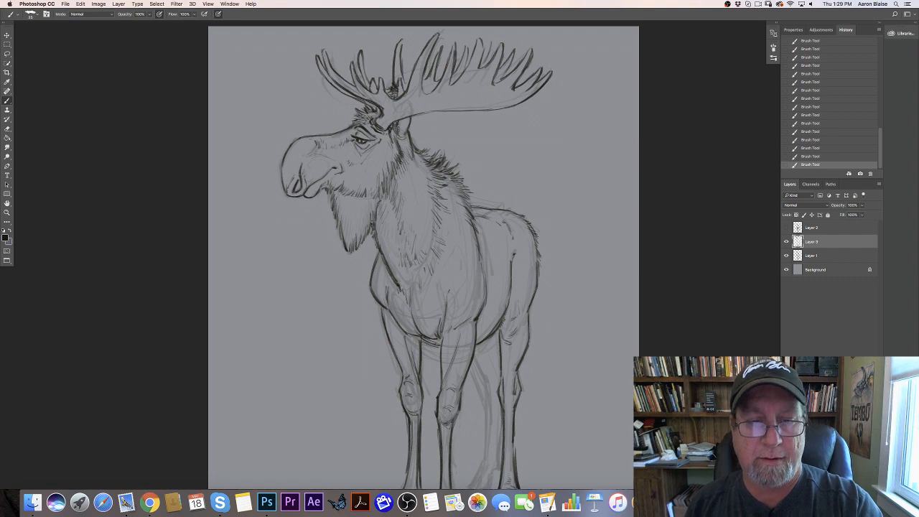
scroll(111, 211, down, 5)
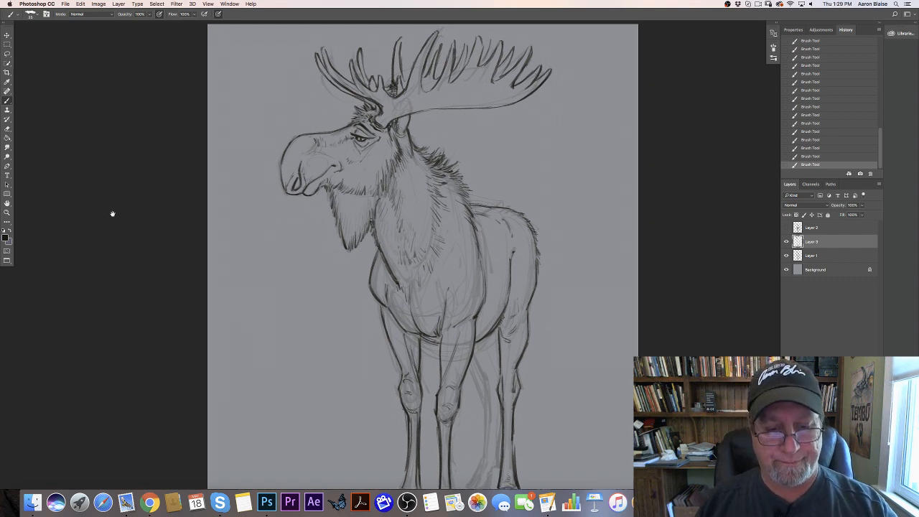
mouse_move(435, 248)
mouse_down()
mouse_move(451, 315)
mouse_move(445, 354)
mouse_up()
mouse_move(451, 288)
mouse_down()
mouse_move(446, 348)
mouse_move(423, 382)
mouse_move(451, 382)
mouse_move(424, 384)
mouse_up()
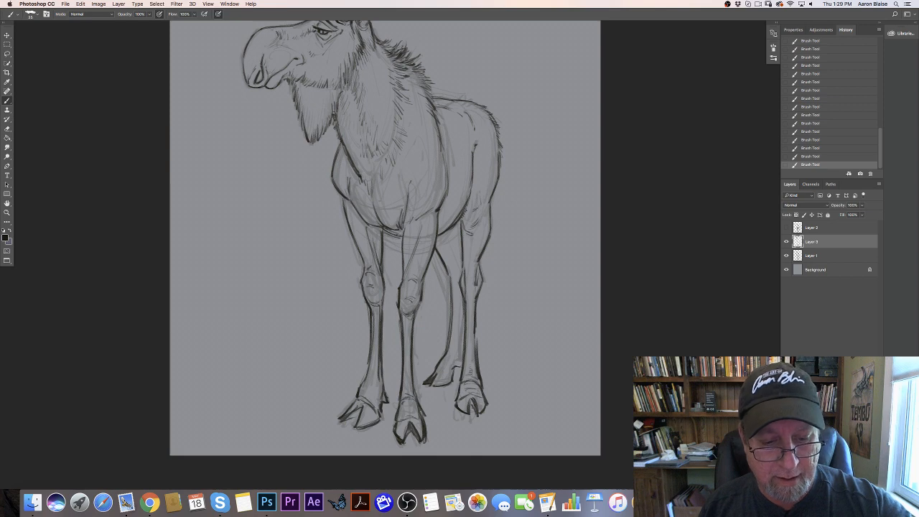
drag(459, 357, 457, 360)
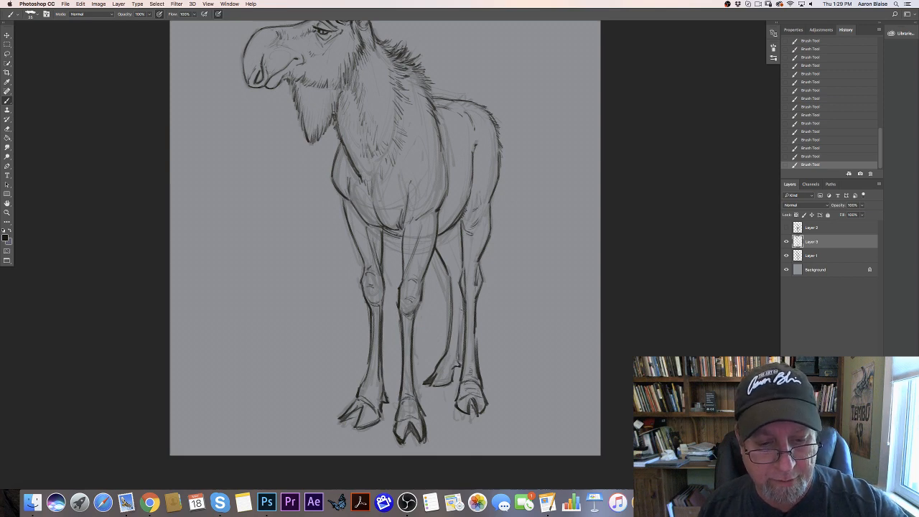
drag(464, 306, 457, 358)
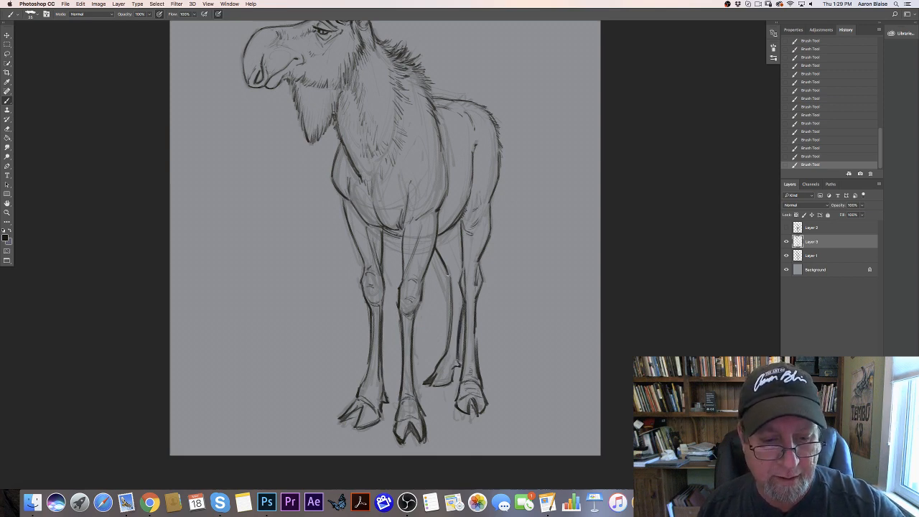
Step: Clean up the far hind leg's front contour and darken it from the thigh down to the ankle and dewclaw
drag(442, 277, 450, 346)
drag(447, 297, 451, 349)
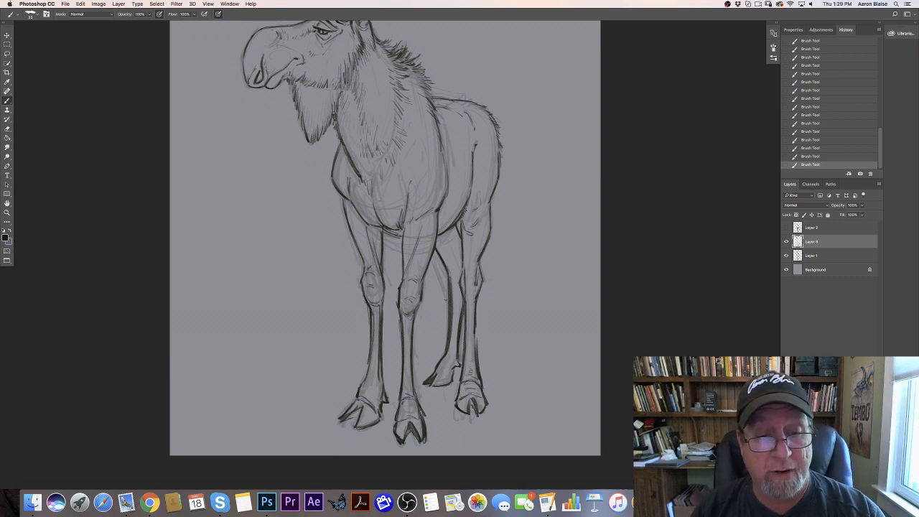
drag(451, 280, 451, 343)
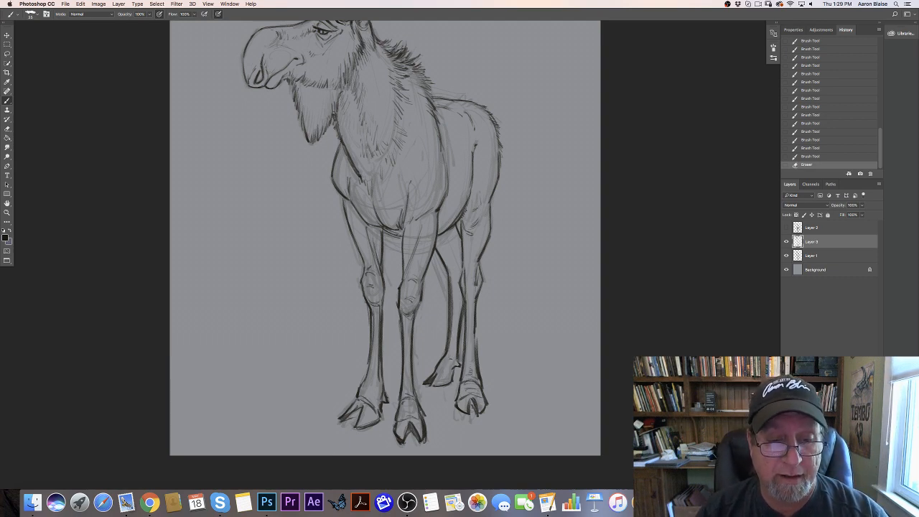
drag(436, 251, 445, 268)
drag(445, 265, 451, 318)
drag(451, 310, 449, 343)
drag(449, 334, 445, 361)
mouse_move(445, 356)
mouse_down()
mouse_move(438, 369)
mouse_move(459, 366)
mouse_up()
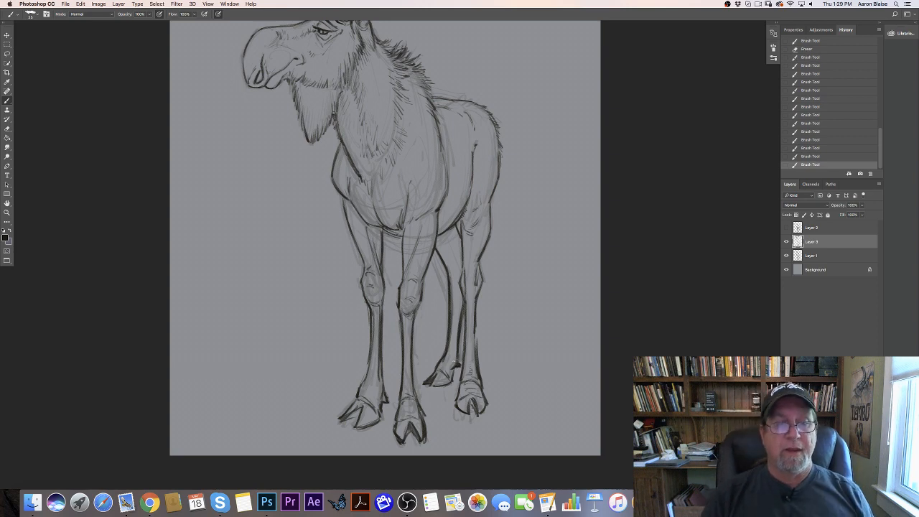
Step: Add muscle lines to the near front leg's forearm, define its kneecap, and darken its inner contour above the knee
mouse_move(405, 275)
mouse_down()
mouse_move(417, 279)
mouse_move(424, 217)
mouse_up()
drag(427, 215, 414, 221)
drag(417, 248, 406, 277)
drag(408, 272, 408, 278)
drag(408, 278, 417, 279)
mouse_move(416, 279)
mouse_down()
mouse_move(421, 287)
mouse_move(404, 273)
mouse_up()
drag(403, 247, 404, 262)
drag(402, 238, 403, 272)
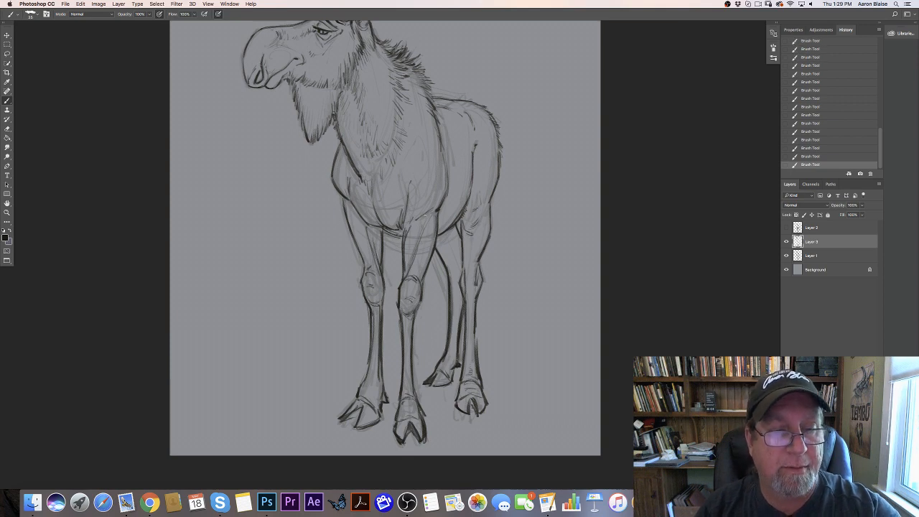
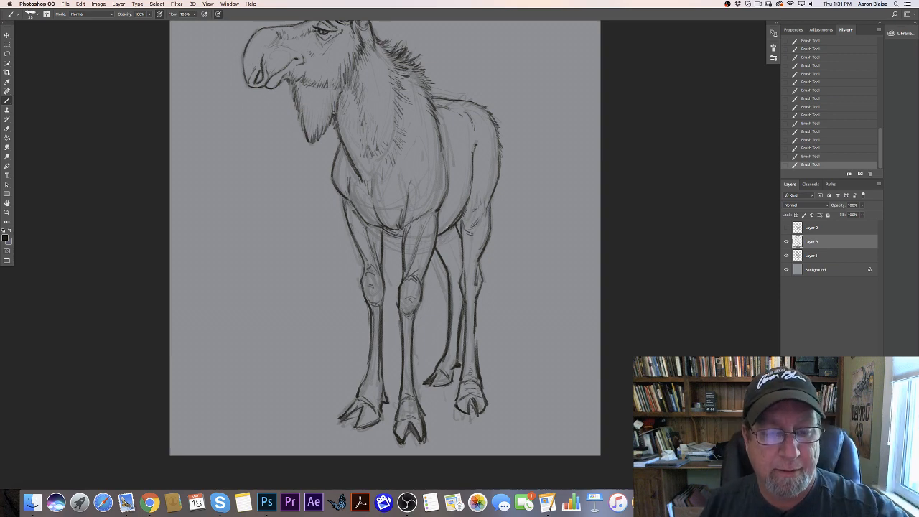
Step: Hatch diagonal shading on the far hind leg's upper thigh, just beneath the belly
mouse_move(439, 231)
mouse_down()
mouse_move(456, 248)
mouse_move(453, 270)
mouse_up()
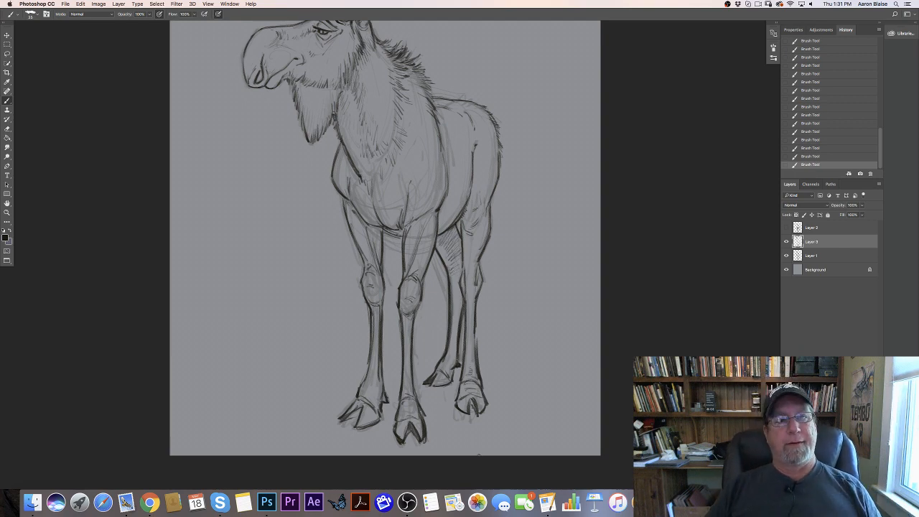
key(super+equal)
key(super+minus)
key(super+minus)
key(super+minus)
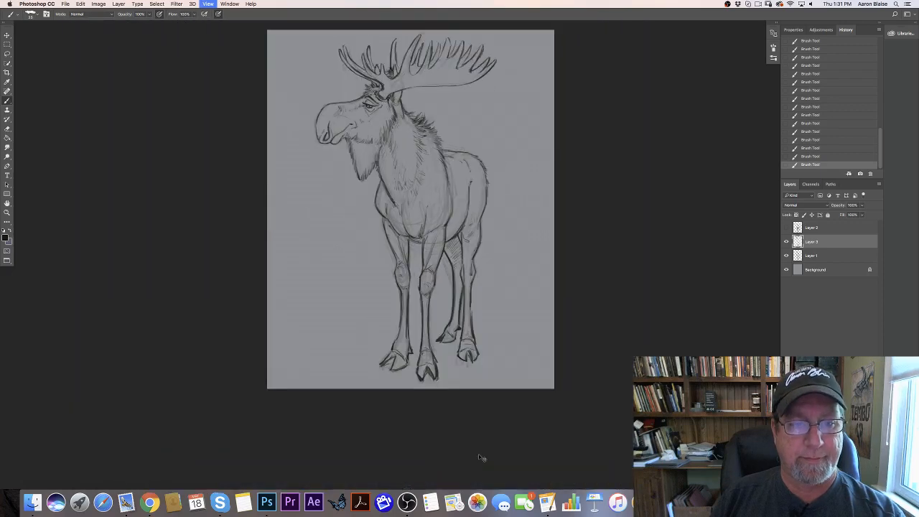
Step: Strengthen the shoulder and chest contours, and erase and redraw the muscle line above the near front leg
key(super+equal)
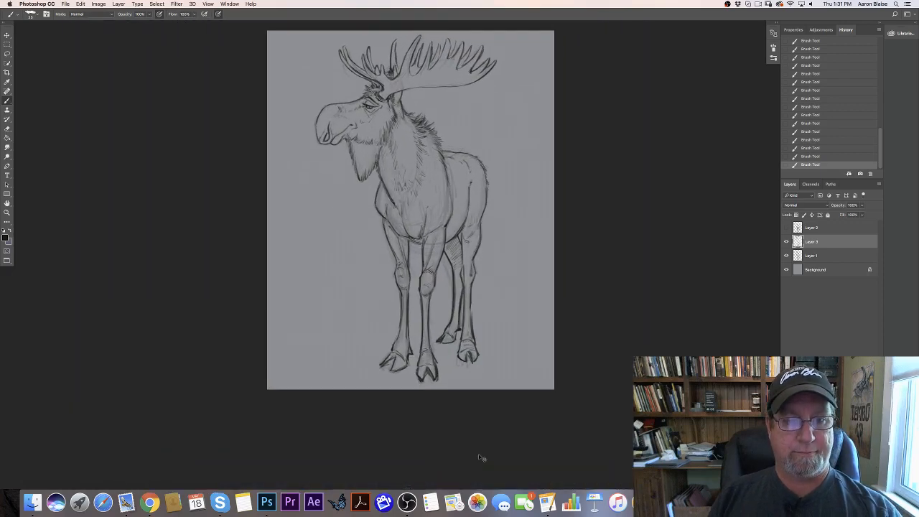
key(super+equal)
drag(333, 184, 342, 201)
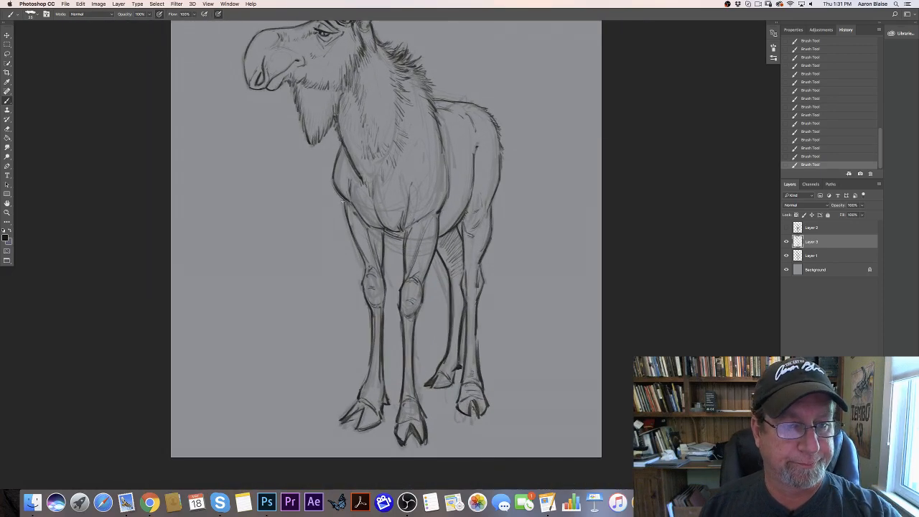
drag(450, 153, 445, 190)
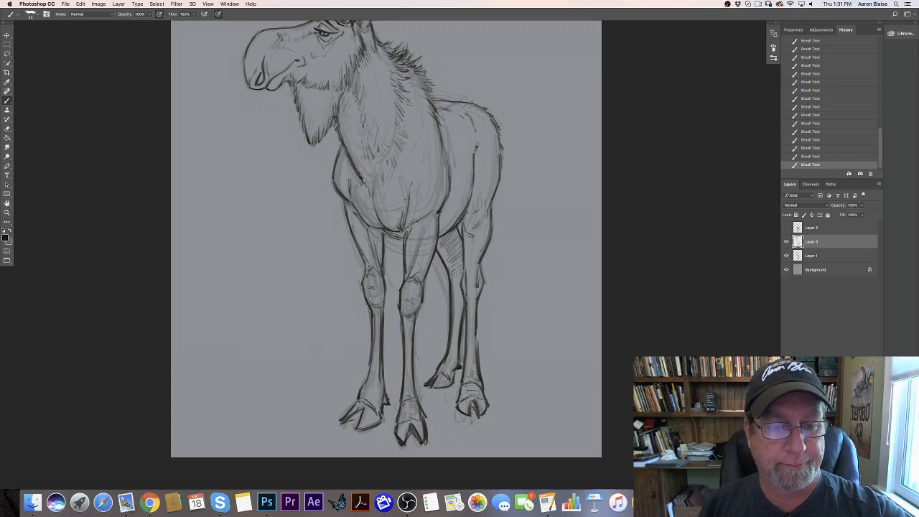
drag(351, 180, 352, 197)
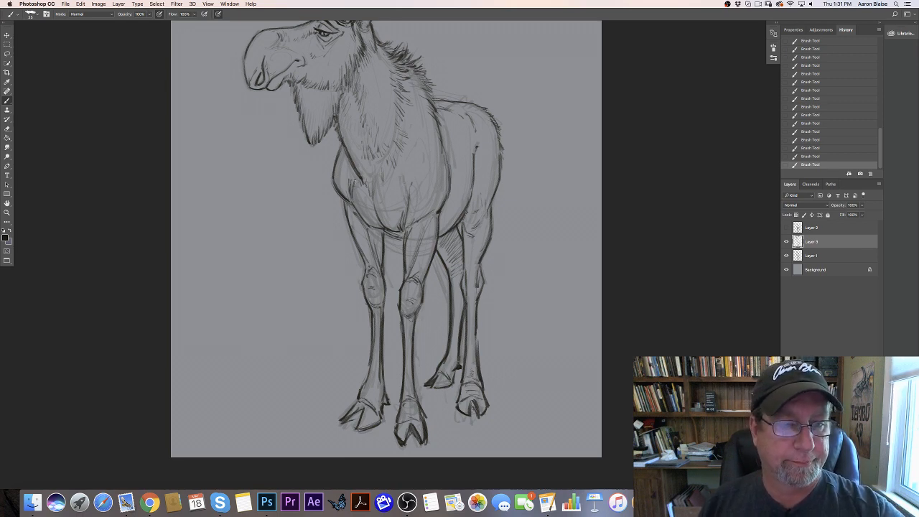
drag(401, 174, 405, 190)
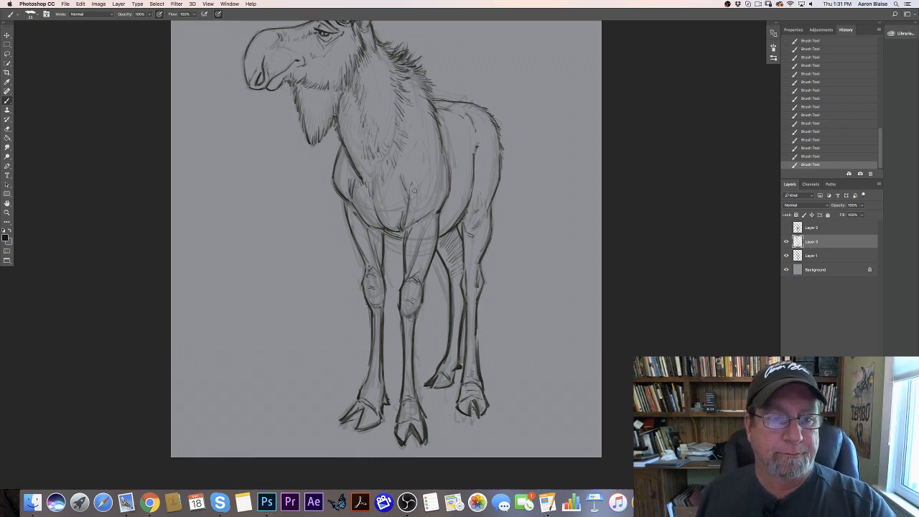
mouse_move(351, 174)
mouse_down()
mouse_move(348, 194)
mouse_move(405, 195)
mouse_up()
drag(402, 179, 410, 199)
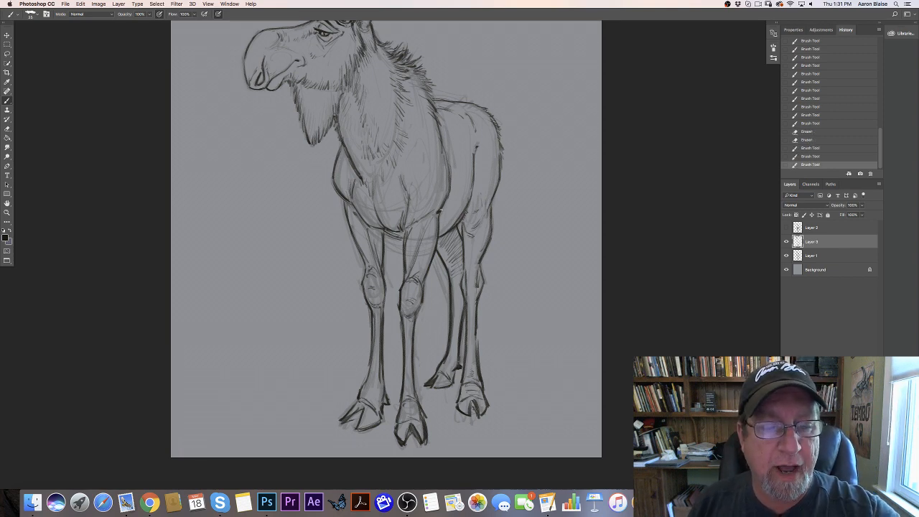
Step: Darken the rear contour of the near shoulder and the front contour of the near haunch along the flank
drag(437, 109, 442, 133)
drag(441, 132, 450, 181)
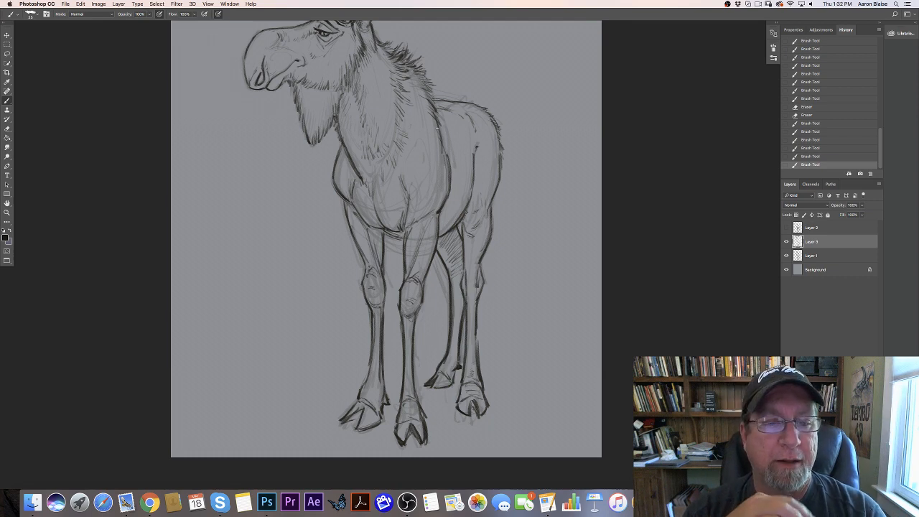
drag(476, 141, 475, 154)
drag(477, 145, 474, 172)
mouse_move(475, 153)
mouse_down()
mouse_move(462, 215)
mouse_move(468, 204)
mouse_up()
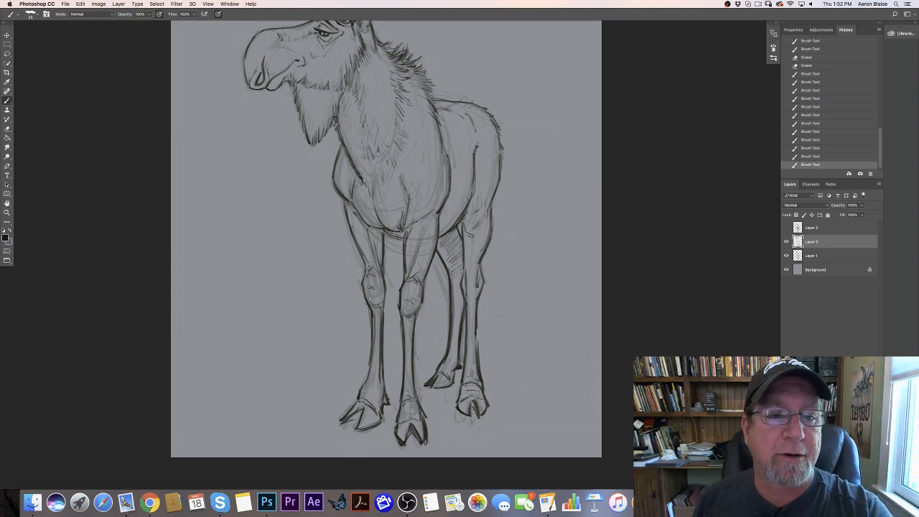
Step: Add short fur strokes on the upper neck just below the mane
drag(381, 56, 382, 61)
drag(381, 57, 383, 65)
drag(381, 60, 383, 65)
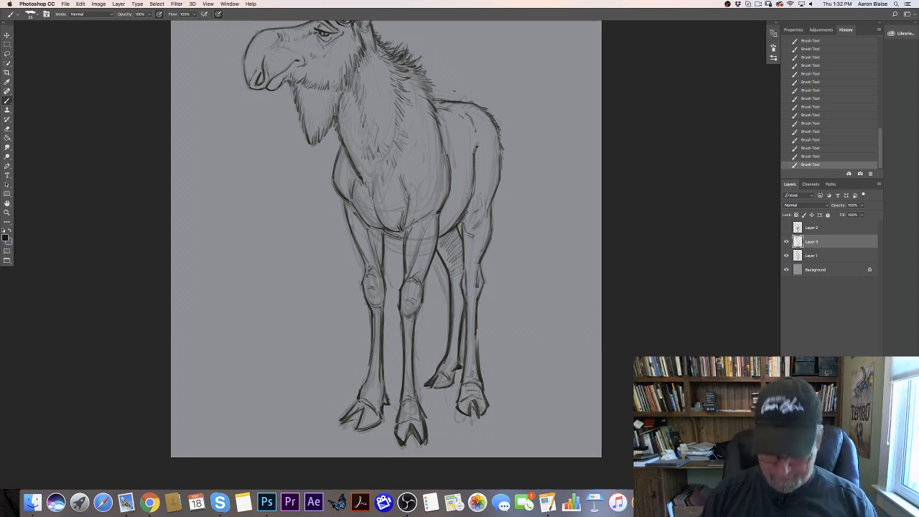
Step: Add a new empty layer directly above the Background, beneath the moose drawing layers
key(super+minus)
key(super+minus)
key(super+equal)
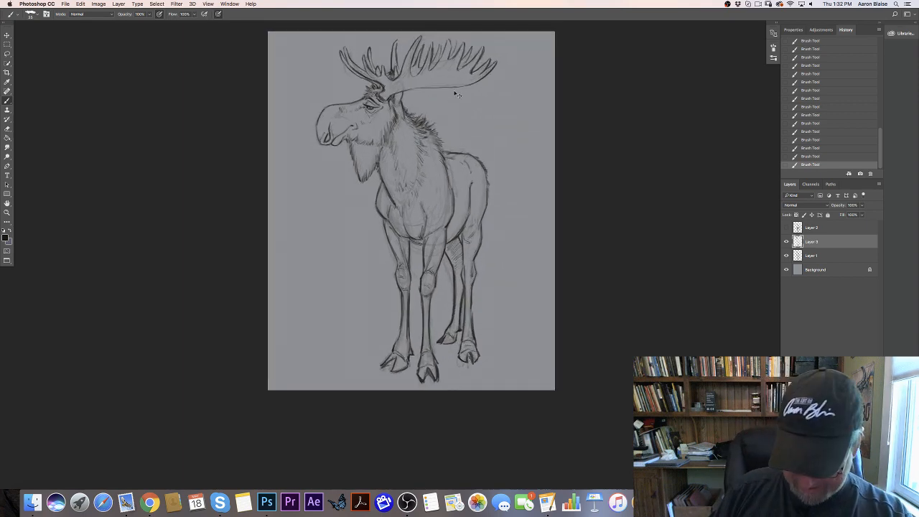
key(super+equal)
drag(119, 223, 191, 309)
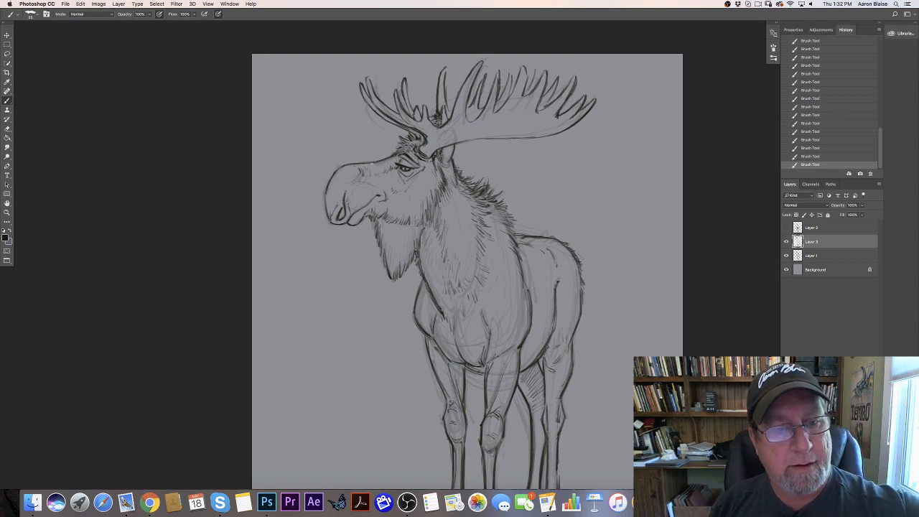
click(813, 270)
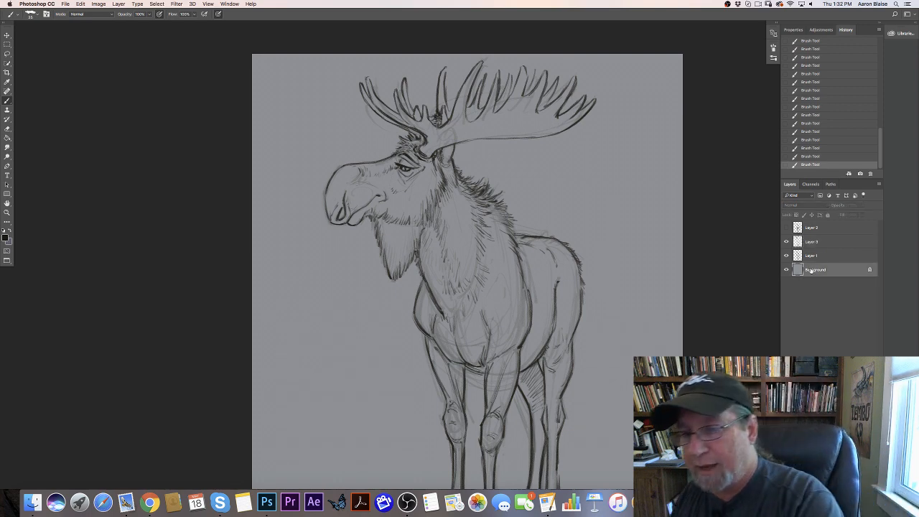
click(860, 484)
Step: Set the foreground colour to a muted dark brown with a hue of 28°
click(6, 237)
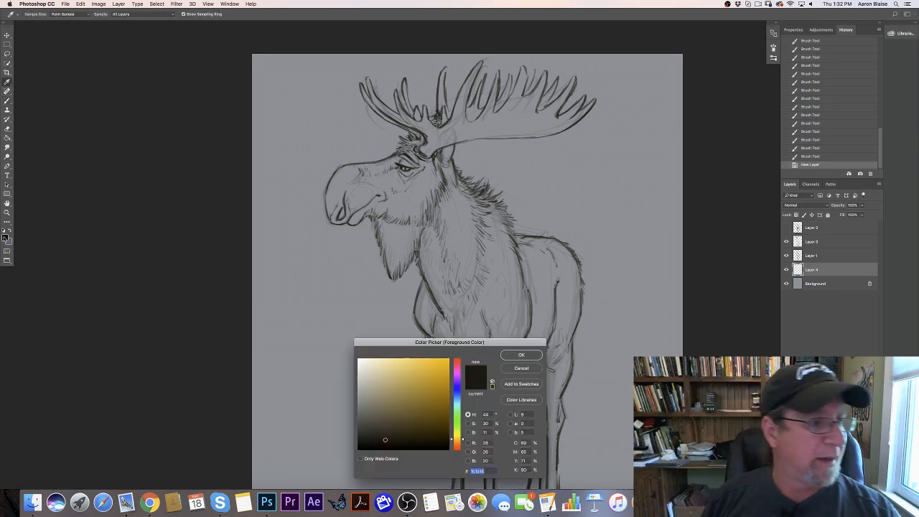
click(457, 443)
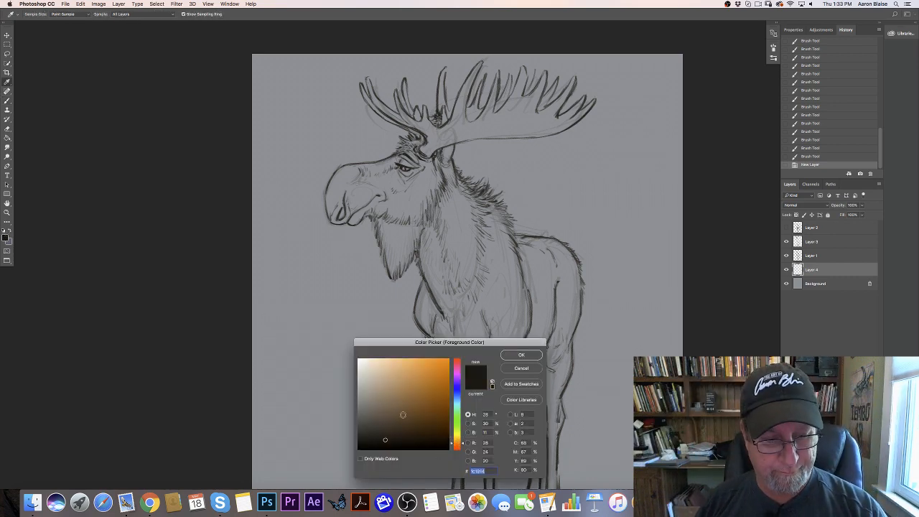
click(404, 416)
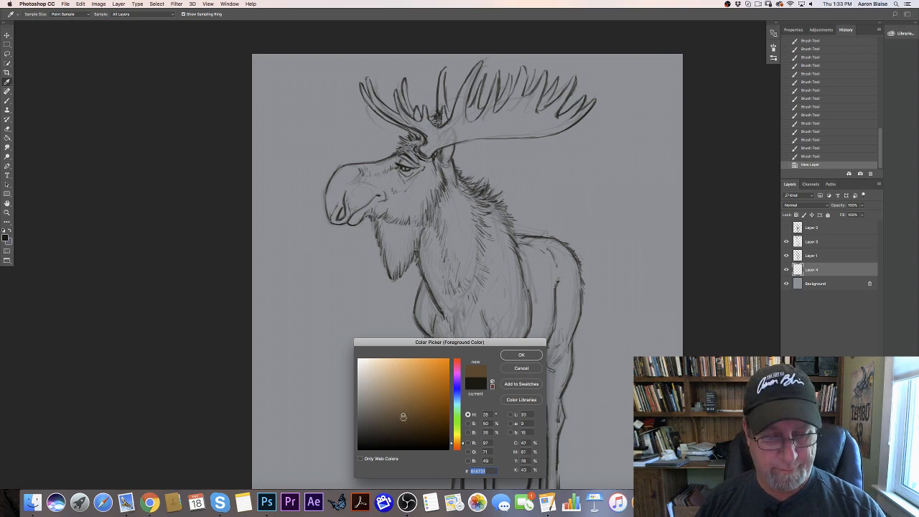
click(505, 356)
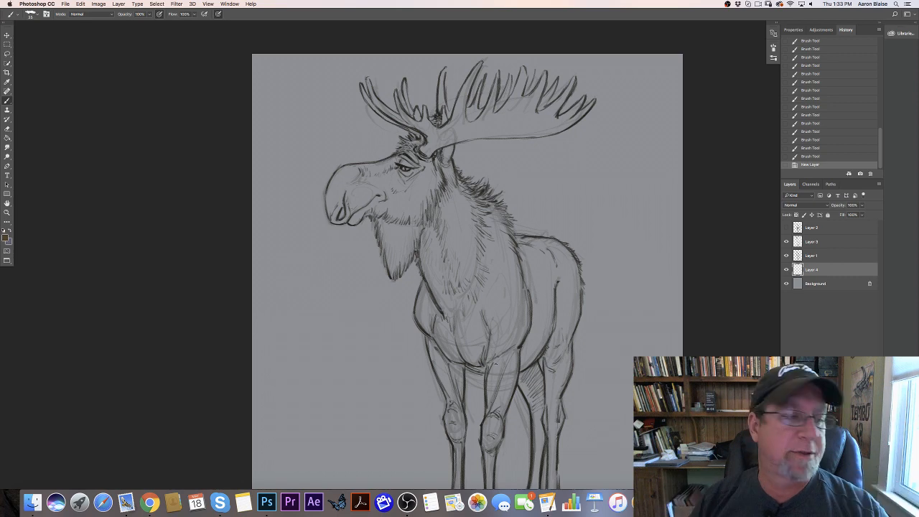
click(6, 238)
click(511, 355)
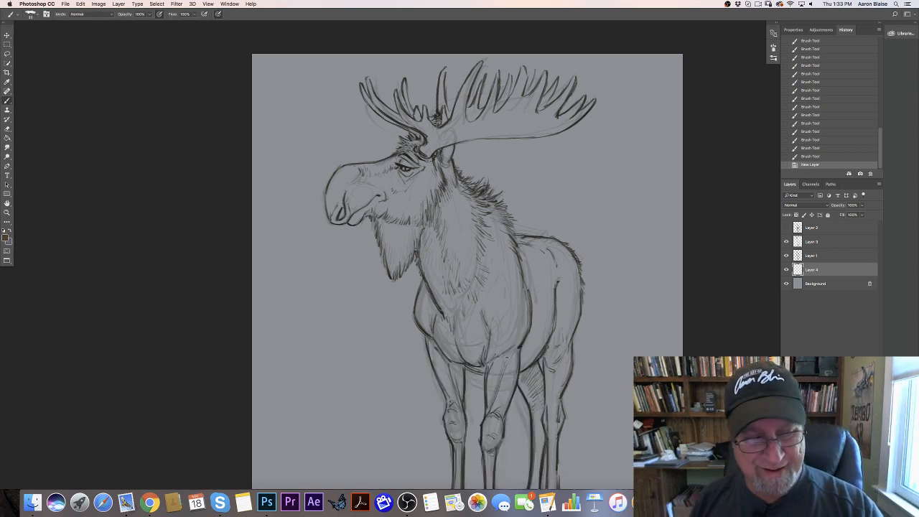
Step: Choose a textured brush preset, enlarge it, and paint the moose's mane and upper neck solid brown
click(32, 14)
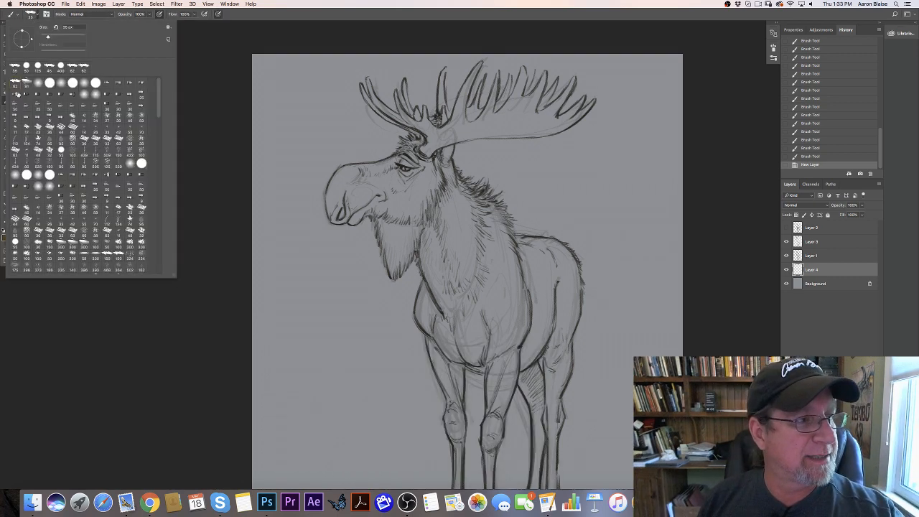
click(26, 83)
click(451, 283)
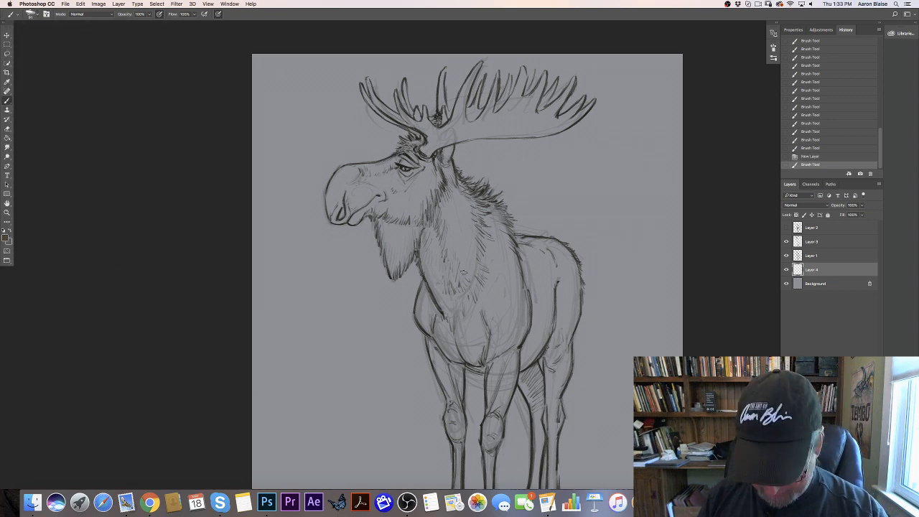
mouse_move(455, 200)
mouse_down()
mouse_move(465, 241)
mouse_move(451, 216)
mouse_move(441, 236)
mouse_move(434, 215)
mouse_move(428, 241)
mouse_move(423, 205)
mouse_move(488, 216)
mouse_move(446, 168)
mouse_up()
drag(455, 185, 451, 171)
drag(461, 188, 461, 182)
drag(468, 192, 468, 187)
mouse_move(478, 193)
mouse_down()
mouse_move(496, 214)
mouse_move(477, 212)
mouse_move(503, 235)
mouse_move(475, 226)
mouse_move(502, 228)
mouse_up()
mouse_move(512, 280)
mouse_down()
mouse_move(504, 244)
mouse_move(479, 229)
mouse_up()
drag(483, 286, 473, 228)
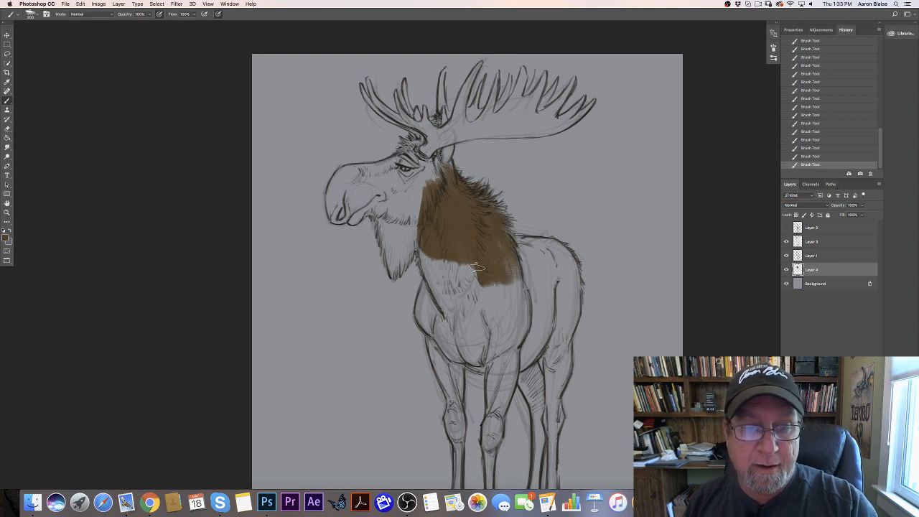
Step: Fill the chest, torso and haunch with brown, continuing down both front legs to the knees
drag(504, 296, 495, 254)
mouse_move(524, 308)
mouse_down()
mouse_move(507, 235)
mouse_move(565, 254)
mouse_move(560, 246)
mouse_move(574, 278)
mouse_move(520, 251)
mouse_move(535, 290)
mouse_move(538, 259)
mouse_move(560, 300)
mouse_move(563, 269)
mouse_move(538, 287)
mouse_move(513, 287)
mouse_move(475, 221)
mouse_move(455, 271)
mouse_move(423, 219)
mouse_move(439, 283)
mouse_move(429, 276)
mouse_move(453, 306)
mouse_move(437, 284)
mouse_move(428, 316)
mouse_move(429, 284)
mouse_move(420, 319)
mouse_move(423, 302)
mouse_move(431, 337)
mouse_move(445, 328)
mouse_move(513, 337)
mouse_move(535, 316)
mouse_move(542, 328)
mouse_move(524, 359)
mouse_move(463, 350)
mouse_move(441, 335)
mouse_move(456, 396)
mouse_move(433, 338)
mouse_move(457, 434)
mouse_move(454, 347)
mouse_move(454, 390)
mouse_move(454, 362)
mouse_up()
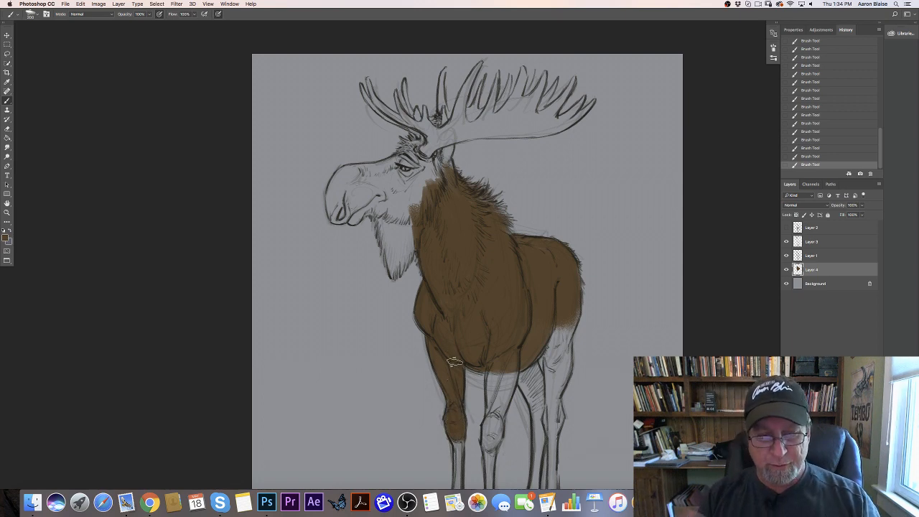
mouse_move(513, 360)
mouse_down()
mouse_move(495, 422)
mouse_move(494, 366)
mouse_move(491, 443)
mouse_move(492, 415)
mouse_up()
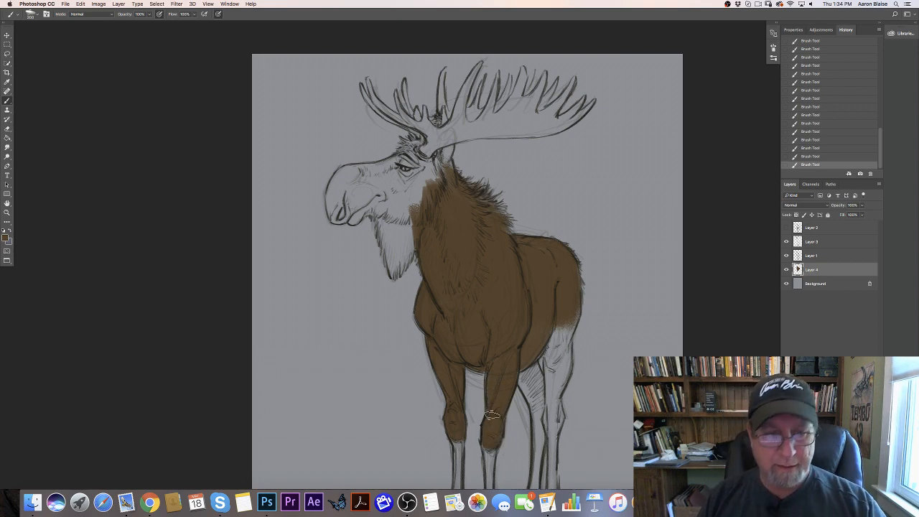
Step: Paint both lower front legs brown from the knees to just above the hooves with a smaller brush
drag(188, 274, 161, 212)
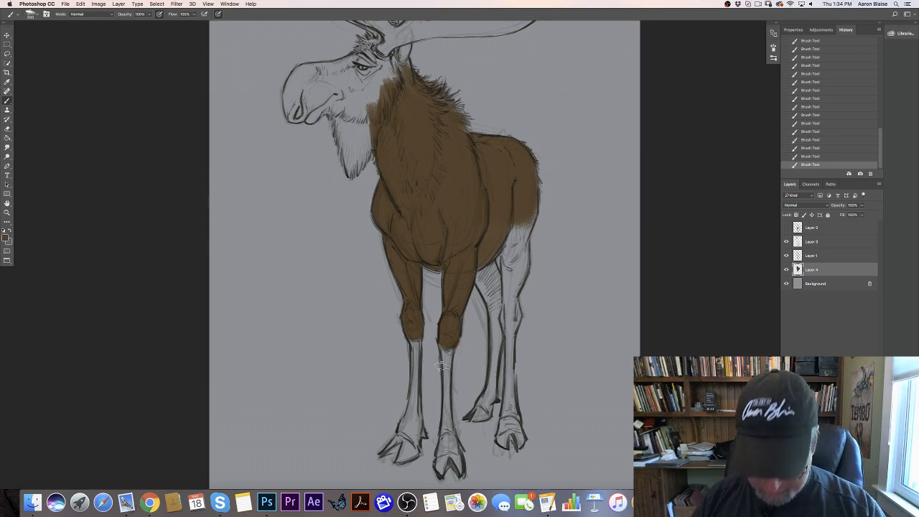
mouse_move(446, 345)
mouse_down()
mouse_move(445, 371)
mouse_move(444, 338)
mouse_move(450, 443)
mouse_up()
drag(421, 339, 414, 438)
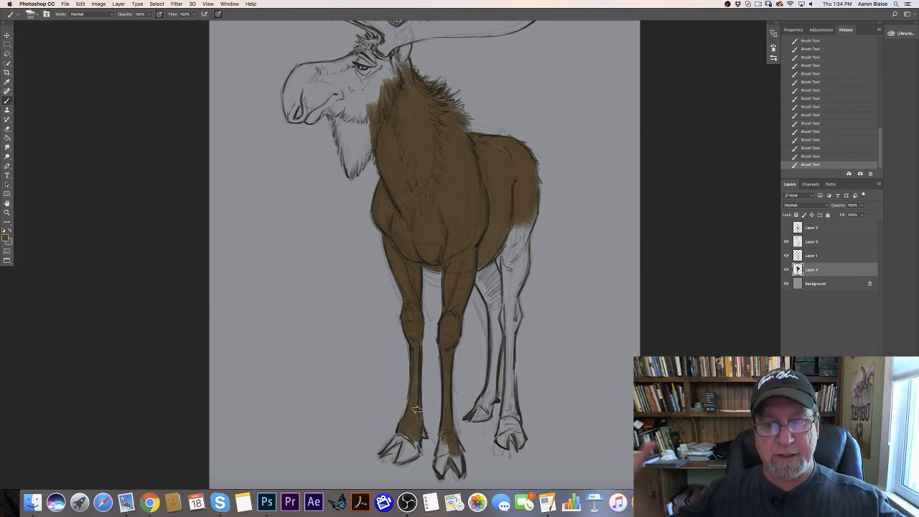
Step: Paint both hind legs brown from the thighs down to just above the hooves
mouse_move(529, 209)
mouse_down()
mouse_move(516, 252)
mouse_move(507, 238)
mouse_move(504, 250)
mouse_move(509, 296)
mouse_move(518, 234)
mouse_up()
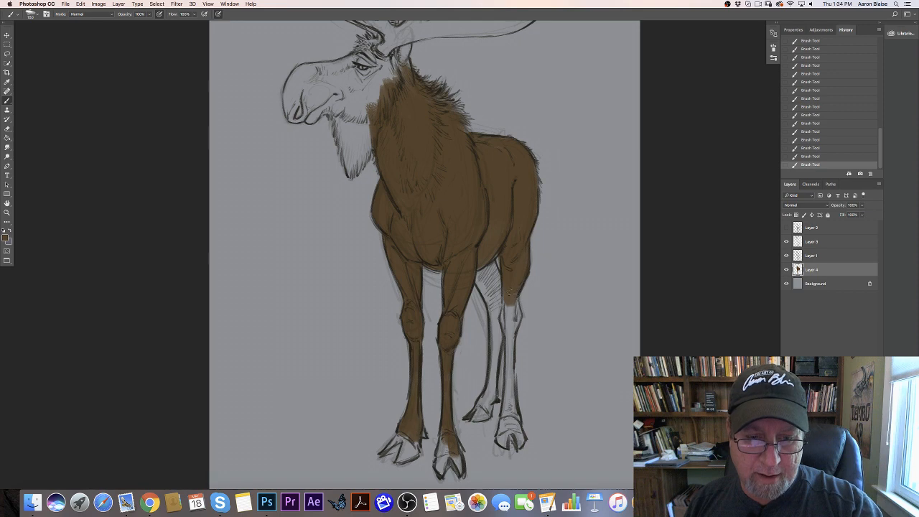
mouse_move(509, 292)
mouse_down()
mouse_move(507, 428)
mouse_move(514, 412)
mouse_move(515, 423)
mouse_up()
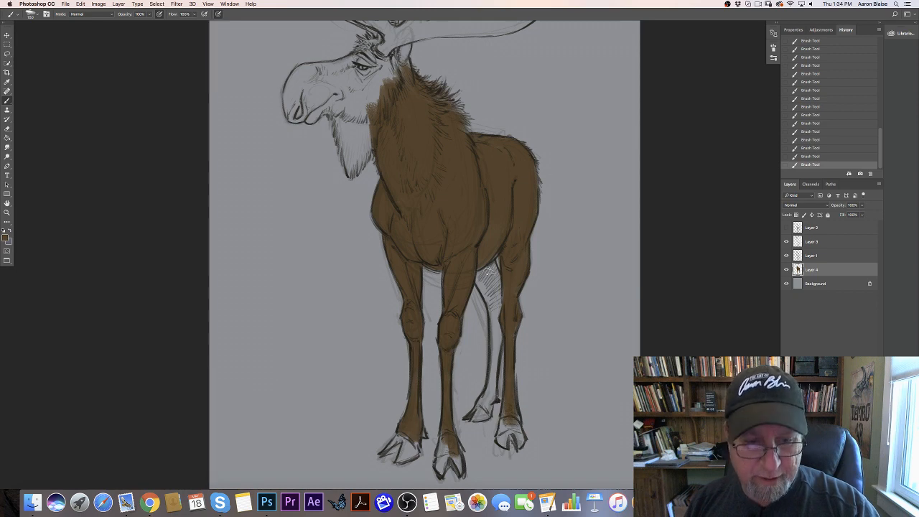
drag(489, 259, 500, 291)
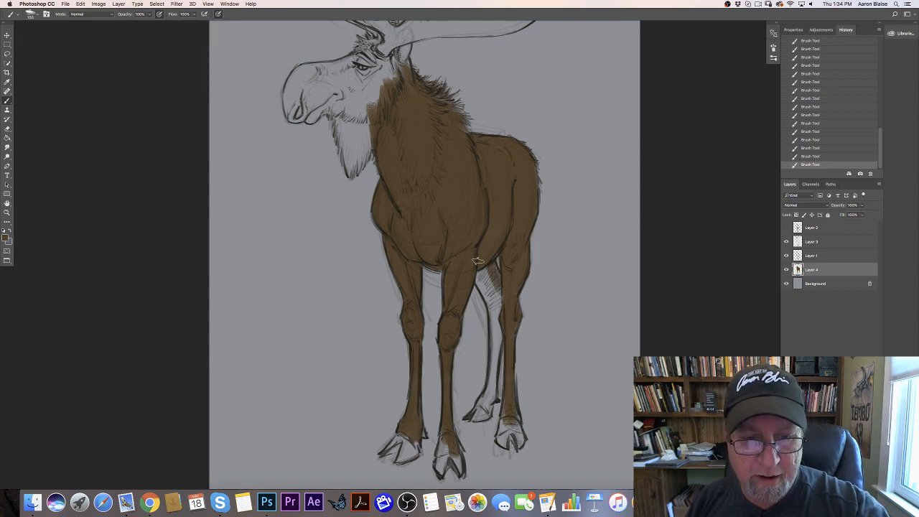
mouse_move(479, 257)
mouse_down()
mouse_move(490, 281)
mouse_move(475, 270)
mouse_move(495, 310)
mouse_move(485, 412)
mouse_up()
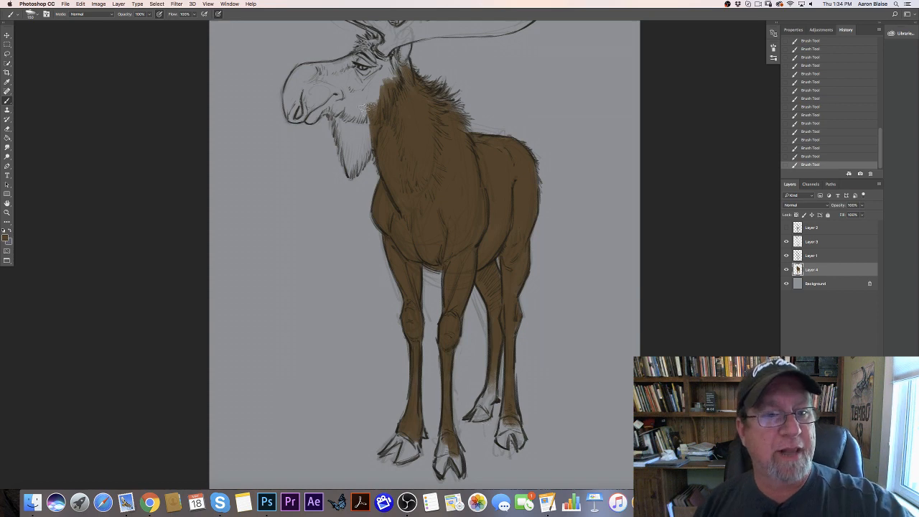
Step: Fill the moose's cheek, beard, muzzle, forehead and ear with the same brown
mouse_move(365, 107)
mouse_down()
mouse_move(358, 160)
mouse_move(351, 106)
mouse_move(351, 143)
mouse_move(340, 107)
mouse_move(334, 105)
mouse_move(339, 120)
mouse_move(320, 111)
mouse_move(342, 89)
mouse_move(357, 105)
mouse_move(384, 79)
mouse_up()
drag(339, 109, 352, 173)
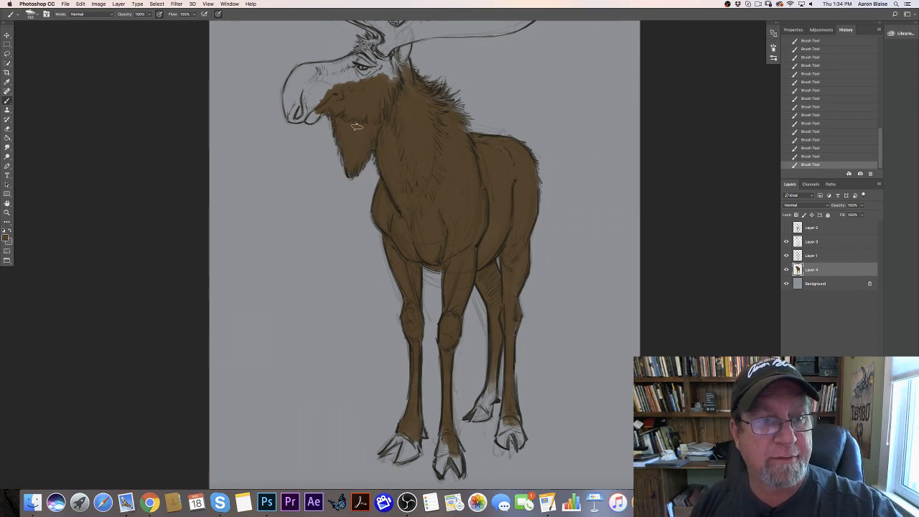
drag(124, 240, 174, 326)
mouse_move(432, 154)
mouse_down()
mouse_move(430, 183)
mouse_move(447, 135)
mouse_move(443, 173)
mouse_move(421, 169)
mouse_move(417, 145)
mouse_move(378, 177)
mouse_move(419, 128)
mouse_move(410, 143)
mouse_move(394, 131)
mouse_move(408, 143)
mouse_move(403, 151)
mouse_move(345, 165)
mouse_move(333, 180)
mouse_move(343, 164)
mouse_move(357, 165)
mouse_move(347, 188)
mouse_move(378, 168)
mouse_move(342, 167)
mouse_move(350, 165)
mouse_move(332, 185)
mouse_move(363, 185)
mouse_move(359, 206)
mouse_move(349, 209)
mouse_move(354, 194)
mouse_move(334, 208)
mouse_up()
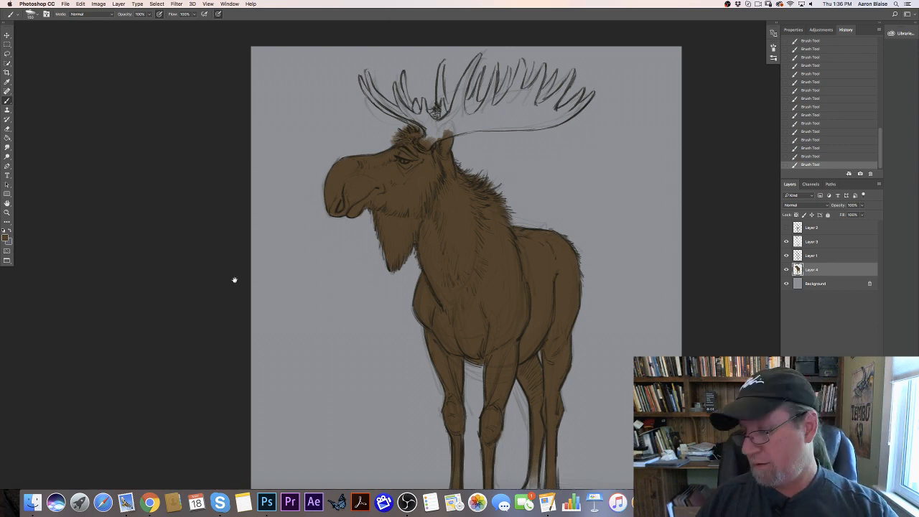
Step: Set the foreground colour to a light greyish tan, RGB 167, 146, 127
drag(236, 279, 175, 155)
click(5, 237)
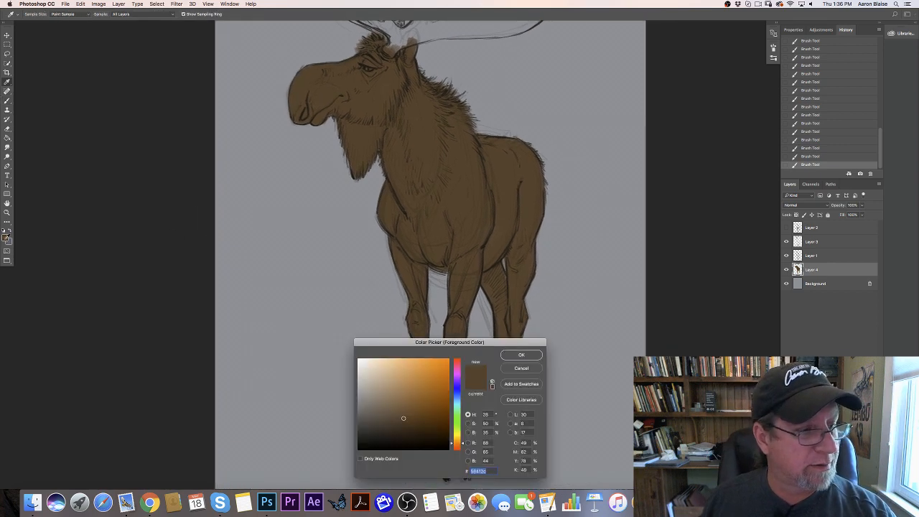
click(375, 383)
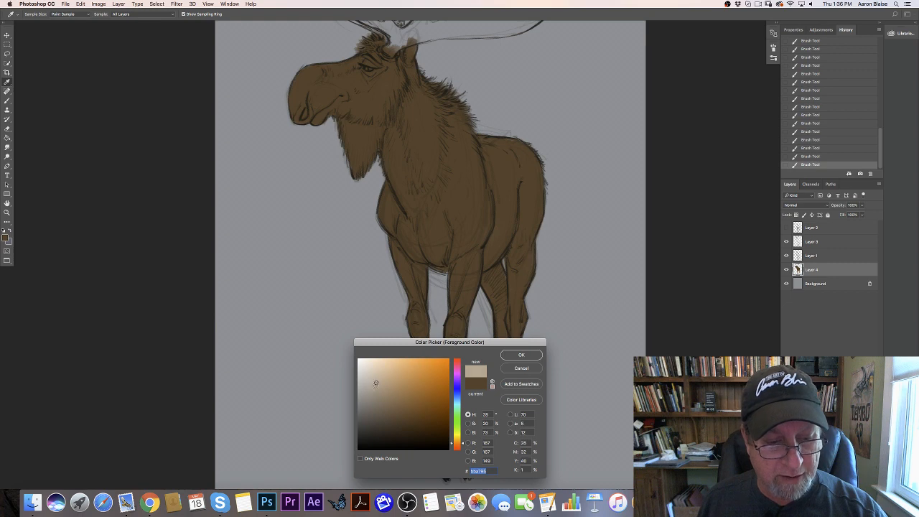
click(379, 389)
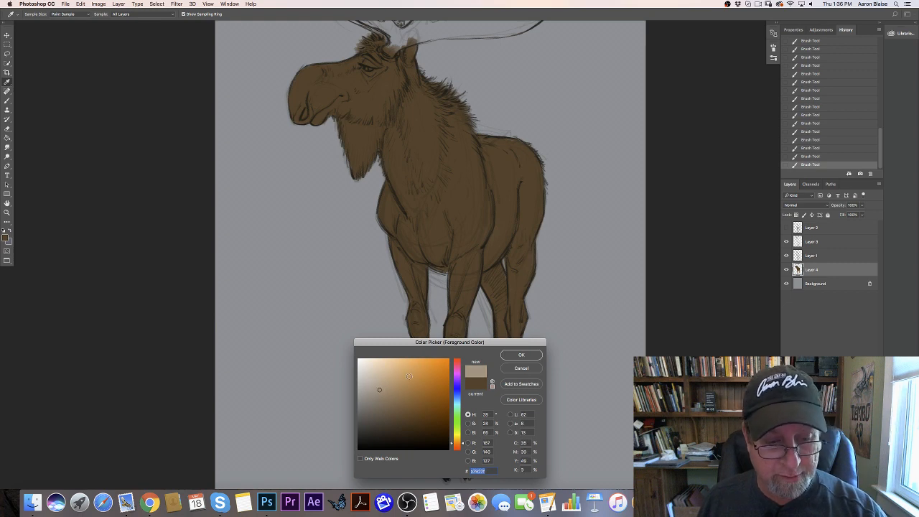
click(520, 355)
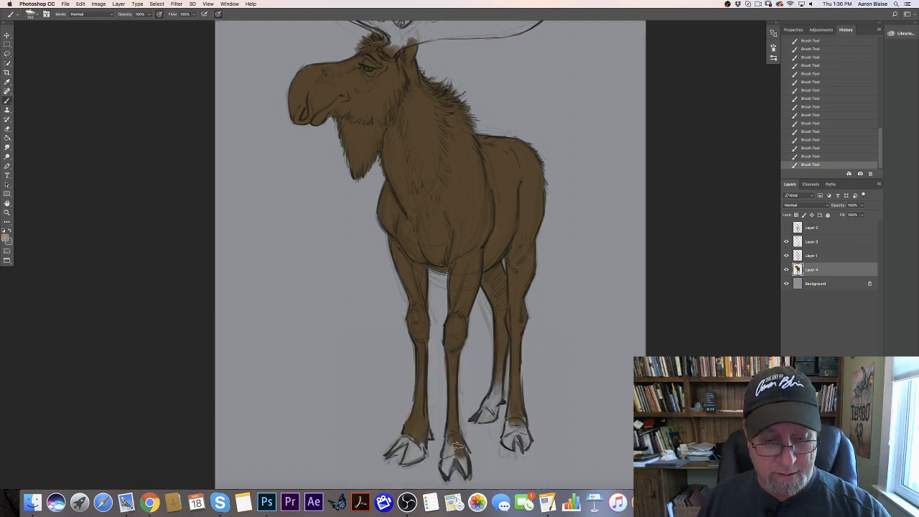
Step: Paint light tan over both lower front legs and the near hind leg, from the joints down to the hooves
mouse_move(457, 445)
mouse_down()
mouse_move(452, 422)
mouse_move(447, 439)
mouse_move(455, 324)
mouse_up()
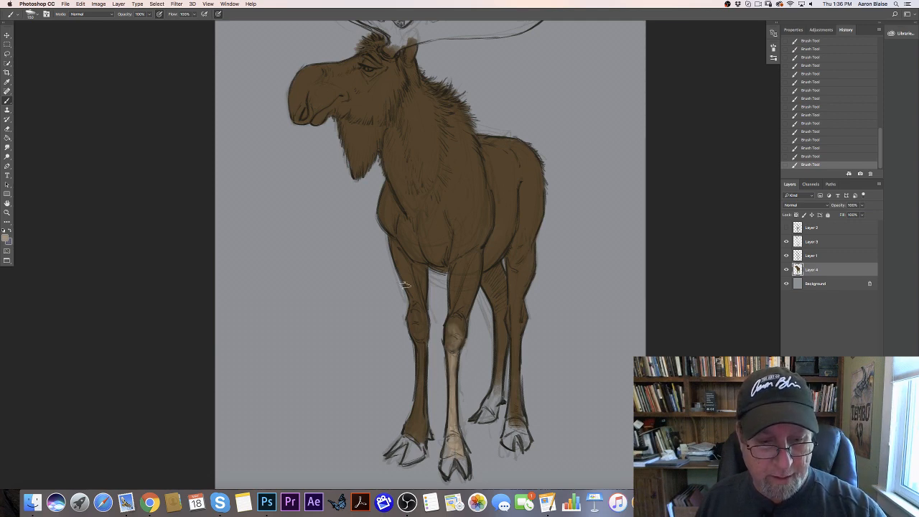
mouse_move(421, 357)
mouse_down()
mouse_move(420, 426)
mouse_move(424, 315)
mouse_up()
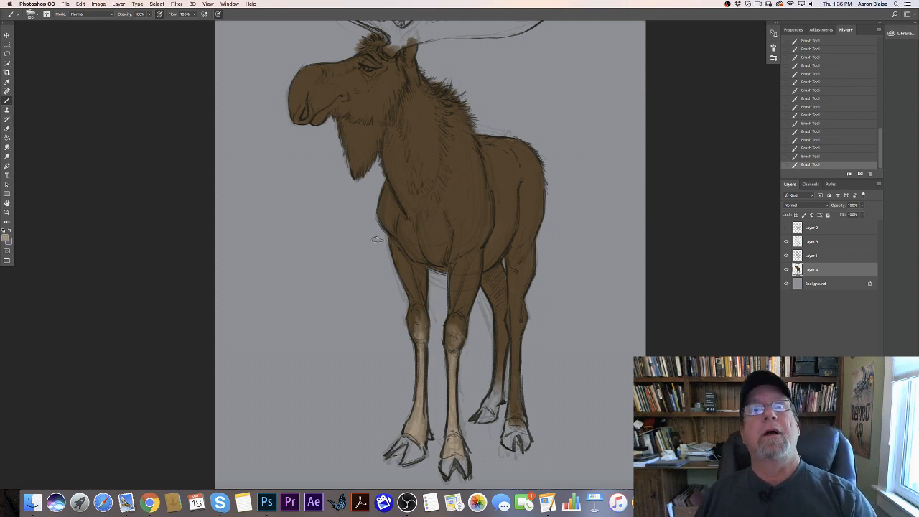
mouse_move(520, 317)
mouse_down()
mouse_move(515, 337)
mouse_move(511, 323)
mouse_move(508, 332)
mouse_move(515, 424)
mouse_up()
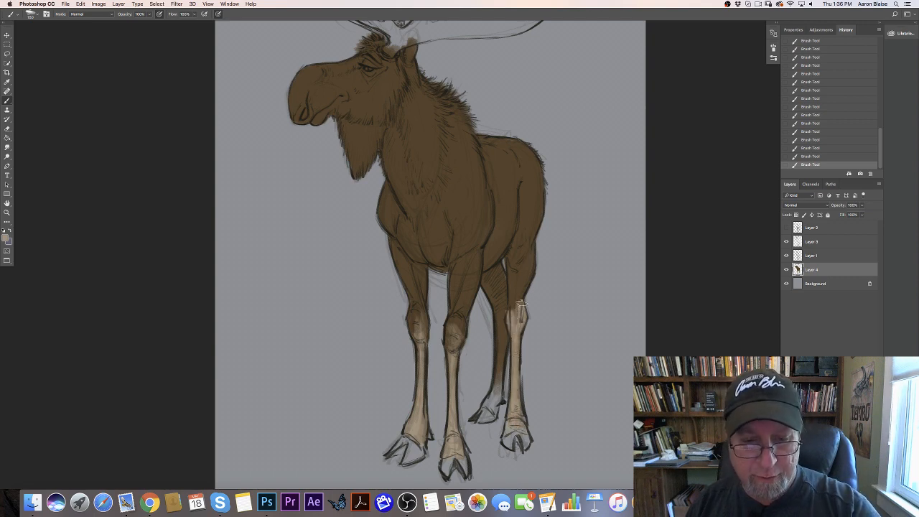
mouse_move(521, 303)
mouse_down()
mouse_move(525, 279)
mouse_move(518, 305)
mouse_up()
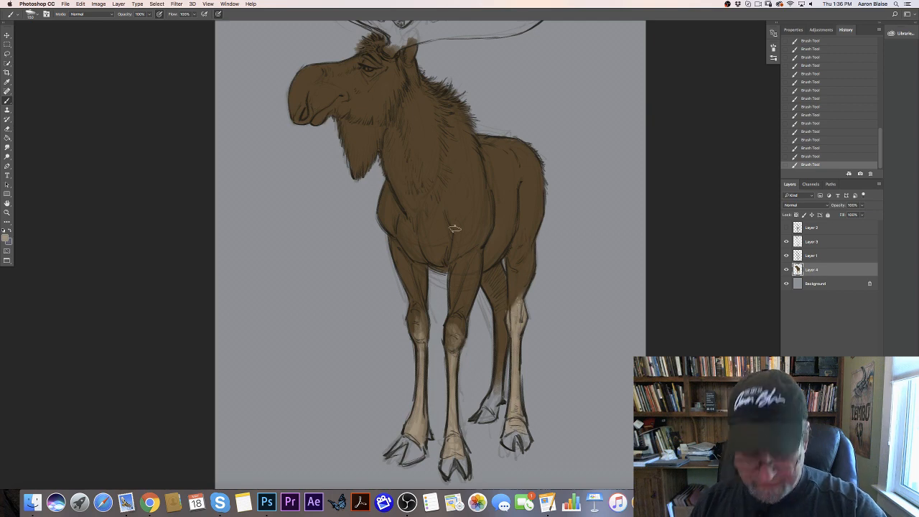
Step: Fade the light tan upward into the near hind leg's thigh and brush it softly along the far hind leg
click(46, 14)
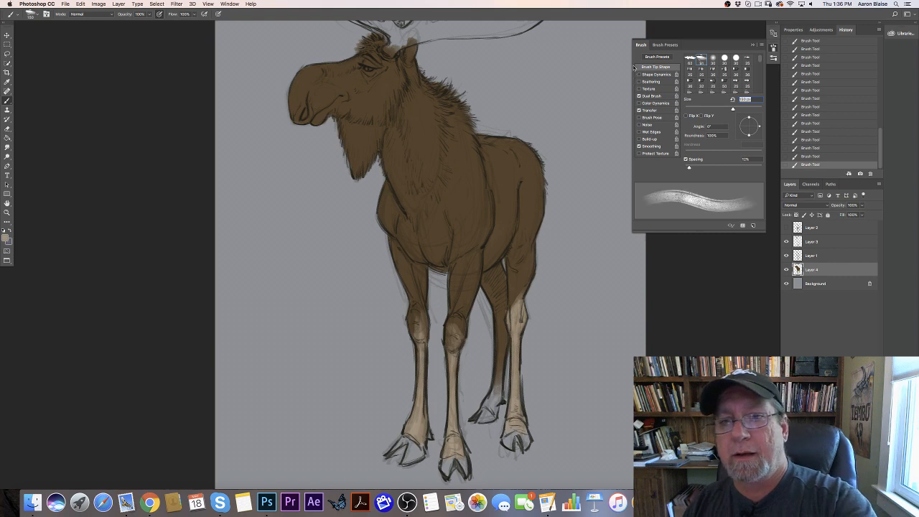
click(637, 47)
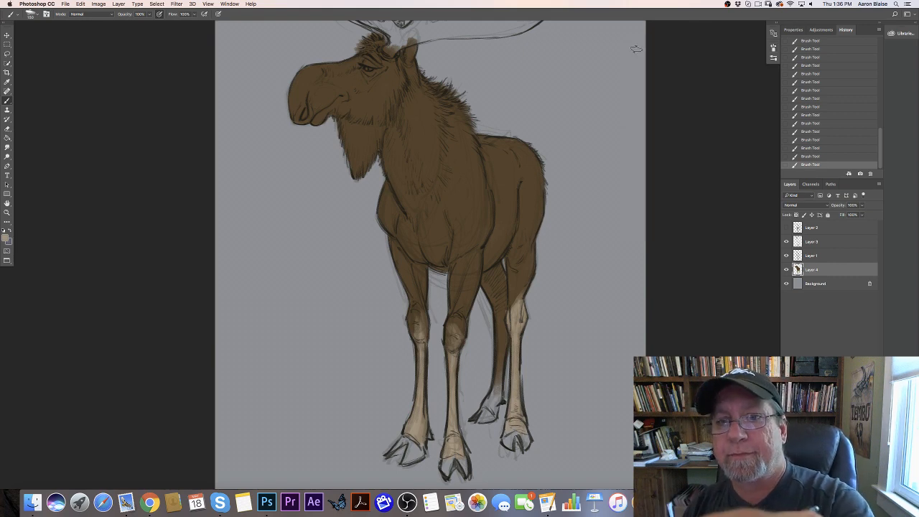
drag(514, 312, 519, 271)
mouse_move(498, 331)
mouse_down()
mouse_move(495, 384)
mouse_move(498, 268)
mouse_move(495, 312)
mouse_move(492, 295)
mouse_move(504, 283)
mouse_up()
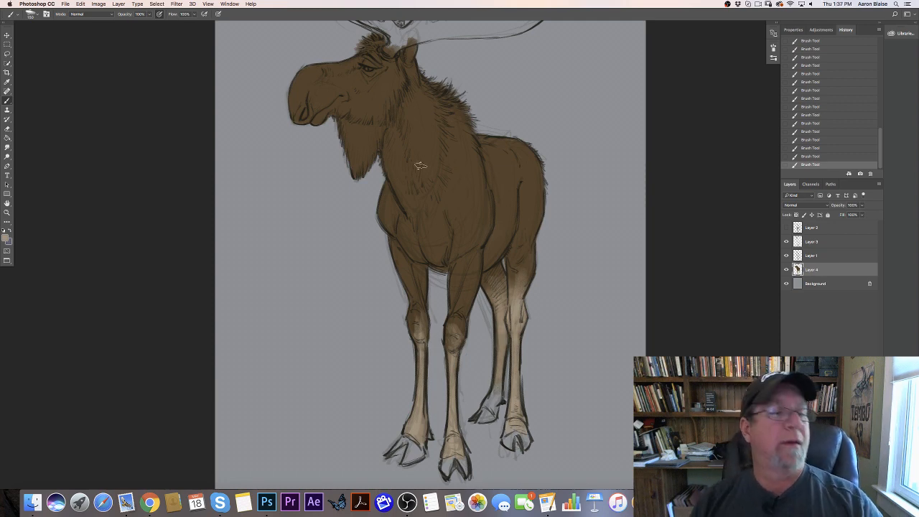
Step: Set the foreground colour to a very dark brown and paint it over the moose's lower flank and belly behind the near front leg
click(6, 237)
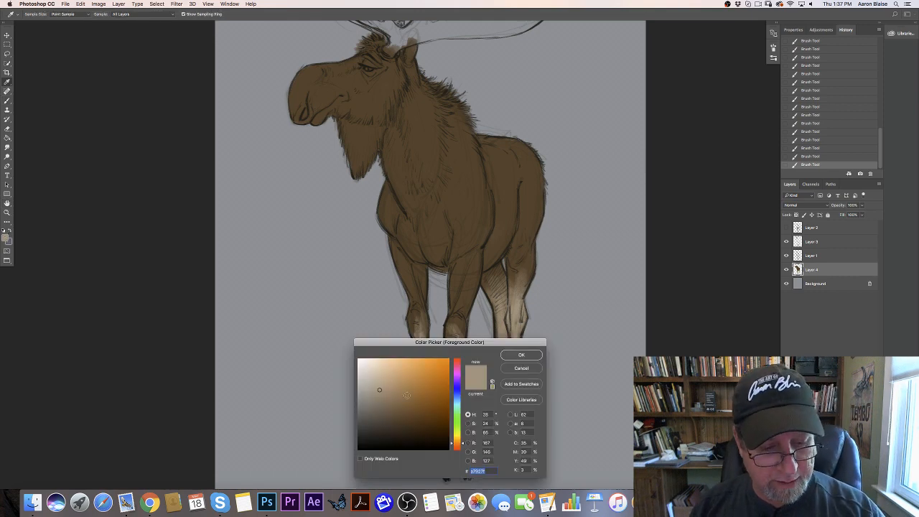
click(499, 227)
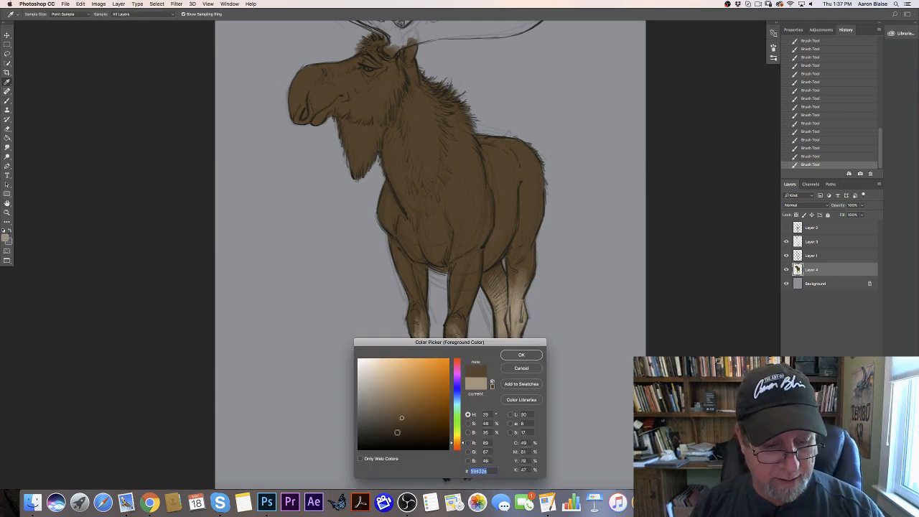
click(381, 434)
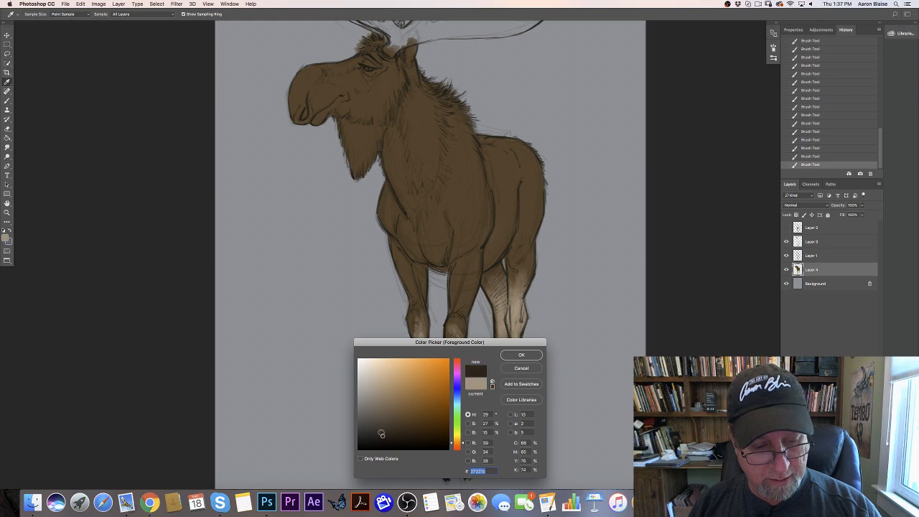
click(459, 395)
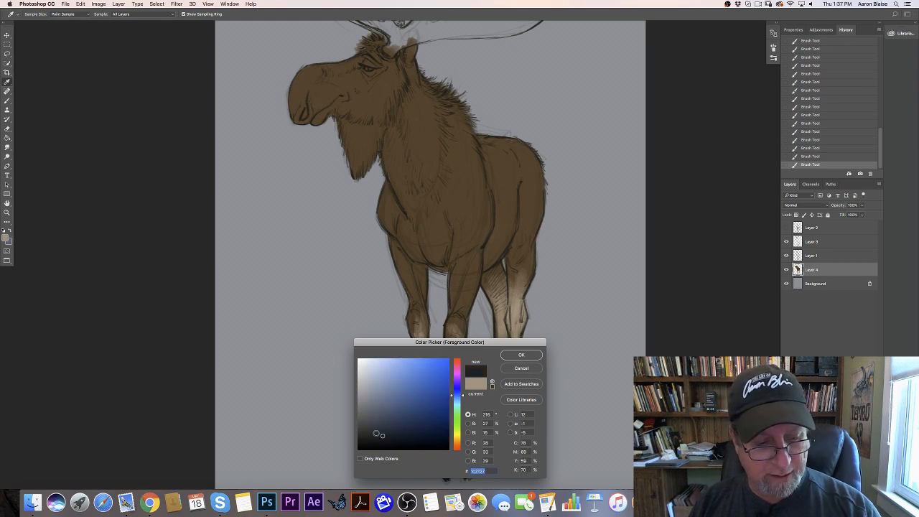
click(372, 434)
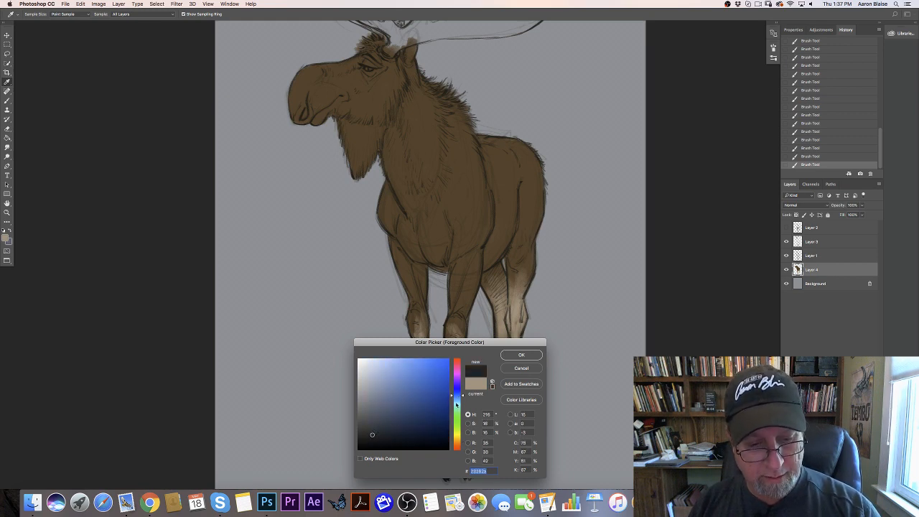
click(457, 406)
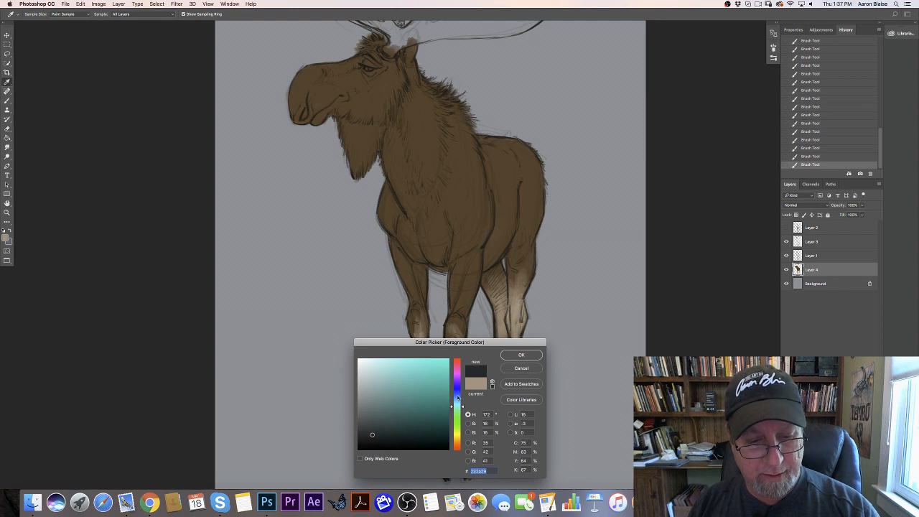
click(455, 393)
click(455, 440)
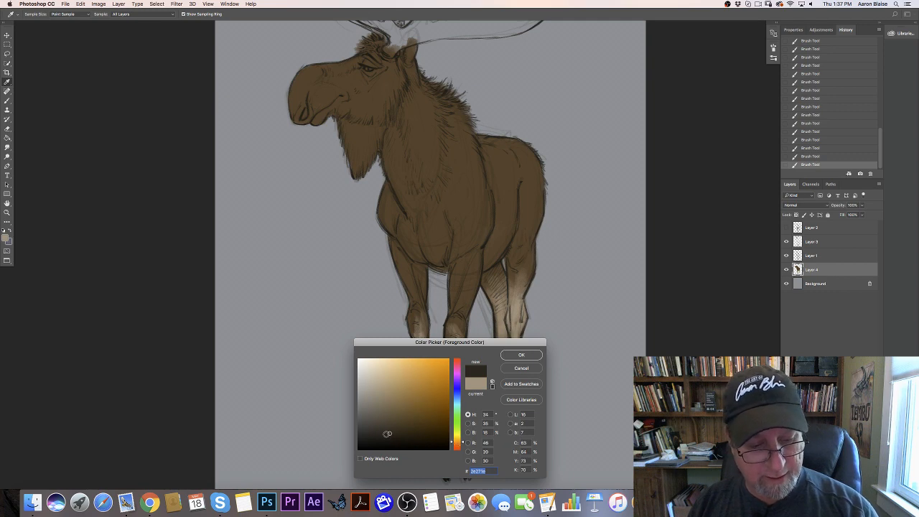
click(511, 355)
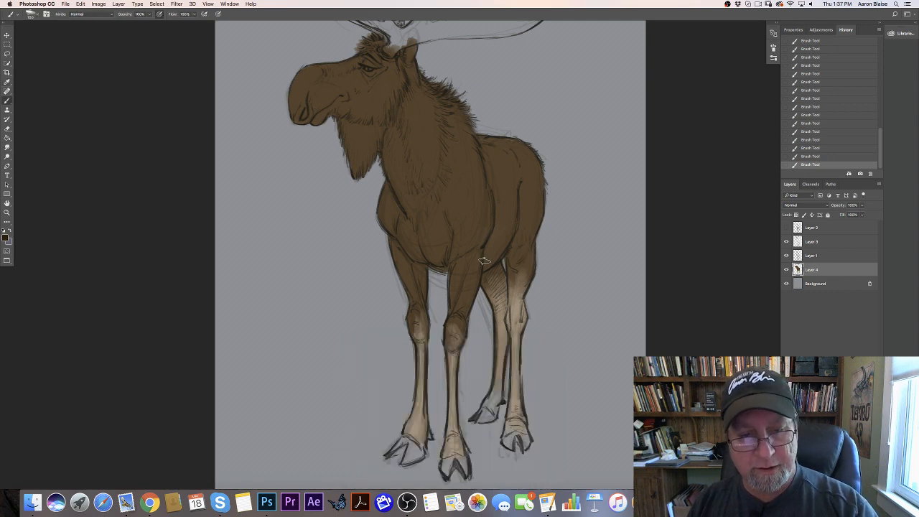
mouse_move(502, 224)
mouse_down()
mouse_move(493, 256)
mouse_move(500, 199)
mouse_up()
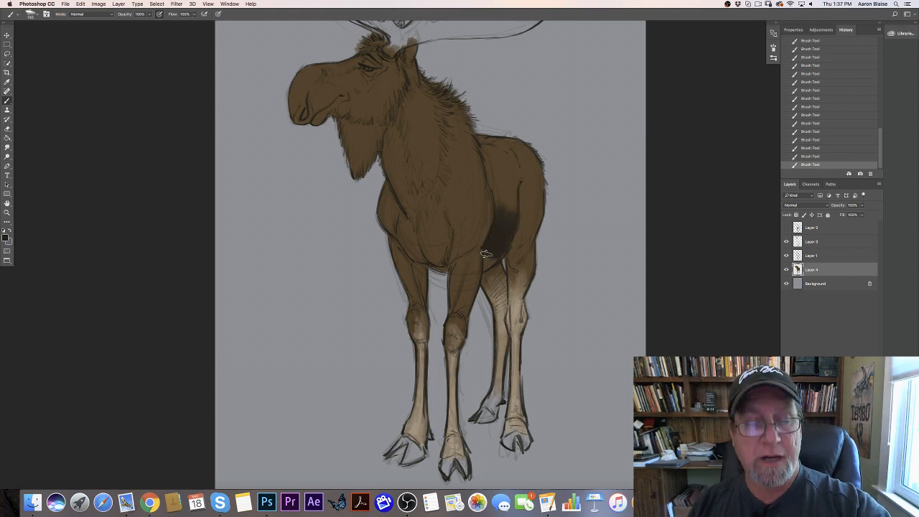
mouse_move(486, 254)
mouse_down()
mouse_move(494, 253)
mouse_move(486, 252)
mouse_move(484, 266)
mouse_up()
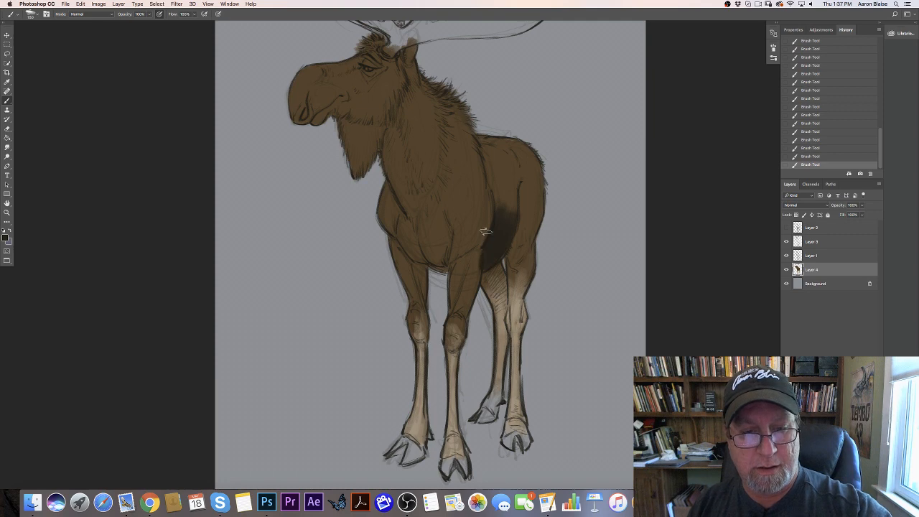
Step: Adjust the foreground colour to a slightly lighter dark grey-brown and extend the shading up the flank and onto the near hind thigh
click(6, 238)
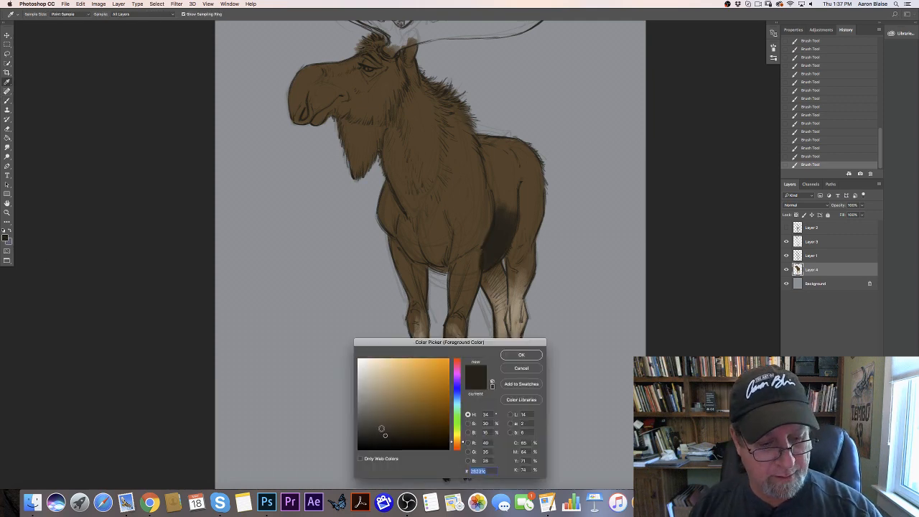
click(382, 427)
click(516, 355)
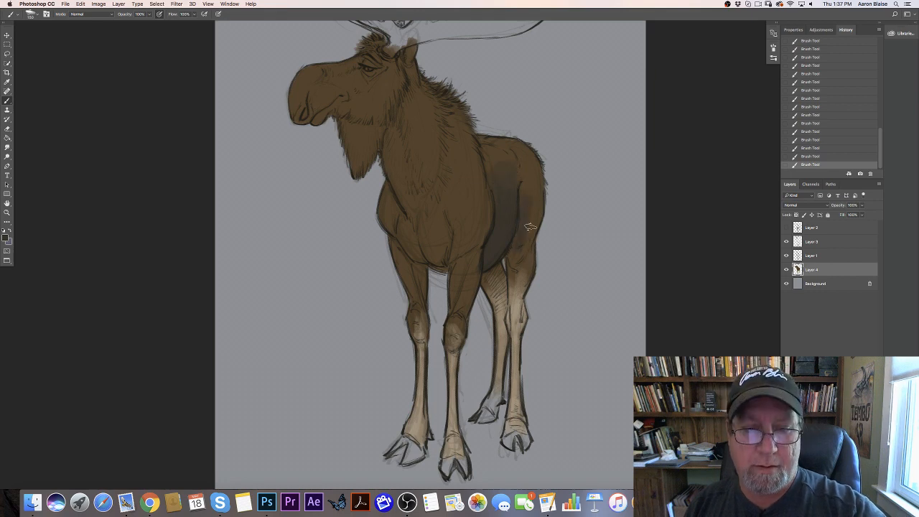
click(5, 237)
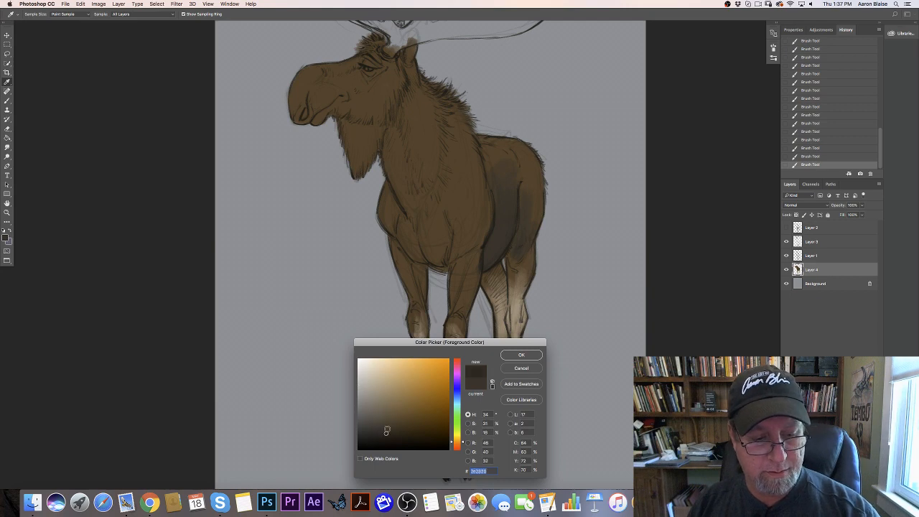
click(521, 354)
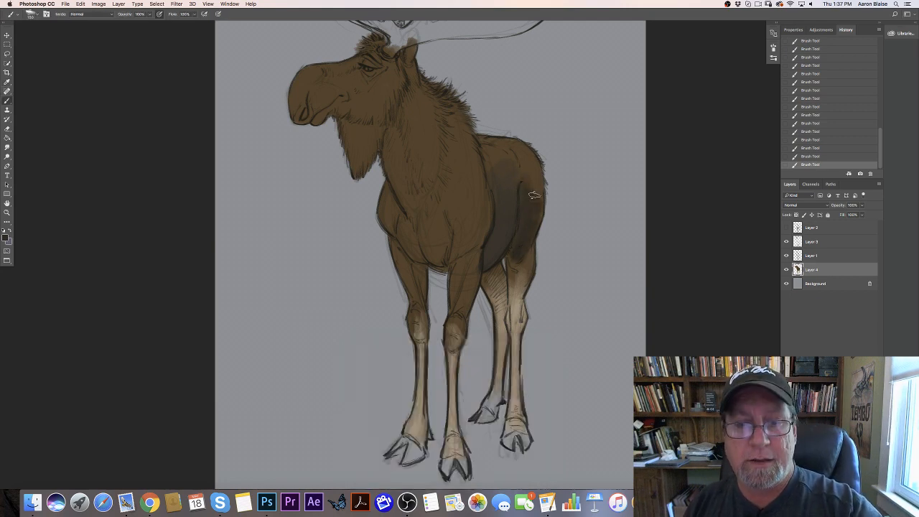
Step: Lock the transparent pixels of Layer 4 and blend the dark brown down the near hind thigh into the tan lower leg
click(796, 216)
drag(529, 272, 518, 257)
drag(513, 260, 521, 265)
drag(520, 262, 511, 287)
drag(513, 279, 518, 294)
drag(512, 277, 513, 299)
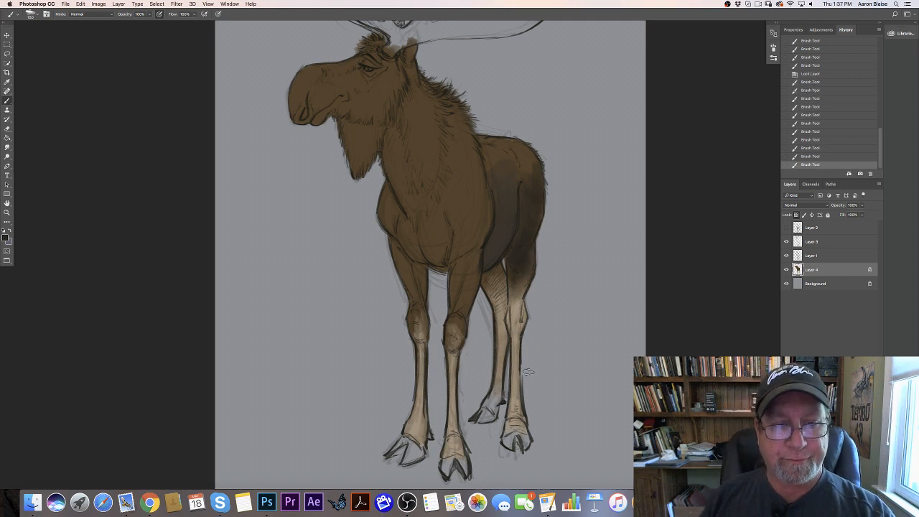
drag(515, 255, 514, 304)
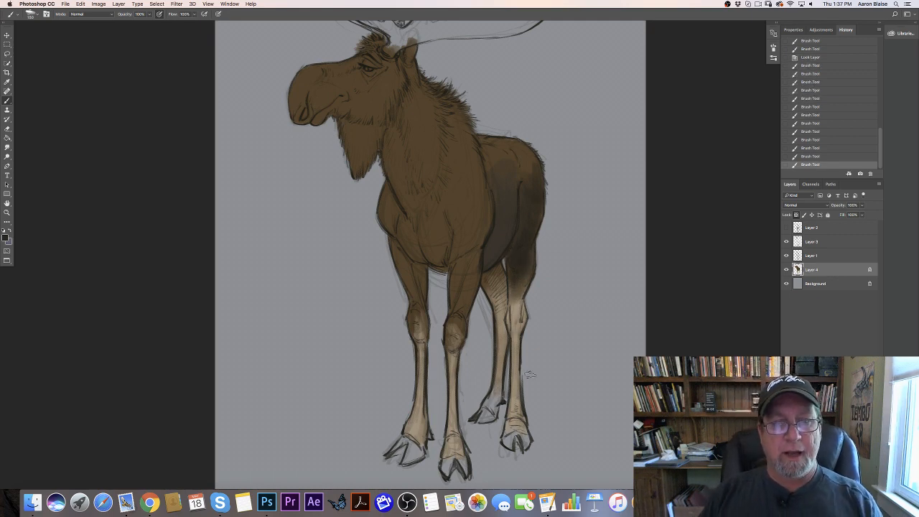
drag(482, 225, 386, 212)
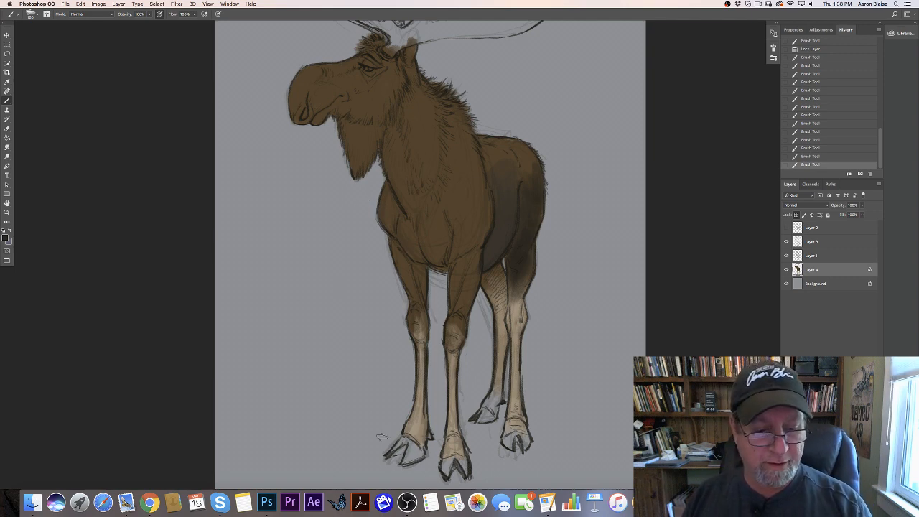
drag(349, 424, 427, 478)
drag(364, 451, 395, 467)
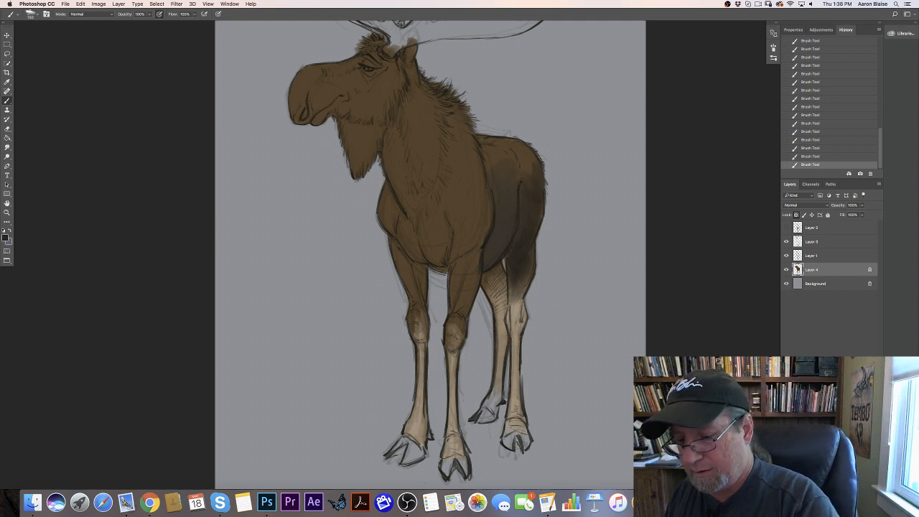
Step: Demonstrate long, sweeping parallel brush strokes on a temporary layer beside and across the moose, and delete that layer
click(860, 485)
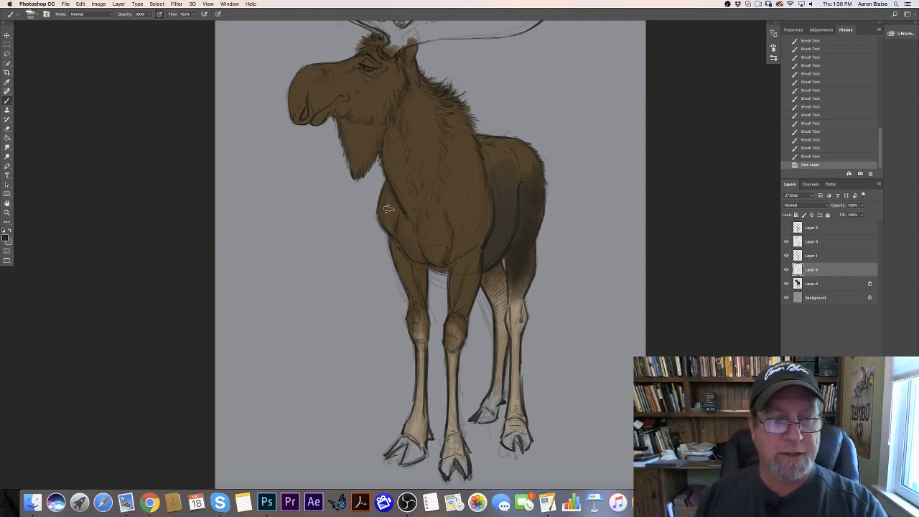
drag(180, 304, 166, 224)
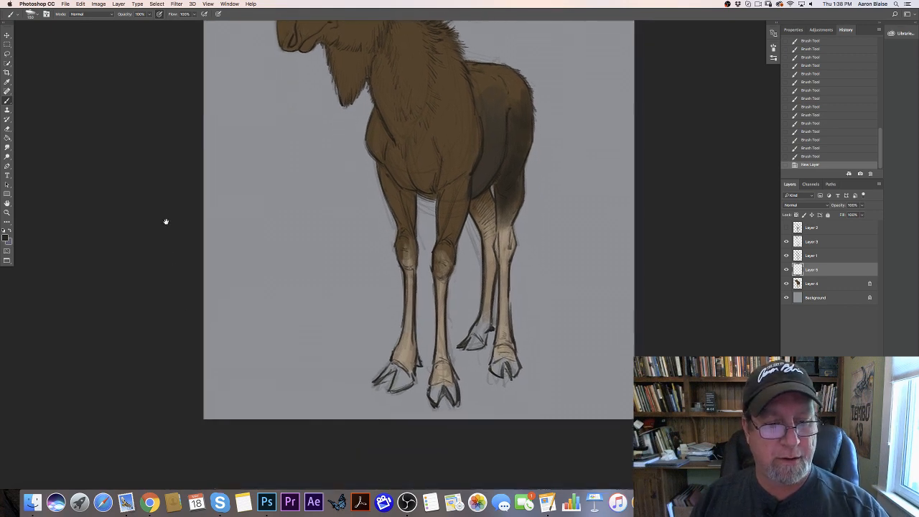
drag(422, 411, 255, 349)
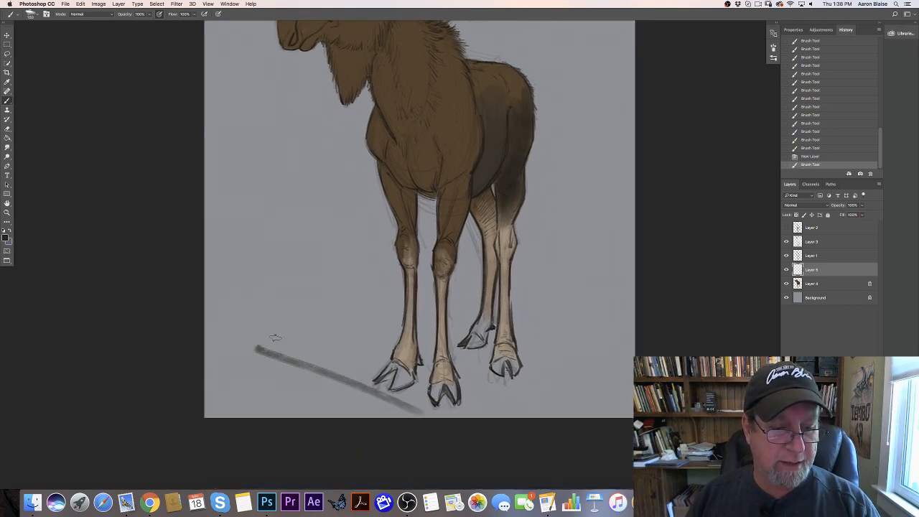
drag(372, 253, 275, 240)
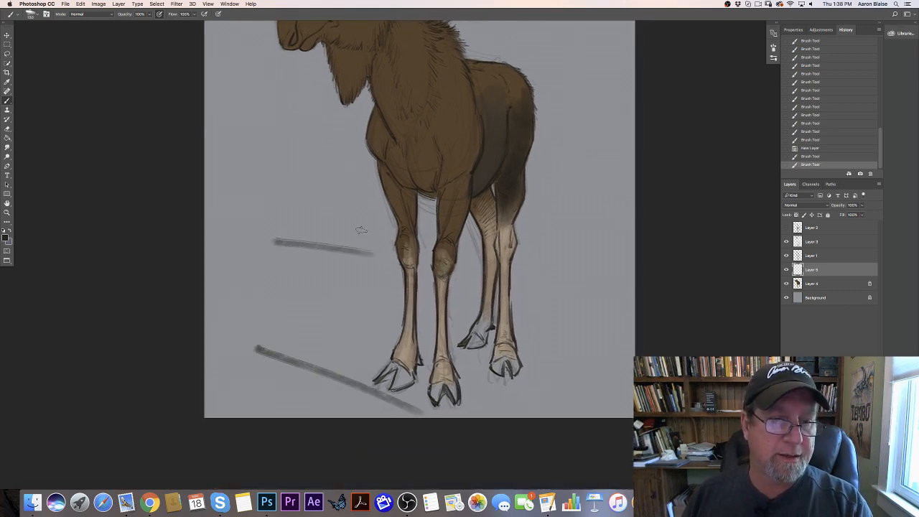
drag(457, 280, 247, 237)
drag(444, 192, 273, 165)
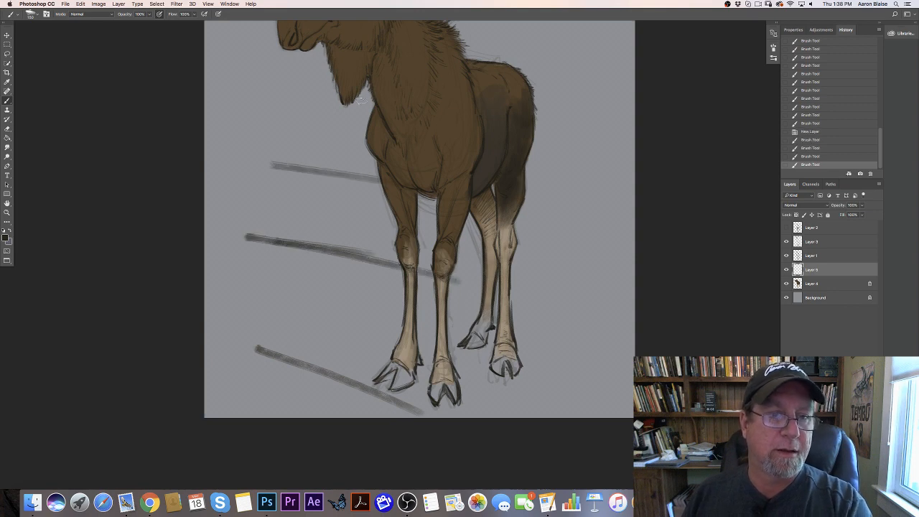
drag(387, 106, 245, 84)
drag(415, 63, 260, 42)
drag(446, 142, 257, 99)
drag(457, 192, 249, 157)
drag(428, 265, 242, 229)
drag(429, 406, 257, 334)
drag(424, 281, 260, 228)
drag(381, 184, 288, 165)
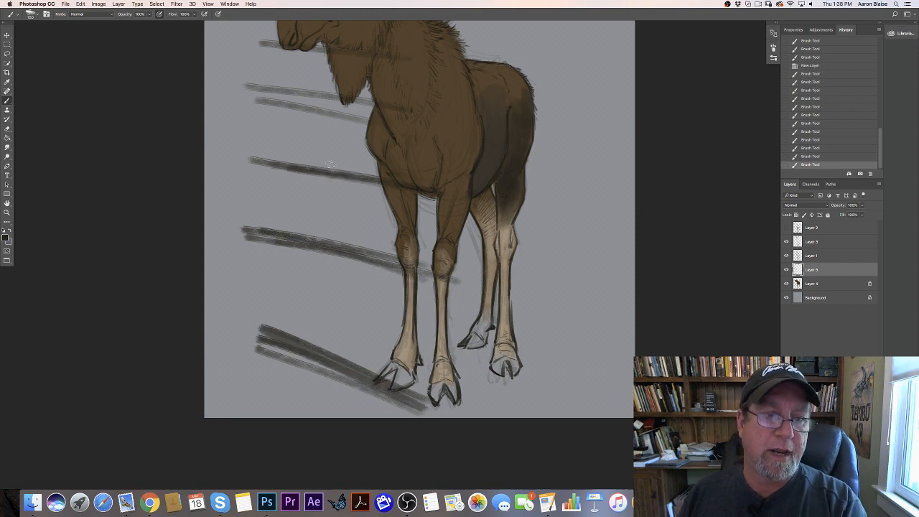
drag(379, 173, 299, 156)
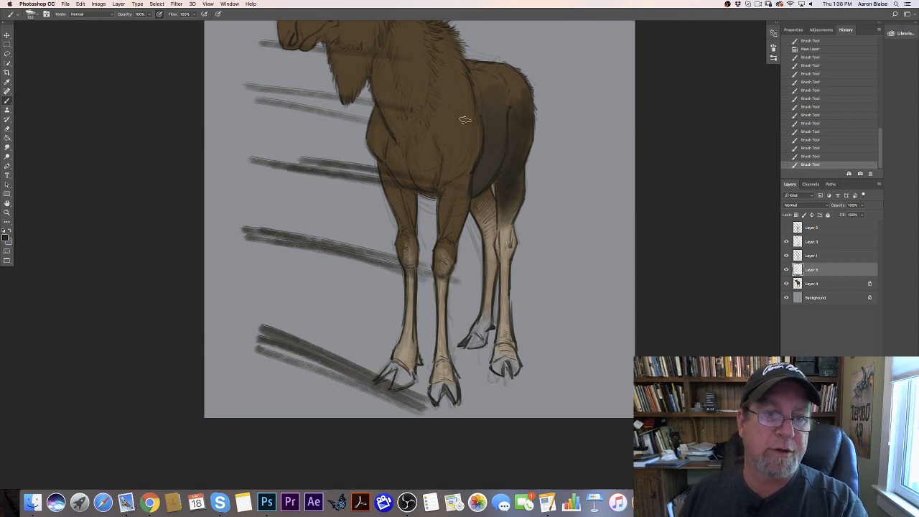
drag(416, 111, 285, 95)
scroll(127, 280, up, 5)
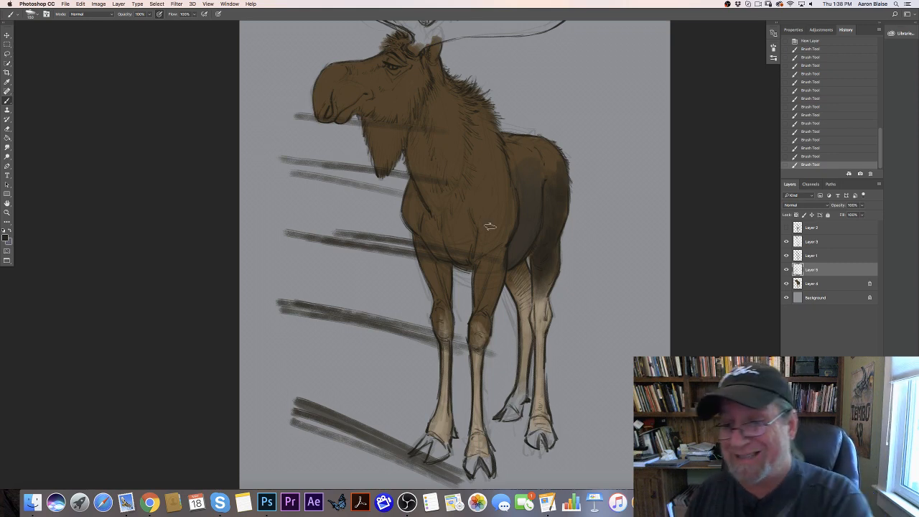
key(Delete)
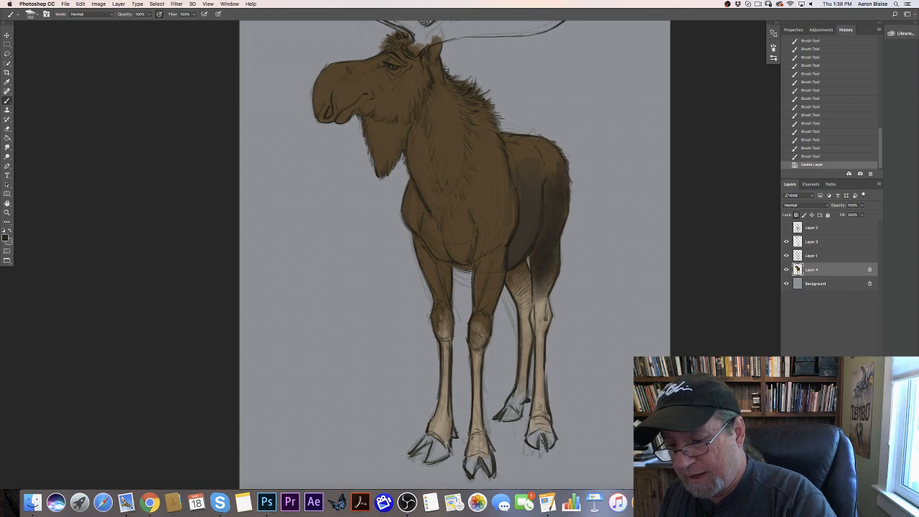
Step: Add a new layer above Layer 4 and lightly erase line work on Layer 3 at the top of the near front leg
key(alt+shift+super+n)
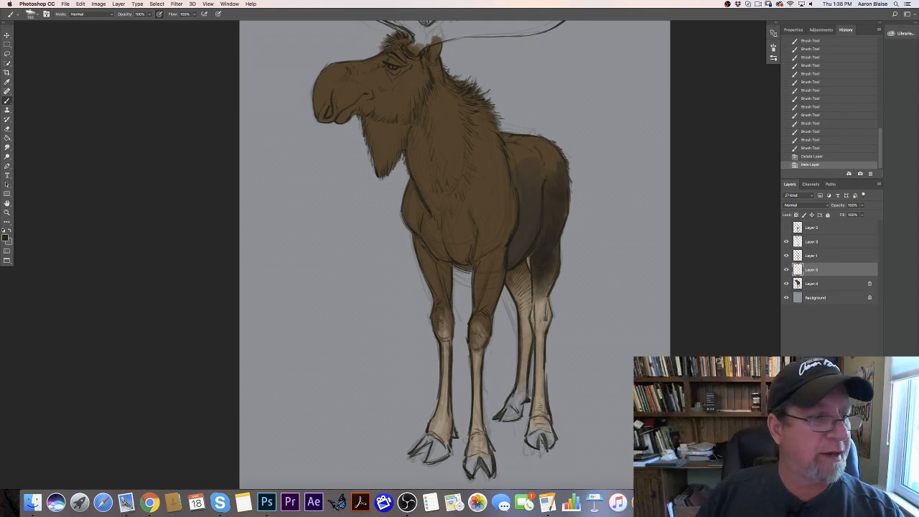
click(499, 241)
click(809, 243)
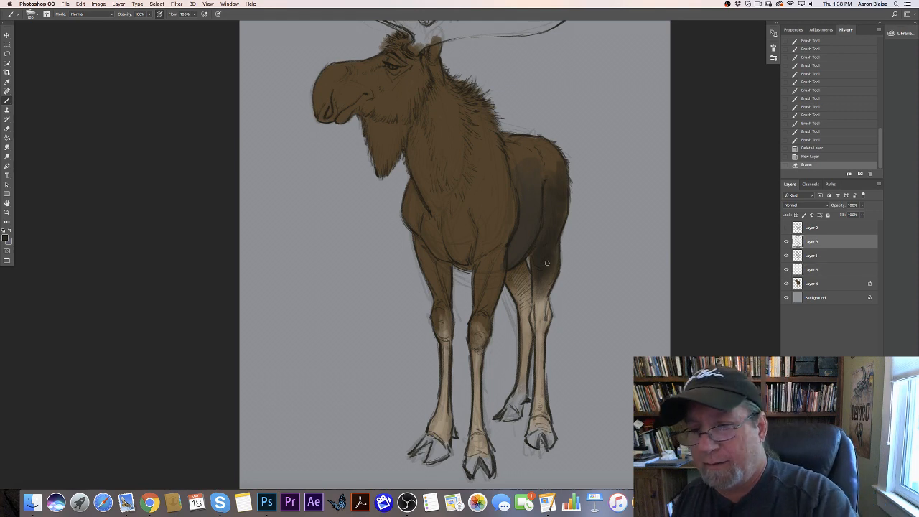
click(491, 246)
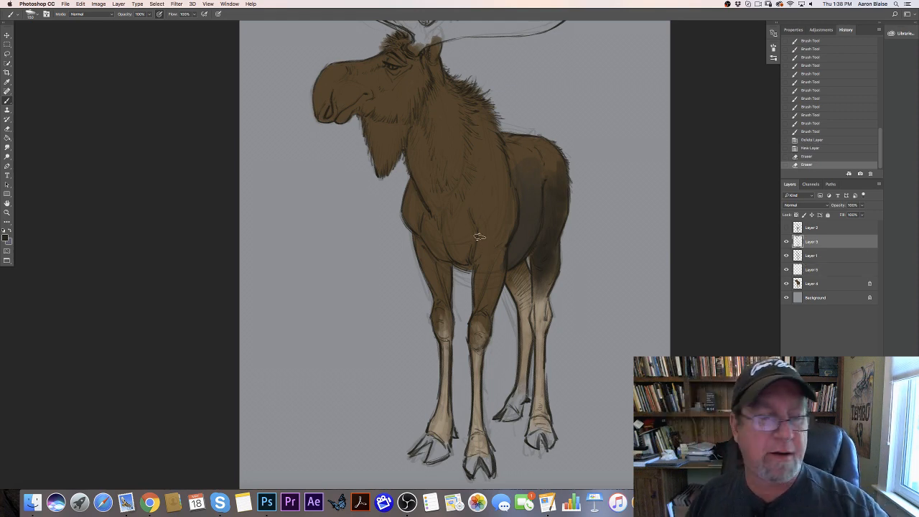
Step: Switch to a smaller brush preset with pressure-controlled size and touch up the lines at the top of the near front leg on Layer 3
click(31, 14)
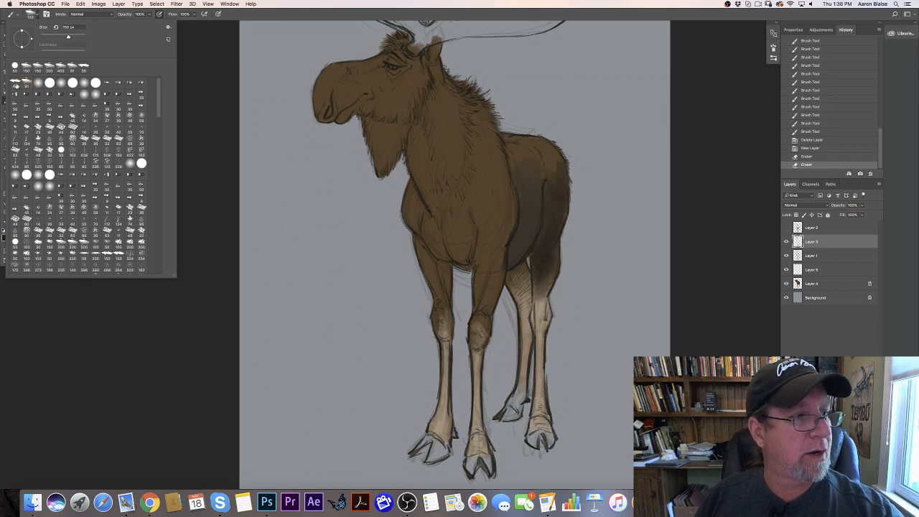
click(16, 84)
click(198, 257)
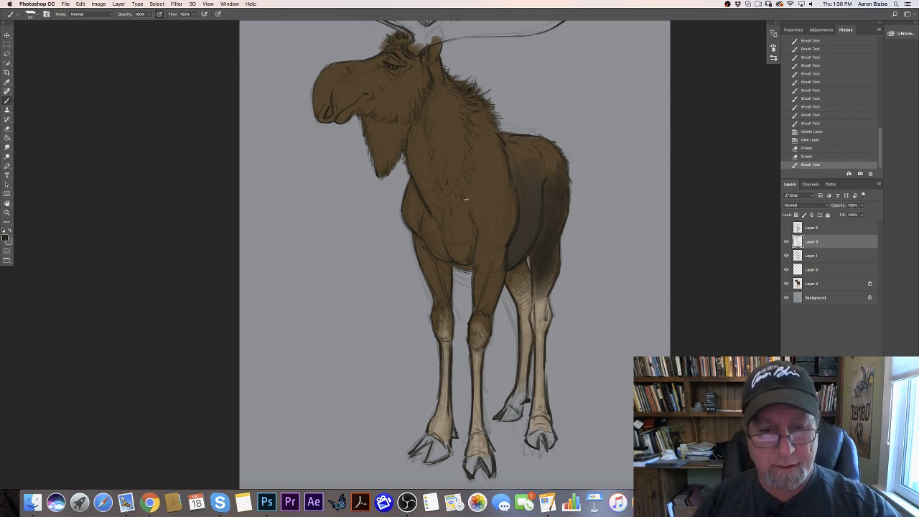
click(489, 247)
click(488, 248)
click(485, 252)
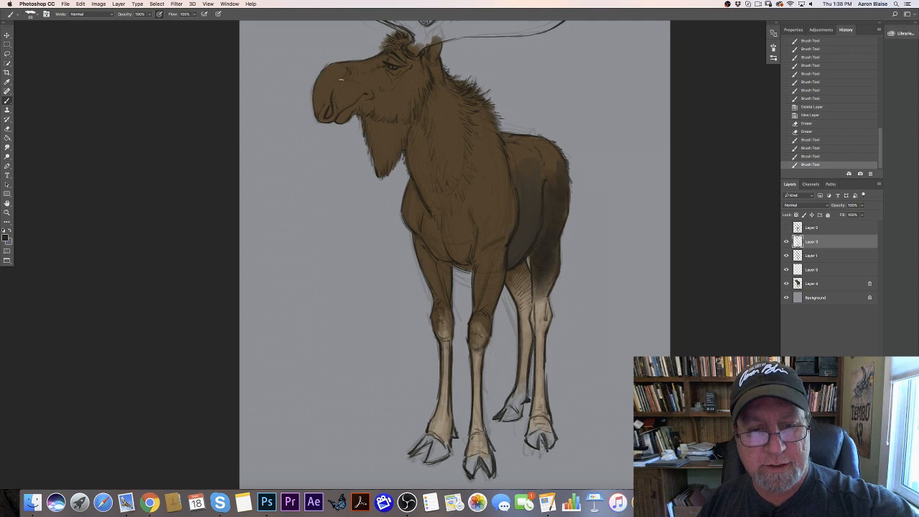
click(218, 15)
click(490, 243)
click(488, 245)
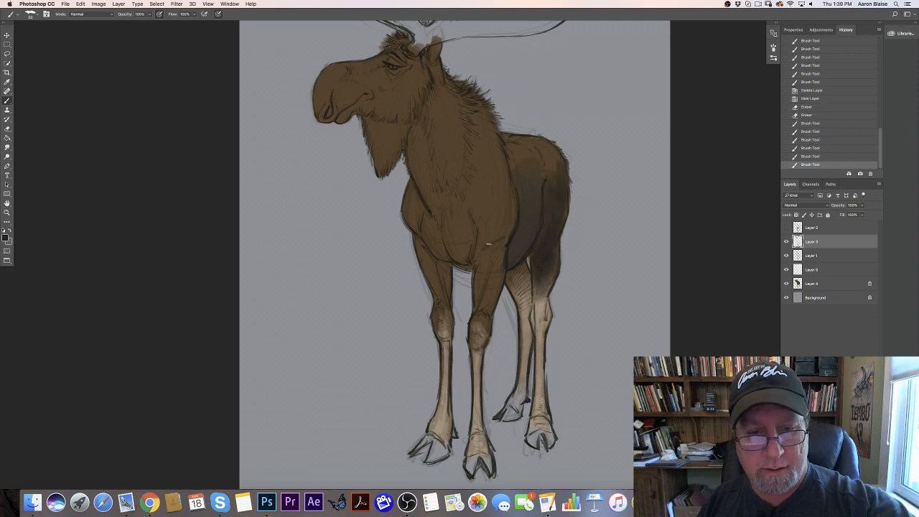
Step: Set the brush colour to a near-black brown (RGB 33, 28, 22) and darken the lines above the near front leg on Layer 3
click(5, 237)
click(385, 437)
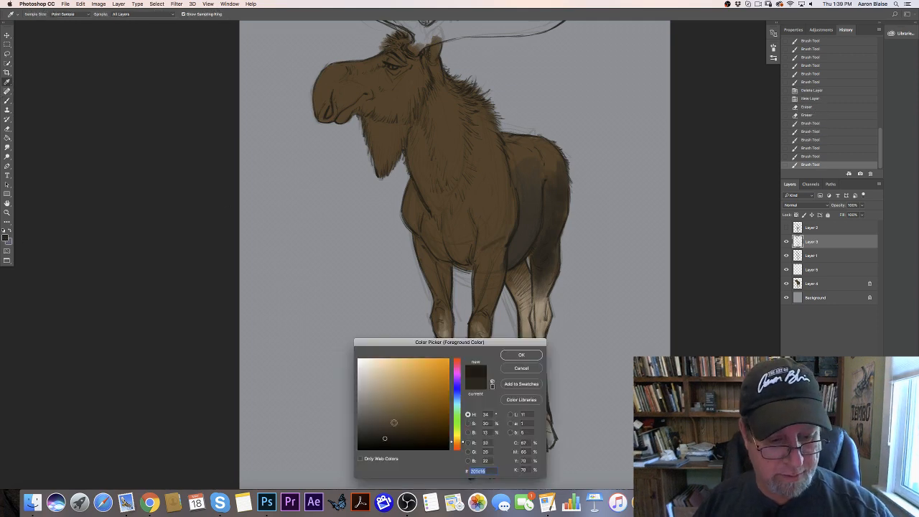
click(519, 355)
click(485, 252)
click(484, 240)
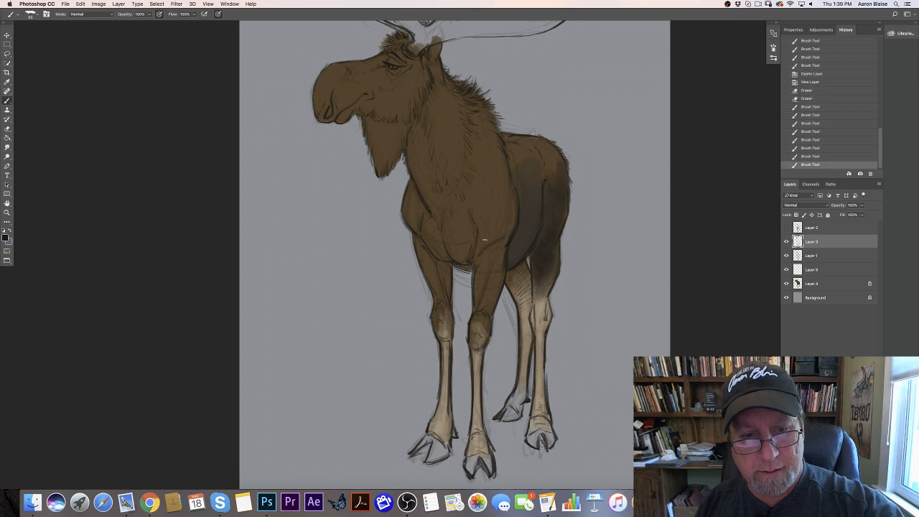
Step: Add short strokes along the near shoulder on Layer 3 and lightly erase line work from the shoulder down to the chest
drag(501, 185, 498, 191)
drag(502, 183, 499, 190)
drag(503, 181, 495, 193)
drag(493, 191, 484, 206)
drag(486, 197, 486, 202)
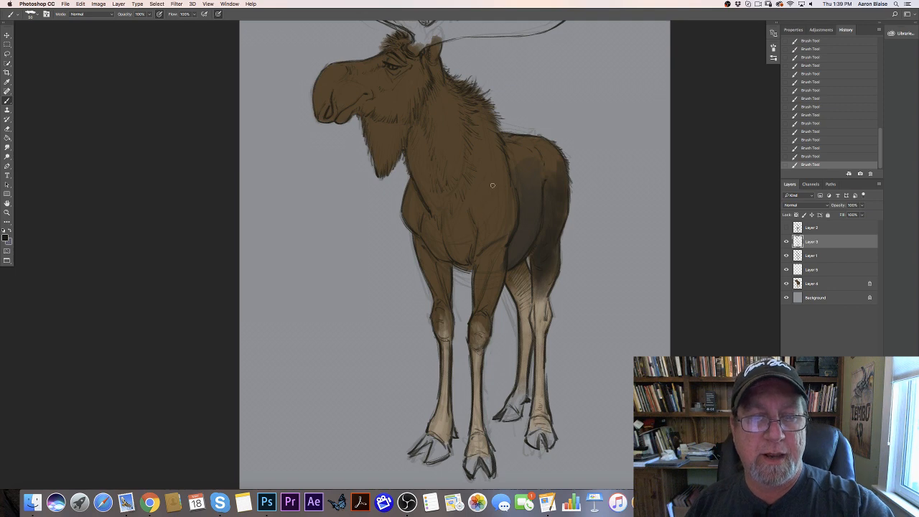
key(e)
drag(483, 195, 464, 233)
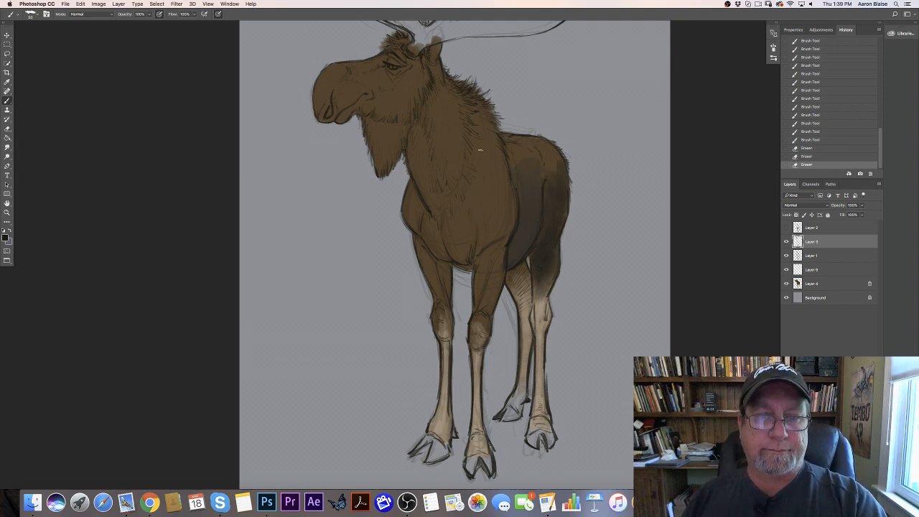
Step: Redraw the neck contour down into the chest on Layer 3 and extend a slanted guide line outward from the far front hoof
mouse_move(475, 169)
mouse_down()
mouse_move(464, 204)
mouse_move(470, 229)
mouse_up()
drag(467, 208, 467, 230)
drag(464, 187, 474, 226)
mouse_move(426, 204)
mouse_down()
mouse_move(431, 218)
mouse_move(474, 227)
mouse_up()
drag(467, 215, 444, 251)
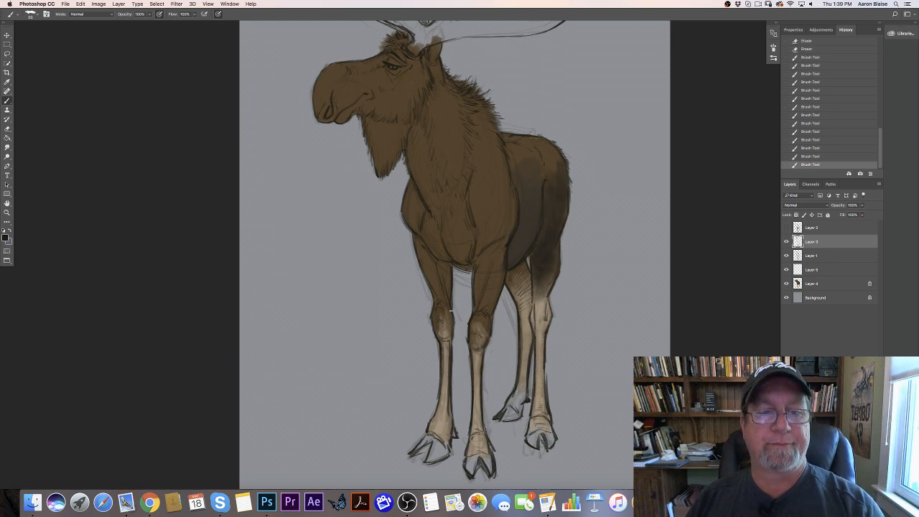
drag(466, 180, 467, 192)
drag(470, 172, 466, 186)
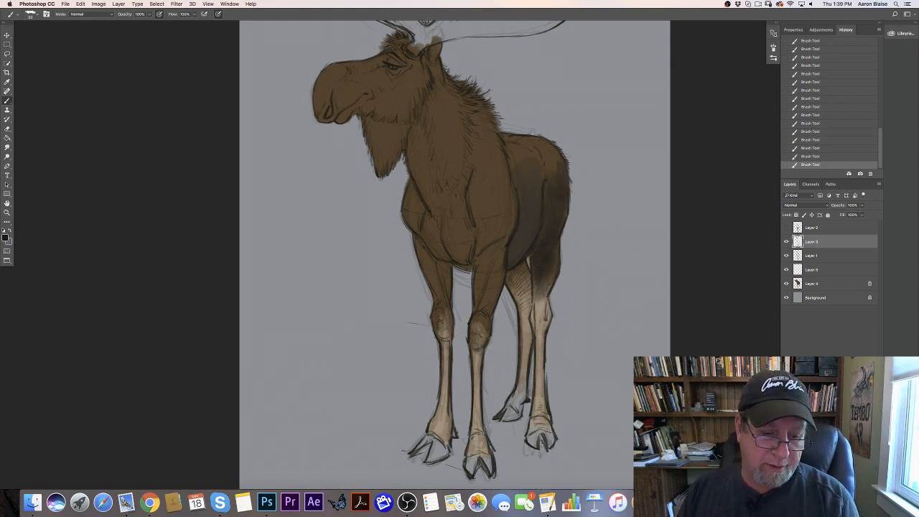
drag(409, 453, 385, 444)
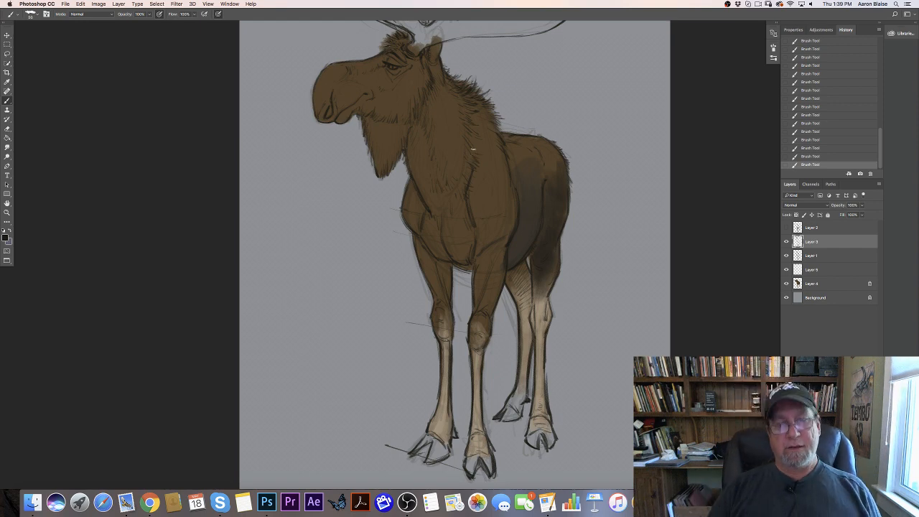
Step: Lightly erase the lower end of the neck line where it runs into the chest on Layer 3
key(super+minus)
key(super+minus)
key(super+plus)
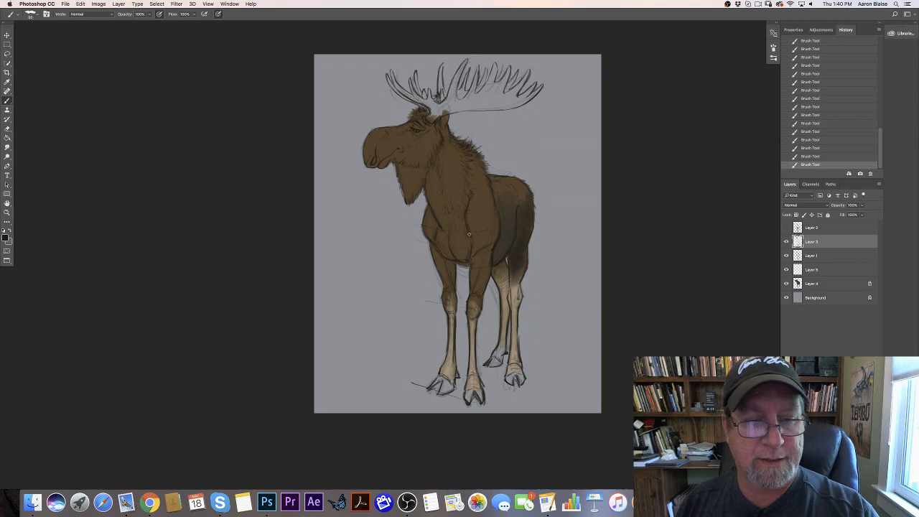
drag(469, 234, 470, 240)
drag(469, 234, 470, 241)
drag(470, 234, 471, 241)
drag(470, 236, 472, 242)
drag(471, 236, 467, 246)
drag(467, 246, 466, 250)
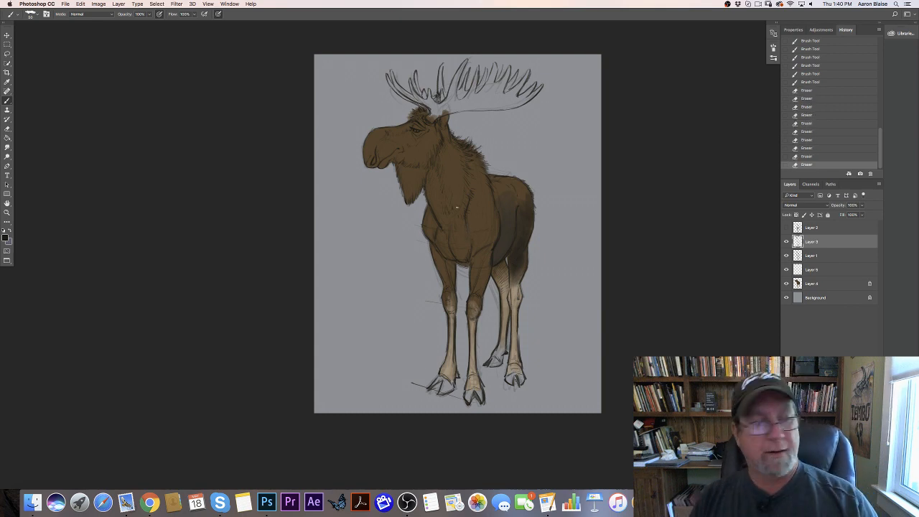
Step: Sample the dark belly brown (RGB 59, 52, 43) and paint it down the outer edge of the near front leg's top on Layer 4
click(5, 238)
click(499, 248)
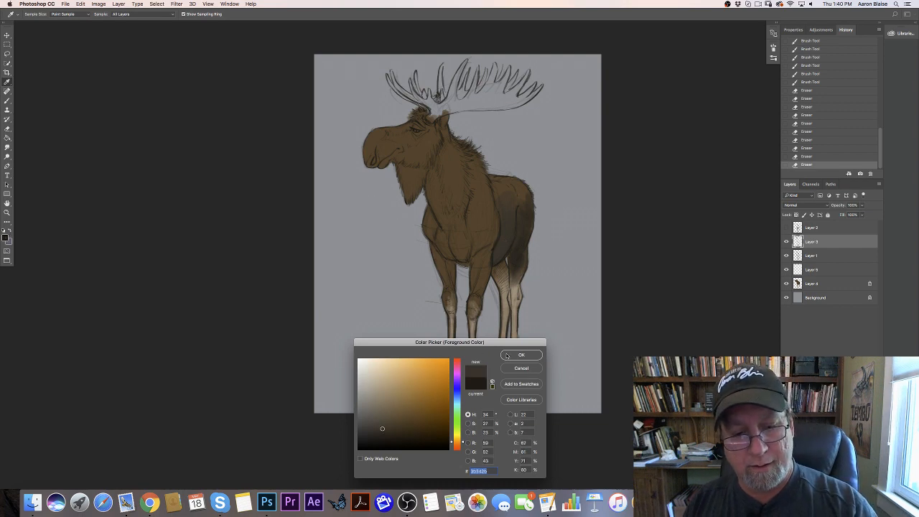
click(507, 355)
click(808, 283)
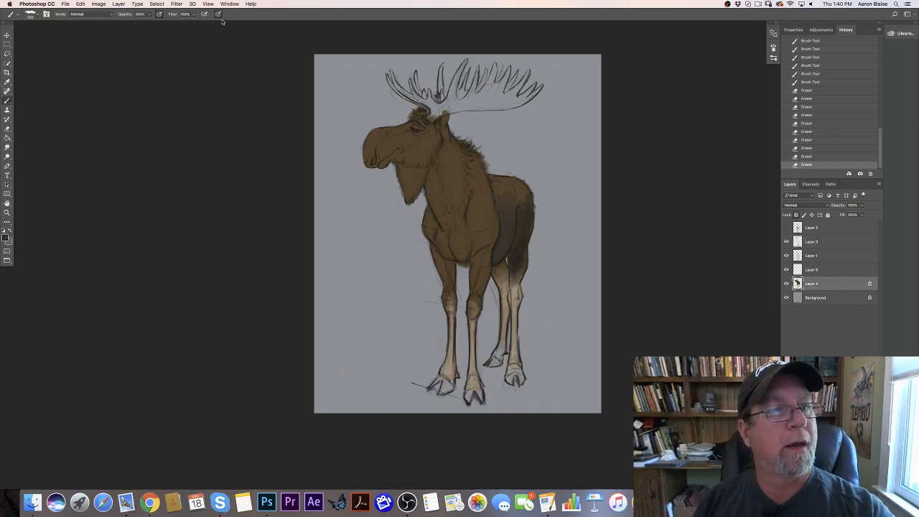
drag(496, 229, 488, 253)
drag(487, 254, 488, 255)
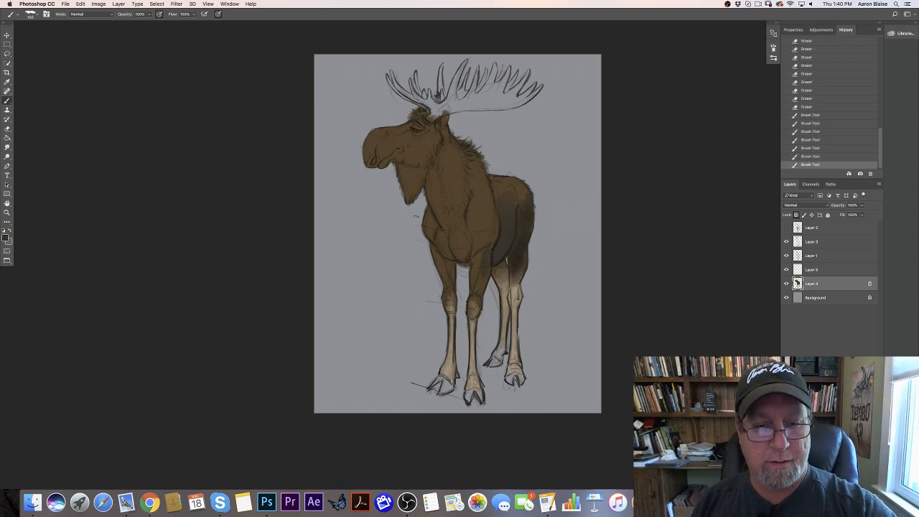
Step: Darken the brush colour to RGB 47, 41, 33 and shade the upper near front leg on Layer 4
click(9, 237)
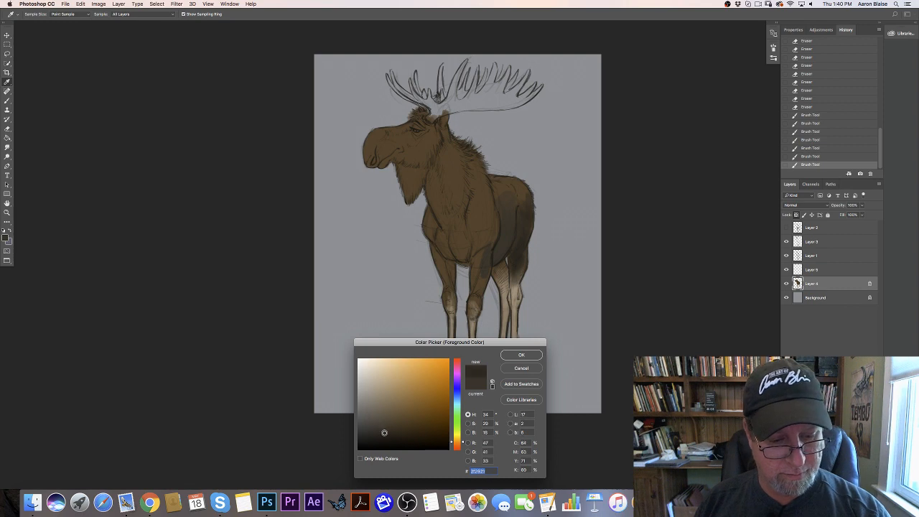
click(509, 356)
click(485, 279)
click(484, 280)
click(484, 280)
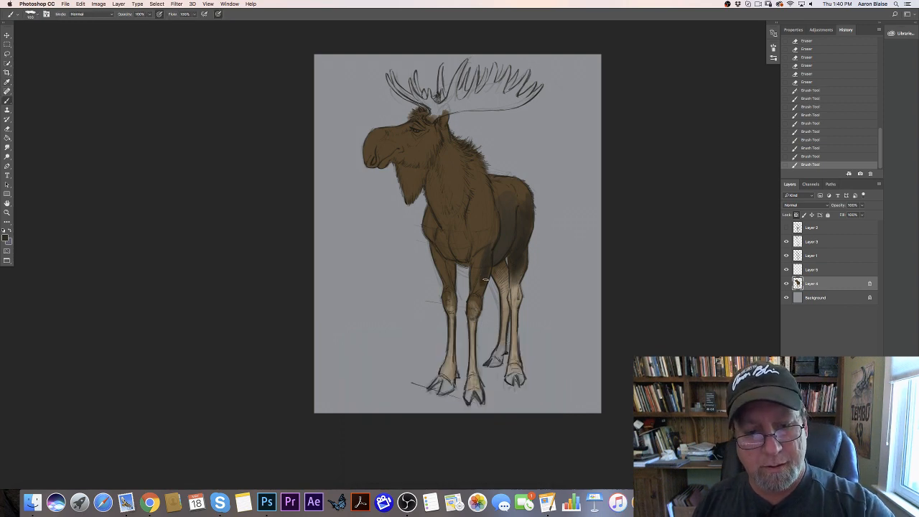
click(487, 262)
click(482, 260)
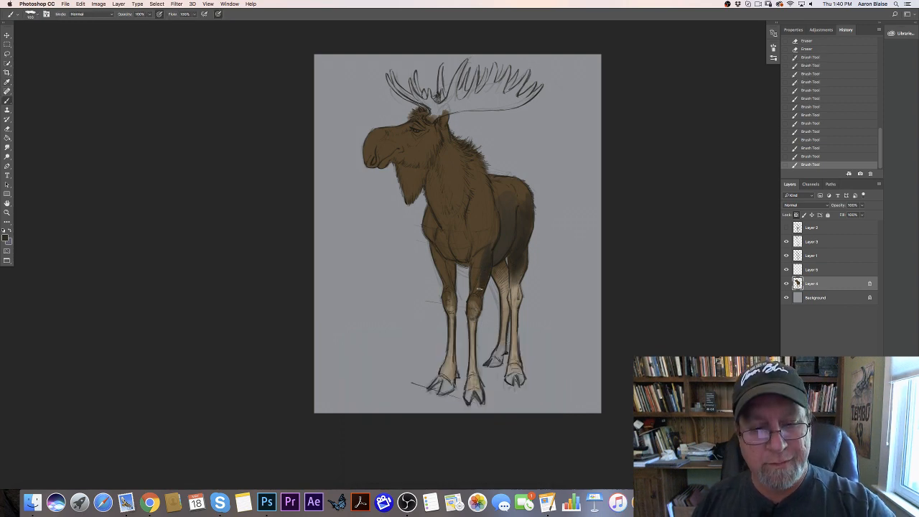
drag(479, 282, 474, 278)
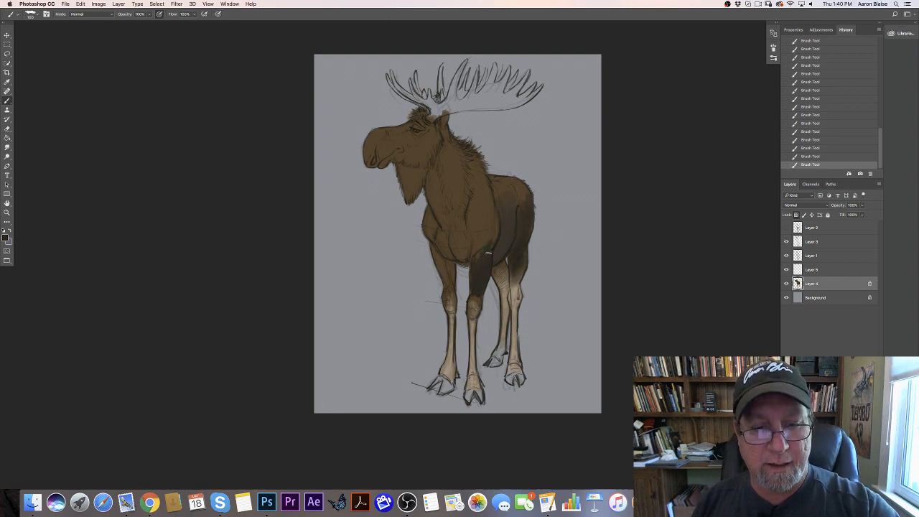
Step: Enlarge the brush to 150 and 175 px and paint dark brown over the front legs, shoulder, chest and neck on Layer 4
click(46, 13)
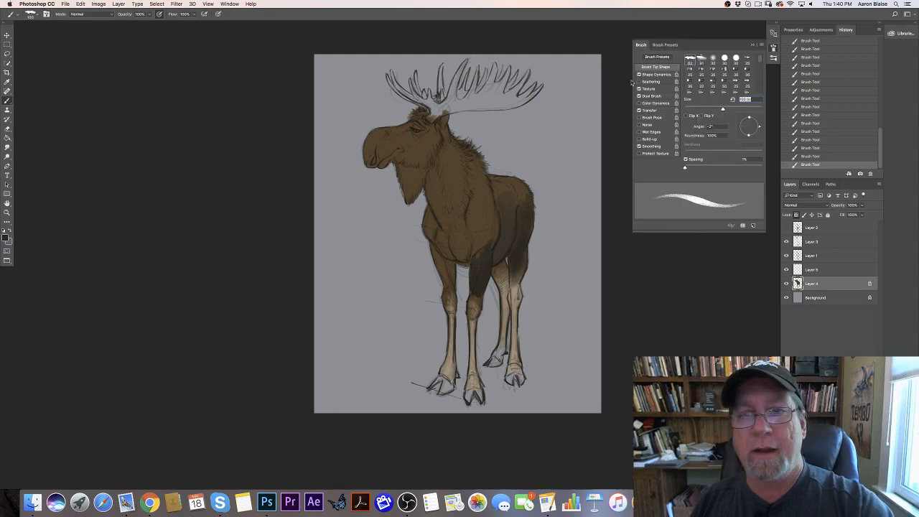
click(641, 45)
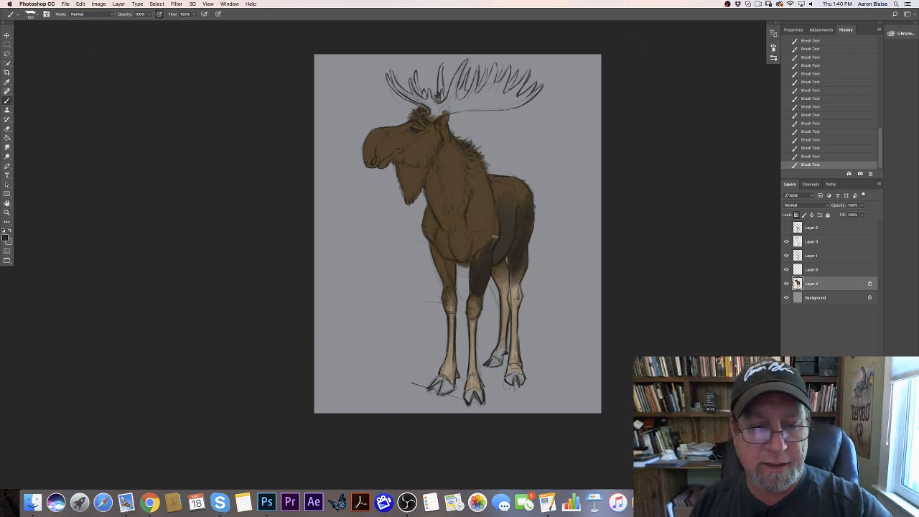
key(bracketright)
mouse_move(482, 244)
mouse_down()
mouse_move(478, 258)
mouse_move(475, 241)
mouse_up()
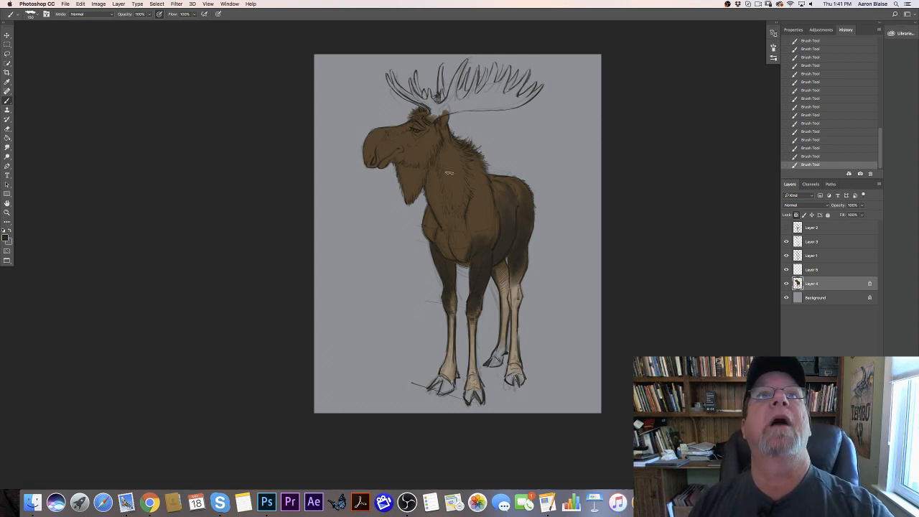
key(bracketright)
mouse_move(446, 149)
mouse_down()
mouse_move(445, 197)
mouse_move(459, 193)
mouse_move(457, 142)
mouse_move(453, 176)
mouse_move(466, 196)
mouse_move(459, 166)
mouse_move(482, 175)
mouse_move(472, 158)
mouse_move(482, 183)
mouse_move(473, 179)
mouse_move(488, 184)
mouse_move(473, 191)
mouse_move(491, 212)
mouse_move(467, 199)
mouse_move(473, 232)
mouse_move(476, 220)
mouse_move(492, 233)
mouse_move(488, 190)
mouse_up()
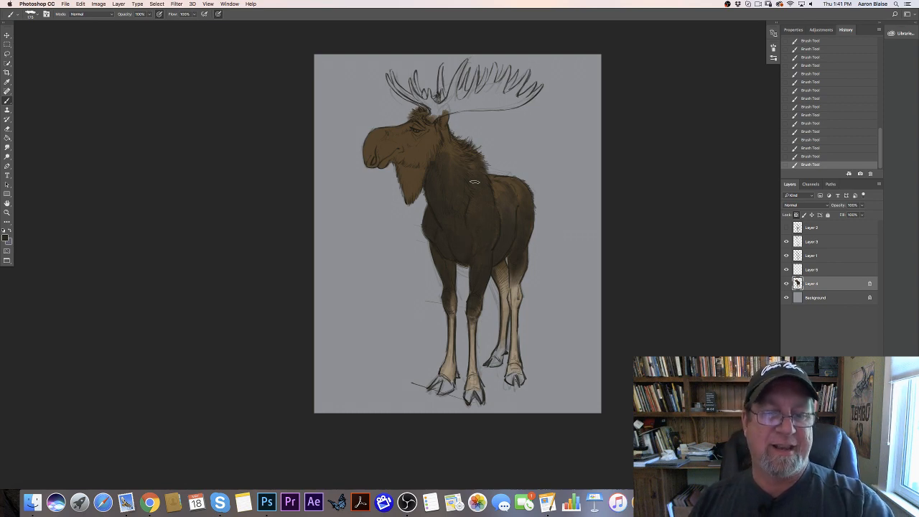
Step: Paint the beard and the underside of the jaw dark brown on Layer 4, reducing the brush size for the finer areas
key(super+equal)
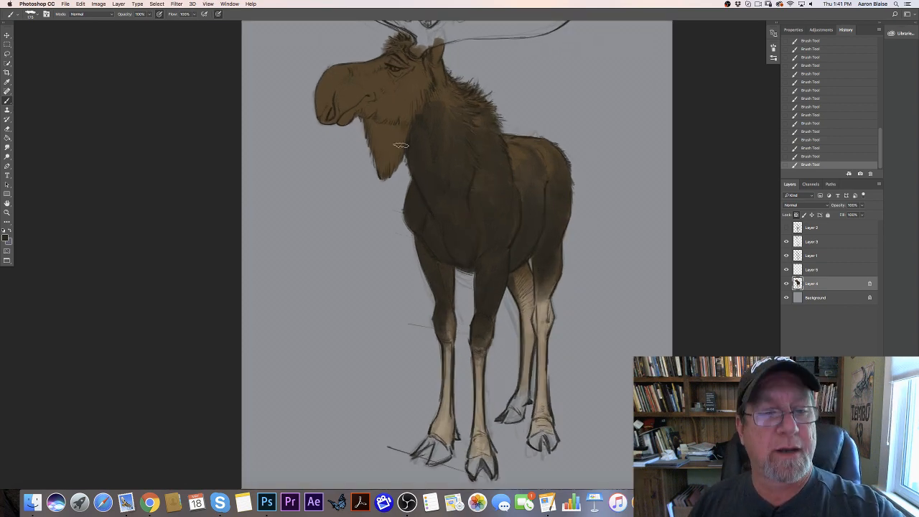
mouse_move(400, 145)
mouse_down()
mouse_move(391, 121)
mouse_move(390, 145)
mouse_move(382, 117)
mouse_move(375, 129)
mouse_move(368, 111)
mouse_move(379, 164)
mouse_move(385, 151)
mouse_move(395, 156)
mouse_move(390, 173)
mouse_move(392, 149)
mouse_up()
key(bracketleft)
key(bracketleft)
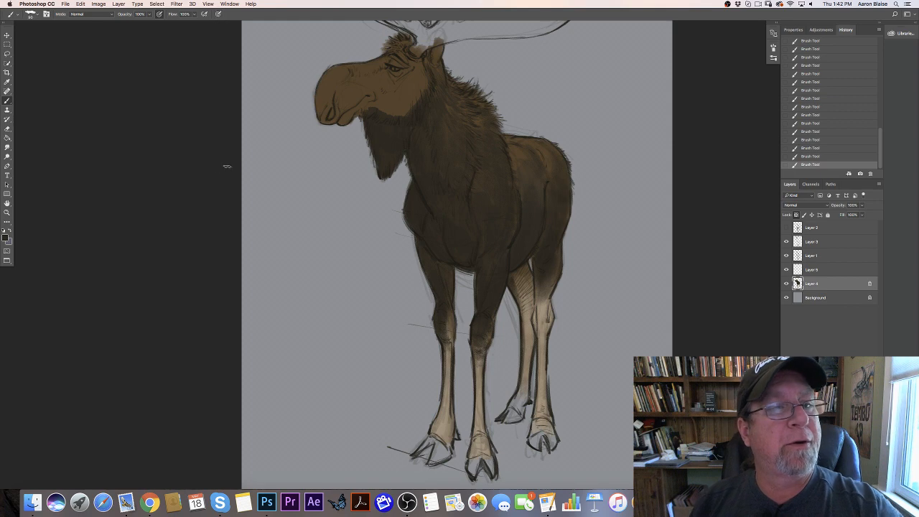
Step: Toggle the brush's Shape Dynamics and shade the cheek, muzzle and eye area dark brown on Layer 4
mouse_move(182, 205)
mouse_down()
mouse_move(245, 281)
mouse_move(268, 289)
mouse_up()
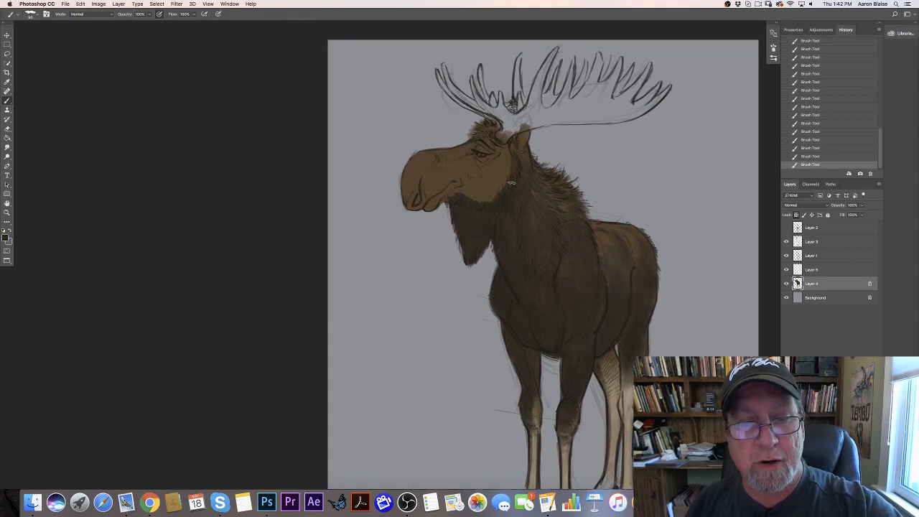
click(46, 14)
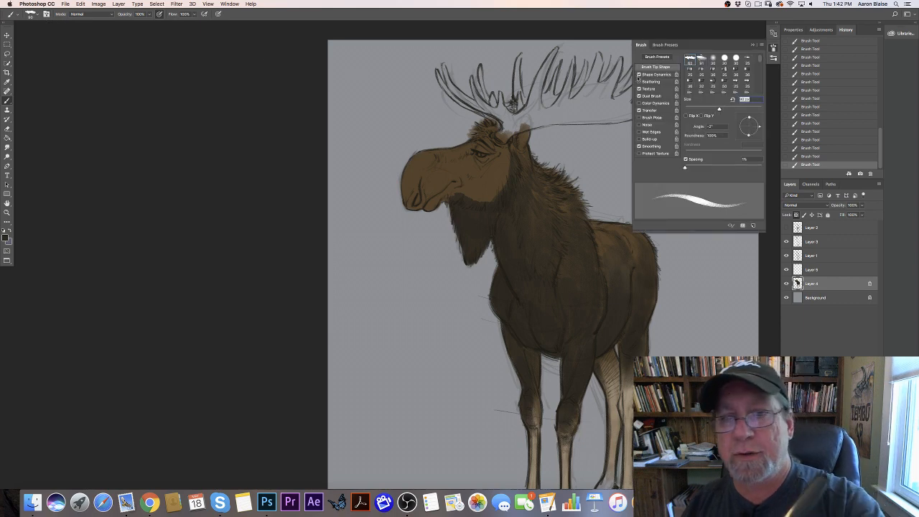
click(638, 75)
click(640, 45)
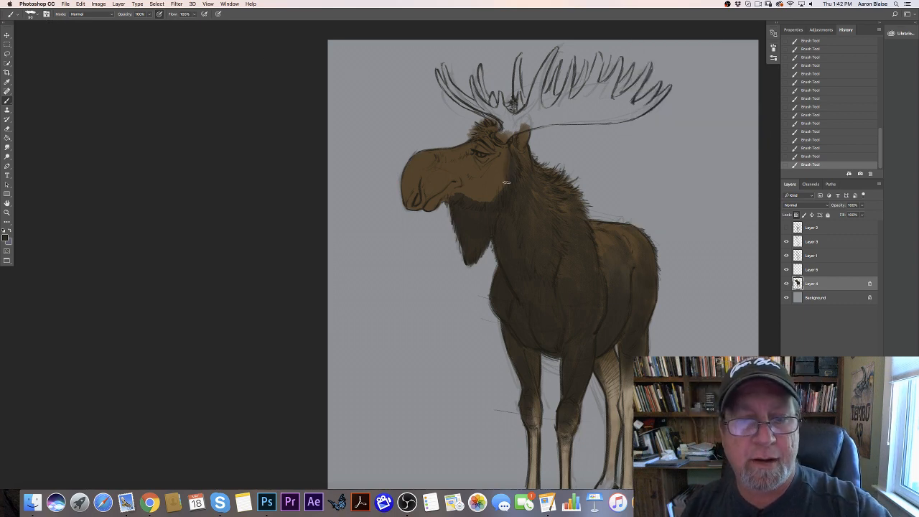
mouse_move(506, 182)
mouse_down()
mouse_move(498, 169)
mouse_move(479, 203)
mouse_move(480, 179)
mouse_move(445, 204)
mouse_up()
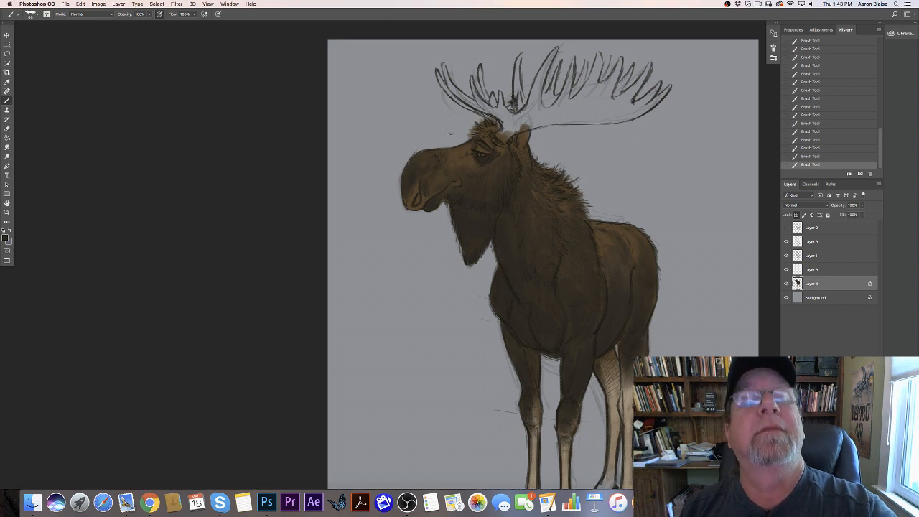
Step: Set the brush colour to a warm mid brown (RGB 141, 94, 50) and paint lighter accents around the nostril on Layer 4
click(6, 237)
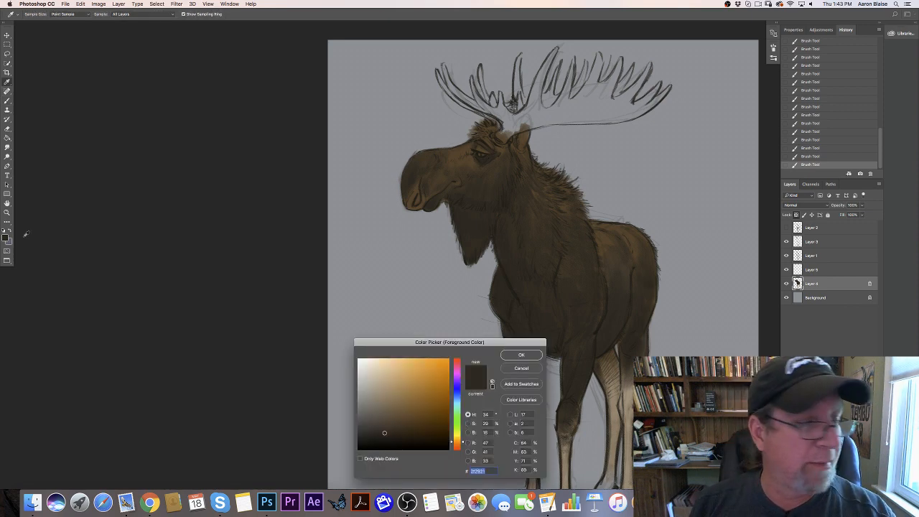
click(466, 155)
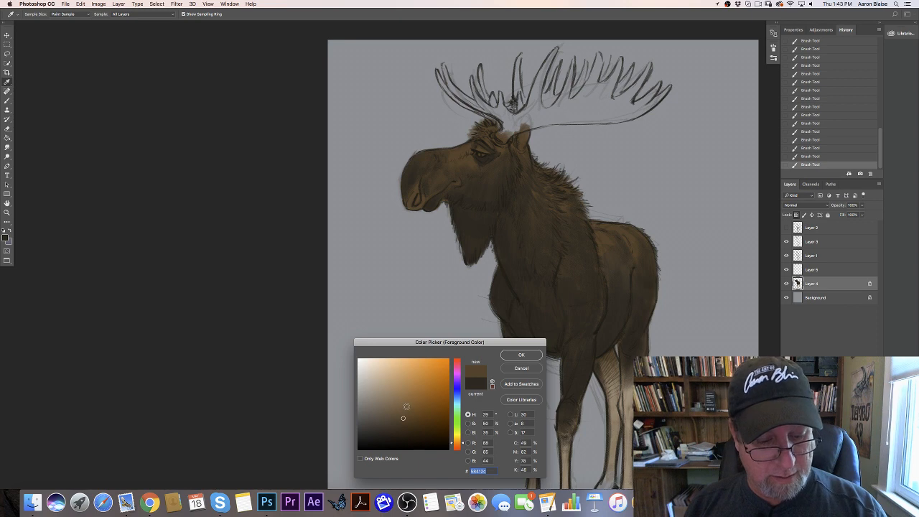
click(507, 356)
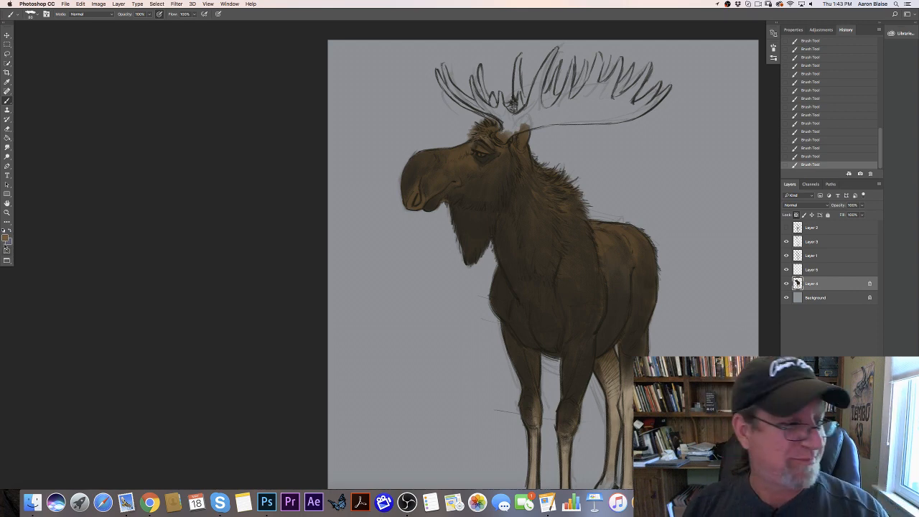
click(6, 237)
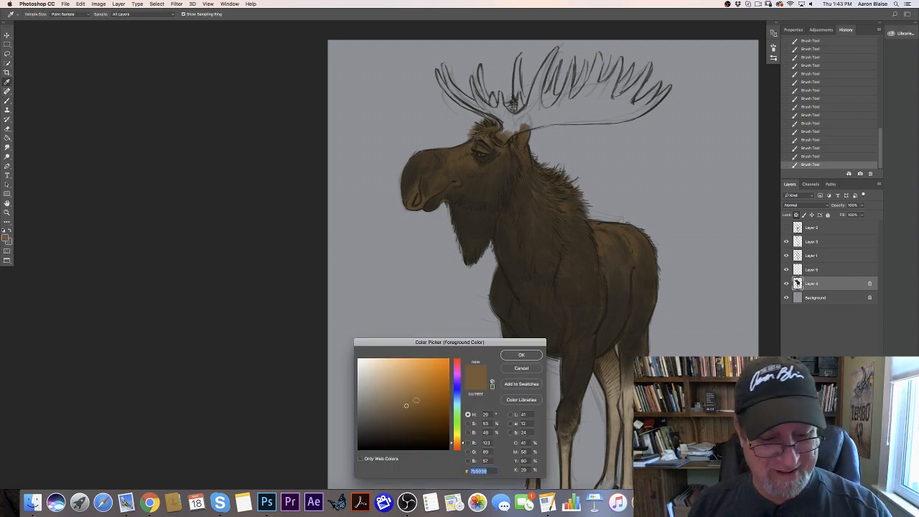
click(506, 356)
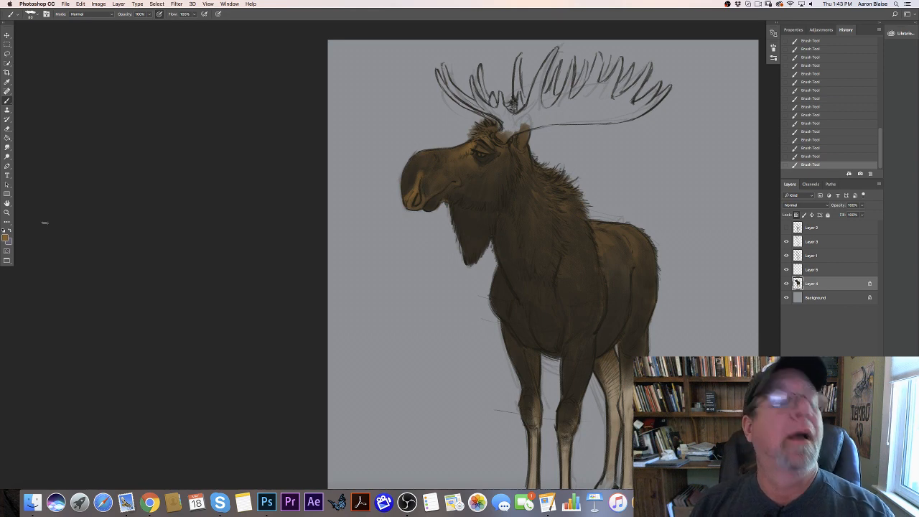
Step: Set the brush colour to a pale tan (RGB 213, 187, 163) and paint highlights around the nostril on Layer 4
click(7, 235)
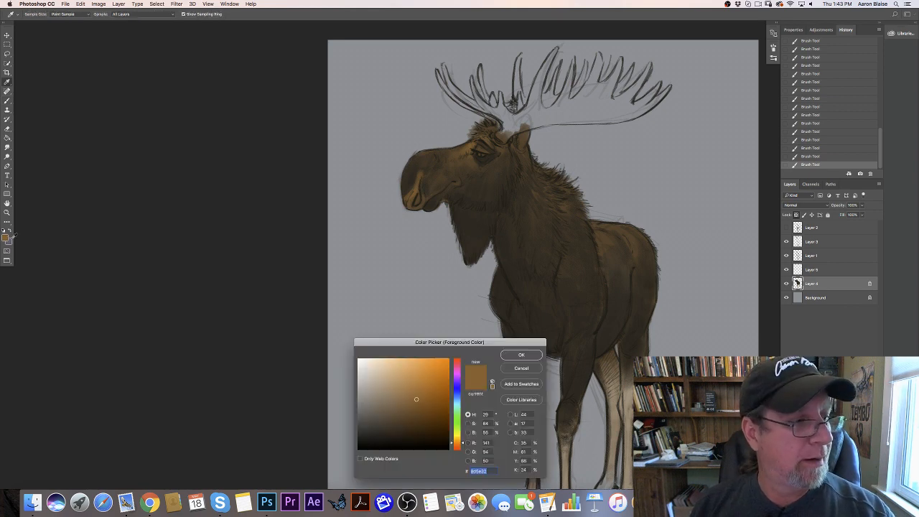
click(380, 372)
click(505, 356)
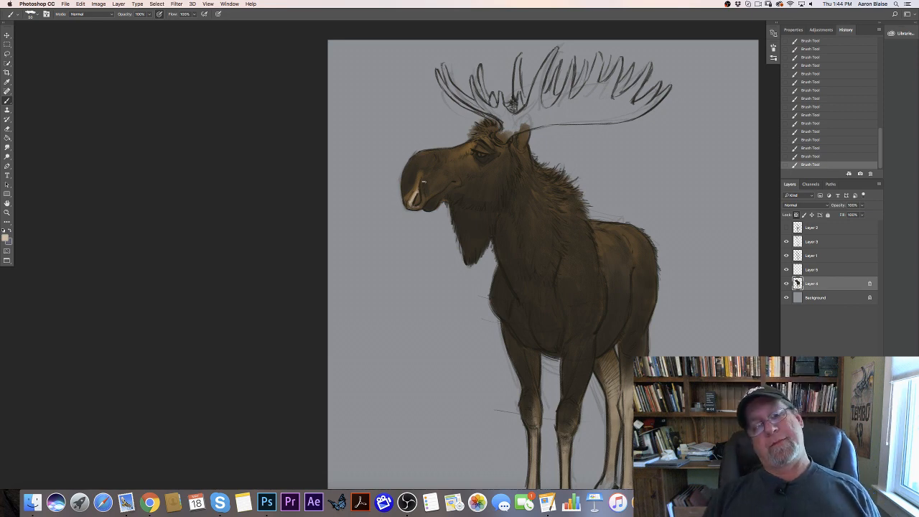
Step: Sample a dark brown (RGB 47, 41, 33) from the moose's chest as the brush colour
click(7, 239)
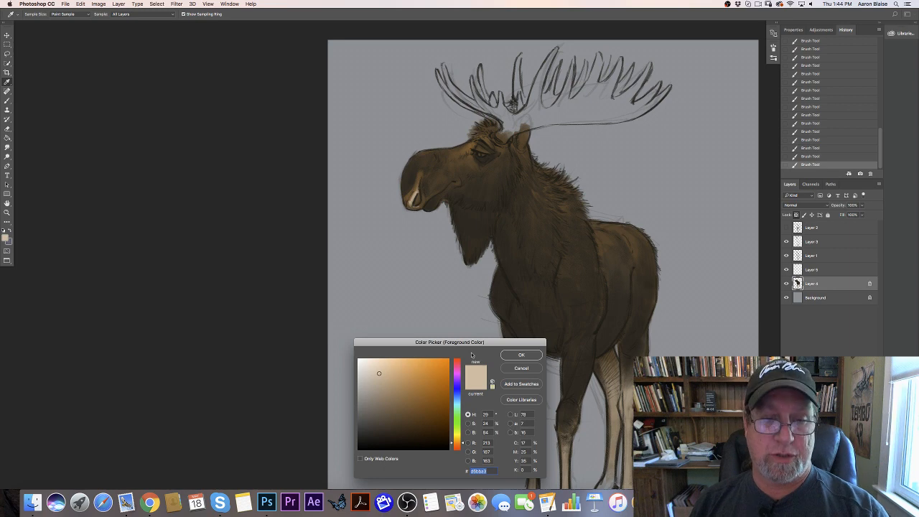
click(515, 371)
click(5, 238)
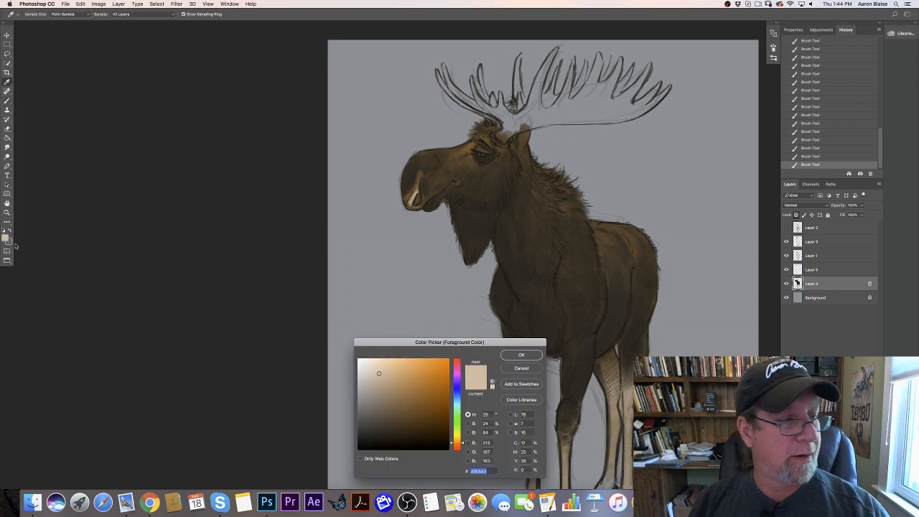
click(513, 272)
key(Return)
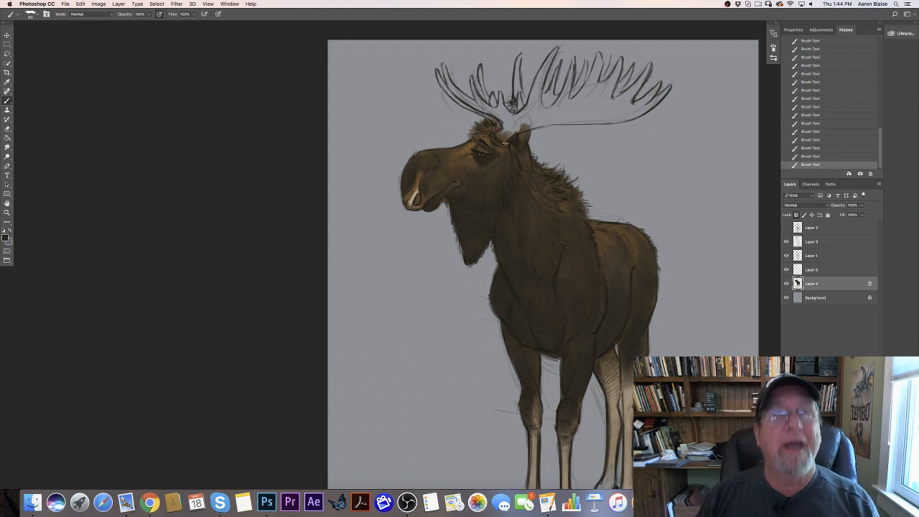
Step: Set the brush colour to a muted tan and unlock the transparent pixels of Layer 4
click(6, 238)
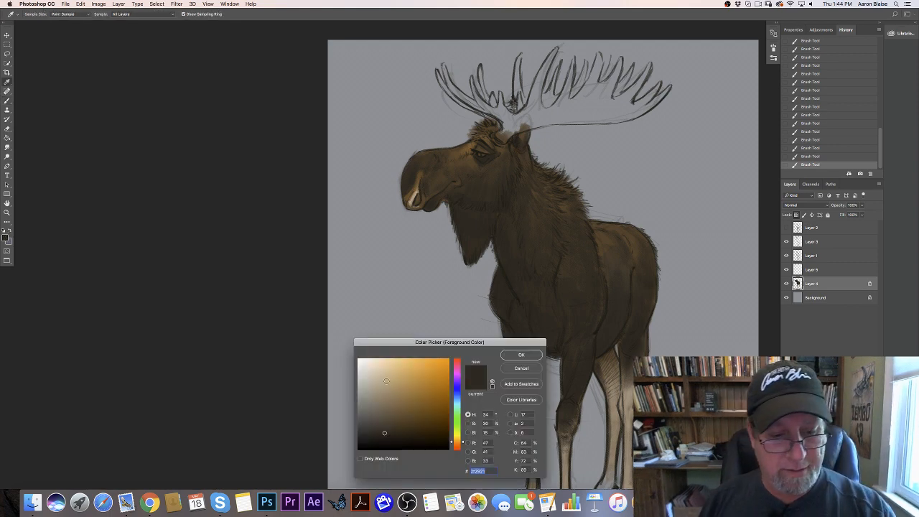
click(386, 389)
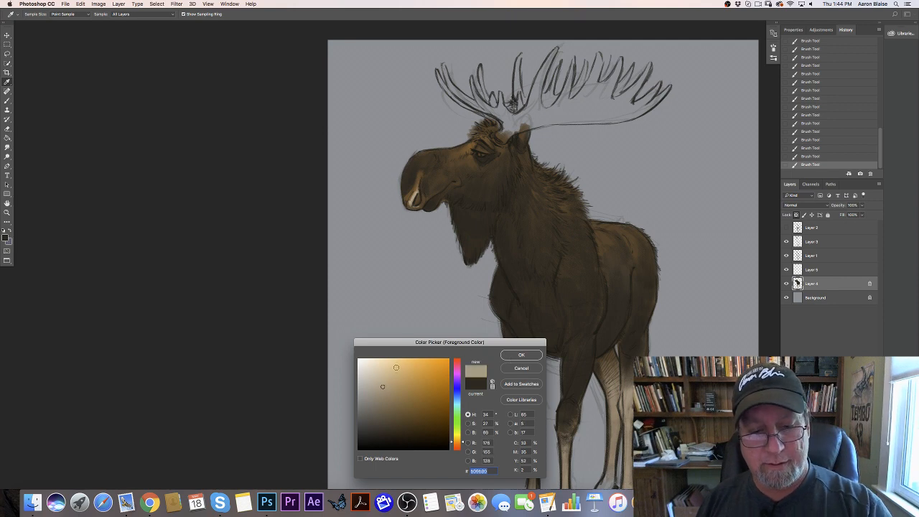
click(502, 356)
key(b)
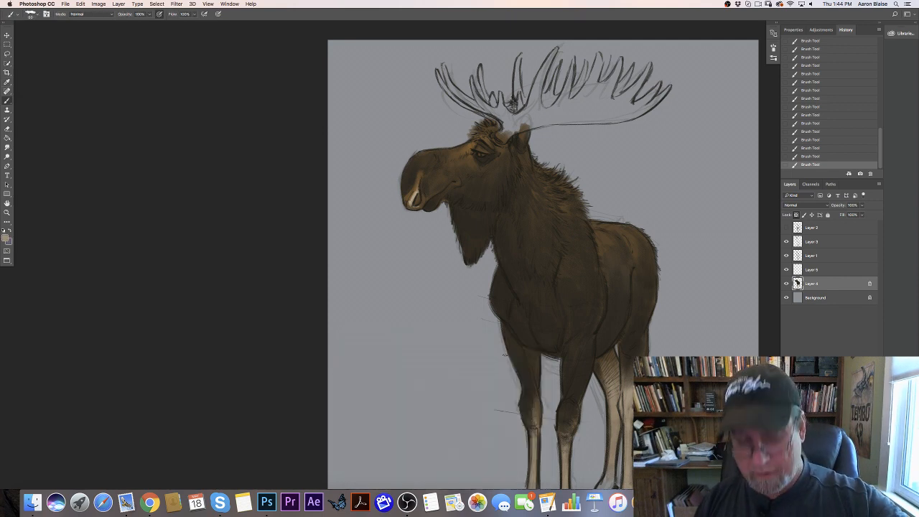
click(795, 214)
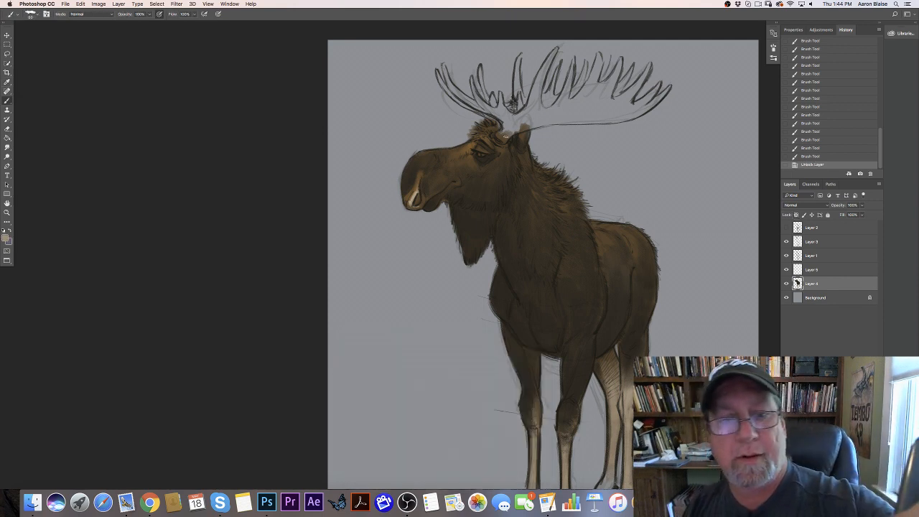
Step: Paint both antlers tan on Layer 4, filling the base, the tines and the broad palm within the ink lines
mouse_move(511, 134)
mouse_down()
mouse_move(499, 143)
mouse_move(515, 129)
mouse_up()
drag(511, 133, 521, 126)
drag(513, 131, 523, 126)
mouse_move(515, 127)
mouse_down()
mouse_move(508, 134)
mouse_move(528, 127)
mouse_up()
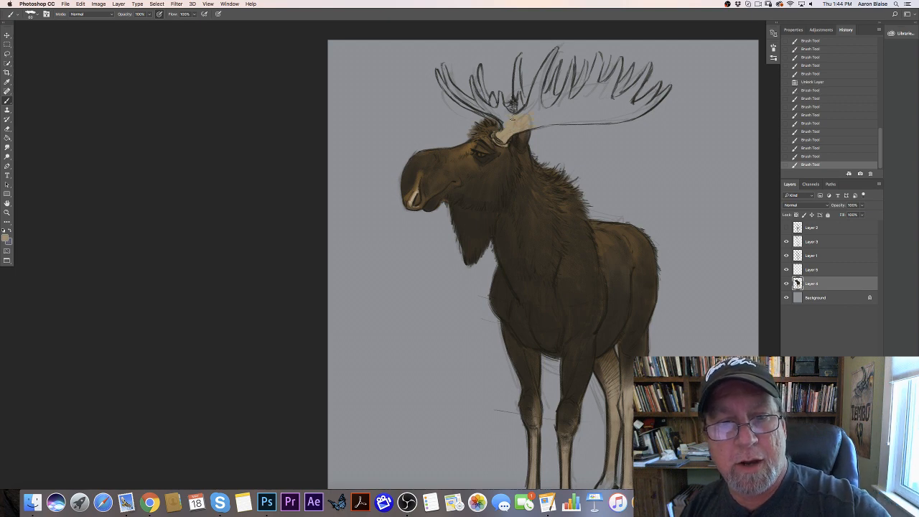
drag(507, 120, 501, 110)
mouse_move(504, 117)
mouse_down()
mouse_move(500, 94)
mouse_move(508, 117)
mouse_up()
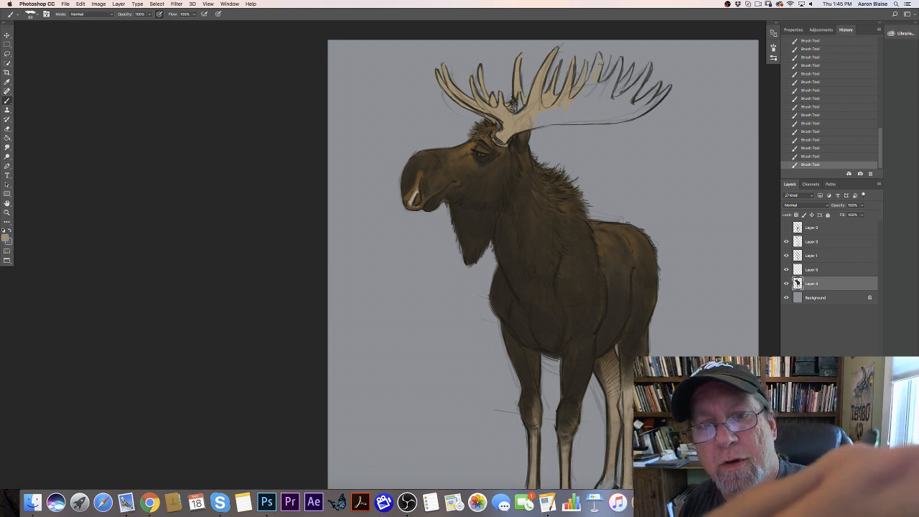
mouse_move(582, 97)
mouse_down()
mouse_move(598, 84)
mouse_move(595, 93)
mouse_up()
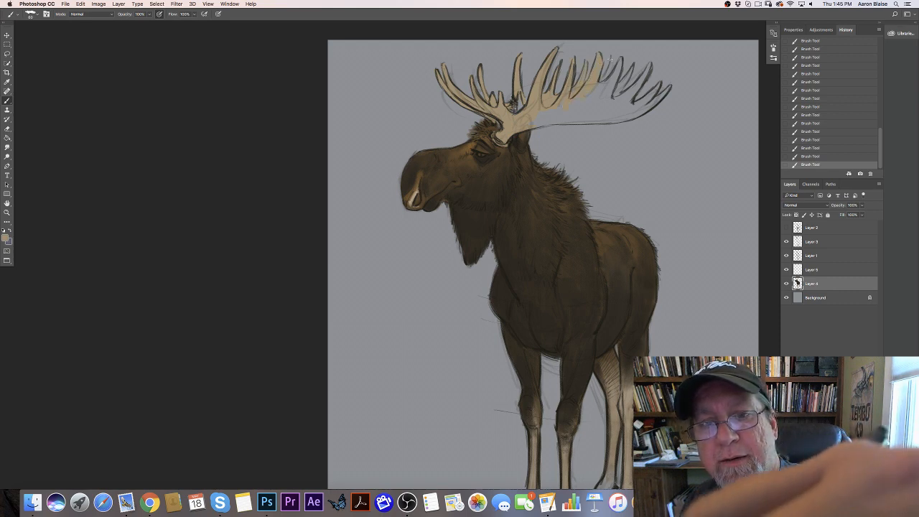
mouse_move(610, 57)
mouse_down()
mouse_move(593, 93)
mouse_move(613, 83)
mouse_move(611, 63)
mouse_move(610, 76)
mouse_move(584, 96)
mouse_move(616, 79)
mouse_up()
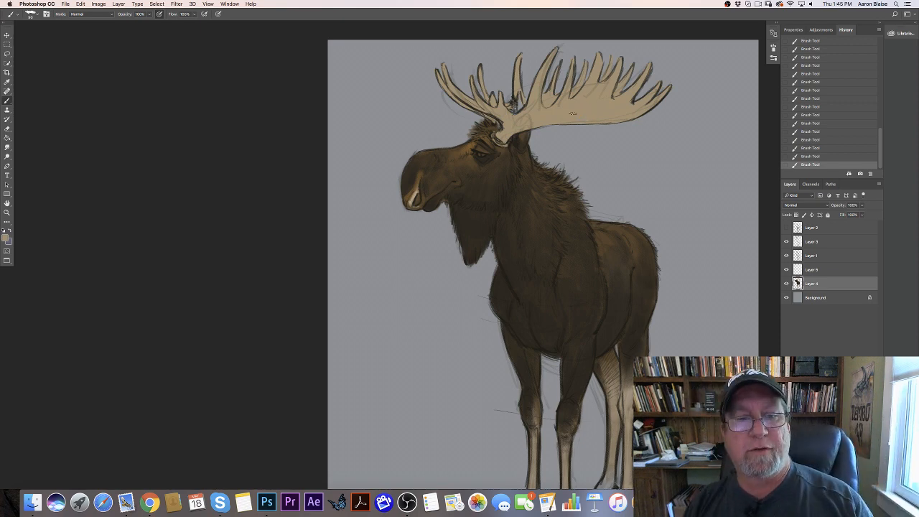
Step: Sample a dark brown from the cheek and paint the ear showing behind the antlers on Layer 4
key(i)
click(7, 236)
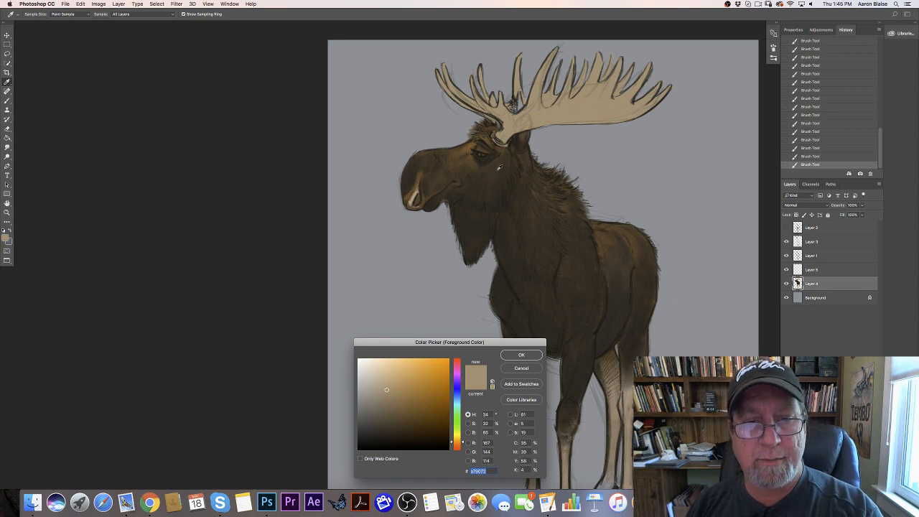
click(500, 165)
click(507, 356)
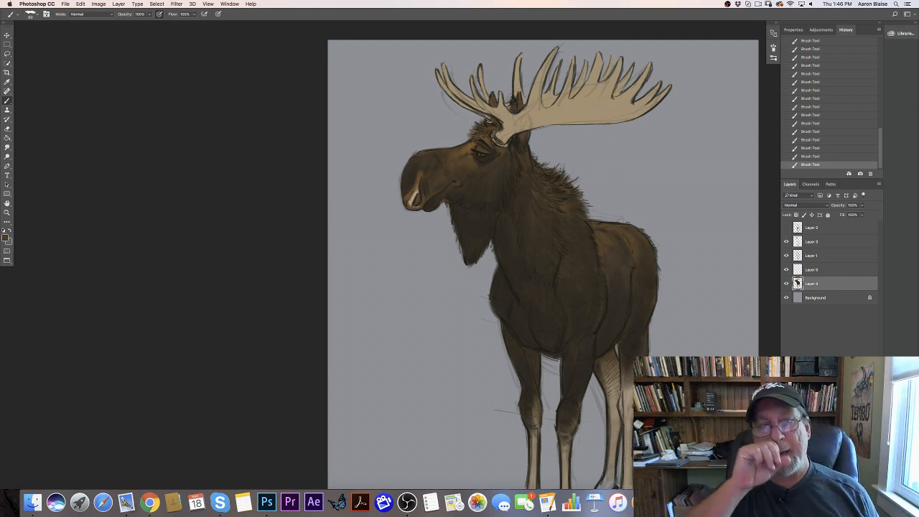
Step: Colour the eye with an orange brown and set the brush colour to a deep brown (RGB 68, 40, 15) for its darker parts
click(7, 239)
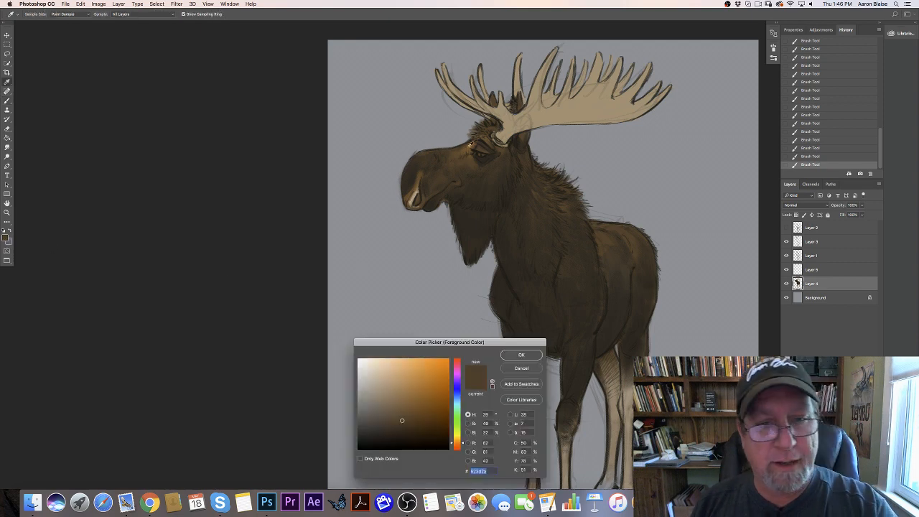
click(506, 355)
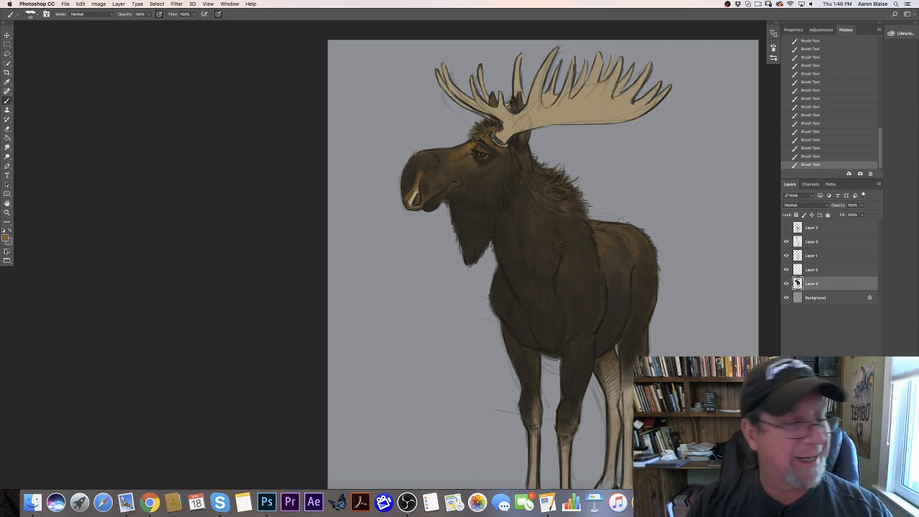
click(8, 239)
click(456, 400)
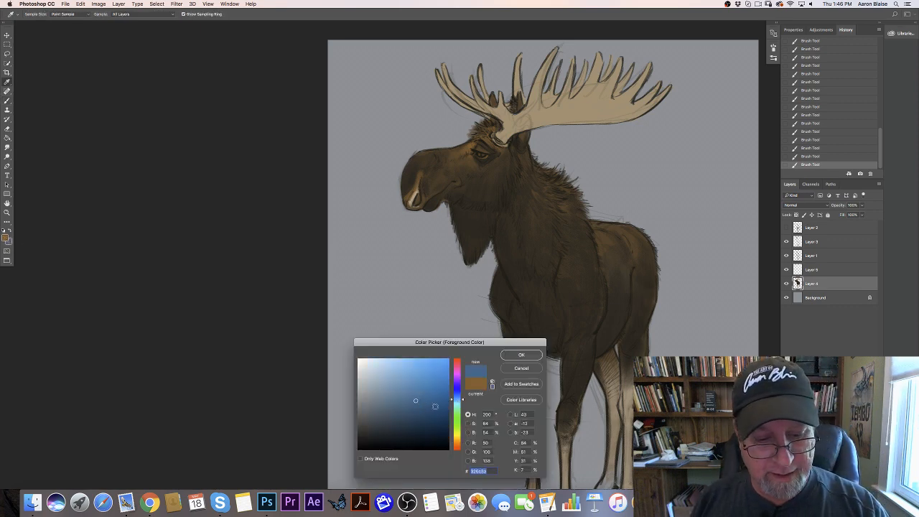
click(457, 395)
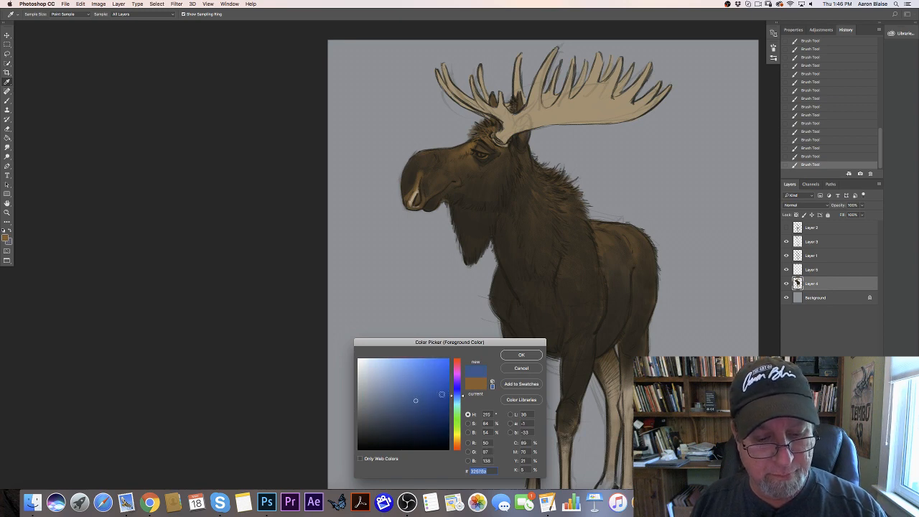
click(456, 441)
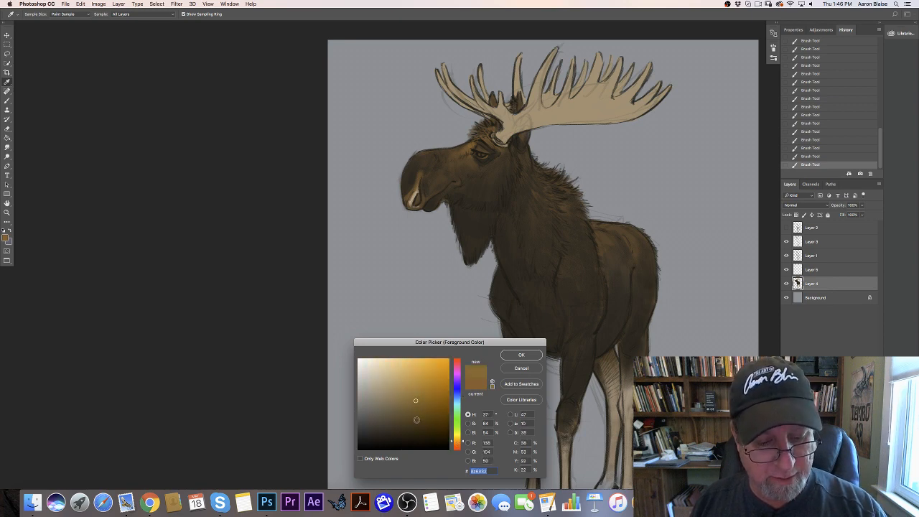
drag(453, 433, 457, 443)
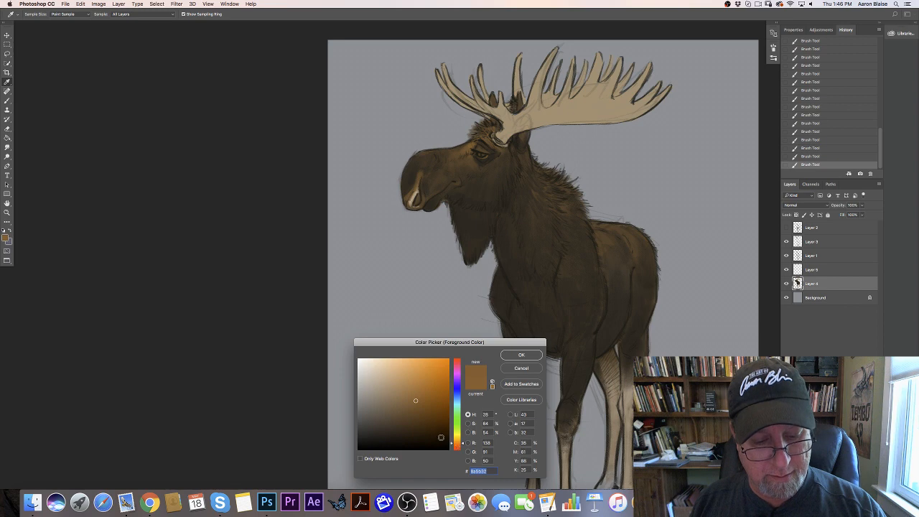
click(428, 424)
click(521, 354)
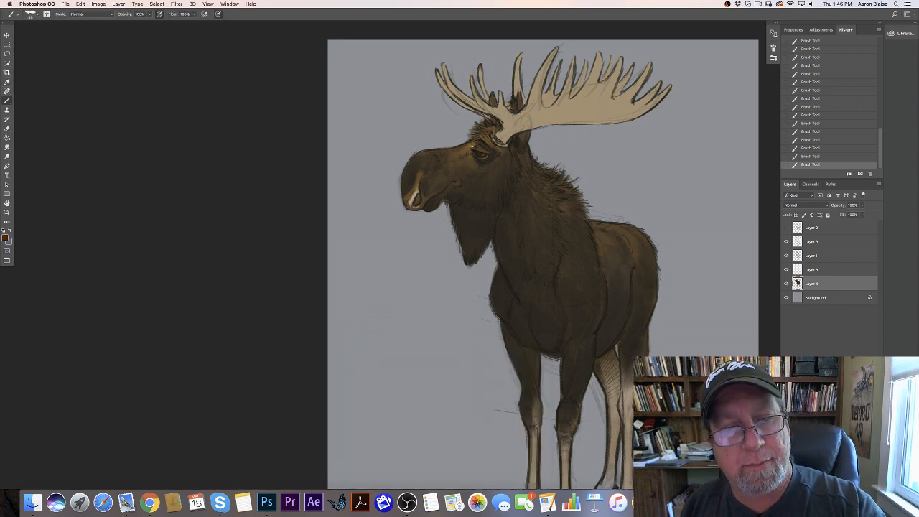
Step: Add pale beige (RGB 205, 187, 171) accents to the eye and touch up around it with dark brown (RGB 47, 41, 33)
click(5, 238)
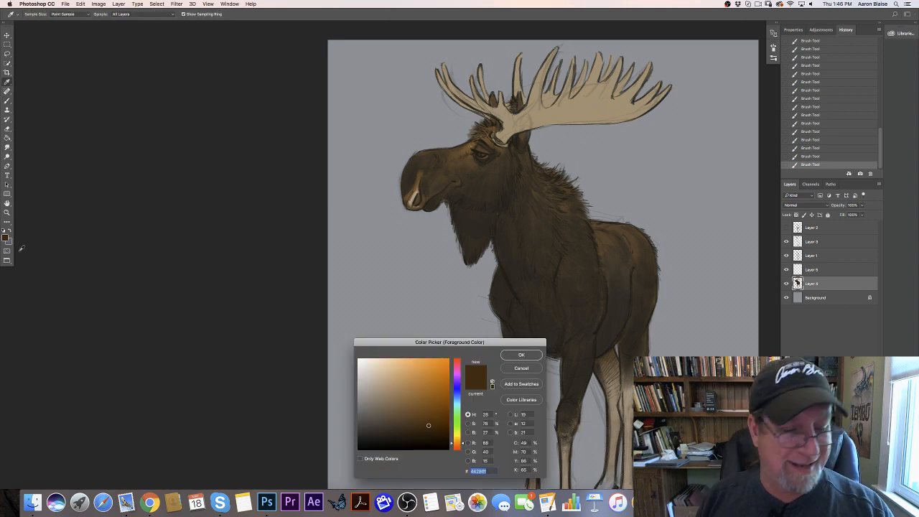
click(374, 374)
click(511, 356)
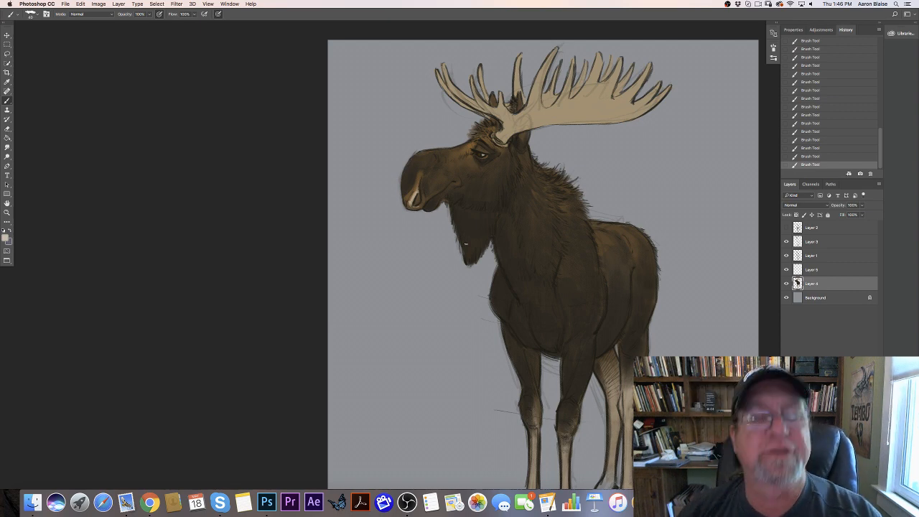
click(6, 238)
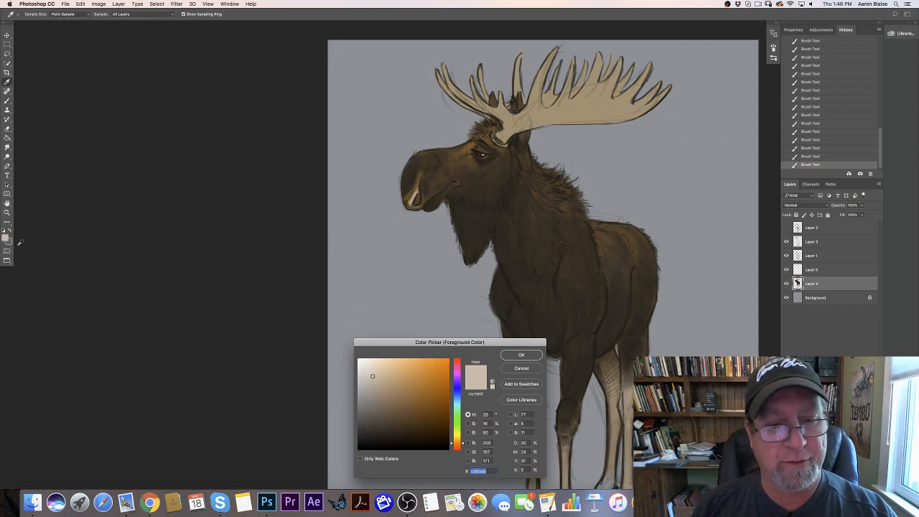
key(Return)
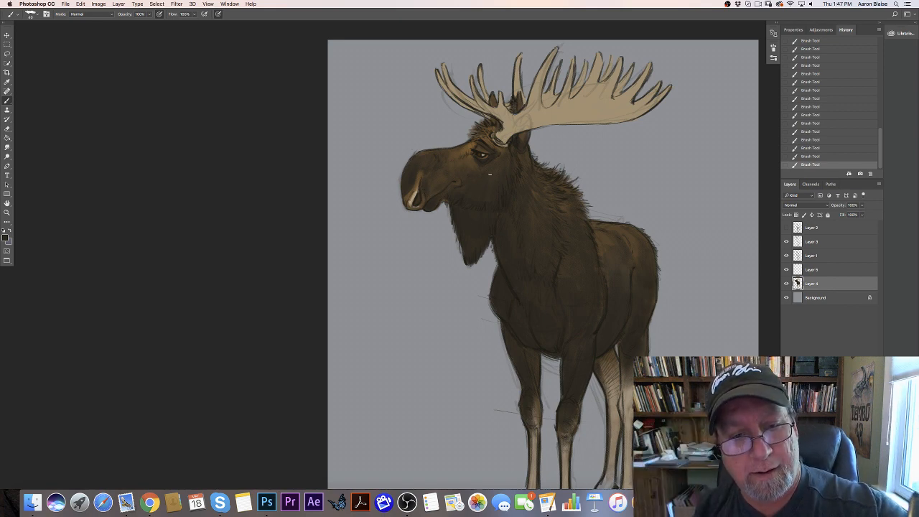
Step: Set the brush colour to a medium brown (RGB 132, 107, 85) and paint lighter fur strokes on the shoulder hump's mane
key(super+minus)
key(super+minus)
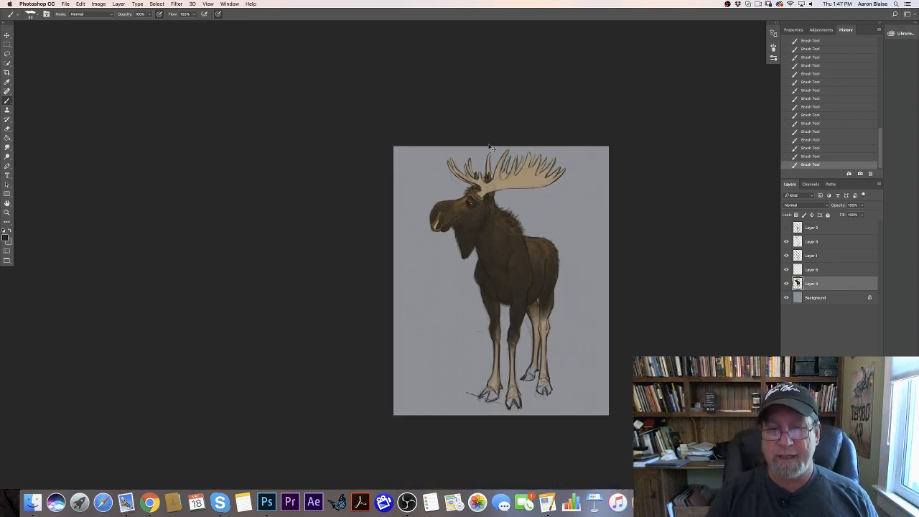
key(super+plus)
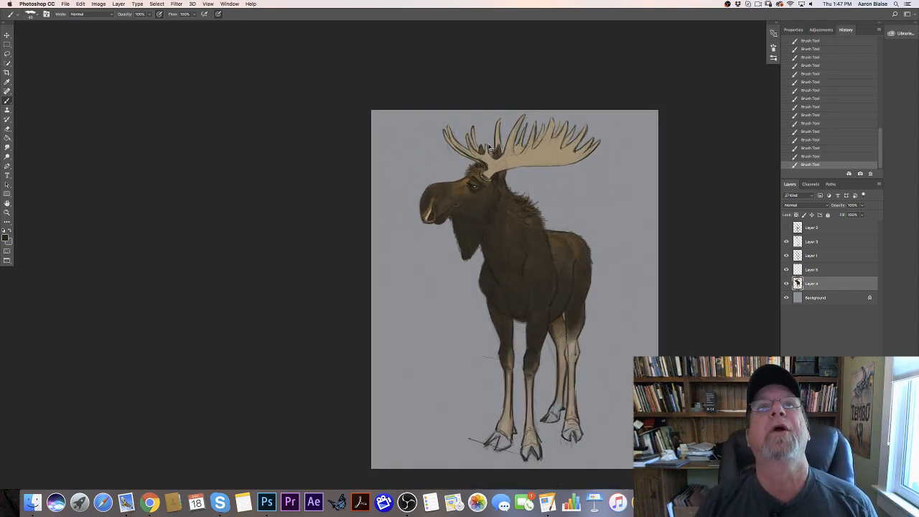
key(super+plus)
click(6, 237)
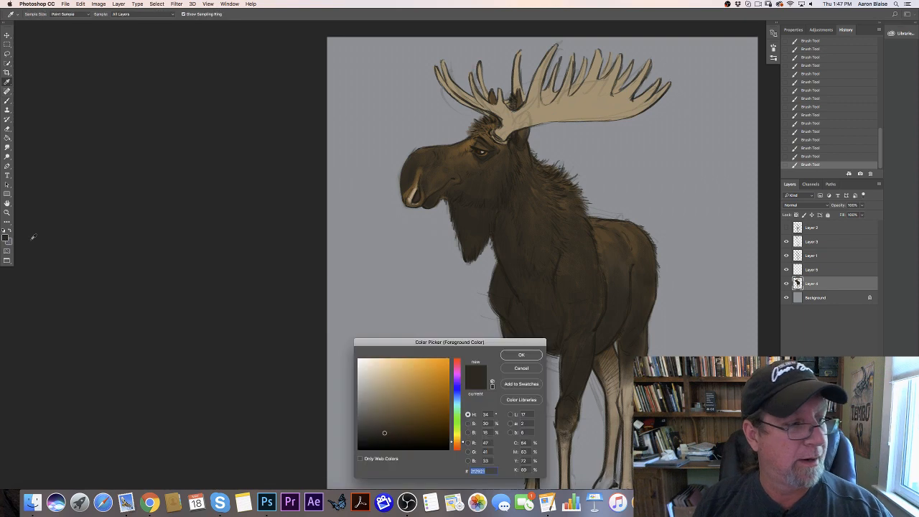
click(603, 234)
click(391, 402)
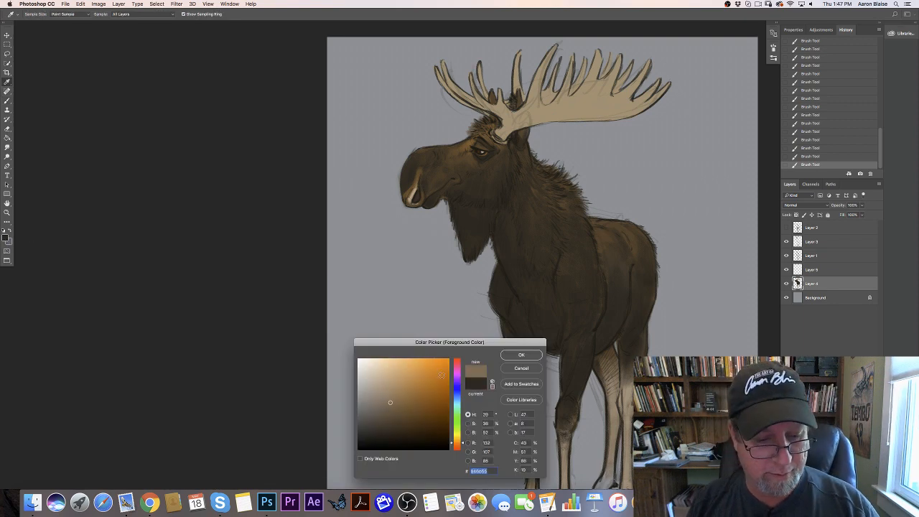
click(516, 355)
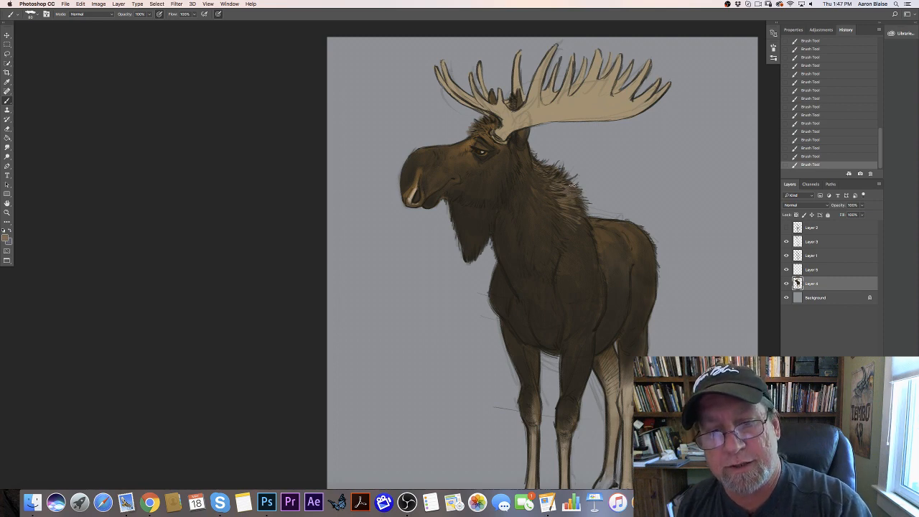
Step: Lock the transparent pixels of Layer 4 and paint medium brown fur strokes down the mane and shoulder
click(796, 215)
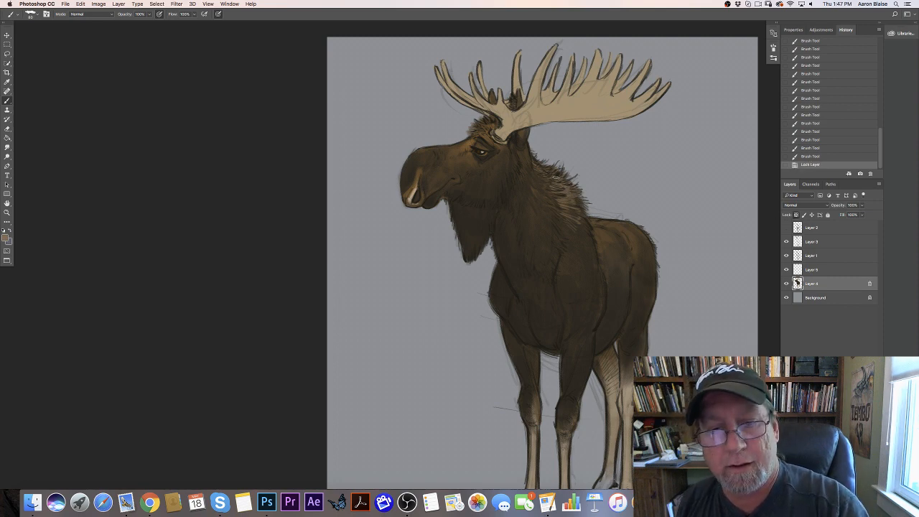
drag(544, 169, 556, 194)
drag(545, 192, 554, 201)
drag(547, 199, 557, 213)
drag(549, 208, 557, 224)
drag(550, 222, 555, 236)
drag(549, 221, 555, 229)
drag(548, 213, 553, 221)
mouse_move(546, 205)
mouse_down()
mouse_move(551, 213)
mouse_move(549, 196)
mouse_up()
drag(540, 184, 546, 192)
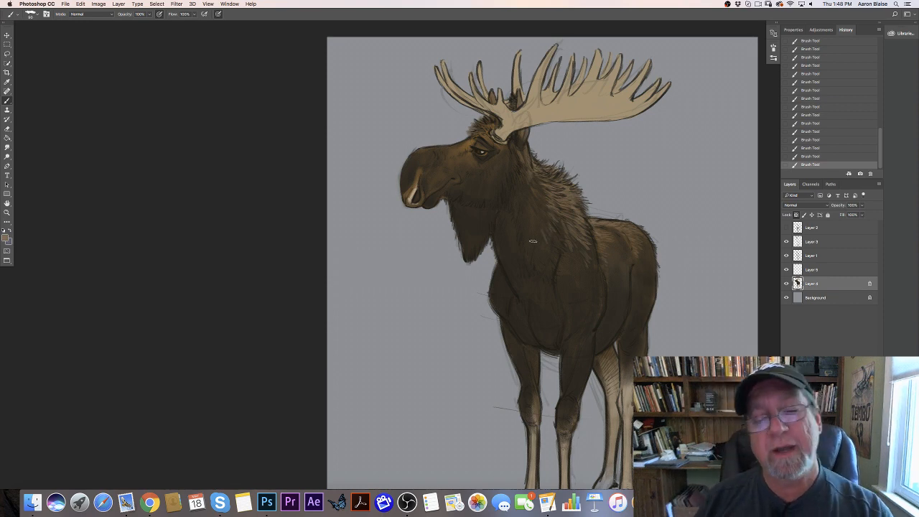
Step: Sample a dark brown (RGB 56, 46, 35) from the lower neck and darken the fur of the neck and chest
click(5, 237)
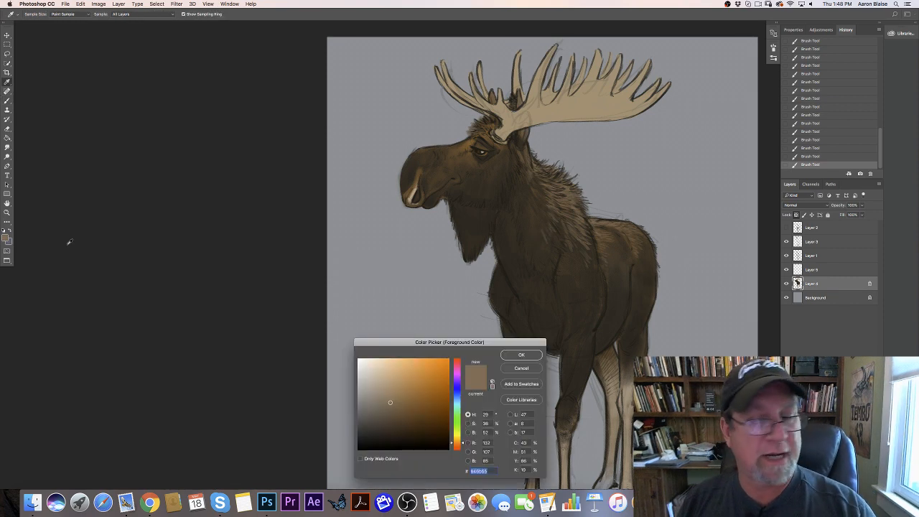
click(542, 254)
click(521, 355)
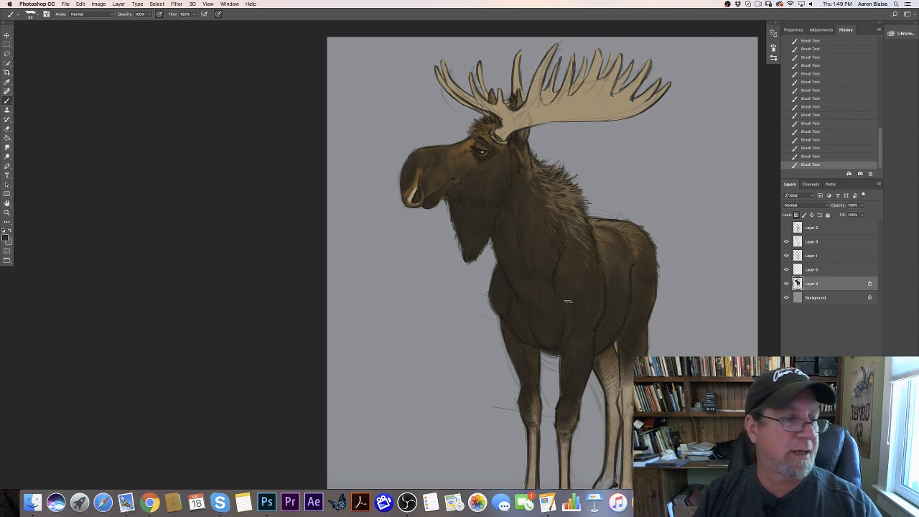
Step: Sample a dark brown (RGB 51, 44, 34) from the chest as the brush colour
click(6, 238)
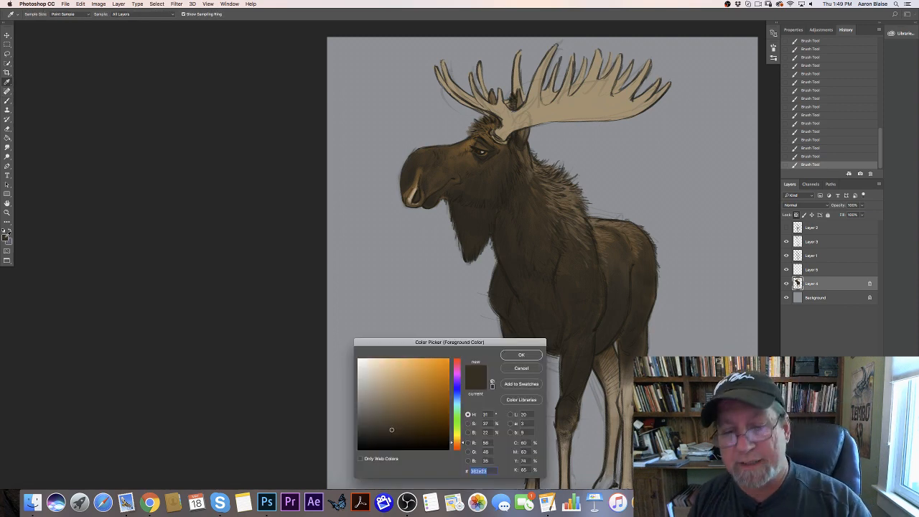
click(568, 288)
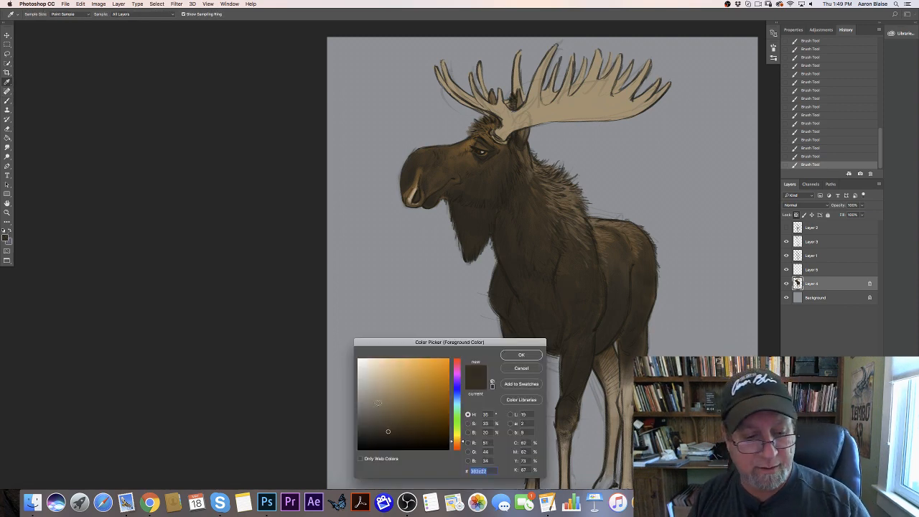
click(521, 354)
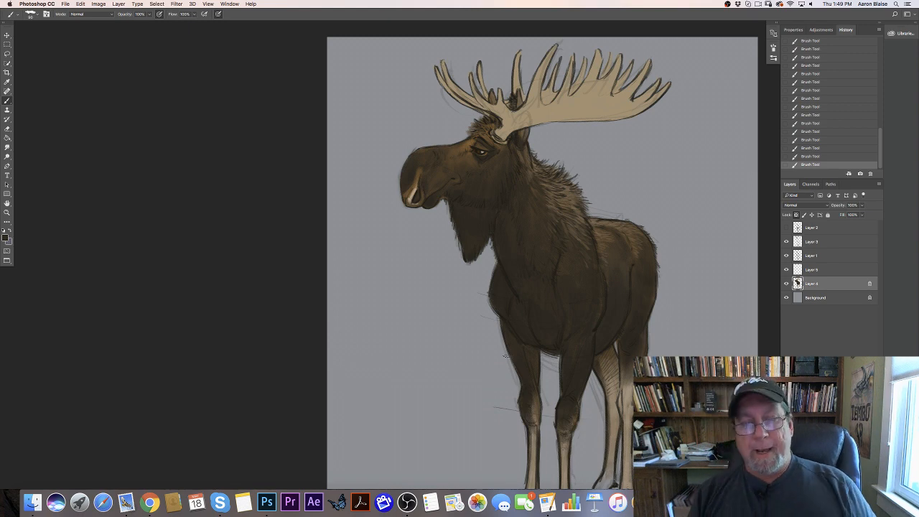
key(super+minus)
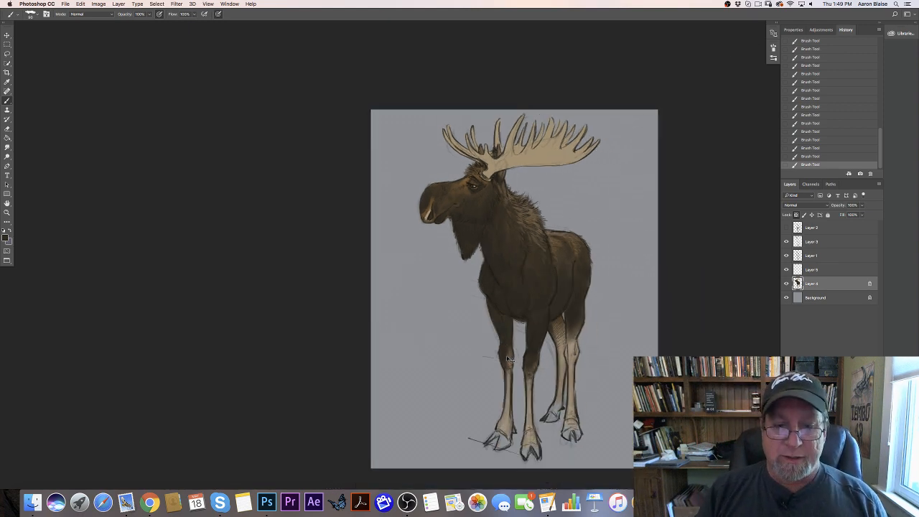
key(super+equal)
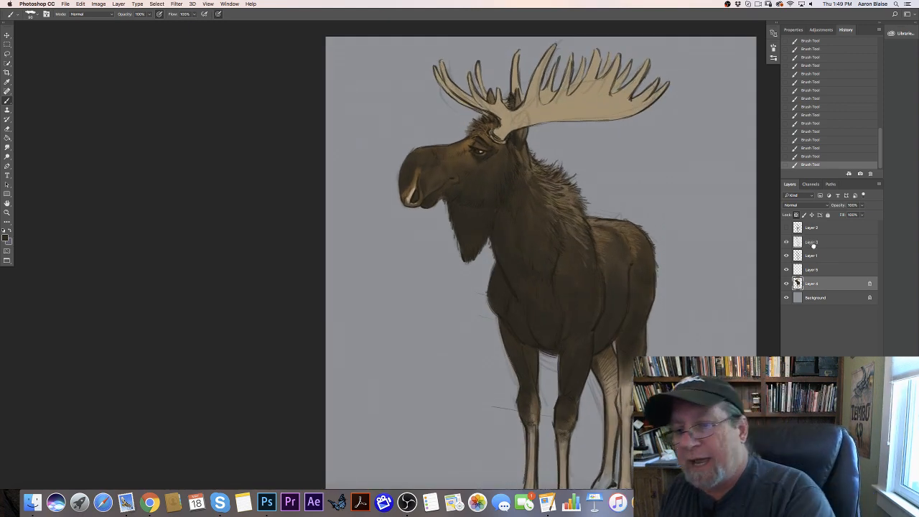
Step: Create a new layer above Layer 3 and set its blending mode to Multiply
key(super+shift+alt+n)
click(804, 205)
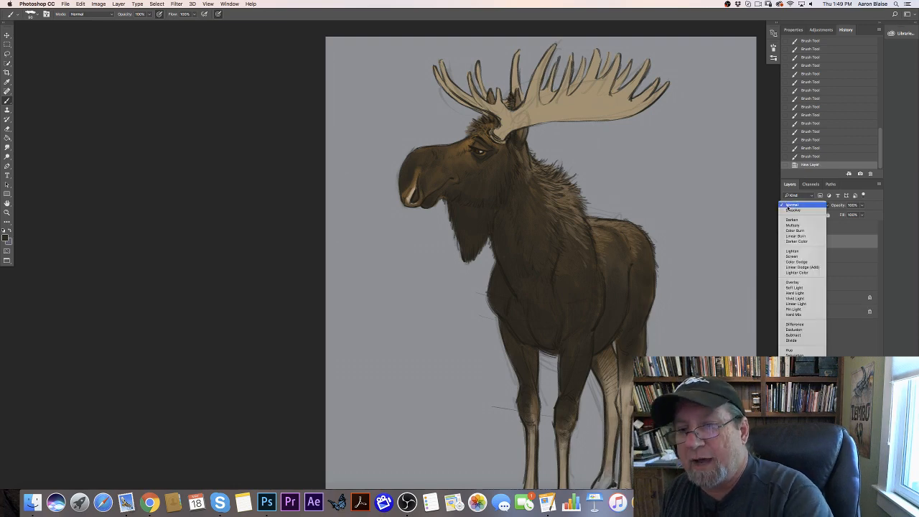
click(786, 230)
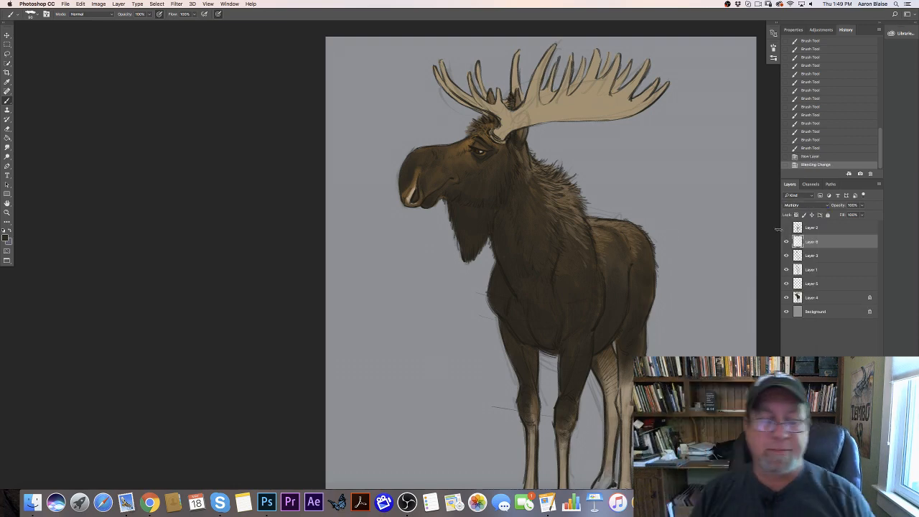
Step: Set the brush colour to a muted blue-grey (RGB 114, 130, 143) for shading
click(7, 238)
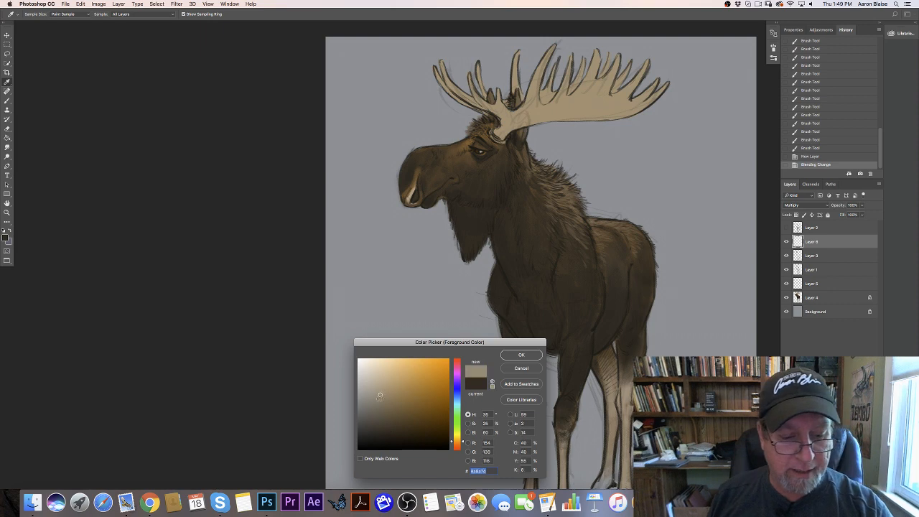
click(379, 398)
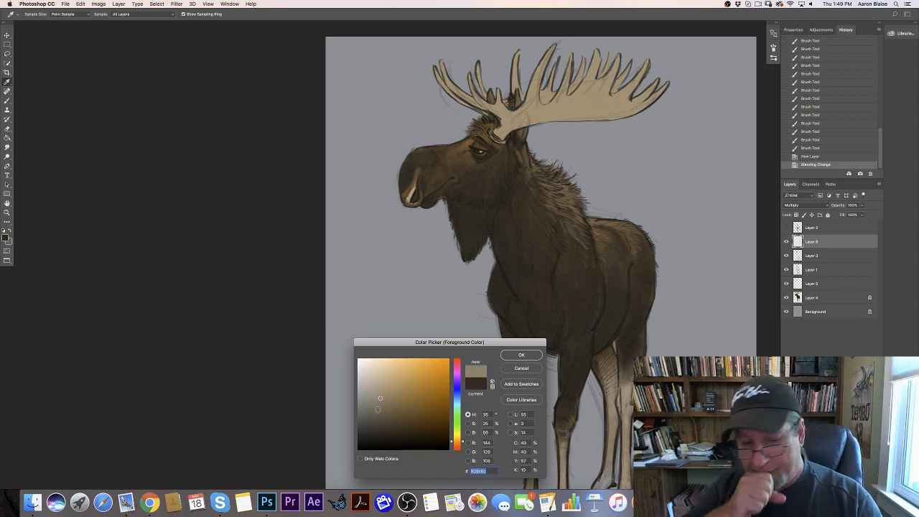
click(456, 398)
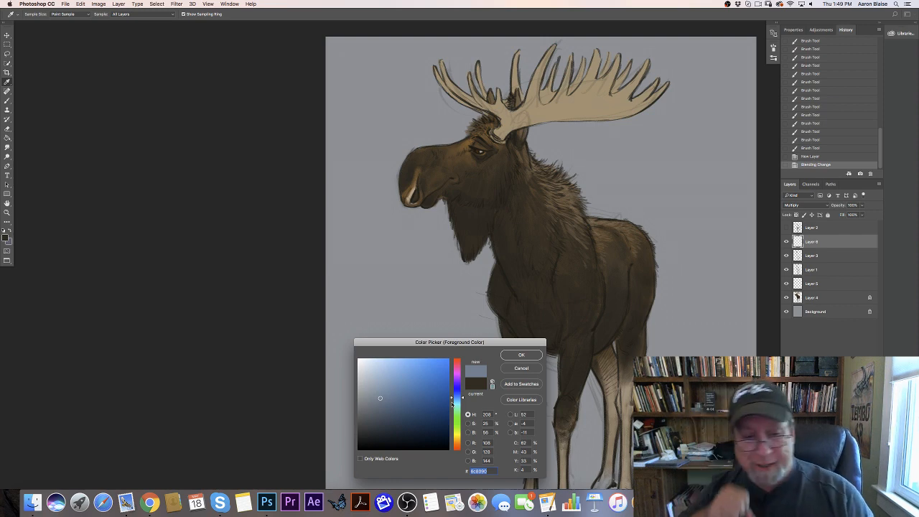
drag(377, 398, 373, 397)
click(509, 354)
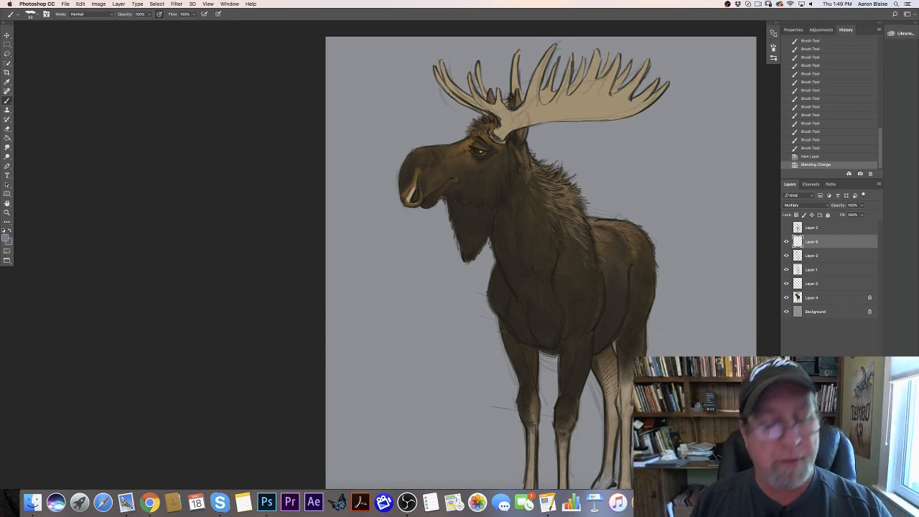
Step: Enlarge the brush and paint the first blue-grey shadow strokes on the belly behind the front leg
key(bracketright)
key(bracketright)
key(bracketright)
key(bracketright)
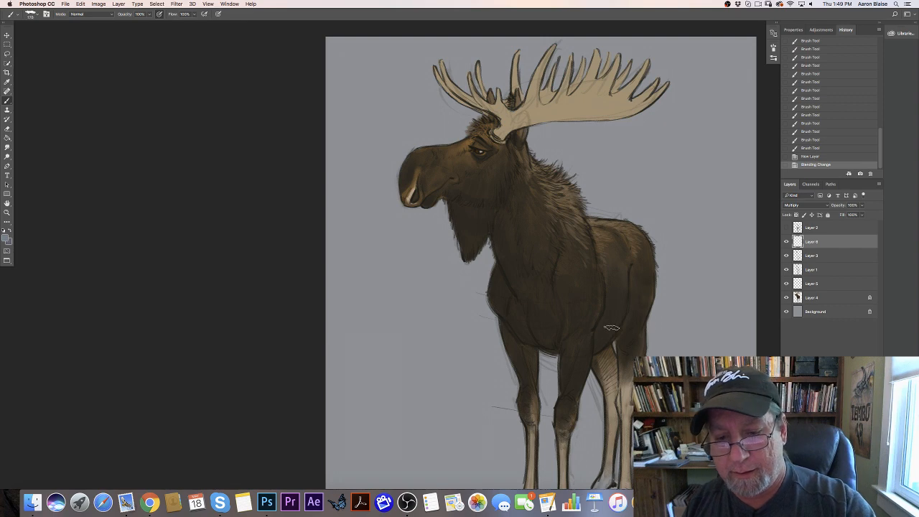
mouse_move(623, 305)
mouse_down()
mouse_move(603, 344)
mouse_move(627, 309)
mouse_move(605, 318)
mouse_up()
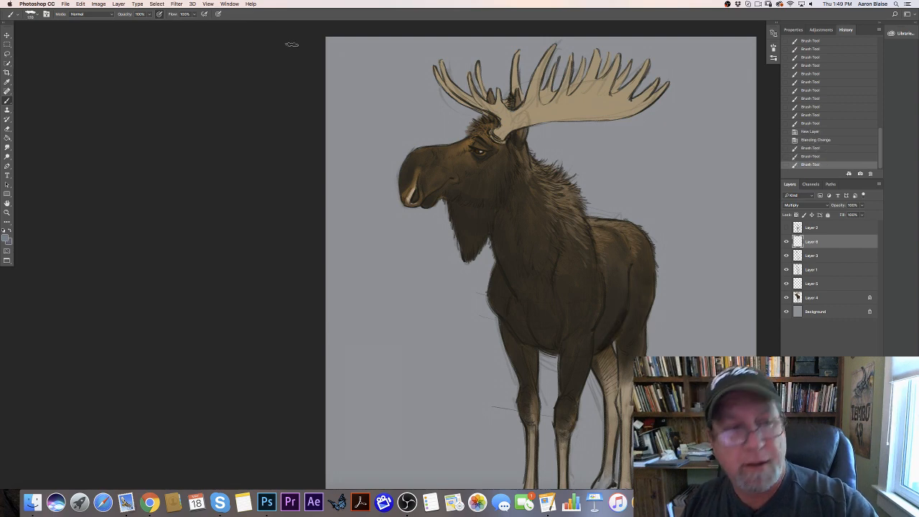
Step: Turn off Shape Dynamics for the current brush and close the brush settings
click(218, 15)
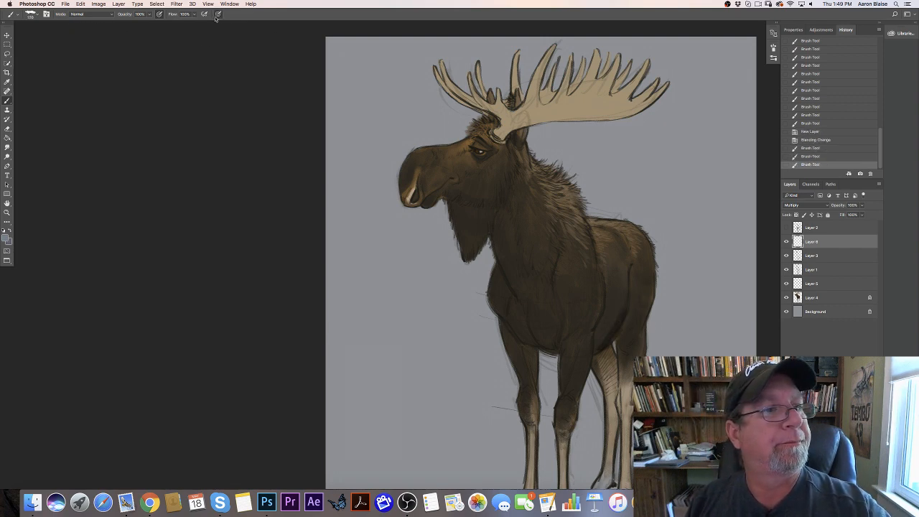
click(47, 13)
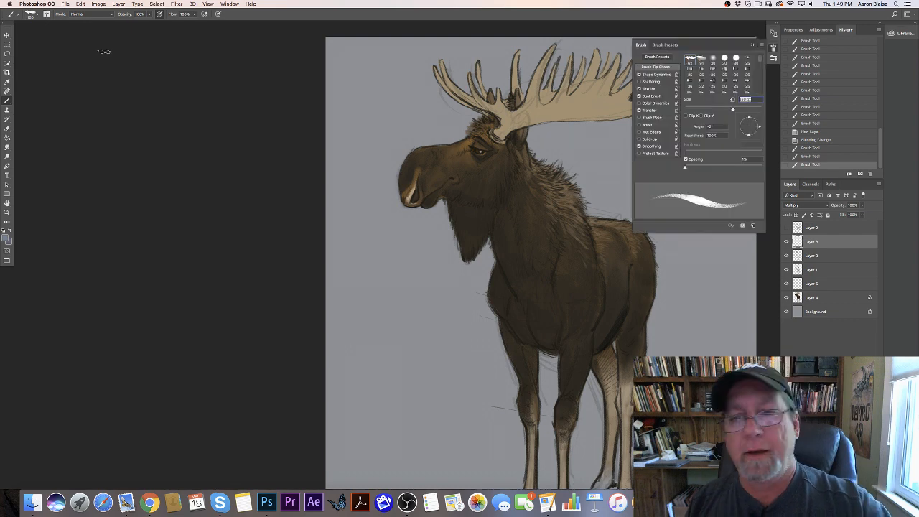
click(638, 75)
click(637, 48)
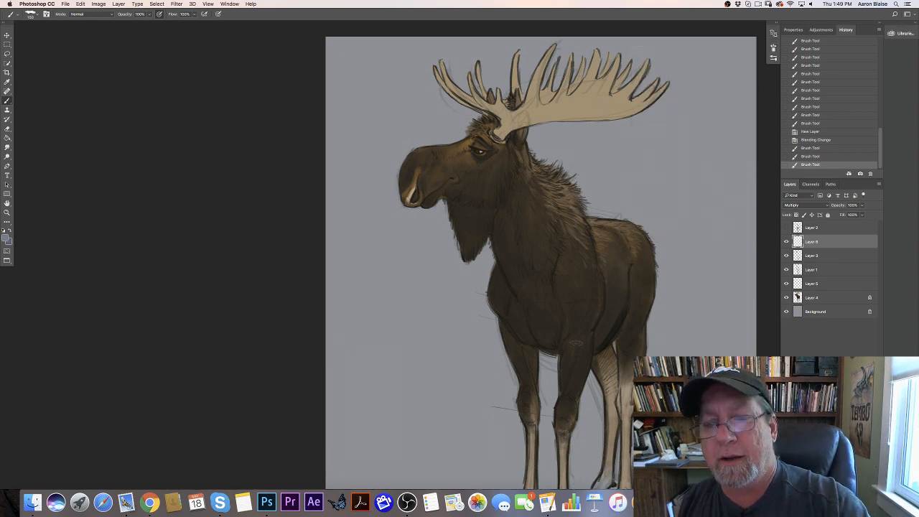
Step: Deepen the shadow under the belly behind the front leg, reducing the brush size for the tighter areas
drag(620, 314, 607, 320)
drag(610, 315, 601, 337)
key(bracketleft)
key(bracketleft)
key(bracketleft)
drag(604, 323, 597, 336)
drag(603, 324, 599, 346)
mouse_move(613, 321)
mouse_down()
mouse_move(607, 332)
mouse_move(610, 326)
mouse_up()
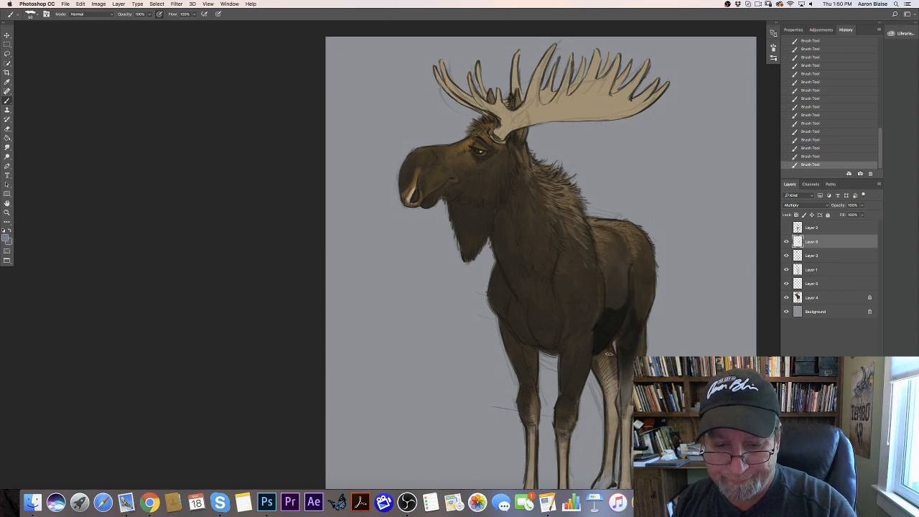
Step: Shade the far hind leg, then the chest, neck and underside of the head with the blue-grey brush
mouse_move(608, 353)
mouse_down()
mouse_move(613, 438)
mouse_move(615, 422)
mouse_up()
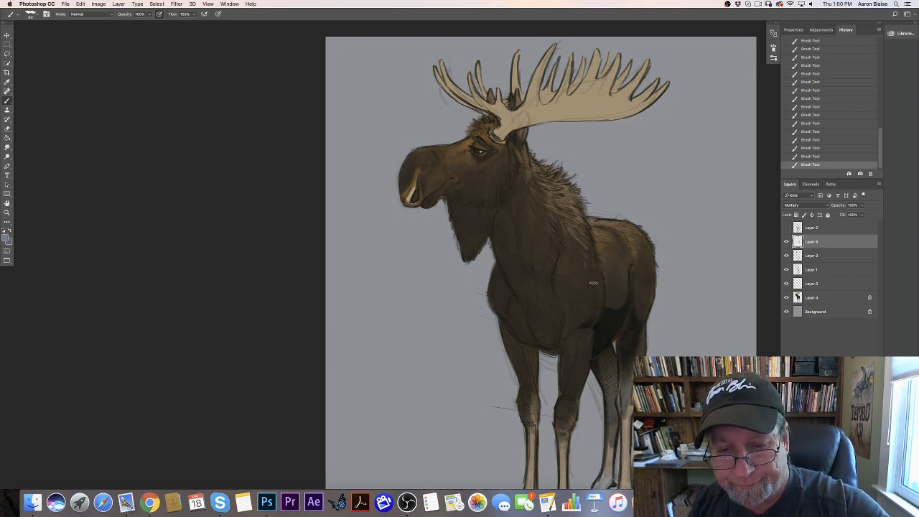
key(])
key(])
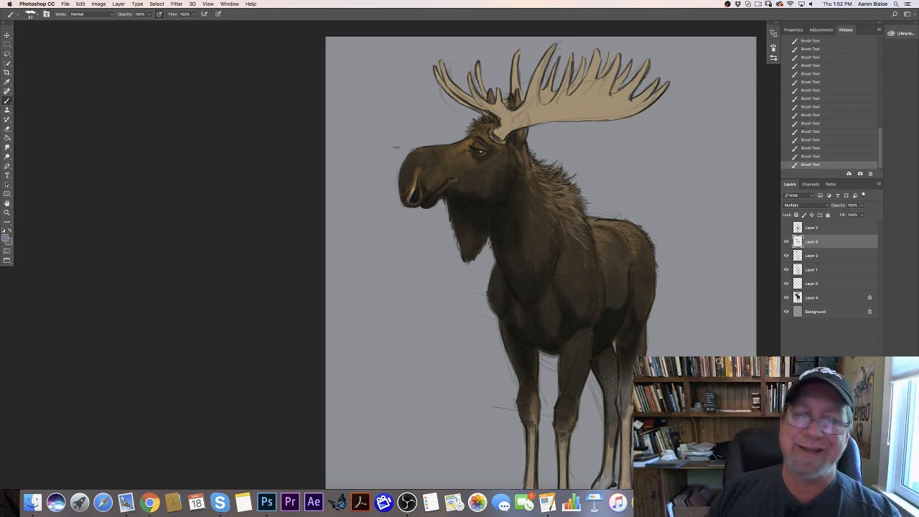
Step: Disable the brush's Shape Dynamics, enlarge it to 100 px and shade the muzzle and face
click(46, 14)
click(638, 74)
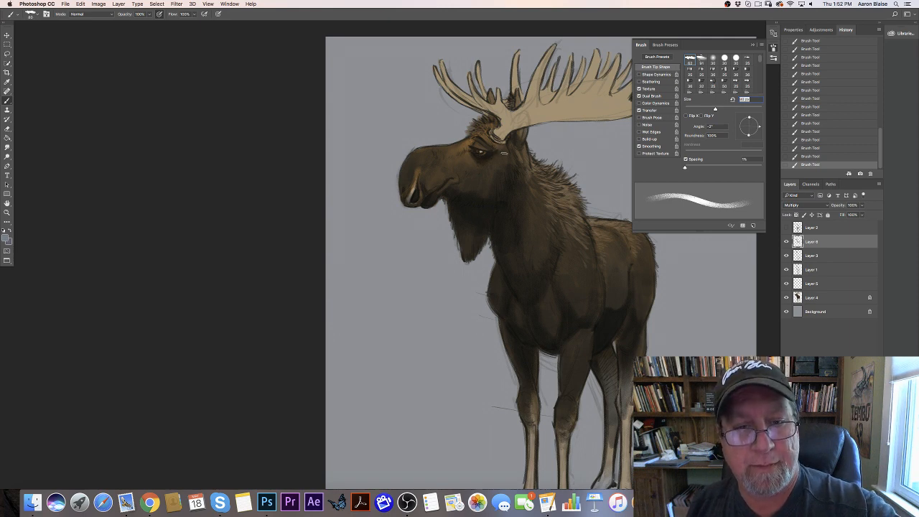
key(])
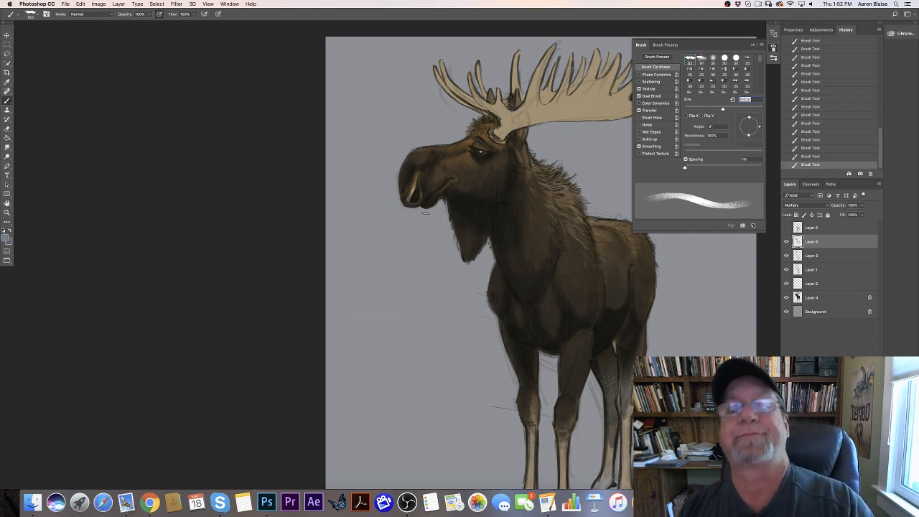
Step: Enable Shape Dynamics, shrink the brush and paint dark fur strokes over the beard, neck and shoulder
key(bracketleft)
key(bracketleft)
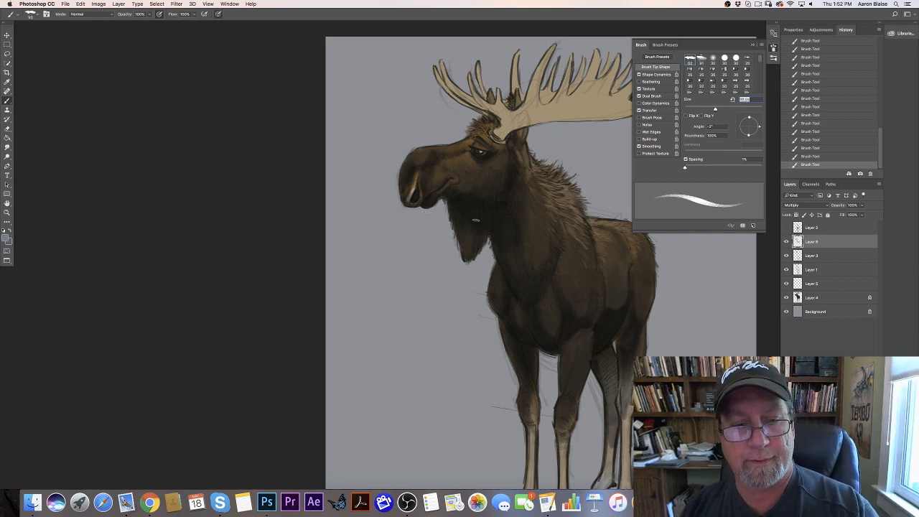
key(bracketleft)
key(bracketleft)
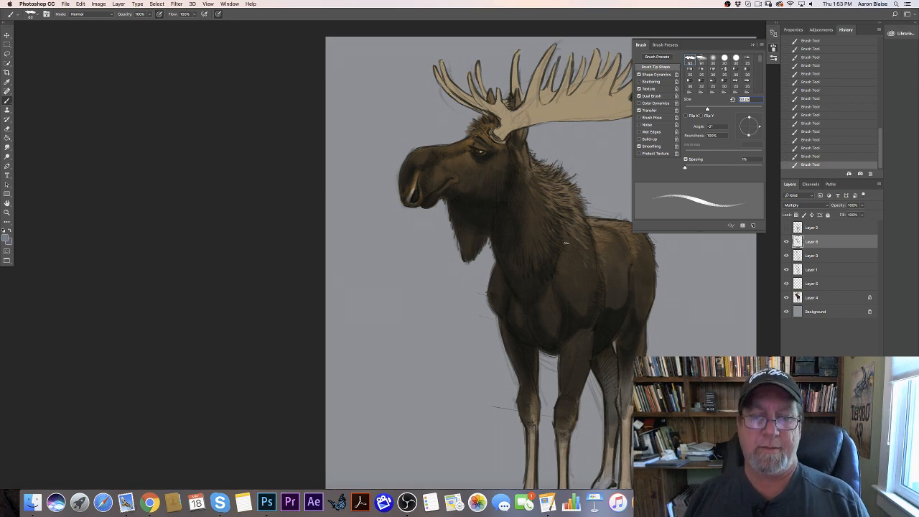
Step: Enlarge the brush, turn Shape Dynamics off again and shade the near front leg down to the knee
key(bracketright)
key(bracketright)
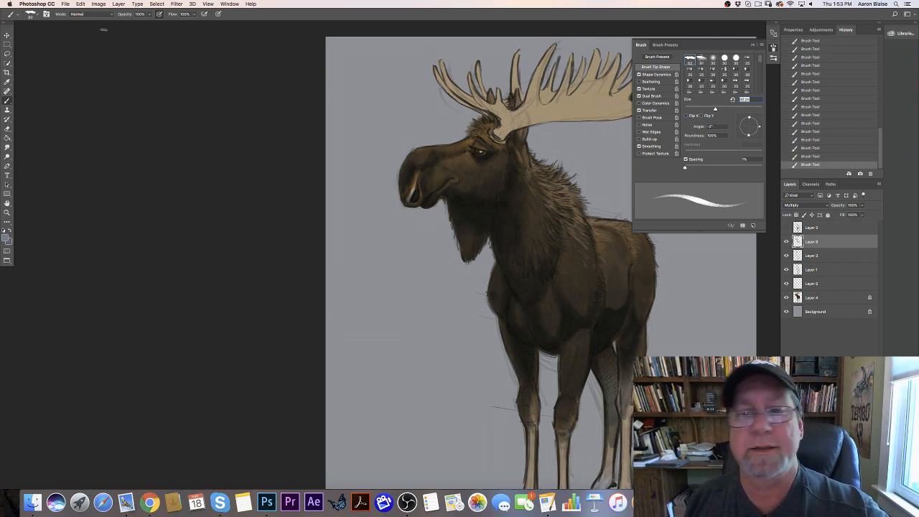
click(639, 74)
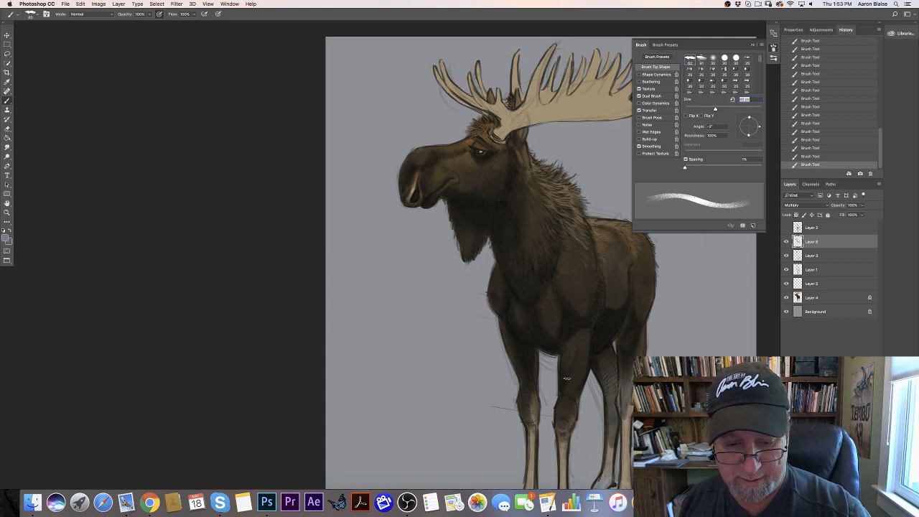
mouse_move(558, 343)
mouse_down()
mouse_move(559, 396)
mouse_move(571, 415)
mouse_up()
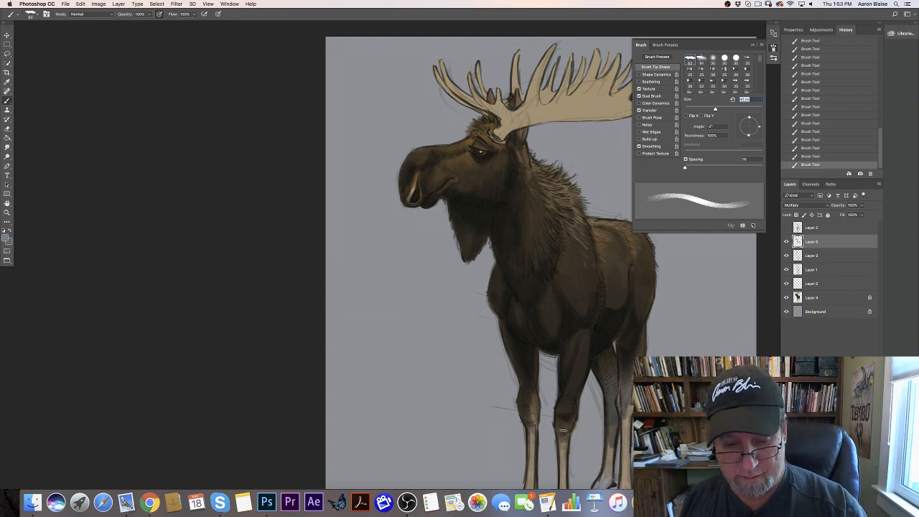
key(bracketright)
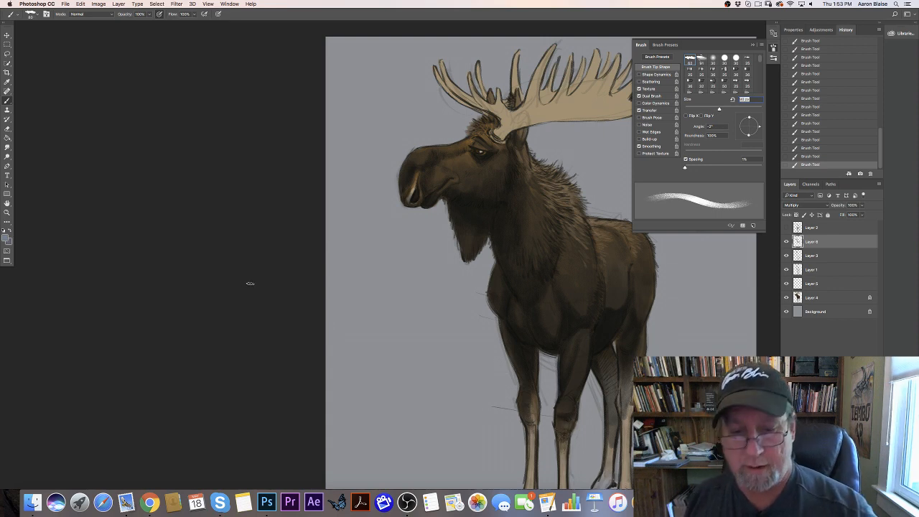
Step: Close the brush settings and try the blue-grey shading on the base of the antlers
drag(213, 263, 187, 199)
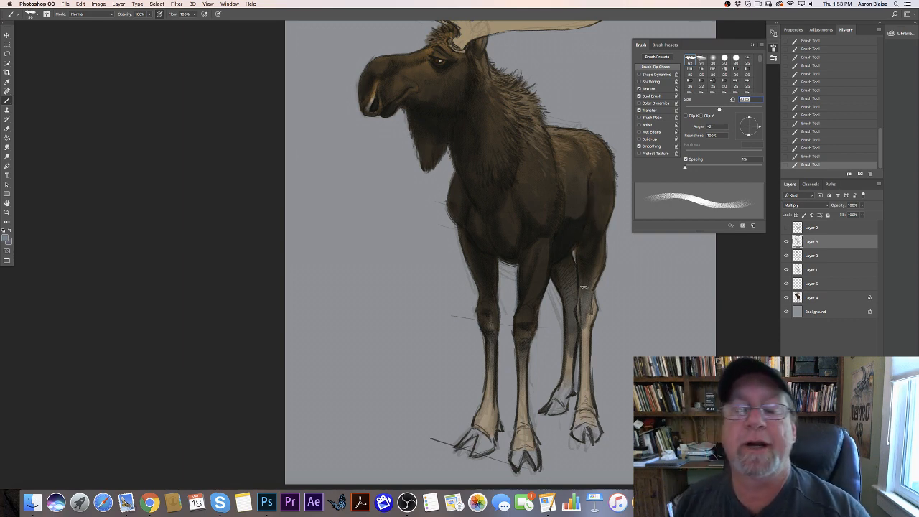
mouse_move(160, 81)
mouse_down()
mouse_move(193, 237)
mouse_move(146, 244)
mouse_up()
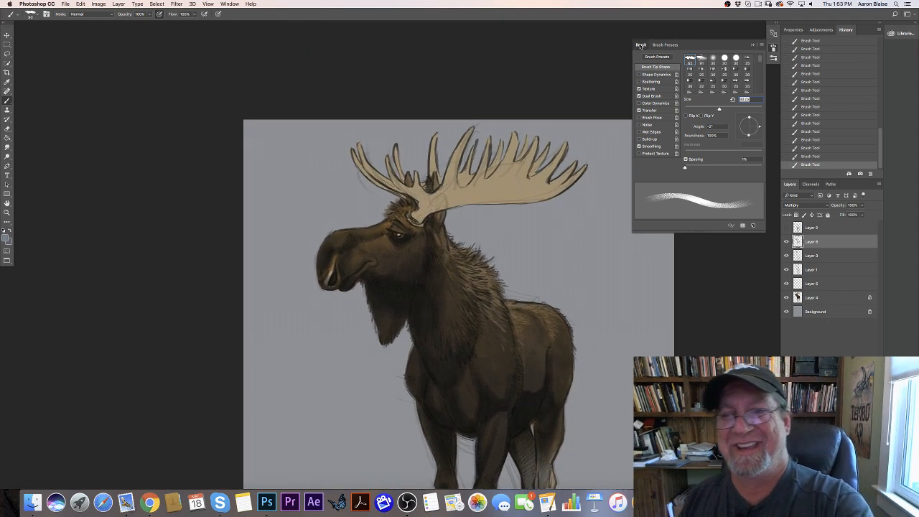
click(636, 42)
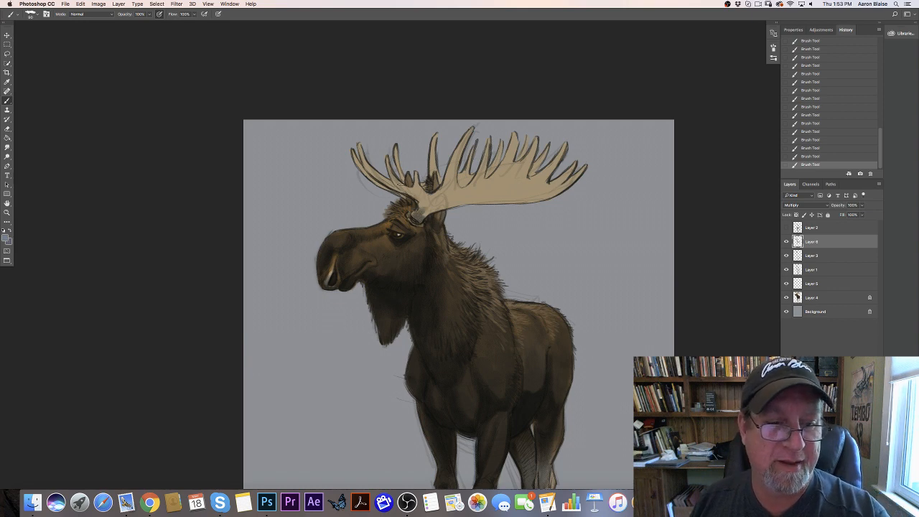
mouse_move(400, 186)
mouse_down()
mouse_move(421, 191)
mouse_move(423, 204)
mouse_up()
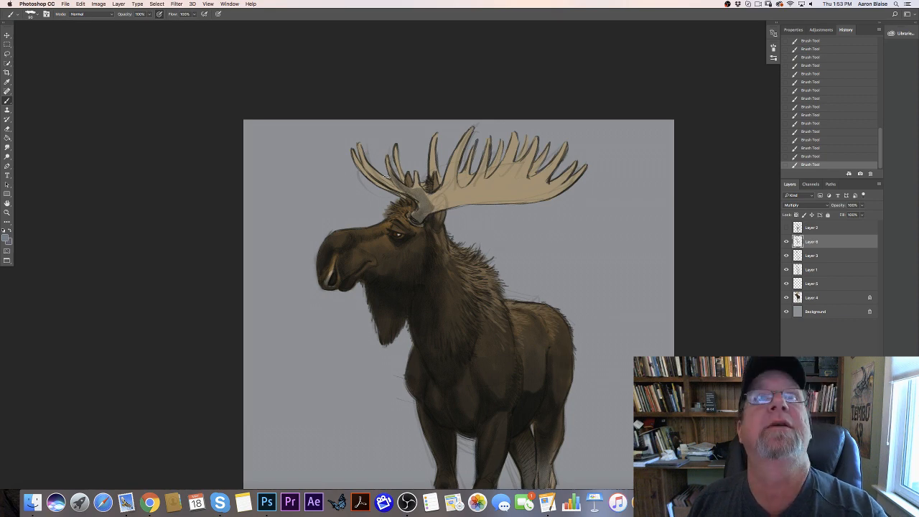
Step: Set the brush colour to a warm brown (RGB 145, 125, 99) and shade the antler base, tines and palm
click(5, 238)
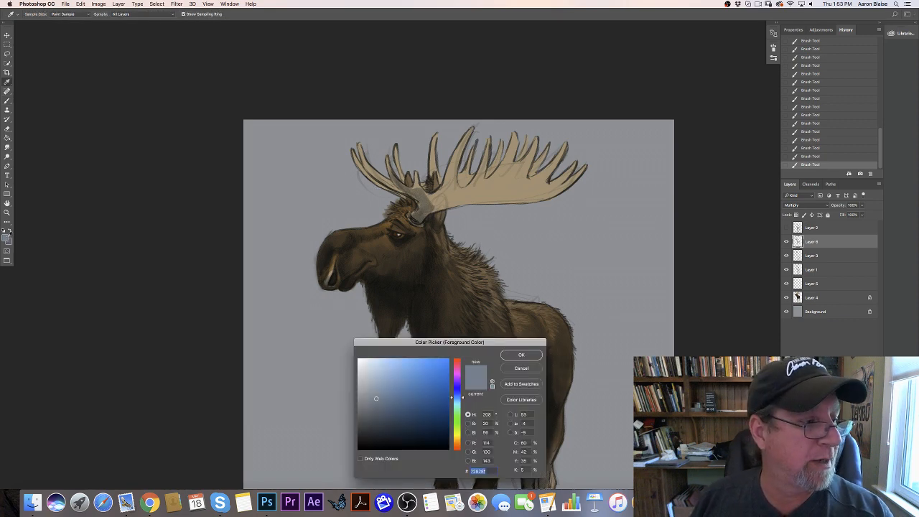
drag(456, 443, 456, 442)
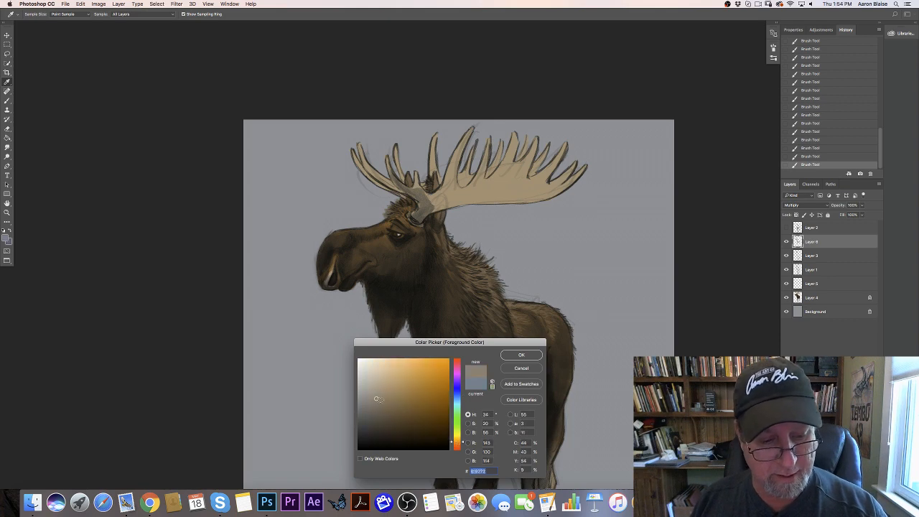
click(508, 355)
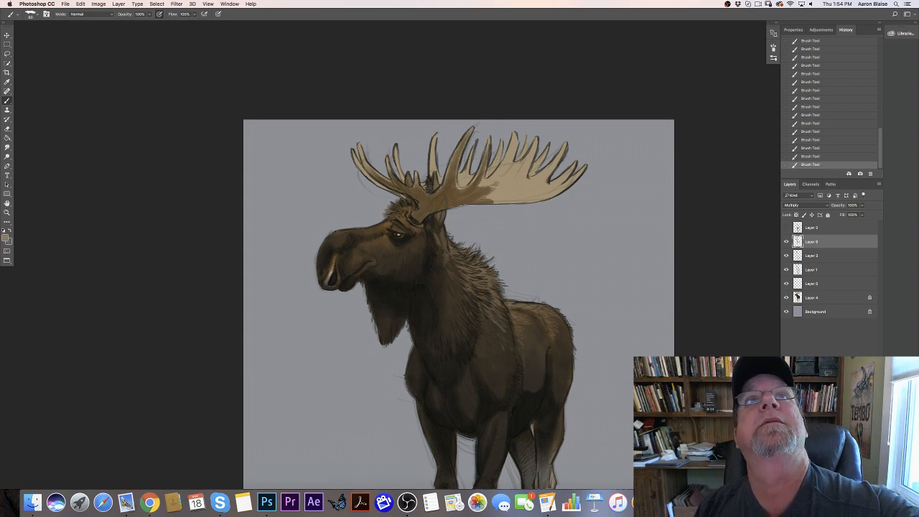
mouse_move(488, 183)
mouse_down()
mouse_move(461, 193)
mouse_move(475, 197)
mouse_move(509, 177)
mouse_move(495, 199)
mouse_move(518, 187)
mouse_move(495, 188)
mouse_up()
key(])
Step: Lighten the brush colour to a warm brown (H 34, S 35, B 63) and shade across the near antler's palm
click(6, 237)
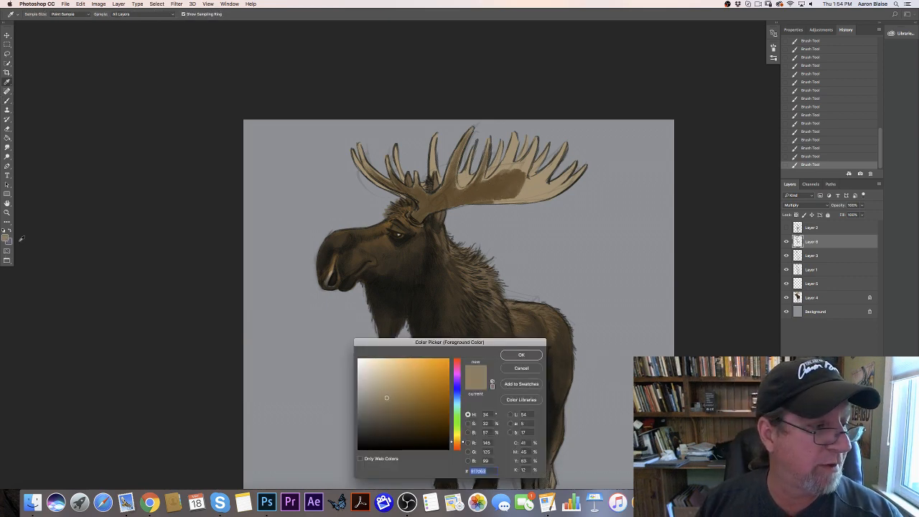
click(387, 389)
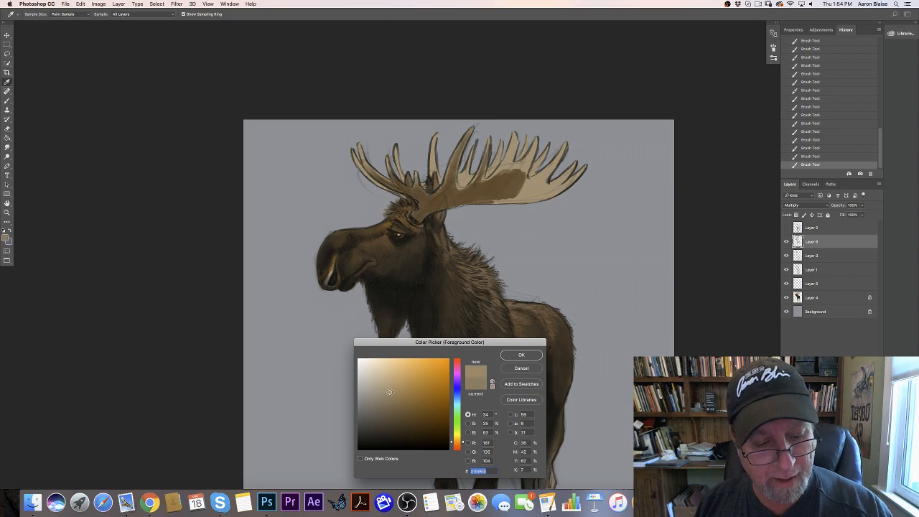
click(521, 355)
mouse_move(527, 180)
mouse_down()
mouse_move(547, 171)
mouse_move(513, 189)
mouse_move(523, 181)
mouse_move(500, 186)
mouse_move(523, 188)
mouse_move(502, 199)
mouse_move(480, 201)
mouse_up()
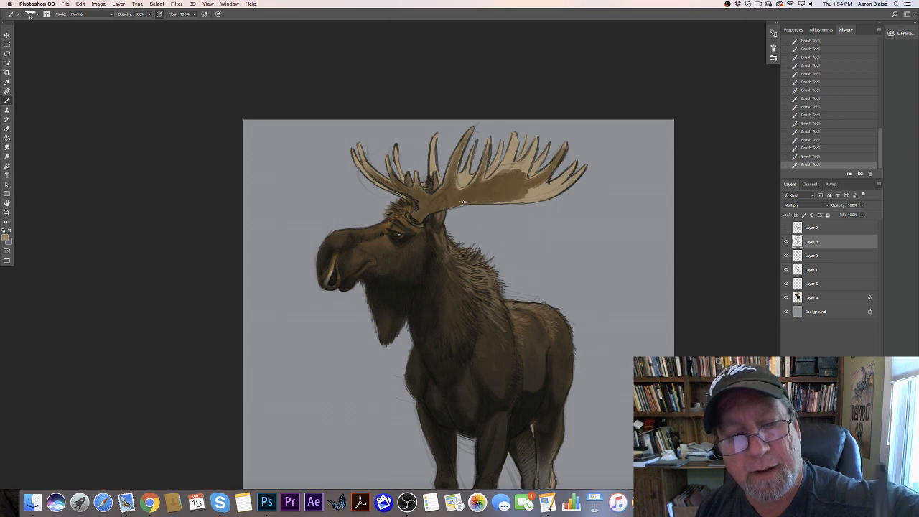
mouse_move(569, 172)
mouse_down()
mouse_move(523, 194)
mouse_move(549, 194)
mouse_move(578, 178)
mouse_move(493, 203)
mouse_up()
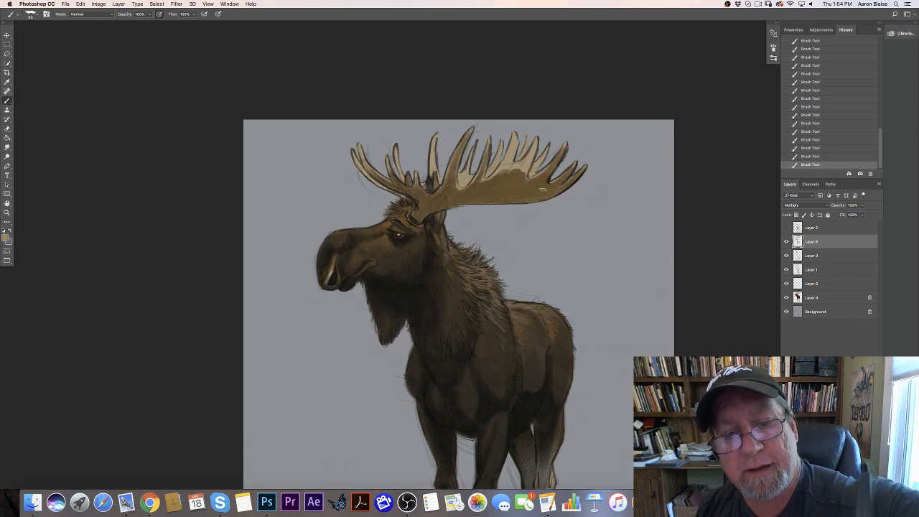
mouse_move(524, 172)
mouse_down()
mouse_move(533, 150)
mouse_move(511, 171)
mouse_up()
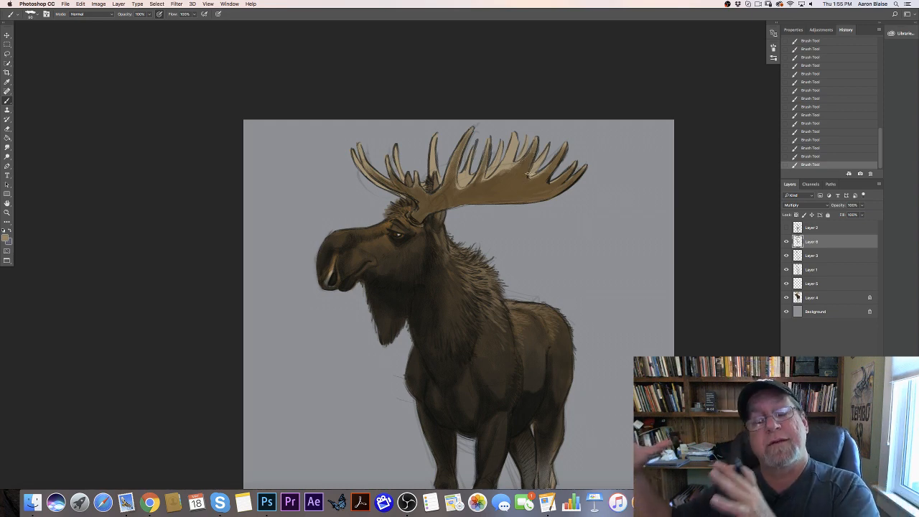
mouse_move(512, 168)
mouse_down()
mouse_move(513, 134)
mouse_move(500, 173)
mouse_move(508, 162)
mouse_up()
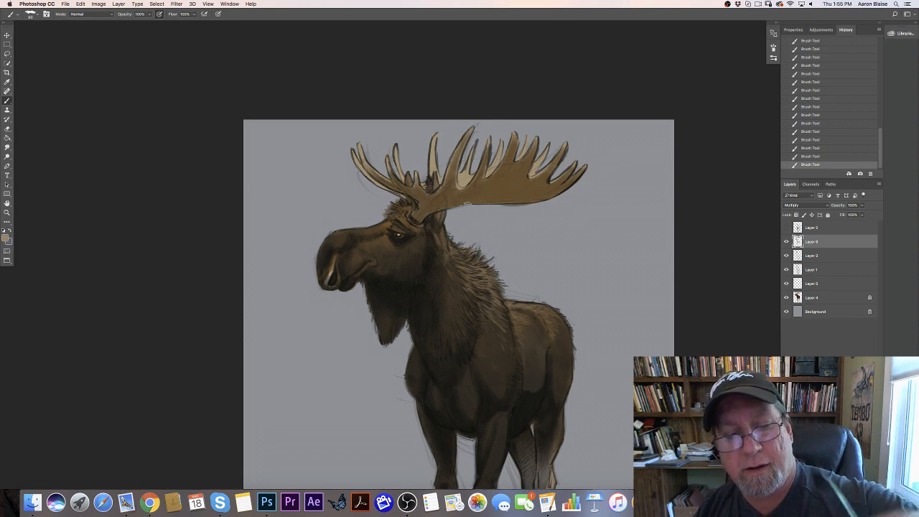
Step: Refine the shading along the palm's lower edge, extend it into the near antler's rear tines and erase the spill
mouse_move(532, 205)
mouse_down()
mouse_move(507, 208)
mouse_move(516, 199)
mouse_move(445, 208)
mouse_up()
drag(463, 204, 455, 197)
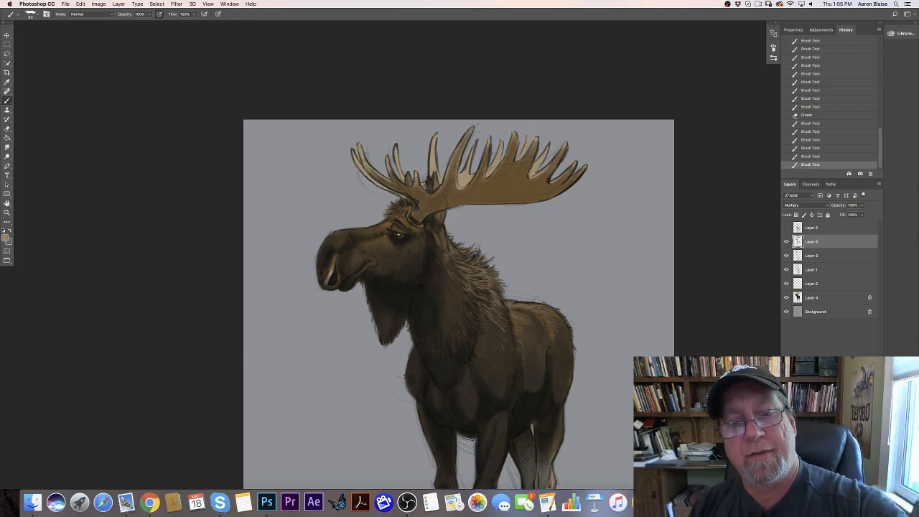
mouse_move(536, 137)
mouse_down()
mouse_move(522, 168)
mouse_move(536, 146)
mouse_move(524, 168)
mouse_move(567, 144)
mouse_move(552, 167)
mouse_up()
mouse_move(563, 149)
mouse_down()
mouse_move(552, 169)
mouse_move(559, 179)
mouse_up()
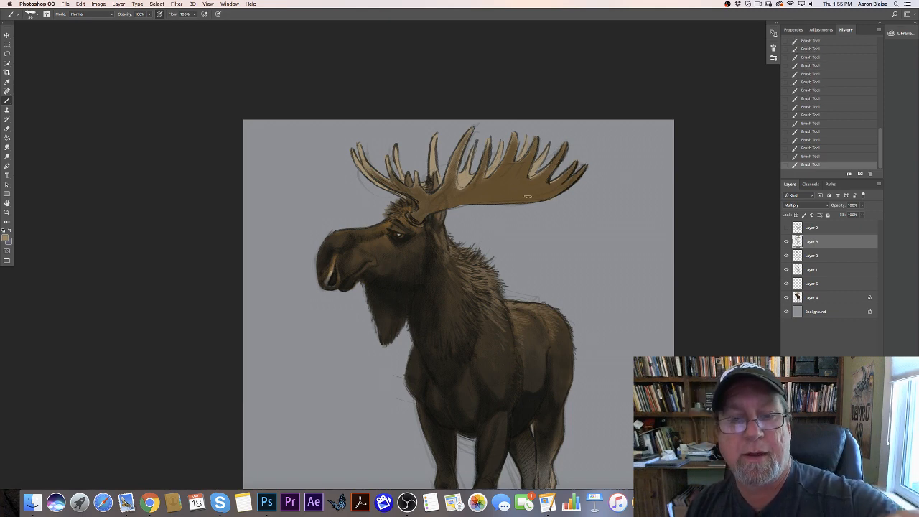
mouse_move(583, 165)
mouse_down()
mouse_move(588, 157)
mouse_move(571, 139)
mouse_move(563, 153)
mouse_up()
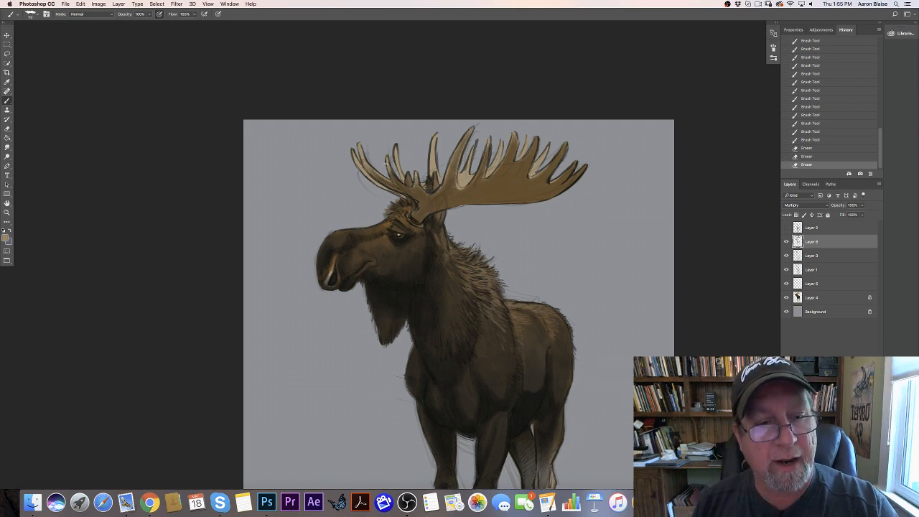
Step: Shade the far antler's tines and base with brown, plus the tip of the near antler's tall front tine
mouse_move(386, 156)
mouse_down()
mouse_move(394, 175)
mouse_move(366, 166)
mouse_move(371, 172)
mouse_up()
mouse_move(366, 164)
mouse_down()
mouse_move(397, 188)
mouse_move(388, 175)
mouse_move(433, 161)
mouse_move(418, 182)
mouse_up()
drag(414, 176, 417, 191)
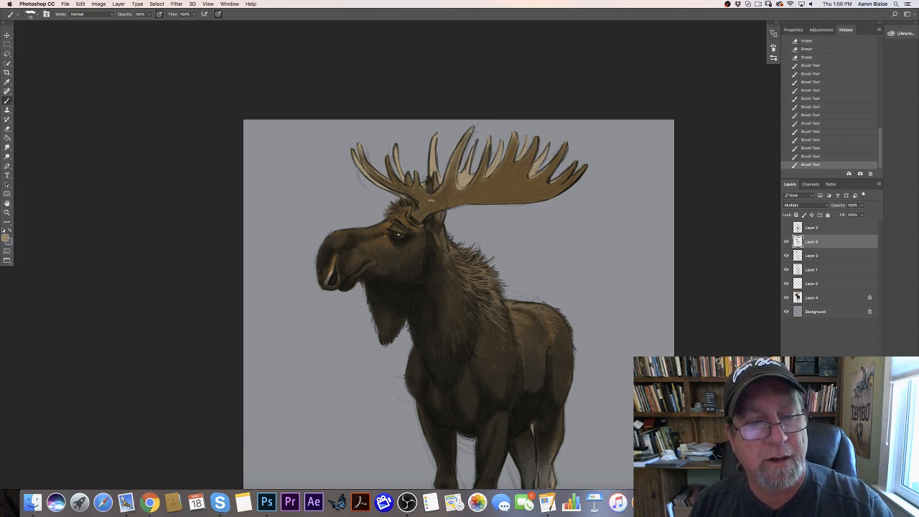
drag(471, 129, 463, 139)
drag(470, 131, 459, 151)
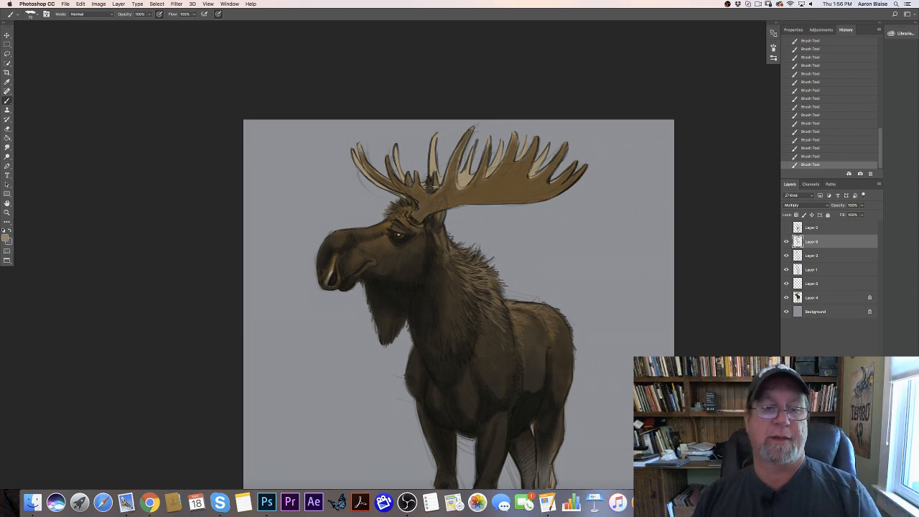
Step: Set the brush colour to blue-grey (RGB 119, 140, 149) and add a new Multiply layer above the shading layer
key(super+minus)
key(super+minus)
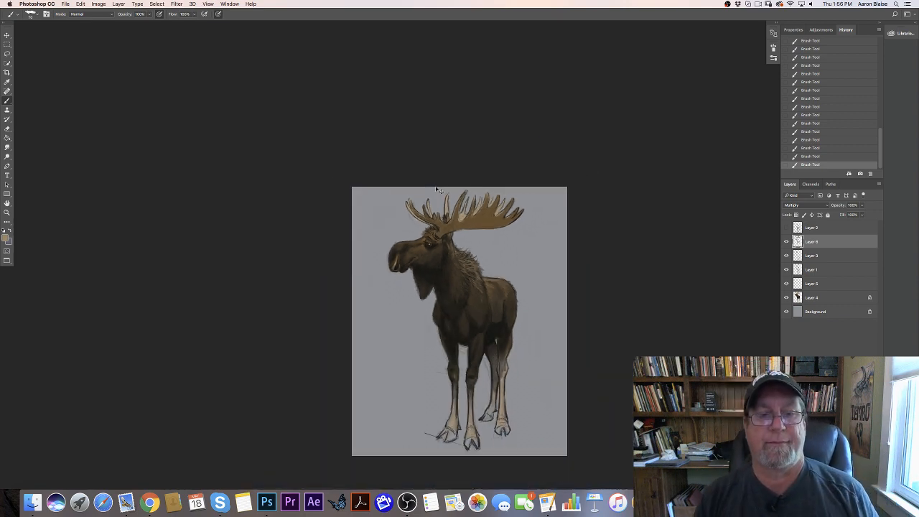
key(super+plus)
key(super+plus)
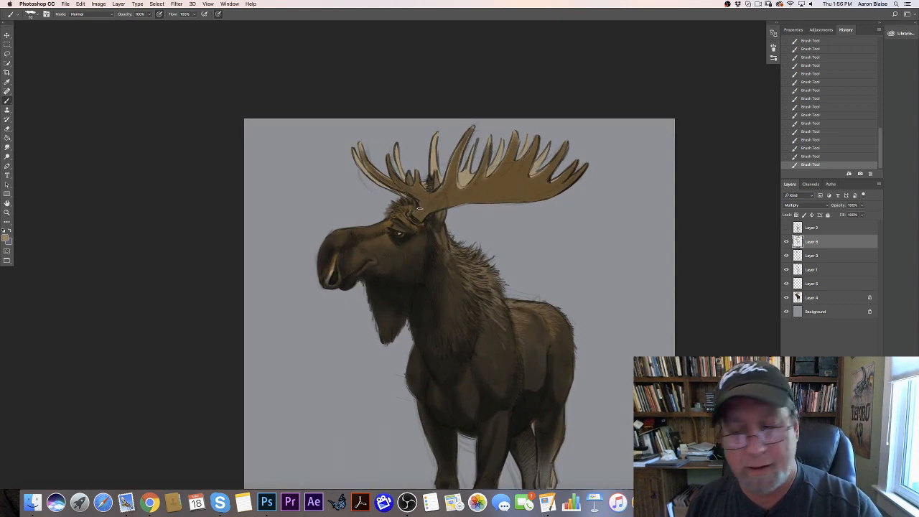
click(6, 236)
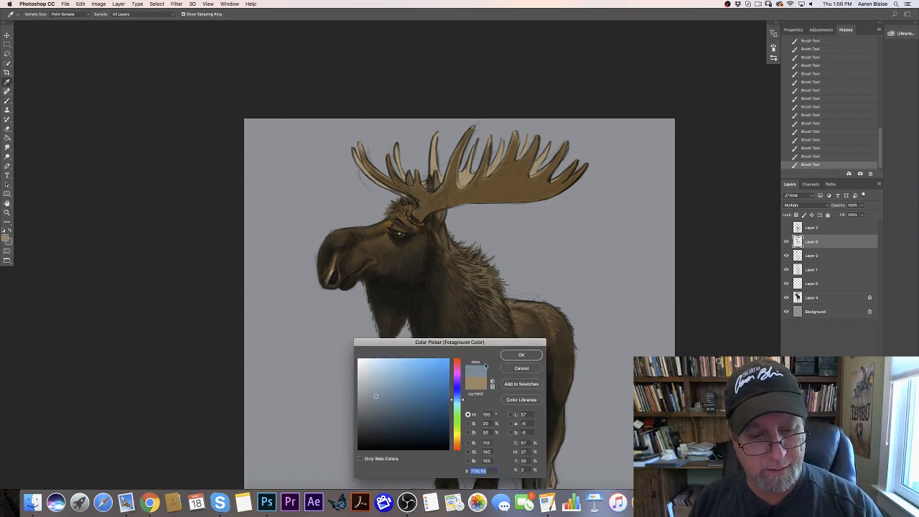
key(Return)
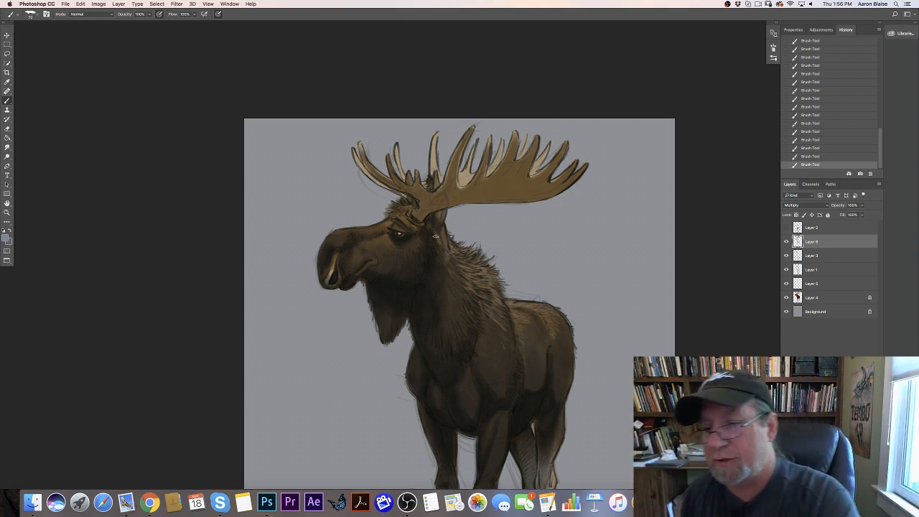
click(860, 484)
click(802, 206)
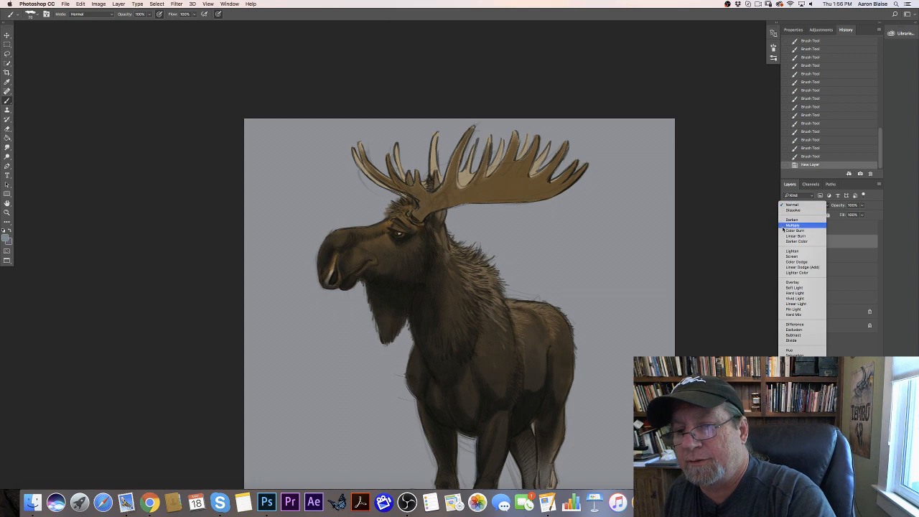
click(785, 225)
Step: Choose a lighter blue-grey, enlarge the brush and lay a broad shadow patch over the mane below the near antler
click(6, 239)
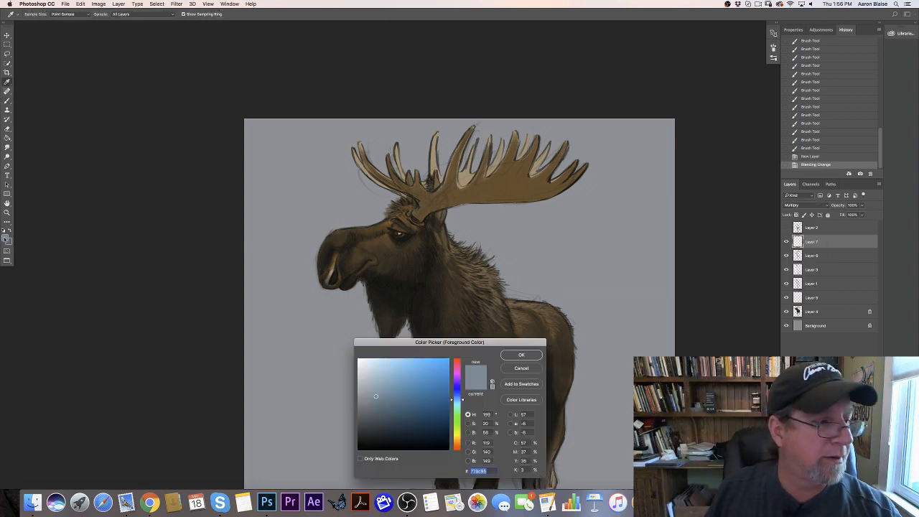
click(373, 388)
click(517, 355)
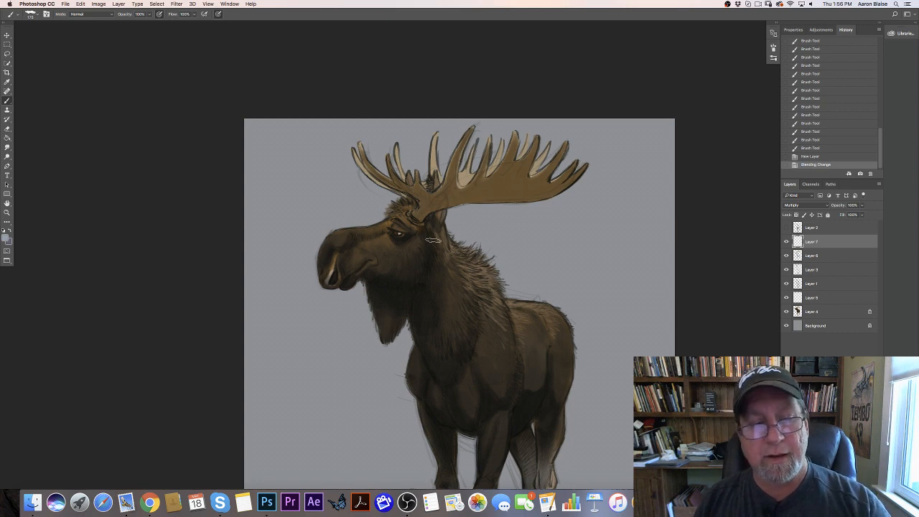
mouse_move(488, 221)
mouse_down()
mouse_move(481, 287)
mouse_move(482, 222)
mouse_move(452, 310)
mouse_move(480, 308)
mouse_up()
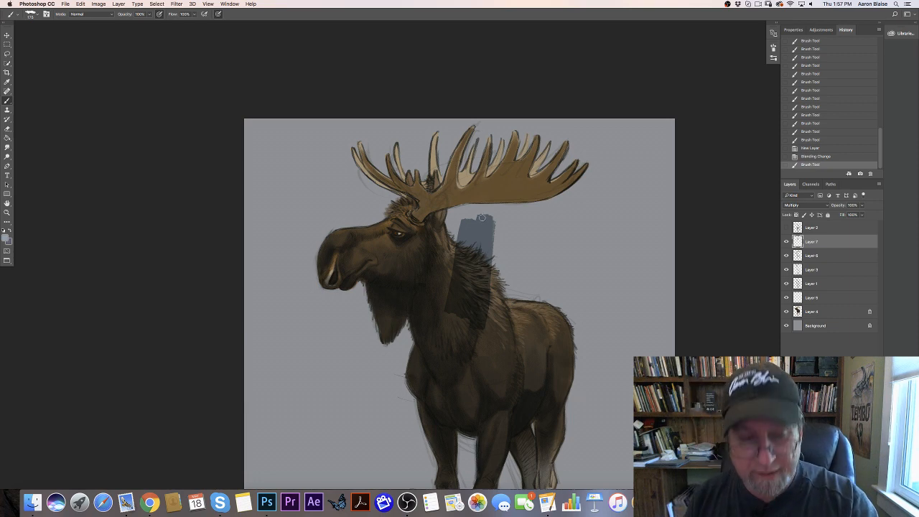
Step: Erase the test shading spilling onto the background behind the neck and delete Layer 7
mouse_move(496, 233)
mouse_down()
mouse_move(485, 213)
mouse_move(497, 249)
mouse_move(452, 220)
mouse_move(460, 224)
mouse_up()
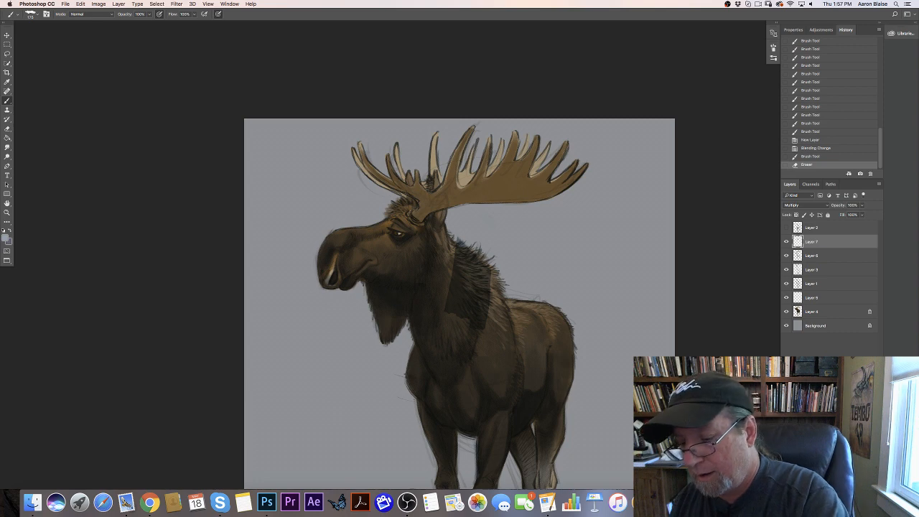
key(BackSpace)
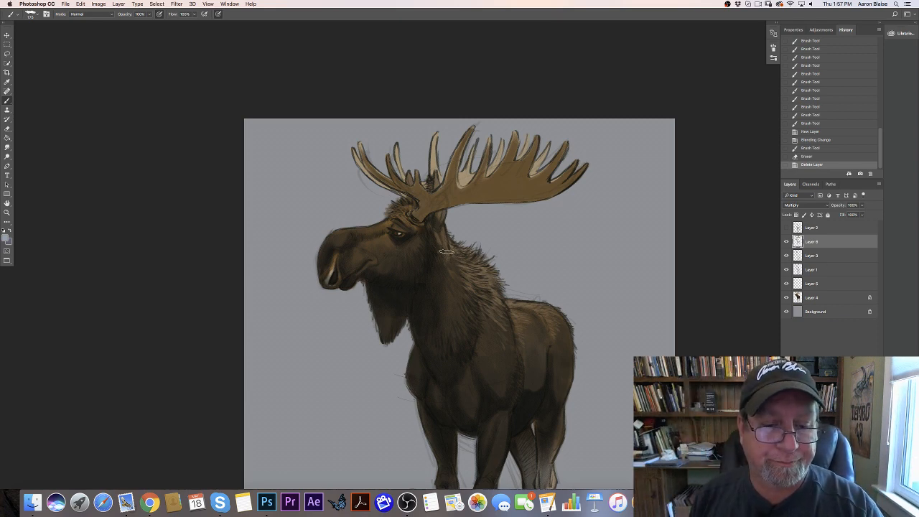
Step: Brush darker shading strokes into the moose's neck fur on the Multiply layer
mouse_move(446, 253)
mouse_down()
mouse_move(459, 267)
mouse_move(454, 278)
mouse_up()
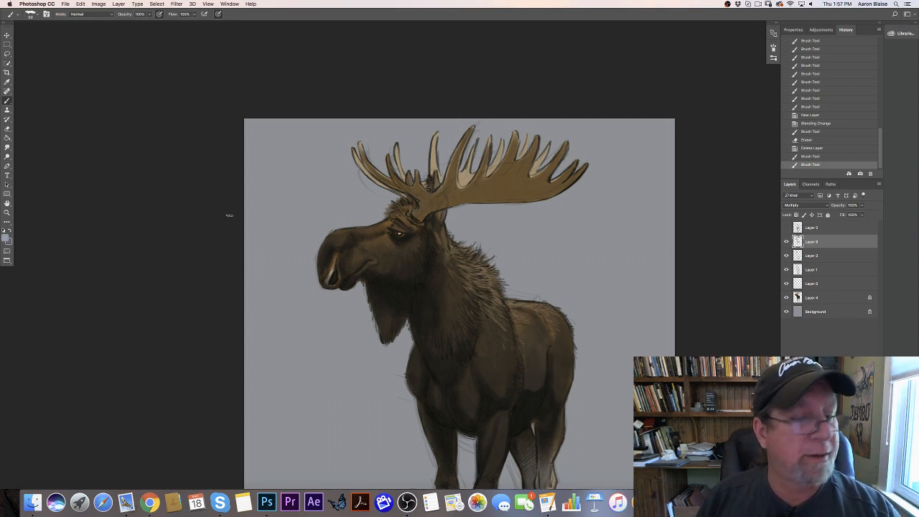
mouse_move(466, 292)
mouse_down()
mouse_move(479, 269)
mouse_move(468, 281)
mouse_up()
drag(465, 276, 457, 290)
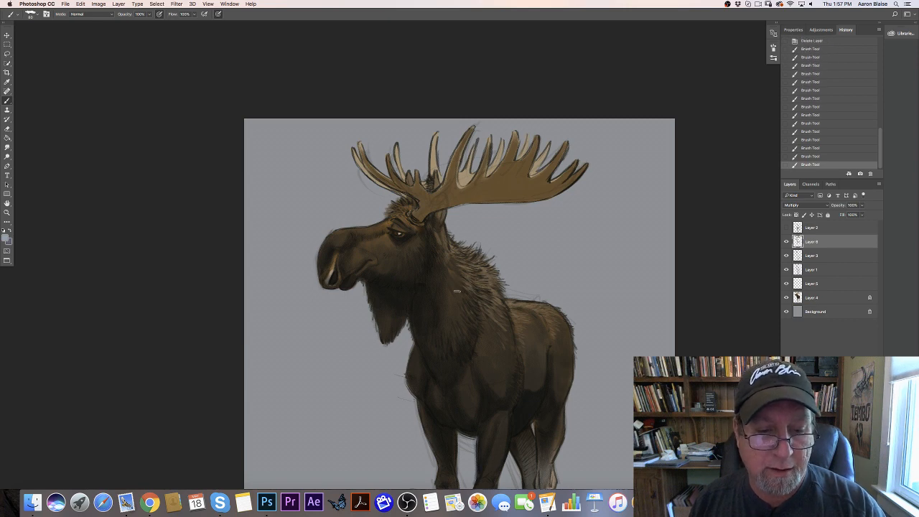
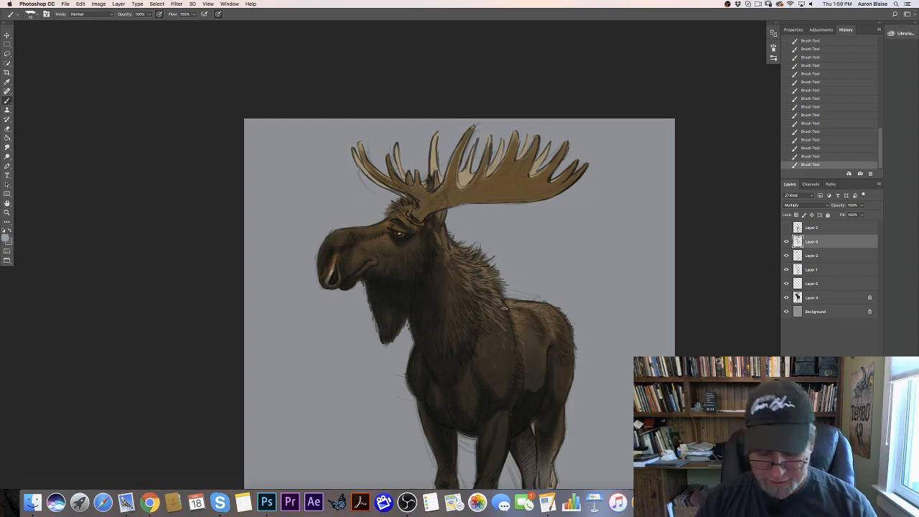
Step: Brush shading onto the lower part of the moose's far hind leg
key(super+minus)
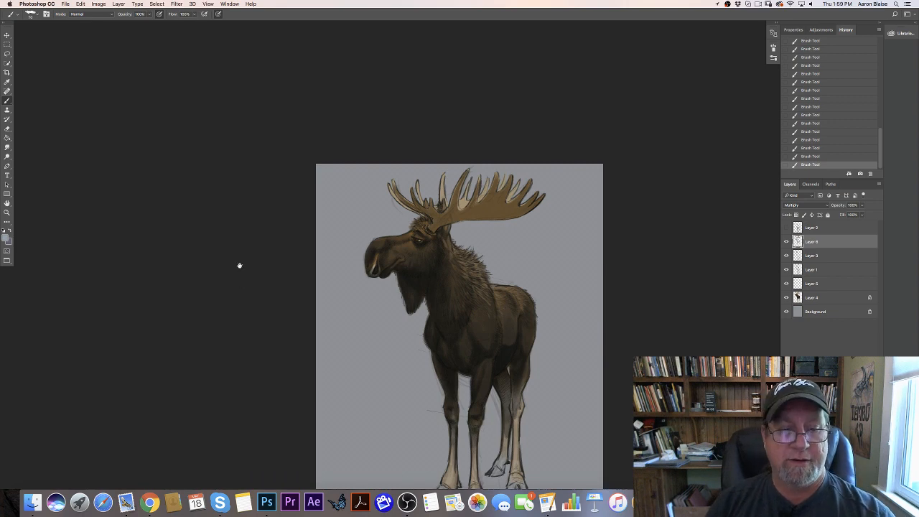
drag(240, 265, 233, 231)
key(super+plus)
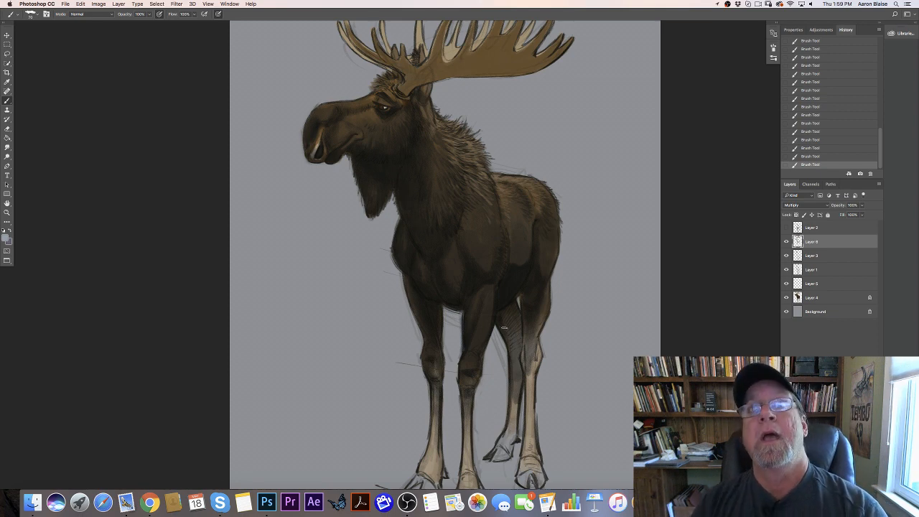
mouse_move(514, 400)
mouse_down()
mouse_move(511, 437)
mouse_move(498, 439)
mouse_move(506, 429)
mouse_move(516, 435)
mouse_move(502, 447)
mouse_move(536, 449)
mouse_move(534, 363)
mouse_move(522, 425)
mouse_up()
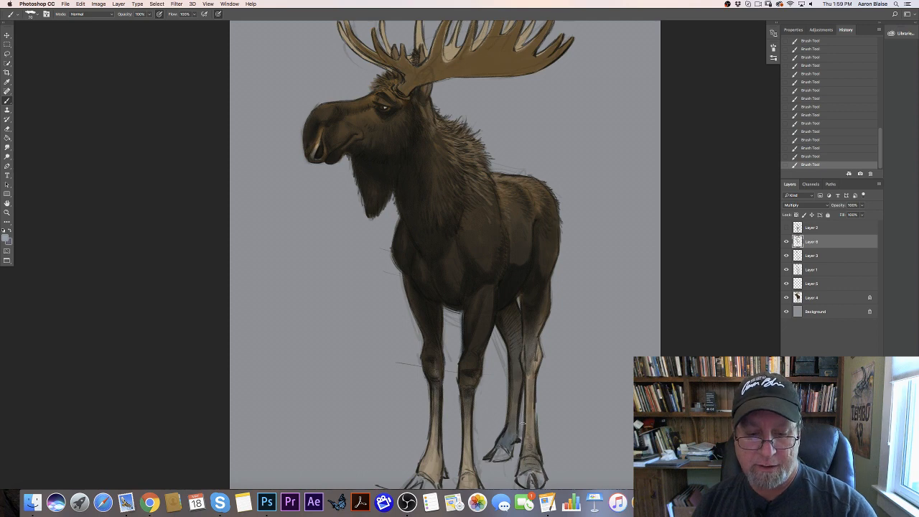
Step: Make Layer 4 active and choose a dark blue-grey foreground colour for the hooves
drag(157, 280, 127, 207)
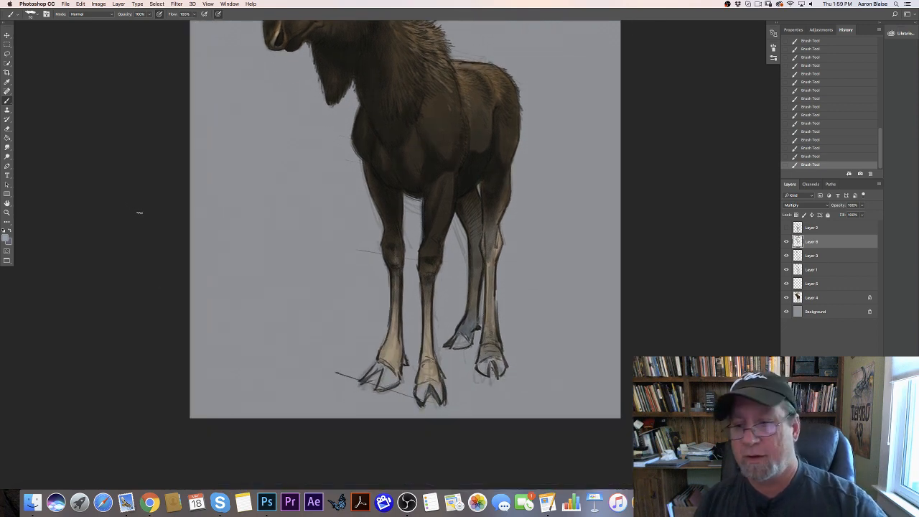
click(814, 301)
click(6, 237)
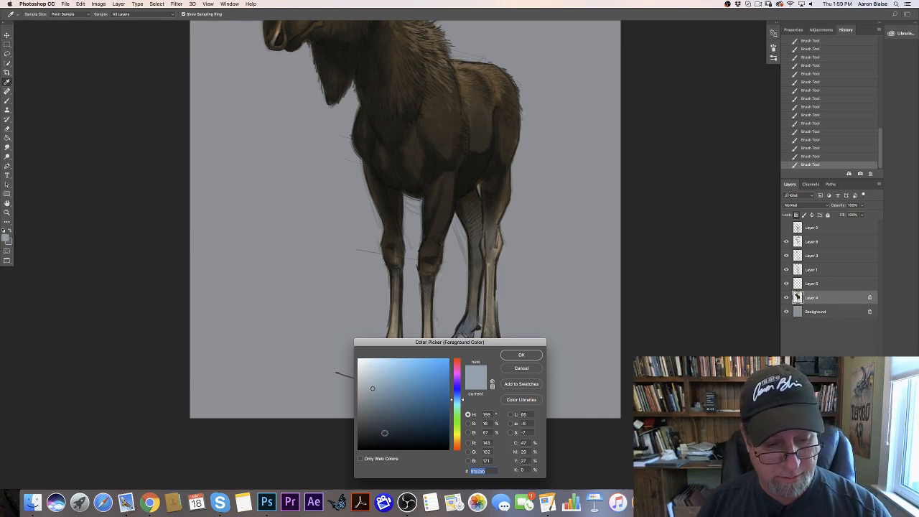
click(456, 395)
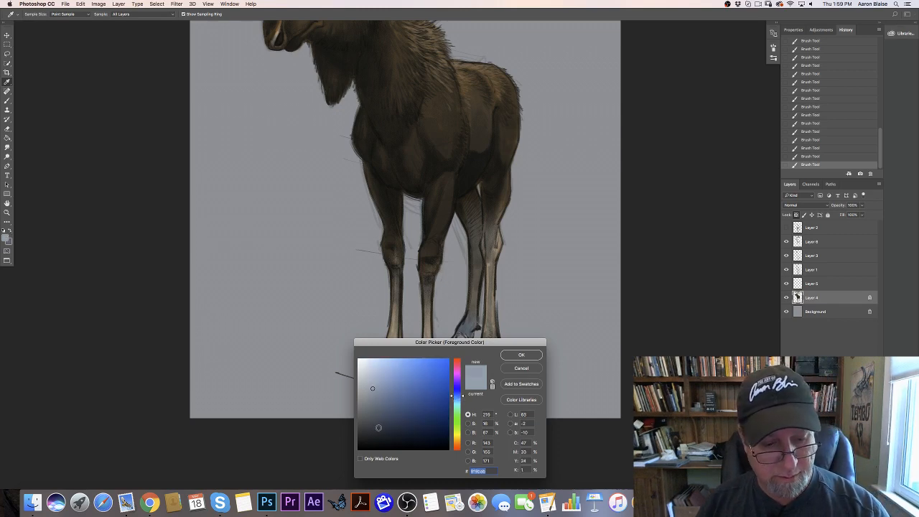
click(375, 426)
click(510, 357)
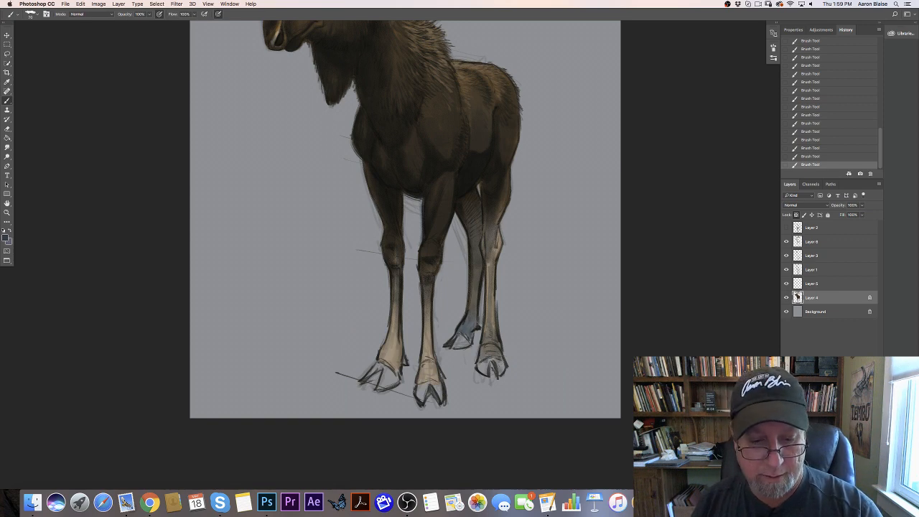
Step: Unlock the transparent pixels of Layer 4 and paint both hind hooves dark blue-grey
click(796, 215)
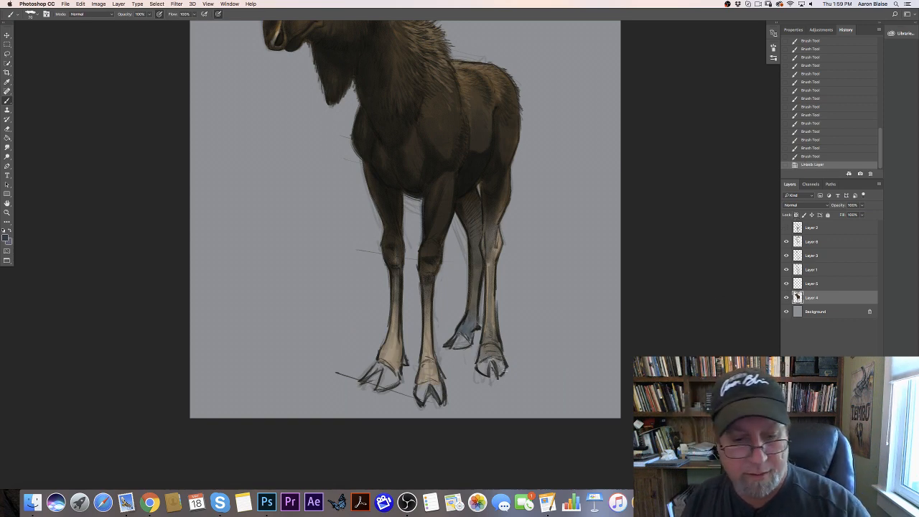
mouse_move(504, 368)
mouse_down()
mouse_move(478, 363)
mouse_move(500, 356)
mouse_move(492, 369)
mouse_up()
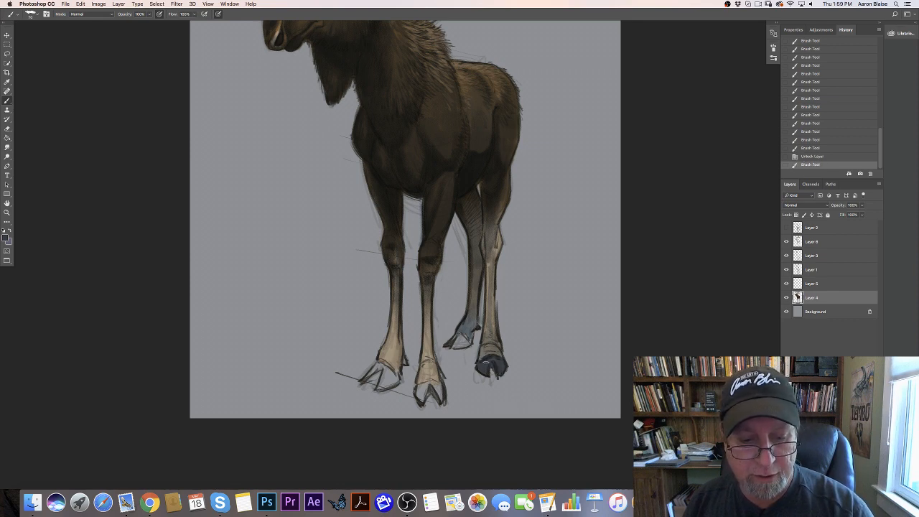
click(486, 359)
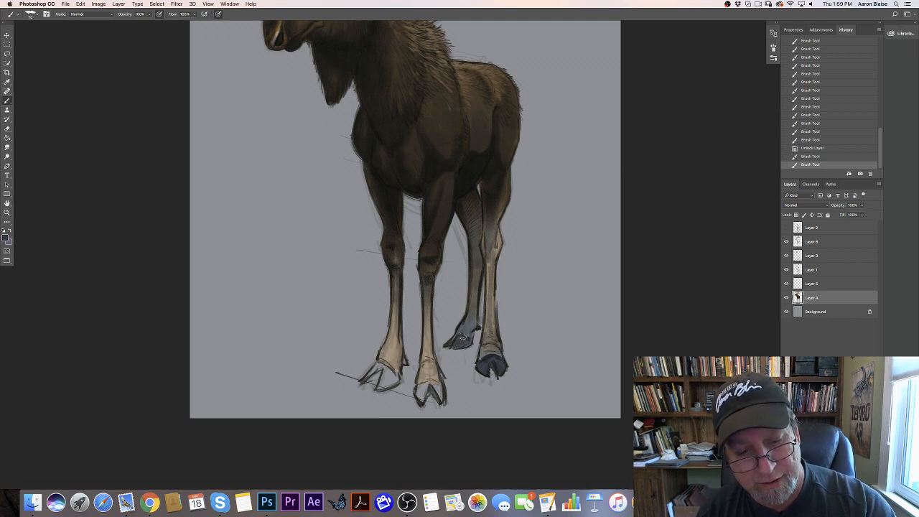
click(458, 346)
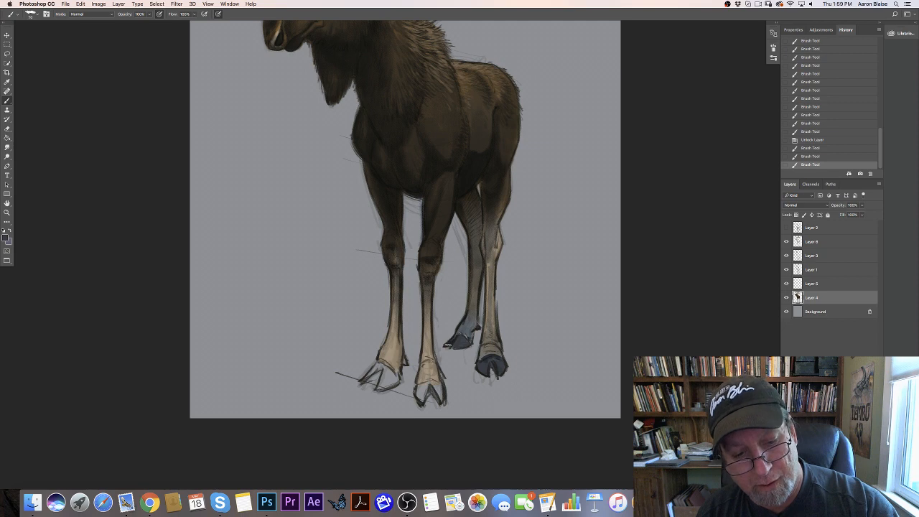
drag(448, 346, 463, 338)
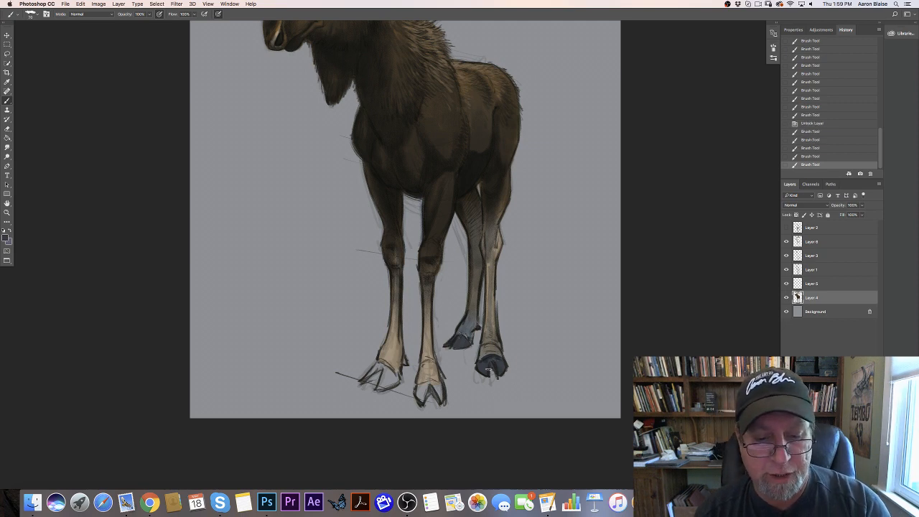
Step: Paint both front hooves with the same dark blue-grey
drag(437, 386, 422, 387)
drag(420, 389, 428, 381)
drag(423, 383, 438, 382)
drag(421, 398, 423, 403)
mouse_move(396, 376)
mouse_down()
mouse_move(383, 373)
mouse_move(380, 383)
mouse_move(373, 369)
mouse_move(364, 381)
mouse_move(384, 366)
mouse_move(396, 372)
mouse_move(378, 359)
mouse_up()
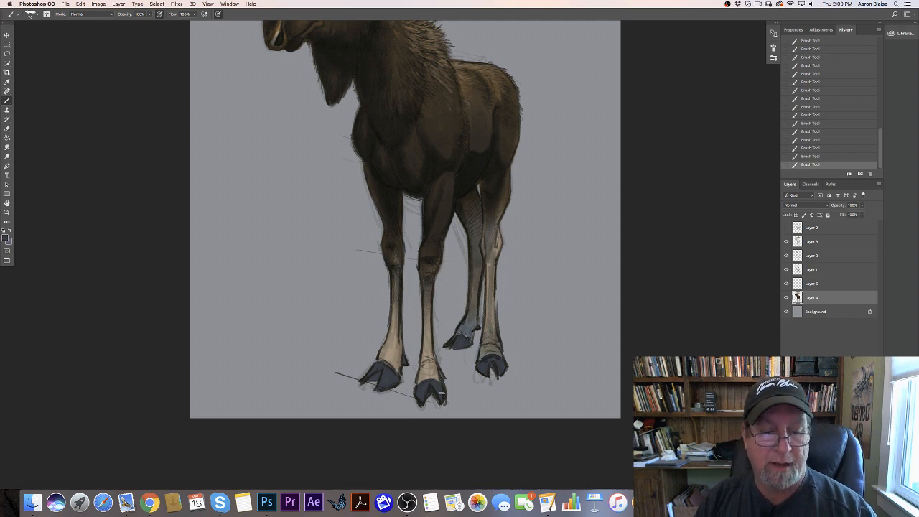
Step: Erase the stray construction lines around the belly and front legs on Layer 1
scroll(141, 309, up, 10)
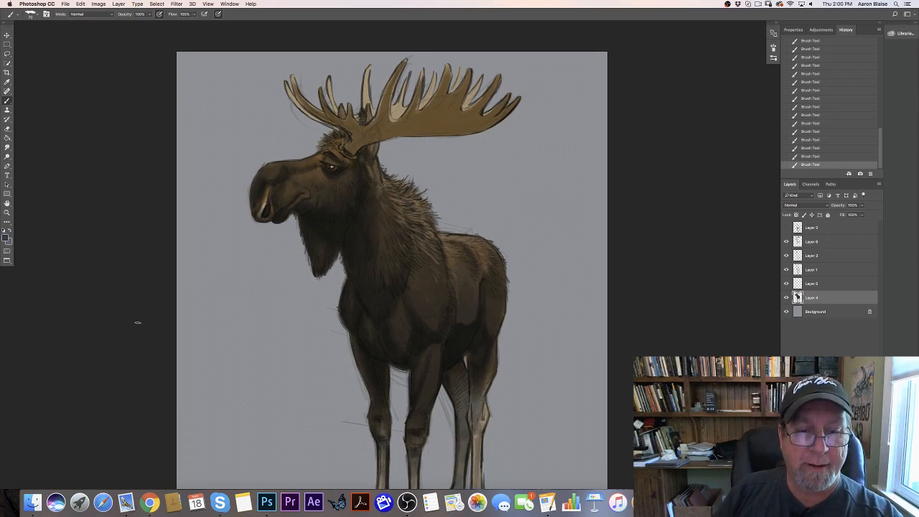
scroll(123, 263, down, 5)
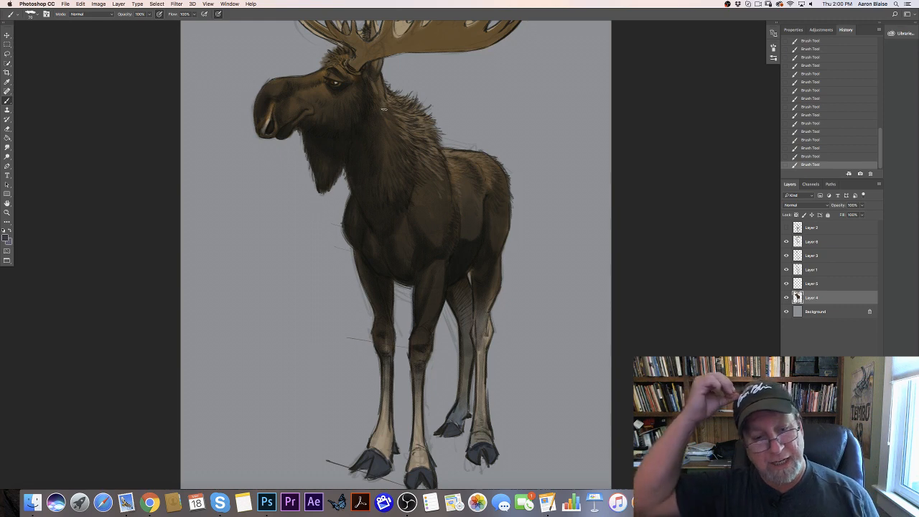
click(807, 272)
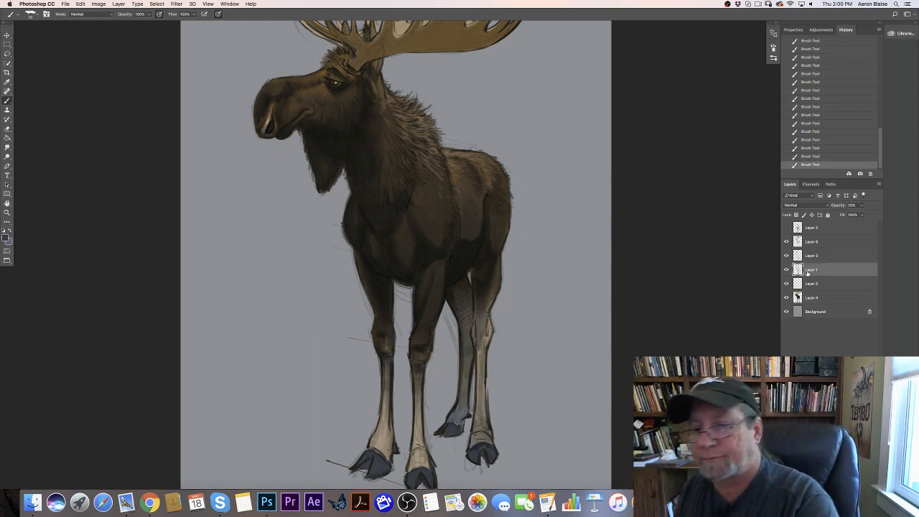
mouse_move(444, 309)
mouse_down()
mouse_move(448, 300)
mouse_move(400, 281)
mouse_up()
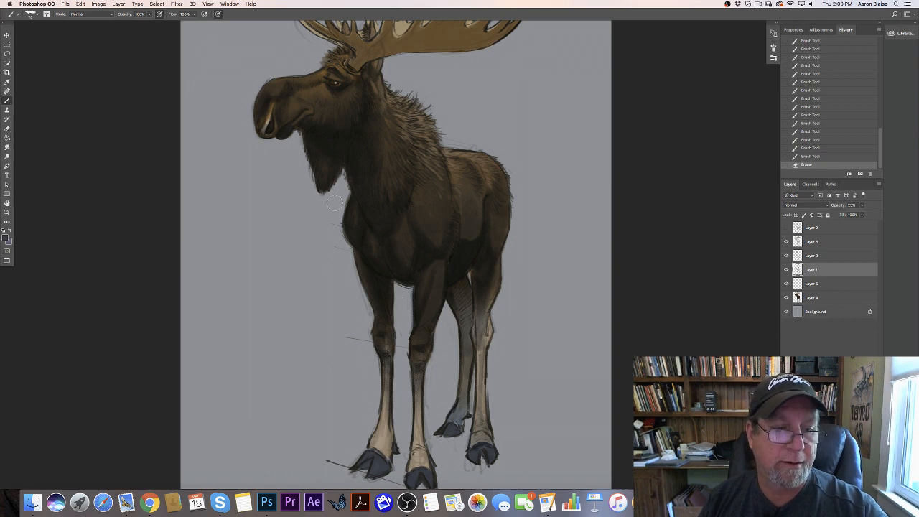
drag(381, 313, 374, 343)
drag(381, 299, 375, 354)
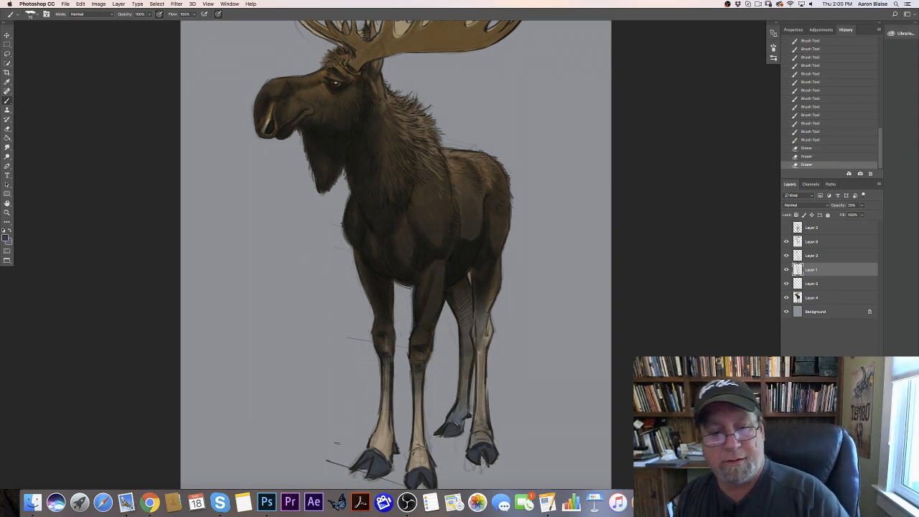
Step: Add a new layer directly above Layer 6
click(815, 243)
click(860, 485)
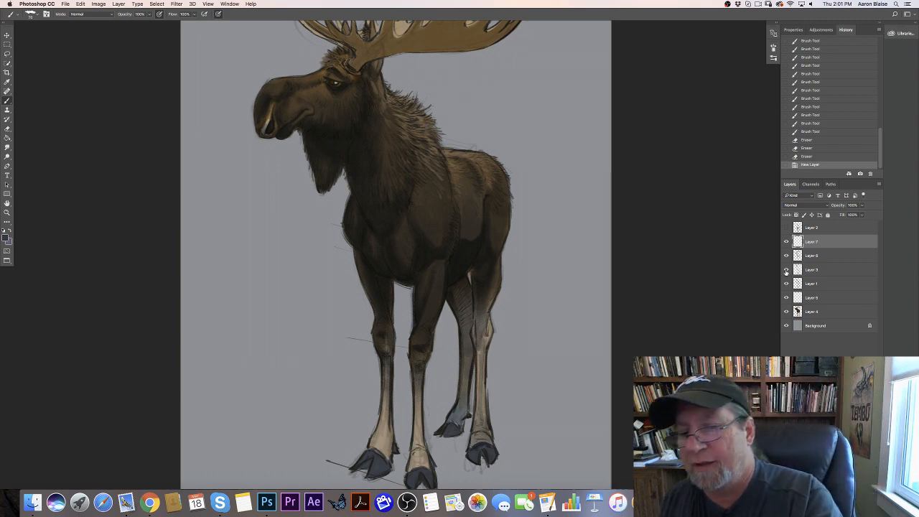
Step: Erase the faint sketch lines in front of the moose's chest on Layer 1
click(808, 285)
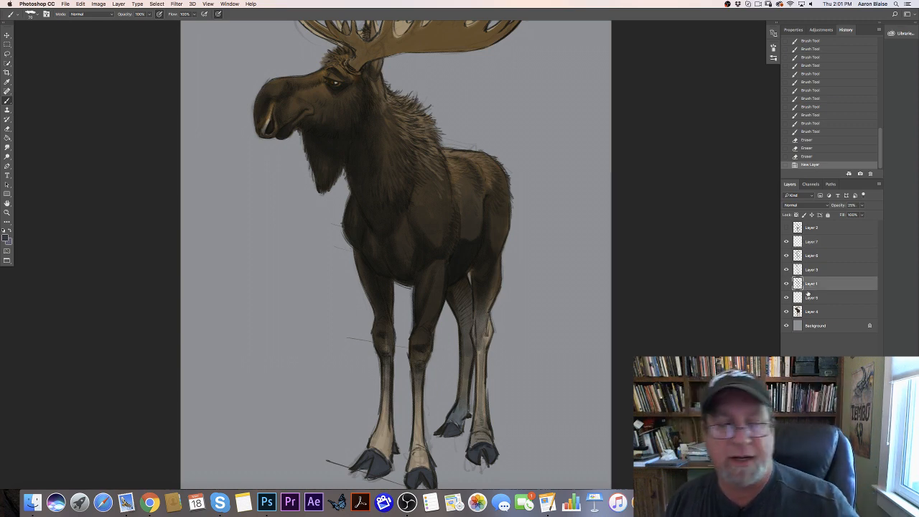
drag(321, 213, 337, 224)
mouse_move(334, 224)
mouse_down()
mouse_move(325, 248)
mouse_move(303, 217)
mouse_up()
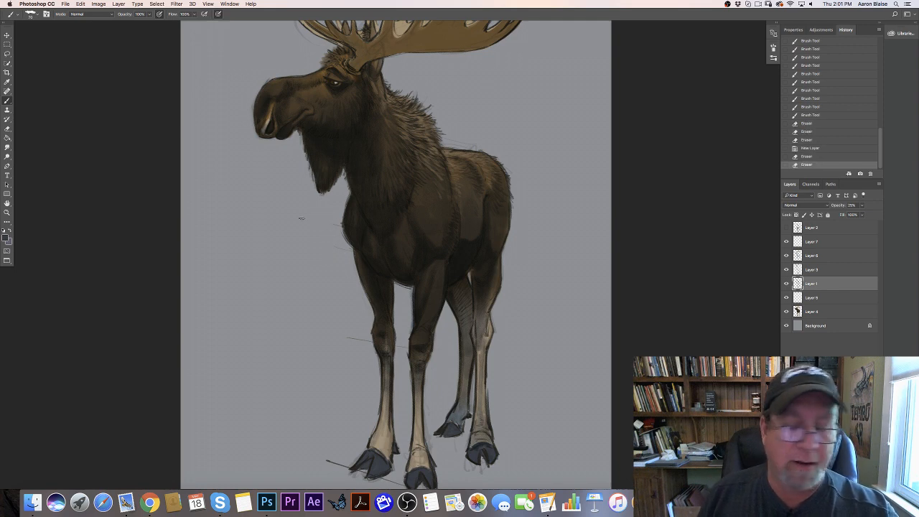
Step: Erase the leftover sketch lines beside the chest, front knees and front hoof on Layer 3
click(806, 270)
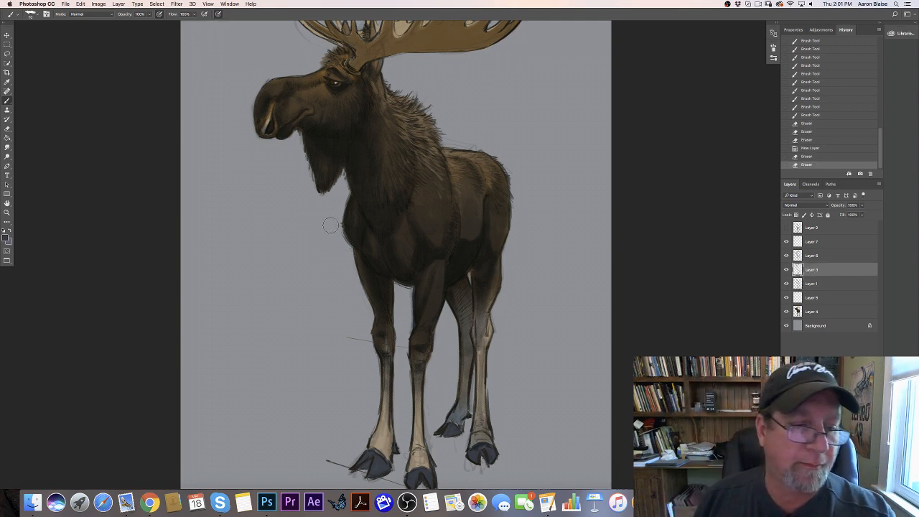
mouse_move(365, 346)
mouse_down()
mouse_move(361, 333)
mouse_move(374, 376)
mouse_up()
drag(403, 343, 404, 410)
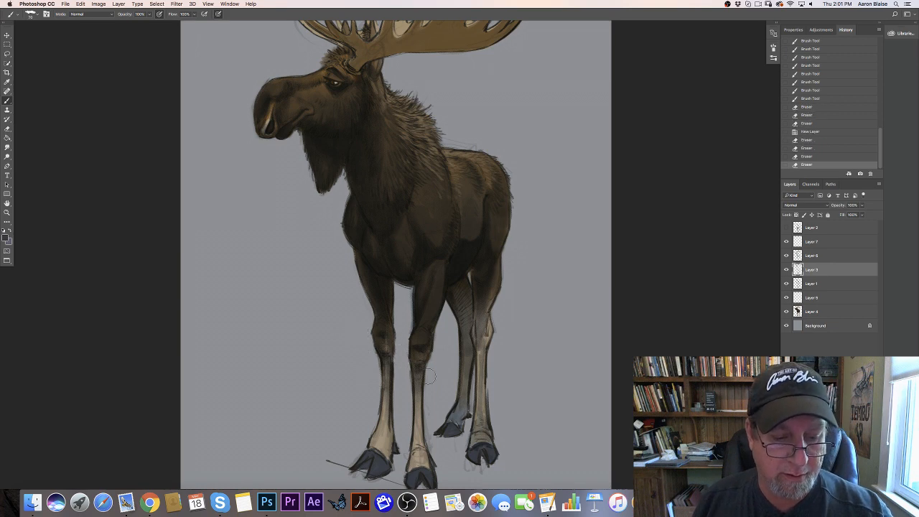
drag(436, 358, 432, 385)
drag(336, 454, 340, 466)
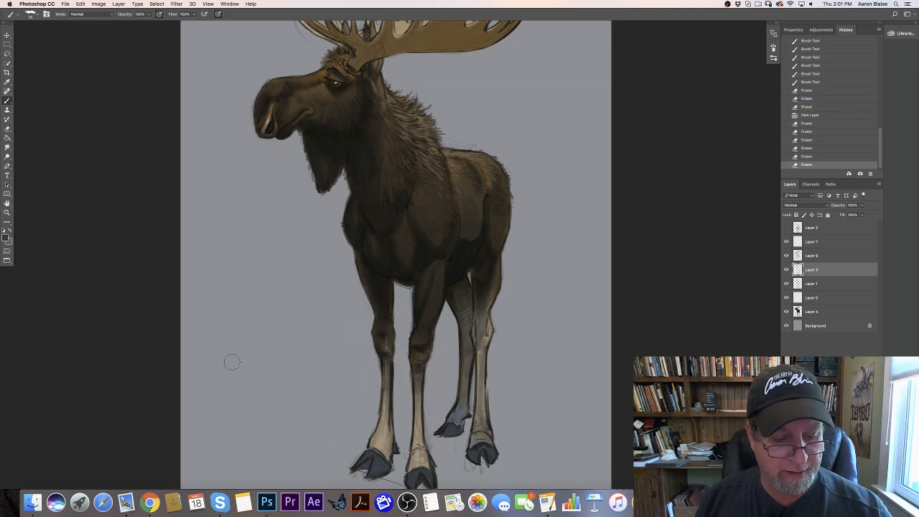
Step: Erase the remaining ground line below and between the front hooves
drag(172, 299, 151, 216)
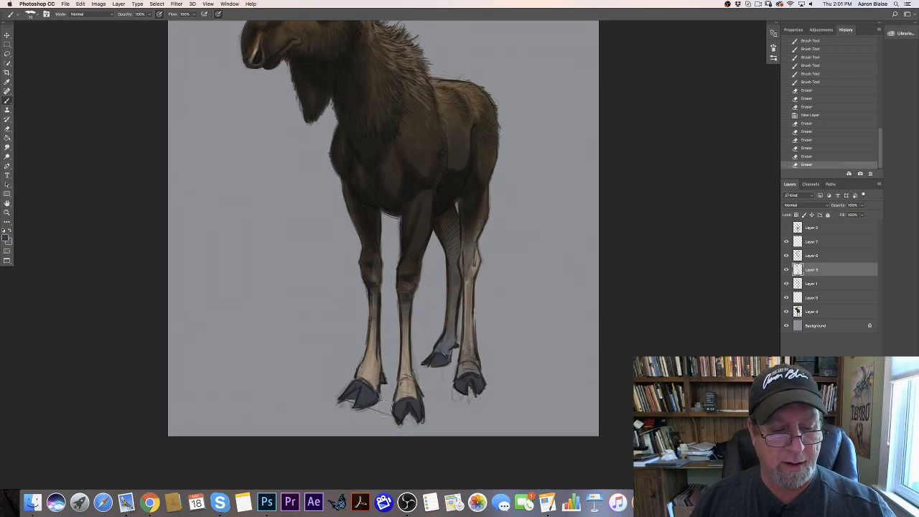
mouse_move(384, 414)
mouse_down()
mouse_move(365, 416)
mouse_move(383, 429)
mouse_move(345, 408)
mouse_move(338, 426)
mouse_up()
mouse_move(407, 429)
mouse_down()
mouse_move(380, 416)
mouse_move(383, 428)
mouse_up()
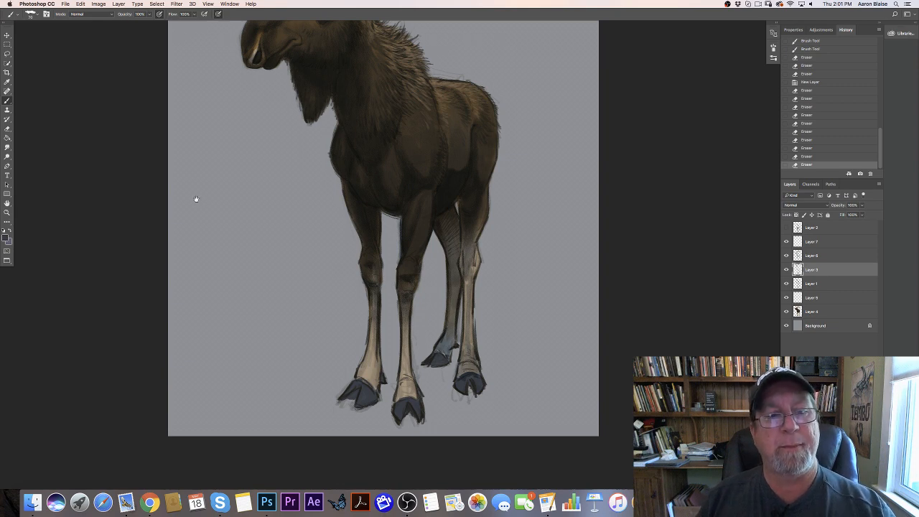
Step: Set the blending mode of the empty Layer 7 to Overlay
drag(194, 200, 227, 273)
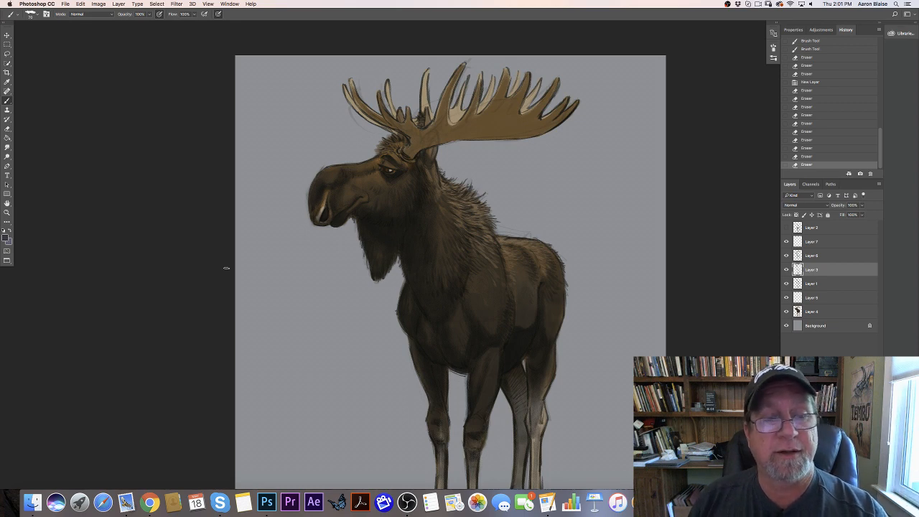
click(810, 242)
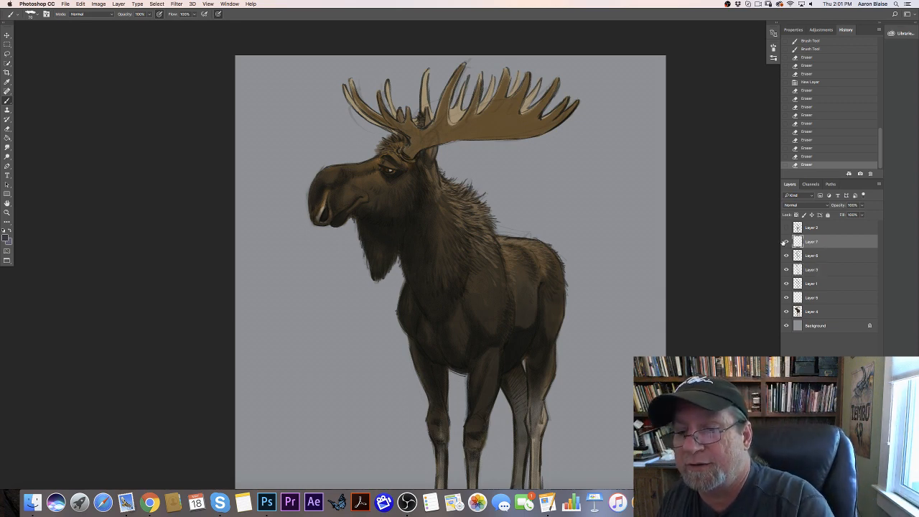
click(790, 206)
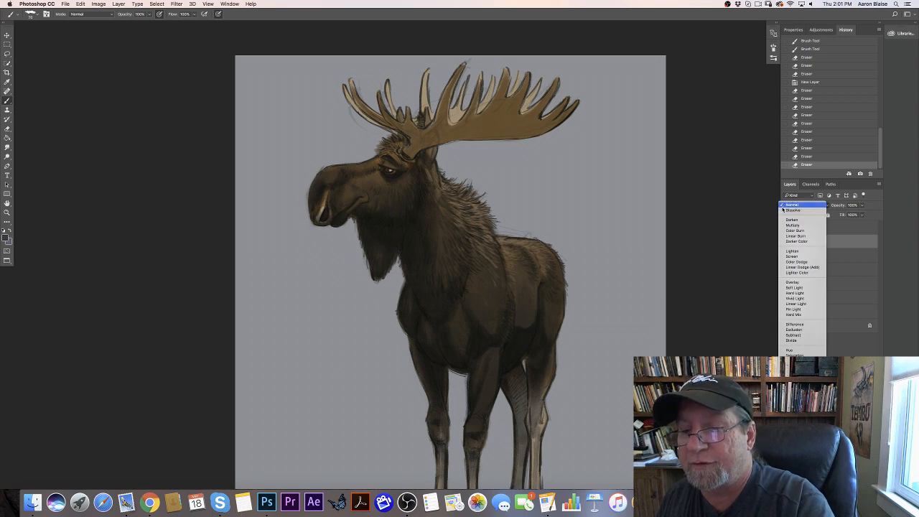
click(788, 282)
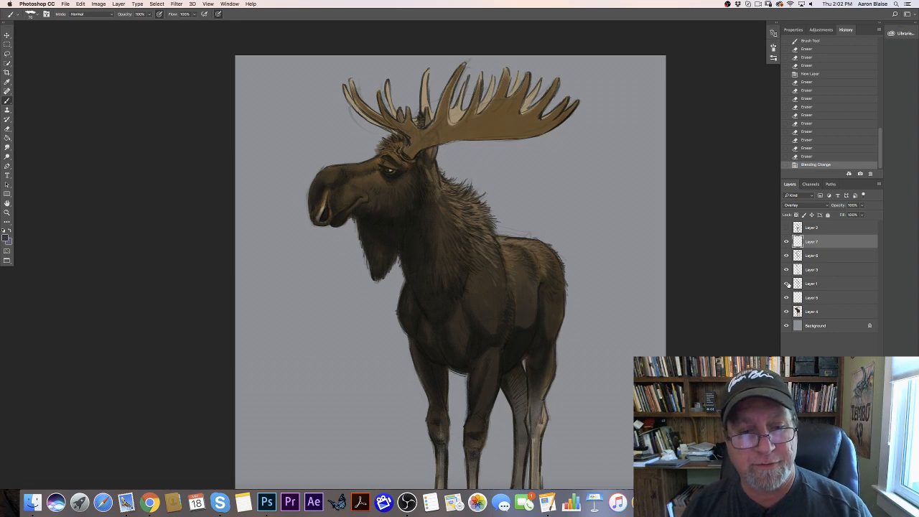
Step: Try dark brush strokes on the moose's neck on Layer 7 and erase them
drag(450, 189, 448, 188)
drag(449, 189, 446, 186)
drag(448, 187, 445, 185)
drag(447, 186, 444, 184)
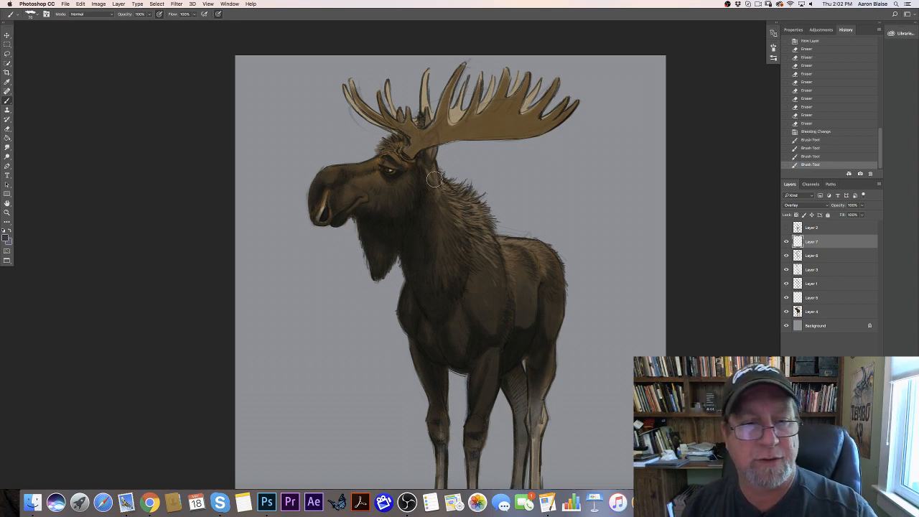
key(e)
drag(455, 200, 441, 189)
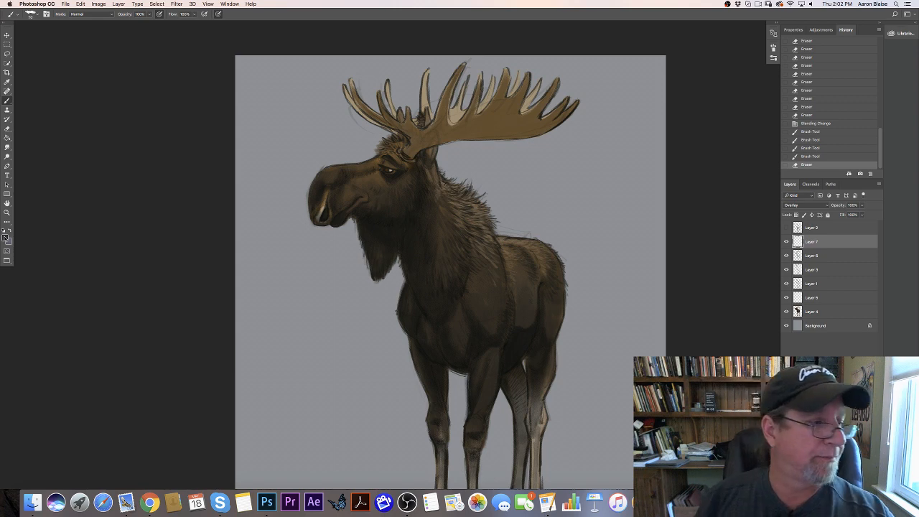
Step: Set the foreground color to tan (#b29e7c) and brush highlights above the moose's eye on Layer 7
click(6, 237)
click(454, 438)
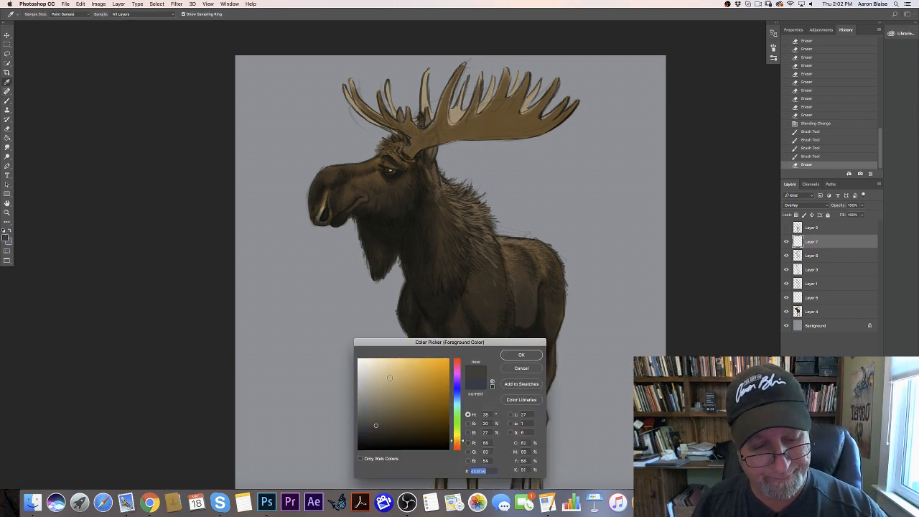
click(386, 377)
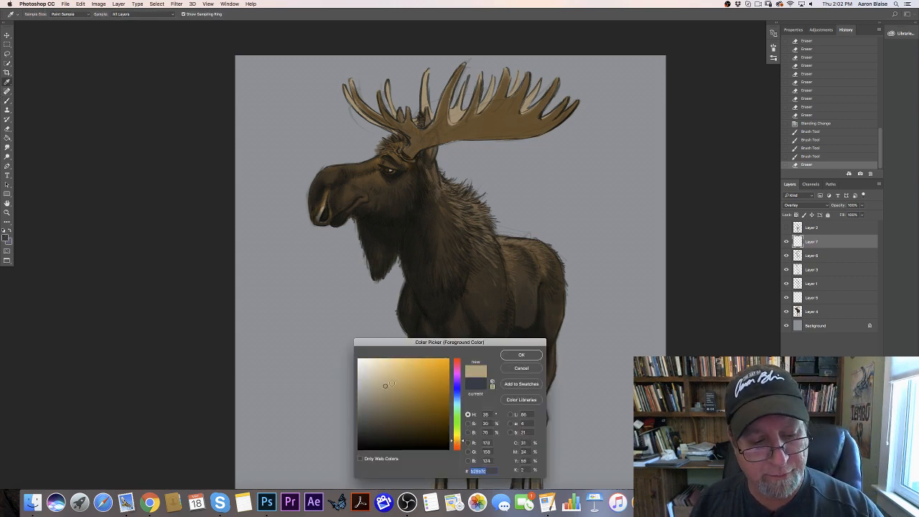
click(521, 354)
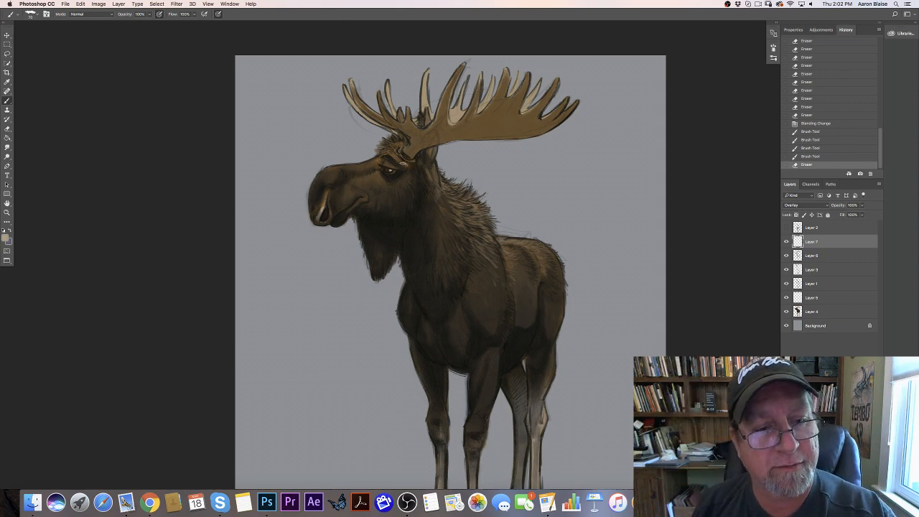
drag(401, 160, 394, 156)
drag(400, 159, 390, 151)
drag(396, 155, 387, 151)
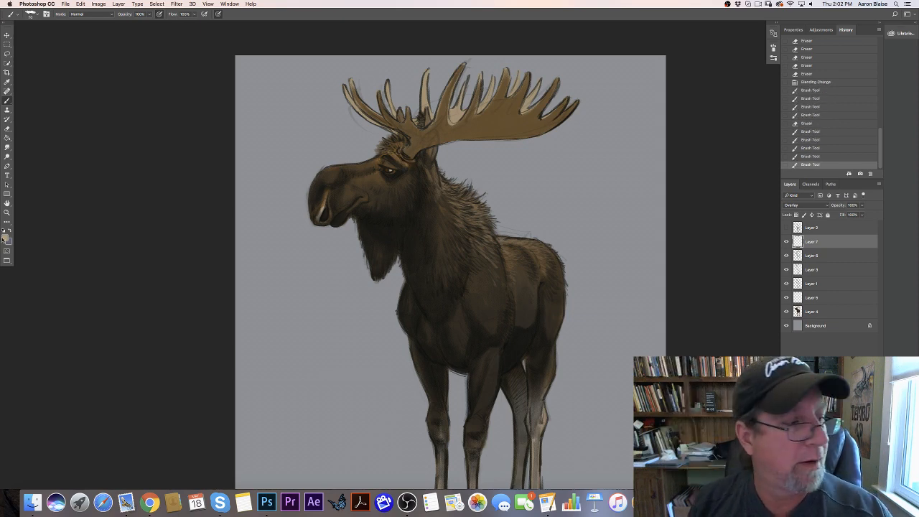
Step: Lighten the foreground color to #d2ba8f and paint short fur highlights on the cheek behind the eye
click(4, 239)
click(387, 374)
click(520, 355)
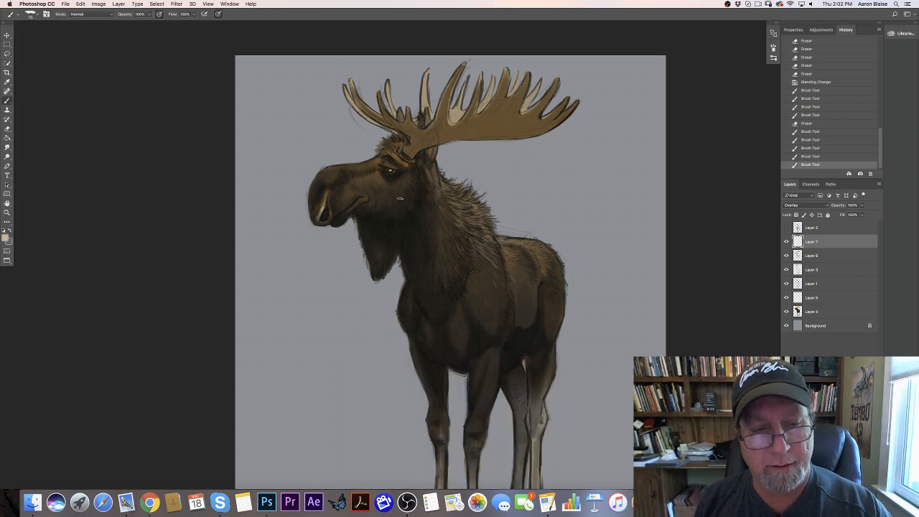
drag(408, 173, 412, 178)
drag(406, 173, 411, 179)
drag(407, 174, 411, 181)
drag(406, 174, 410, 179)
drag(404, 170, 412, 179)
drag(407, 174, 410, 180)
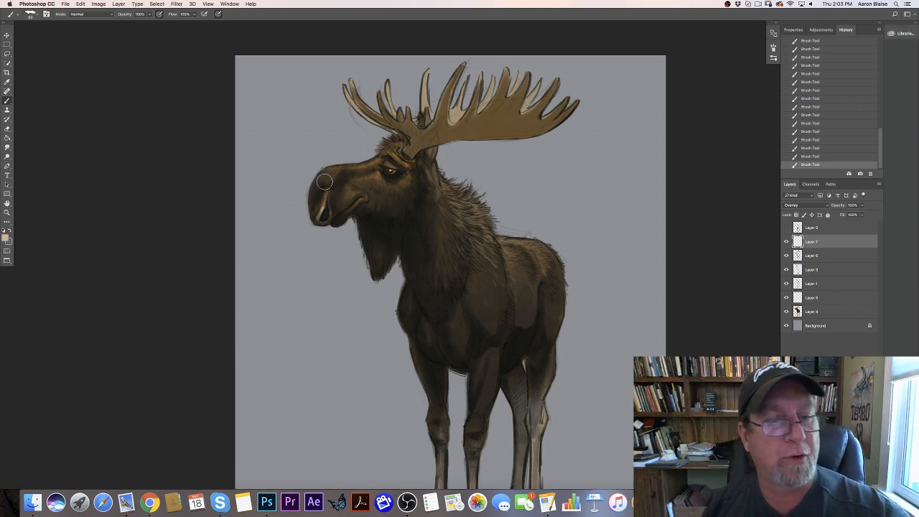
Step: Brush light tan highlights along the upper edge of the moose's muzzle on Layer 7
mouse_move(331, 178)
mouse_down()
mouse_move(318, 182)
mouse_move(334, 170)
mouse_up()
drag(328, 171, 334, 170)
drag(327, 172, 335, 170)
drag(327, 172, 334, 171)
drag(327, 171, 334, 171)
drag(328, 172, 333, 171)
drag(326, 173, 322, 179)
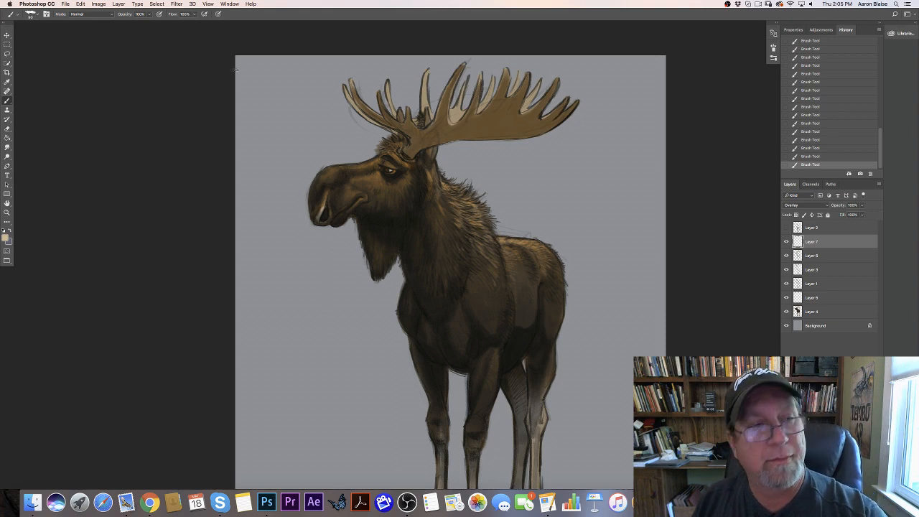
Step: Review the current brush's tip shape and Shape Dynamics settings
click(45, 14)
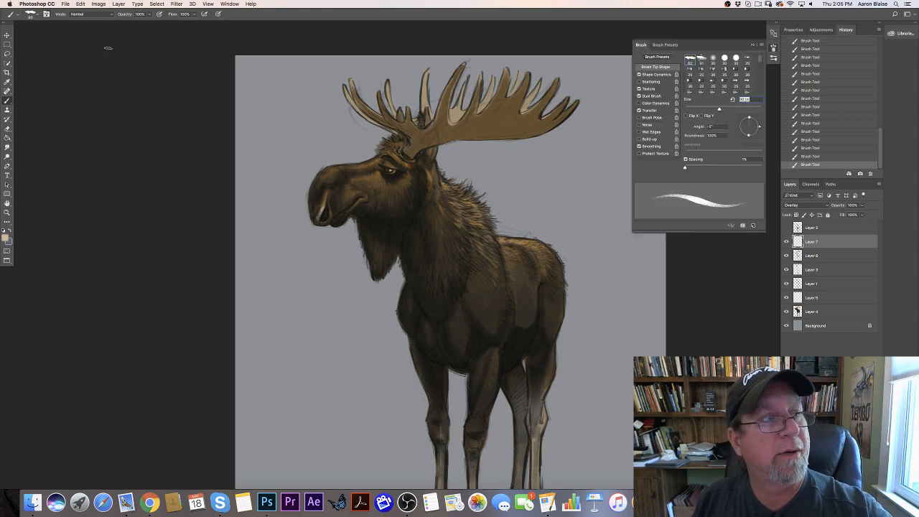
click(639, 75)
click(639, 46)
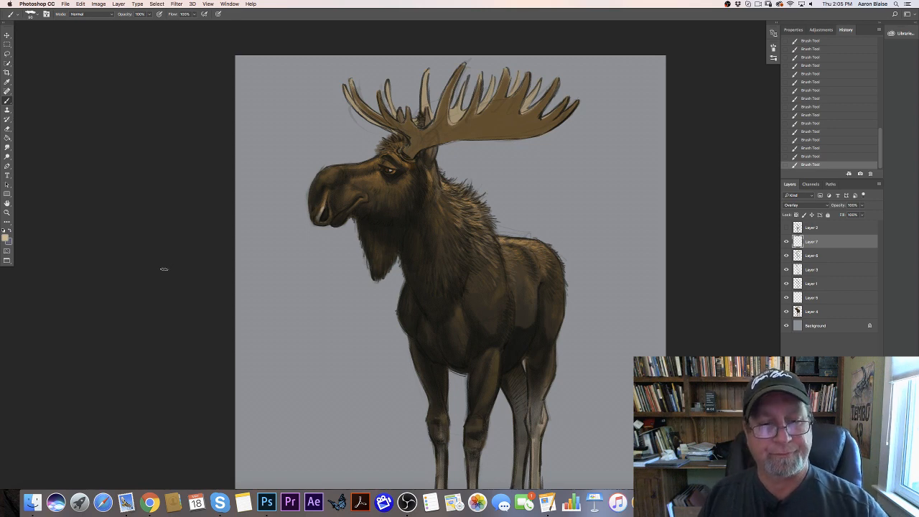
Step: Paint light tan highlights down the moose's lower hind and front legs on Layer 7
scroll(162, 263, down, 5)
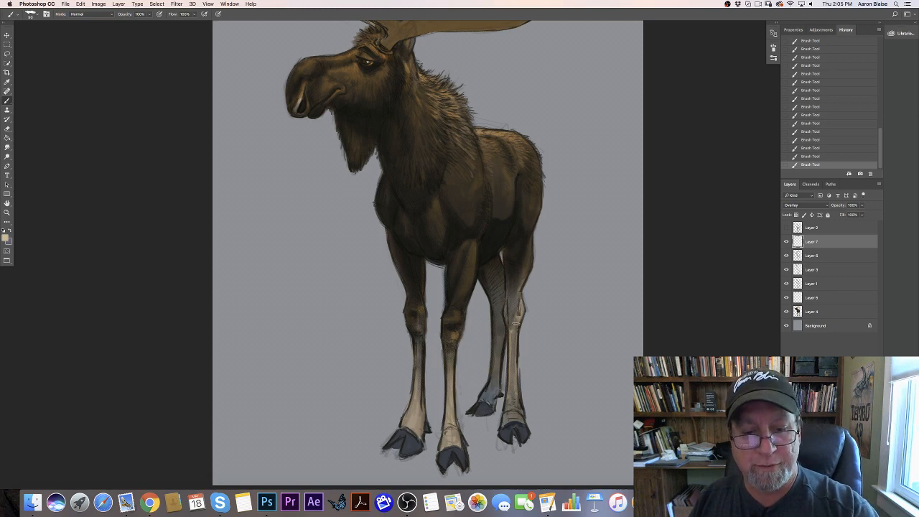
drag(519, 292, 517, 414)
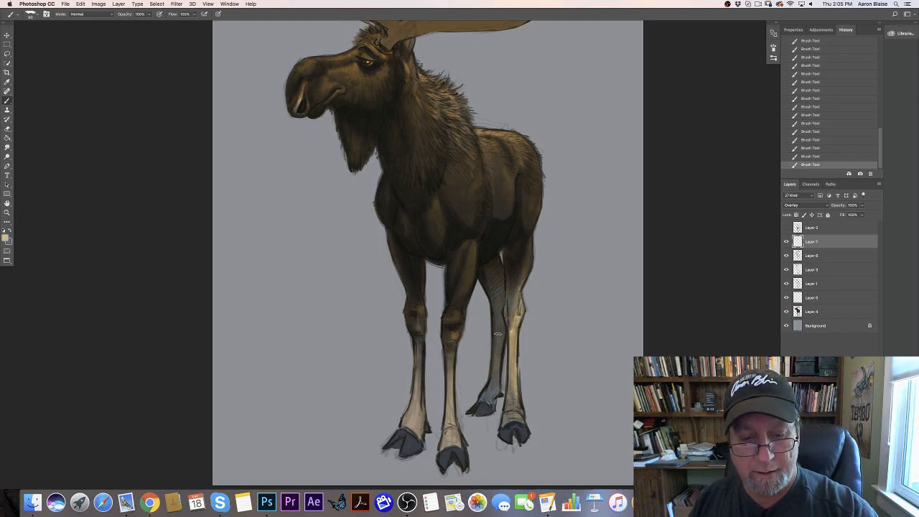
drag(498, 334, 497, 387)
mouse_move(414, 388)
mouse_down()
mouse_move(415, 436)
mouse_move(456, 444)
mouse_move(450, 408)
mouse_up()
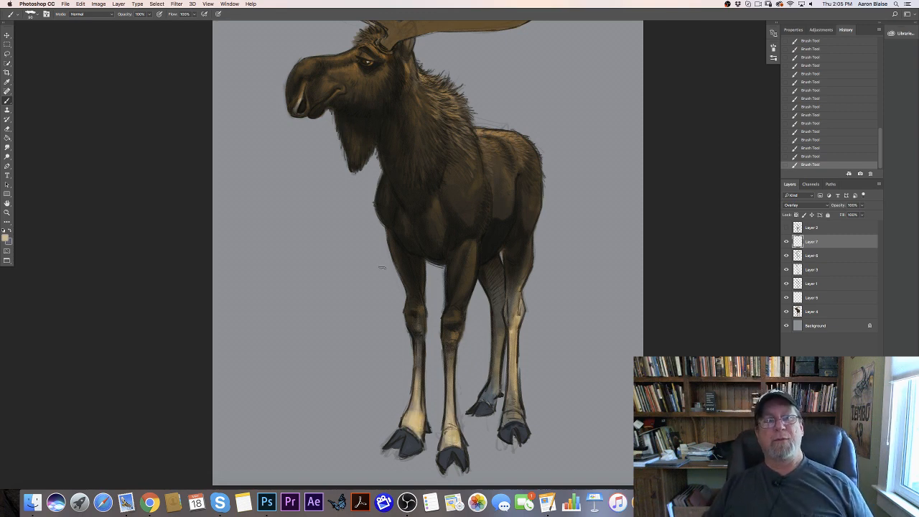
Step: Change the foreground color to a warm mid grey (#615f5b)
click(5, 238)
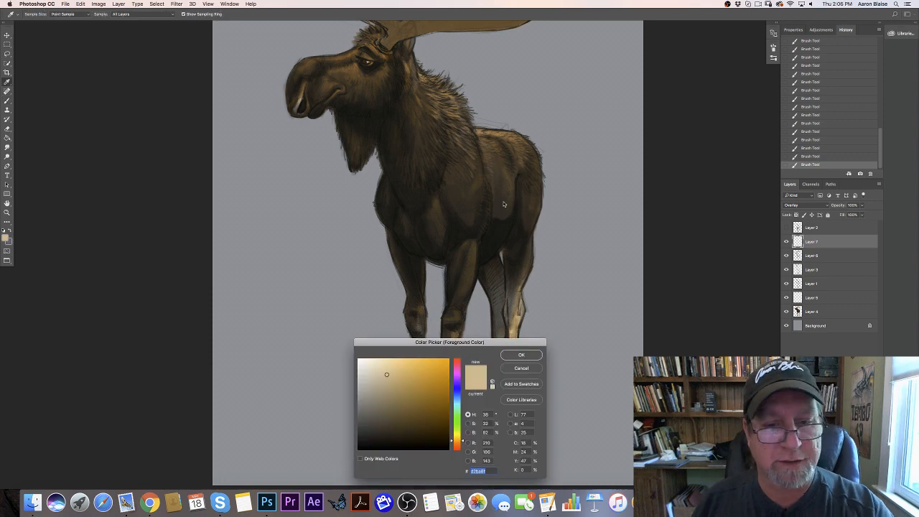
click(364, 422)
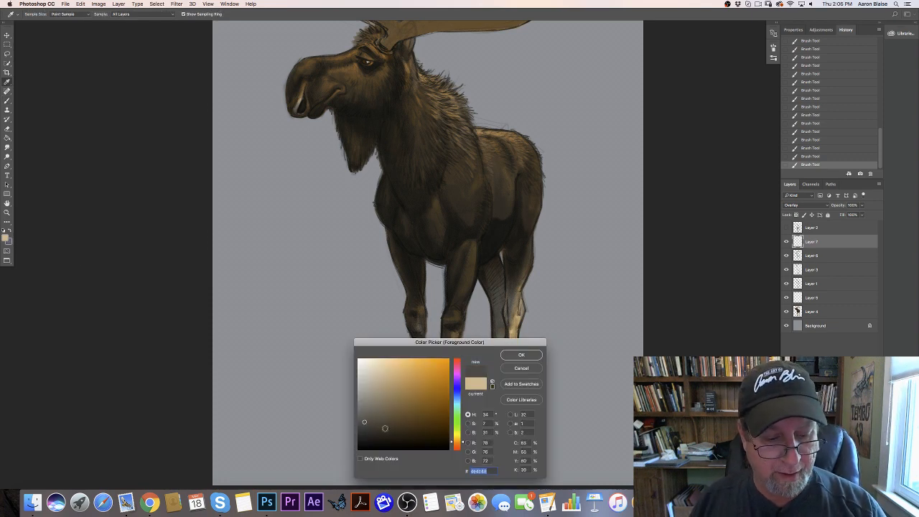
click(363, 422)
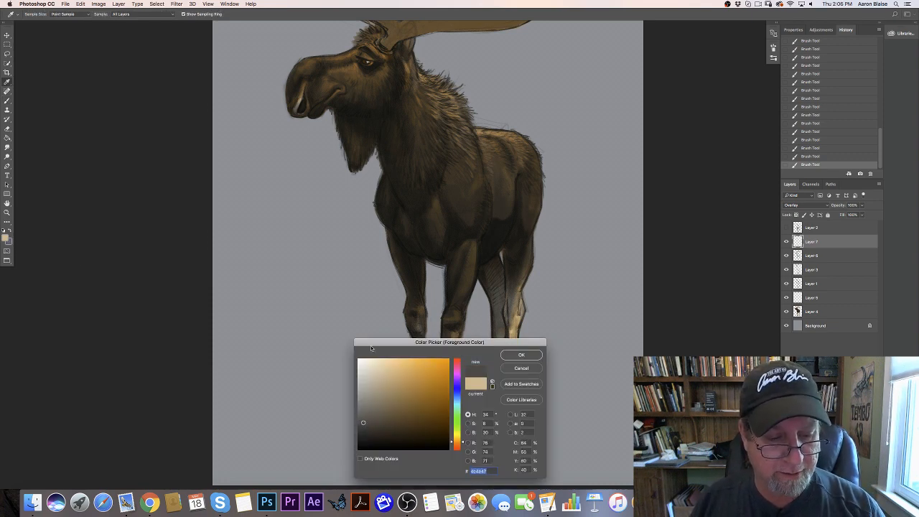
drag(371, 348, 280, 188)
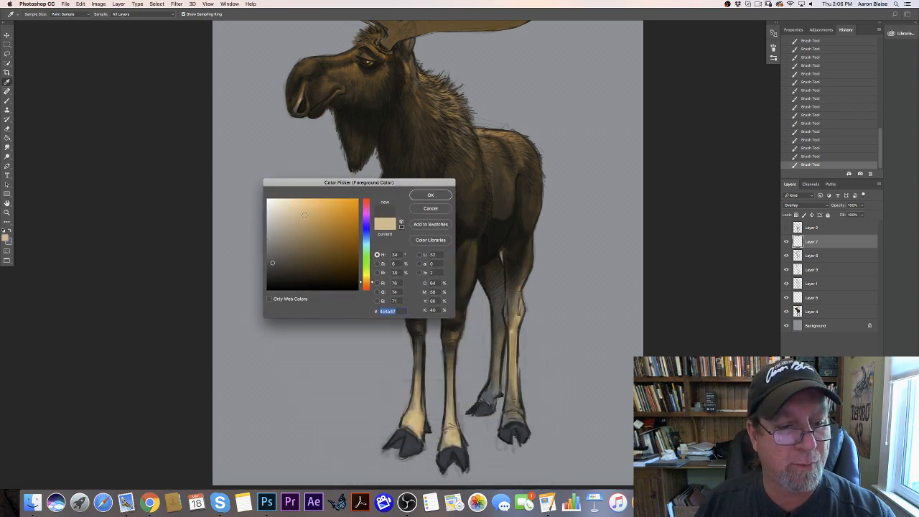
click(271, 257)
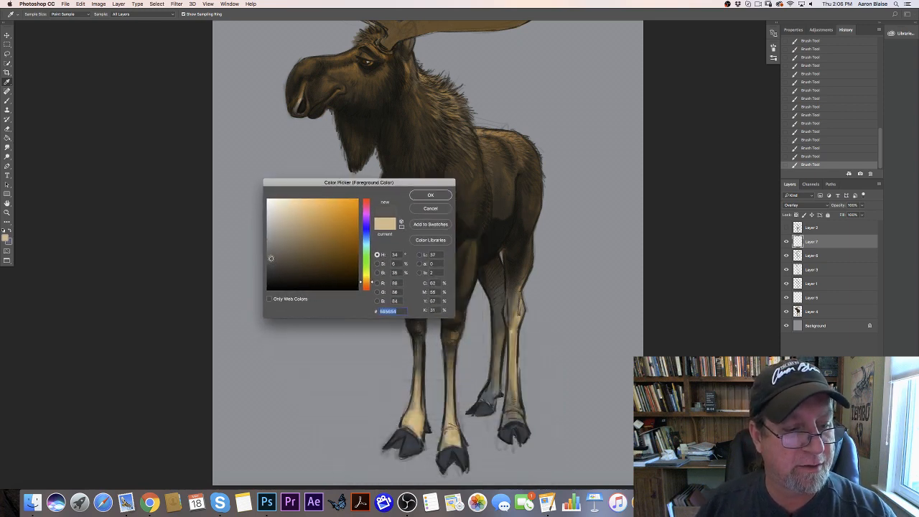
click(270, 259)
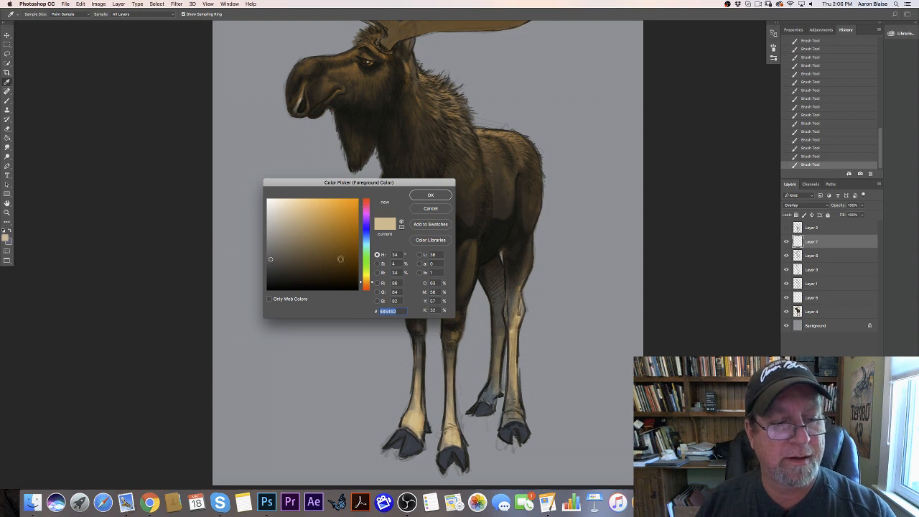
click(367, 235)
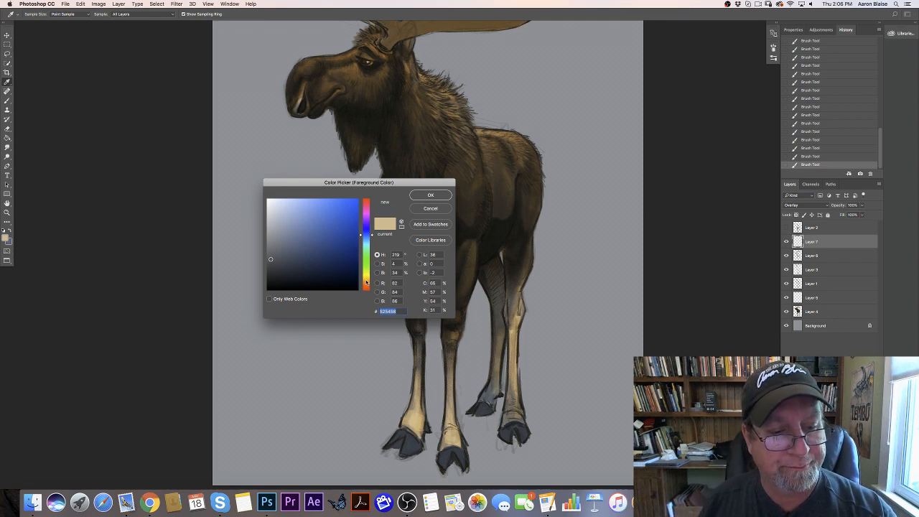
click(366, 284)
click(270, 253)
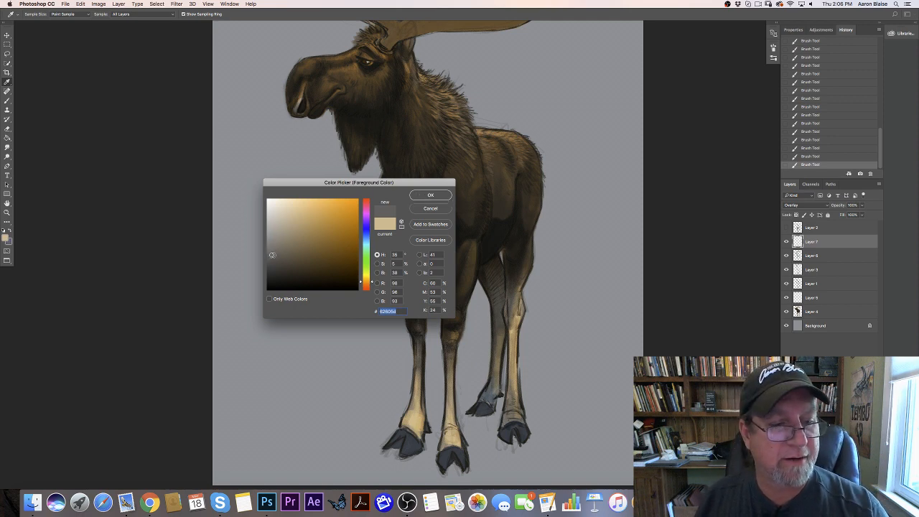
click(272, 255)
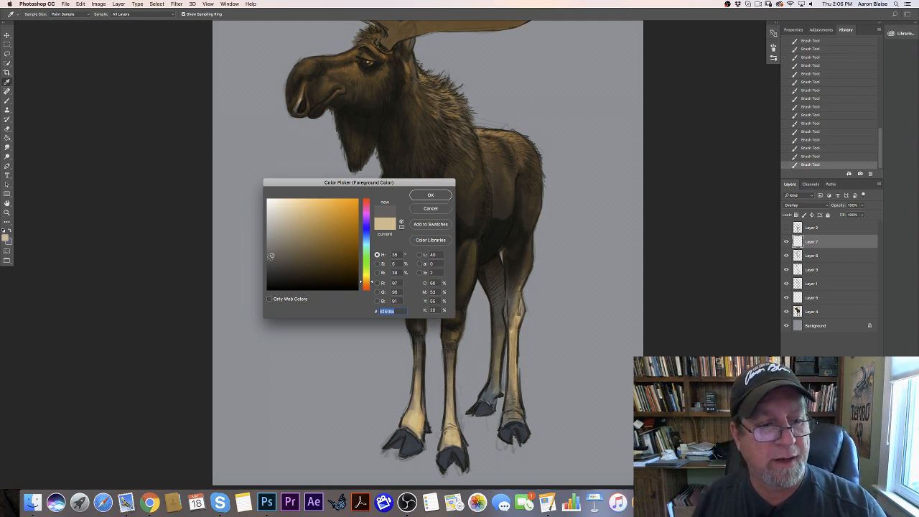
key(Return)
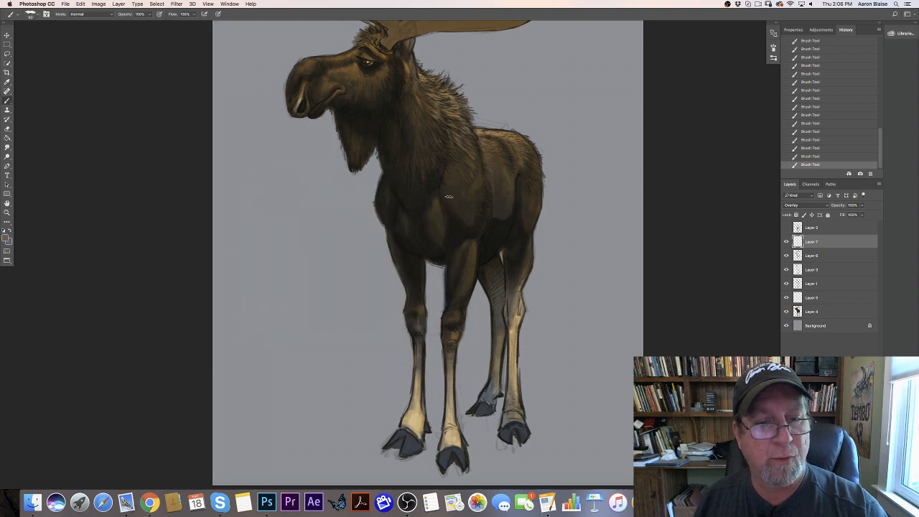
Step: Erase the spot on the moose's flank on Layer 7 and add a new layer above it
key(e)
click(495, 207)
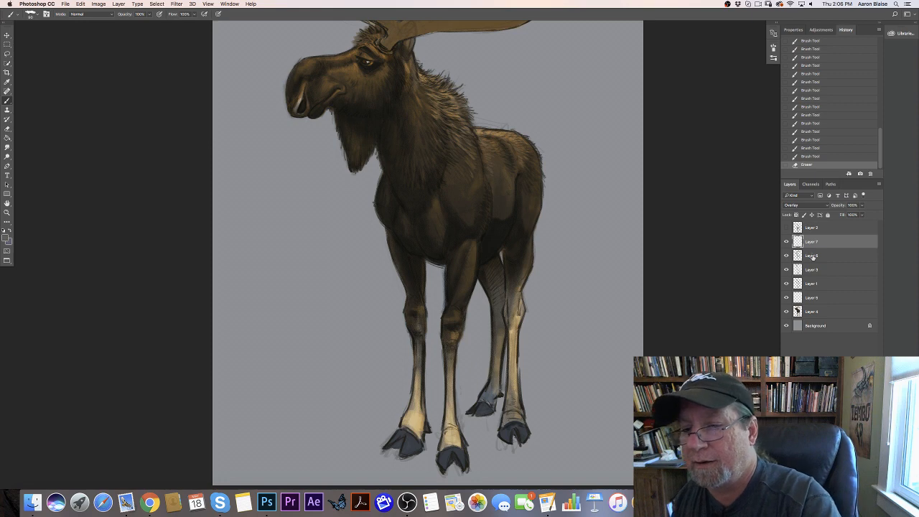
click(785, 242)
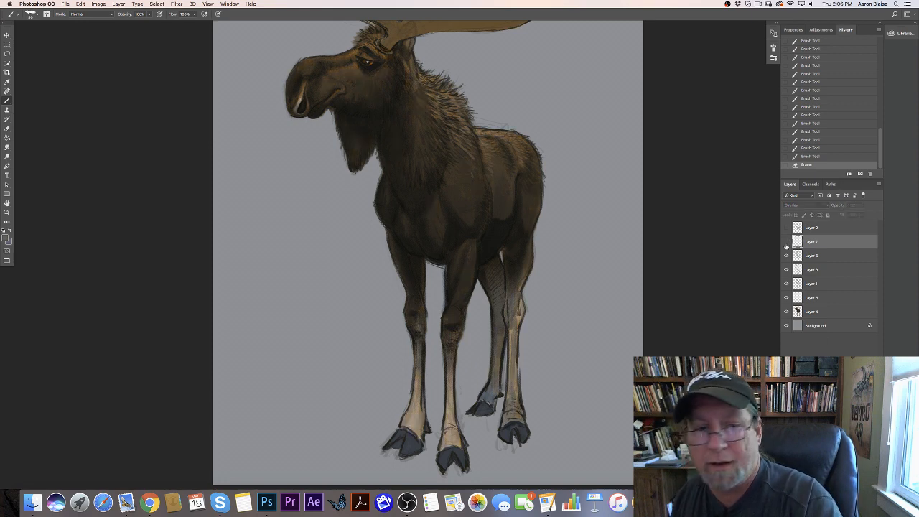
click(786, 243)
click(860, 485)
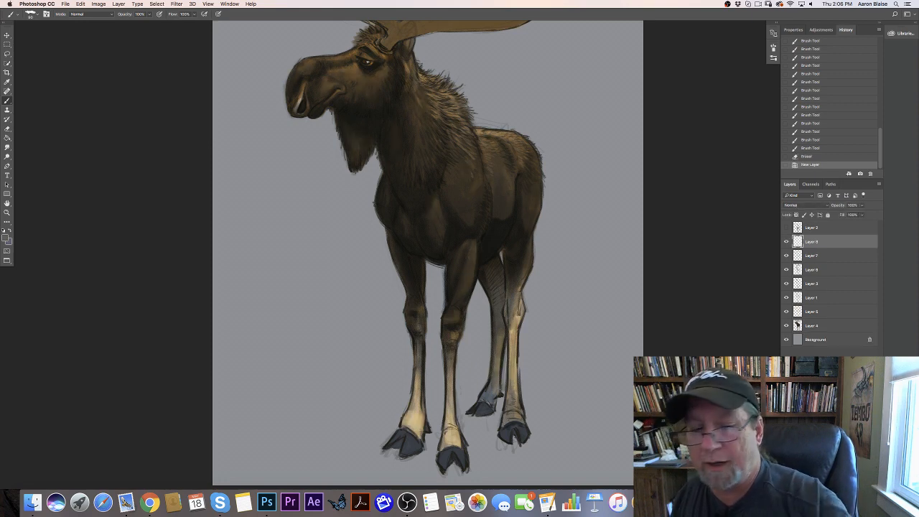
Step: Try soft grey highlight strokes on the moose's flank on the new layer
drag(494, 213, 495, 205)
drag(495, 208, 497, 204)
drag(497, 204, 509, 189)
drag(503, 207, 500, 188)
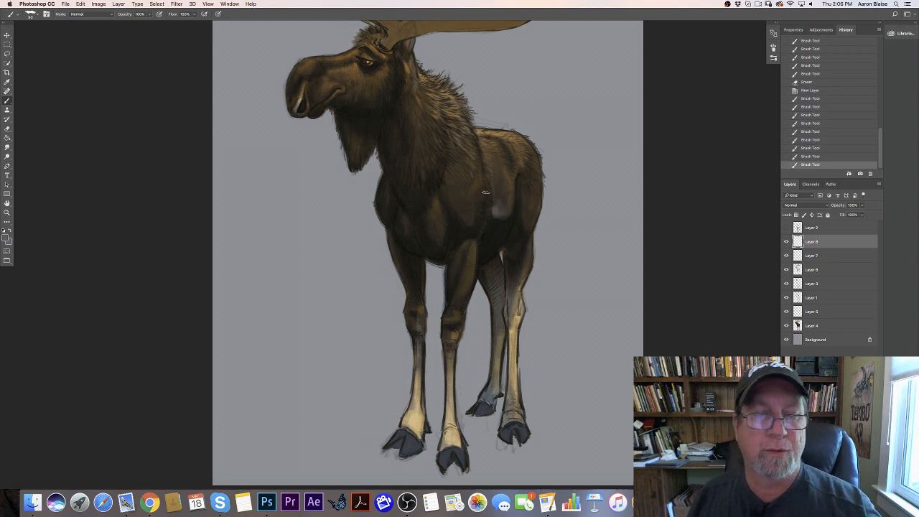
click(7, 236)
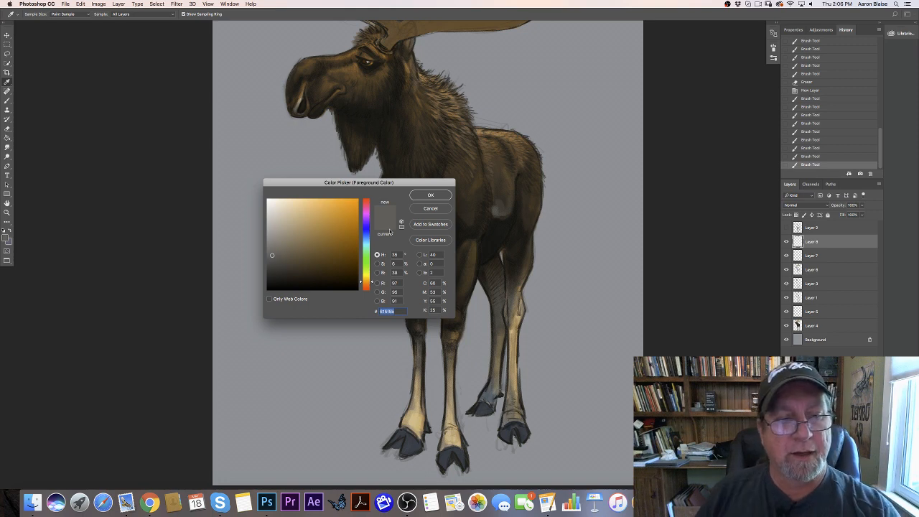
click(499, 196)
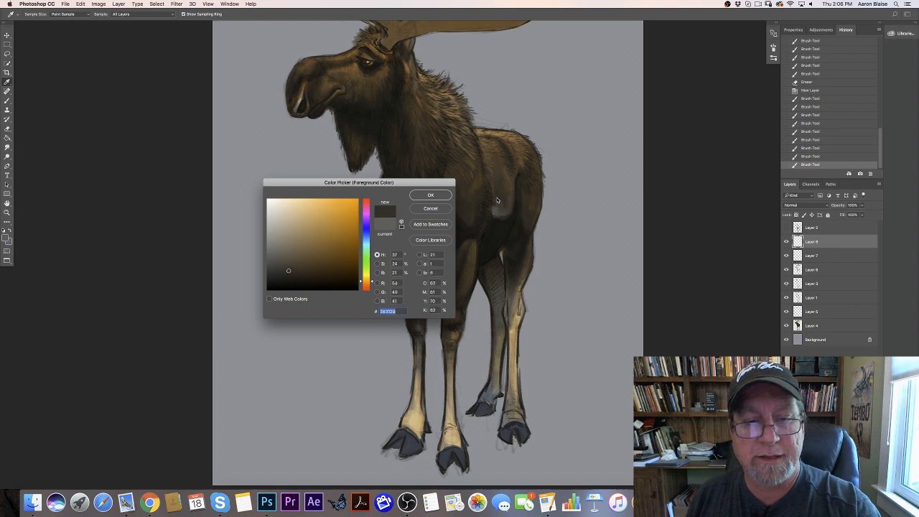
click(424, 209)
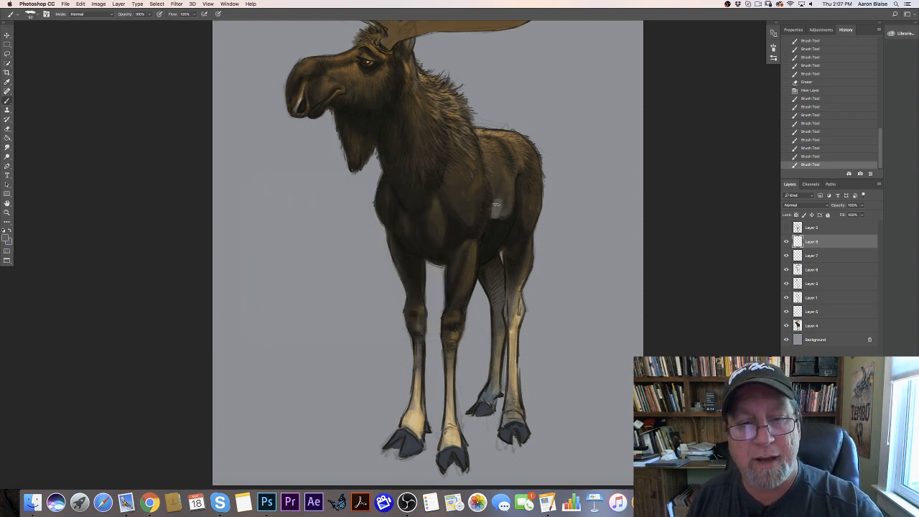
Step: Add one more grey stroke on the flank and erase the test strokes from the new layer
click(495, 204)
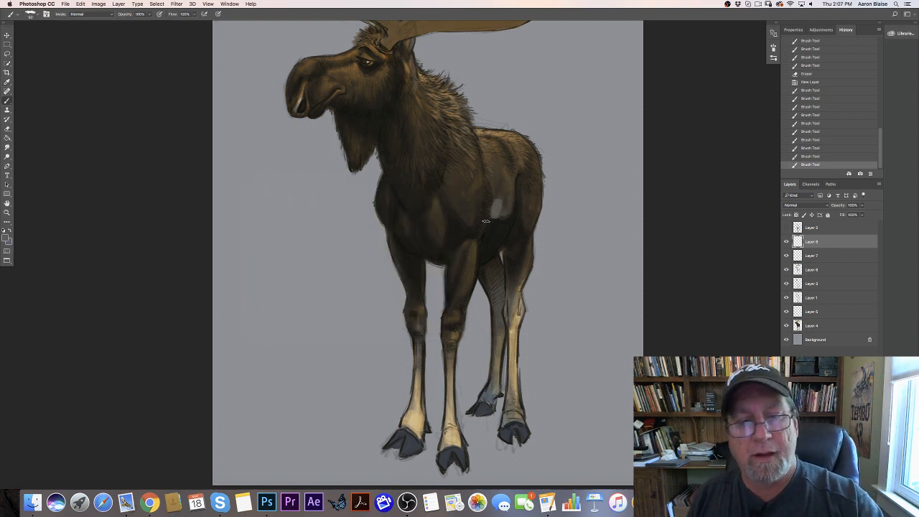
drag(495, 206, 504, 217)
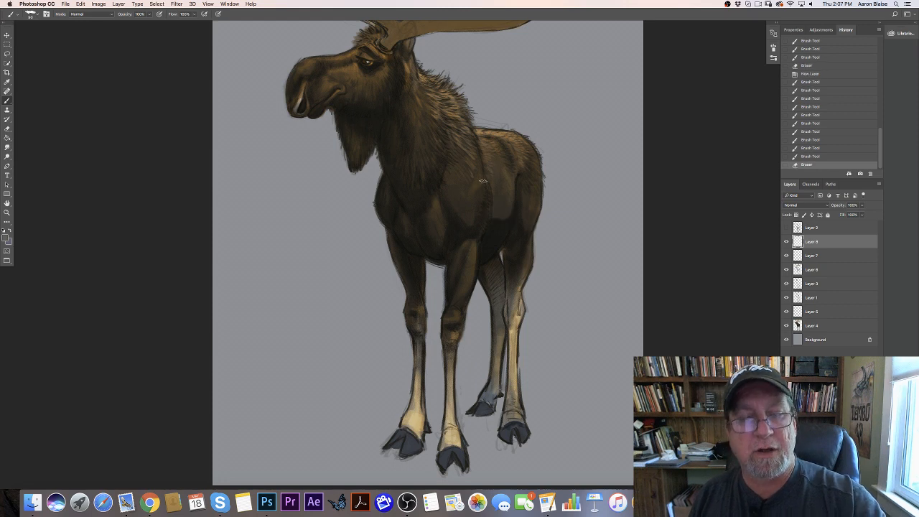
Step: Change the foreground color to a darker warm grey (#484644)
click(7, 235)
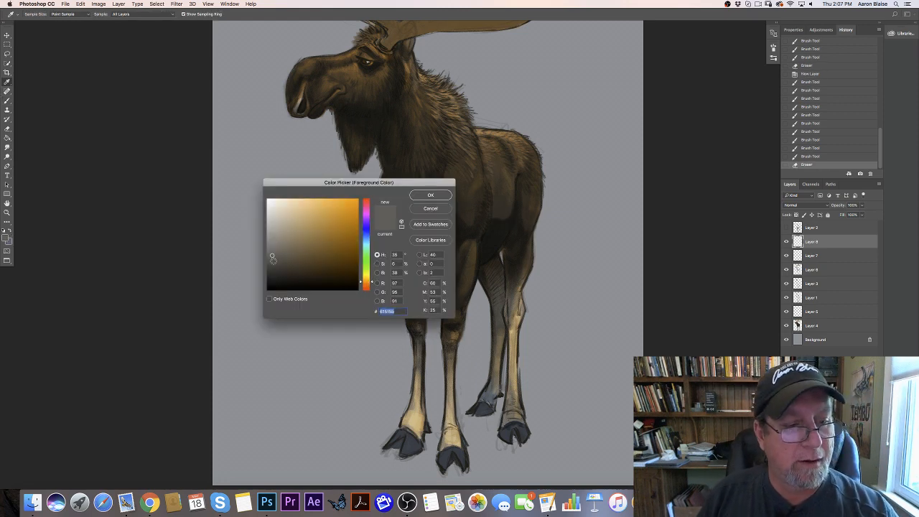
click(272, 263)
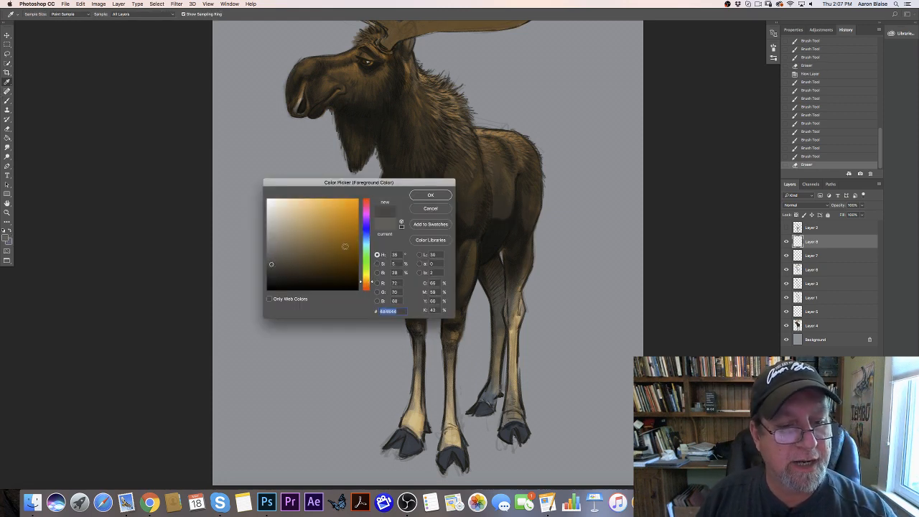
click(431, 195)
Step: Paint soft dark grey highlight strokes on the moose's flank behind the shoulder
click(494, 211)
drag(495, 211, 496, 198)
mouse_move(495, 194)
mouse_down()
mouse_move(494, 180)
mouse_move(496, 198)
mouse_up()
drag(497, 200, 504, 206)
drag(506, 211, 507, 185)
mouse_move(504, 180)
mouse_down()
mouse_move(497, 211)
mouse_move(500, 182)
mouse_up()
drag(500, 187, 499, 195)
drag(498, 197, 499, 188)
drag(505, 198, 510, 179)
drag(509, 181, 509, 172)
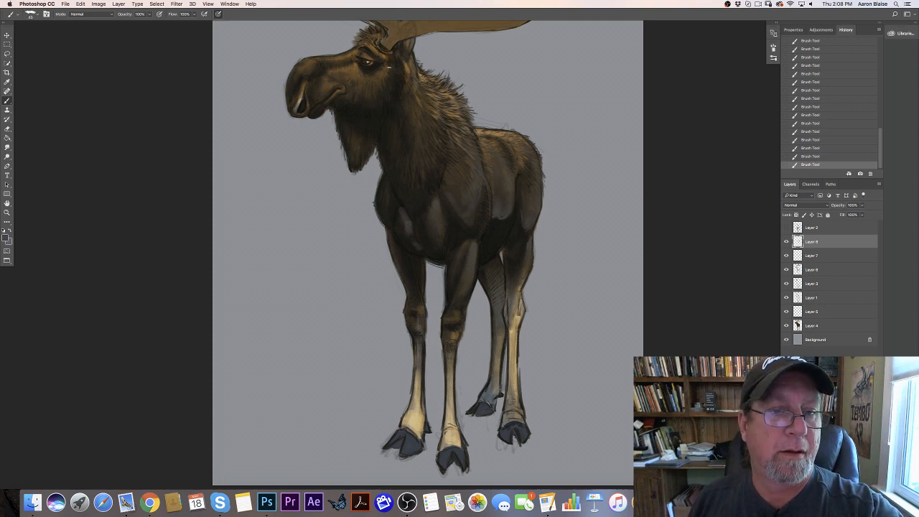
Step: Lower the brush opacity to about 65% and let pen pressure control the opacity
click(149, 14)
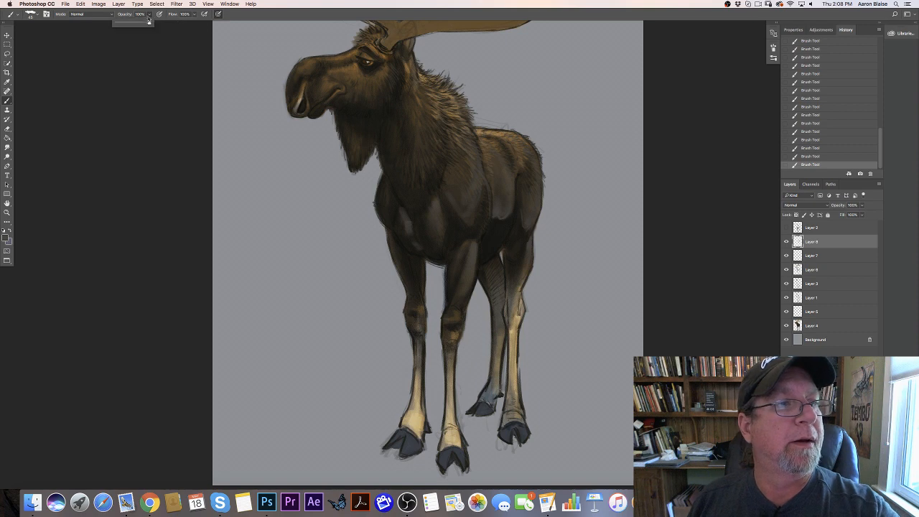
drag(149, 22, 138, 23)
click(160, 15)
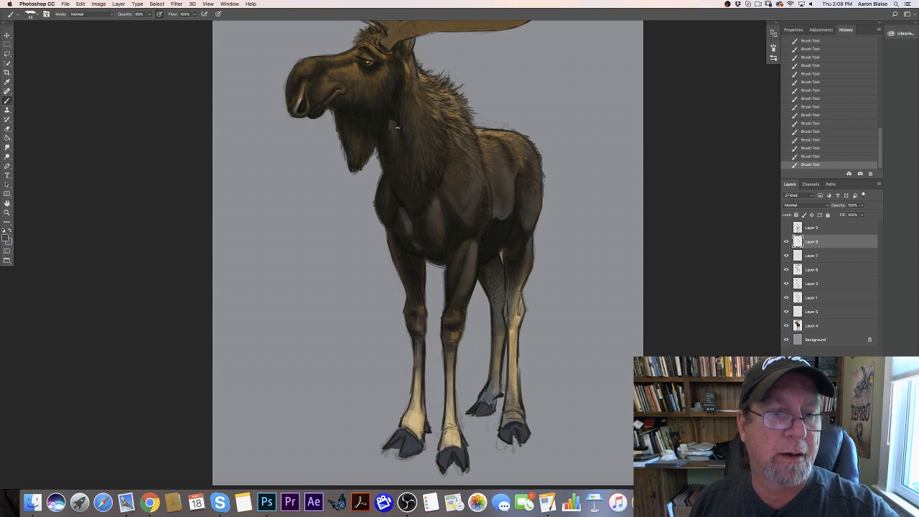
Step: Paint a row of short grey fur strokes down the moose's throat and neck
mouse_move(393, 132)
mouse_down()
mouse_move(395, 153)
mouse_move(389, 136)
mouse_up()
drag(389, 122, 393, 139)
drag(392, 125, 396, 142)
drag(394, 128, 398, 145)
drag(398, 131, 401, 158)
drag(401, 145, 406, 160)
drag(406, 145, 409, 159)
drag(409, 145, 413, 160)
drag(413, 148, 415, 159)
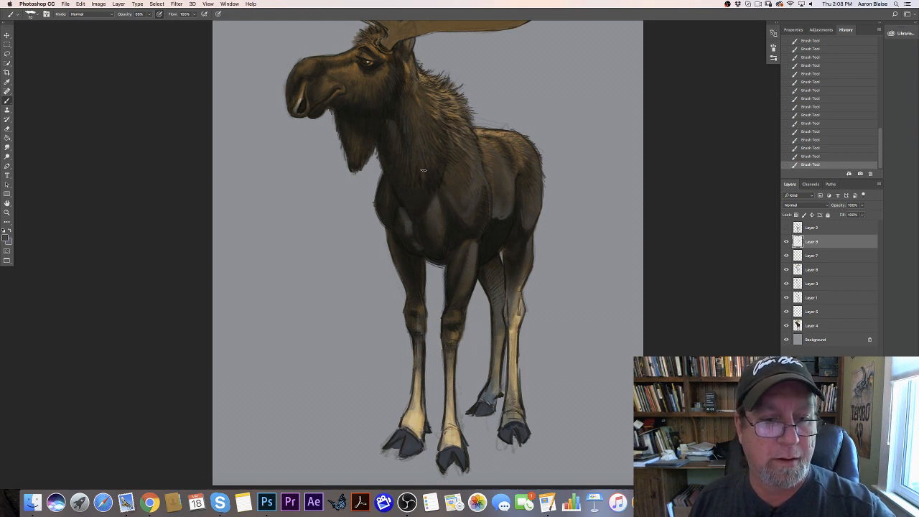
Step: Lower the brush opacity to 47%, add a grey touch on the lower neck and check the whole moose
click(149, 14)
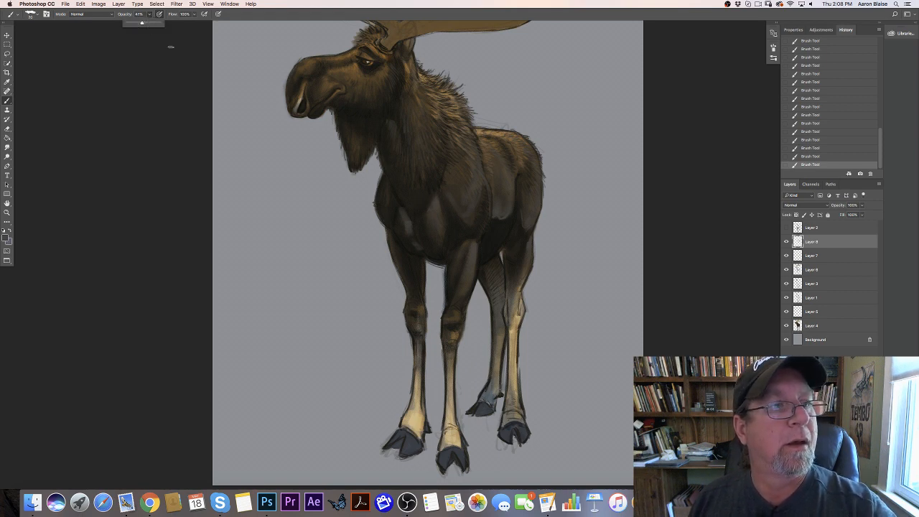
click(428, 164)
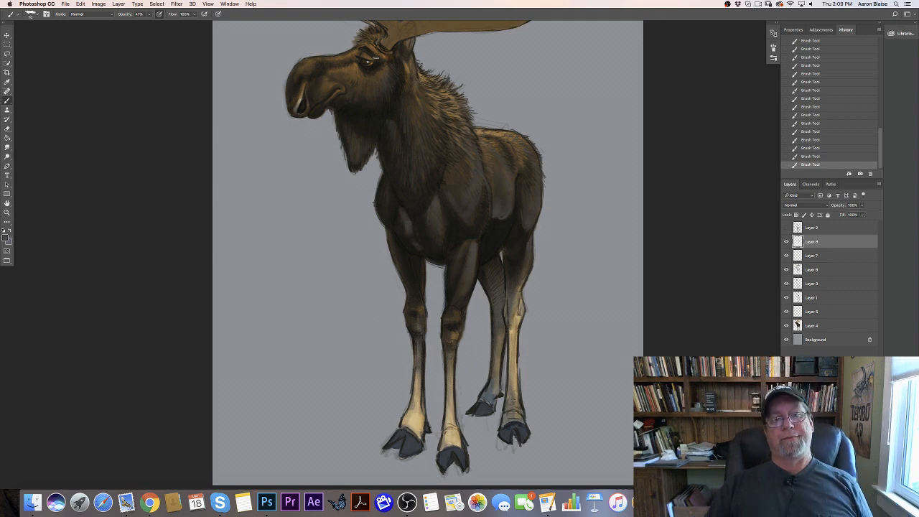
key(super+minus)
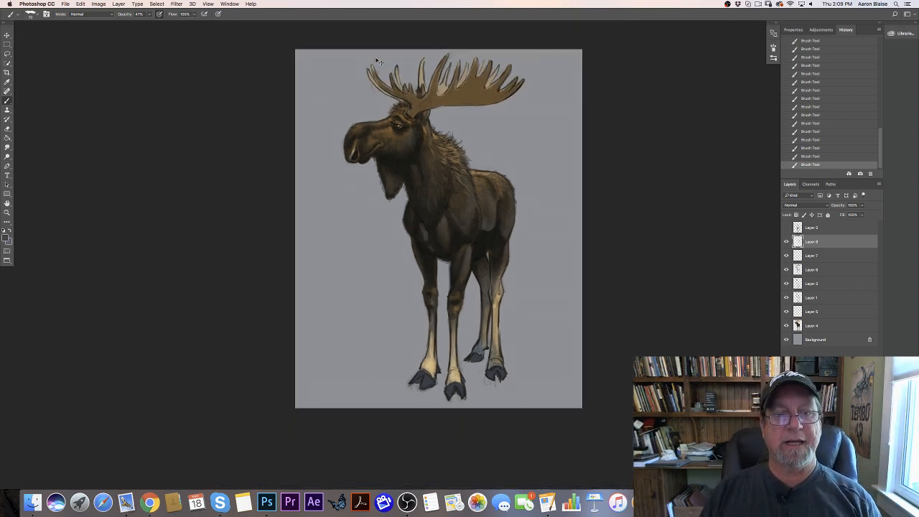
key(super+equal)
key(super+minus)
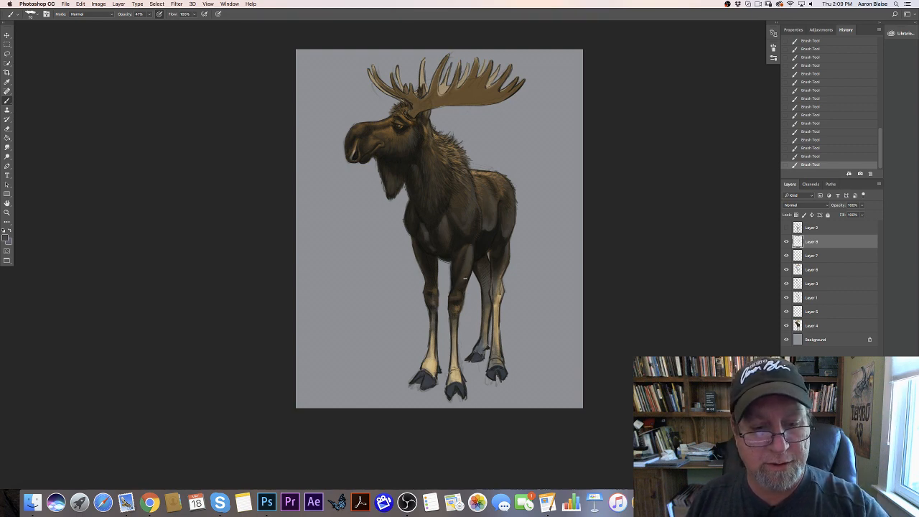
Step: Paint soft grey strokes along the upper front legs and erase the stray paint under the chest
key(super+plus)
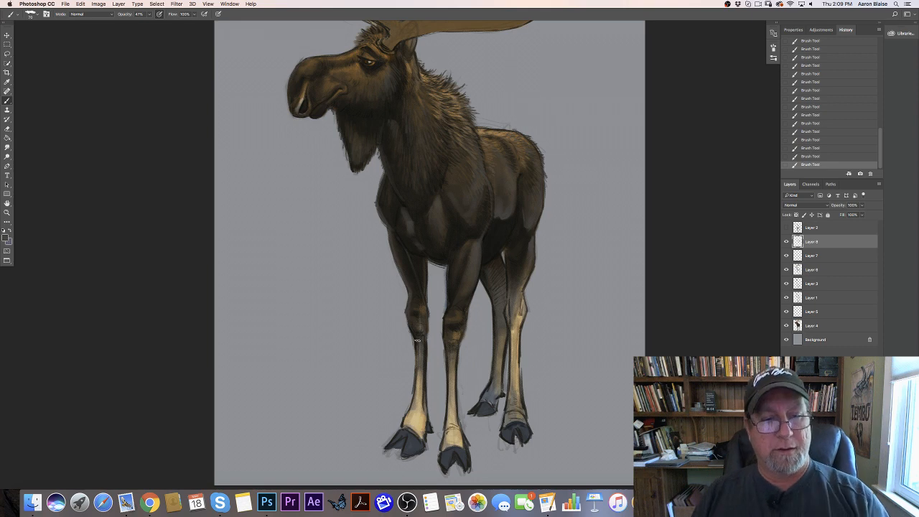
drag(405, 257, 448, 277)
drag(448, 272, 447, 301)
drag(447, 297, 445, 317)
drag(445, 316, 445, 324)
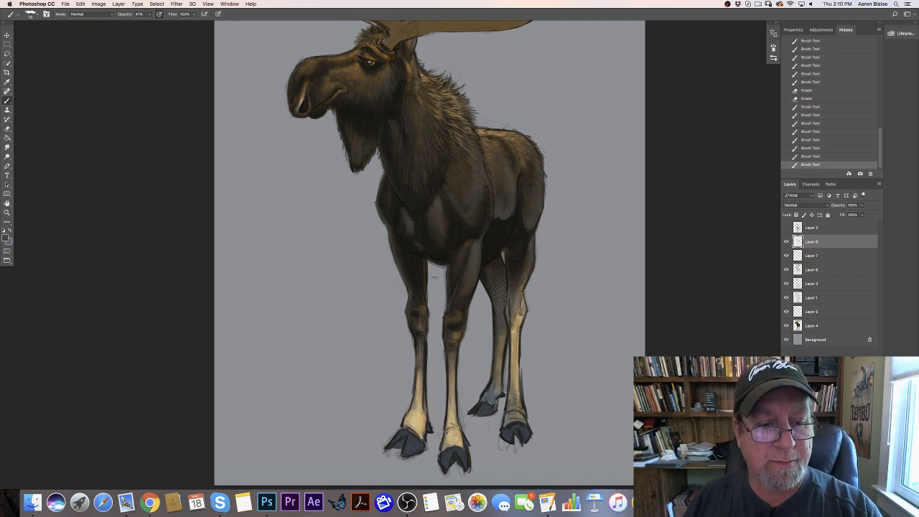
key(e)
drag(435, 262, 439, 264)
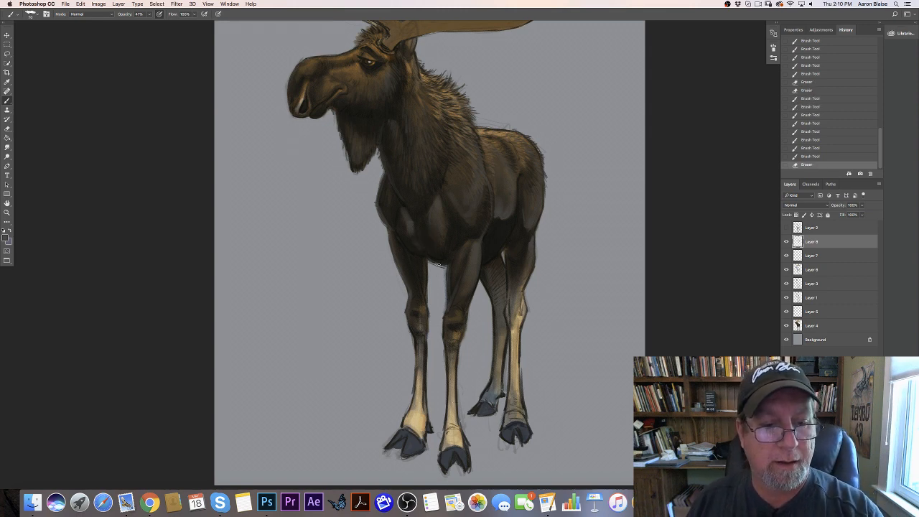
Step: Paint faint grey strokes across the lower chest, upper front leg and rear flank, and review the full figure
drag(413, 235, 419, 249)
mouse_move(414, 244)
mouse_down()
mouse_move(397, 227)
mouse_move(417, 253)
mouse_move(419, 241)
mouse_move(441, 262)
mouse_move(424, 249)
mouse_move(447, 224)
mouse_move(455, 248)
mouse_up()
drag(449, 247, 453, 251)
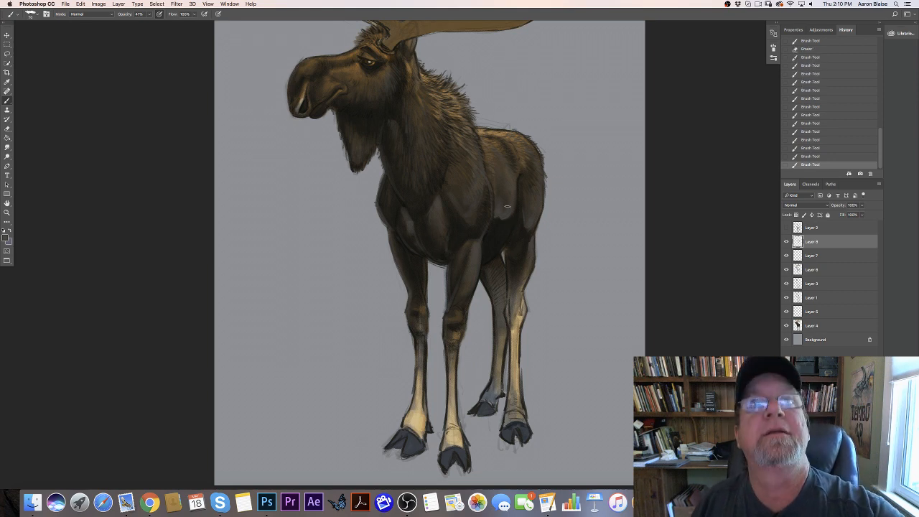
drag(514, 222, 513, 231)
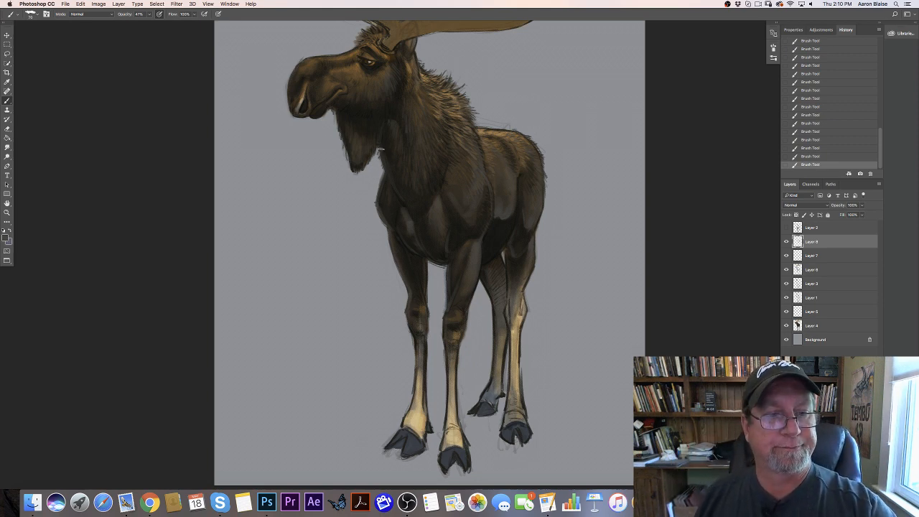
key(super+minus)
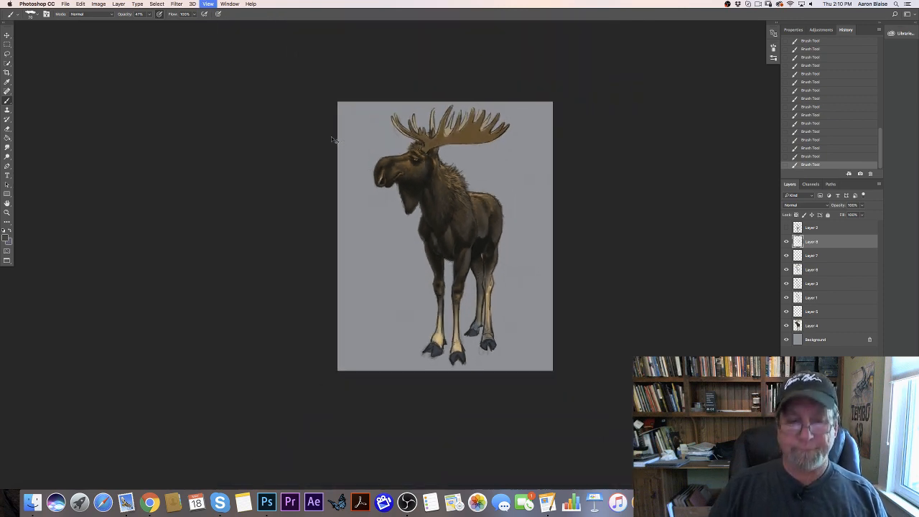
key(super+plus)
key(super+plus)
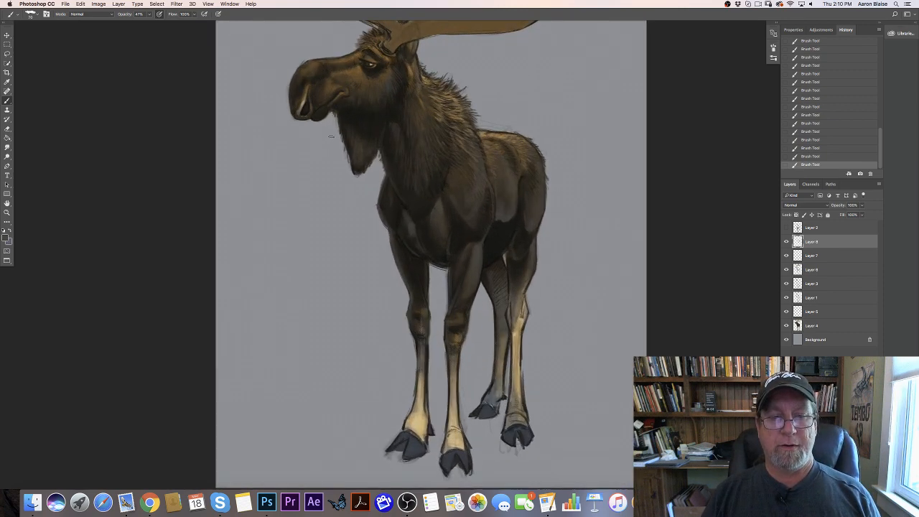
Step: Add a new layer above the grey highlights and set the foreground color to a cool blue-grey (#49525c)
click(859, 483)
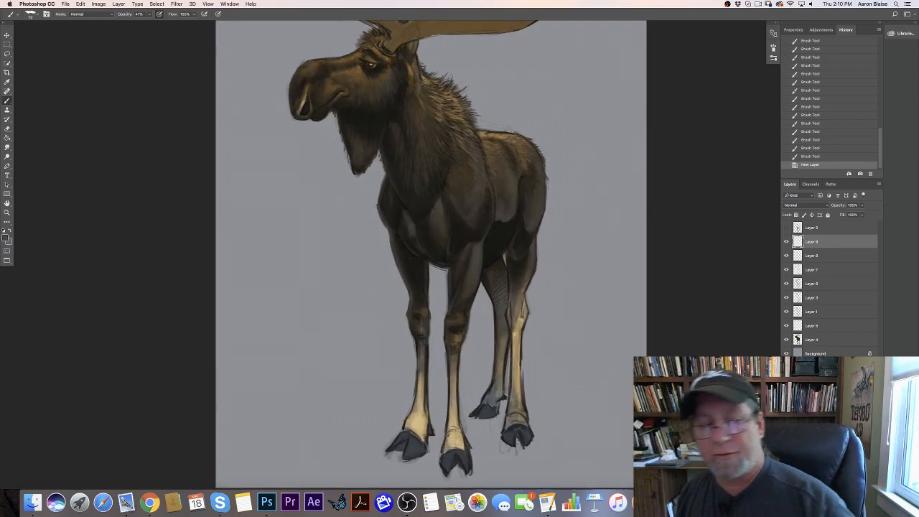
click(6, 237)
click(365, 237)
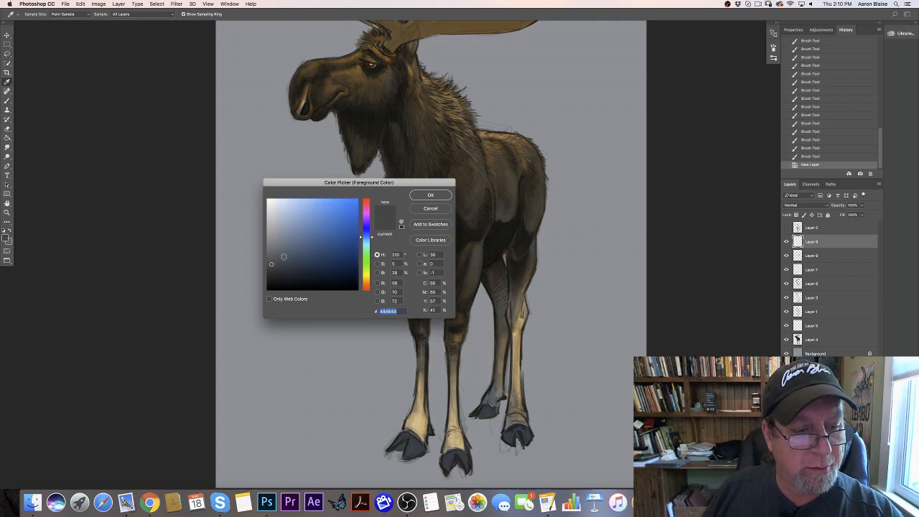
click(286, 256)
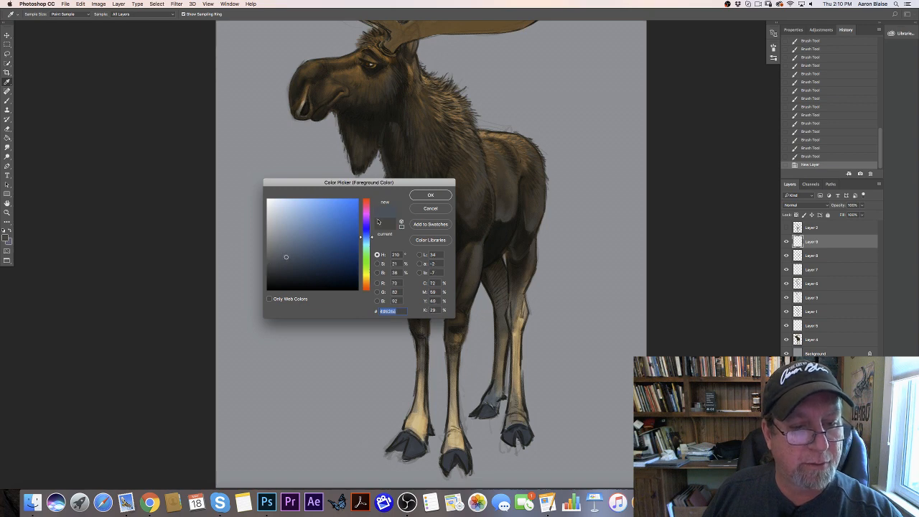
click(414, 195)
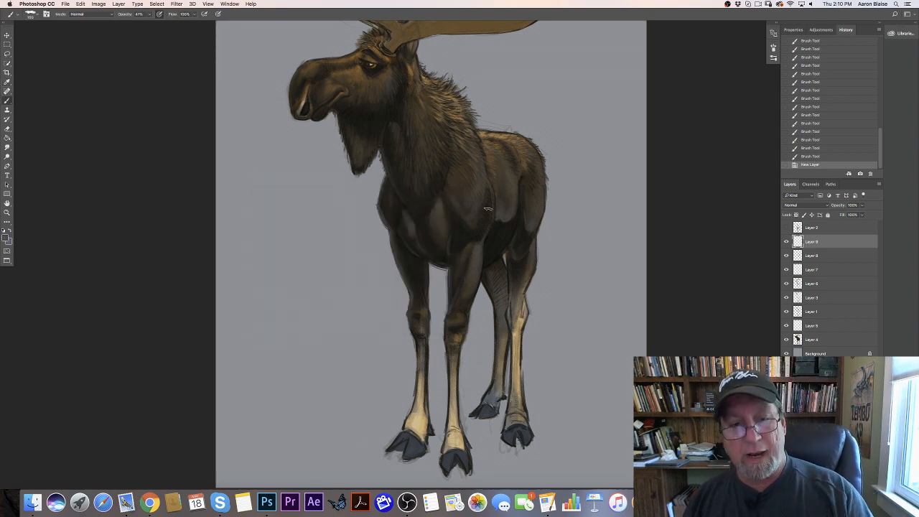
Step: Paint blue-grey highlights with a larger brush on the moose's flank and shoulder
key(bracketright)
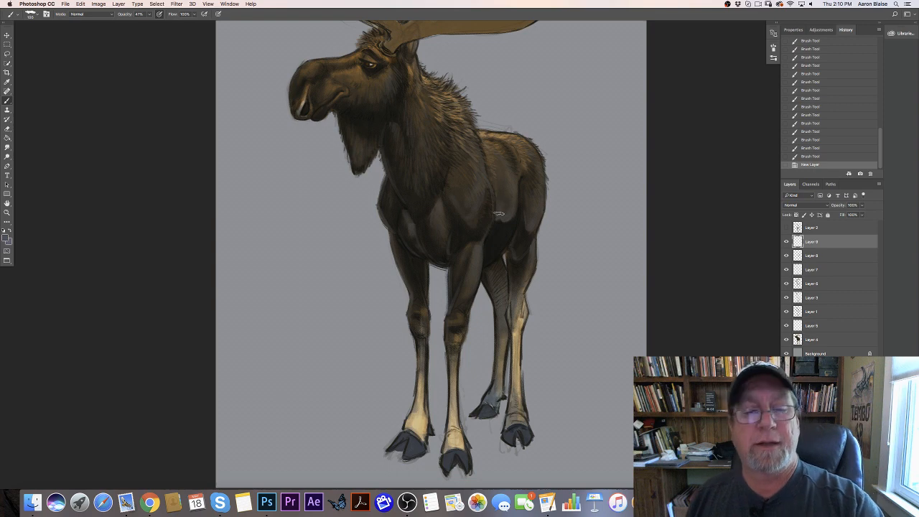
mouse_move(496, 214)
mouse_down()
mouse_move(496, 189)
mouse_move(501, 205)
mouse_up()
drag(502, 216, 503, 198)
drag(505, 215, 507, 195)
drag(508, 214, 508, 193)
drag(509, 212, 505, 160)
drag(499, 216, 492, 172)
drag(466, 216, 466, 198)
drag(470, 217, 470, 197)
drag(474, 217, 476, 195)
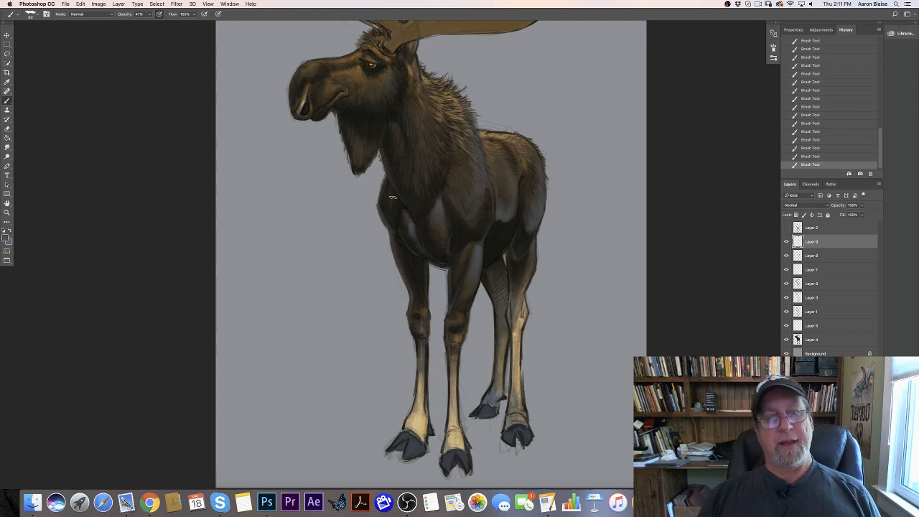
Step: Review the whole moose, add another new layer and set the foreground color to a dark warm brown (#4c402b)
key(super+minus)
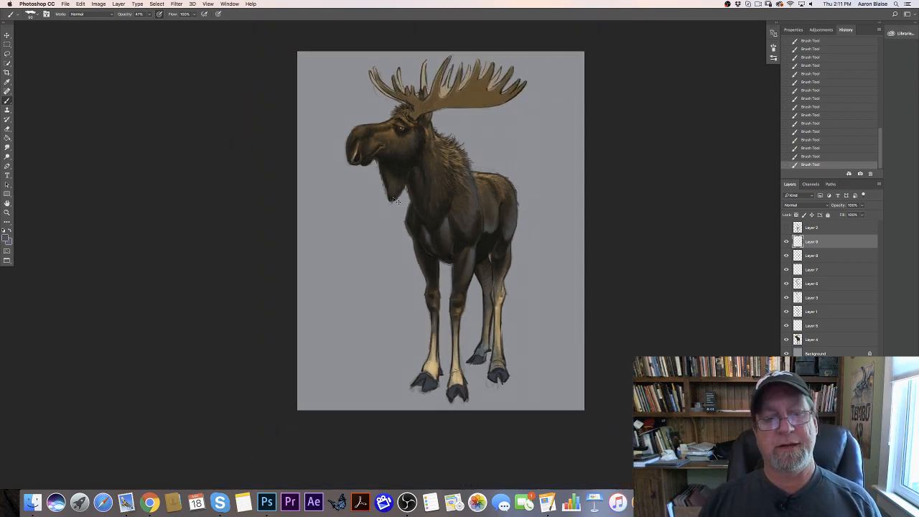
key(super+minus)
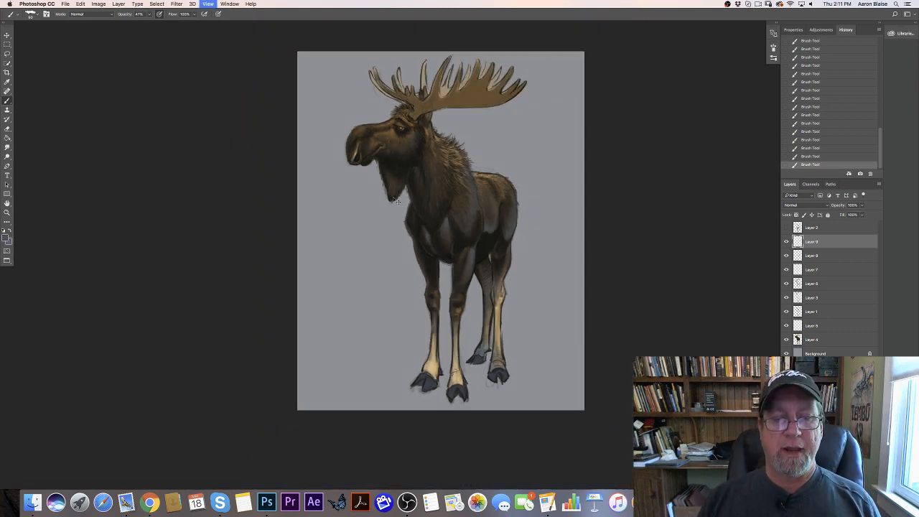
key(super+plus)
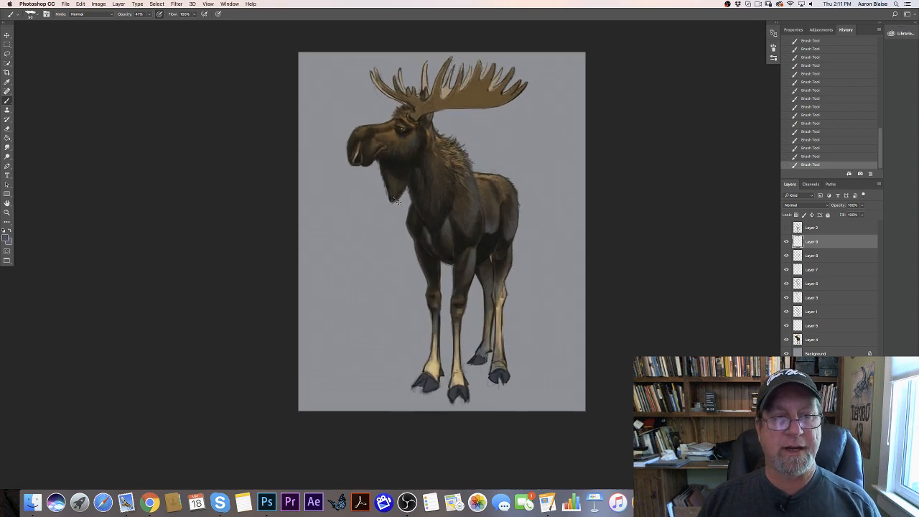
key(super+plus)
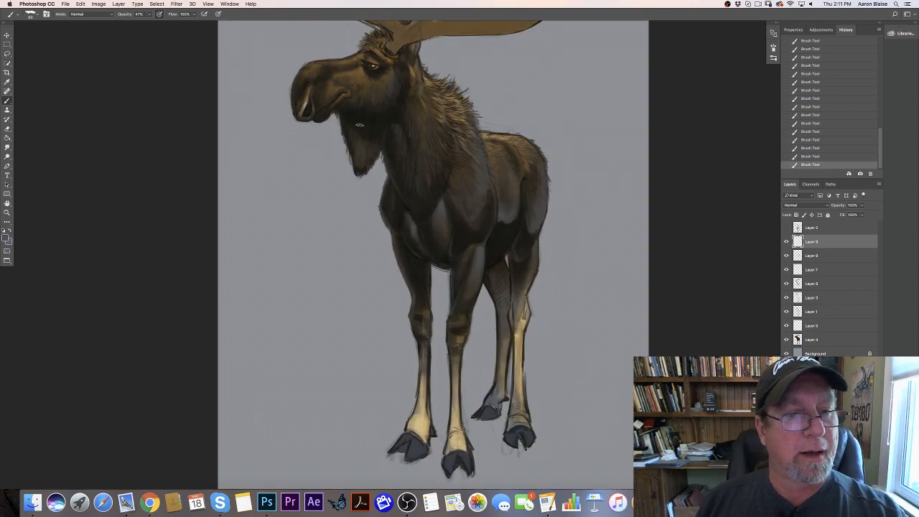
key(super+shift+alt+n)
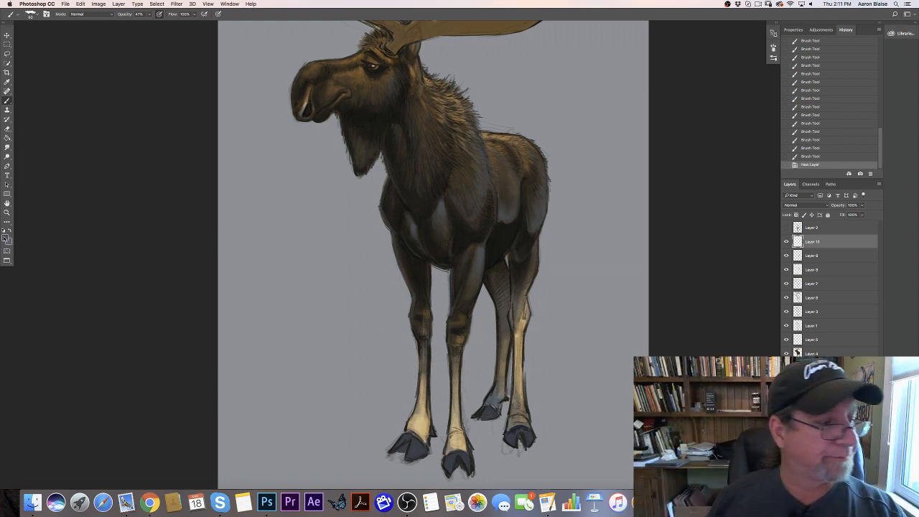
click(6, 237)
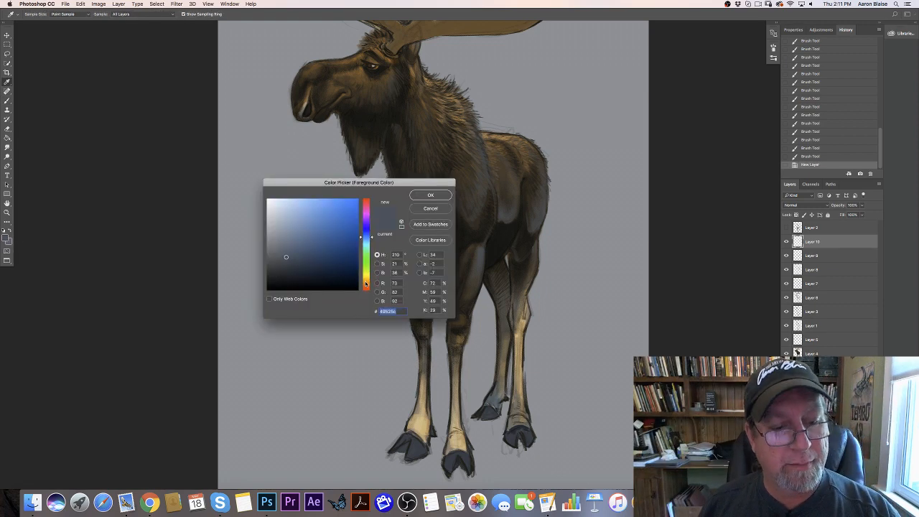
click(364, 281)
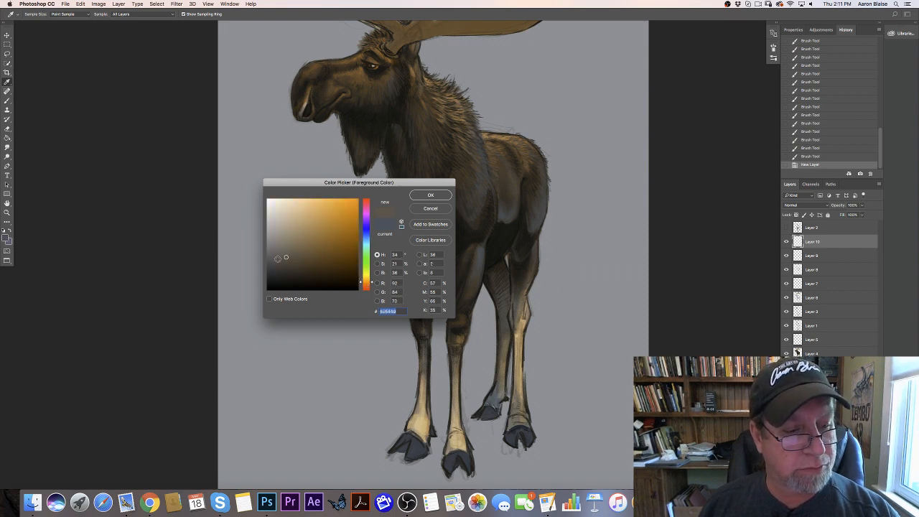
click(367, 283)
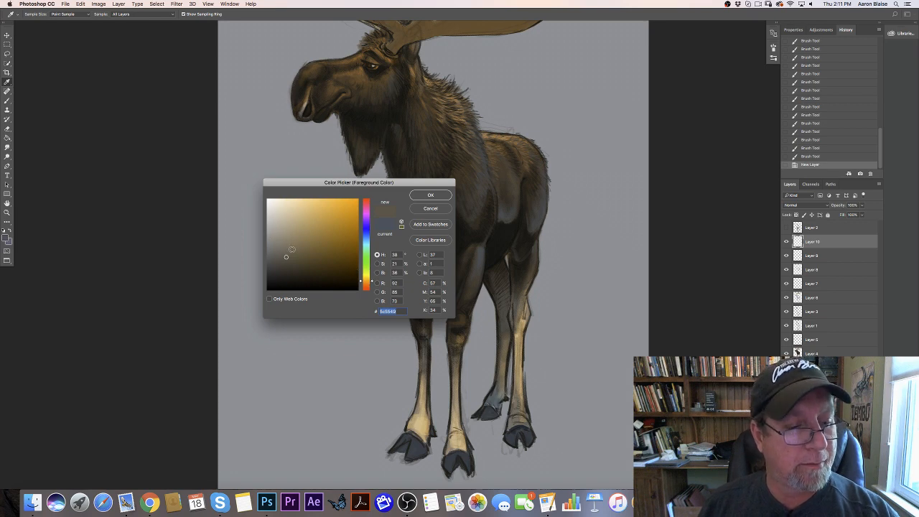
click(305, 262)
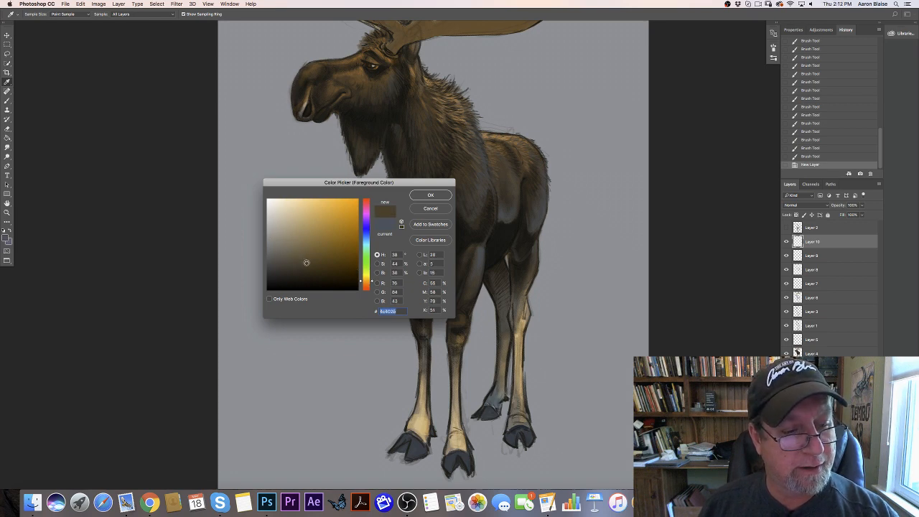
key(Return)
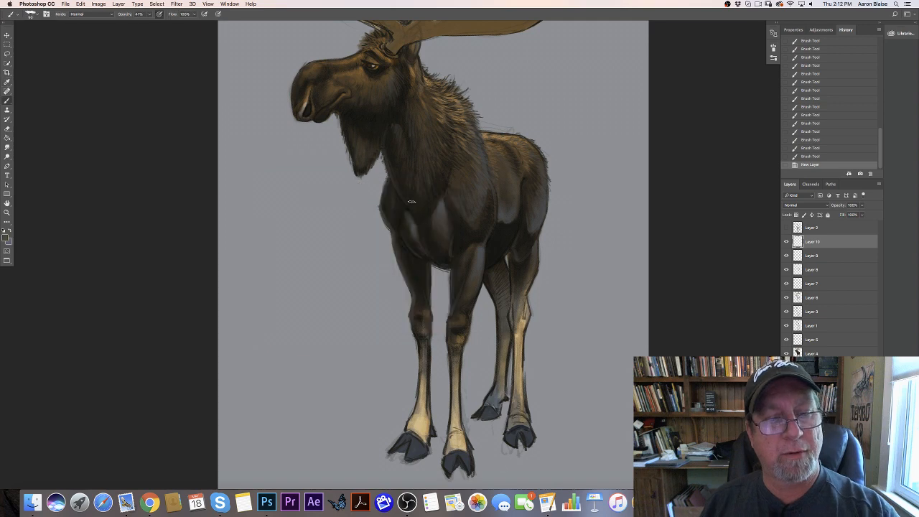
Step: Reduce the brush size for finer fur strokes on the moose's head and neck
mouse_move(146, 216)
mouse_down()
mouse_move(176, 266)
mouse_move(236, 290)
mouse_up()
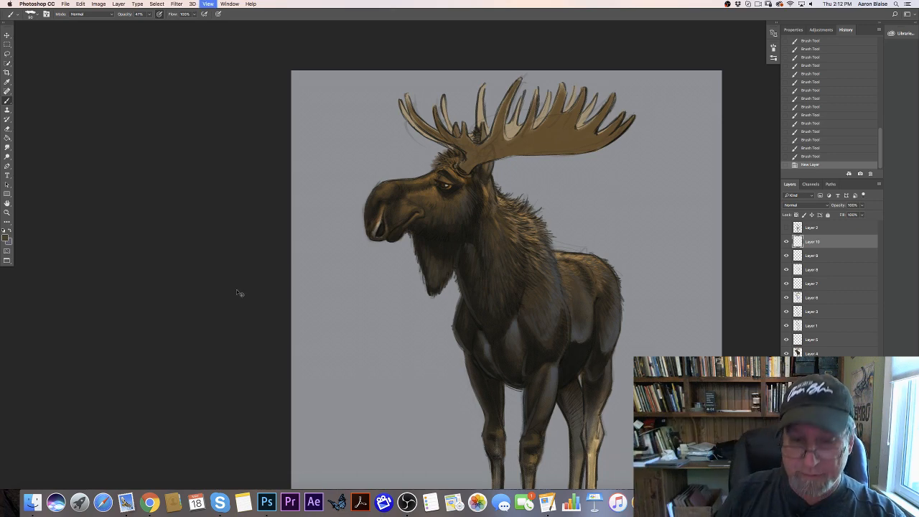
key(super+plus)
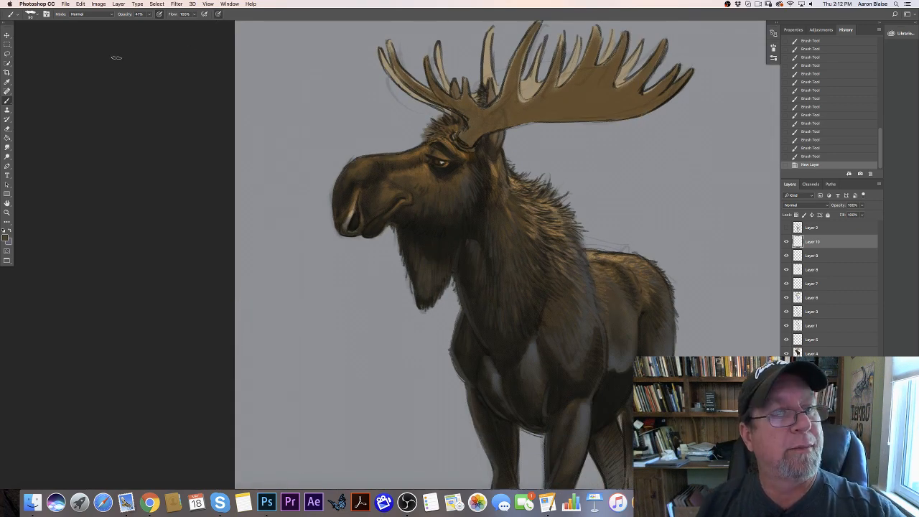
click(36, 16)
click(180, 57)
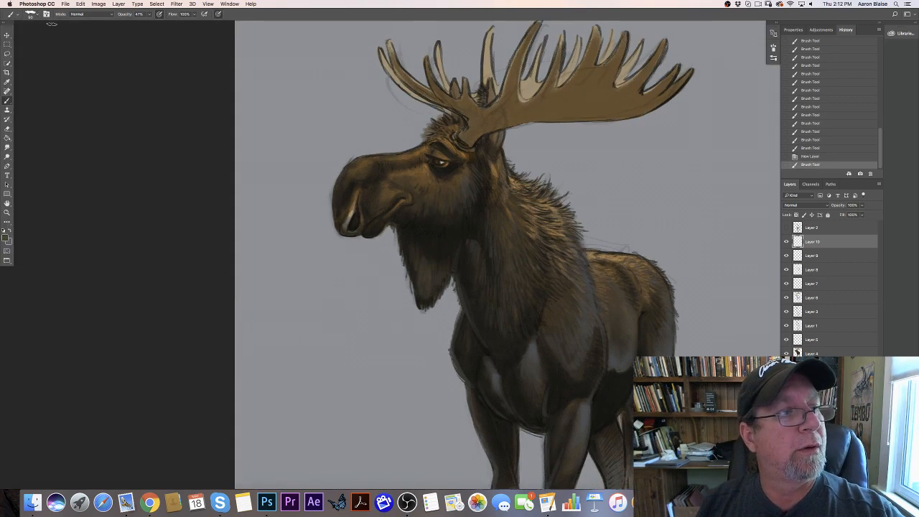
click(43, 17)
drag(54, 36, 57, 36)
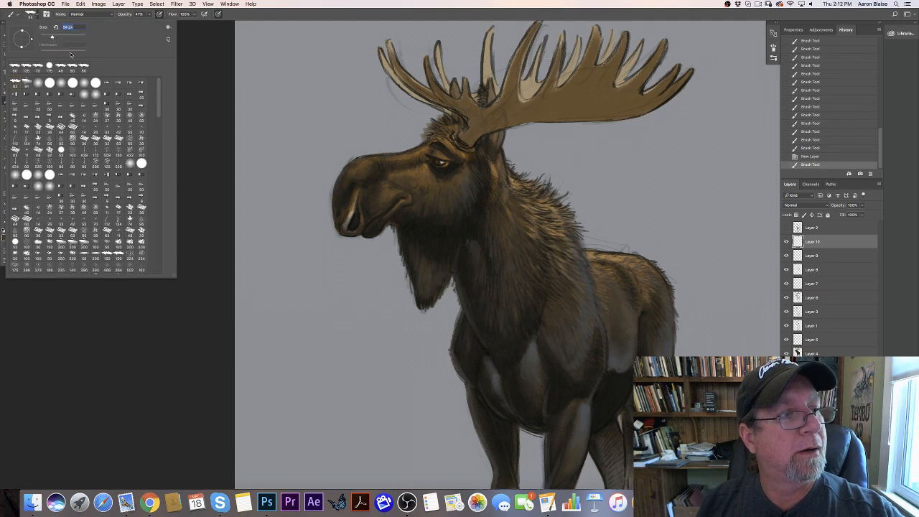
click(228, 192)
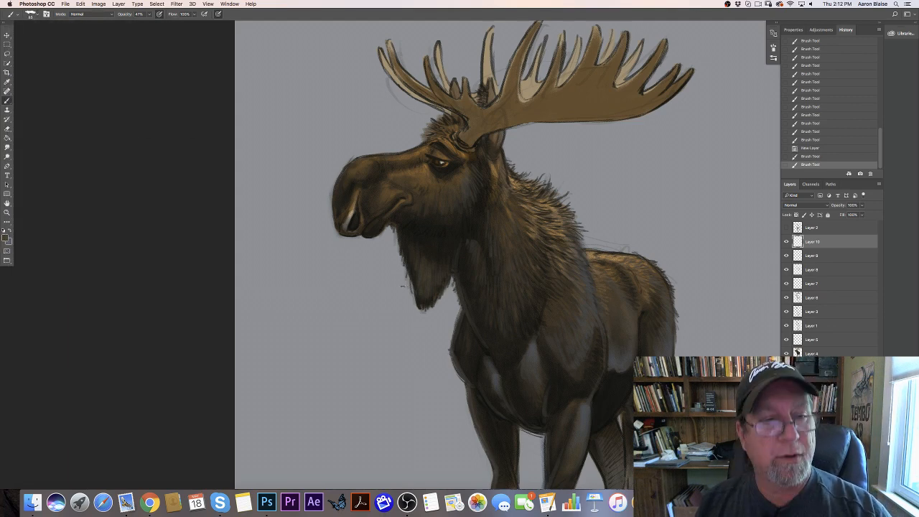
key(bracketleft)
key(bracketleft)
key(bracketleft)
Step: Paint short warm brown fur strokes from the back of the cheek along the jaw and down the neck and chest
drag(476, 176, 461, 234)
drag(467, 216, 458, 232)
drag(459, 215, 453, 231)
drag(456, 218, 452, 231)
drag(454, 218, 448, 232)
drag(450, 219, 438, 231)
drag(439, 220, 435, 231)
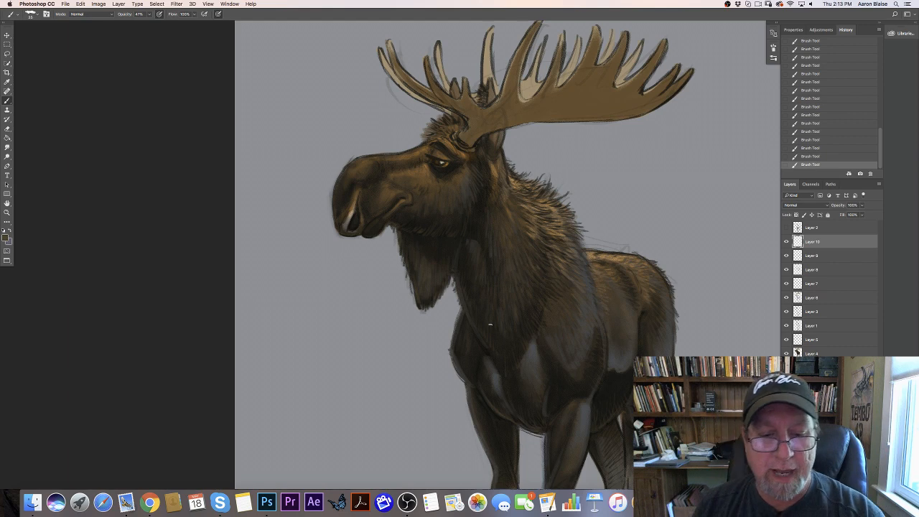
key(super+minus)
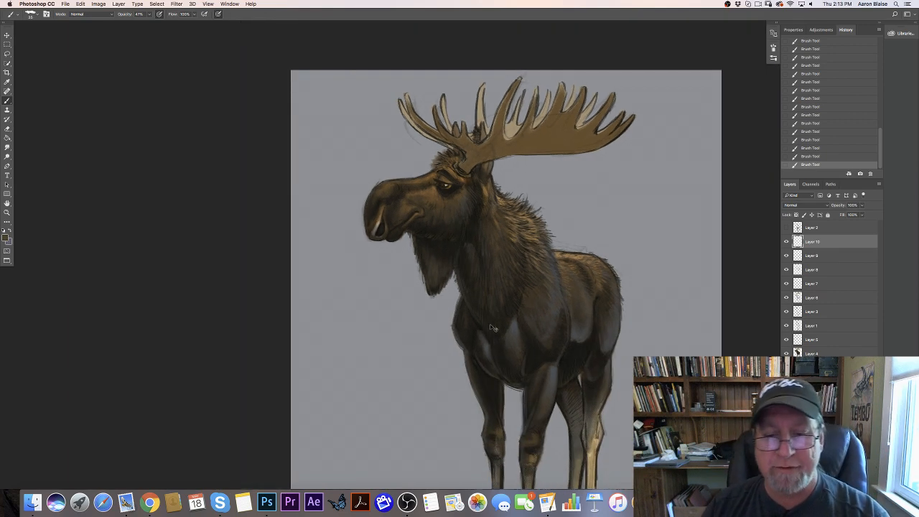
key(super+minus)
key(super+plus)
key(super+plus)
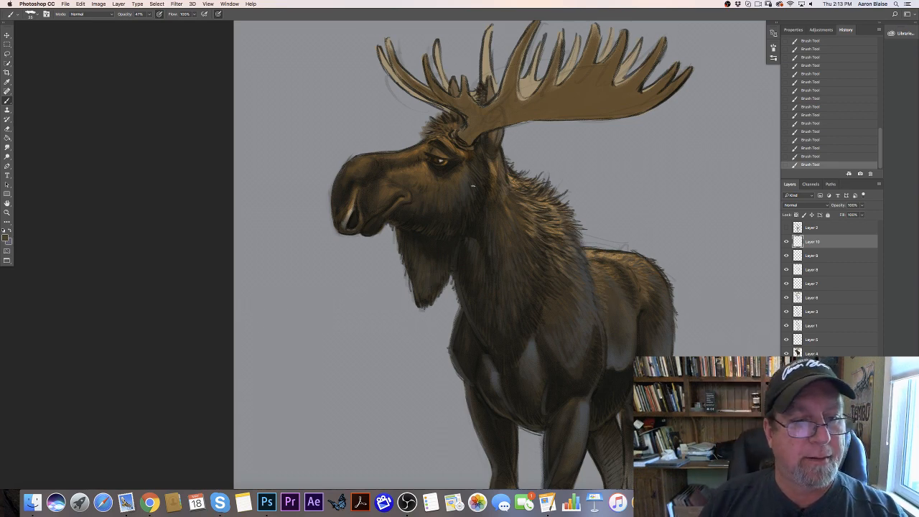
click(6, 238)
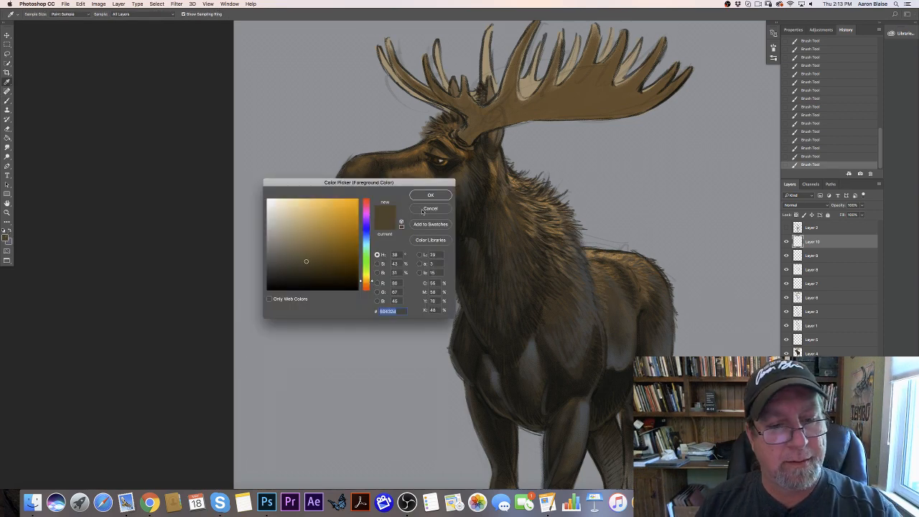
click(422, 210)
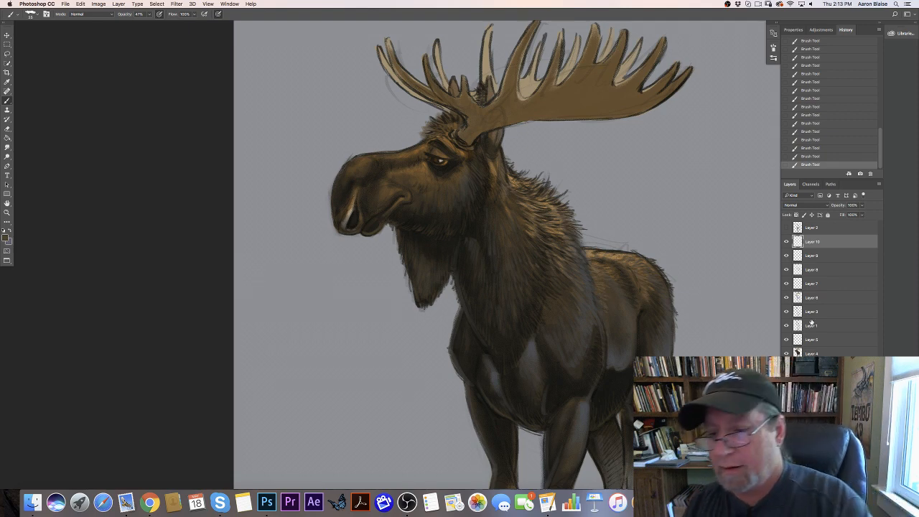
Step: Add a new layer in Multiply mode and set the foreground color to a muted grey-brown (#6e675b)
click(859, 484)
click(784, 205)
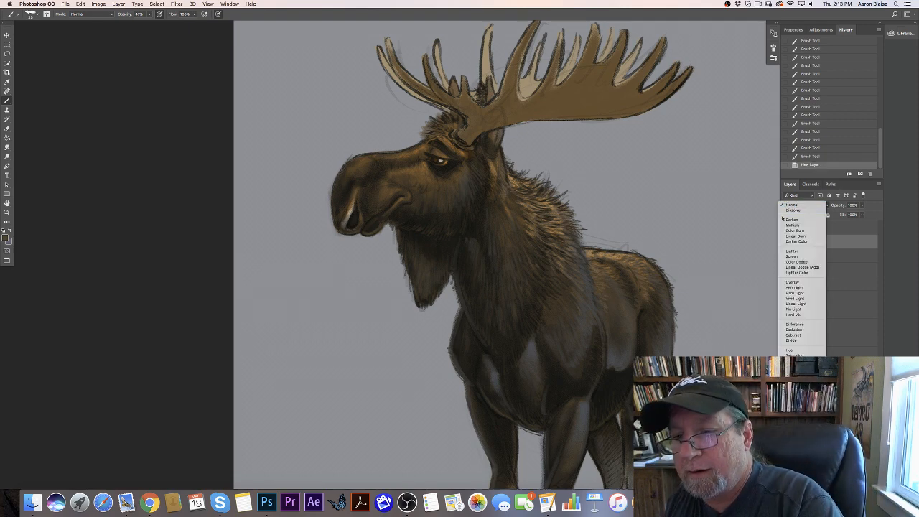
click(785, 230)
click(6, 238)
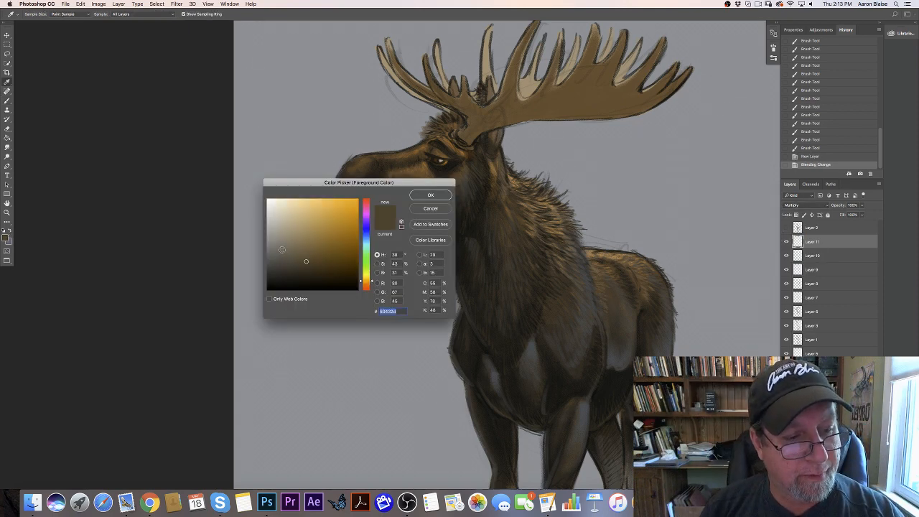
click(281, 249)
click(431, 195)
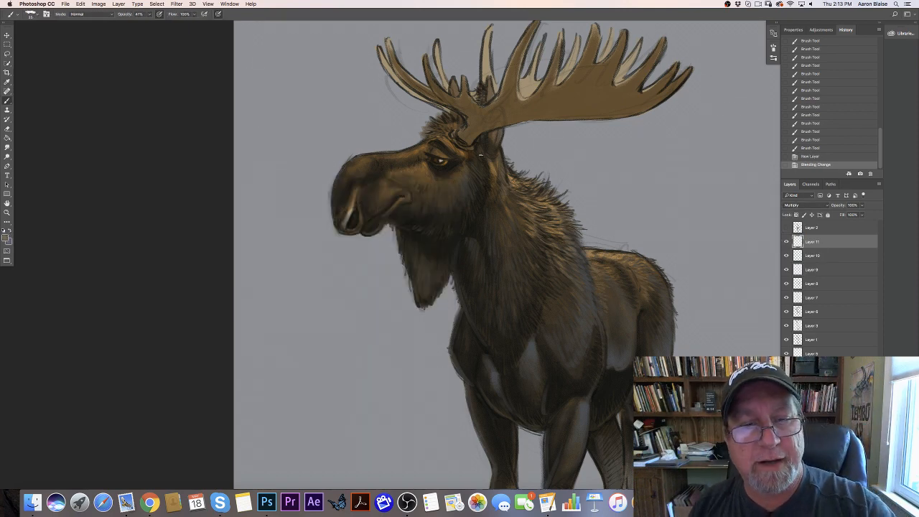
Step: Paint short Multiply shading strokes below the ear and along the back of the cheek
drag(480, 155, 483, 162)
drag(482, 154, 484, 165)
drag(483, 155, 483, 163)
drag(482, 150, 483, 164)
drag(481, 157, 483, 167)
drag(481, 157, 482, 169)
drag(480, 161, 477, 173)
drag(474, 164, 475, 173)
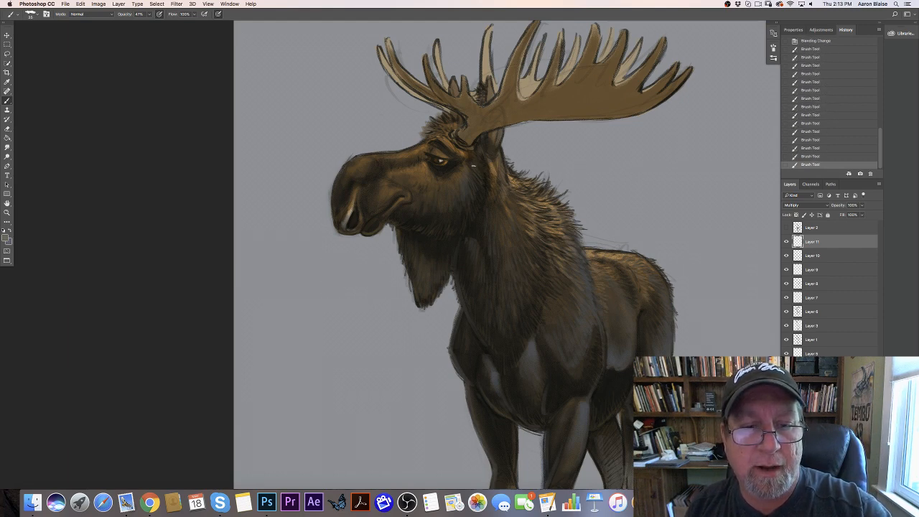
Step: Raise the brush opacity to 83%, continue the shading down the cheek and body, and review the whole moose
drag(149, 14, 170, 23)
drag(481, 175, 481, 183)
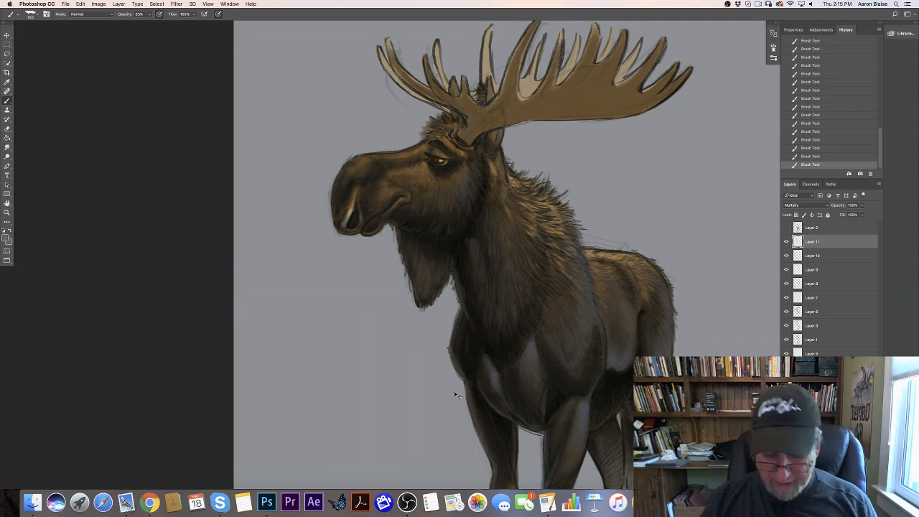
scroll(454, 392, down, 3)
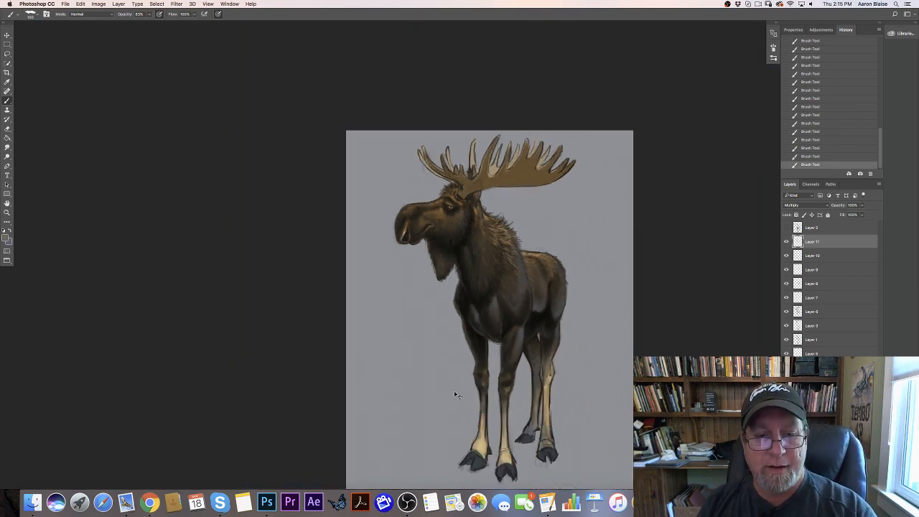
scroll(455, 394, up, 1)
scroll(488, 294, down, 1)
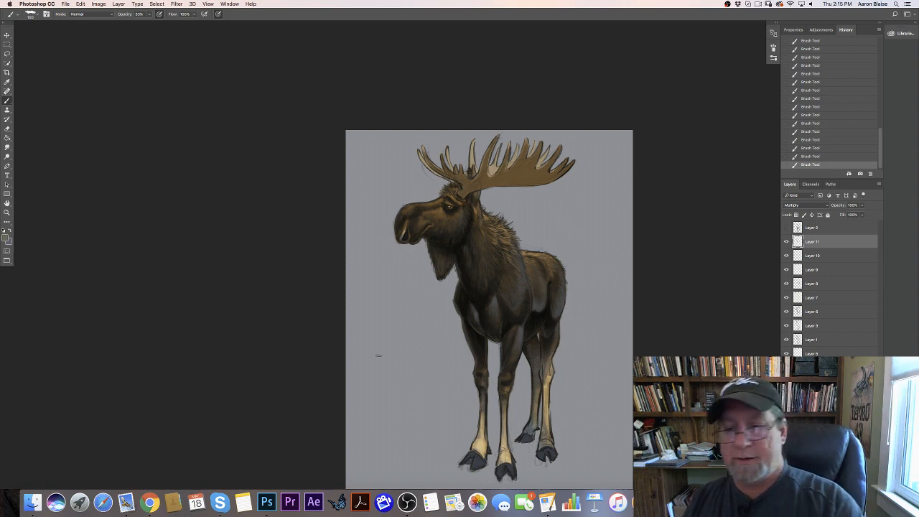
Step: Add a new layer behind the moose and set the foreground color to a dark green (#2d3c20)
key(super+shift+alt+n)
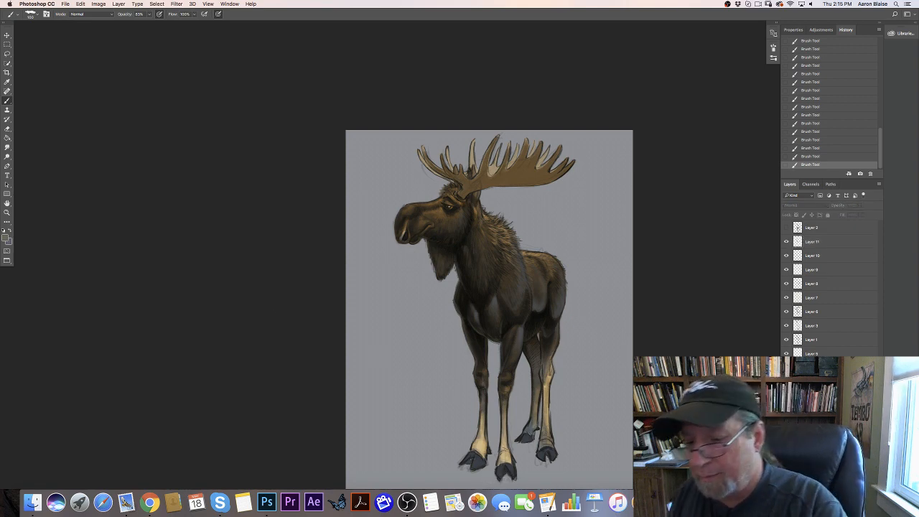
click(6, 238)
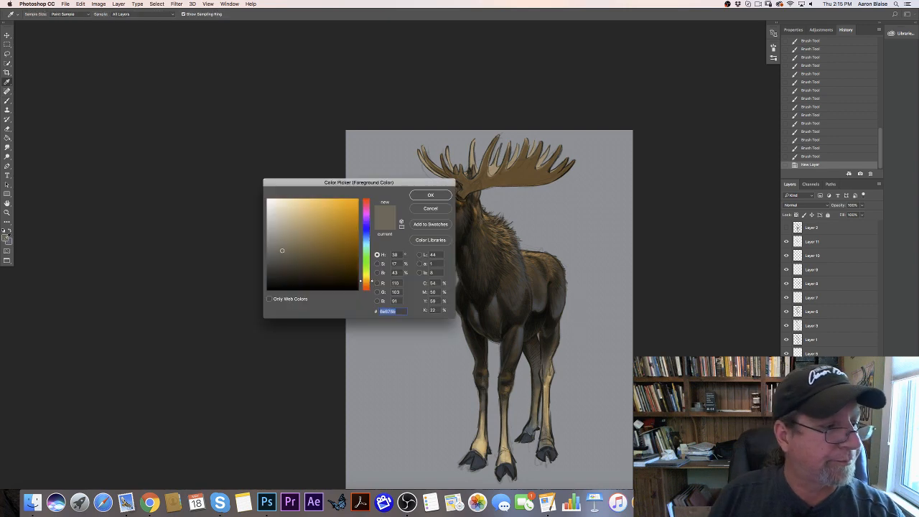
click(366, 267)
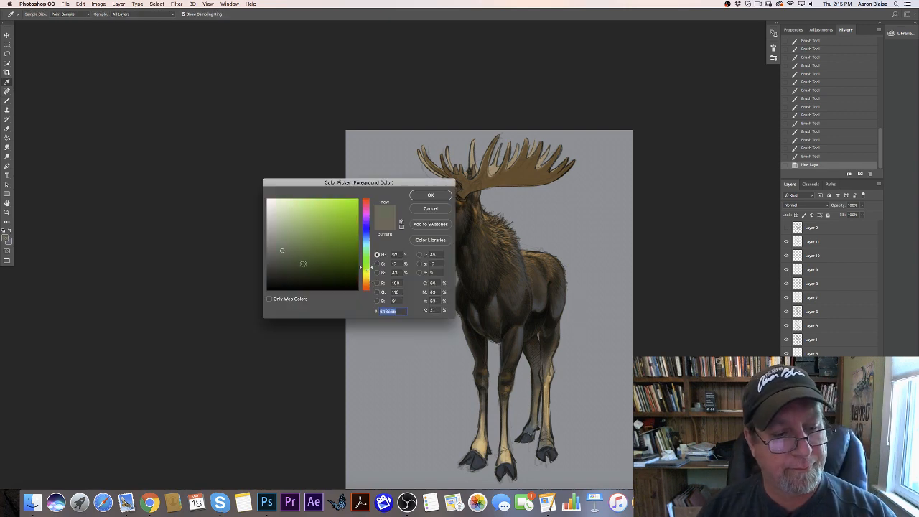
click(308, 268)
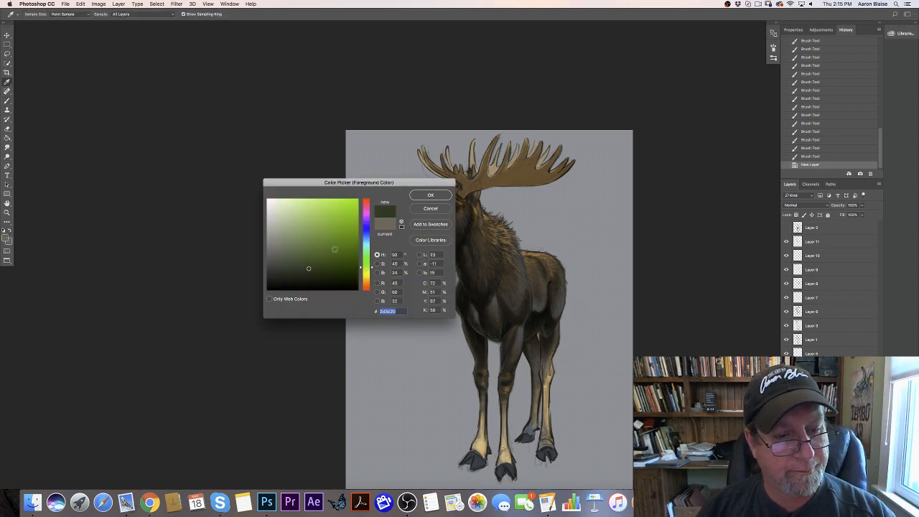
click(422, 195)
Step: Choose a large 700 px textured brush and paint a dark green background behind the moose down to its lower legs
click(37, 16)
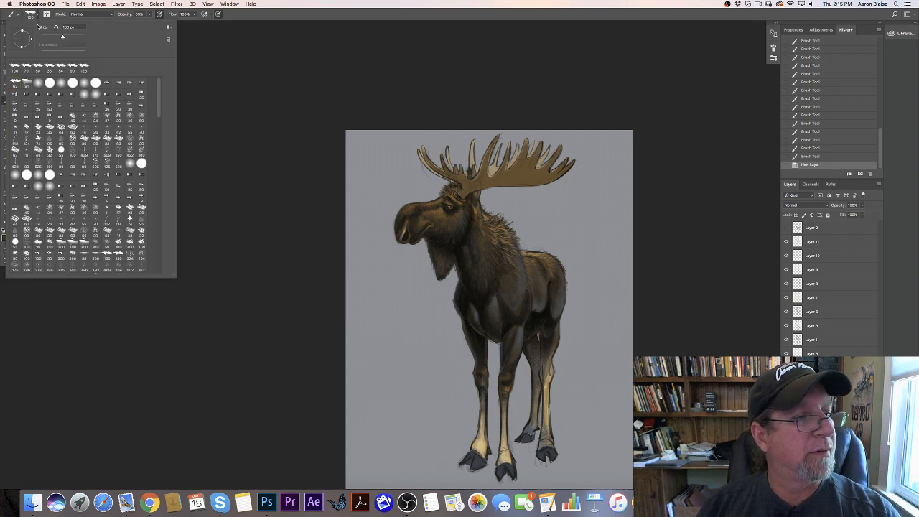
click(30, 86)
click(368, 262)
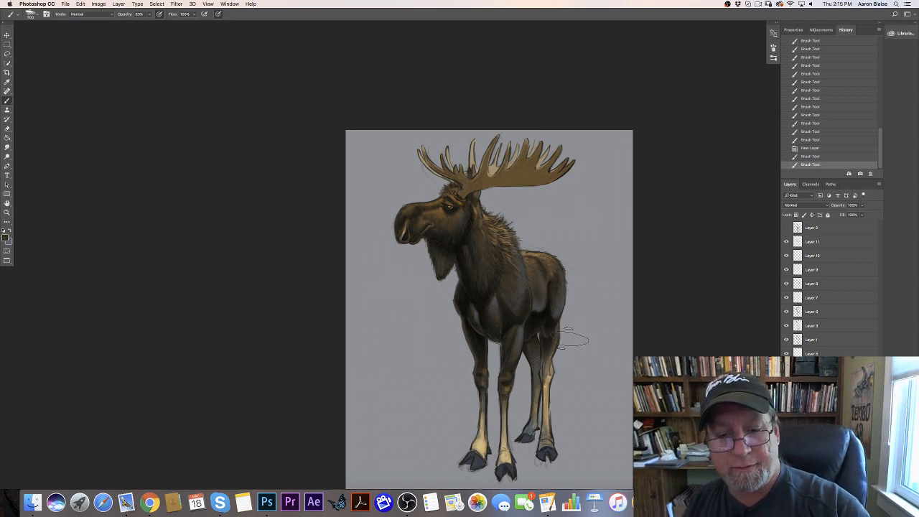
mouse_move(577, 335)
mouse_down()
mouse_move(570, 251)
mouse_move(576, 246)
mouse_move(568, 349)
mouse_move(589, 273)
mouse_move(589, 355)
mouse_move(628, 251)
mouse_move(613, 396)
mouse_move(616, 227)
mouse_move(594, 259)
mouse_move(577, 194)
mouse_move(556, 306)
mouse_move(542, 305)
mouse_move(542, 185)
mouse_move(531, 206)
mouse_move(502, 201)
mouse_move(470, 150)
mouse_move(524, 232)
mouse_move(560, 230)
mouse_move(588, 154)
mouse_move(599, 289)
mouse_move(641, 185)
mouse_move(595, 326)
mouse_move(576, 308)
mouse_move(559, 391)
mouse_move(531, 388)
mouse_move(519, 363)
mouse_move(497, 374)
mouse_move(468, 257)
mouse_move(449, 244)
mouse_move(445, 351)
mouse_move(425, 316)
mouse_move(378, 282)
mouse_move(394, 360)
mouse_move(436, 318)
mouse_move(416, 170)
mouse_move(425, 140)
mouse_move(441, 154)
mouse_move(448, 280)
mouse_move(424, 288)
mouse_move(398, 237)
mouse_move(380, 237)
mouse_move(359, 190)
mouse_move(391, 372)
mouse_move(354, 393)
mouse_move(388, 411)
mouse_move(460, 397)
mouse_move(474, 415)
mouse_move(494, 410)
mouse_move(515, 359)
mouse_move(538, 411)
mouse_move(567, 353)
mouse_move(622, 323)
mouse_move(606, 310)
mouse_move(564, 409)
mouse_move(356, 394)
mouse_move(341, 201)
mouse_move(362, 163)
mouse_move(506, 150)
mouse_move(601, 173)
mouse_move(627, 233)
mouse_up()
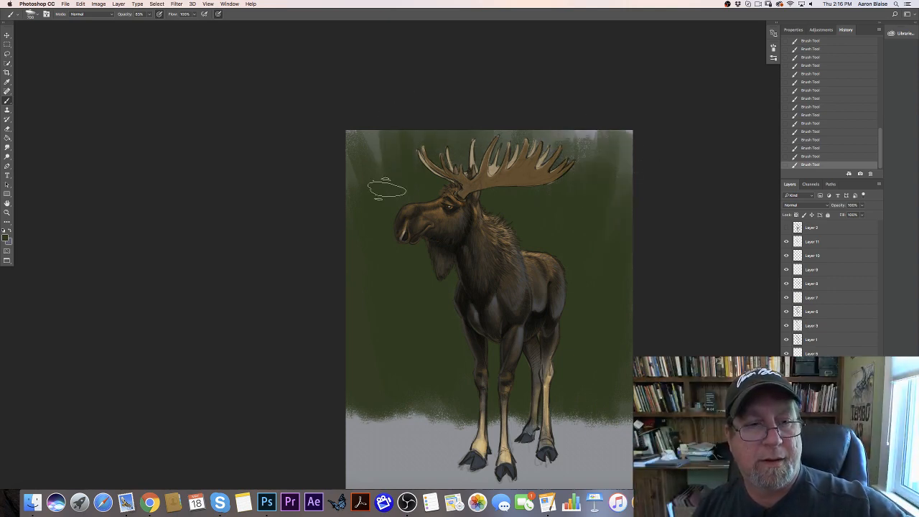
mouse_move(584, 140)
mouse_down()
mouse_move(605, 174)
mouse_move(584, 175)
mouse_move(533, 107)
mouse_move(484, 173)
mouse_up()
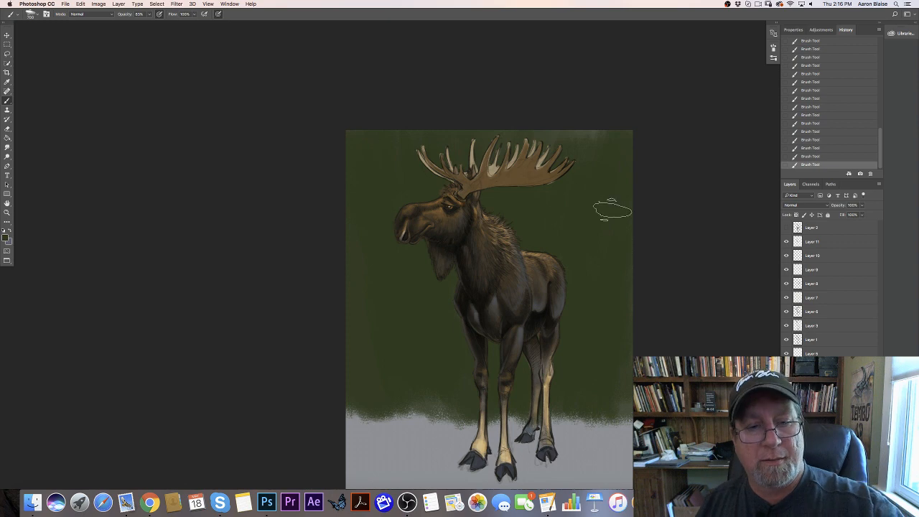
Step: Set the foreground color to a slightly brighter green (#3c541f)
click(5, 238)
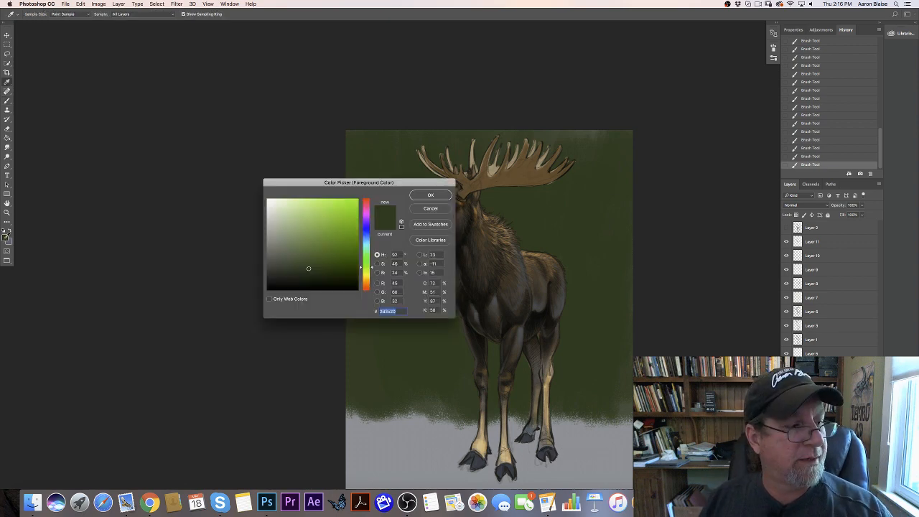
click(366, 269)
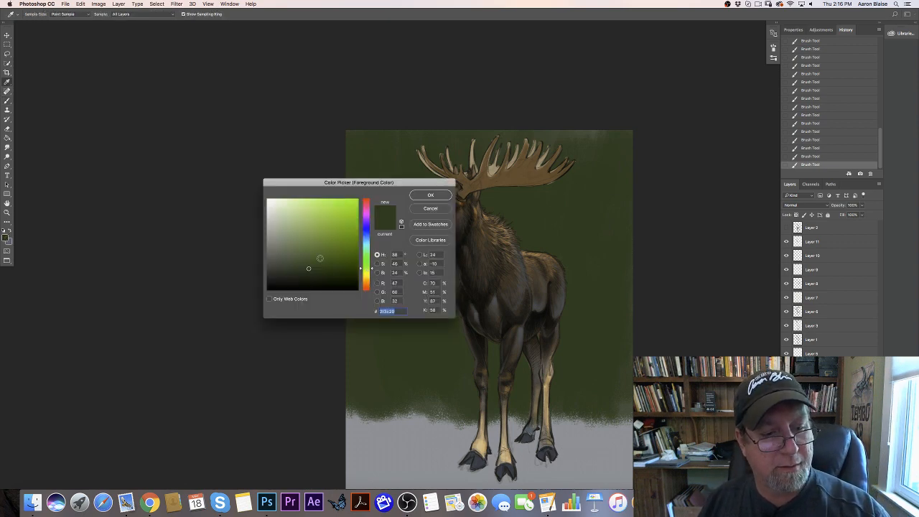
click(430, 195)
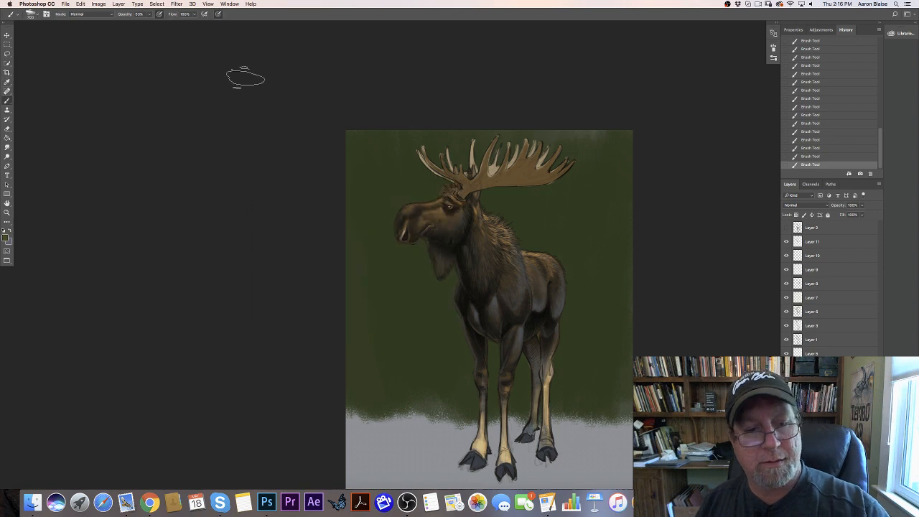
Step: Turn off the brush's Shape Dynamics and paint lighter green patches over the dark background around the moose
click(47, 15)
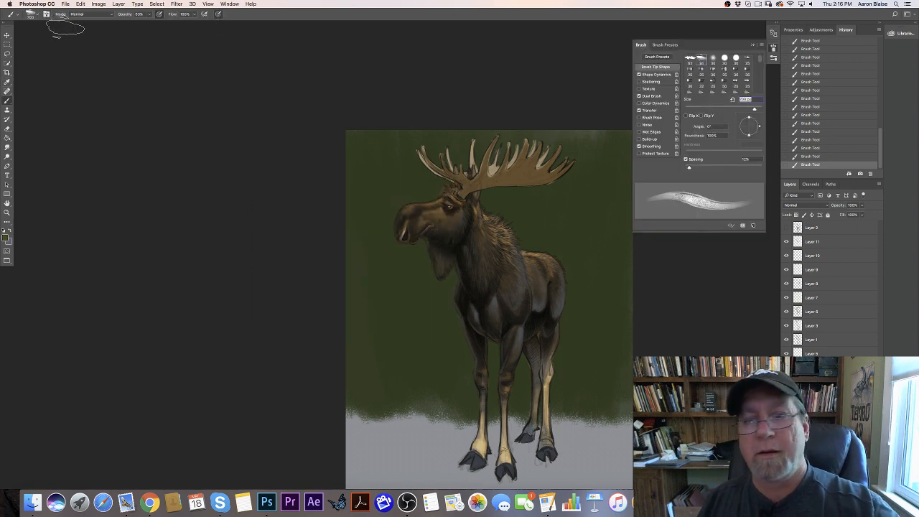
click(640, 46)
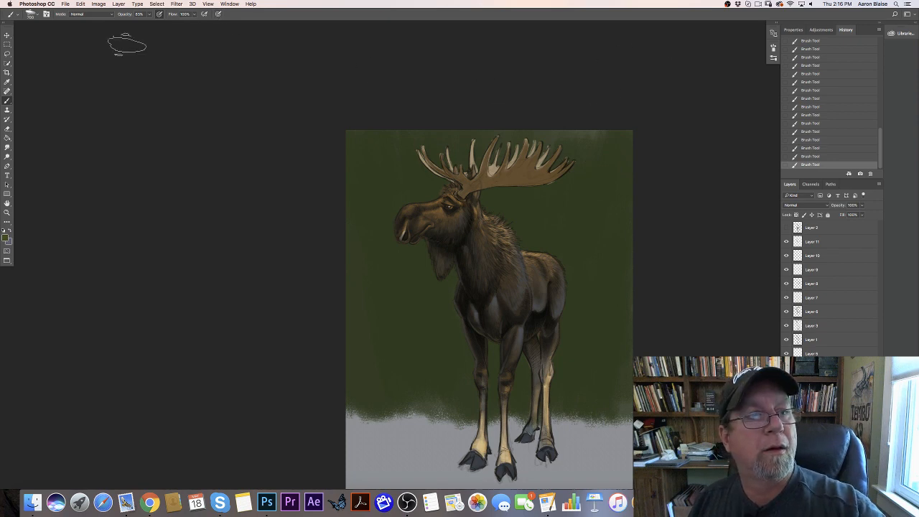
click(47, 15)
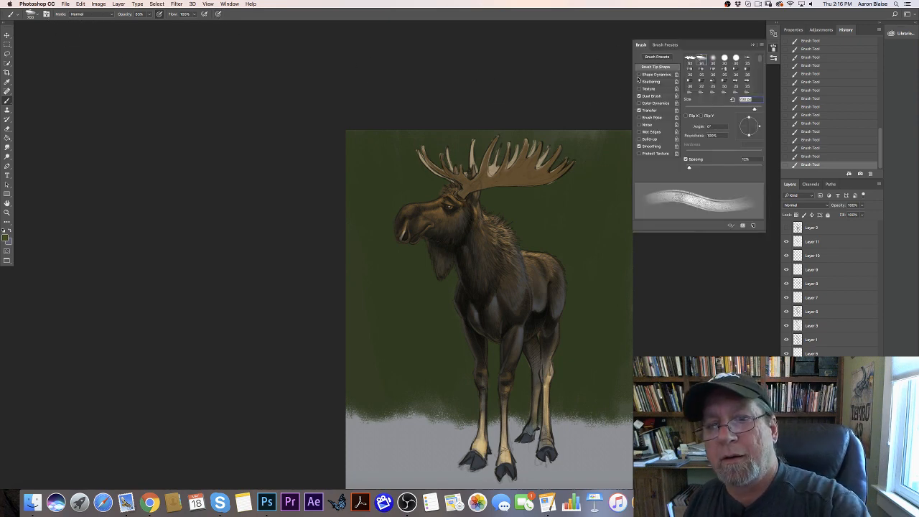
click(639, 46)
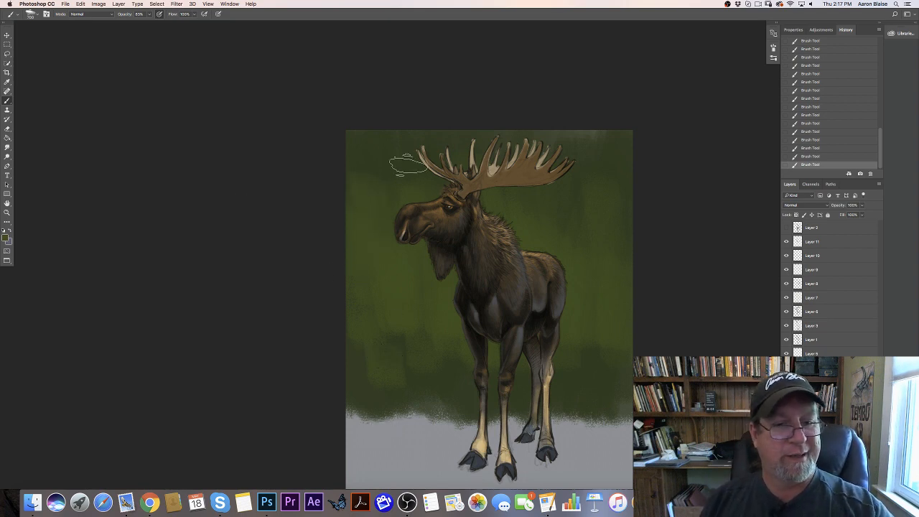
Step: Set the foreground color to a brighter yellow-green and paint textured patches across the upper and middle background
click(6, 238)
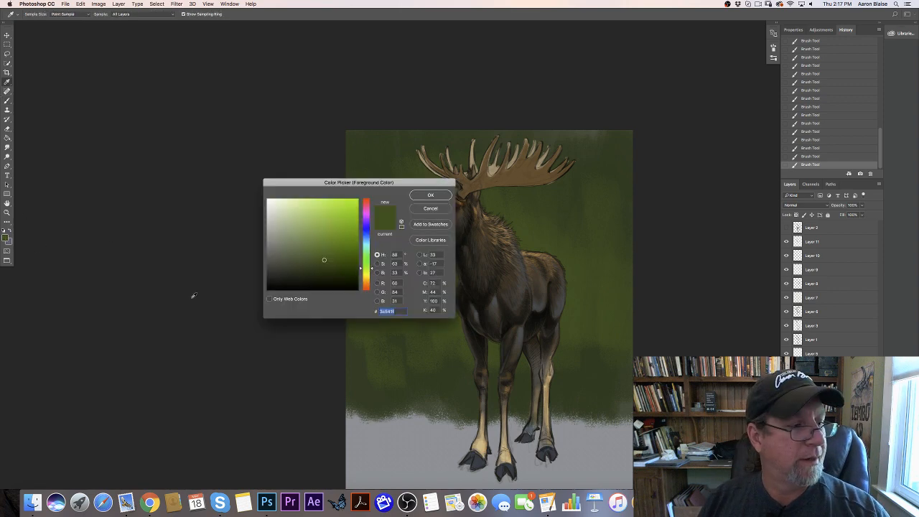
drag(364, 271, 359, 267)
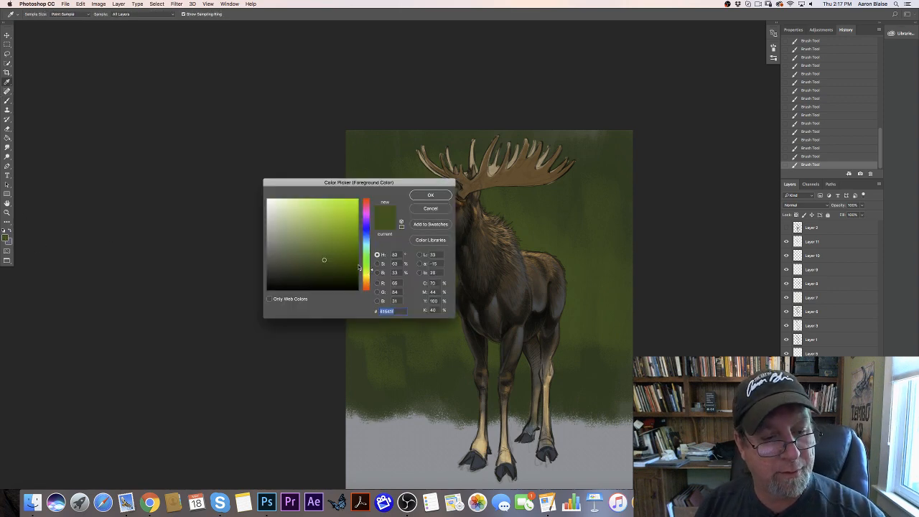
click(334, 247)
click(415, 199)
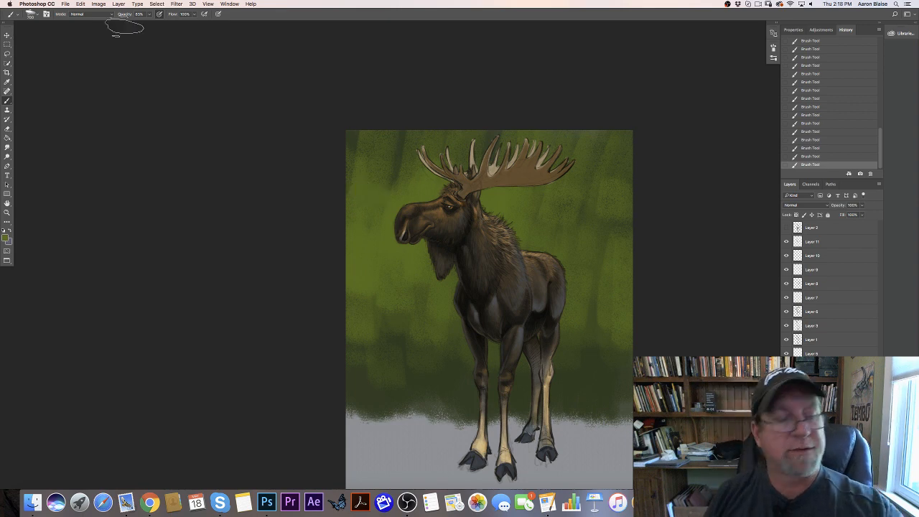
Step: Soften the painted green background behind the moose with a Gaussian Blur filter
click(177, 3)
mouse_move(180, 89)
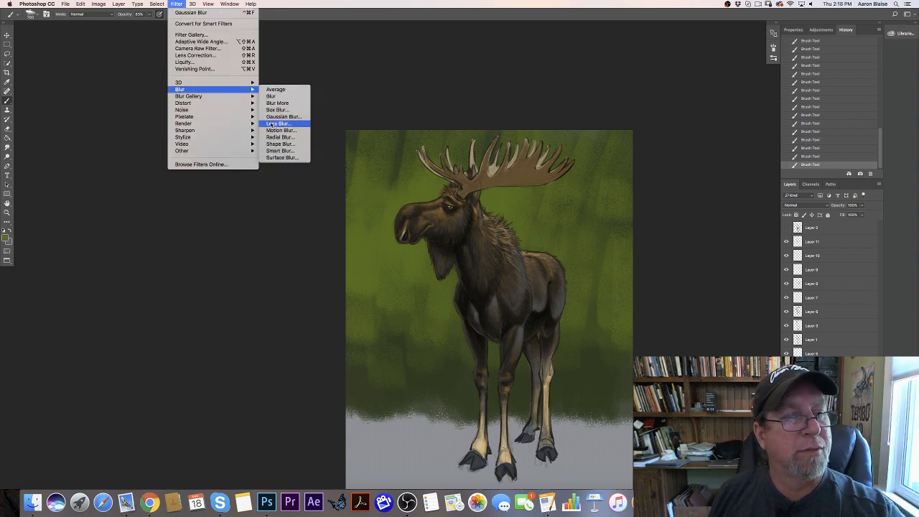
click(283, 116)
drag(172, 250, 188, 252)
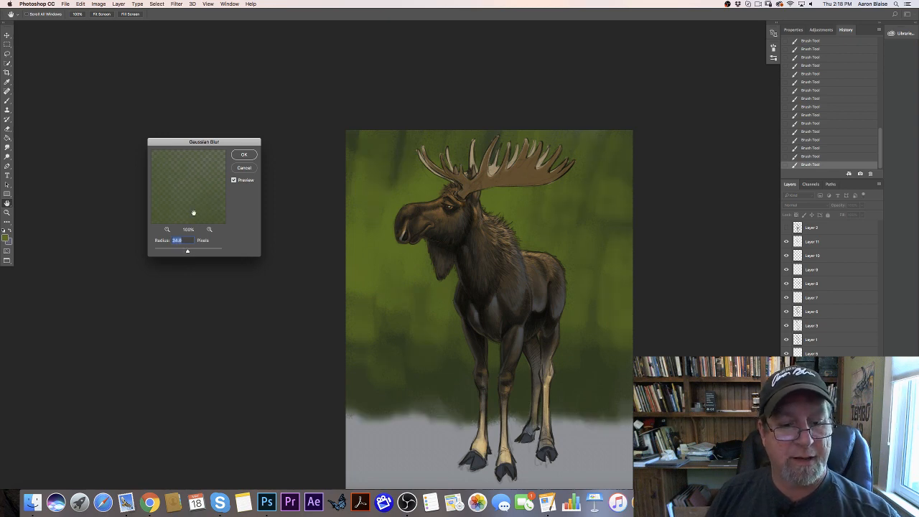
click(244, 155)
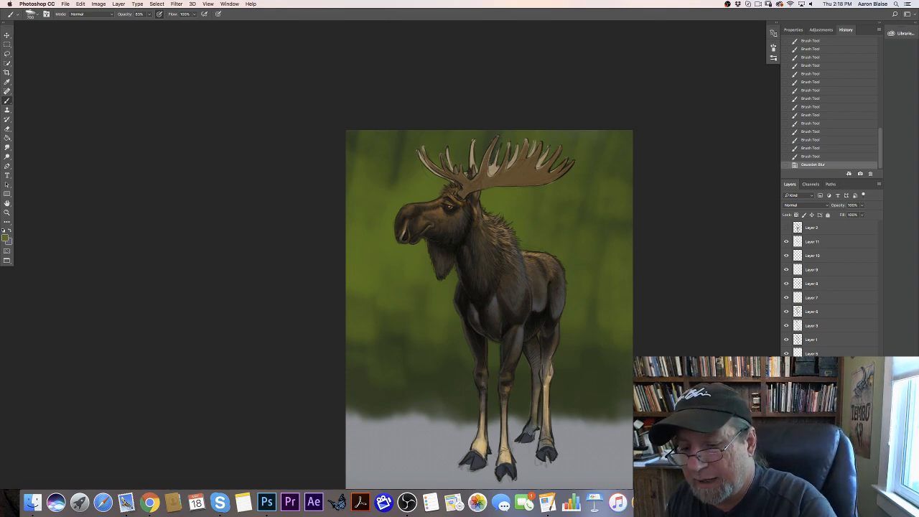
Step: Add a new layer above Layer 11 and set the foreground color to a muted light green (#668647)
click(812, 242)
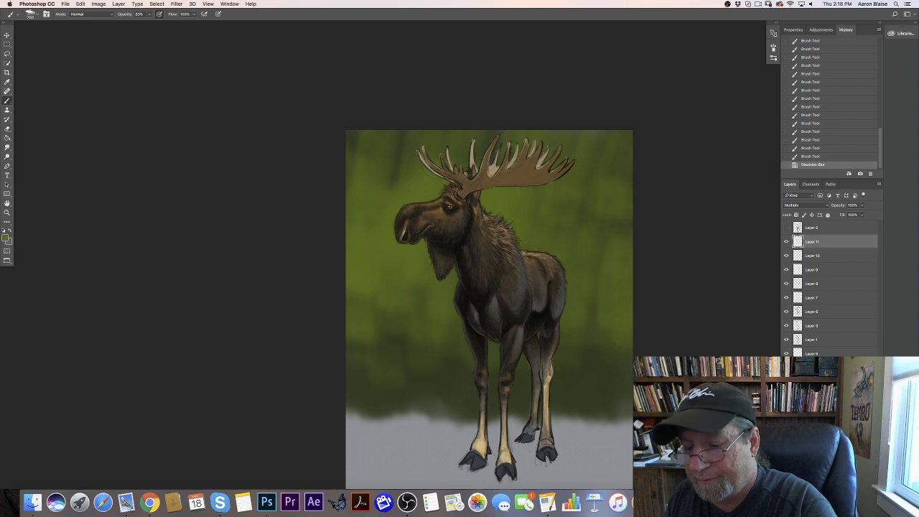
click(860, 486)
click(5, 237)
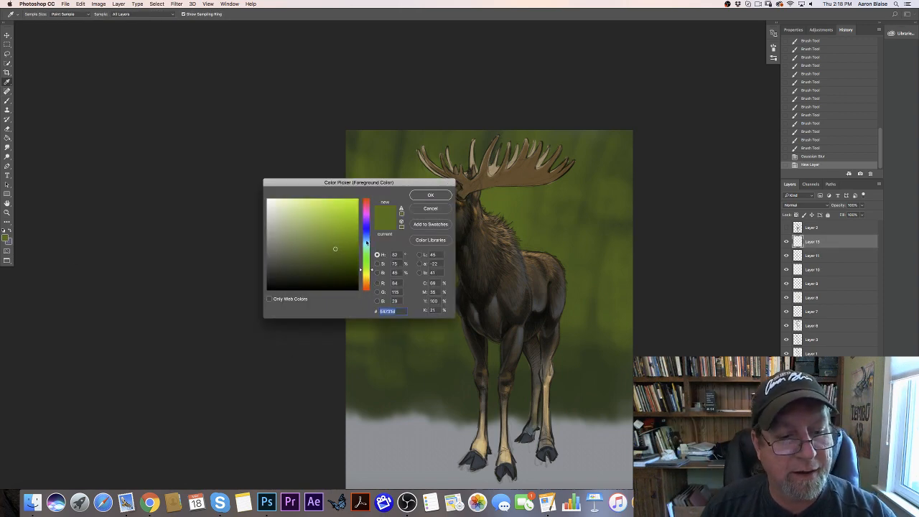
drag(365, 268, 365, 269)
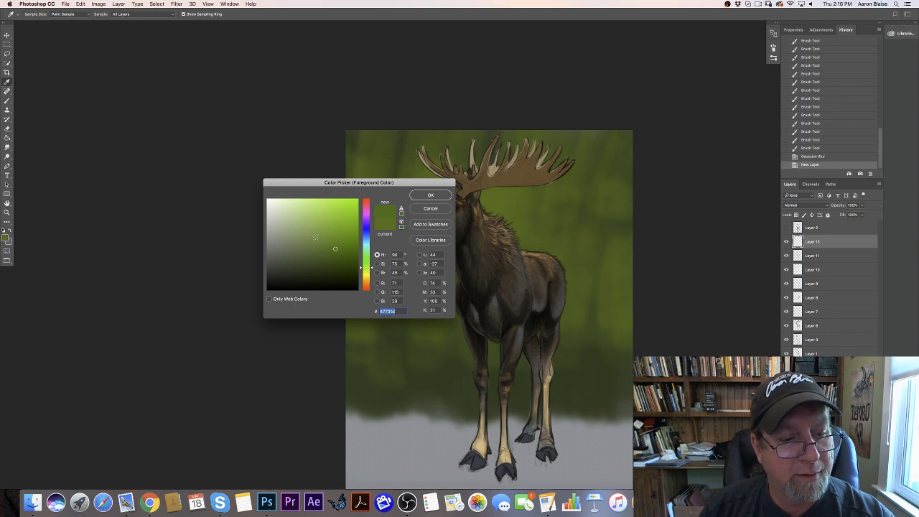
drag(310, 238, 309, 241)
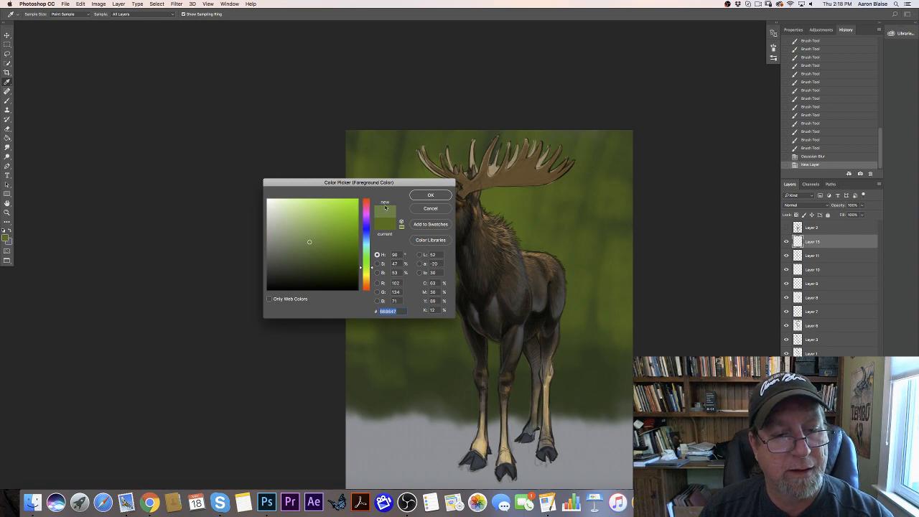
click(416, 199)
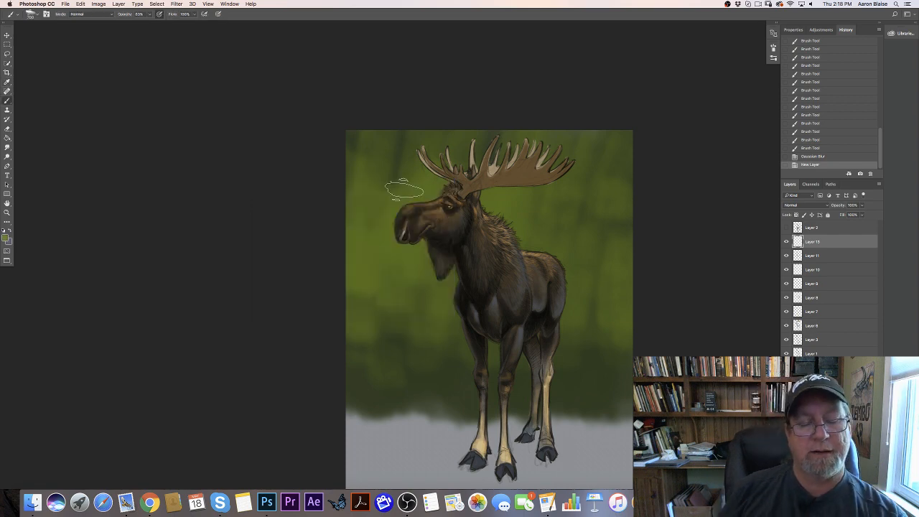
Step: Choose a small textured brush and paint a thin light green rim along the front edge of the moose's chest
click(33, 15)
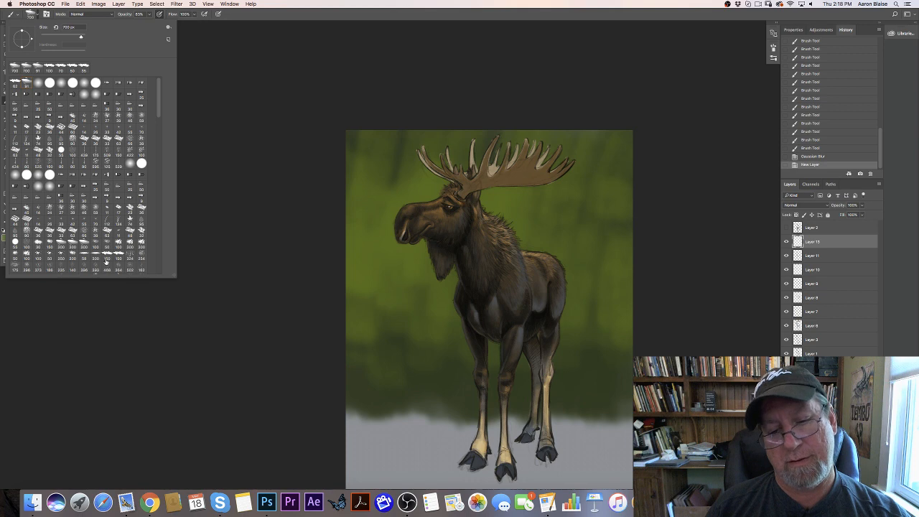
click(14, 82)
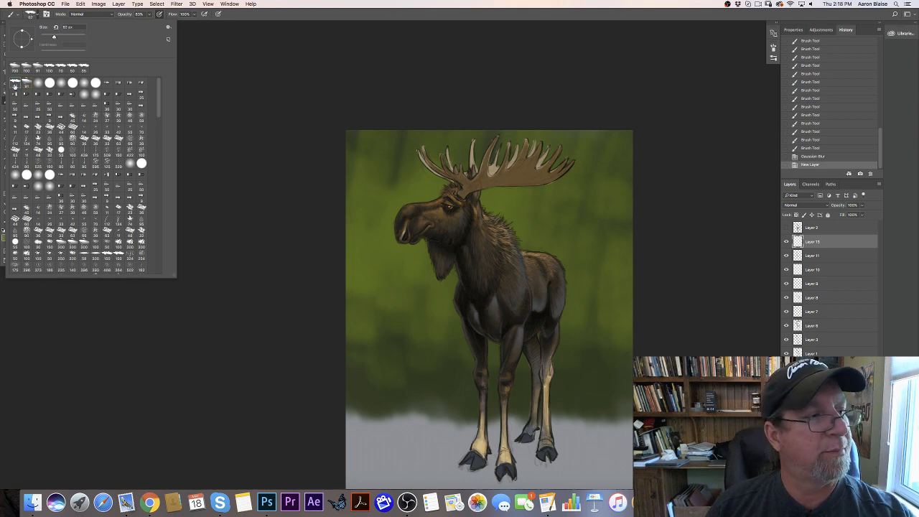
click(291, 304)
key(super+equal)
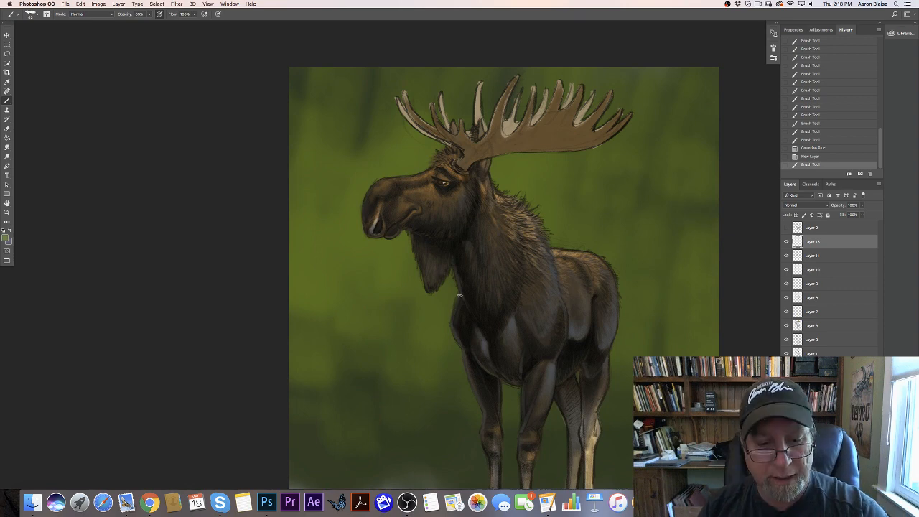
drag(459, 296, 452, 318)
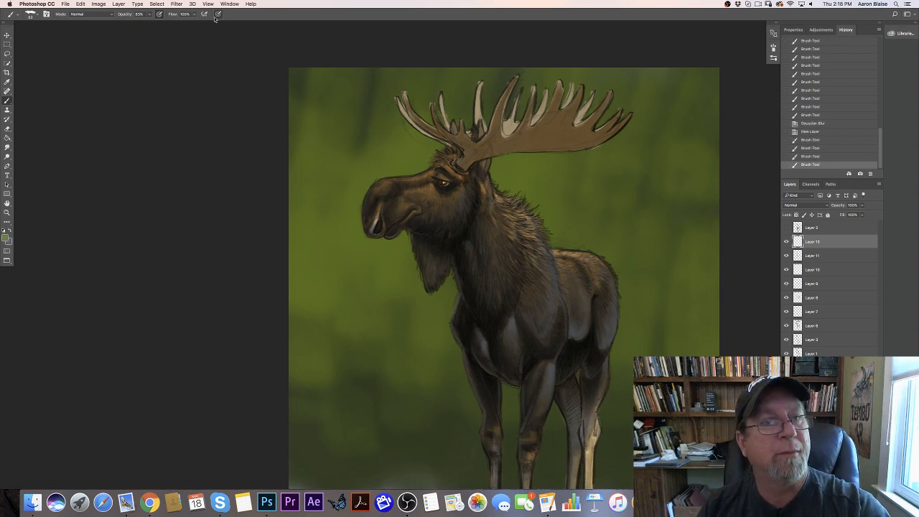
Step: Set the foreground color to a more saturated green (#4c7127) and paint a reflected-light rim along the chest edge
click(6, 239)
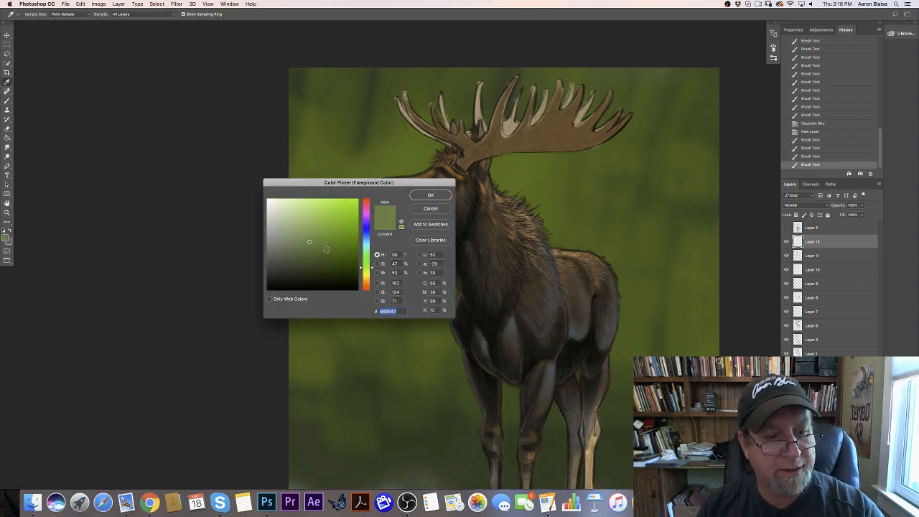
click(327, 250)
click(422, 196)
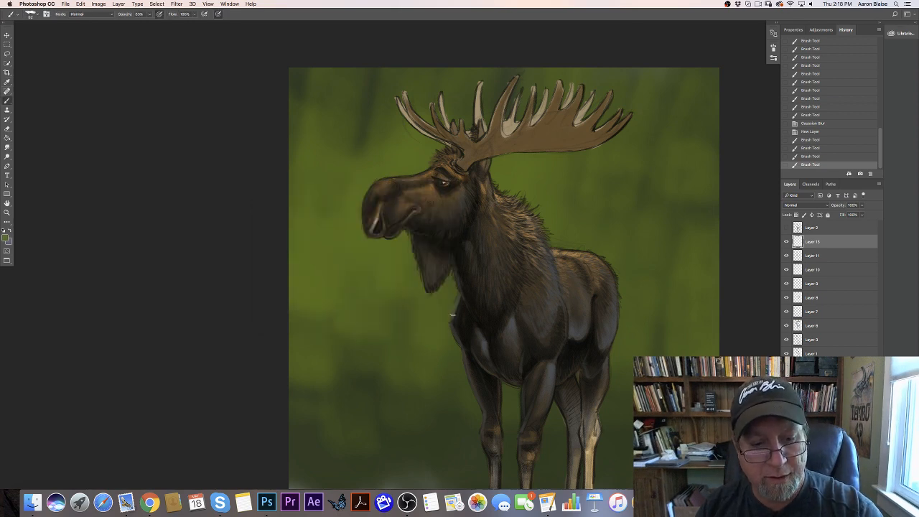
drag(457, 300, 453, 312)
mouse_move(455, 306)
mouse_down()
mouse_move(454, 334)
mouse_move(449, 316)
mouse_up()
drag(450, 320, 444, 311)
Step: Lower the brush opacity to 61% and paint the green rim from the chest down toward the front leg
click(148, 14)
drag(148, 22, 142, 23)
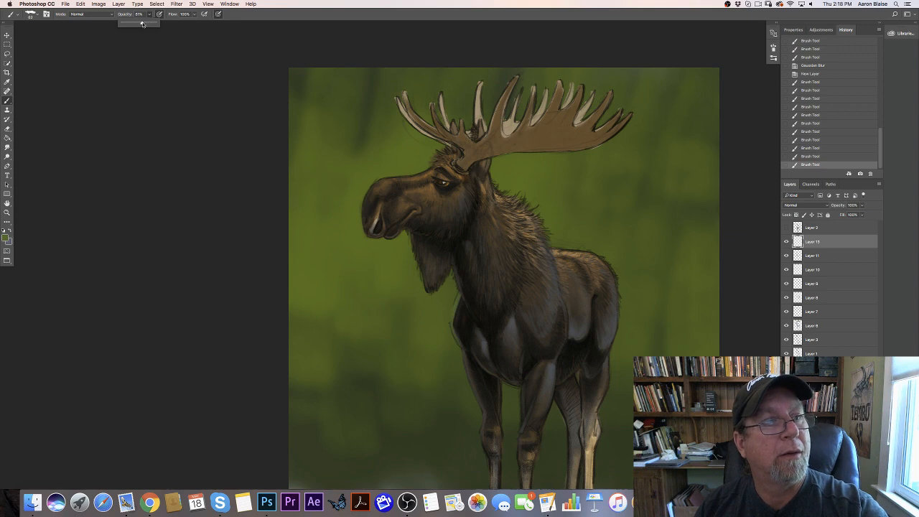
drag(453, 332, 454, 336)
drag(453, 331, 456, 338)
drag(454, 333, 457, 341)
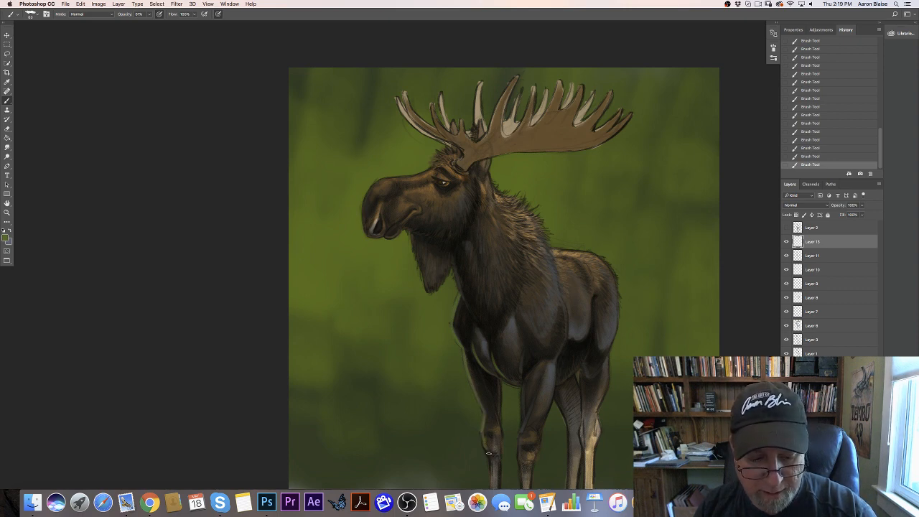
Step: Paint a green reflected-light rim down the front edge of the near foreleg, from the chest to below the knee
scroll(153, 273, down, 5)
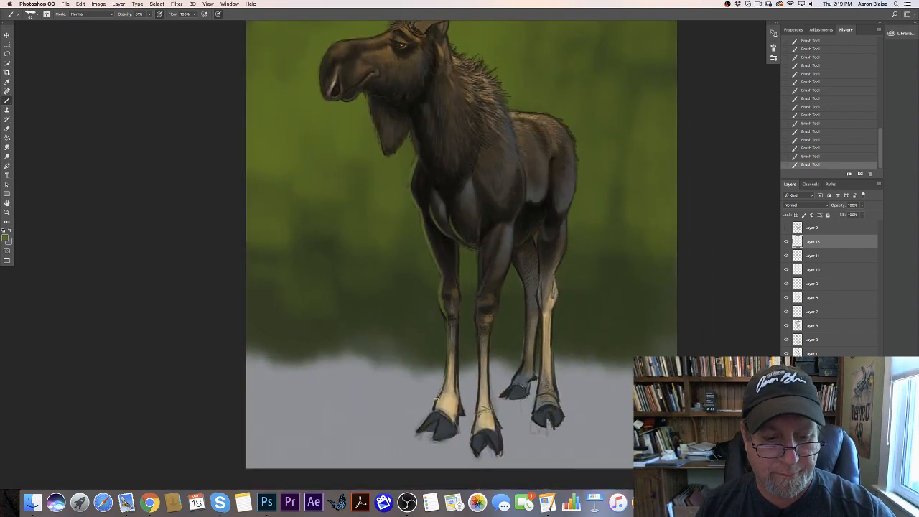
scroll(121, 238, up, 2)
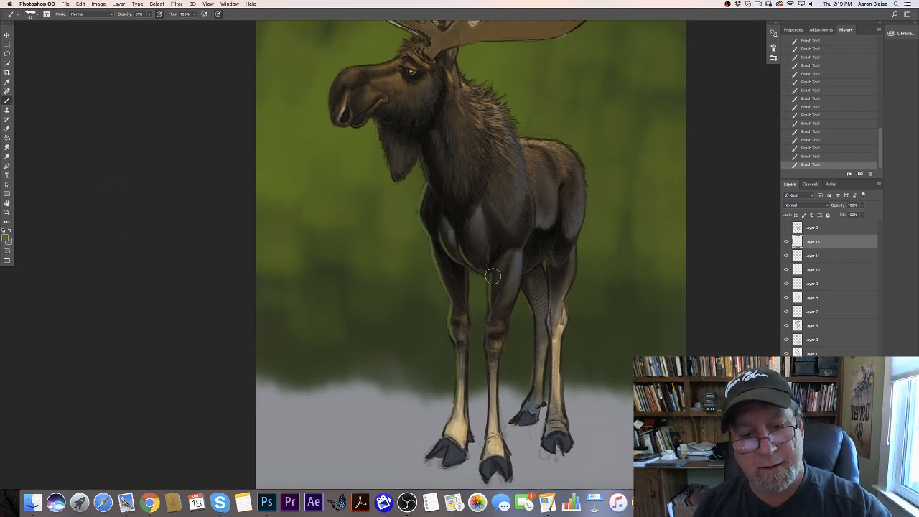
drag(492, 275, 486, 293)
drag(487, 291, 489, 278)
mouse_move(491, 270)
mouse_down()
mouse_move(495, 257)
mouse_move(489, 296)
mouse_up()
drag(490, 292, 486, 320)
drag(488, 316, 486, 332)
drag(487, 329, 486, 339)
drag(486, 335, 486, 348)
drag(485, 343, 485, 358)
click(485, 350)
click(485, 349)
click(484, 348)
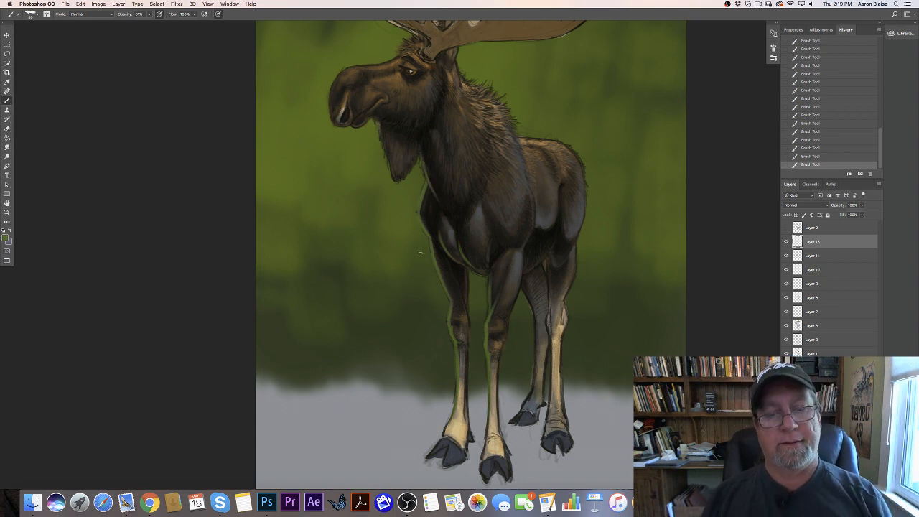
Step: Replace the green rim layer with a new empty layer and set the foreground color to a soft blue (#5693af)
drag(813, 242, 870, 485)
click(860, 484)
click(6, 238)
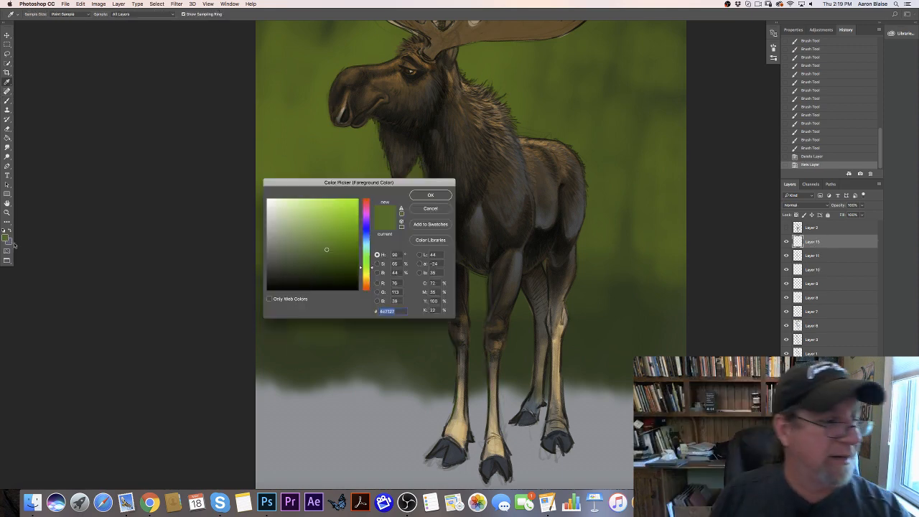
click(367, 240)
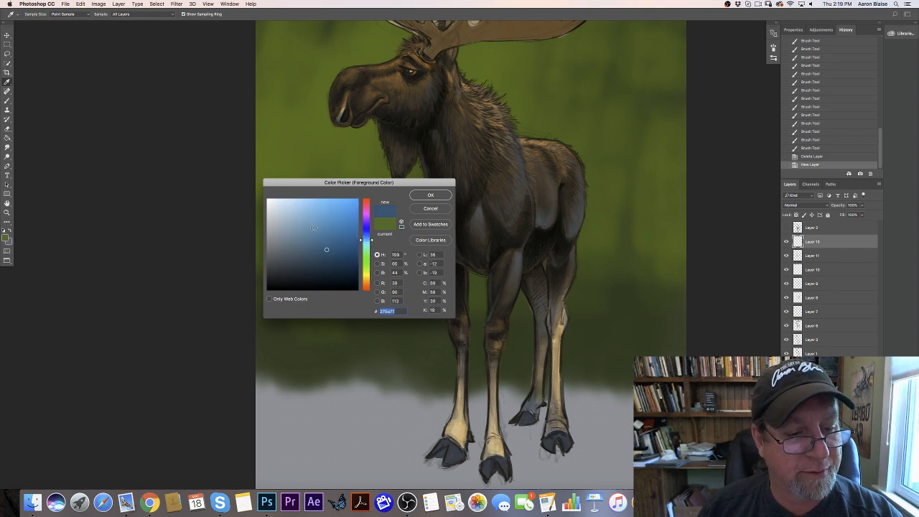
click(314, 226)
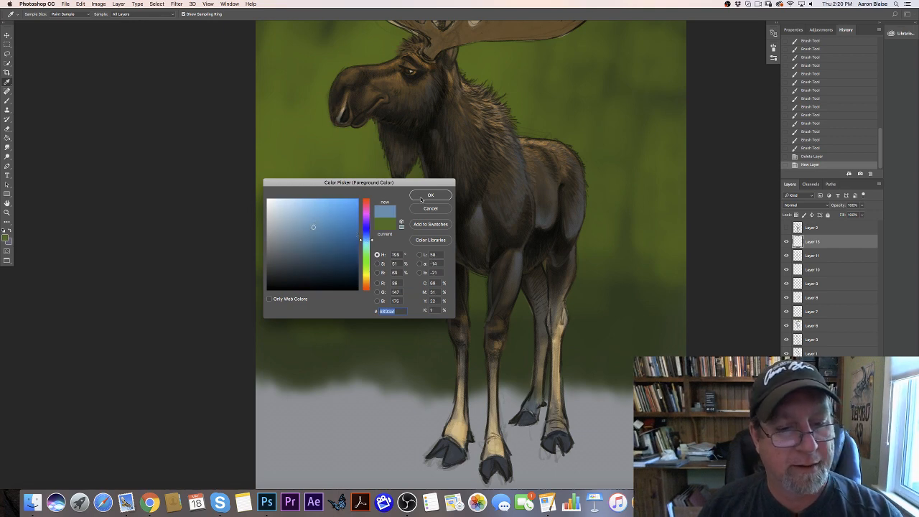
click(430, 195)
Step: Paint a blue rim light along the front of the moose's neck, the chest and the upper far foreleg
drag(418, 144, 419, 149)
drag(418, 145, 420, 152)
drag(419, 148, 423, 166)
drag(423, 165, 425, 176)
drag(425, 173, 433, 195)
drag(432, 190, 434, 196)
drag(433, 191, 435, 195)
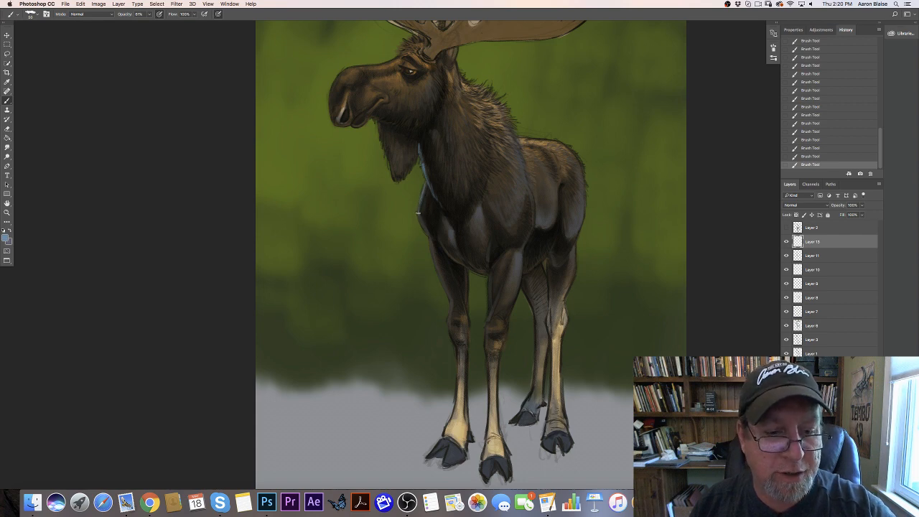
drag(418, 214, 430, 239)
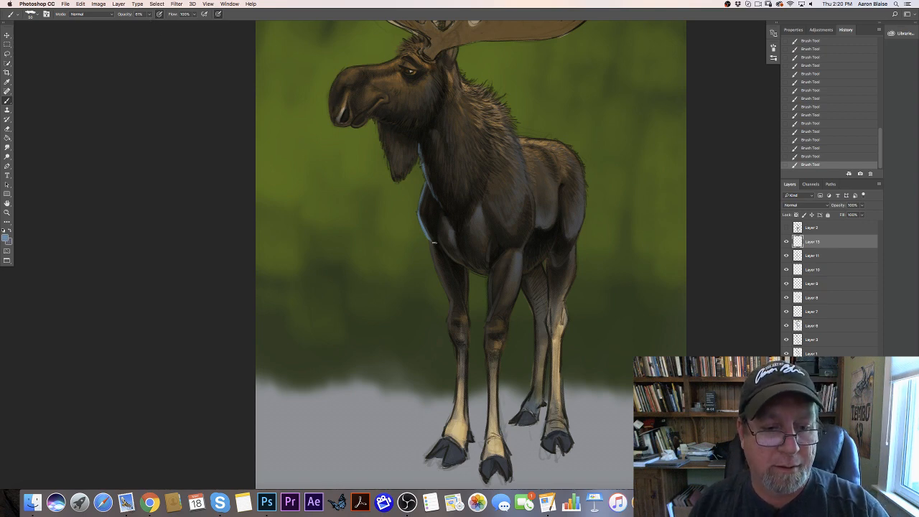
mouse_move(433, 244)
mouse_down()
mouse_move(431, 264)
mouse_move(451, 303)
mouse_up()
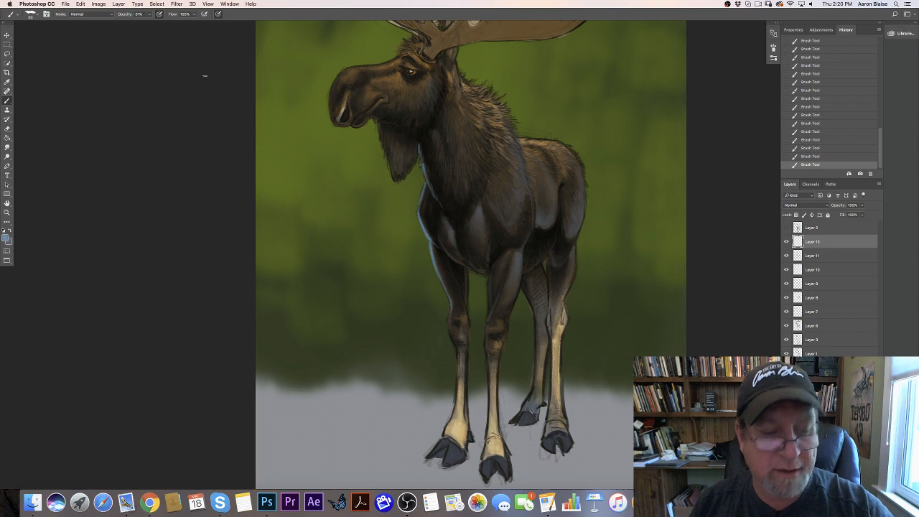
Step: Lower the brush opacity to 42% and paint the blue rim light down both front legs to the hooves
drag(143, 14, 143, 23)
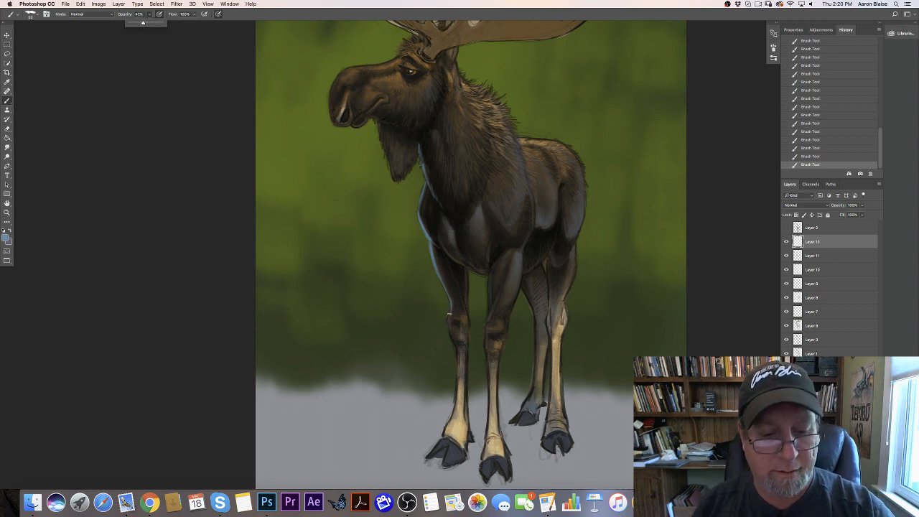
click(449, 313)
drag(450, 311, 449, 324)
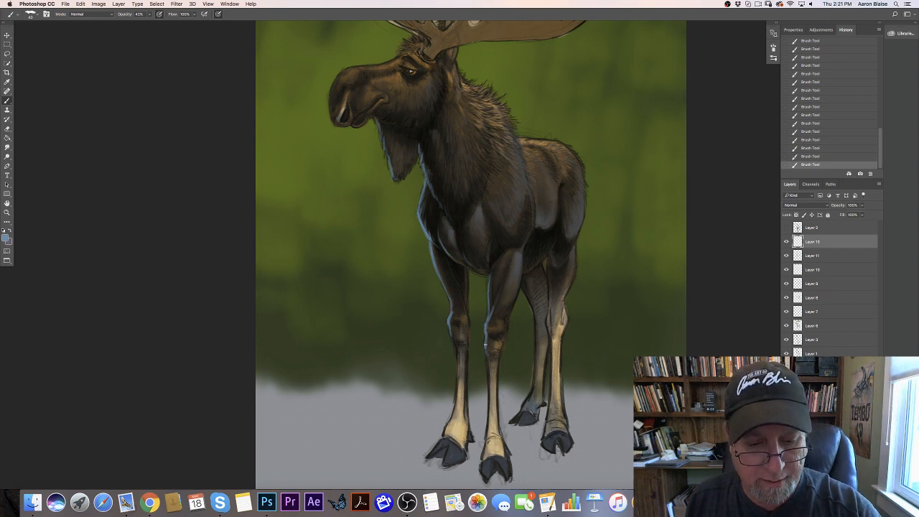
drag(485, 353, 489, 414)
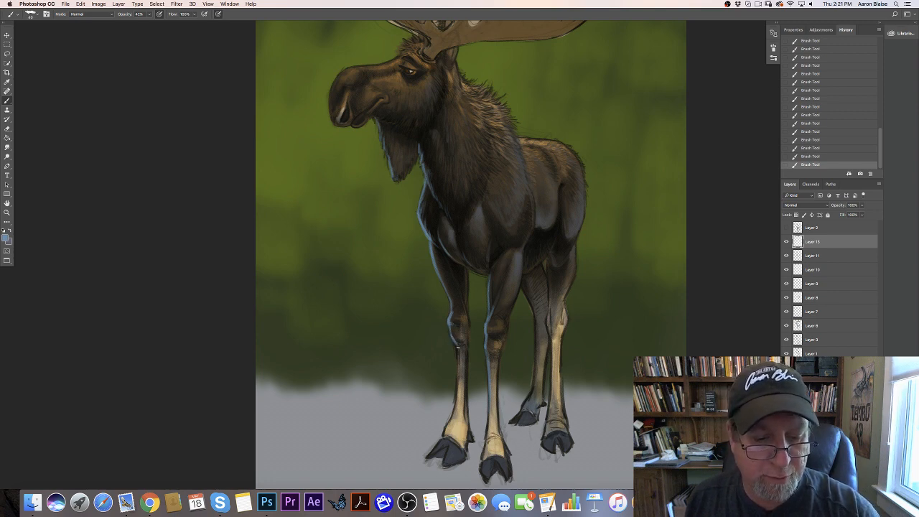
drag(456, 354, 450, 420)
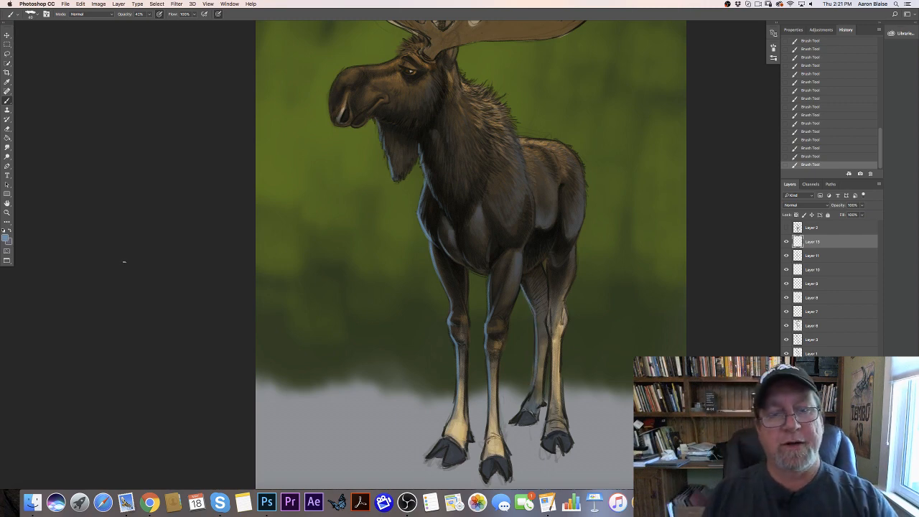
Step: Erase the excess blue rim paint beside the moose's nostril
scroll(119, 304, up, 5)
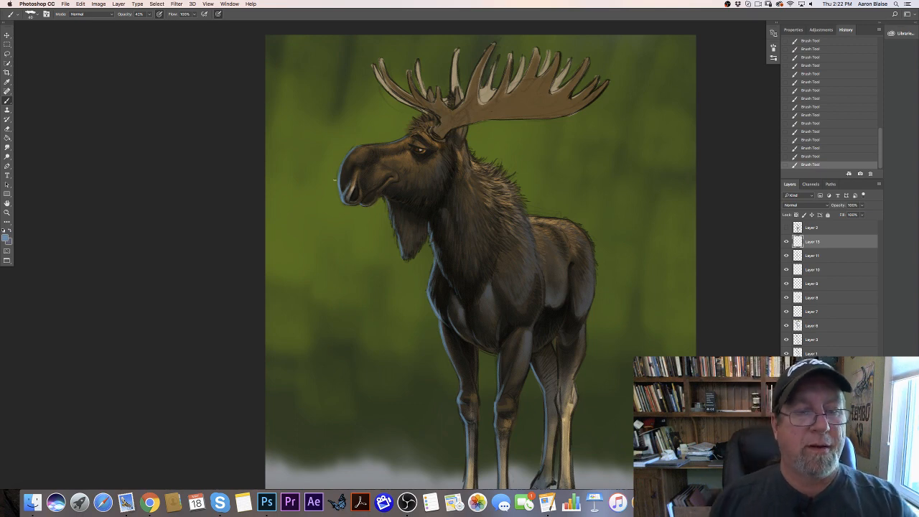
key(e)
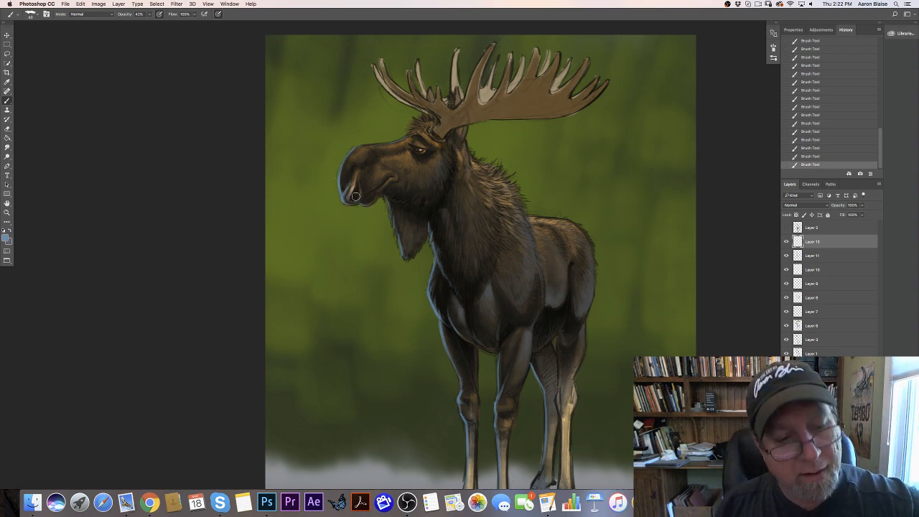
click(357, 198)
click(358, 199)
click(358, 199)
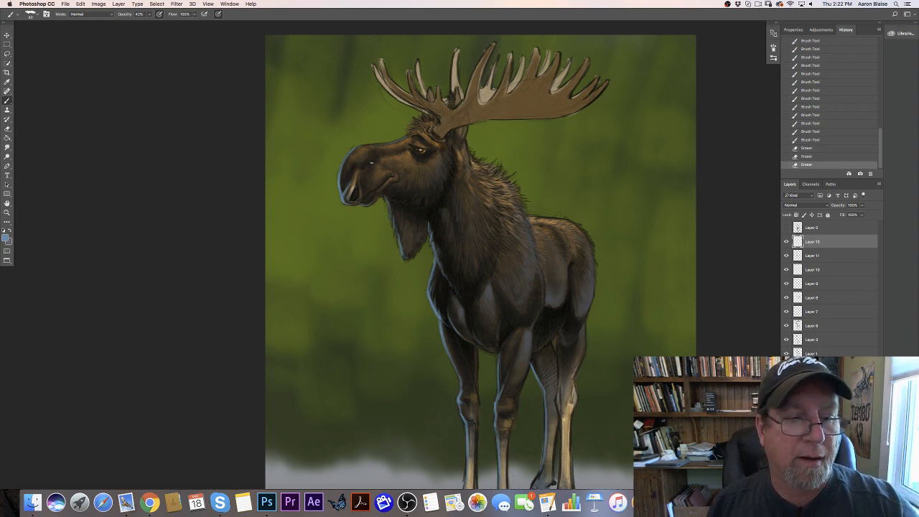
Step: Paint the blue rim light along the underside of the muzzle and up the front of the nose
drag(361, 205, 364, 205)
drag(361, 204, 367, 206)
drag(363, 205, 346, 197)
drag(342, 192, 348, 155)
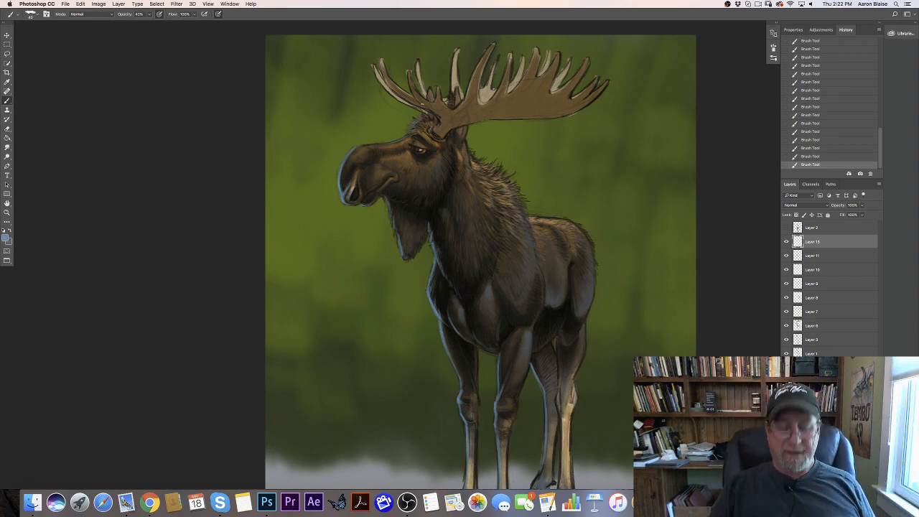
key(super+0)
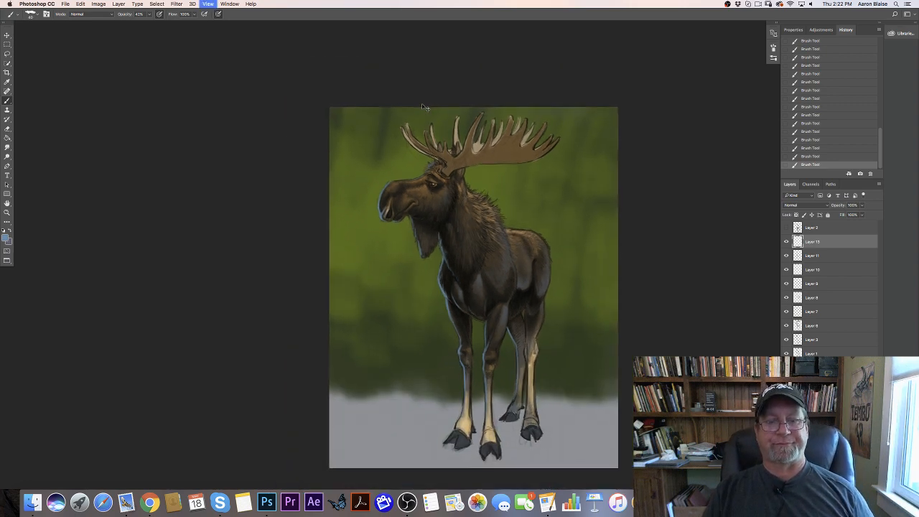
key(super+plus)
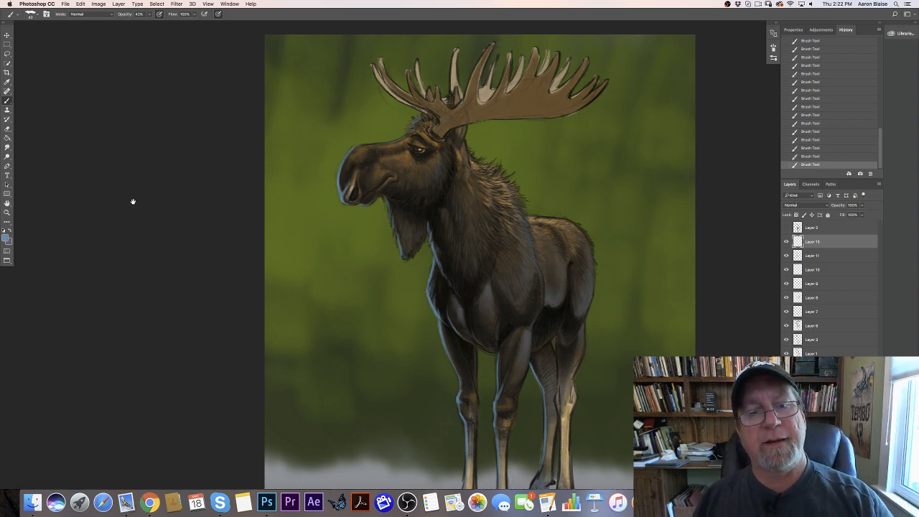
Step: Sample the antler colour, adjust it to a muted tan (RGB 189, 163, 117), and add a new layer above the rim light
scroll(86, 242, up, 5)
scroll(86, 242, right, 4)
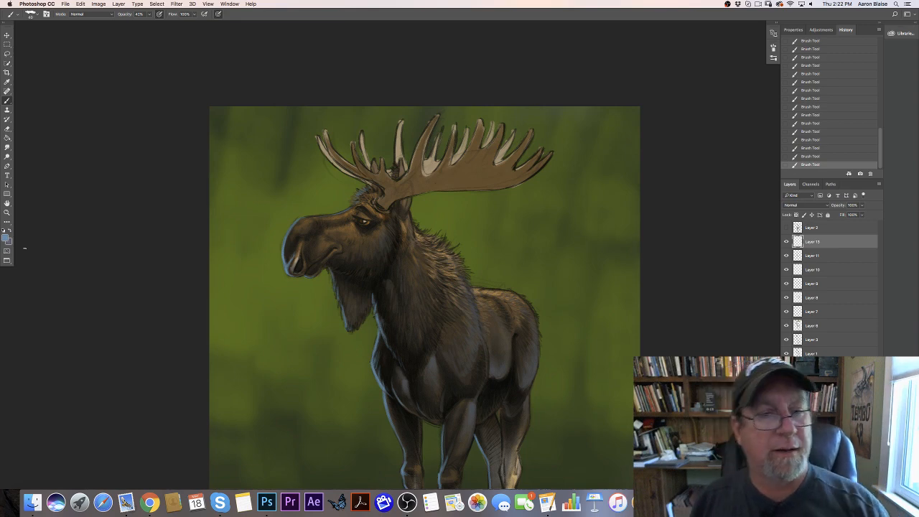
click(6, 238)
click(431, 164)
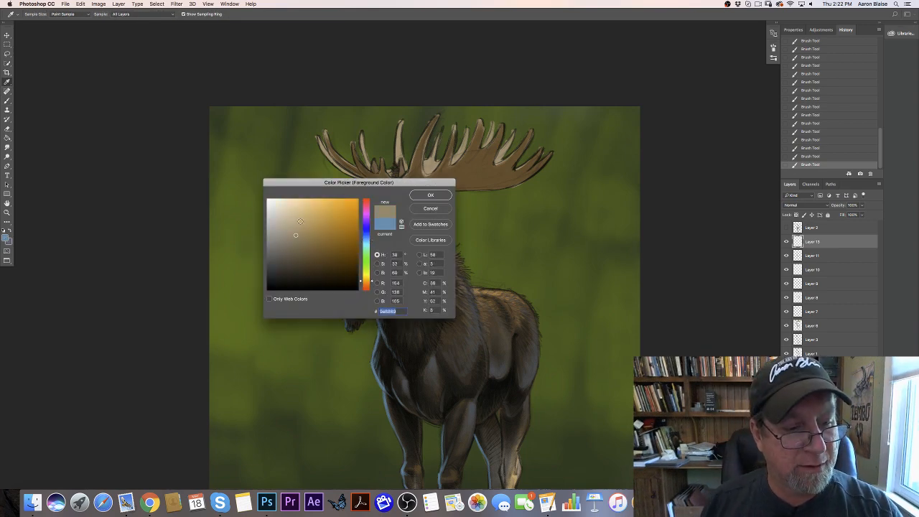
click(302, 222)
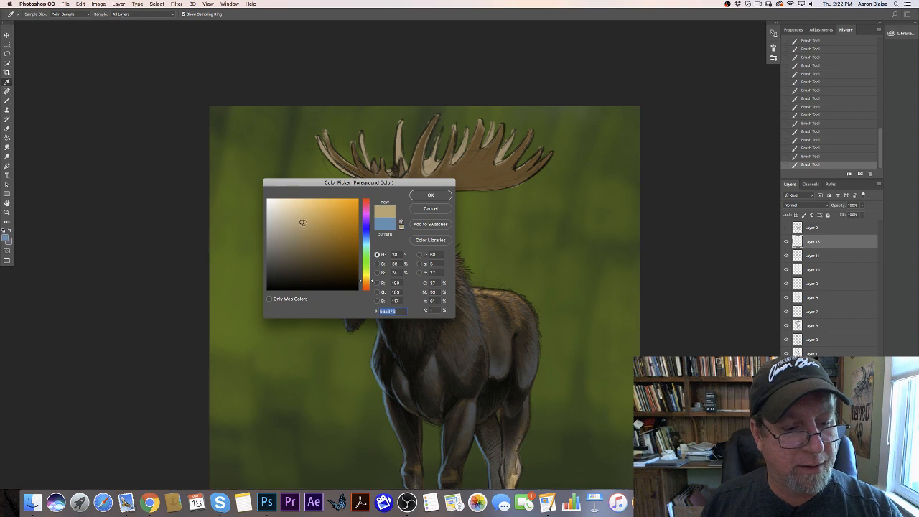
click(430, 195)
key(alt+shift+super+n)
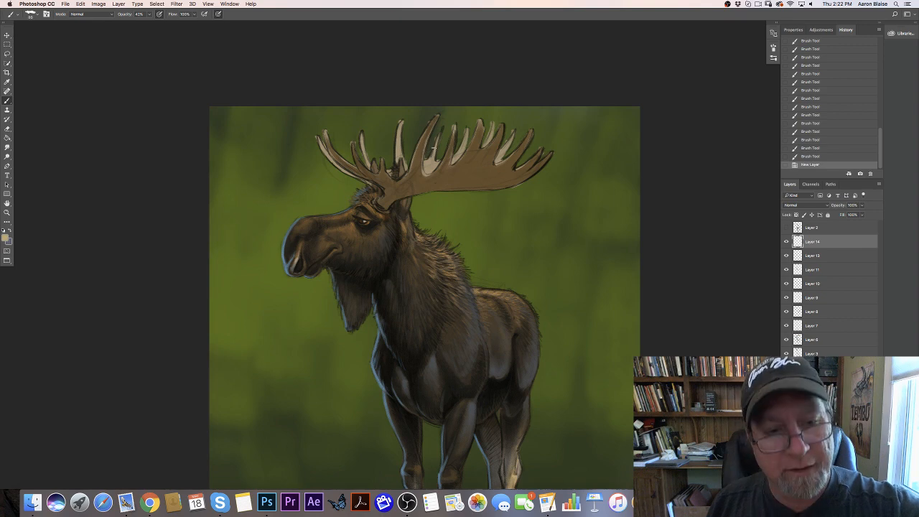
Step: Paint the tan along the middle back tine of the antlers, raising the brush opacity to 100%
drag(441, 128, 437, 144)
drag(440, 129, 437, 143)
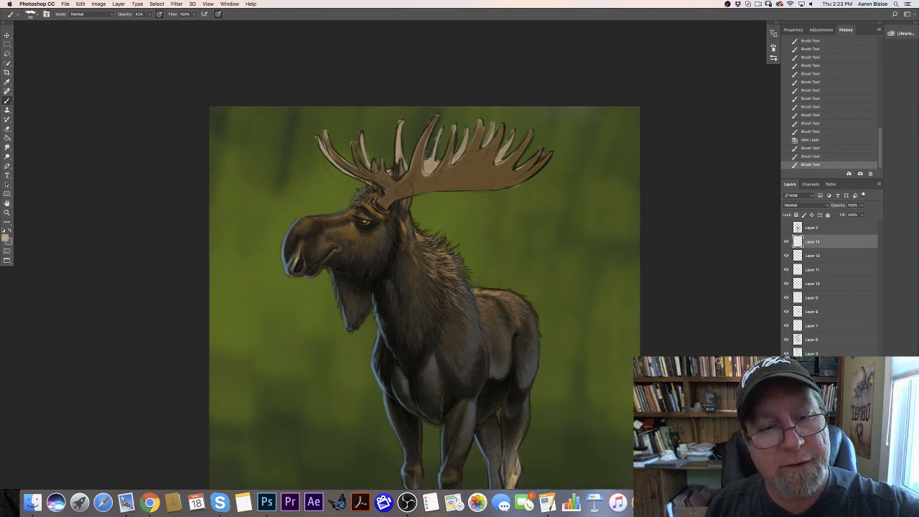
click(150, 14)
drag(163, 24, 173, 23)
drag(441, 130, 436, 148)
drag(435, 141, 430, 159)
drag(434, 146, 428, 159)
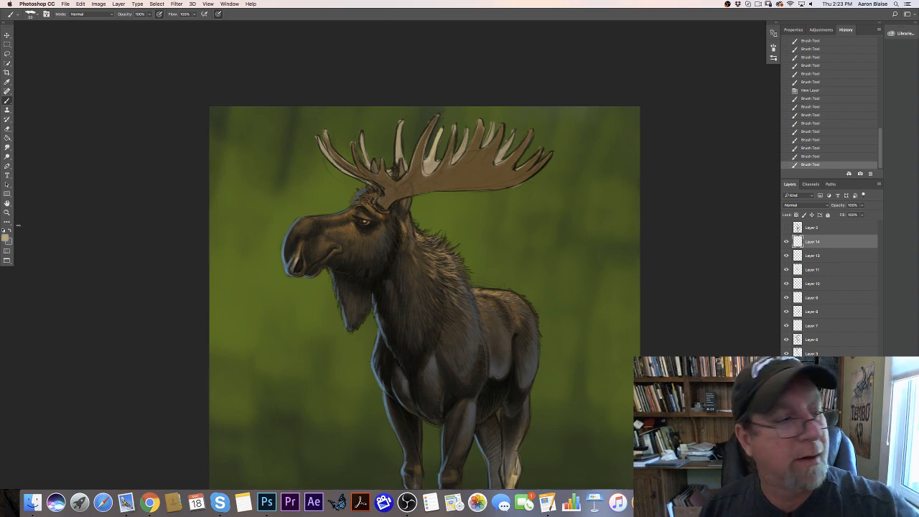
Step: Switch to a lighter tan, #d1bb81, and paint the middle back tine from its tip down to its base
click(6, 236)
click(300, 214)
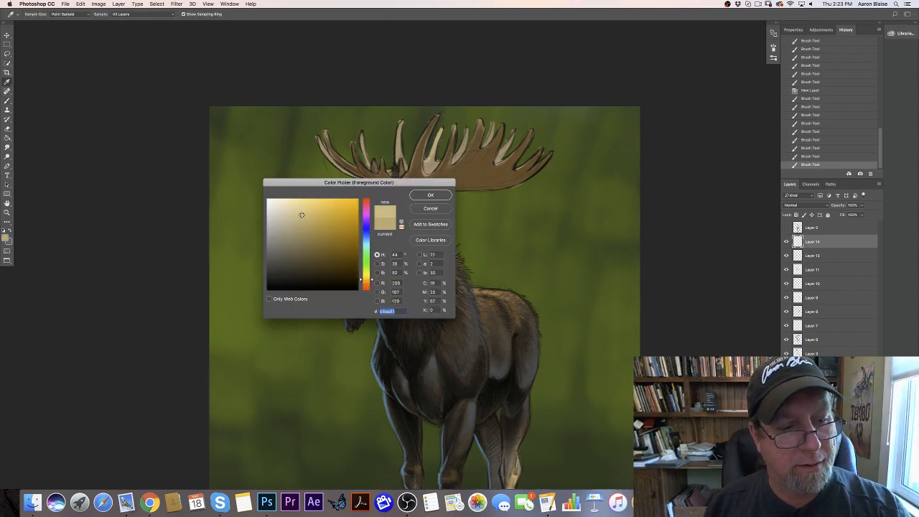
key(Return)
drag(440, 131, 435, 146)
drag(438, 135, 430, 158)
drag(434, 148, 425, 166)
drag(432, 161, 425, 167)
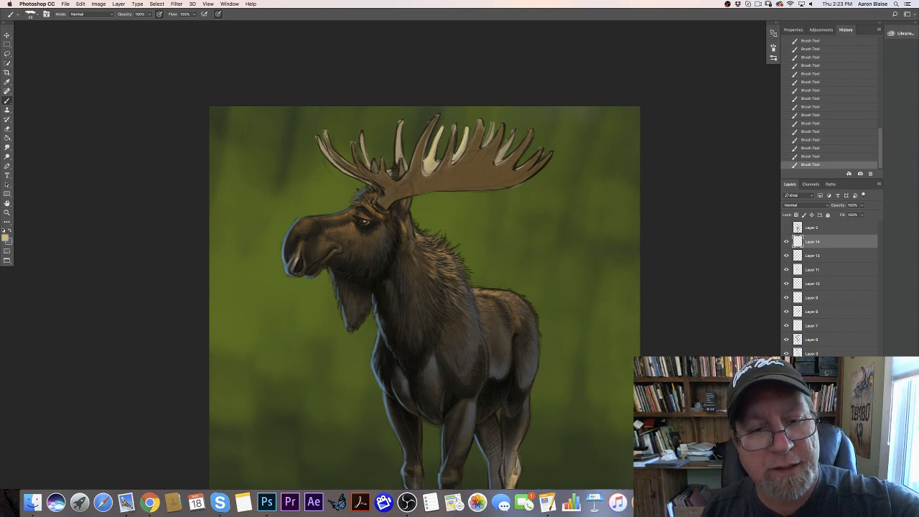
Step: Paint the light tan over the remaining back tines, the tall centre tine, the outermost front tine and the gaps at their bases
mouse_move(493, 122)
mouse_down()
mouse_move(487, 142)
mouse_move(509, 141)
mouse_move(504, 148)
mouse_up()
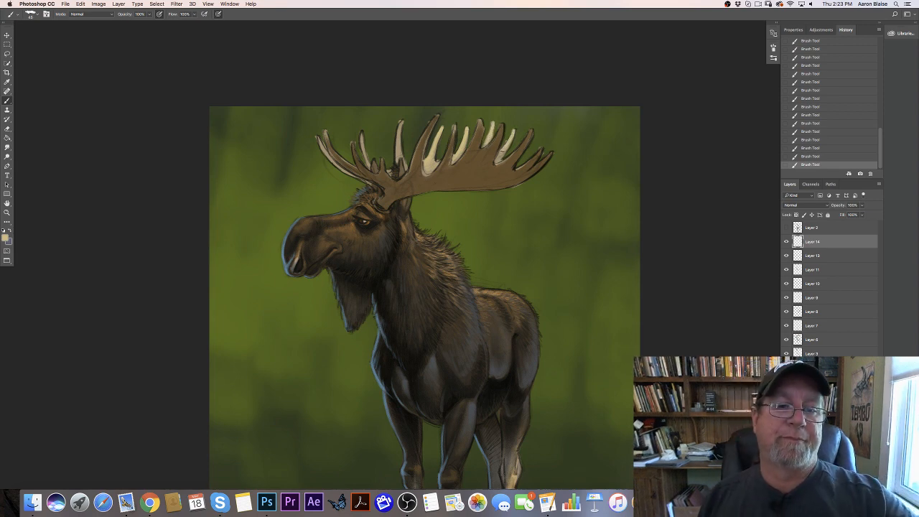
drag(401, 122, 394, 167)
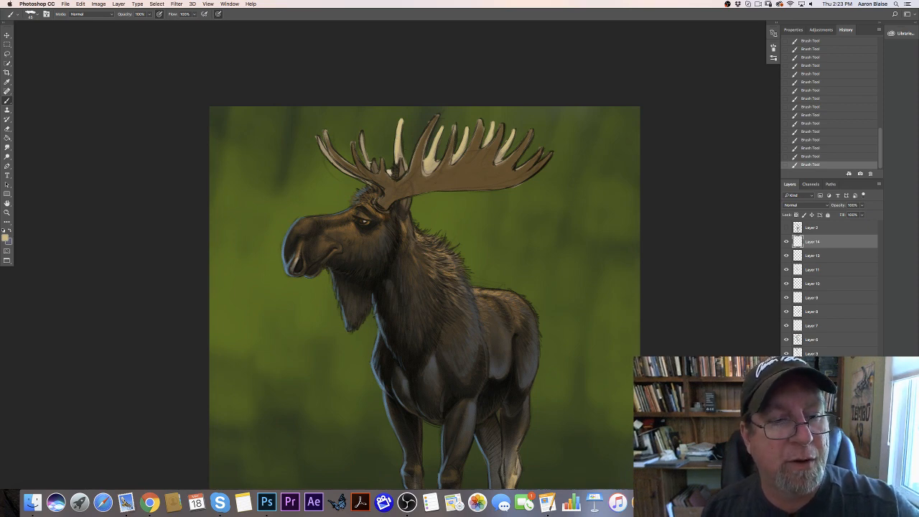
mouse_move(365, 152)
mouse_down()
mouse_move(370, 164)
mouse_move(362, 145)
mouse_move(369, 166)
mouse_up()
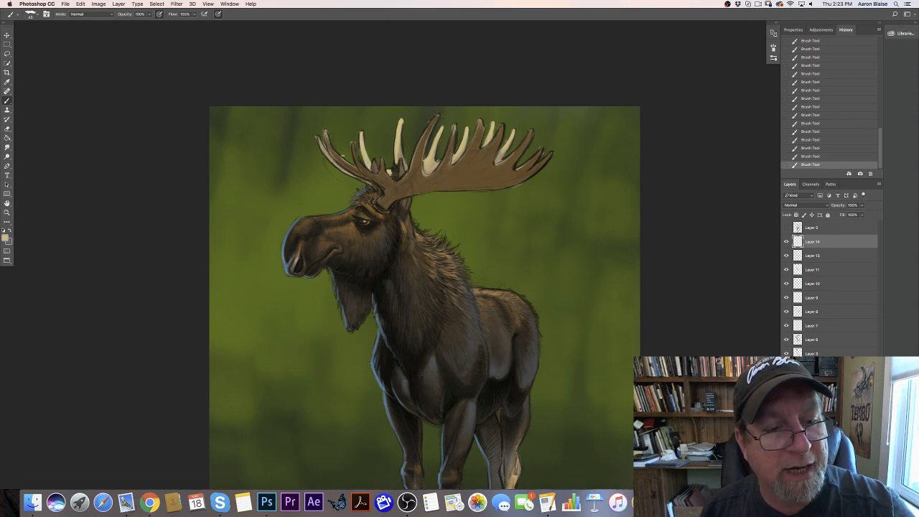
drag(316, 135, 343, 168)
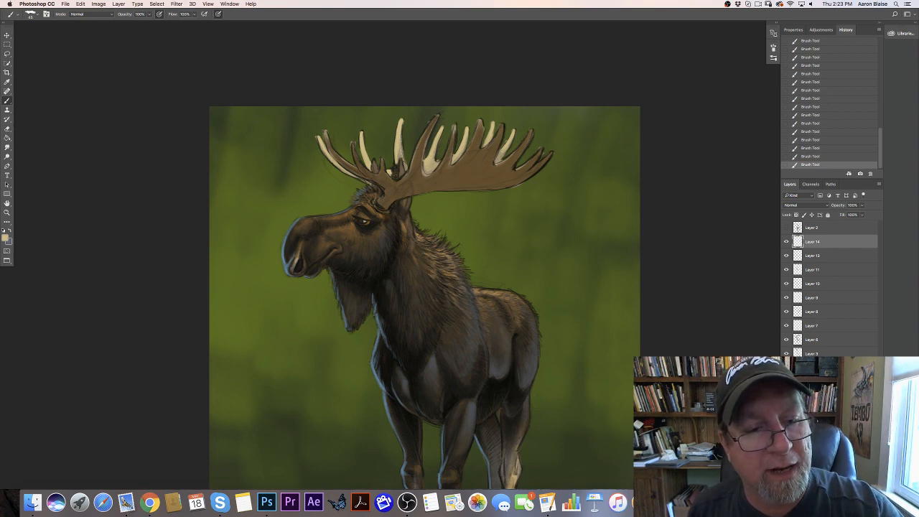
drag(402, 153, 405, 166)
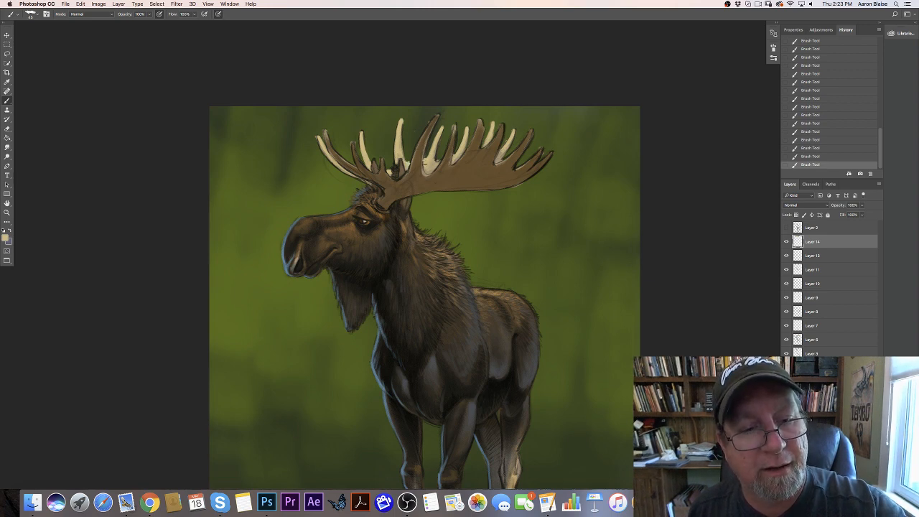
drag(426, 166, 427, 173)
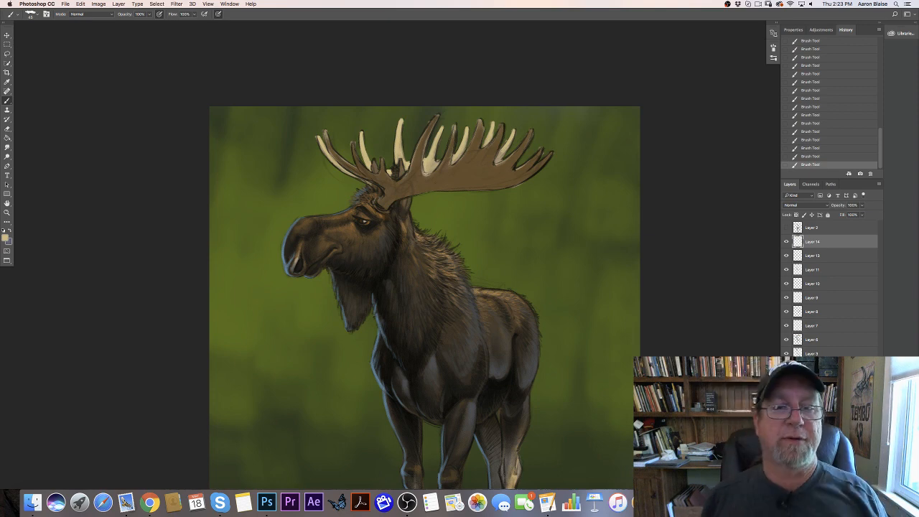
Step: Pick a pale cream, #f0dca7, and highlight the edges of the rear tines along the large antler palm
click(6, 238)
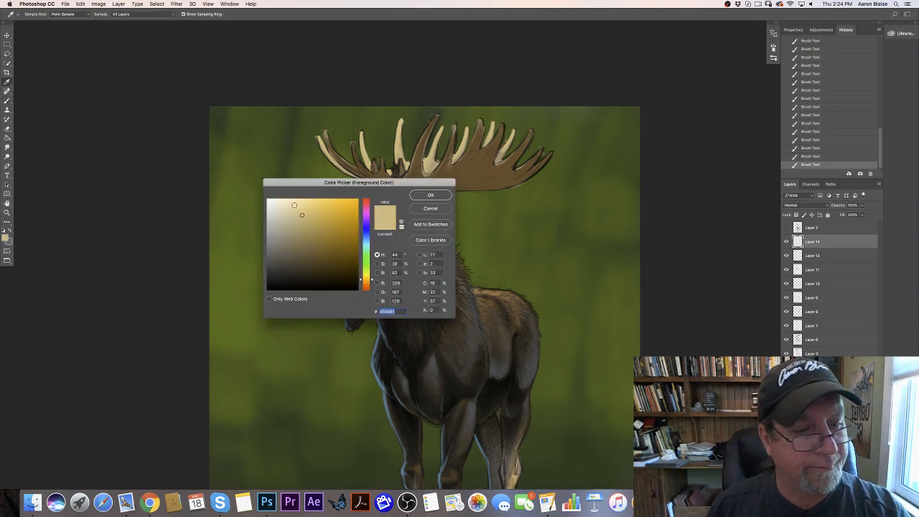
click(294, 204)
click(424, 194)
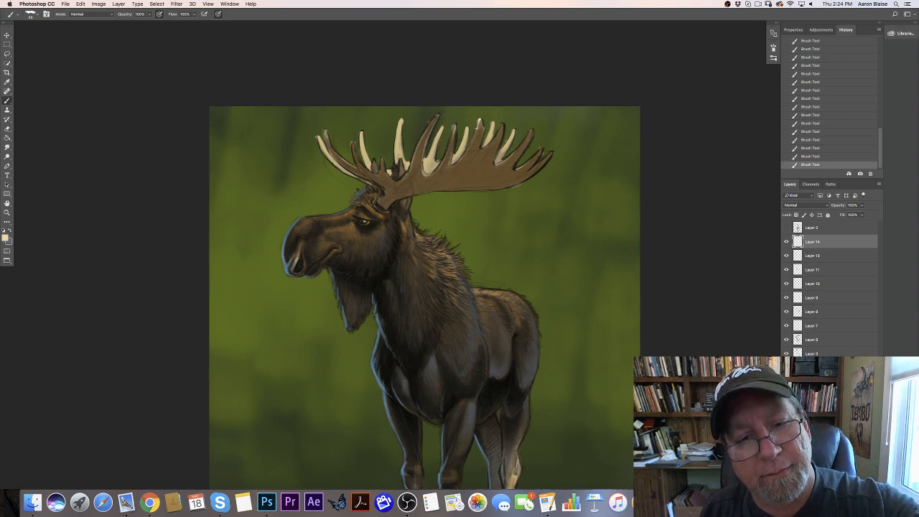
drag(476, 128, 464, 156)
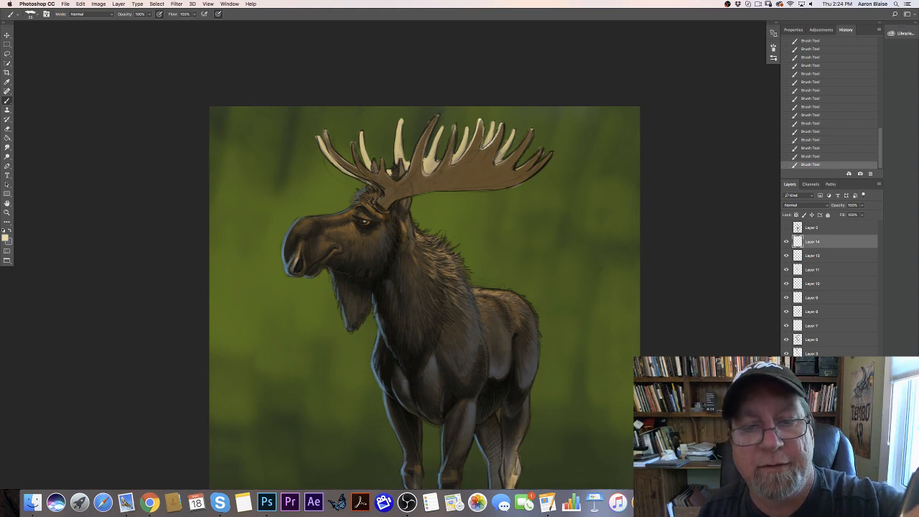
drag(528, 134, 503, 160)
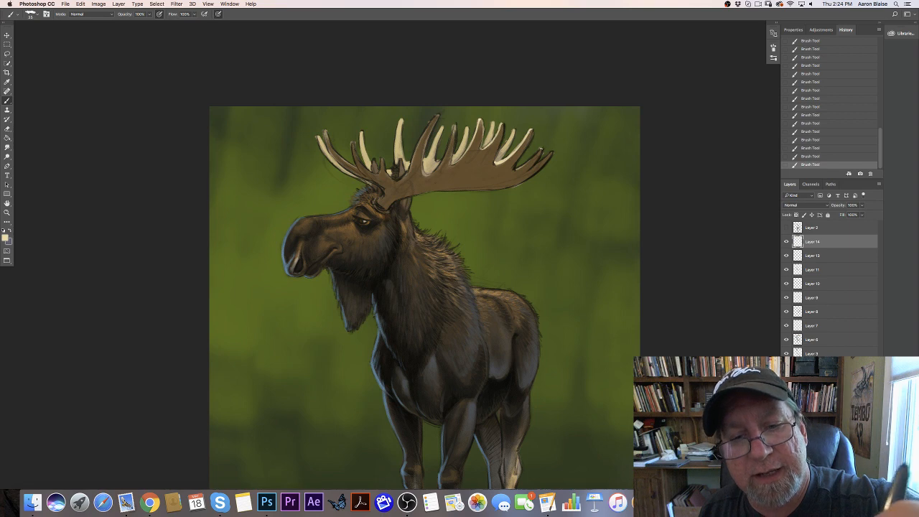
mouse_move(538, 152)
mouse_down()
mouse_move(518, 167)
mouse_move(546, 156)
mouse_move(541, 164)
mouse_up()
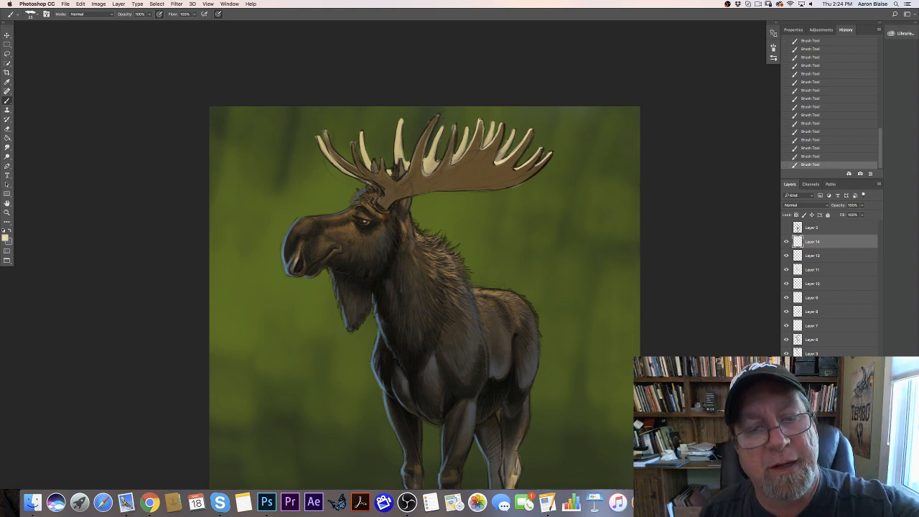
drag(478, 126, 456, 162)
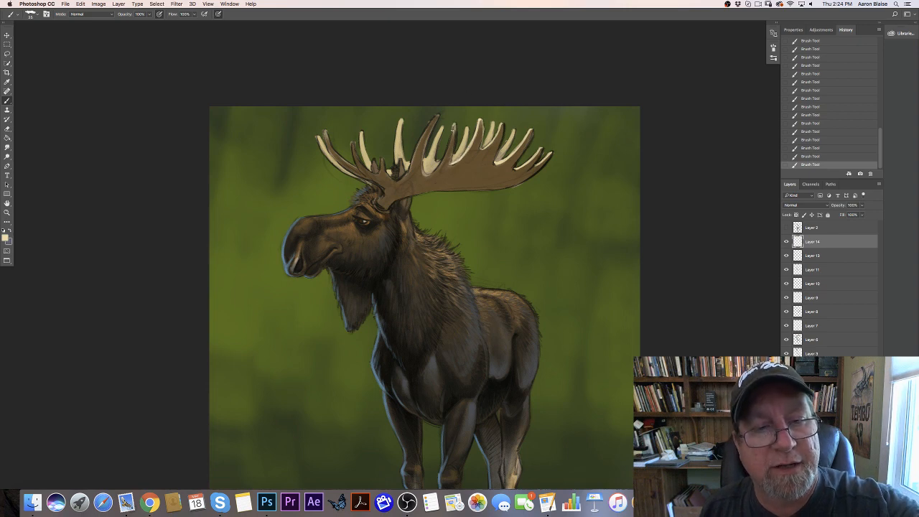
Step: Paint cream highlights along the edges of the large antler's forward tines, the tallest tine and the small antler's tines
mouse_move(452, 126)
mouse_down()
mouse_move(447, 152)
mouse_move(426, 175)
mouse_up()
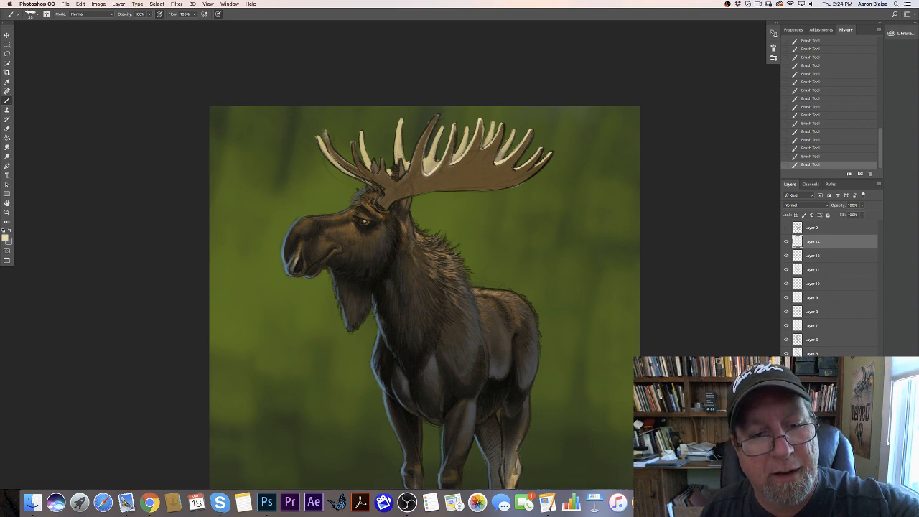
drag(455, 127, 452, 155)
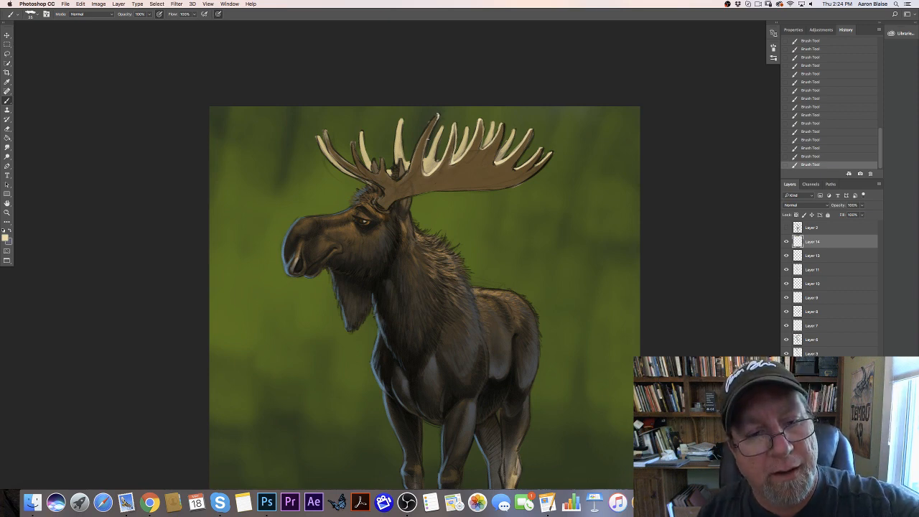
drag(432, 124, 422, 172)
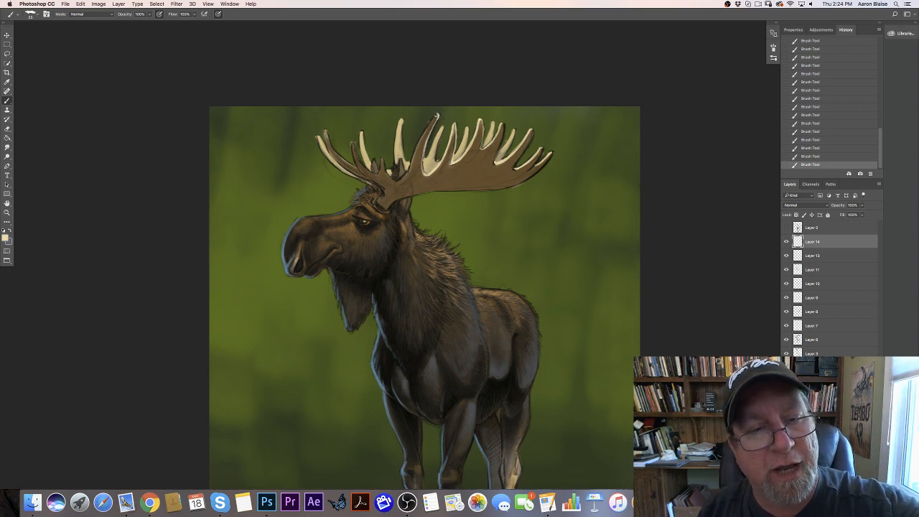
mouse_move(430, 120)
mouse_down()
mouse_move(419, 144)
mouse_move(437, 115)
mouse_up()
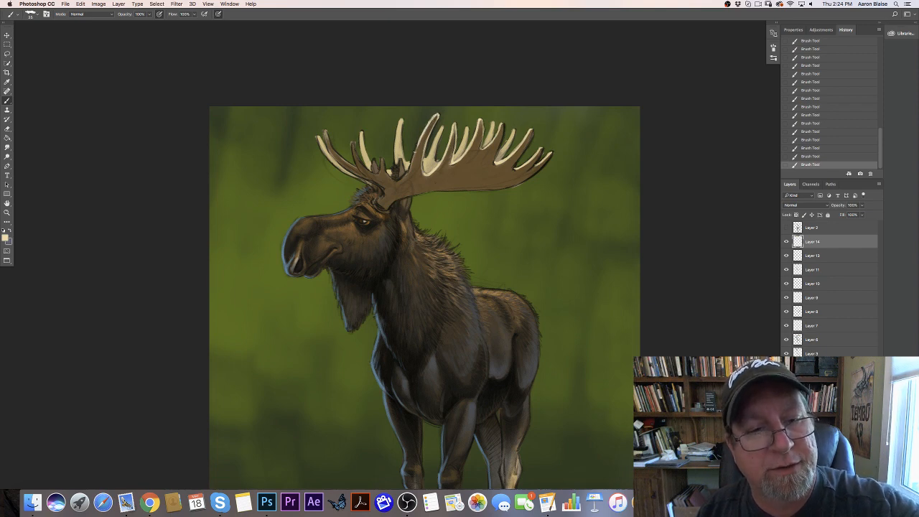
drag(417, 146, 403, 175)
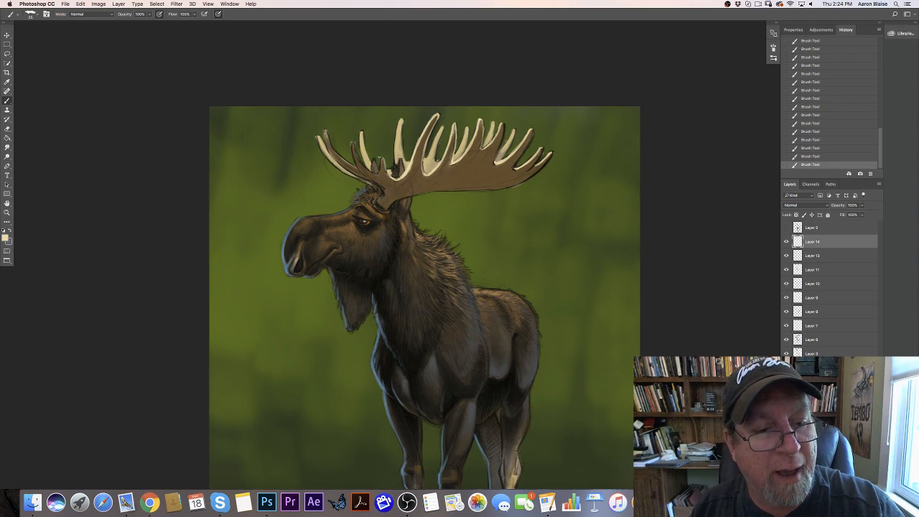
mouse_move(379, 163)
mouse_down()
mouse_move(374, 174)
mouse_move(360, 157)
mouse_up()
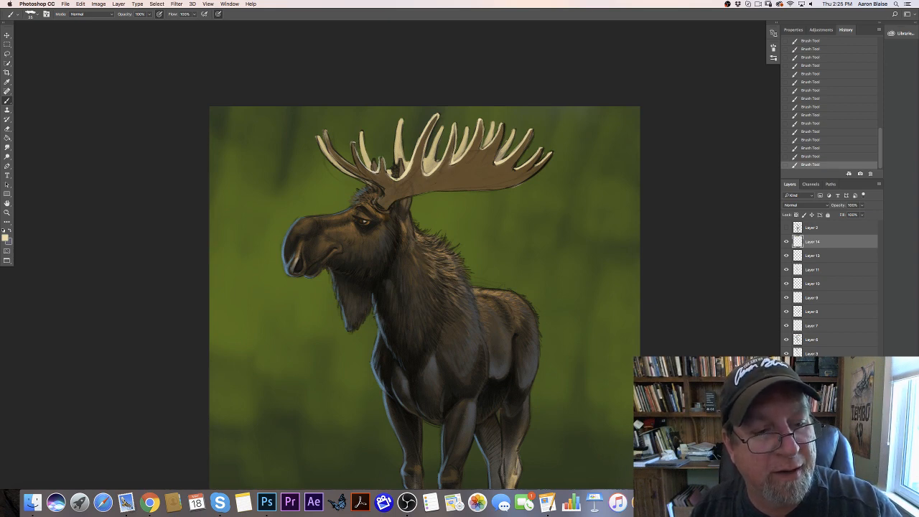
mouse_move(327, 131)
mouse_down()
mouse_move(353, 166)
mouse_move(343, 161)
mouse_up()
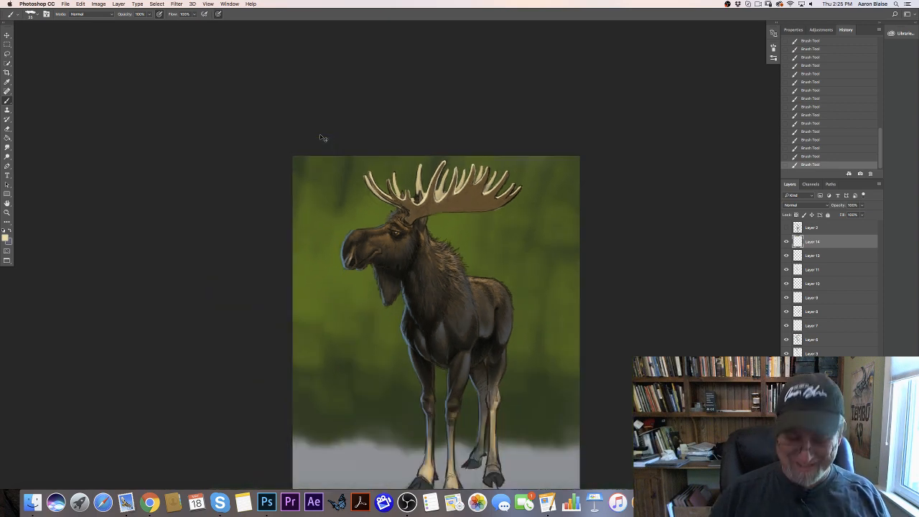
Step: Sample the antler brown, adjust it to the greyer brown #72604d, and paint soft shading across the large antler palm
key(super+minus)
key(super+equal)
key(super+equal)
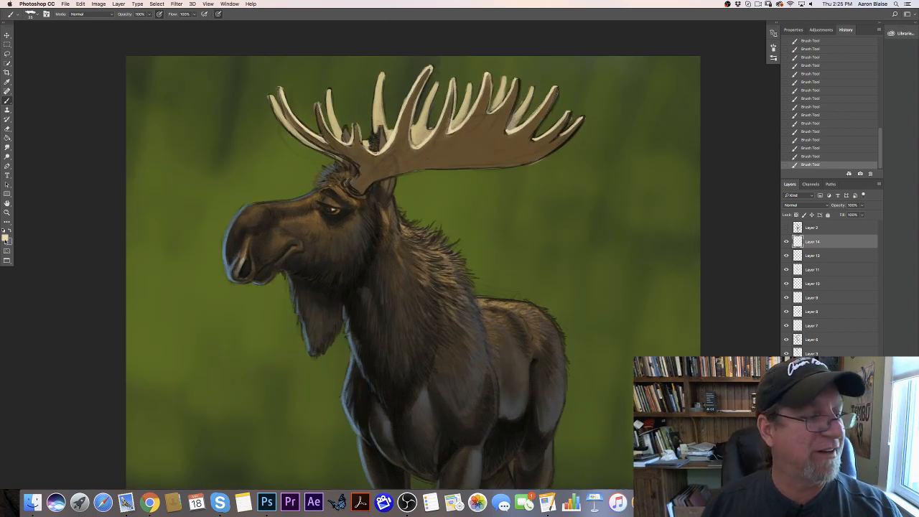
click(5, 240)
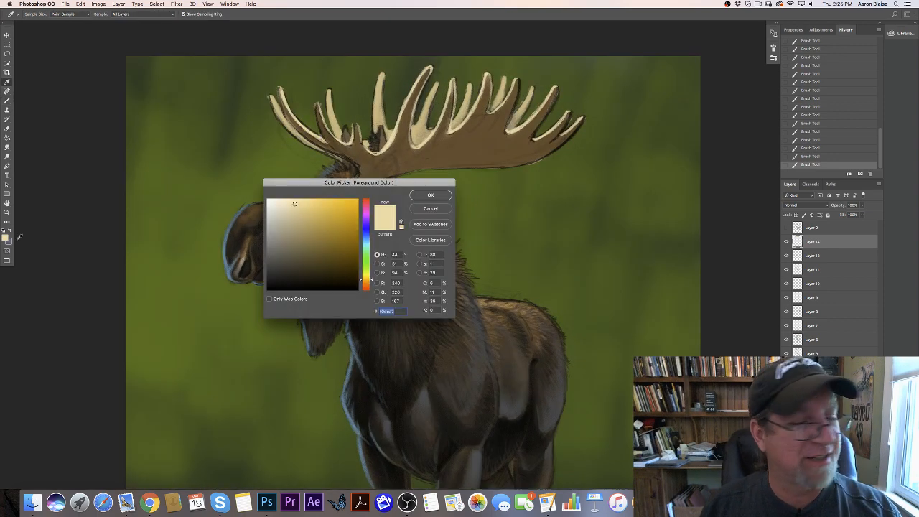
click(454, 158)
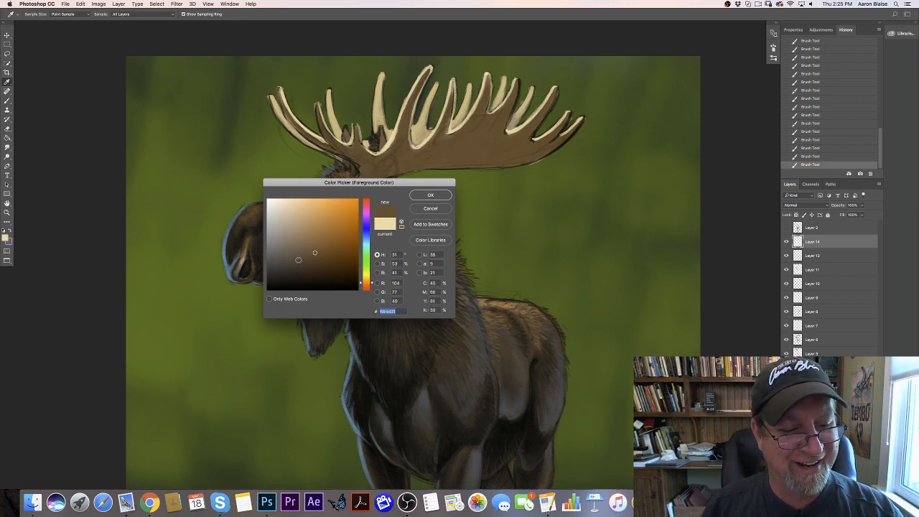
click(295, 249)
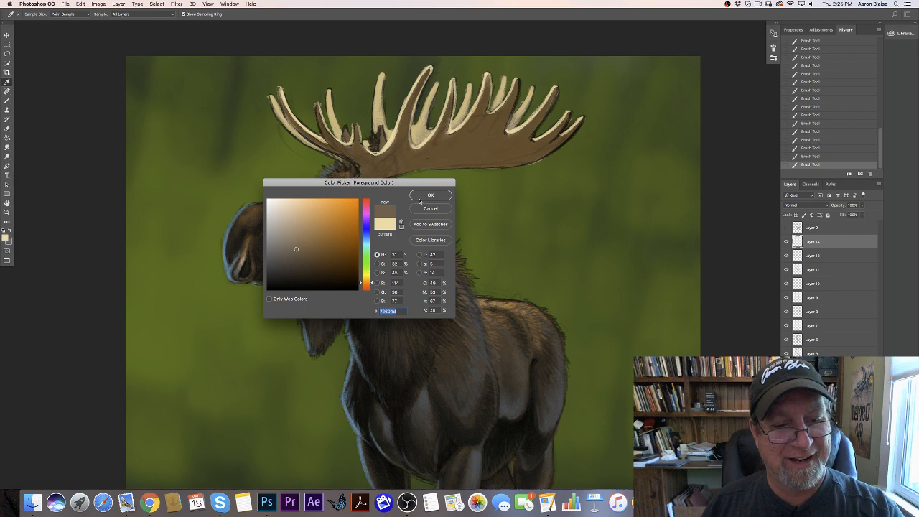
click(417, 198)
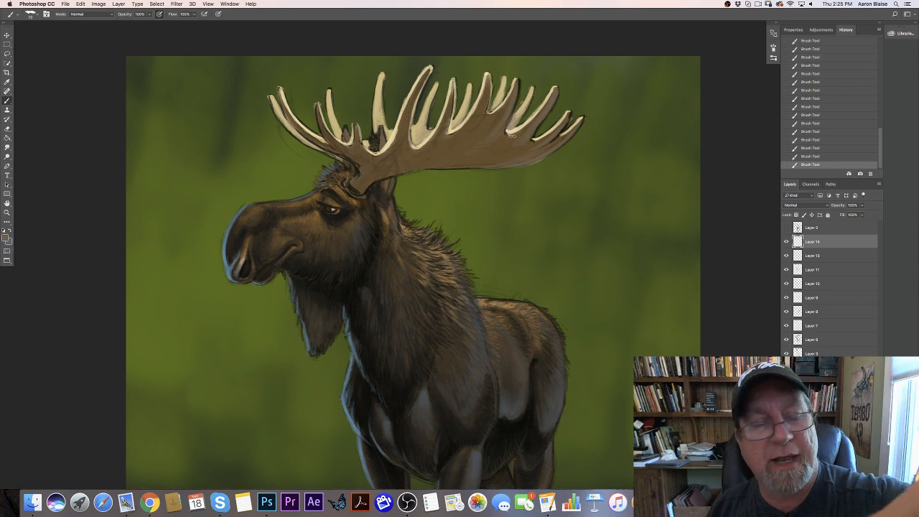
click(29, 19)
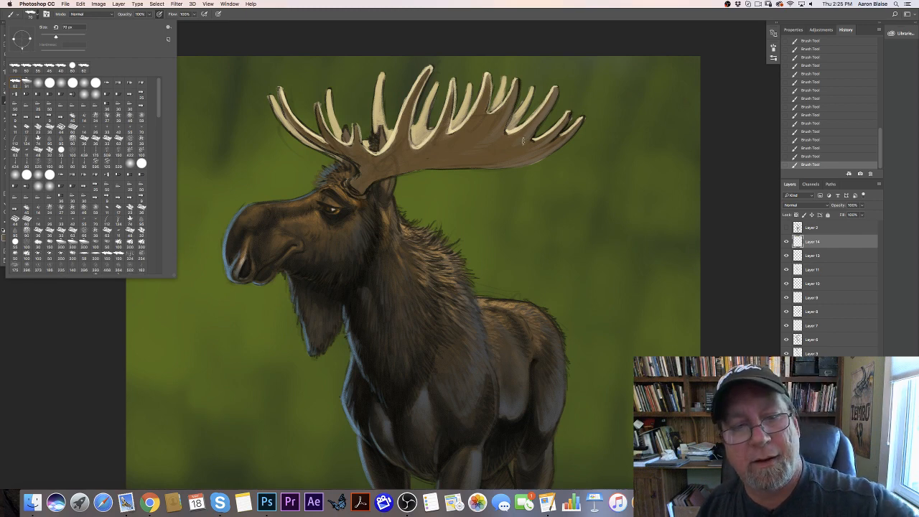
click(488, 159)
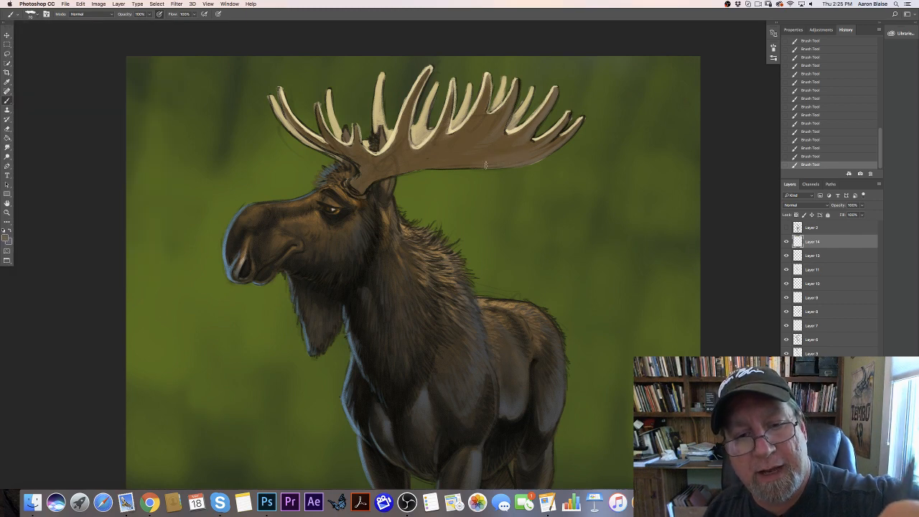
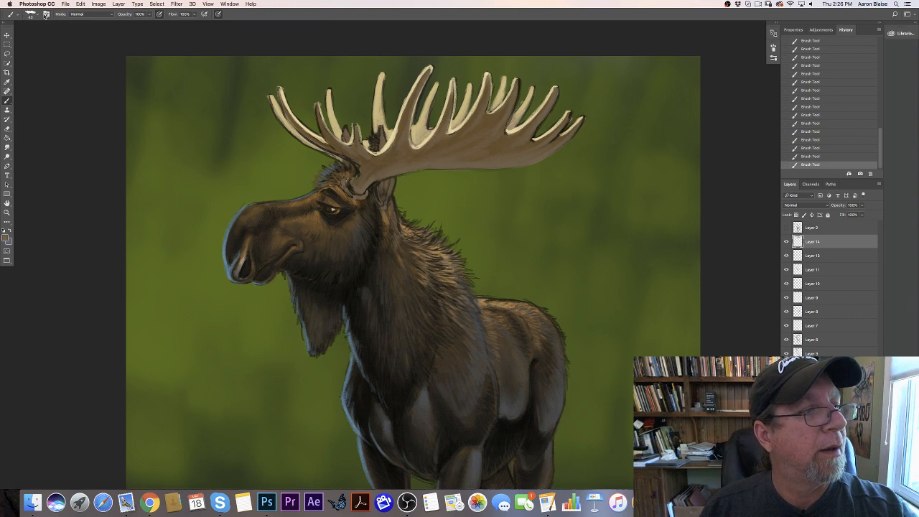
Step: Pick a muted blue, #637f8d, and paint a small cool reflection in the moose's eye with a small brush
click(30, 14)
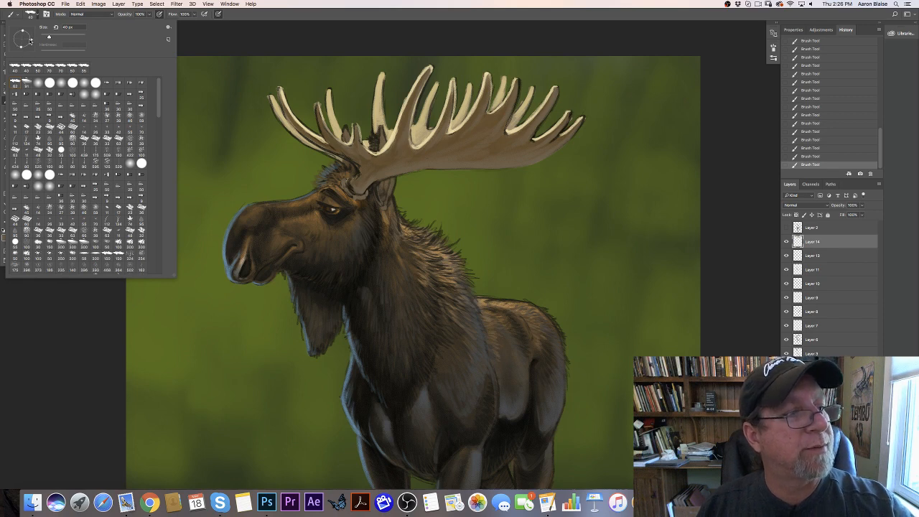
click(215, 27)
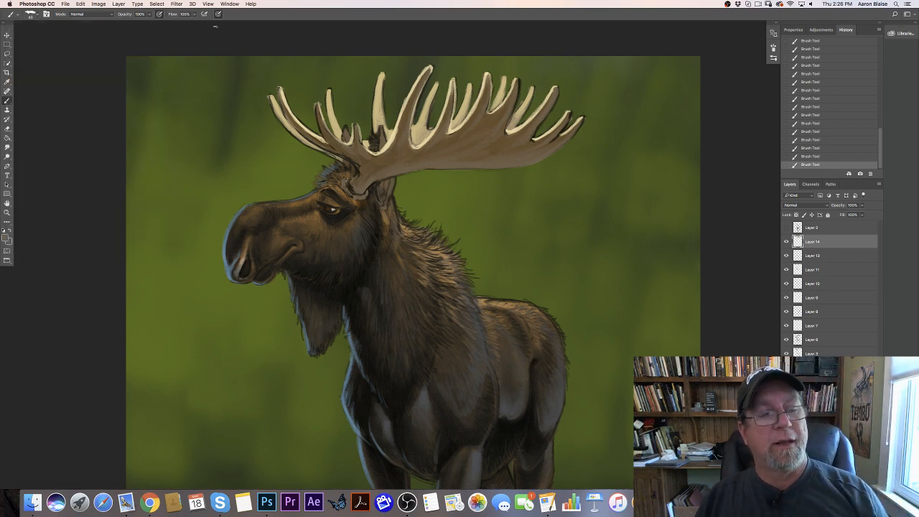
click(7, 234)
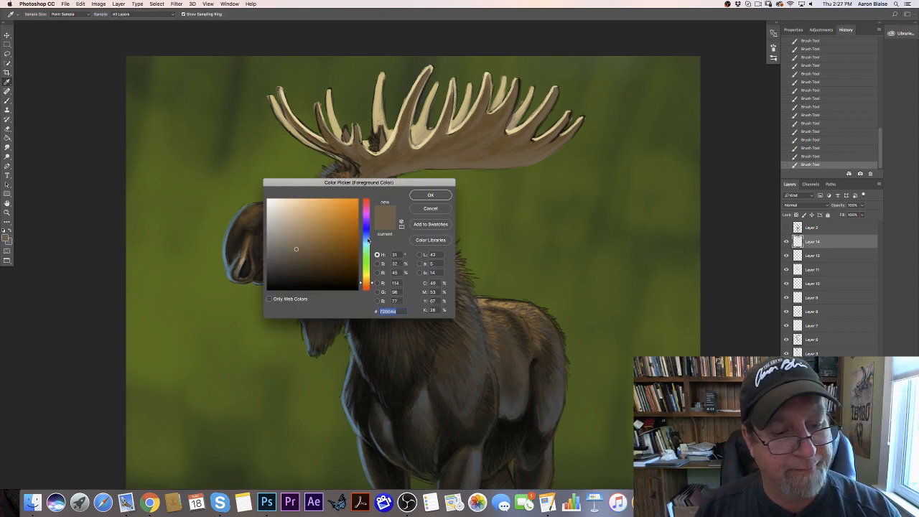
click(365, 239)
click(430, 195)
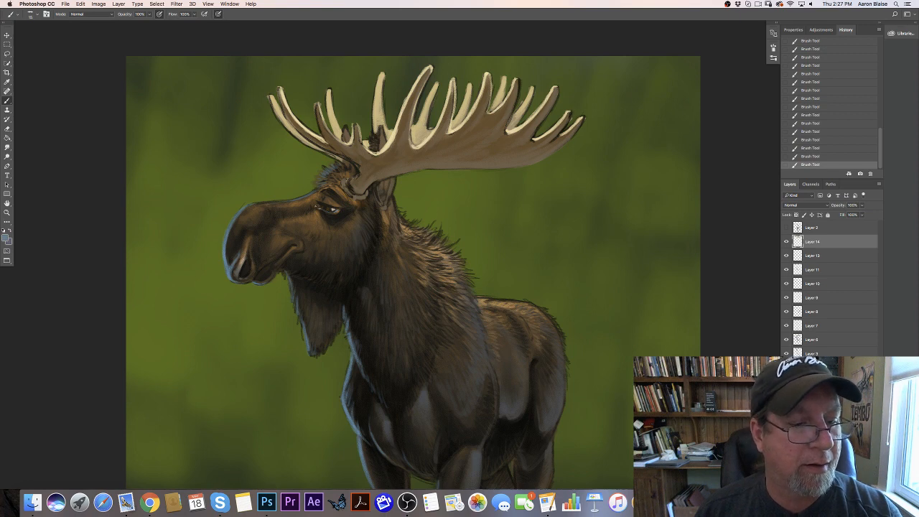
Step: Sample the dark brown beside the eye and shift it to the richer brown #724215 for touching up the eye
click(6, 239)
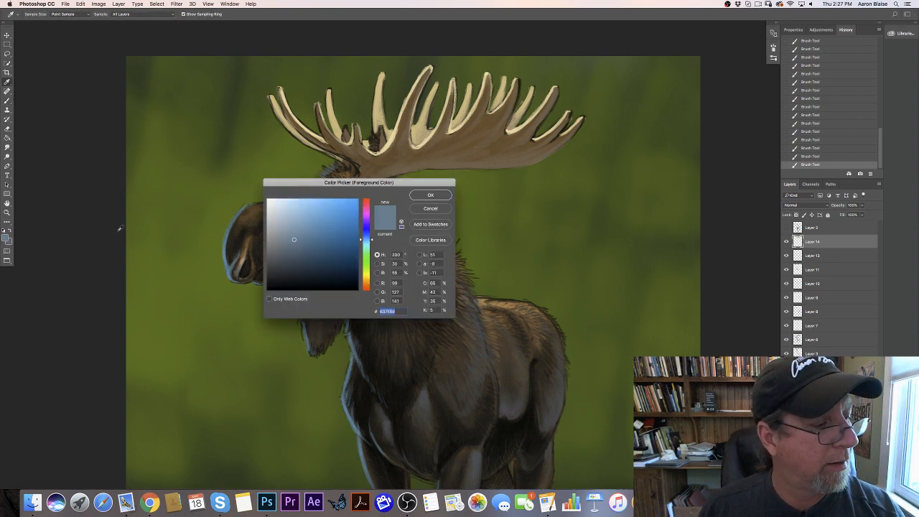
drag(337, 182, 171, 150)
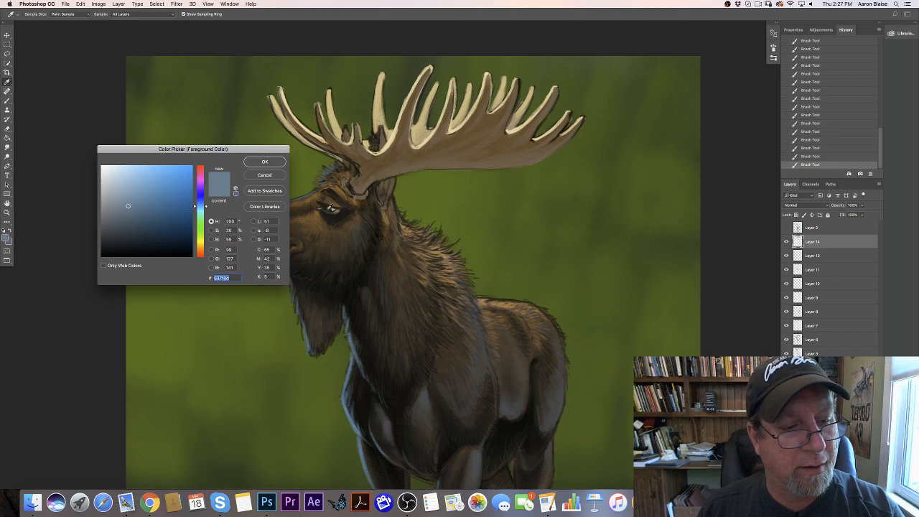
click(328, 208)
click(175, 216)
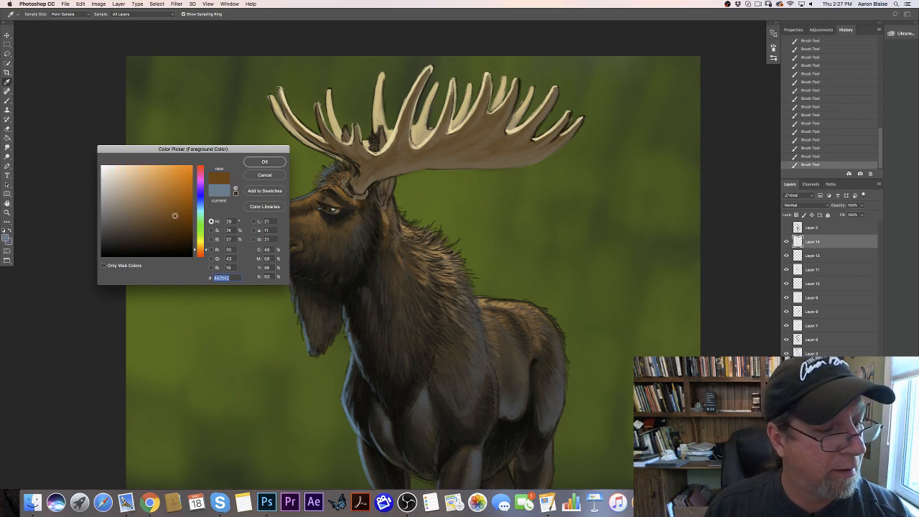
click(253, 163)
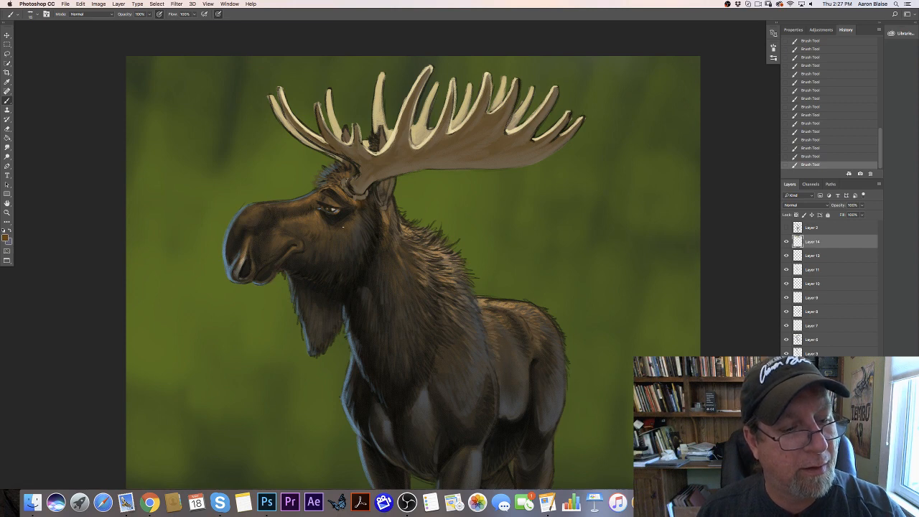
Step: Pick a warm near-white, #fbf8f2, and paint the bright highlight in the moose's eye
click(5, 237)
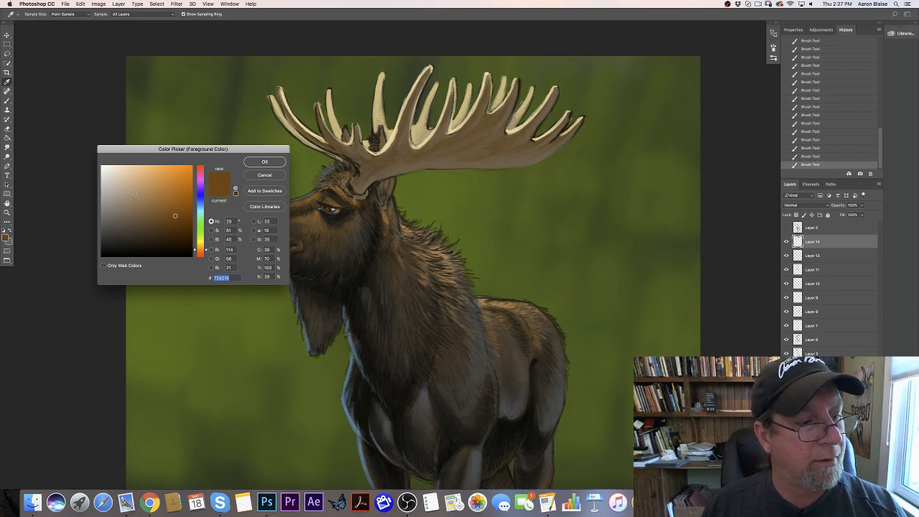
click(103, 168)
click(200, 247)
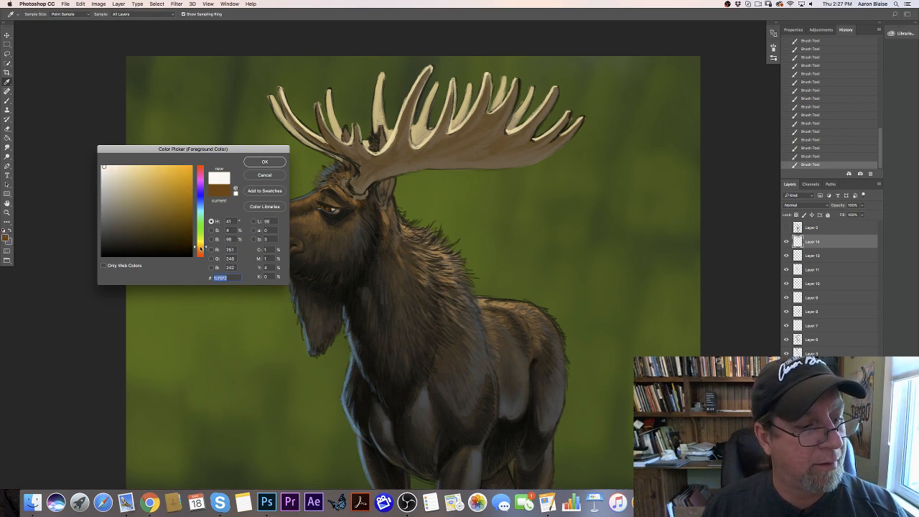
click(264, 161)
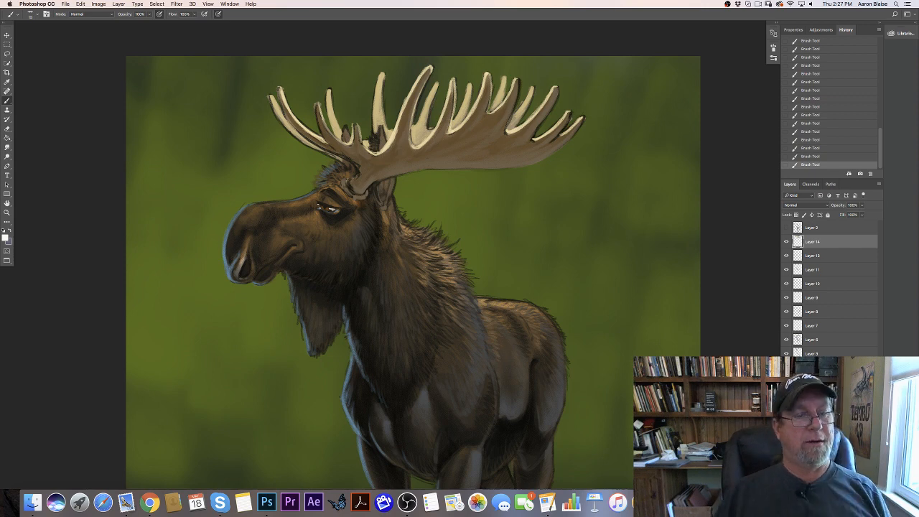
click(6, 236)
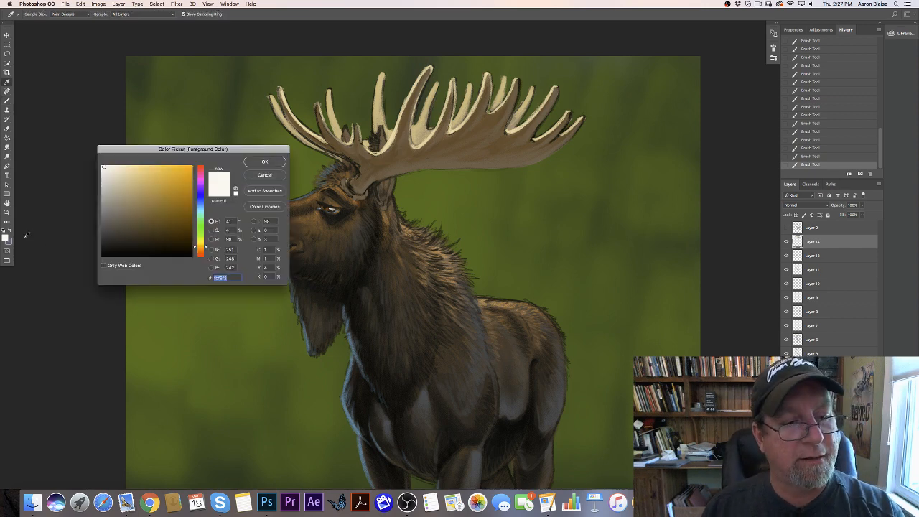
click(263, 175)
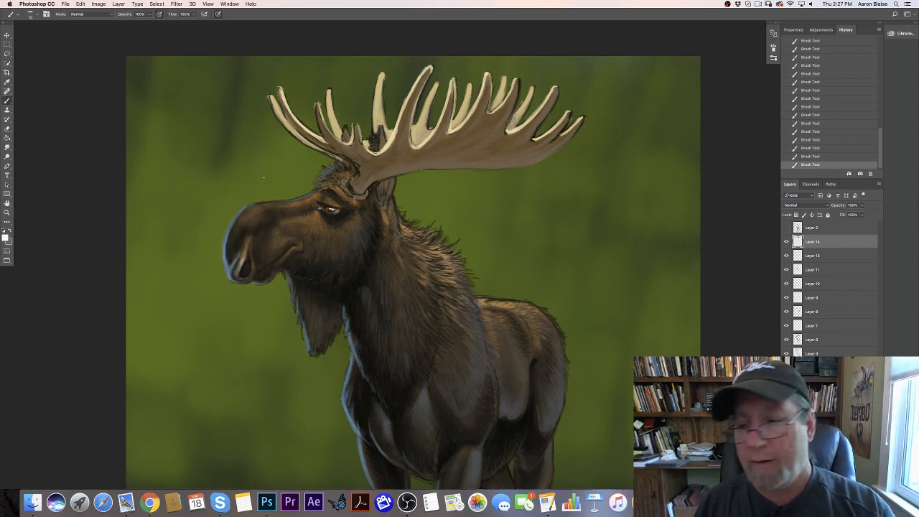
Step: Add a new layer in Multiply mode and choose the grey-brown #7f7765 as the painting colour
key(super+shift+alt+n)
click(804, 204)
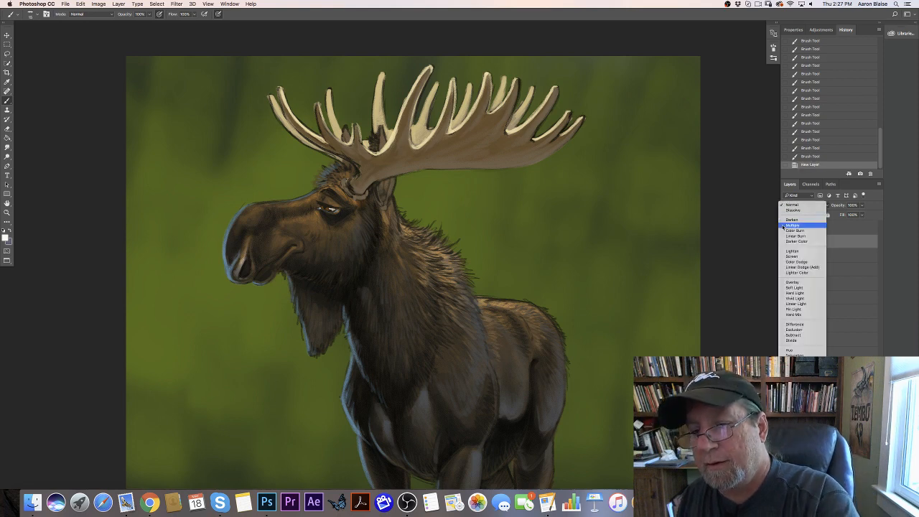
click(795, 224)
click(6, 238)
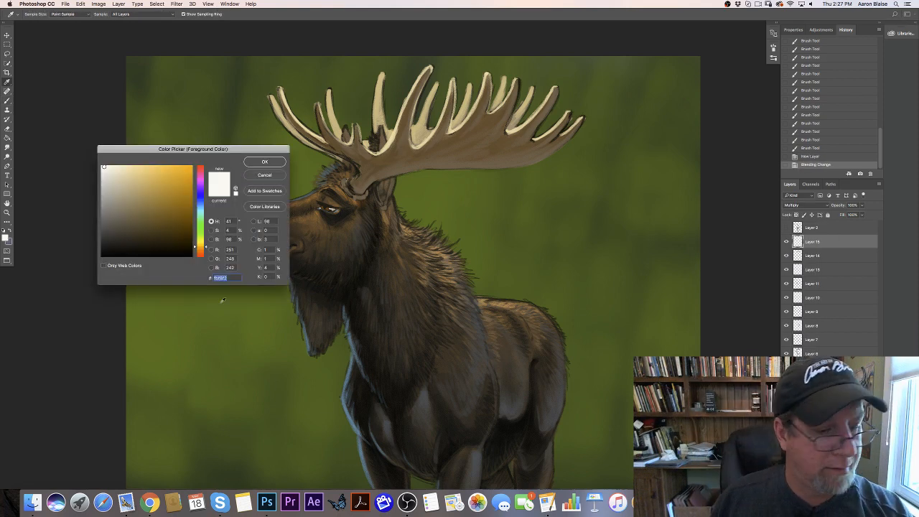
click(120, 211)
click(264, 161)
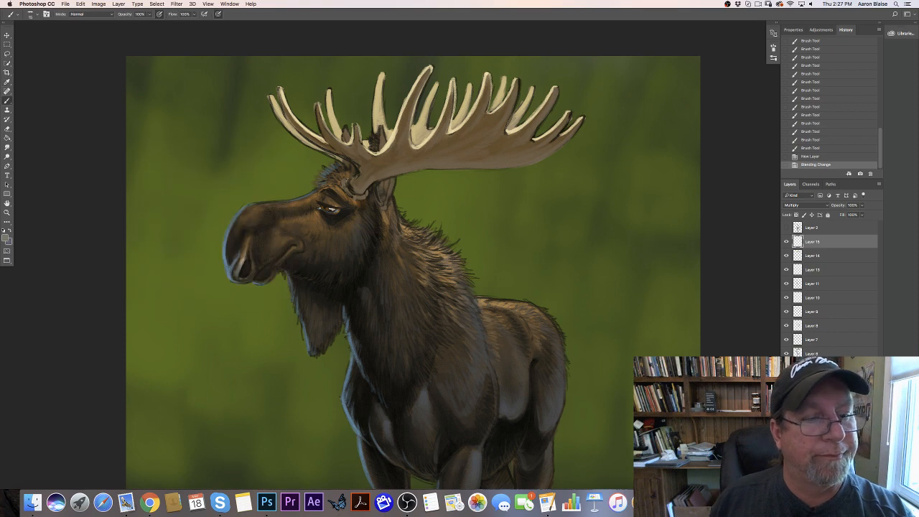
Step: Paint grey-brown shading over the large antler's base, the bases of the small tines and the brow
drag(388, 159, 406, 147)
drag(392, 161, 429, 148)
drag(414, 160, 446, 145)
drag(345, 141, 349, 129)
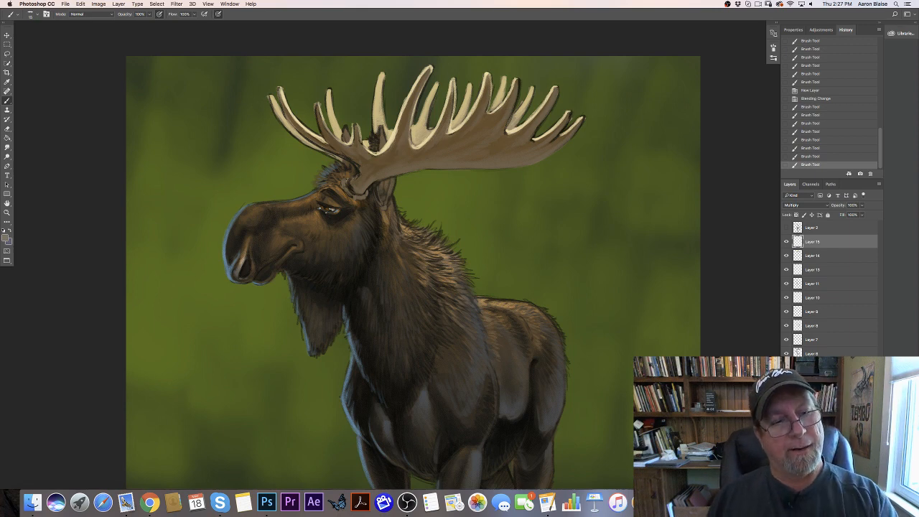
drag(316, 198, 324, 204)
drag(343, 140, 348, 129)
drag(346, 142, 359, 132)
drag(361, 147, 369, 140)
drag(369, 151, 375, 140)
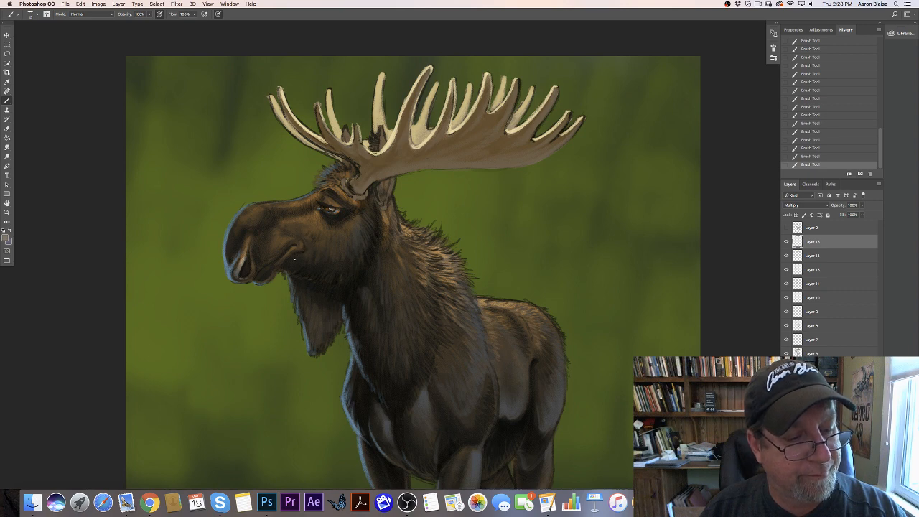
Step: Enlarge the brush and erase excess shading along the side of the moose's muzzle
key(bracketright)
key(bracketright)
key(bracketright)
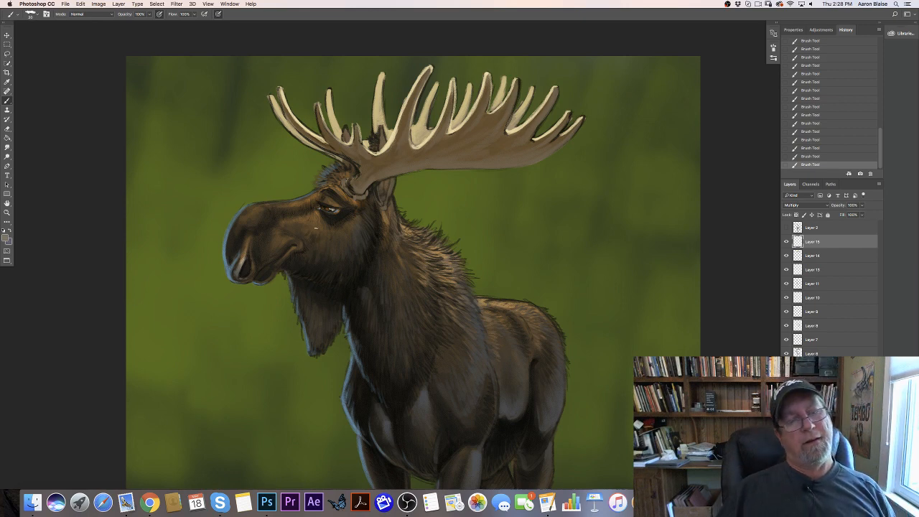
mouse_move(310, 242)
mouse_down()
mouse_move(334, 220)
mouse_move(258, 220)
mouse_up()
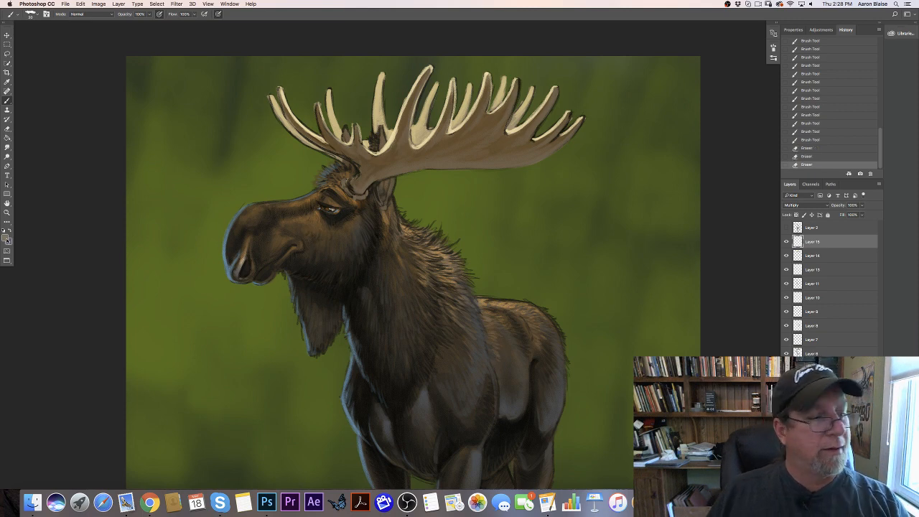
Step: Sample the face brown, lighten it to #836143, and add a new Normal layer above the shading
click(6, 239)
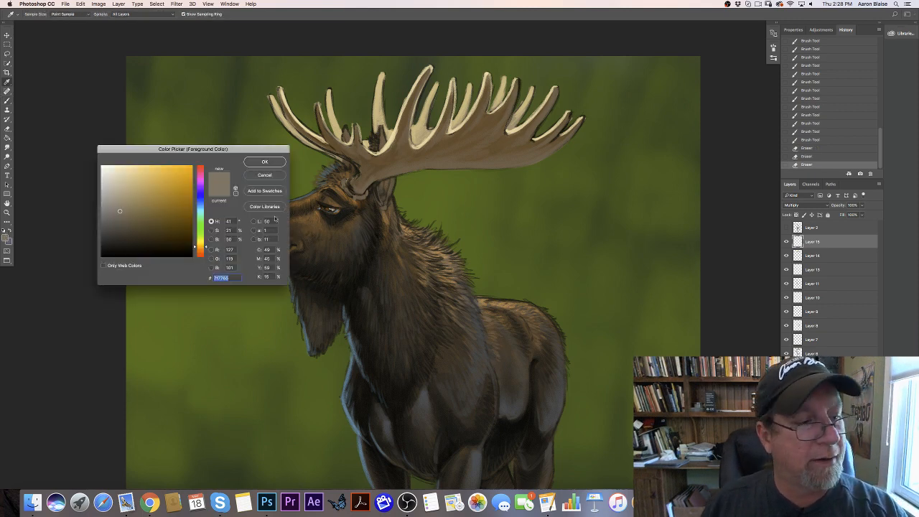
click(304, 210)
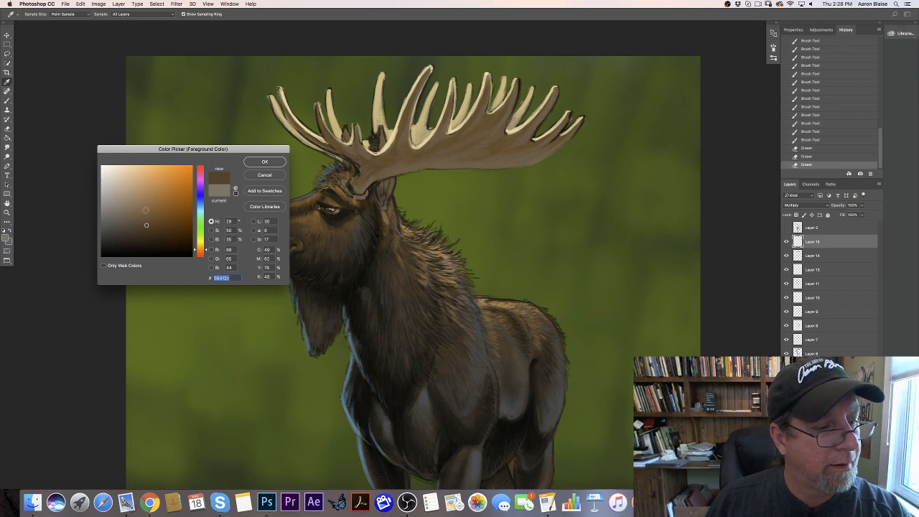
click(146, 209)
click(264, 161)
key(super+shift+alt+n)
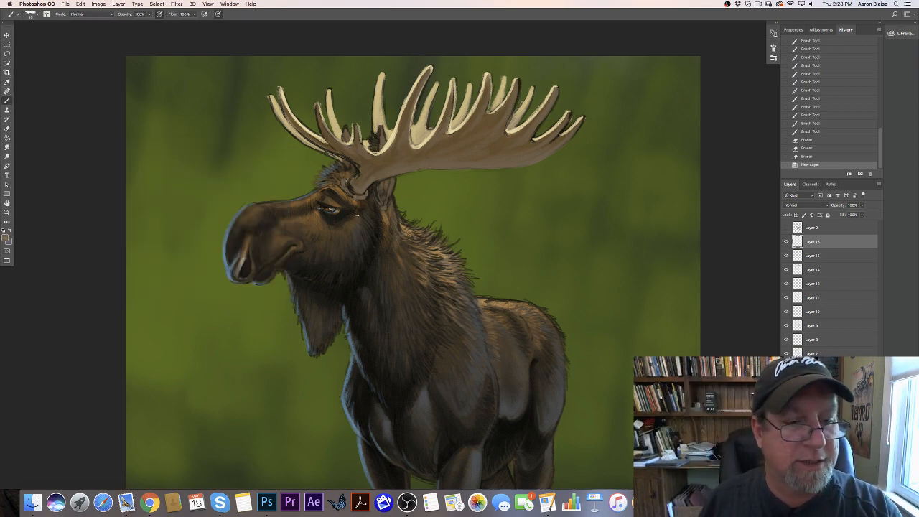
Step: Paint short brown fur strokes from the brow around the back of the eye and down onto the cheek
drag(343, 196, 351, 202)
drag(346, 199, 357, 210)
drag(354, 206, 358, 221)
drag(356, 215, 357, 225)
drag(354, 218, 356, 227)
drag(353, 221, 354, 230)
mouse_move(352, 224)
mouse_down()
mouse_move(352, 232)
mouse_move(343, 226)
mouse_up()
drag(337, 216, 337, 225)
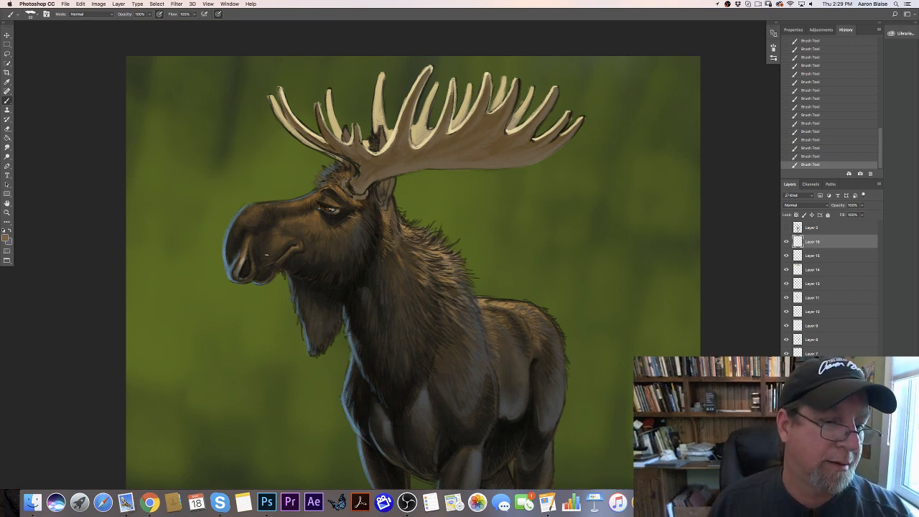
Step: Erase a stray mark on the muzzle and paint short brown hairs along the upper lip towards the mouth corner
key(e)
click(266, 257)
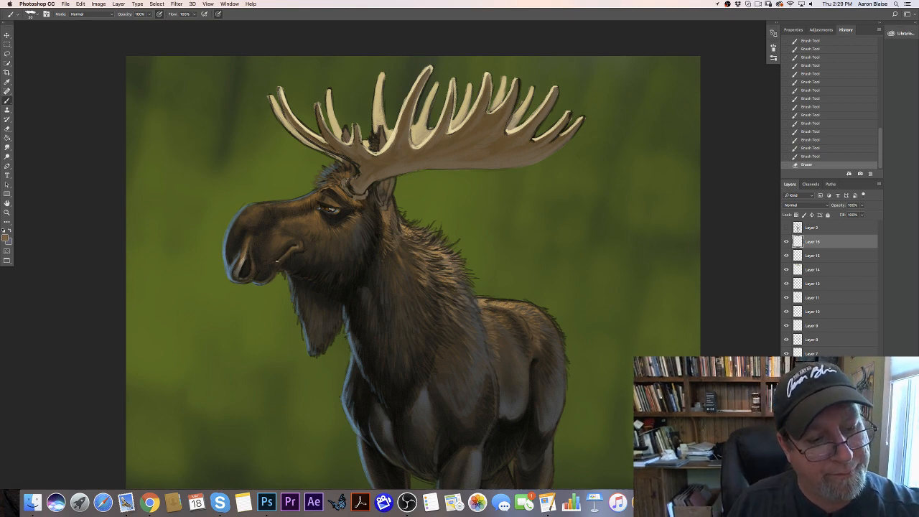
drag(267, 253, 270, 250)
drag(268, 251, 273, 247)
drag(270, 249, 278, 242)
drag(277, 244, 280, 242)
drag(279, 242, 282, 241)
drag(281, 241, 287, 238)
drag(285, 240, 289, 237)
drag(285, 241, 287, 240)
drag(283, 244, 286, 242)
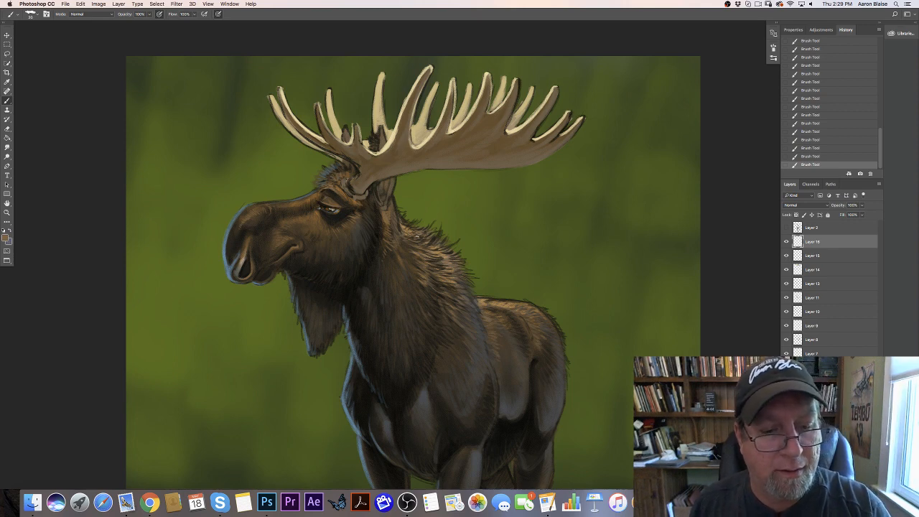
Step: Sample the shoulder fur, lighten it to a yellowish tan, and paint highlight hairs over the mane and shoulder
click(6, 238)
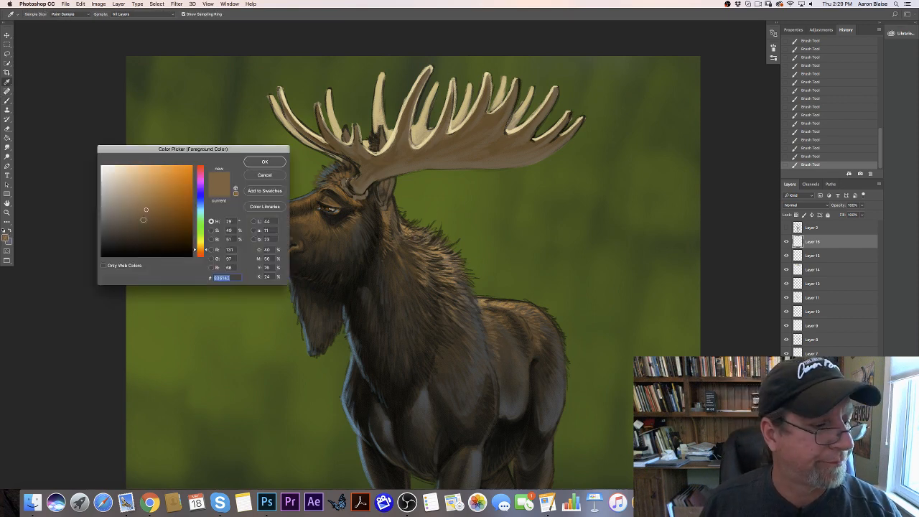
click(466, 303)
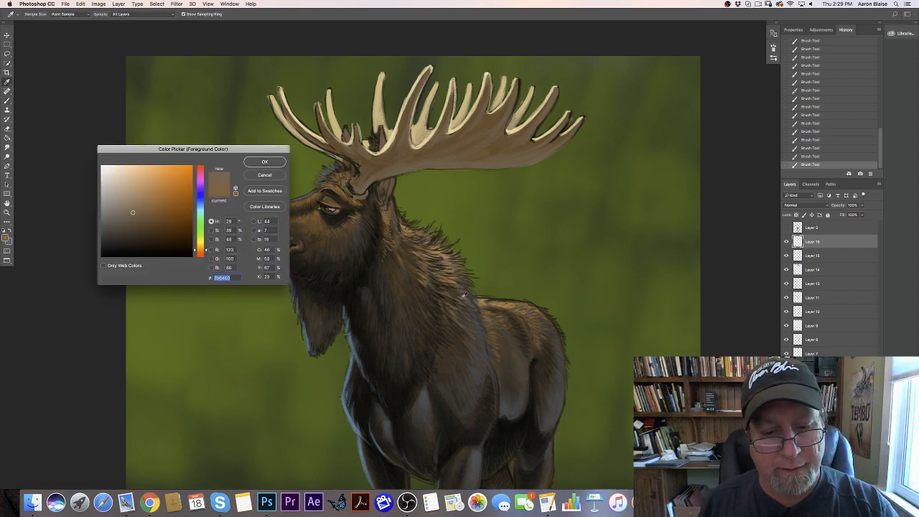
click(460, 298)
click(121, 193)
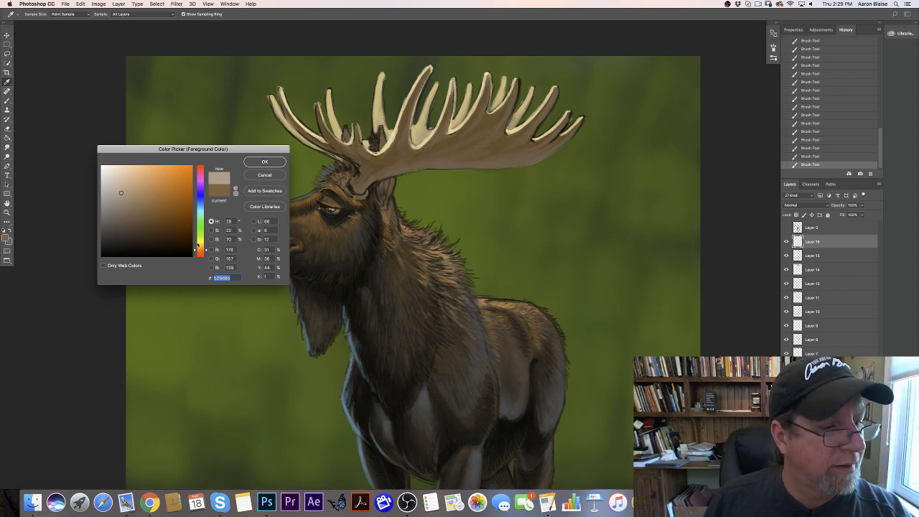
click(201, 247)
click(138, 187)
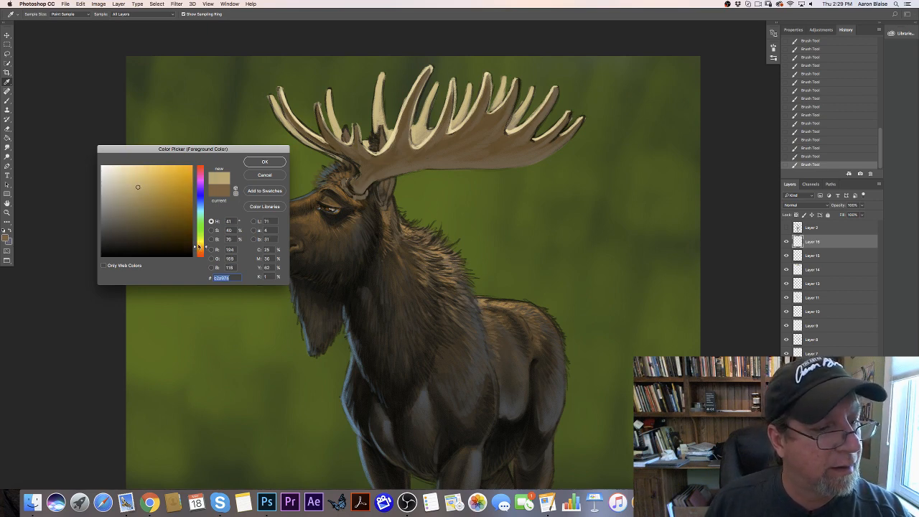
click(201, 249)
click(256, 164)
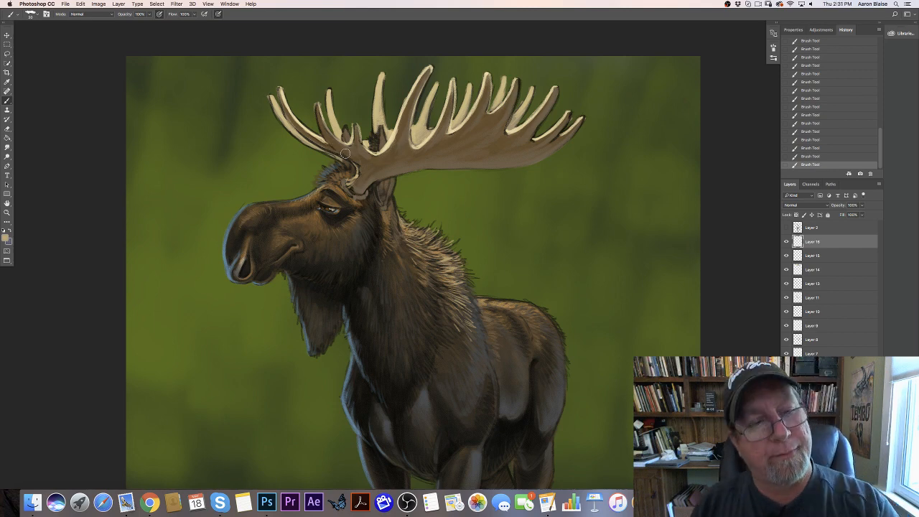
Step: Paint light tan hairs on the tuft atop the head and around the base of the antlers
drag(345, 153, 347, 183)
right_click(346, 178)
drag(344, 180, 346, 187)
mouse_move(344, 183)
mouse_down()
mouse_move(352, 192)
mouse_move(337, 165)
mouse_up()
drag(339, 172, 332, 166)
drag(335, 175, 326, 168)
drag(332, 175, 324, 168)
mouse_move(330, 177)
mouse_down()
mouse_move(320, 174)
mouse_move(336, 174)
mouse_up()
drag(344, 175, 342, 167)
drag(353, 173, 348, 167)
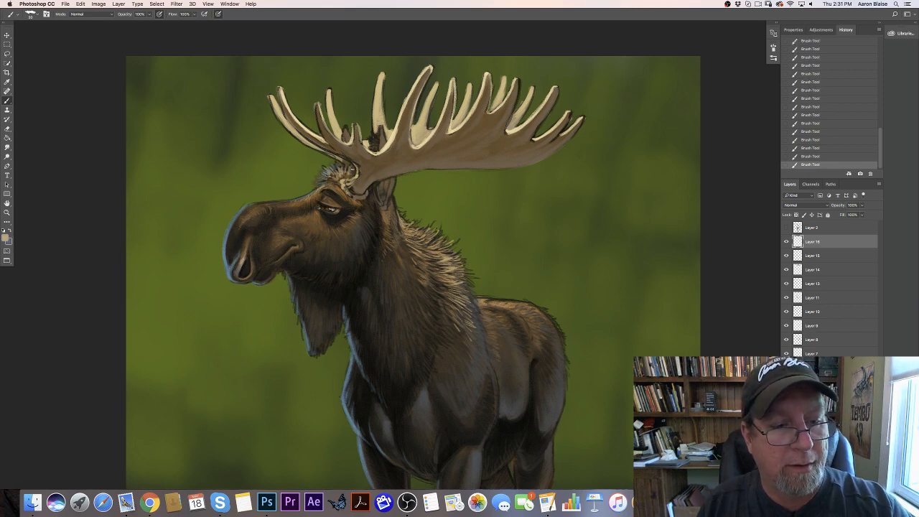
Step: Make Layer 7, the Overlay layer, the active layer for colouring the moose's lower legs and hooves
key(super+minus)
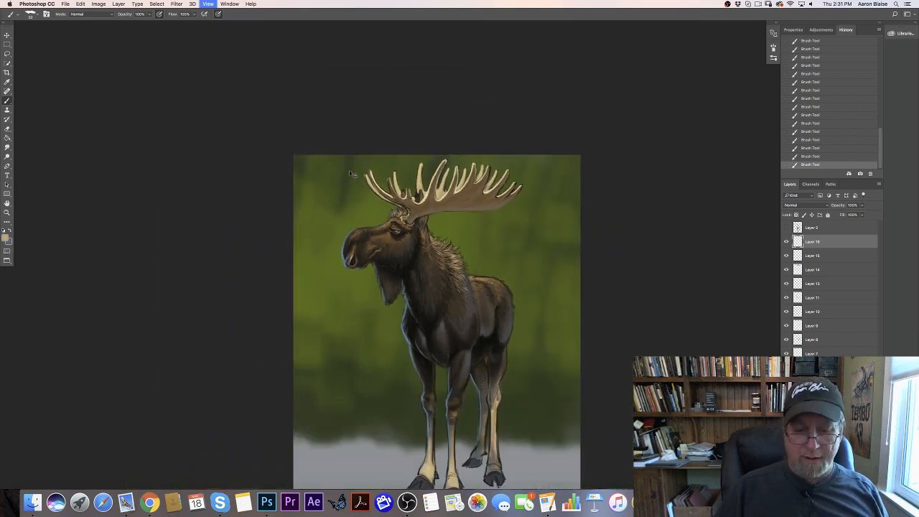
drag(178, 311, 146, 227)
key(super+plus)
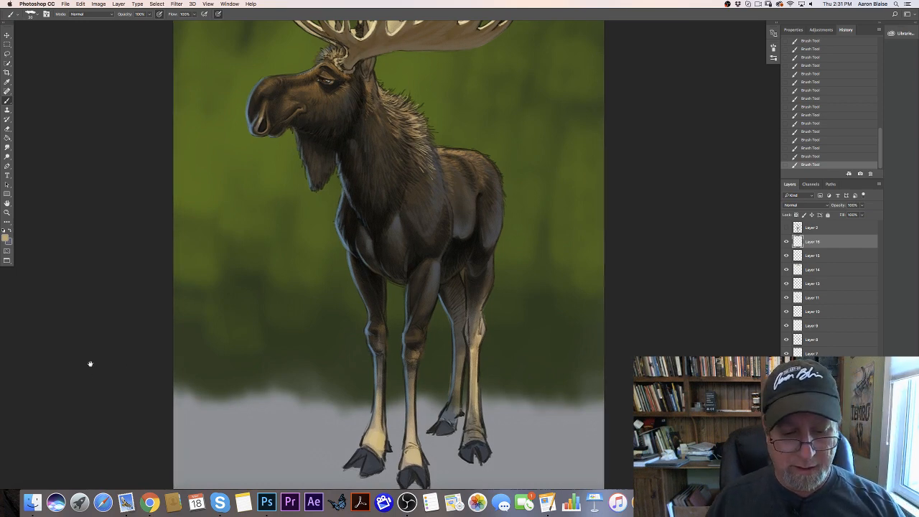
drag(90, 363, 92, 273)
key(super+plus)
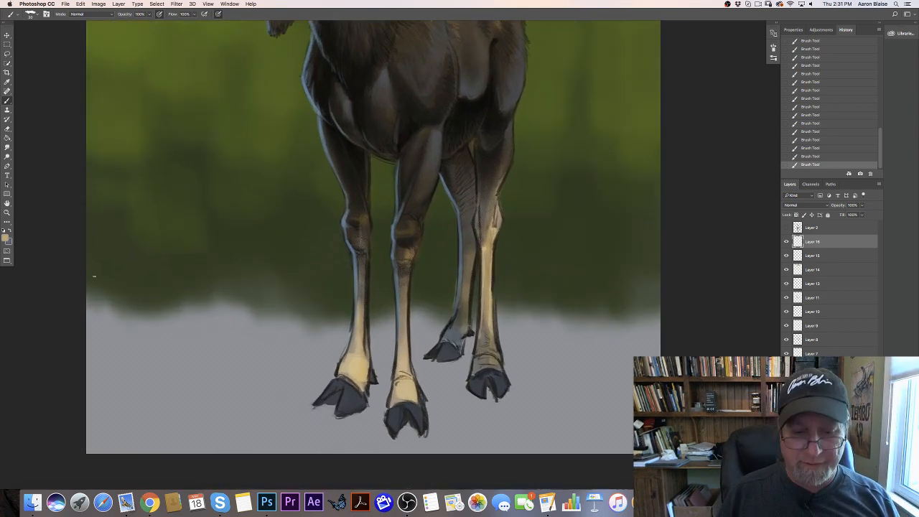
click(7, 239)
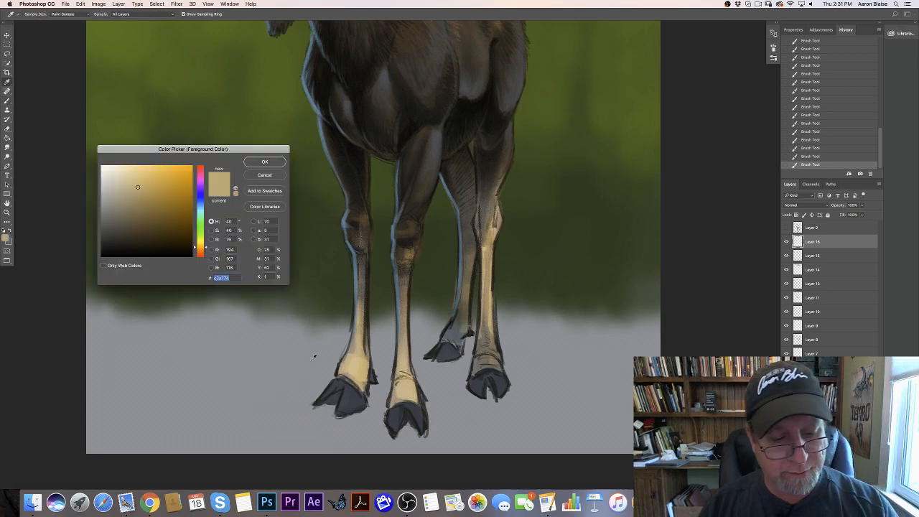
key(Return)
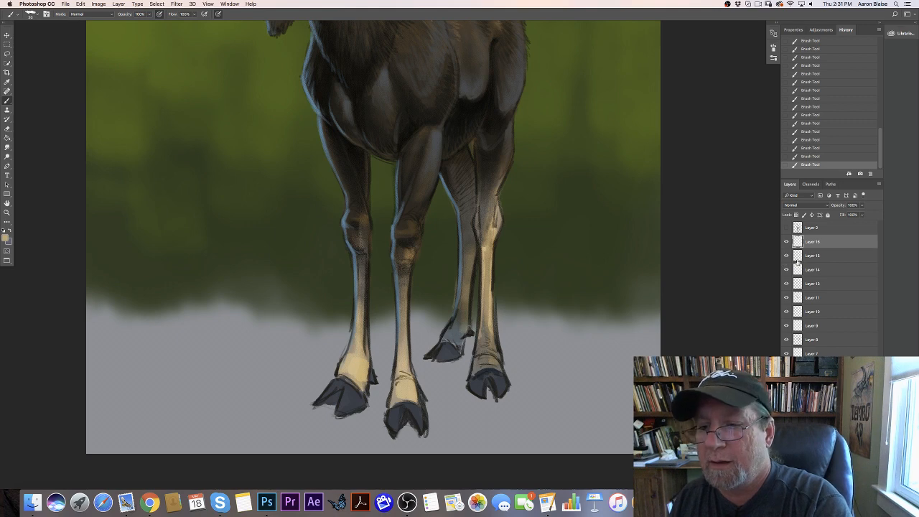
click(808, 256)
click(806, 274)
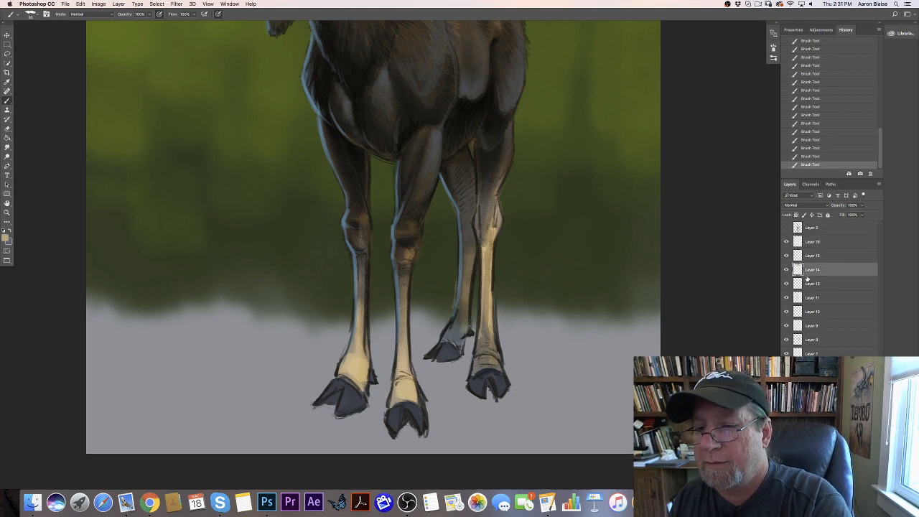
click(807, 286)
click(807, 297)
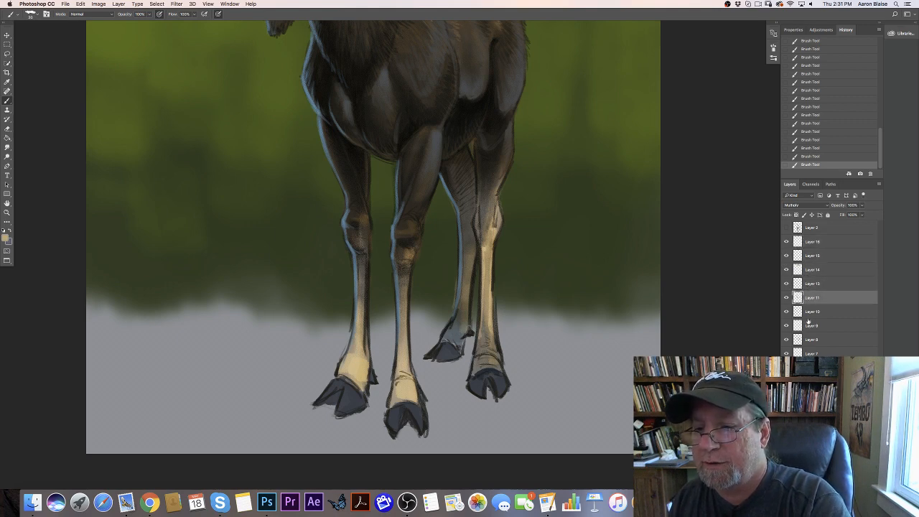
click(809, 311)
click(810, 325)
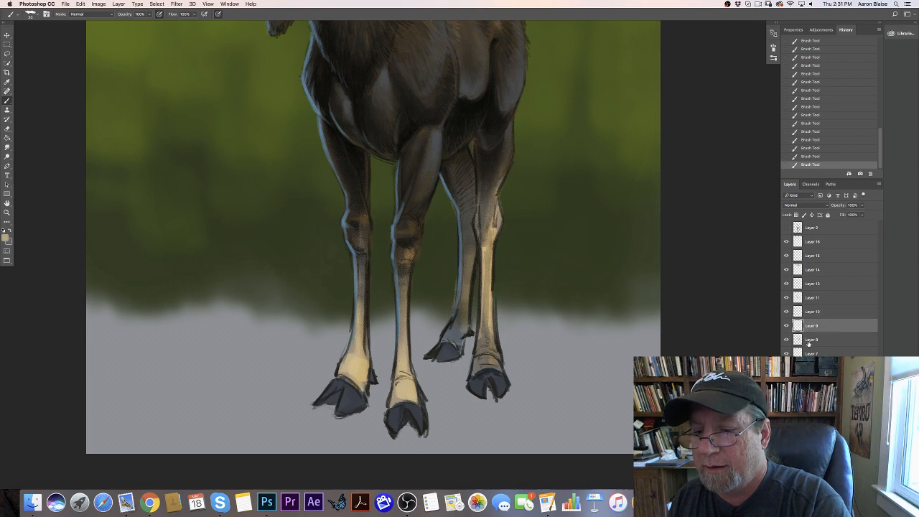
click(810, 339)
click(811, 352)
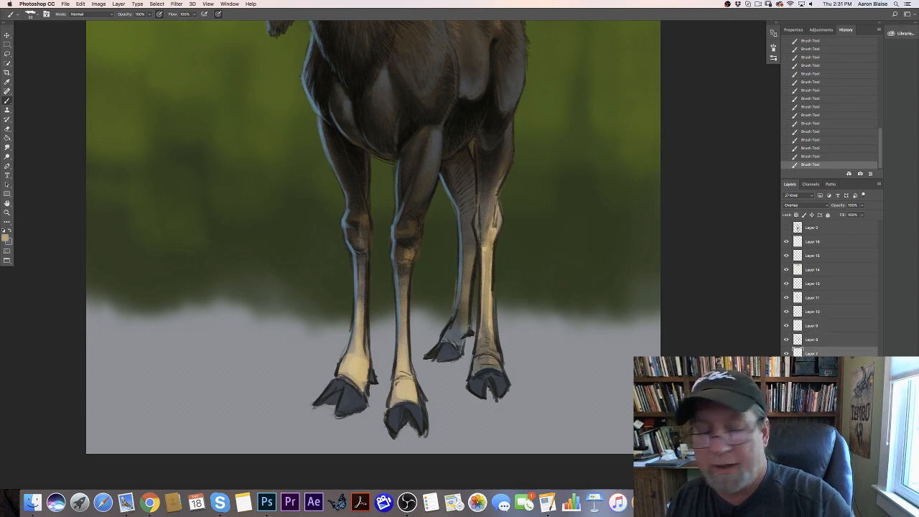
Step: Set the brush colour to a greyish blue with hue 212 and tint all four hooves with it
click(6, 238)
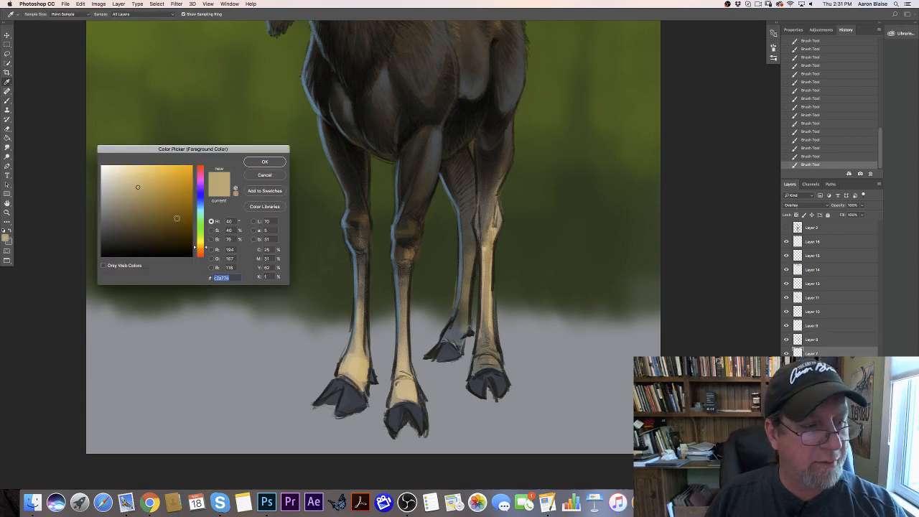
click(200, 204)
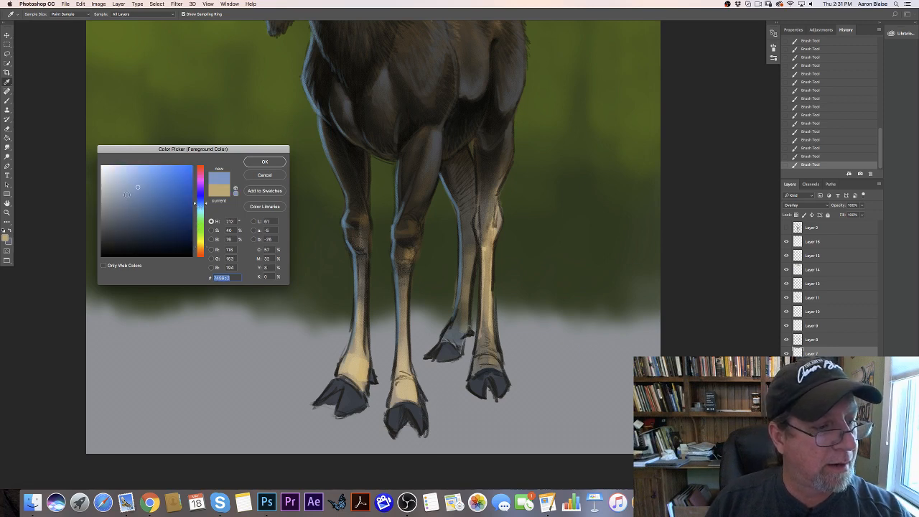
key(Return)
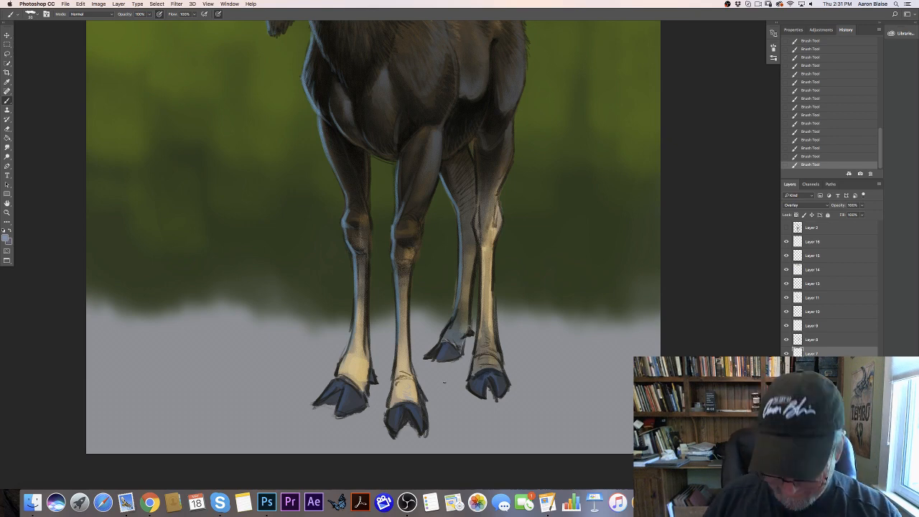
Step: Review the whole moose painting from the antlers down to the hooves
key(super+minus)
key(super+minus)
key(super+minus)
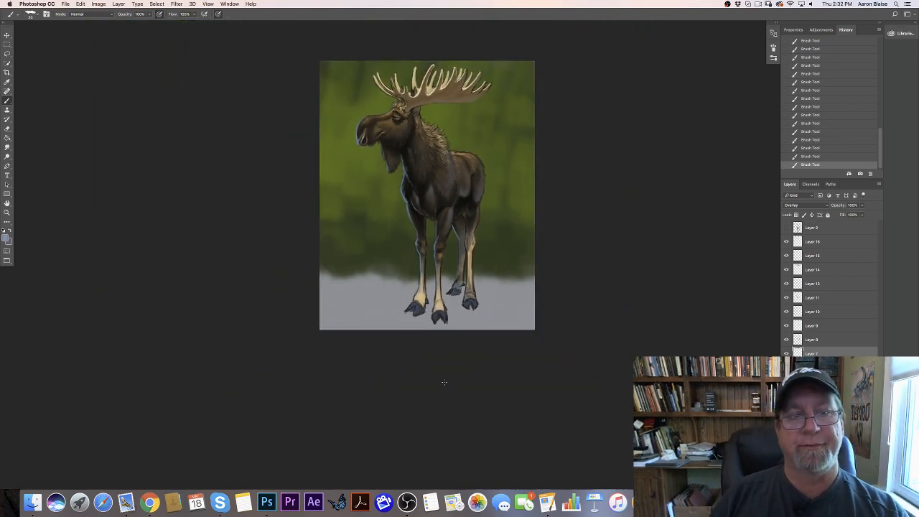
scroll(227, 226, up, 4)
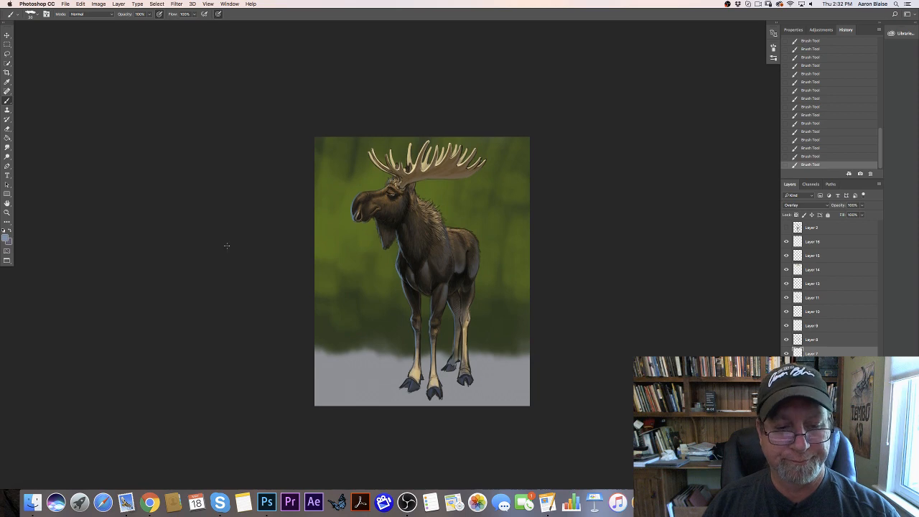
key(super+plus)
key(super+plus)
key(super+plus)
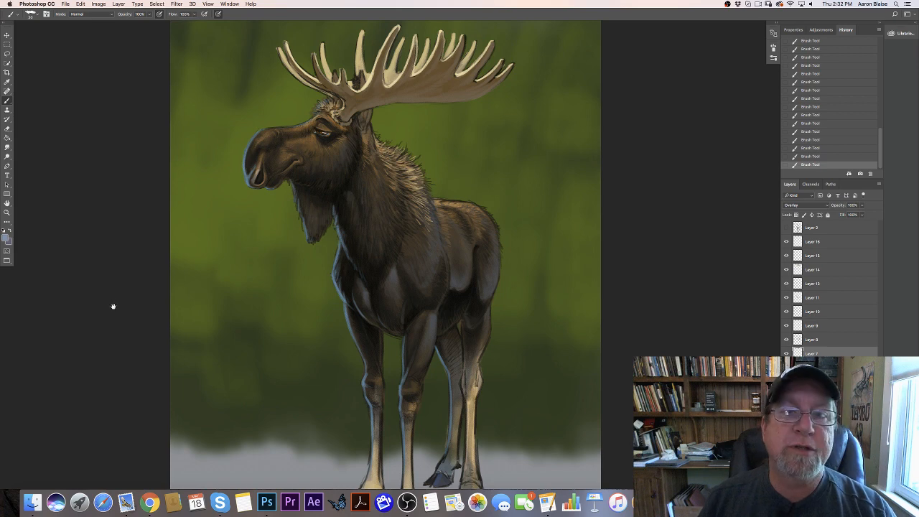
Step: Make the Multiply layer, Layer 11, active and set the brush to a darker blue-grey with hue 212
scroll(112, 225, down, 5)
scroll(149, 241, left, 3)
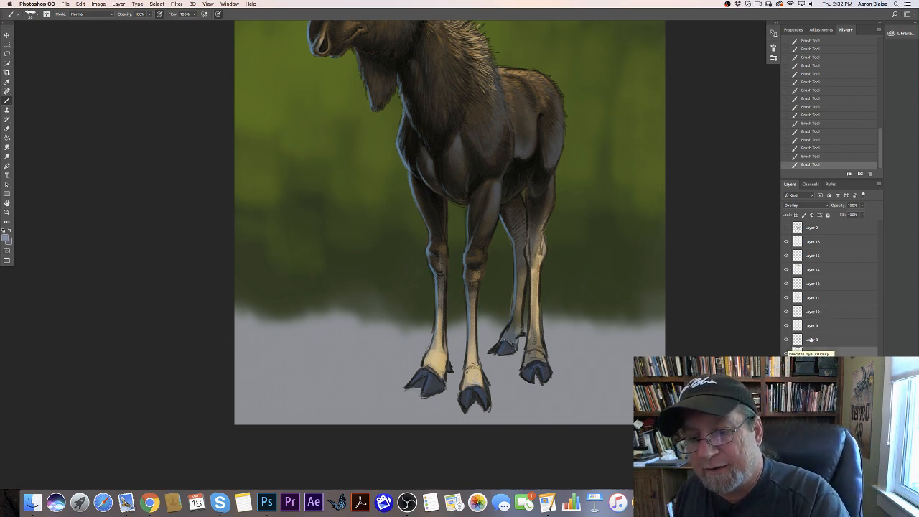
click(808, 339)
click(807, 326)
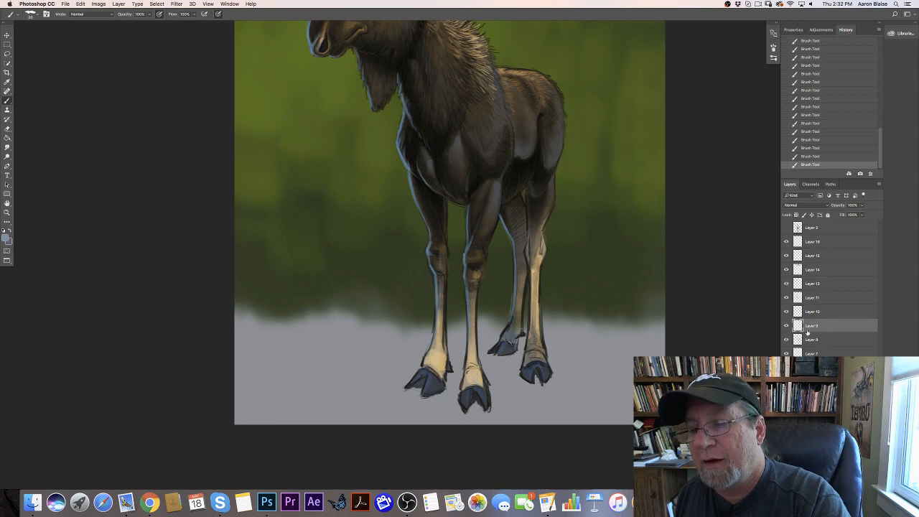
click(809, 311)
click(810, 298)
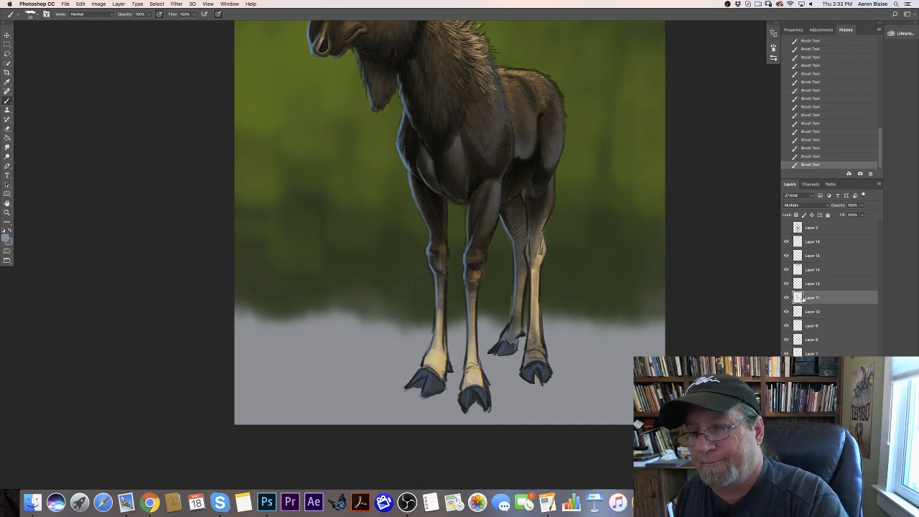
key(i)
click(7, 238)
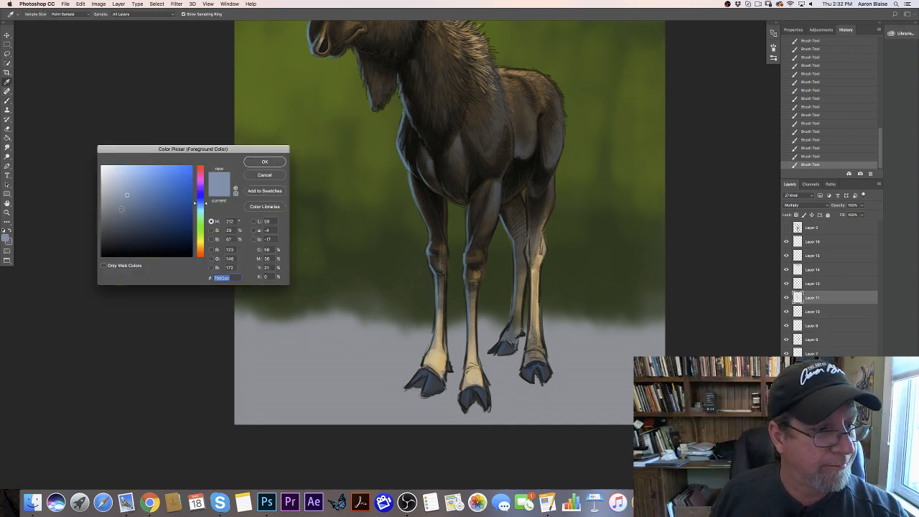
click(122, 209)
click(251, 165)
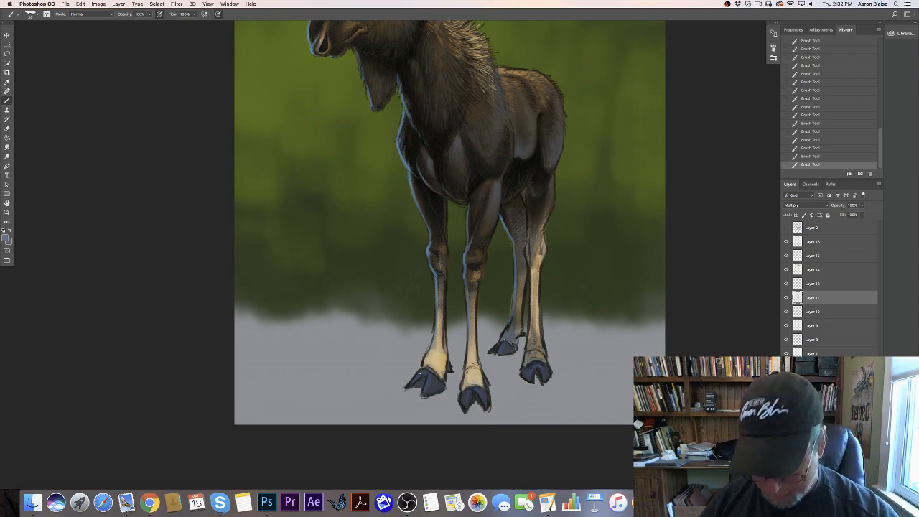
Step: Paint blue-grey shadows from the leading front hoof up both front legs to the knees, erasing excess around the nearer knee
drag(424, 376, 416, 383)
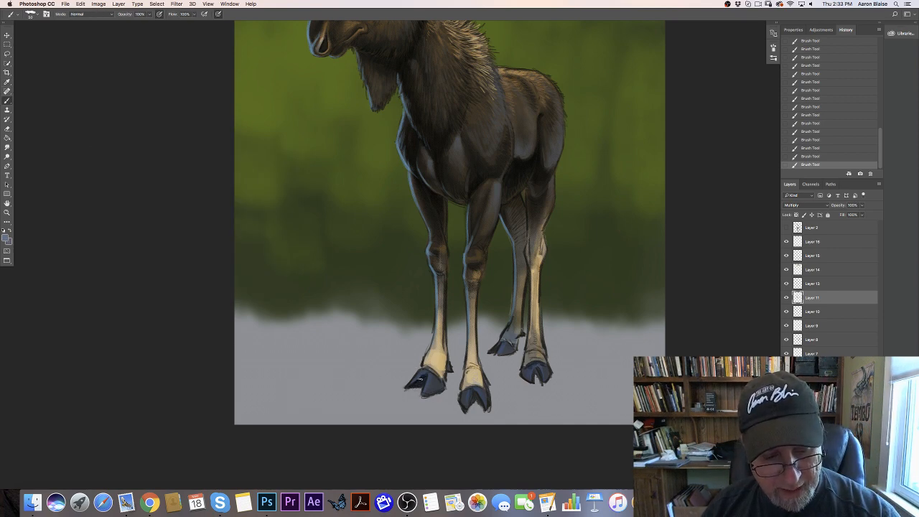
mouse_move(443, 380)
mouse_down()
mouse_move(443, 367)
mouse_move(433, 369)
mouse_move(444, 335)
mouse_up()
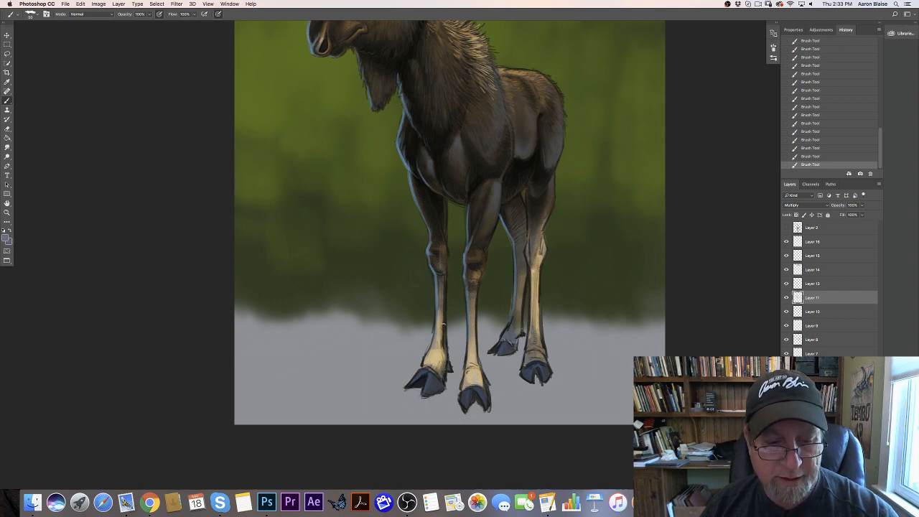
drag(441, 270, 481, 274)
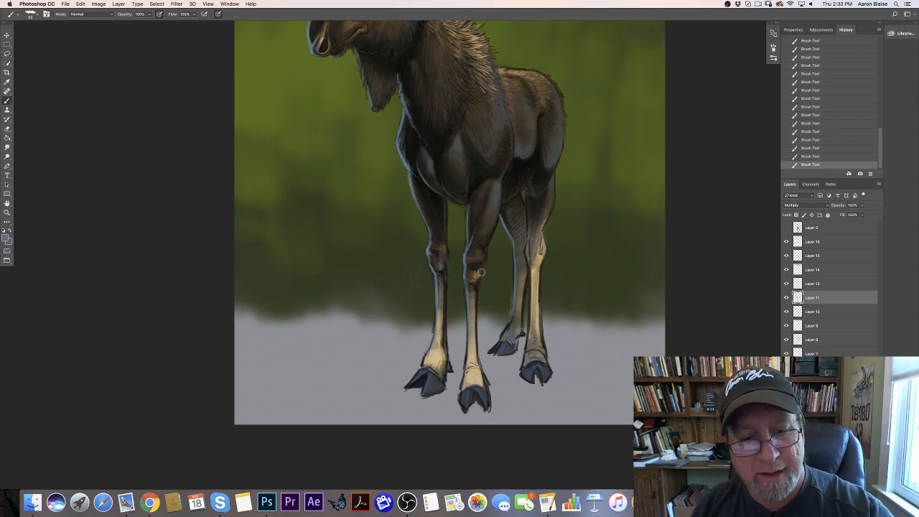
drag(484, 249, 483, 253)
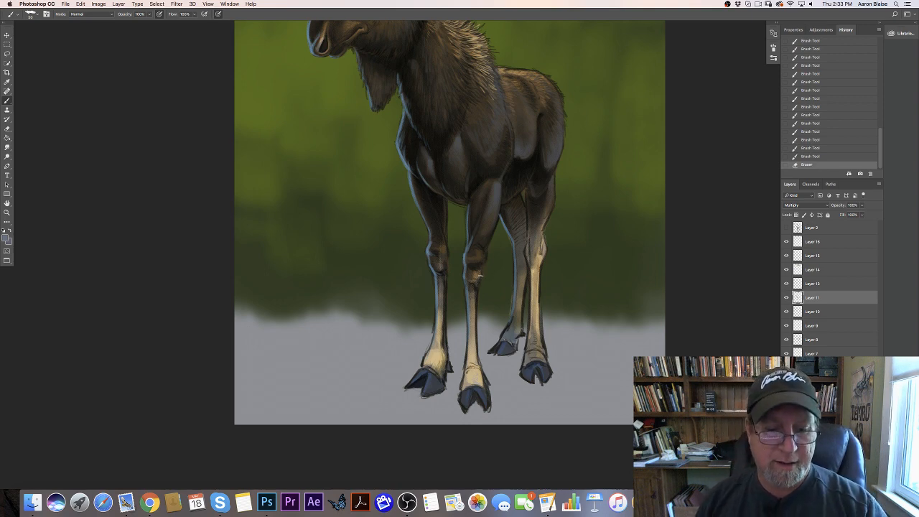
Step: Darken the leading front hoof and its dewclaw with short blue-grey shadow strokes
drag(448, 364, 451, 371)
drag(448, 366, 445, 373)
drag(443, 378, 434, 393)
drag(437, 386, 429, 391)
drag(432, 383, 428, 390)
drag(429, 381, 420, 382)
drag(425, 373, 419, 380)
drag(423, 372, 418, 379)
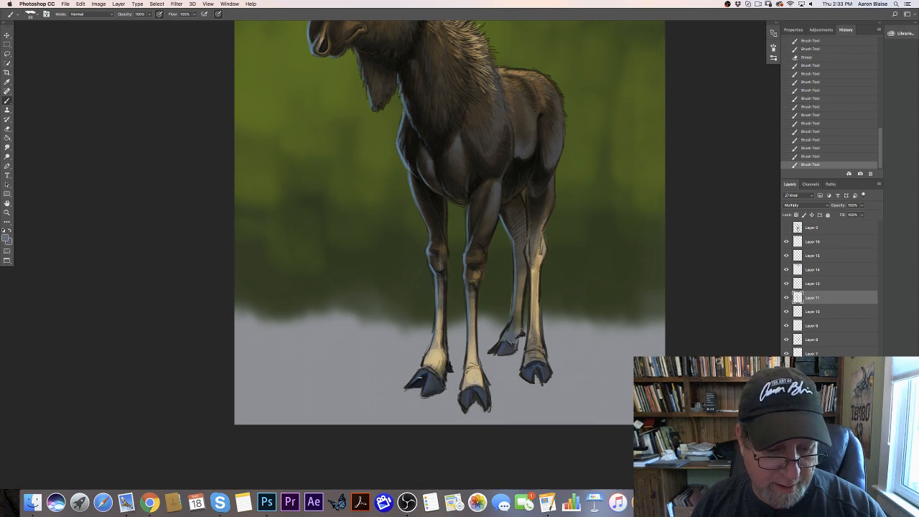
Step: Shade the other front hoof, both hind hooves and the far hind leg's lower part in blue-grey
mouse_move(474, 393)
mouse_down()
mouse_move(467, 404)
mouse_move(480, 408)
mouse_up()
drag(540, 368, 536, 377)
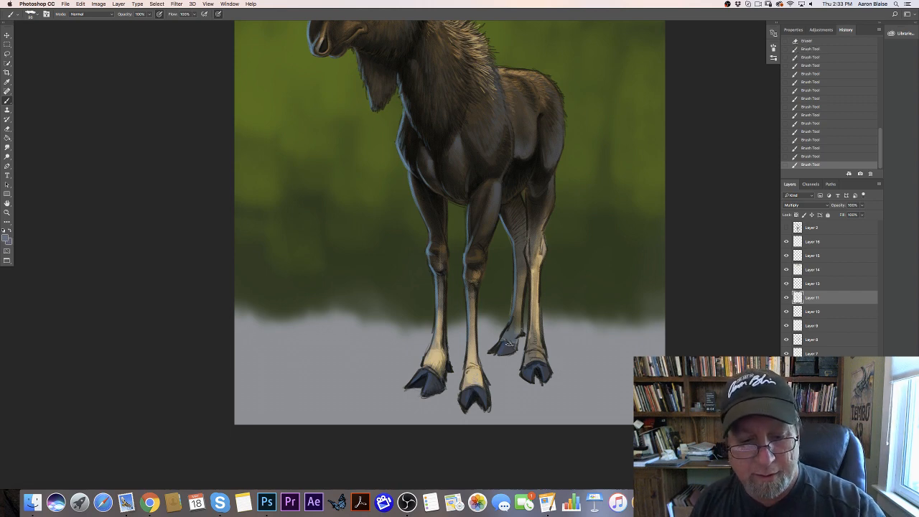
mouse_move(508, 337)
mouse_down()
mouse_move(506, 350)
mouse_move(516, 336)
mouse_move(508, 336)
mouse_move(518, 303)
mouse_up()
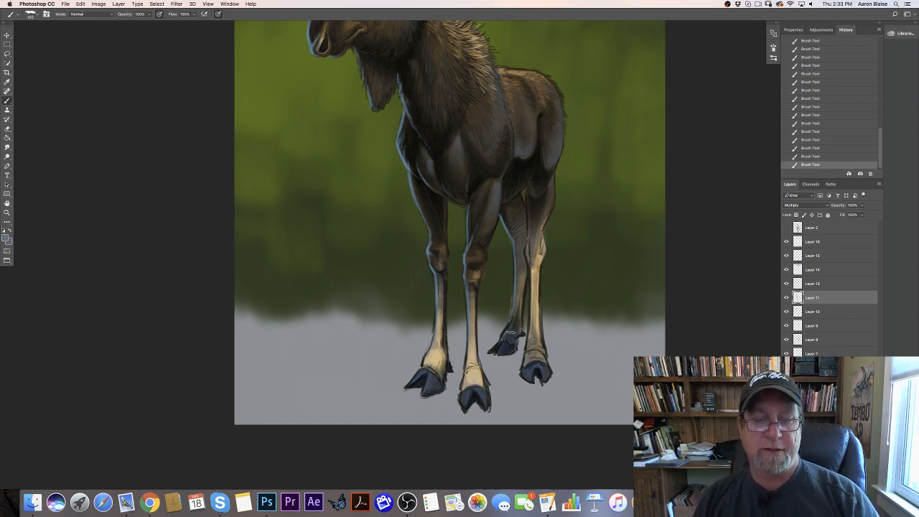
Step: Erase excess shading along the far hind leg and rework the shadows around the hind hocks
key(e)
mouse_move(508, 343)
mouse_down()
mouse_move(521, 316)
mouse_move(507, 278)
mouse_move(520, 257)
mouse_up()
drag(519, 250, 524, 262)
drag(524, 250, 525, 258)
drag(525, 246, 541, 261)
drag(538, 240, 539, 264)
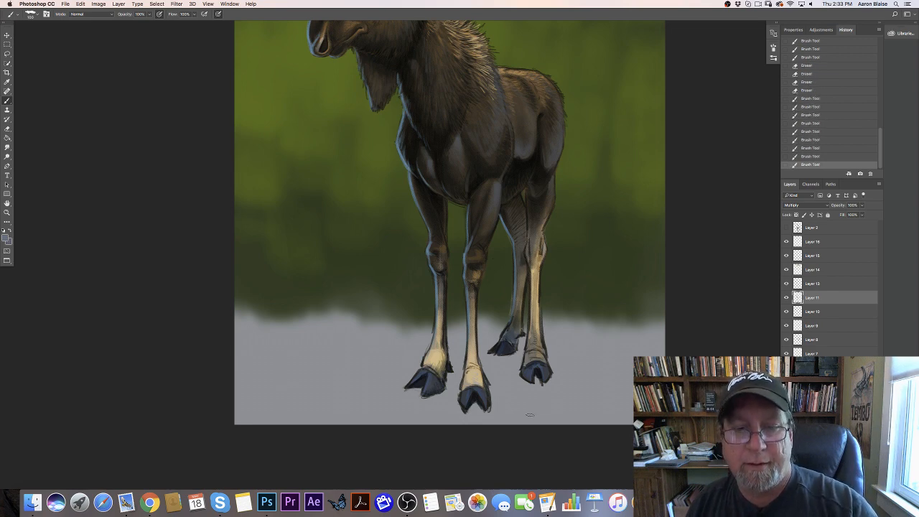
Step: Paint blue-grey shadows over the upper hind legs and beneath the belly, and down to the near hock
drag(538, 188, 527, 199)
drag(527, 184, 532, 199)
drag(531, 234, 530, 248)
mouse_move(528, 183)
mouse_down()
mouse_move(526, 198)
mouse_move(506, 207)
mouse_up()
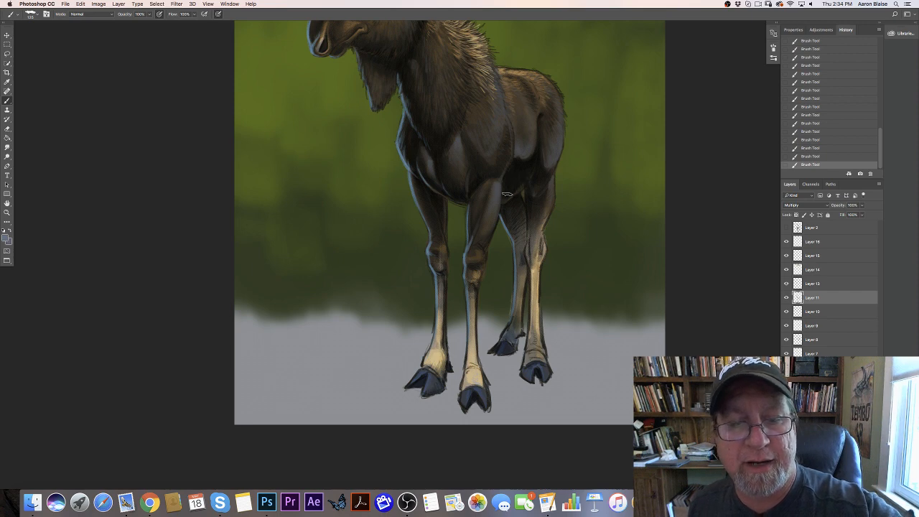
Step: Make Layer 16 active, choose a lighter grey-blue brush colour, and paint highlights on the hooves
click(818, 311)
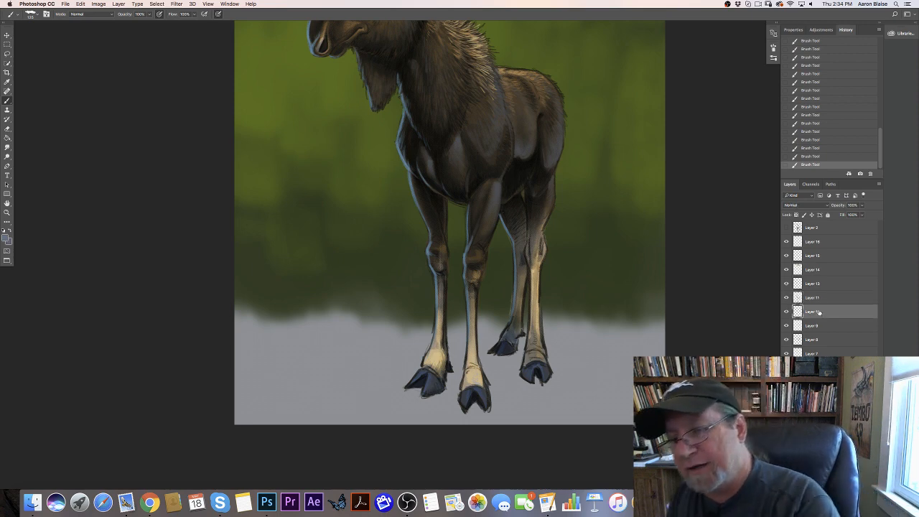
click(822, 325)
click(825, 339)
click(826, 352)
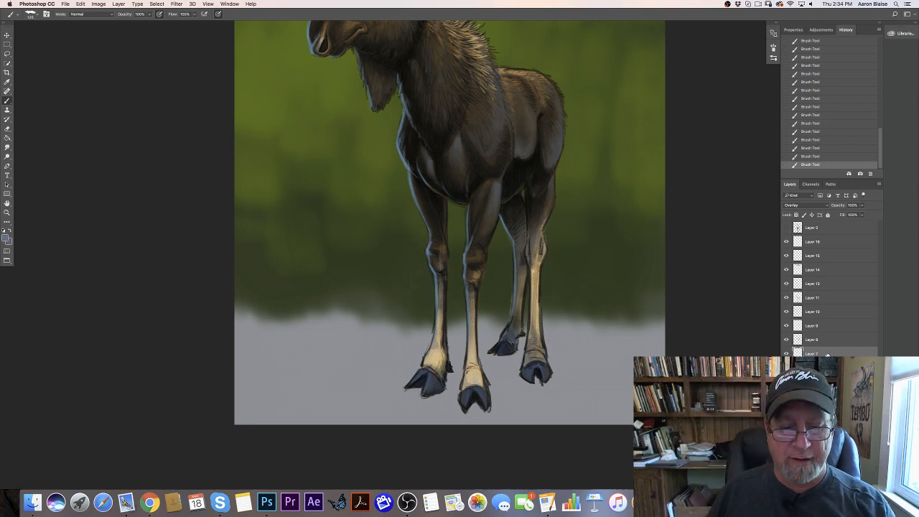
click(813, 242)
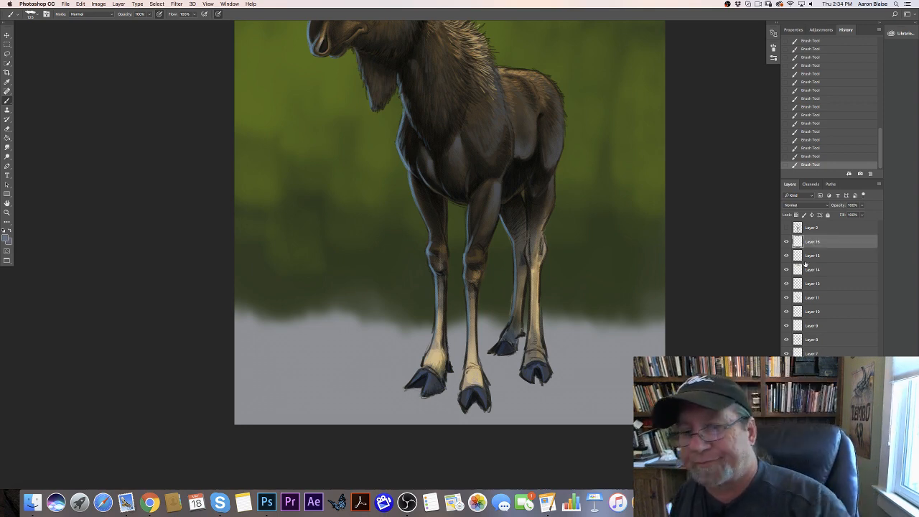
click(6, 239)
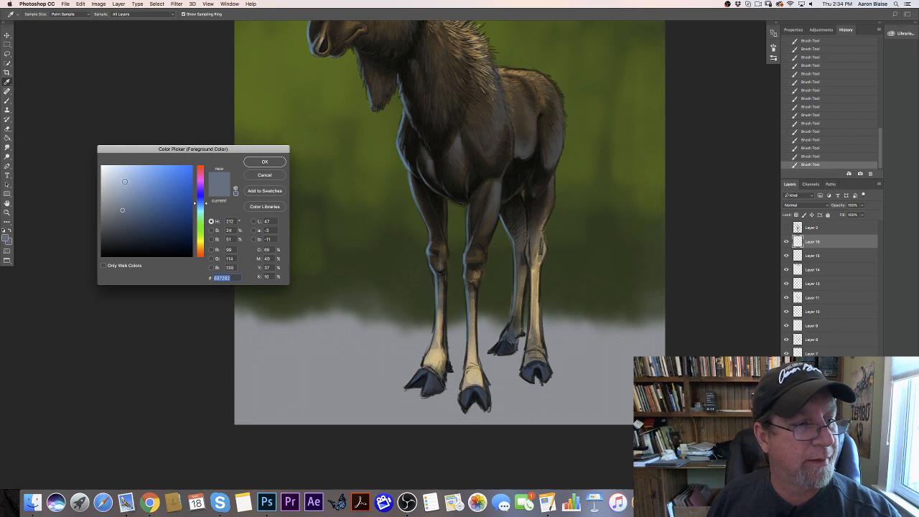
click(255, 162)
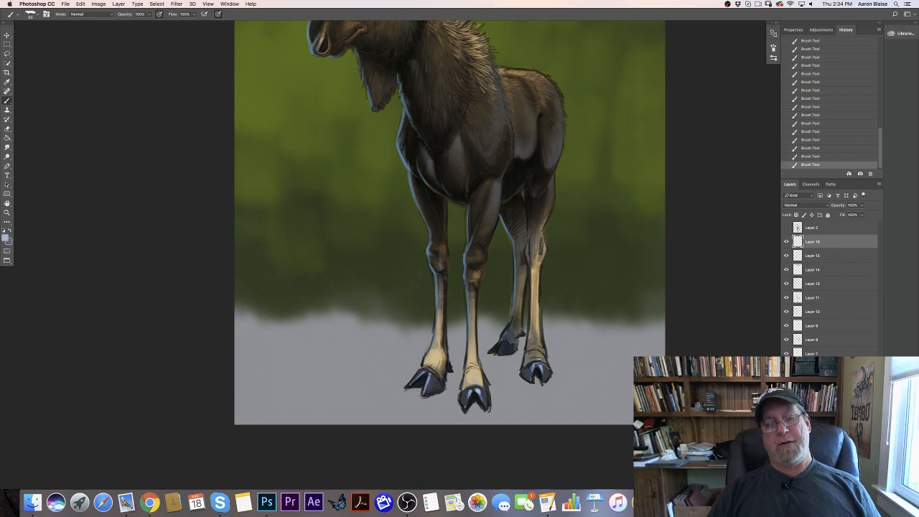
drag(507, 343, 501, 352)
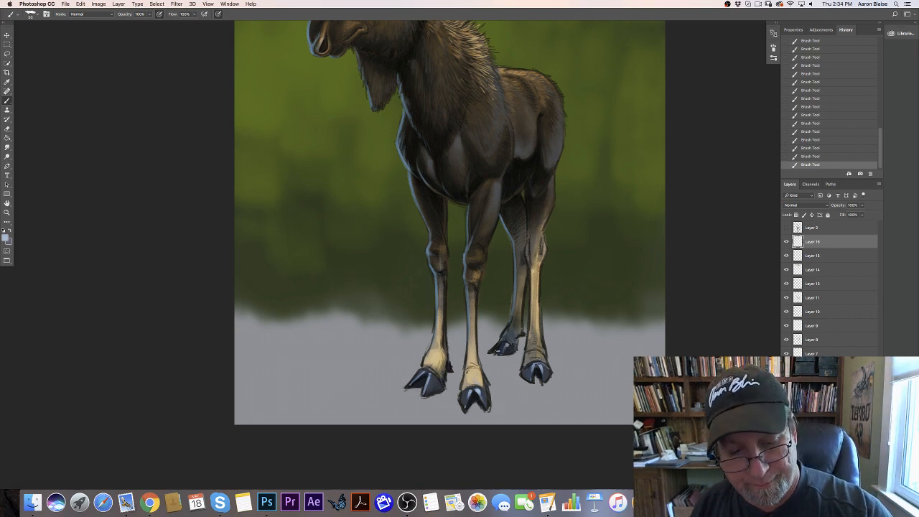
Step: Set the brush to a pale cream based on the tan above the near front hoof, and paint fur highlights on the lower legs
click(6, 239)
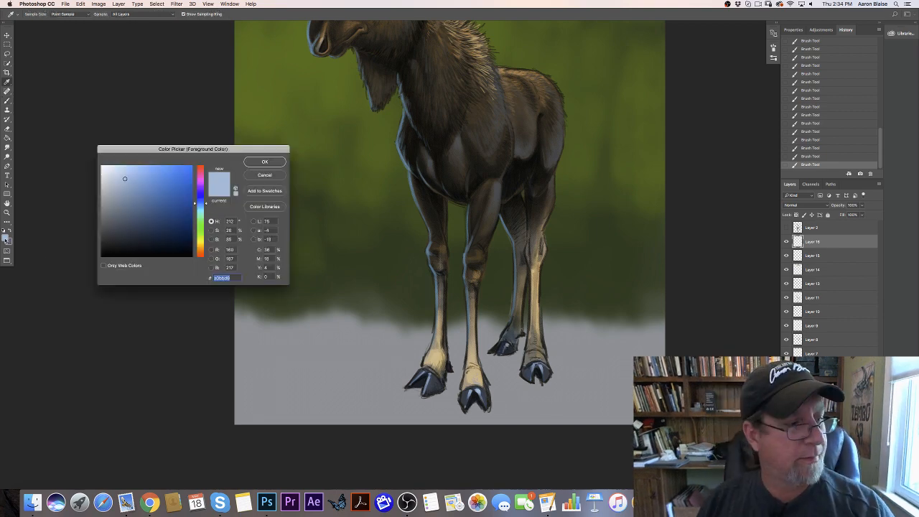
click(477, 370)
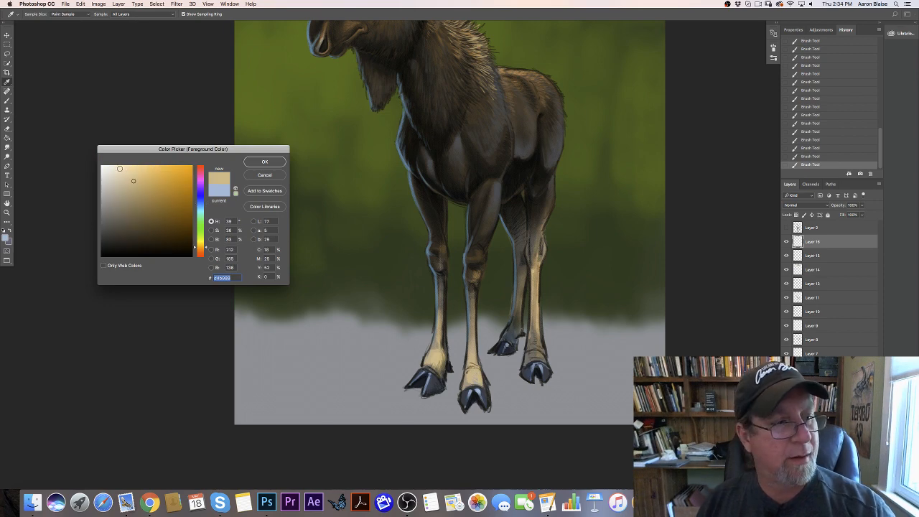
click(260, 164)
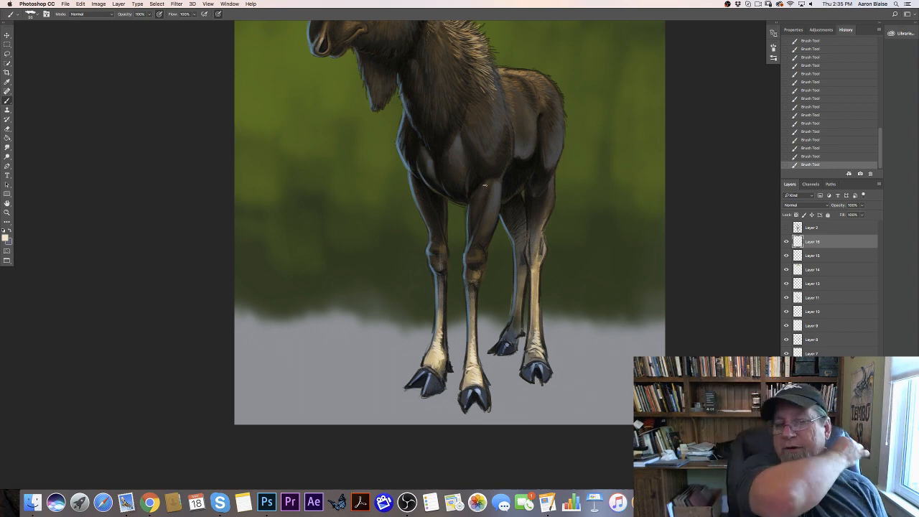
Step: Sample the dark brown at the near front knee and set the brush to a lighter medium brown (#6b563c)
click(5, 238)
click(471, 253)
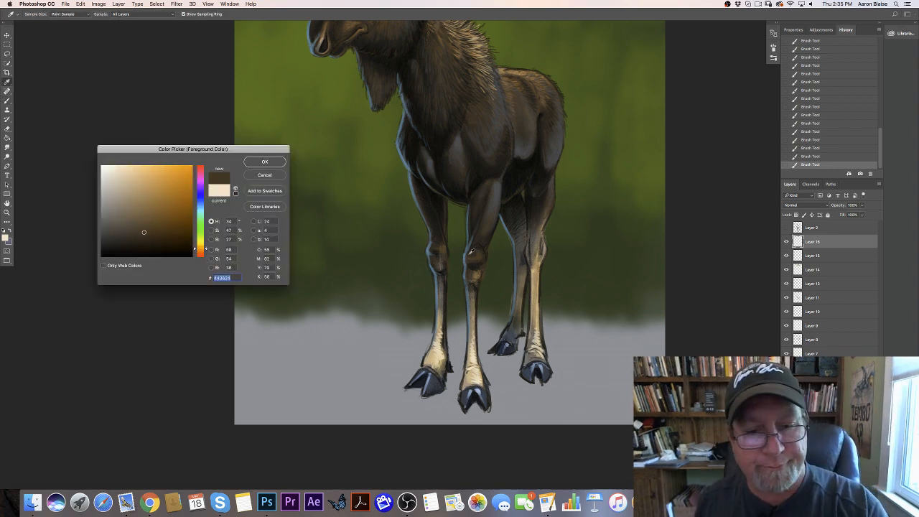
click(141, 217)
click(263, 161)
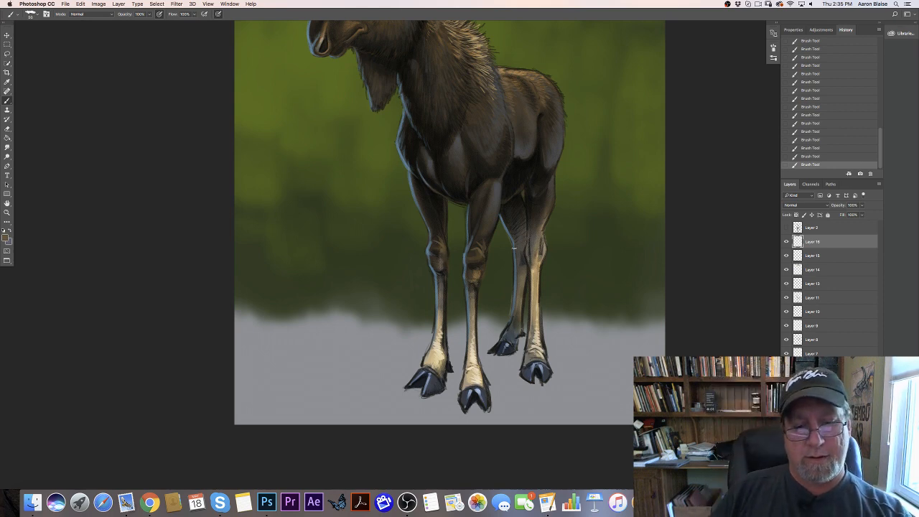
Step: Create a new layer with Multiply blending and set the brush to a muted blue-grey, RGB 110, 134, 148
key(alt+shift+super+n)
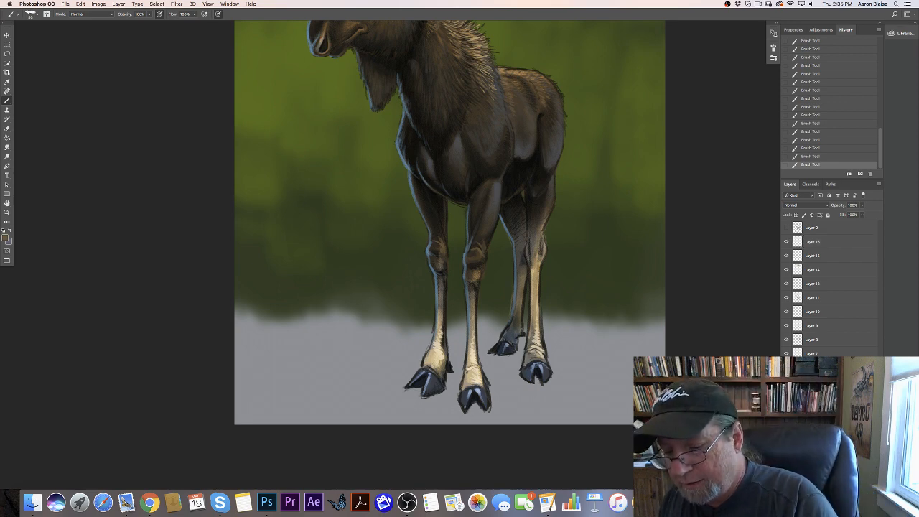
click(789, 205)
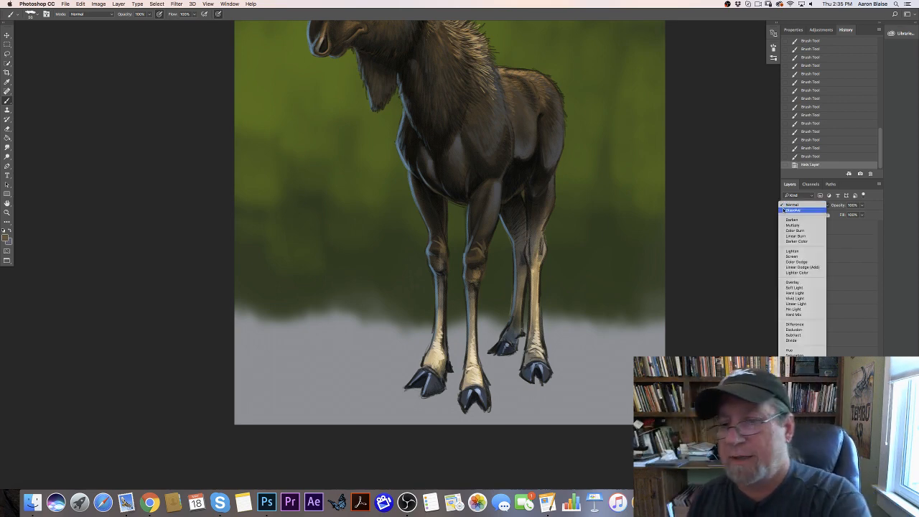
click(783, 226)
click(6, 238)
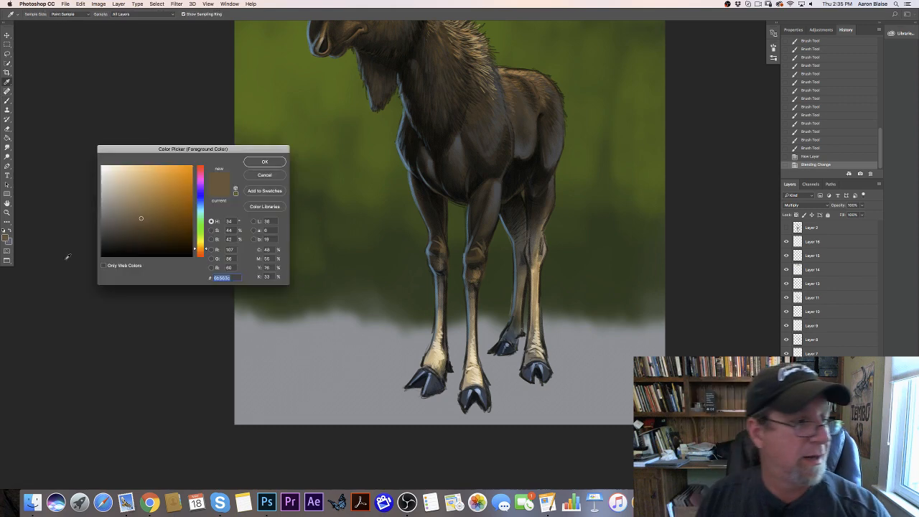
click(199, 206)
click(124, 204)
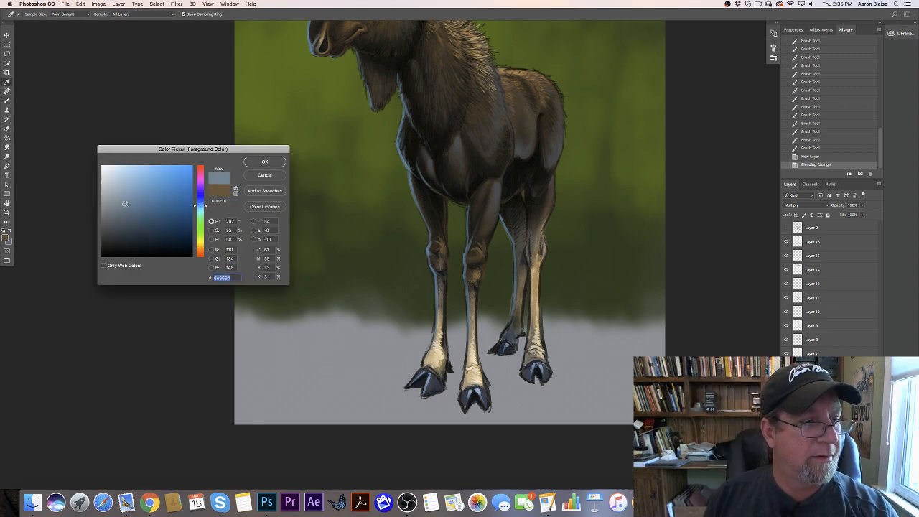
click(265, 162)
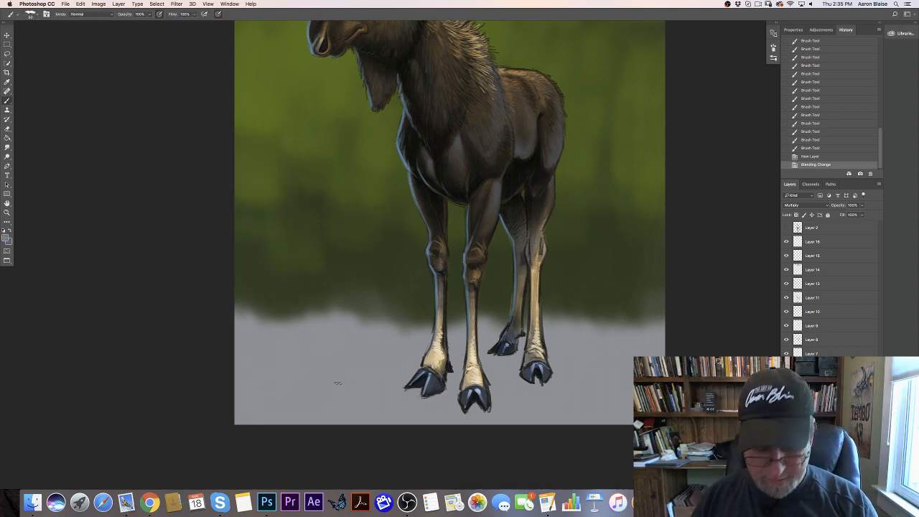
Step: Enlarge the brush to 200 and paint the hind legs' narrow cast shadows across the grey ground
key(bracketright)
key(bracketright)
key(bracketright)
key(bracketright)
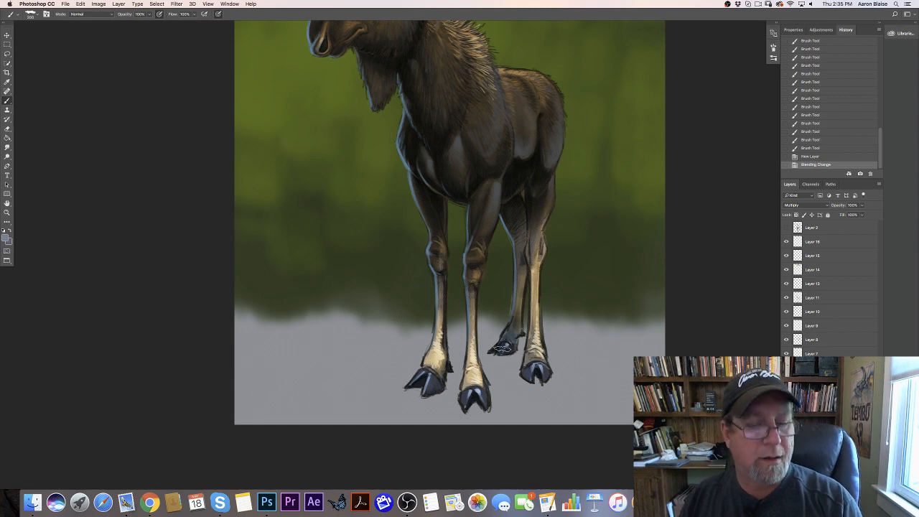
drag(506, 352, 362, 343)
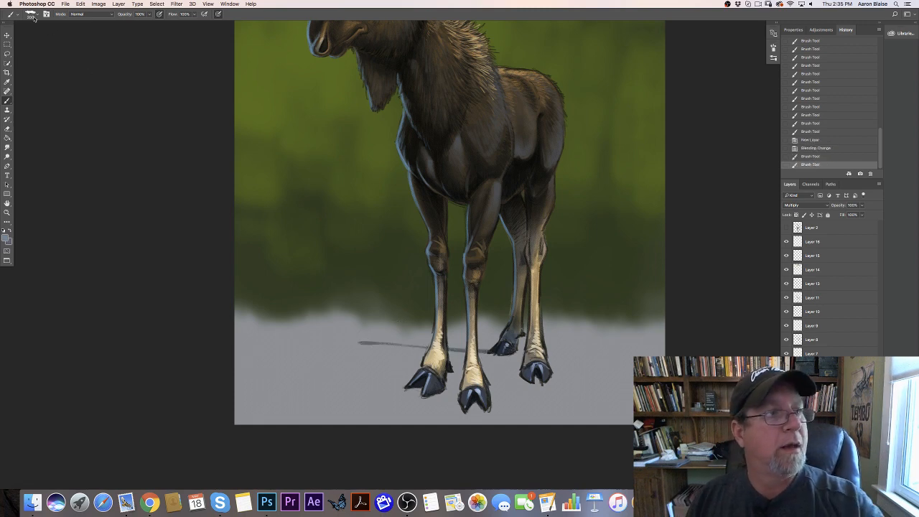
drag(532, 380, 313, 361)
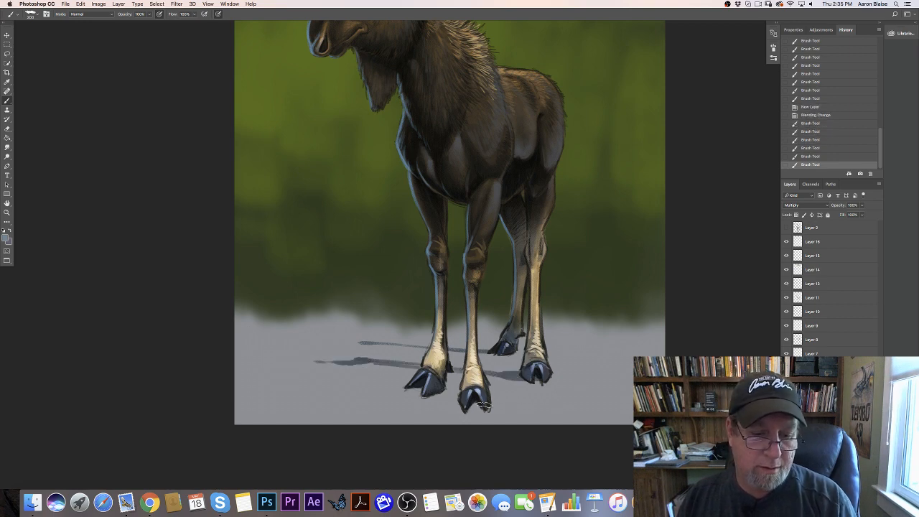
Step: Paint the near front leg's cast shadow and fill in the large body shadow out to the canvas edge
mouse_move(475, 402)
mouse_down()
mouse_move(273, 370)
mouse_move(331, 372)
mouse_move(388, 359)
mouse_move(363, 367)
mouse_move(360, 384)
mouse_move(320, 379)
mouse_move(418, 390)
mouse_move(284, 376)
mouse_move(391, 357)
mouse_move(398, 344)
mouse_move(219, 336)
mouse_up()
drag(287, 377, 219, 371)
mouse_move(282, 374)
mouse_down()
mouse_move(386, 347)
mouse_move(378, 359)
mouse_move(320, 341)
mouse_move(310, 365)
mouse_move(255, 338)
mouse_move(260, 364)
mouse_move(236, 348)
mouse_move(241, 370)
mouse_move(229, 371)
mouse_move(289, 368)
mouse_move(240, 341)
mouse_move(363, 357)
mouse_move(277, 368)
mouse_up()
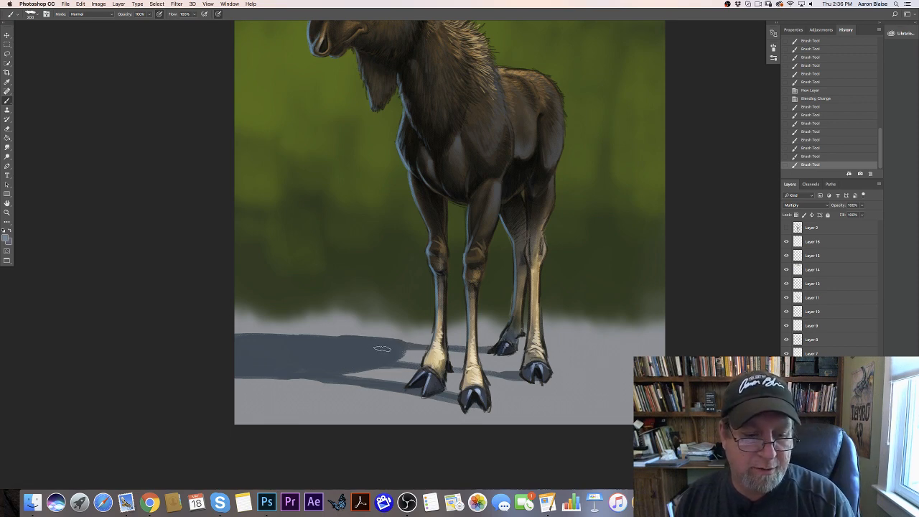
Step: Refine the leg shadows and soften the upper and lower edges of the body's cast shadow on the ground
mouse_move(500, 349)
mouse_down()
mouse_move(479, 353)
mouse_move(483, 368)
mouse_up()
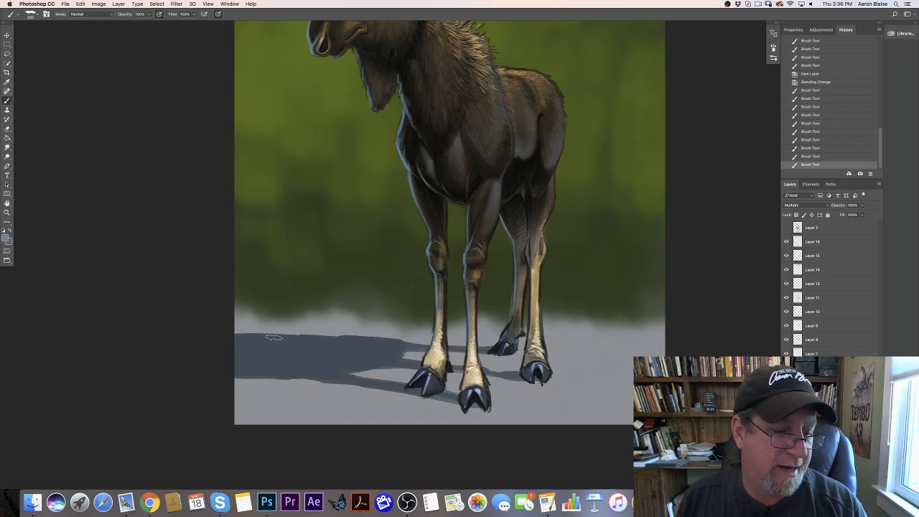
mouse_move(303, 337)
mouse_down()
mouse_move(398, 350)
mouse_move(395, 364)
mouse_move(402, 346)
mouse_move(387, 363)
mouse_move(405, 351)
mouse_move(335, 378)
mouse_move(333, 340)
mouse_move(277, 384)
mouse_move(320, 376)
mouse_move(243, 377)
mouse_up()
drag(317, 377, 243, 379)
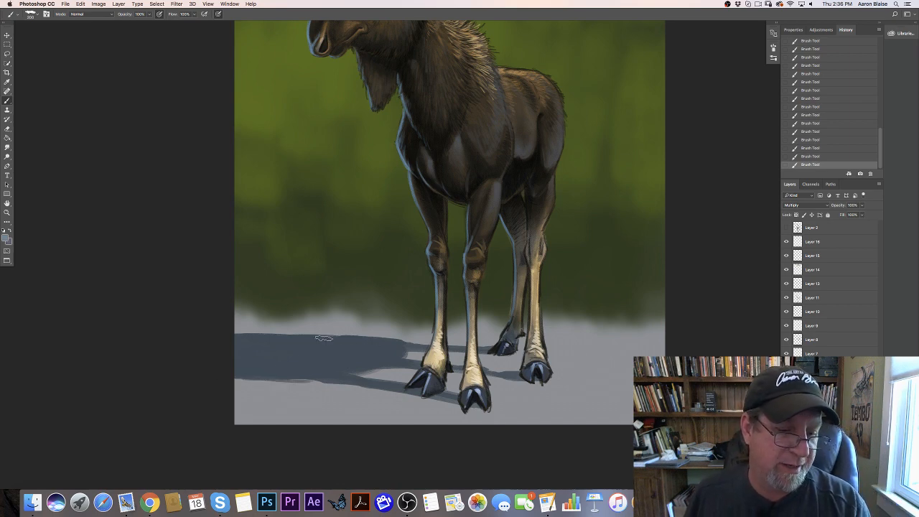
drag(339, 336, 239, 335)
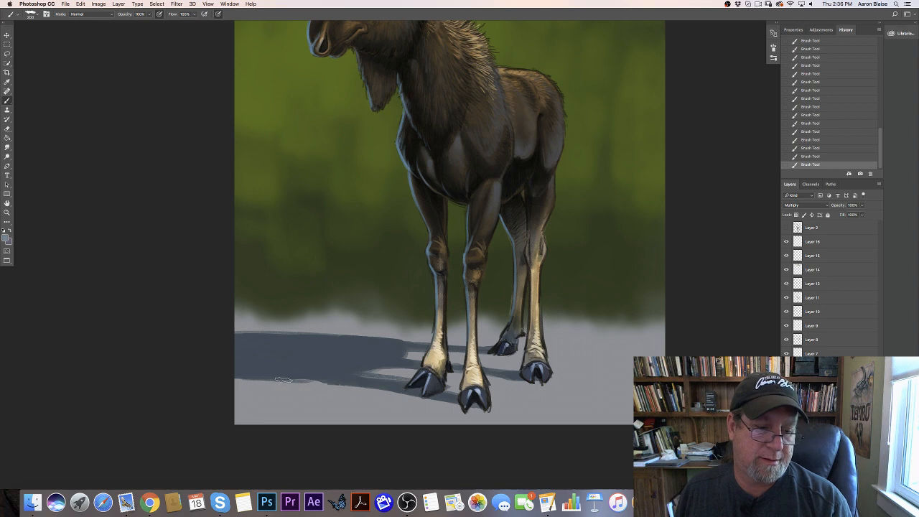
mouse_move(278, 384)
mouse_down()
mouse_move(217, 382)
mouse_move(258, 385)
mouse_up()
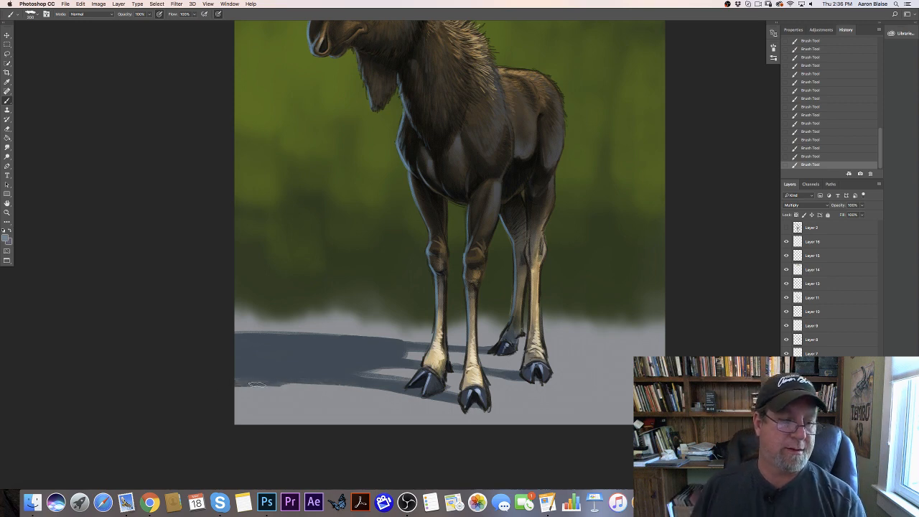
Step: Toggle the visibility of Layers 15 and 13 to identify the blue rim-light layer, and make Layer 13 active
key(super+minus)
key(super+minus)
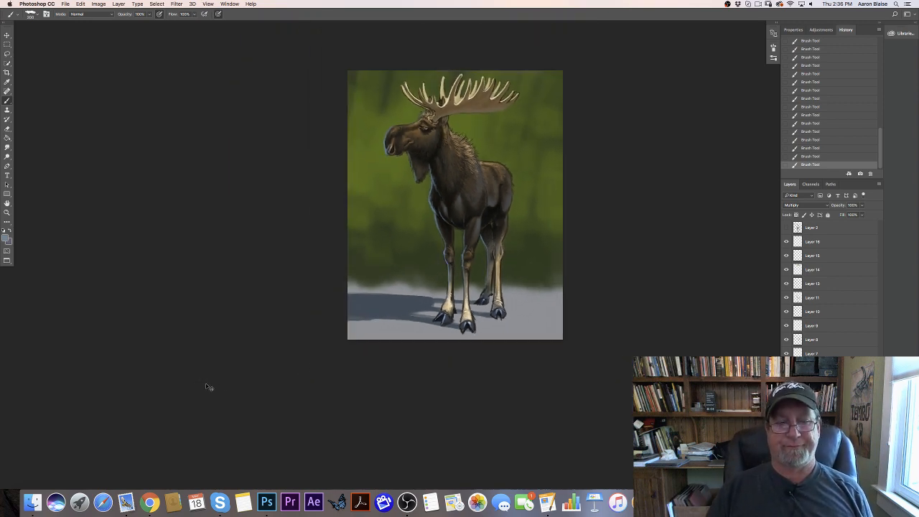
key(super+plus)
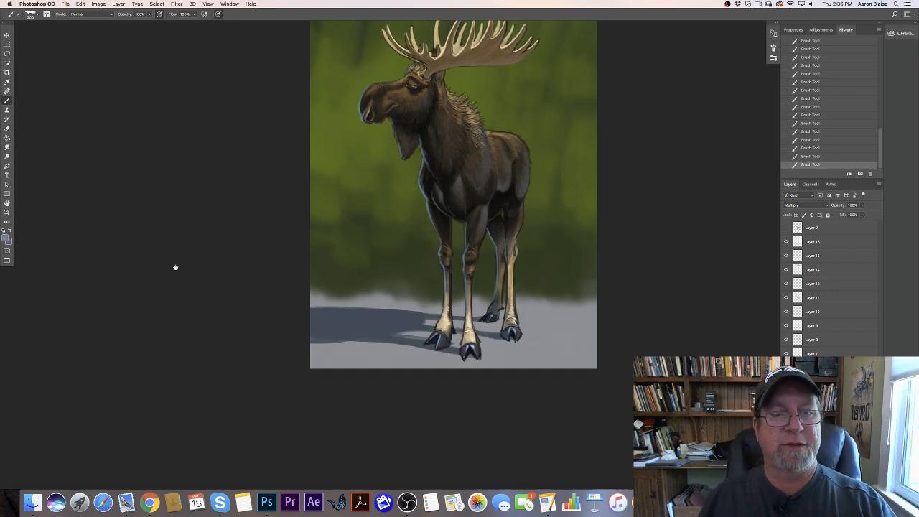
drag(175, 267, 184, 318)
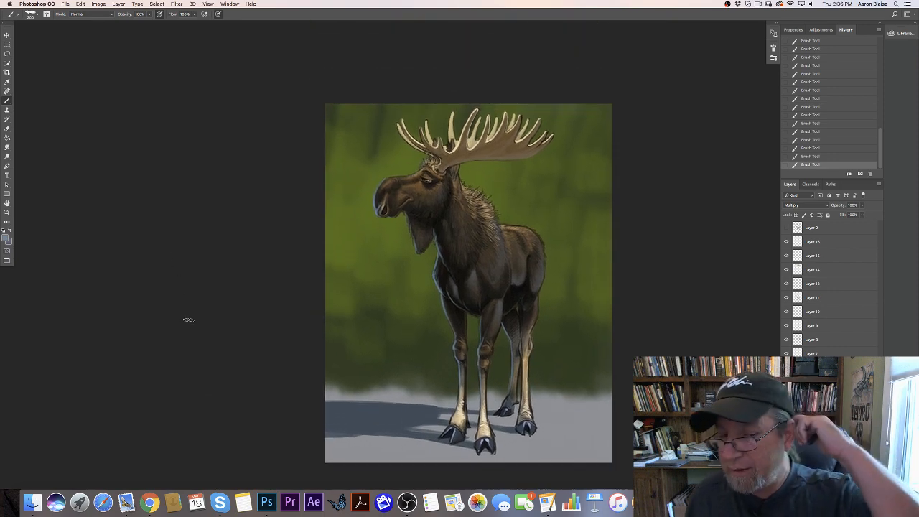
click(785, 256)
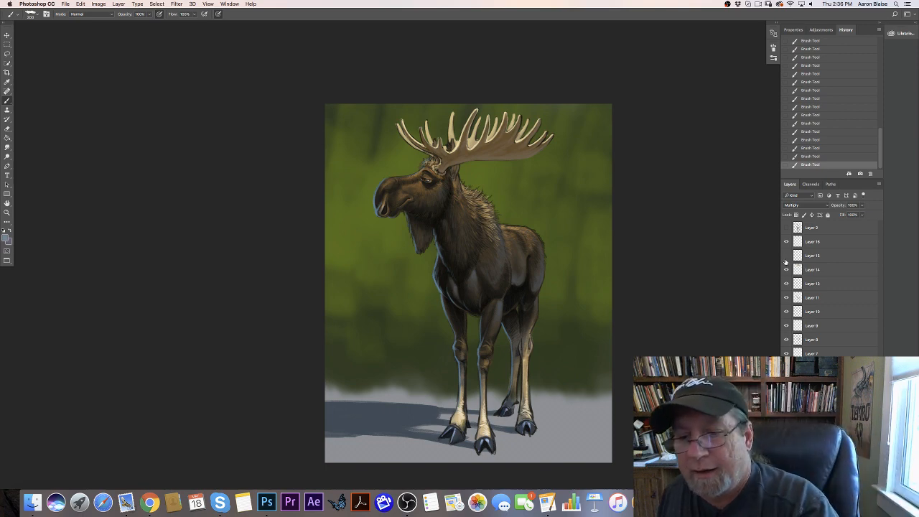
click(785, 256)
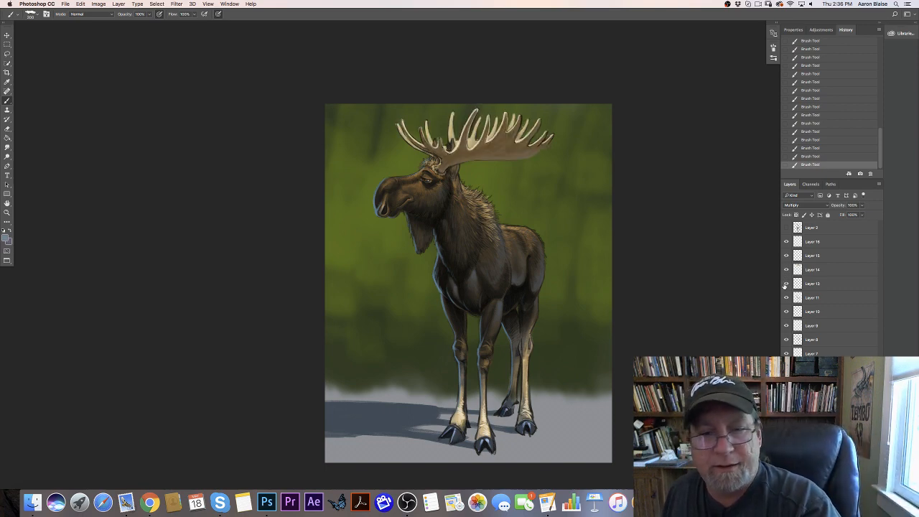
click(785, 283)
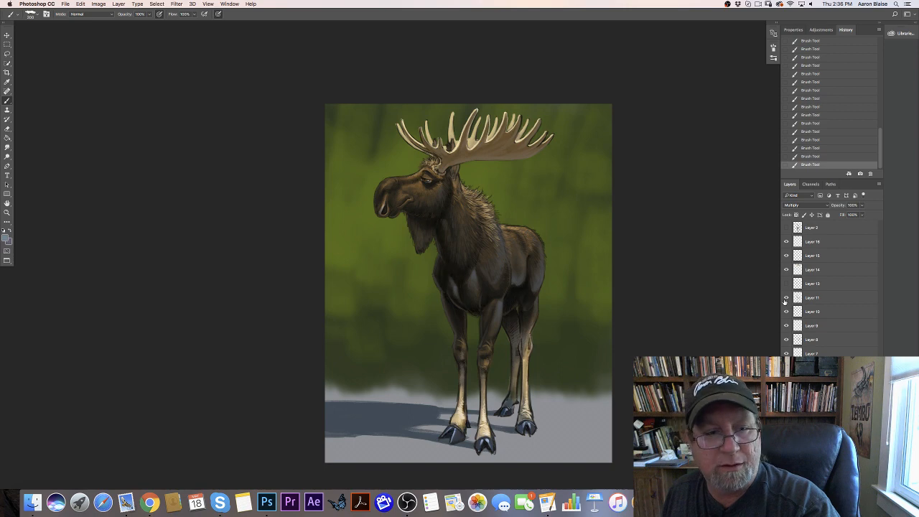
click(785, 284)
click(806, 285)
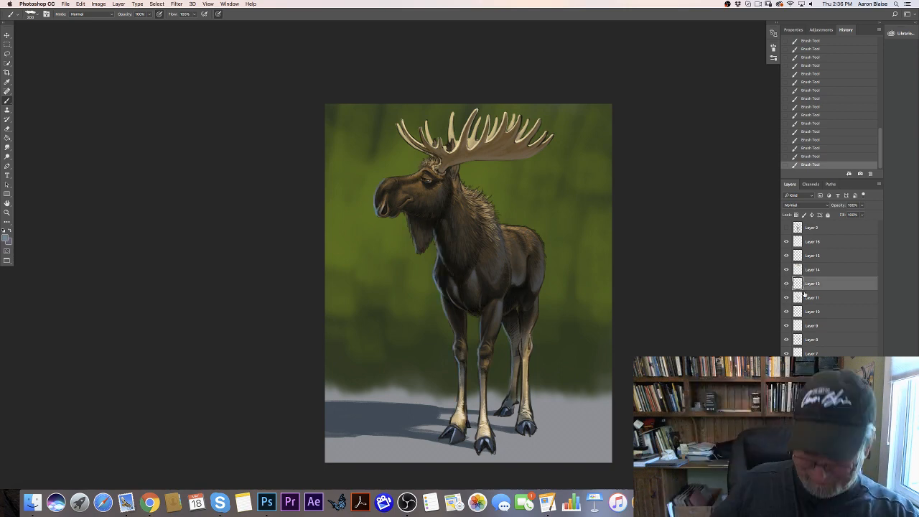
Step: Sample the blue rim at the chest, brighten it to RGB 112, 165, 174, and paint rim light along the chest edge
key(super+equal)
click(7, 237)
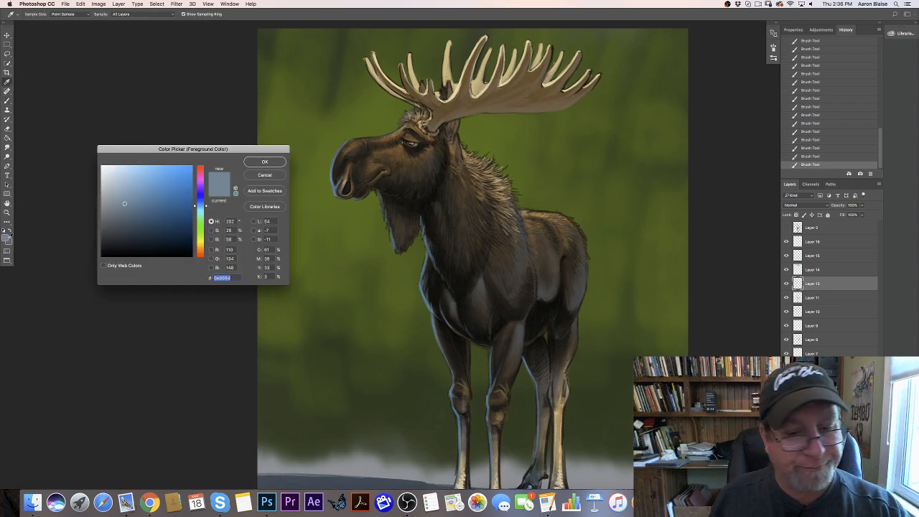
click(428, 297)
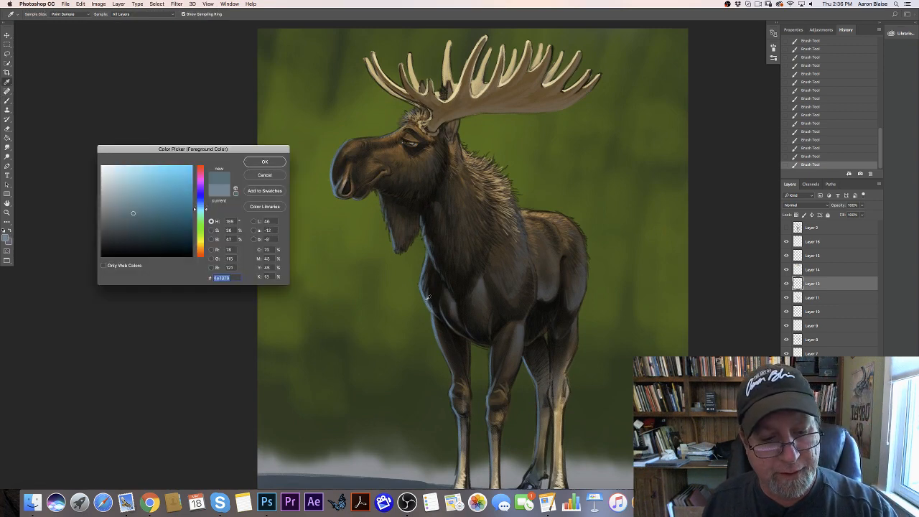
click(133, 192)
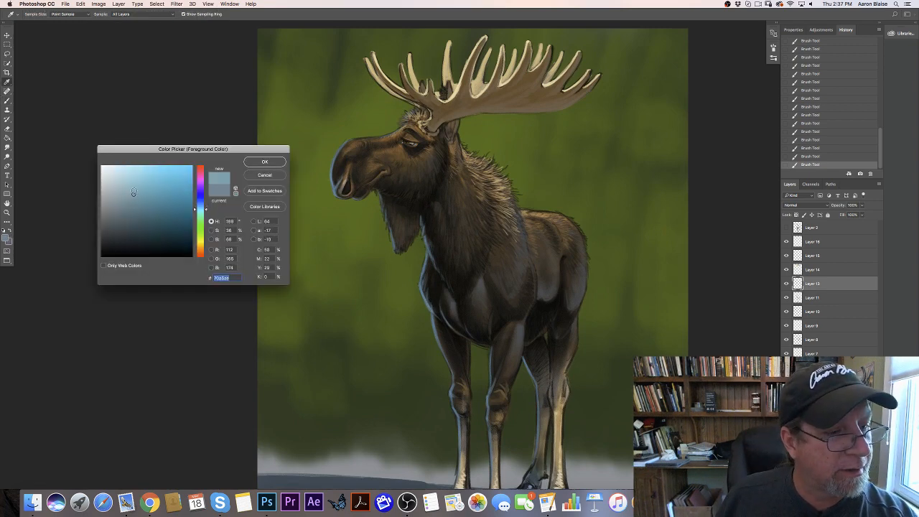
click(264, 163)
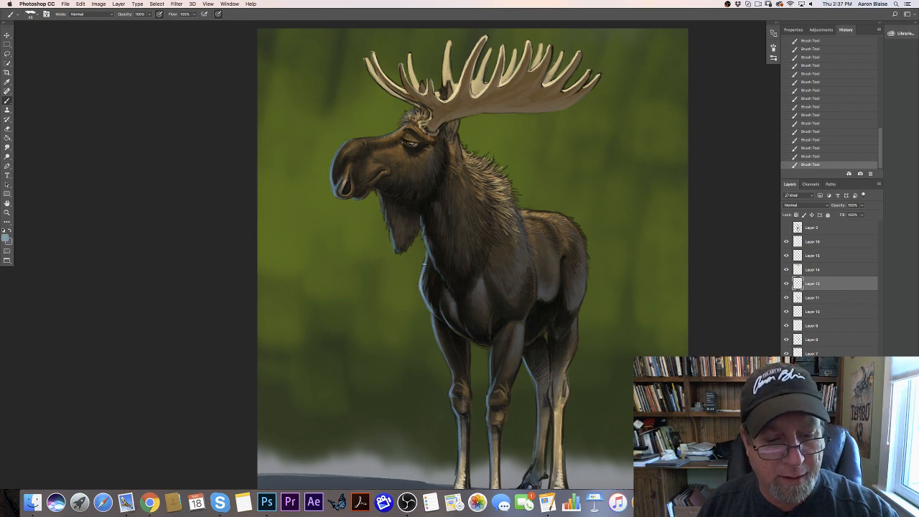
Step: Choose a lighter blue and strengthen the rim light along the chest, front legs, far hind leg and far front hoof
click(8, 241)
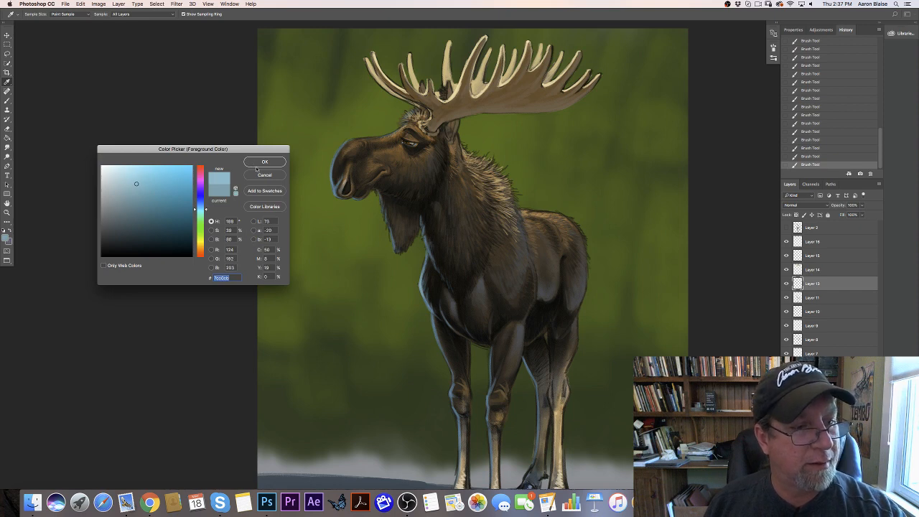
click(261, 162)
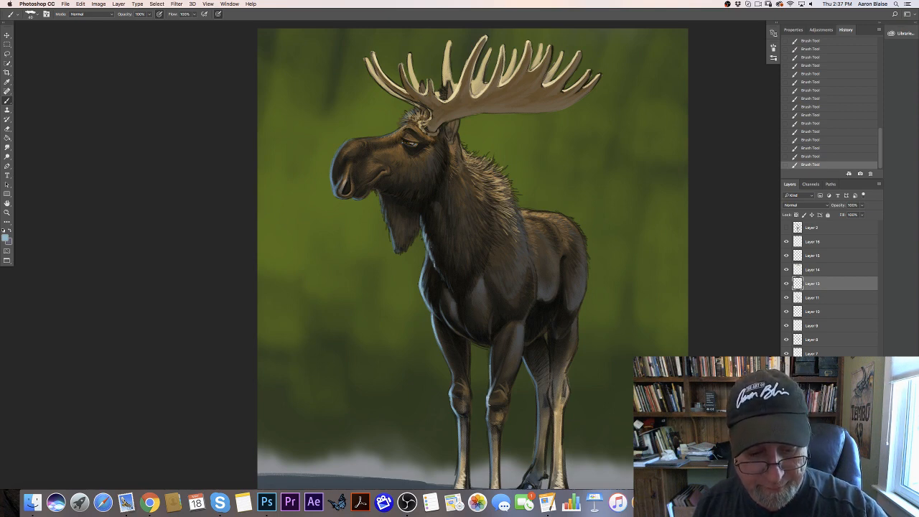
drag(169, 265, 145, 219)
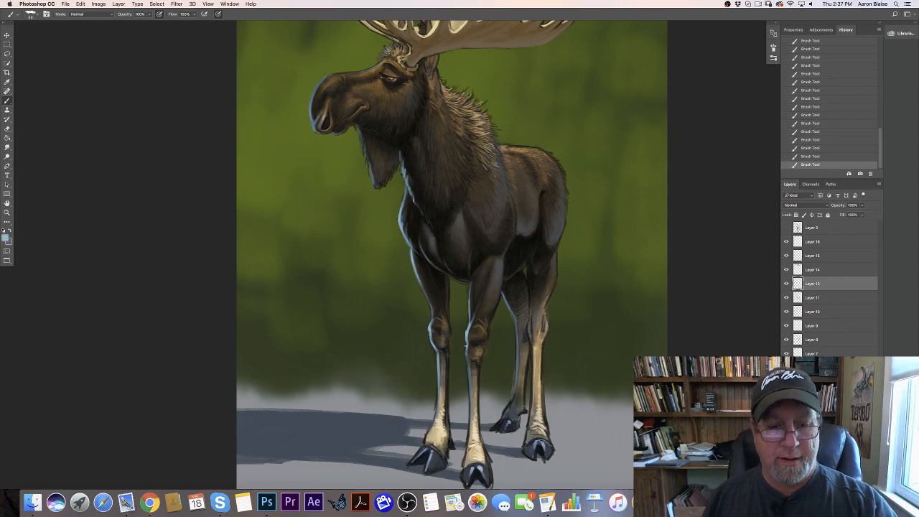
drag(466, 345, 469, 381)
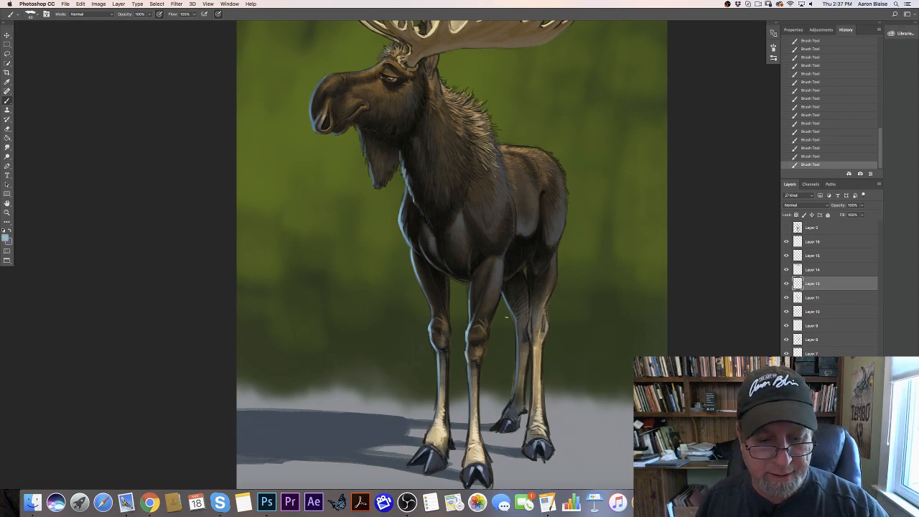
drag(514, 318, 517, 363)
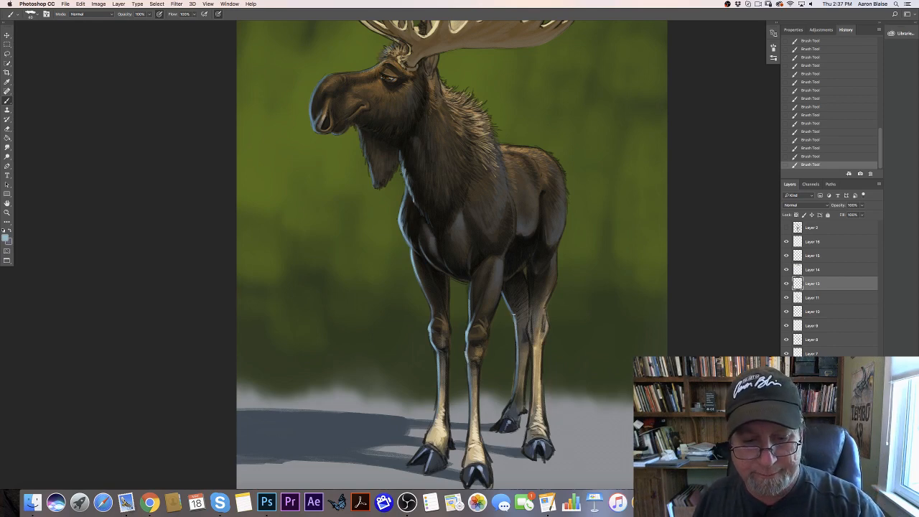
drag(439, 383, 412, 458)
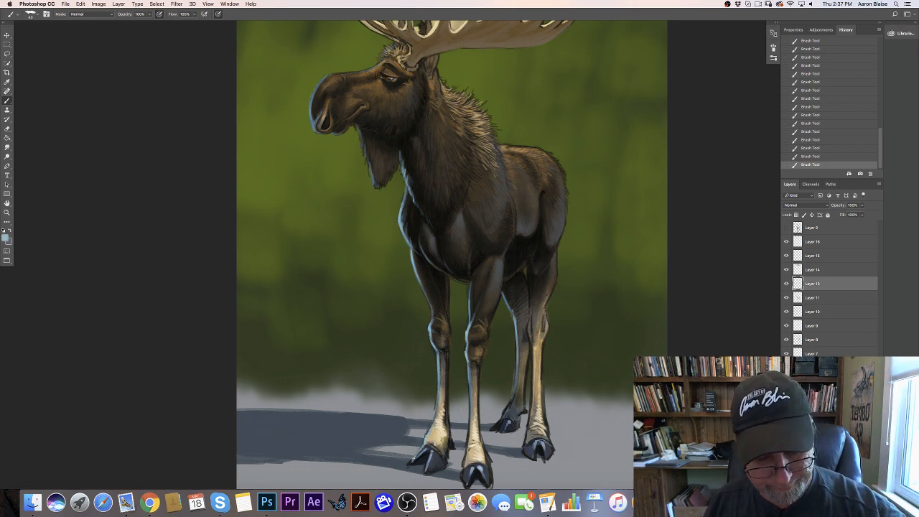
Step: Paint blue rim light along the near front leg's edge, the muzzle and the tuft of fur on the forehead
drag(468, 404, 463, 475)
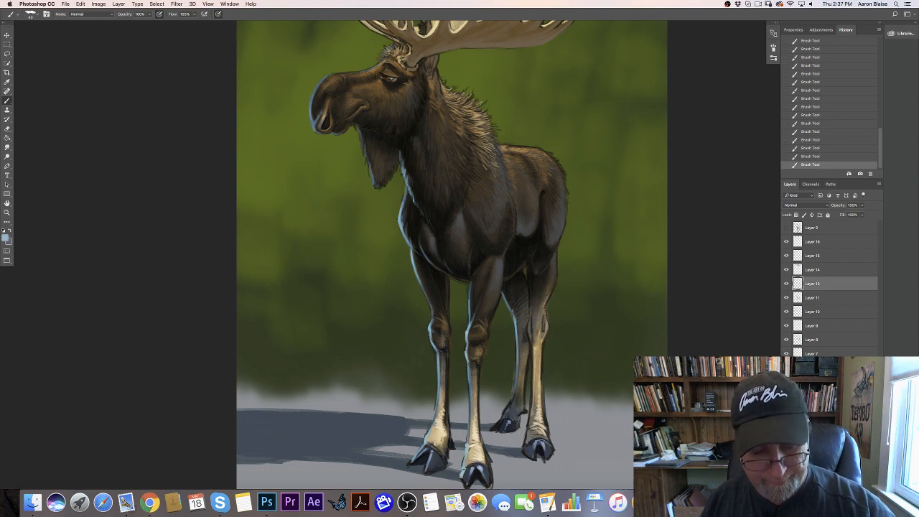
drag(123, 246, 186, 398)
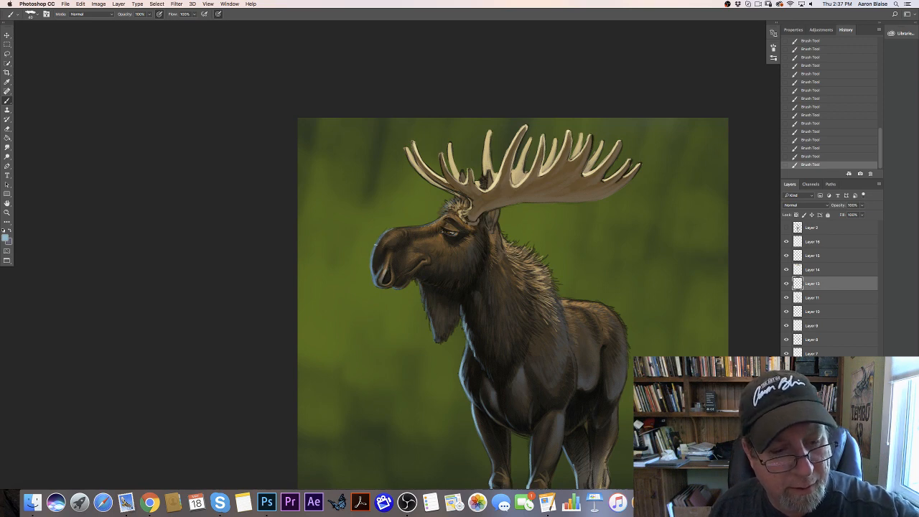
drag(376, 241, 375, 280)
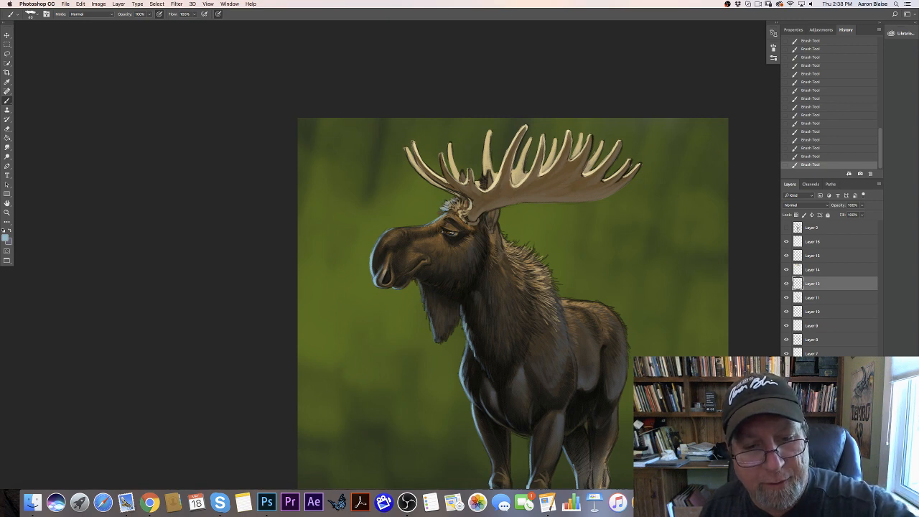
Step: Add a new layer above Layer 16 and paint blue rim light along the far antler's lower edge and base
click(812, 242)
click(859, 484)
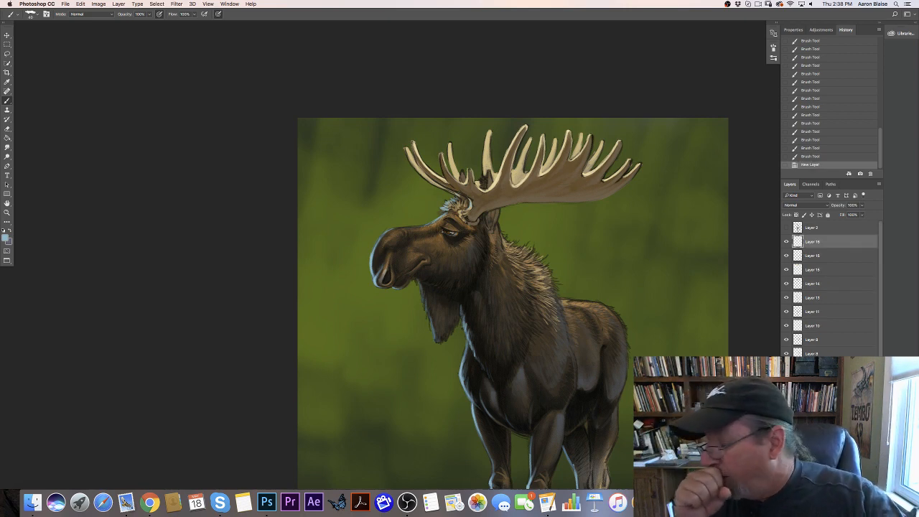
drag(406, 150, 419, 173)
drag(417, 172, 439, 187)
mouse_move(437, 186)
mouse_down()
mouse_move(451, 192)
mouse_move(445, 203)
mouse_up()
mouse_move(450, 204)
mouse_down()
mouse_move(441, 214)
mouse_move(469, 204)
mouse_move(455, 199)
mouse_up()
drag(458, 204, 448, 201)
drag(461, 203, 455, 198)
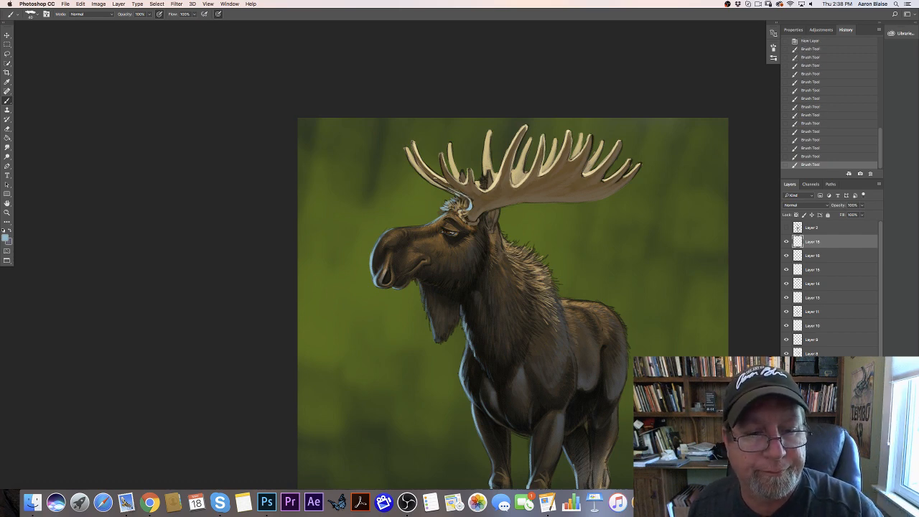
Step: Extend the blue rim light onto the front antler tines and along the front edge of the hanging dewlap
drag(414, 143, 448, 187)
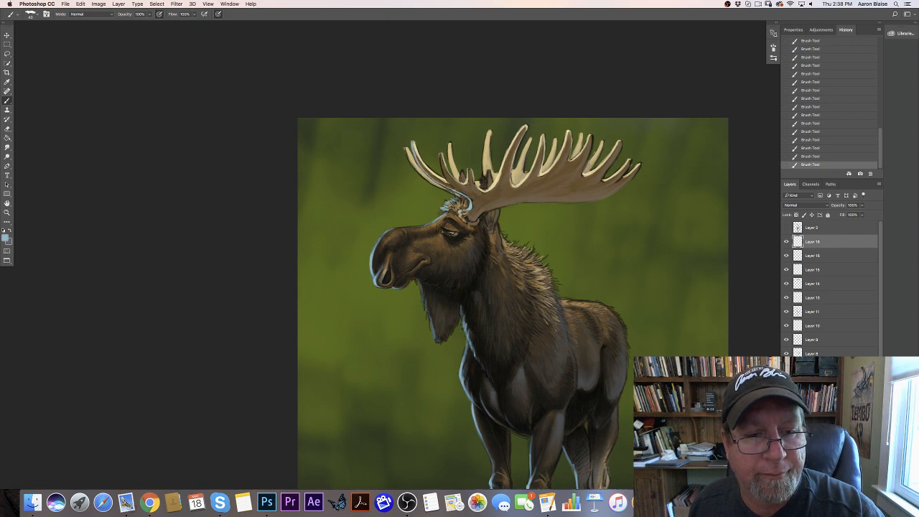
drag(439, 155, 449, 182)
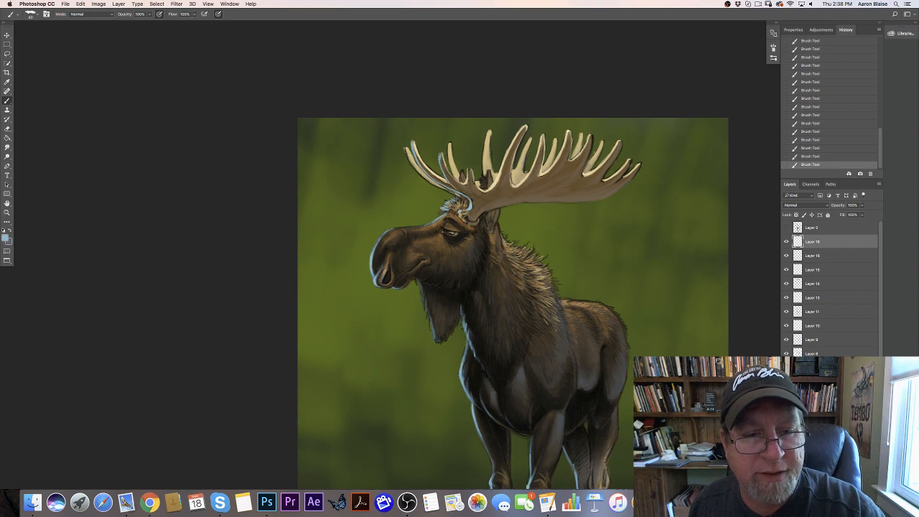
mouse_move(406, 153)
mouse_down()
mouse_move(424, 180)
mouse_move(461, 201)
mouse_up()
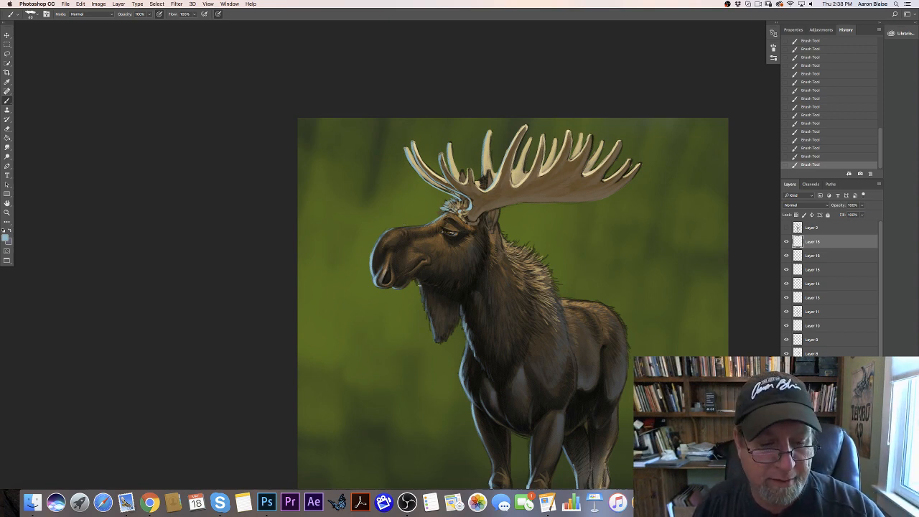
drag(421, 287, 435, 337)
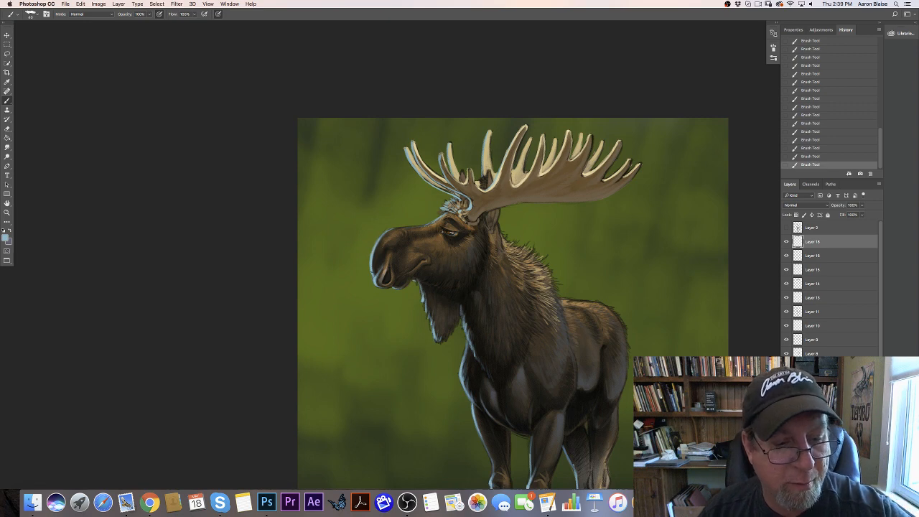
Step: Add a new layer behind the moose for background detail and choose a yellow-green foreground colour
key(super+minus)
key(super+minus)
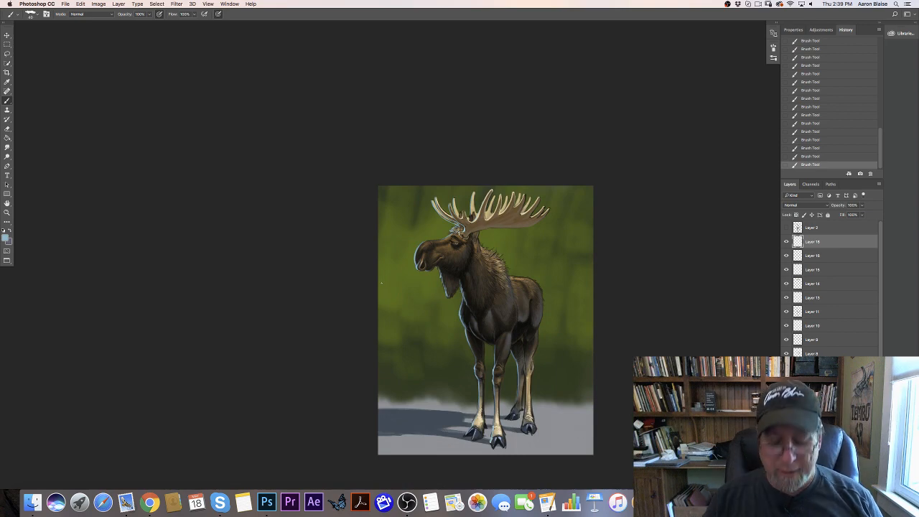
key(super+plus)
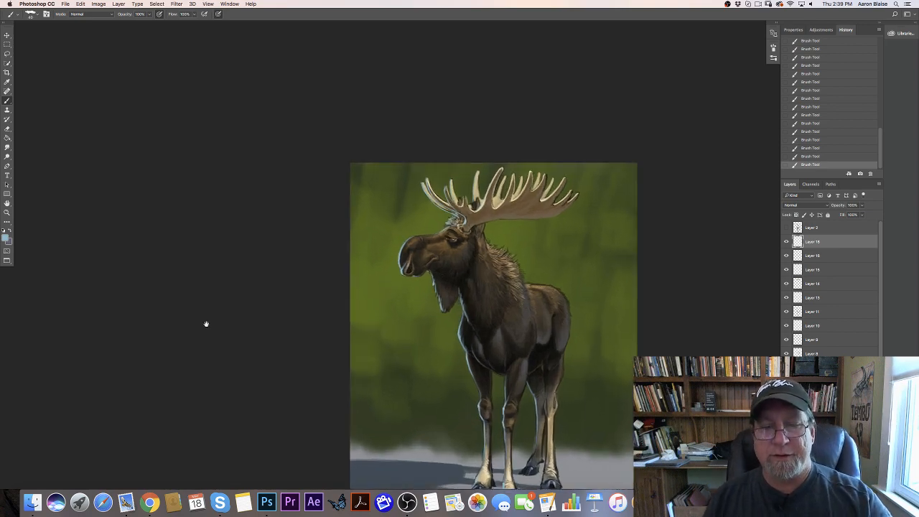
scroll(201, 269, down, 5)
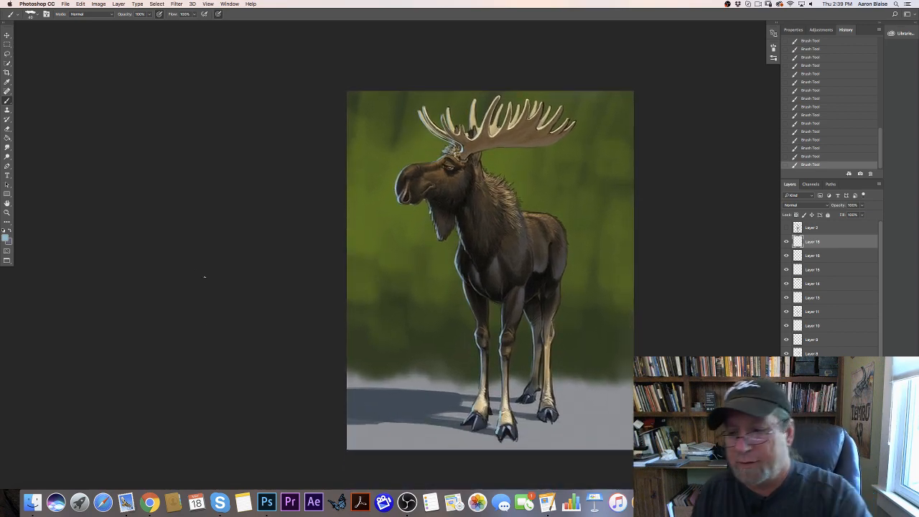
key(ctrl+alt+shift+e)
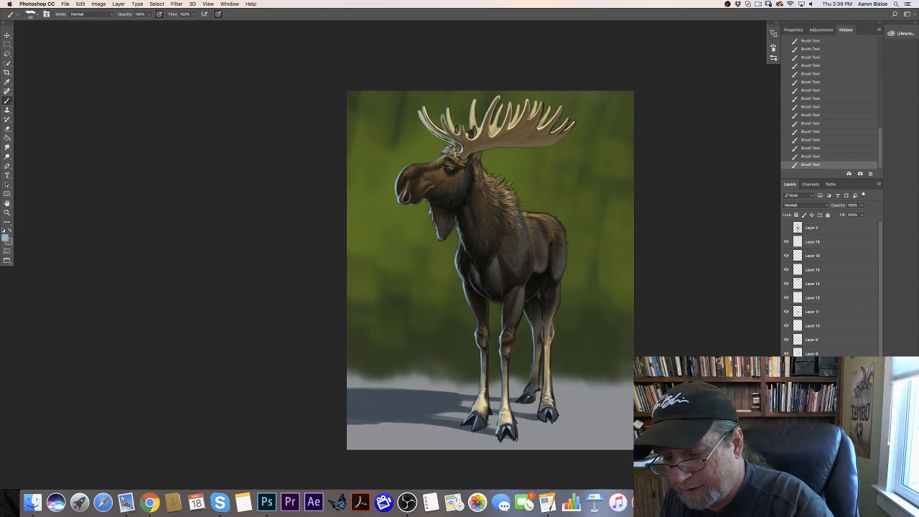
click(7, 238)
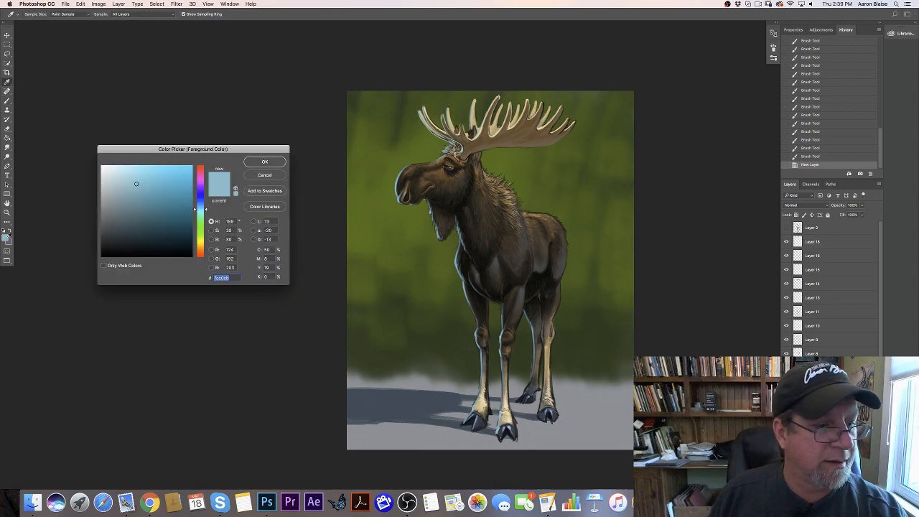
click(201, 231)
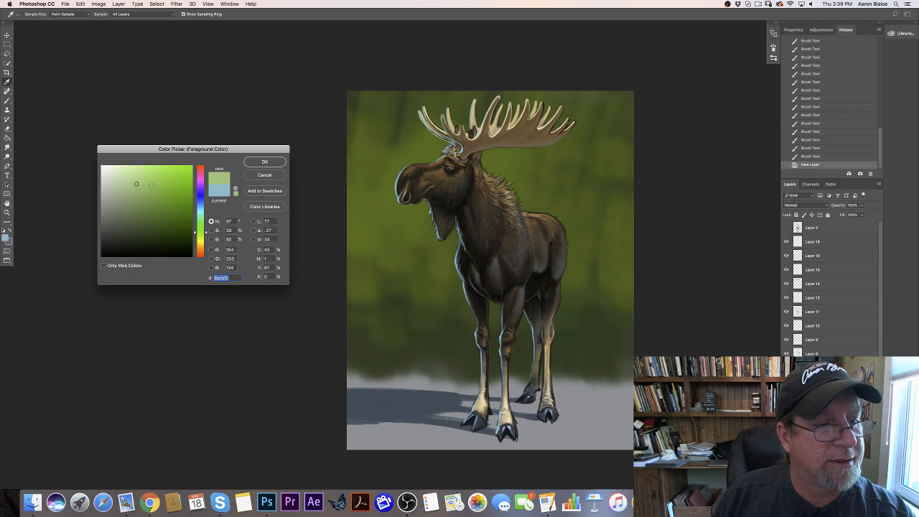
click(201, 235)
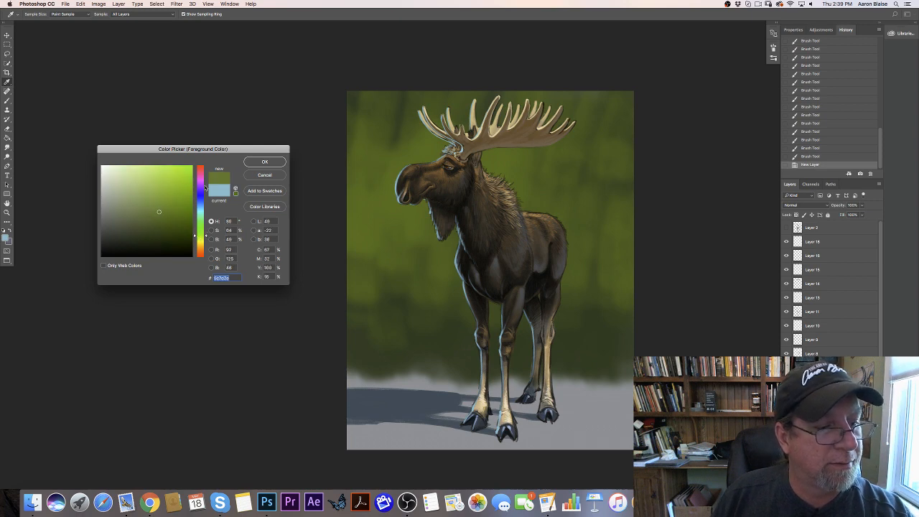
click(171, 203)
click(265, 162)
Step: Choose a splatter brush, enlarge it to 400 px and scatter green specks over the background beside the hind legs
click(33, 16)
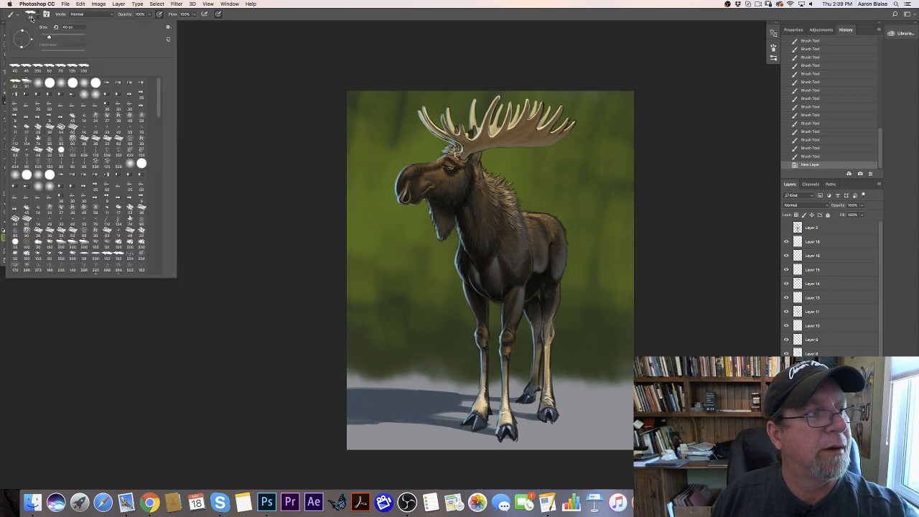
mouse_move(159, 113)
mouse_down()
mouse_move(166, 251)
mouse_move(169, 221)
mouse_up()
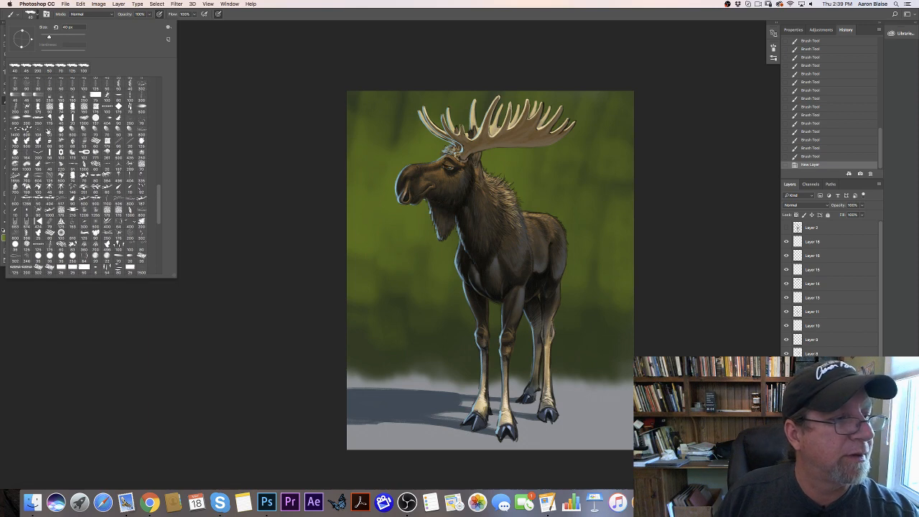
click(51, 133)
click(456, 357)
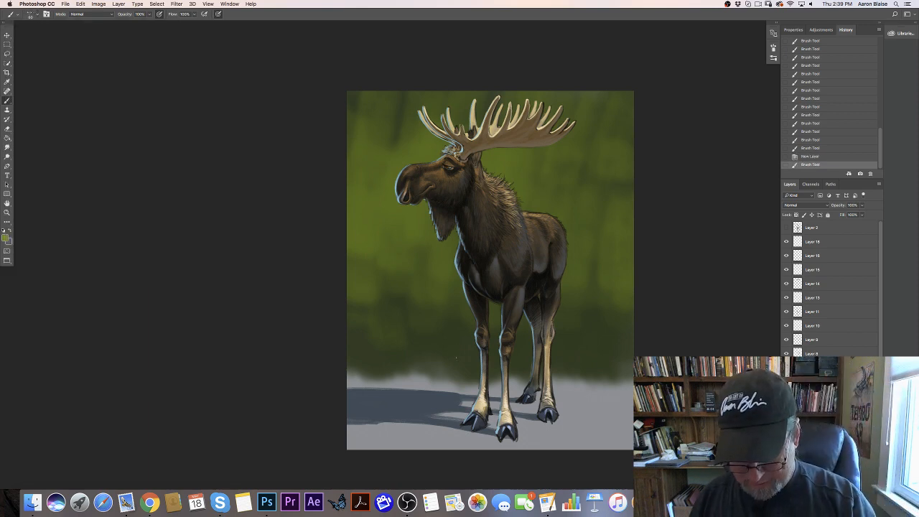
click(574, 319)
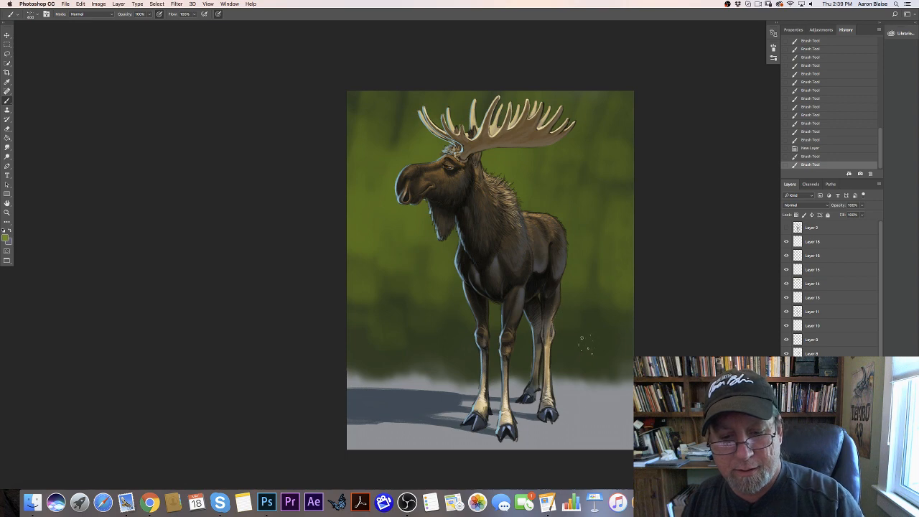
click(561, 326)
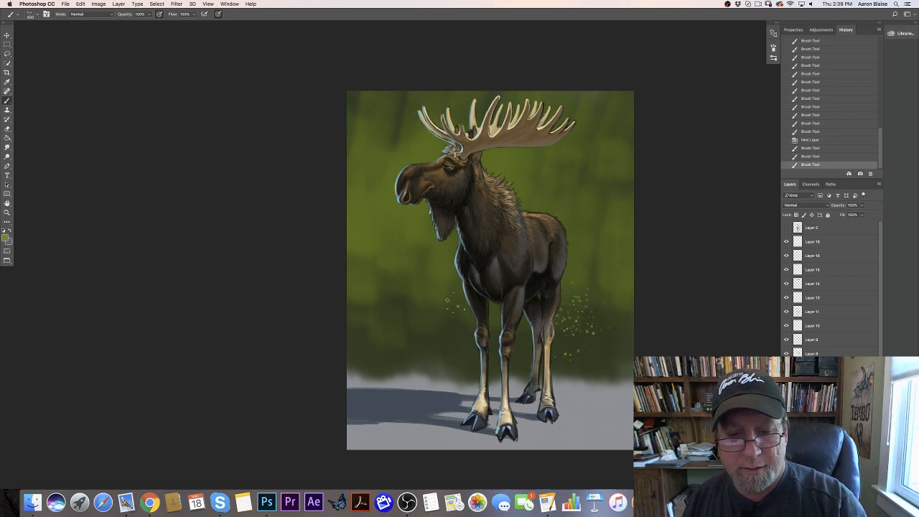
Step: Scatter green specks between the legs and across the background in front of the moose
click(517, 330)
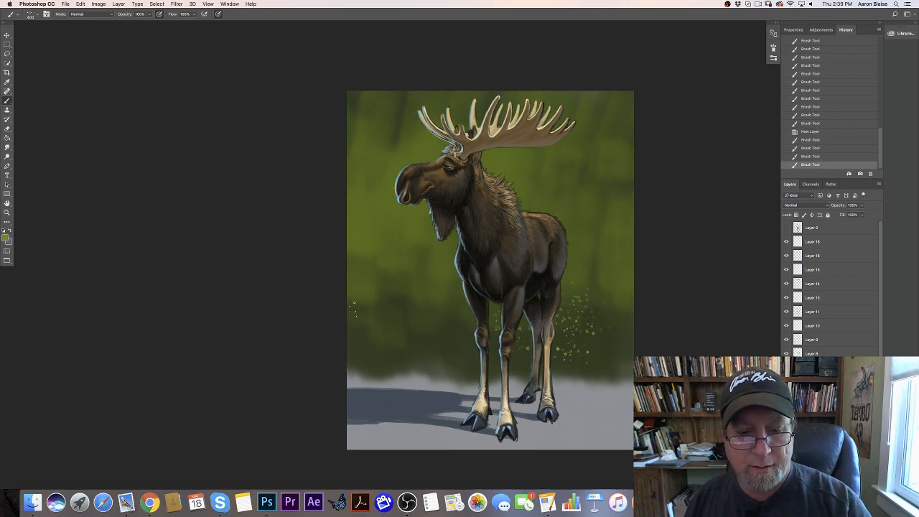
click(459, 319)
click(452, 316)
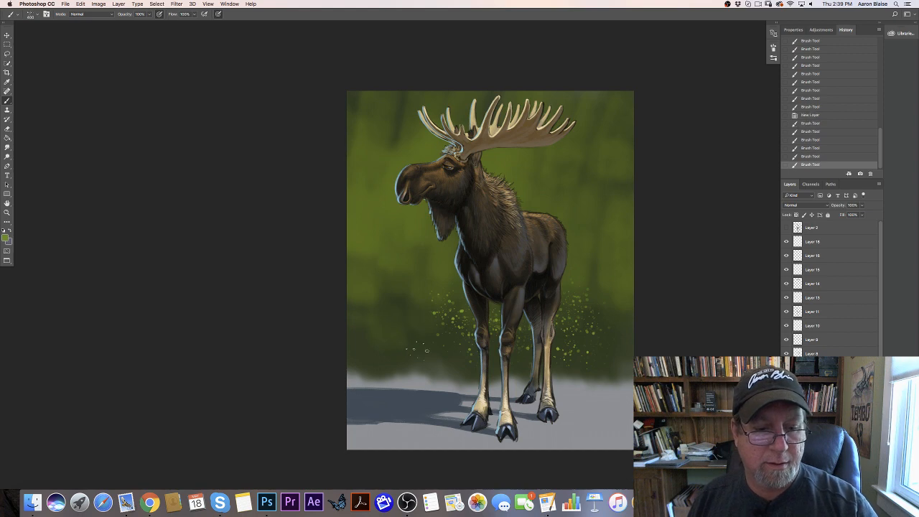
click(397, 340)
click(395, 297)
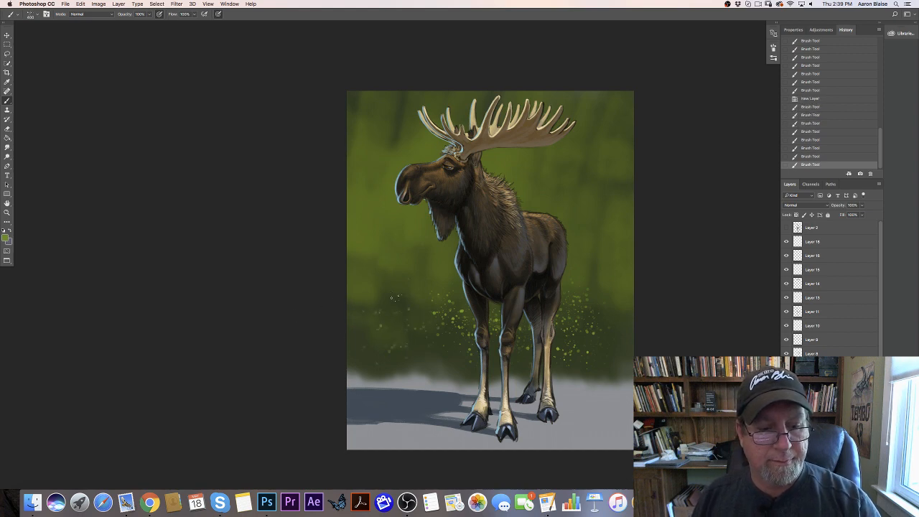
click(241, 315)
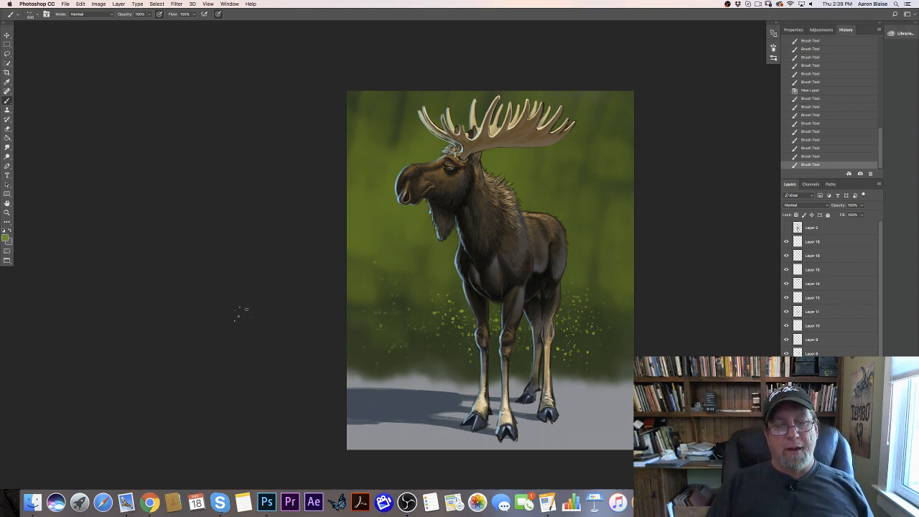
click(357, 288)
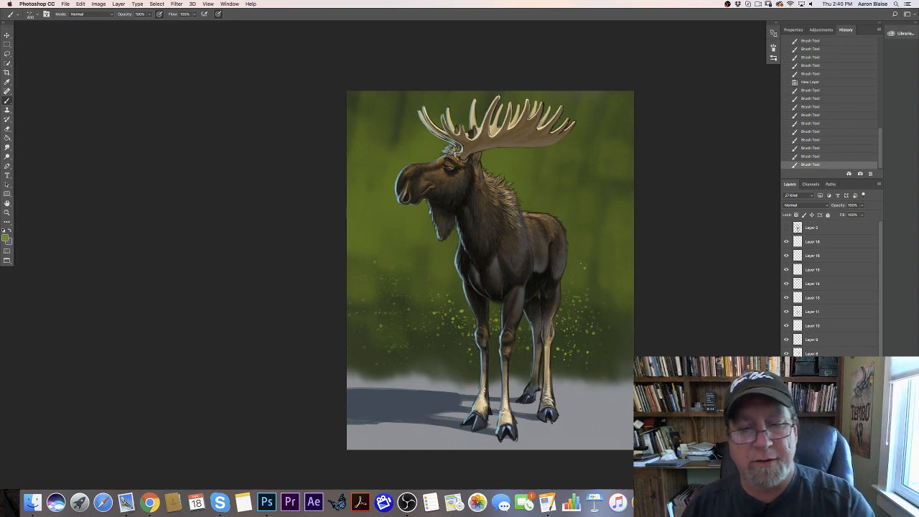
Step: Spread more green specks over the background behind the moose's rump and along the boundary with the ground
click(625, 256)
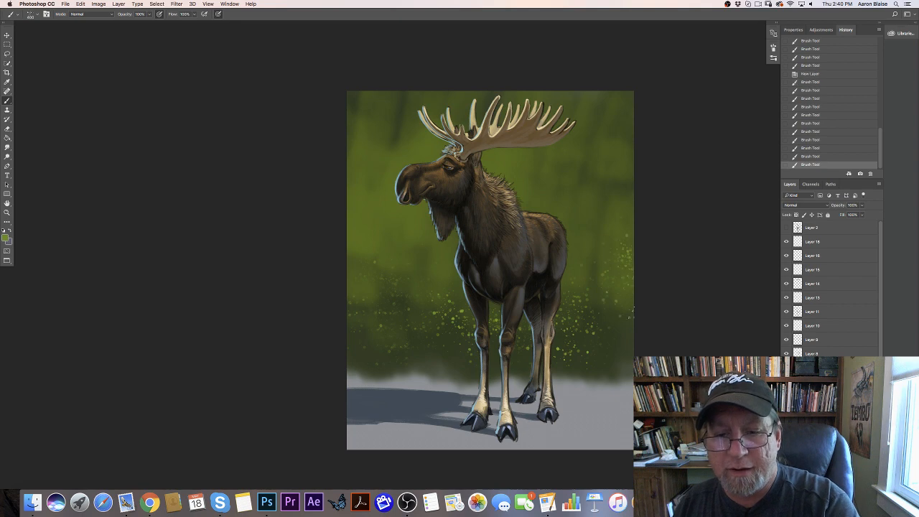
click(621, 275)
click(612, 294)
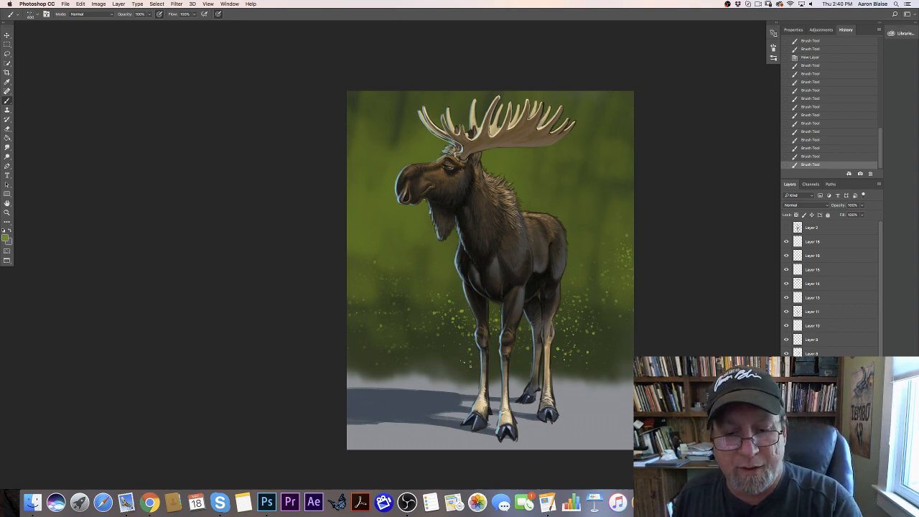
click(623, 376)
click(437, 366)
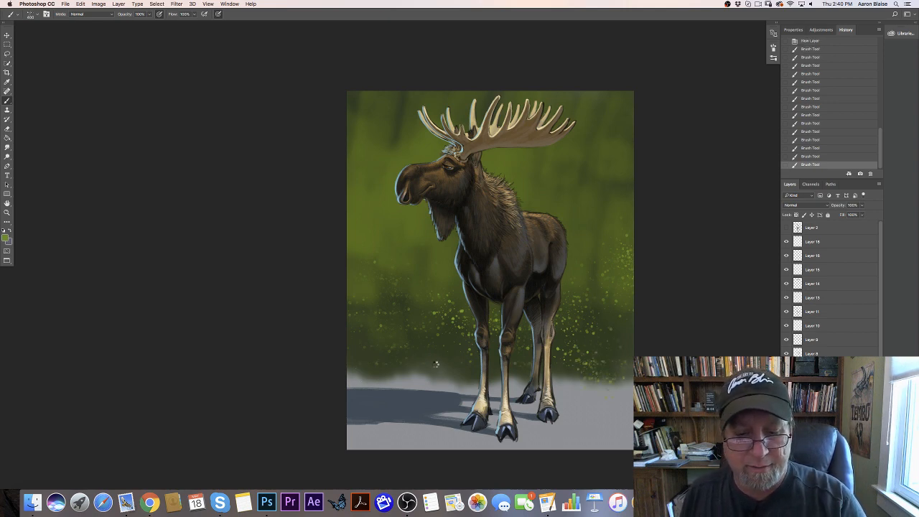
click(552, 372)
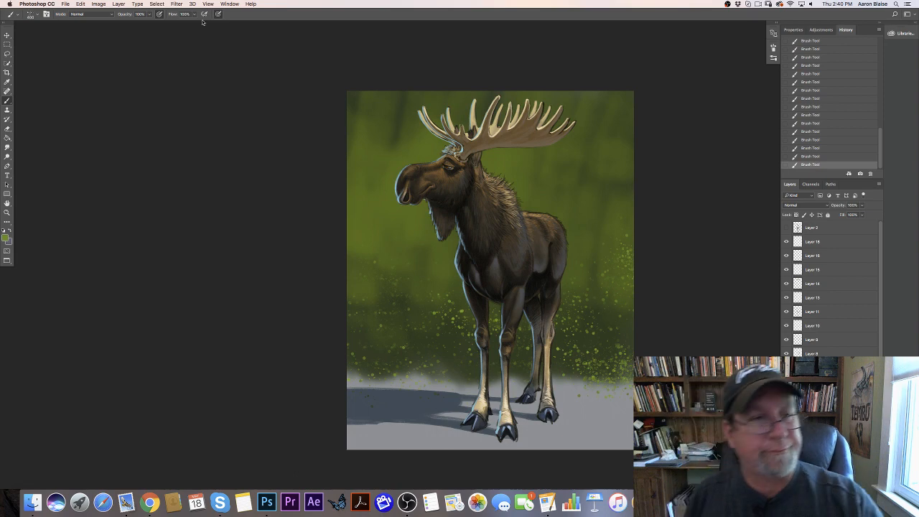
Step: Soften the green specks with a Gaussian Blur of about 6 pixels radius
click(177, 4)
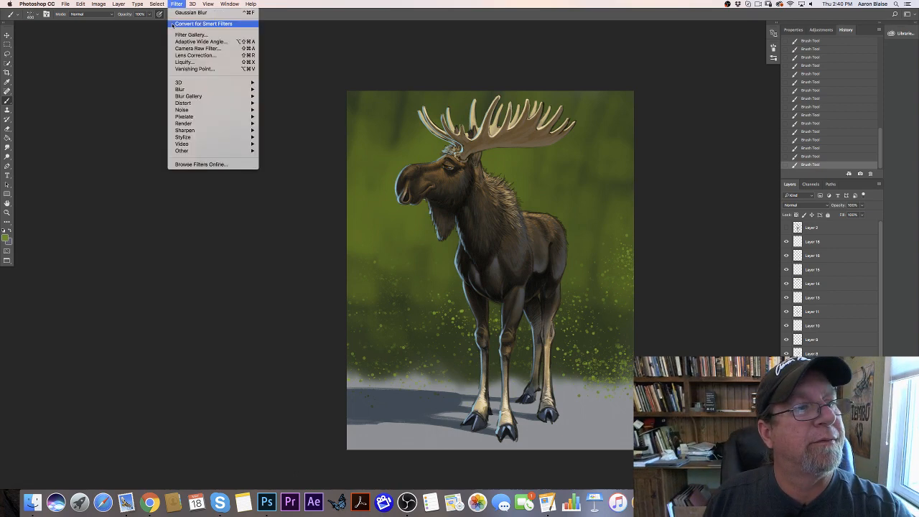
mouse_move(181, 89)
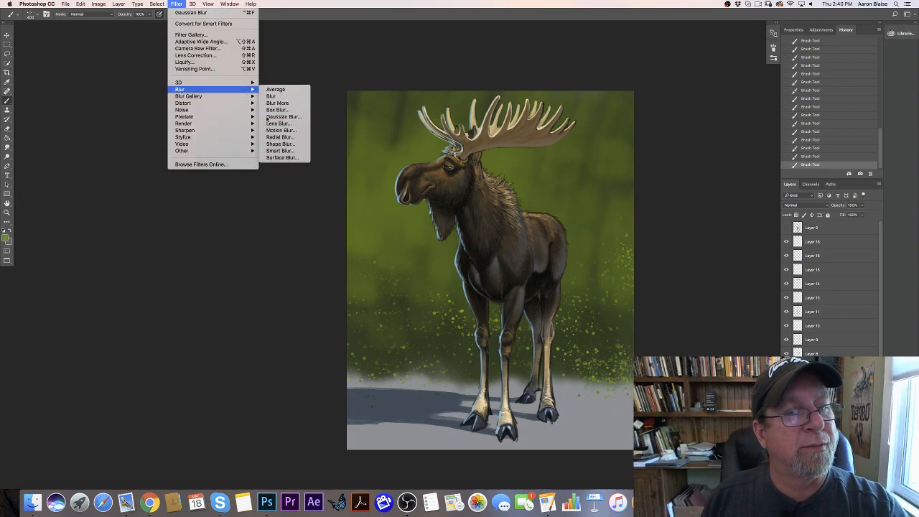
click(266, 119)
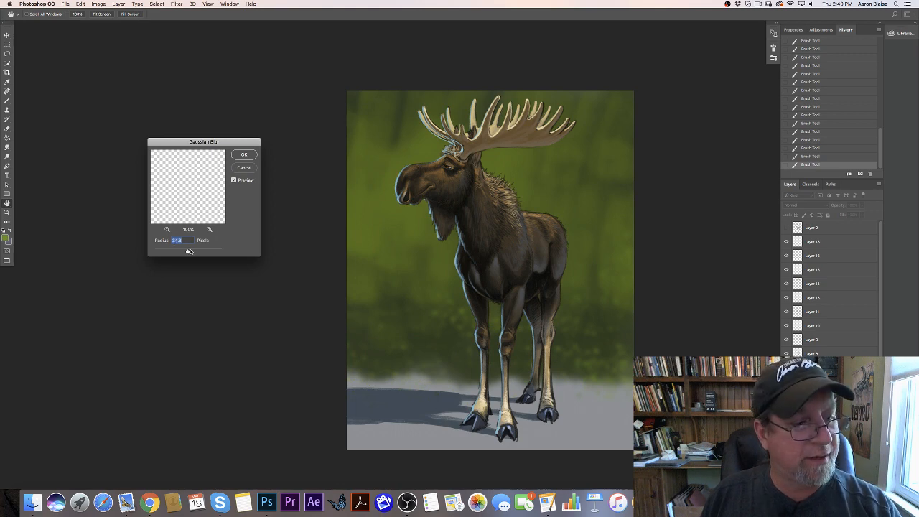
drag(189, 251, 175, 251)
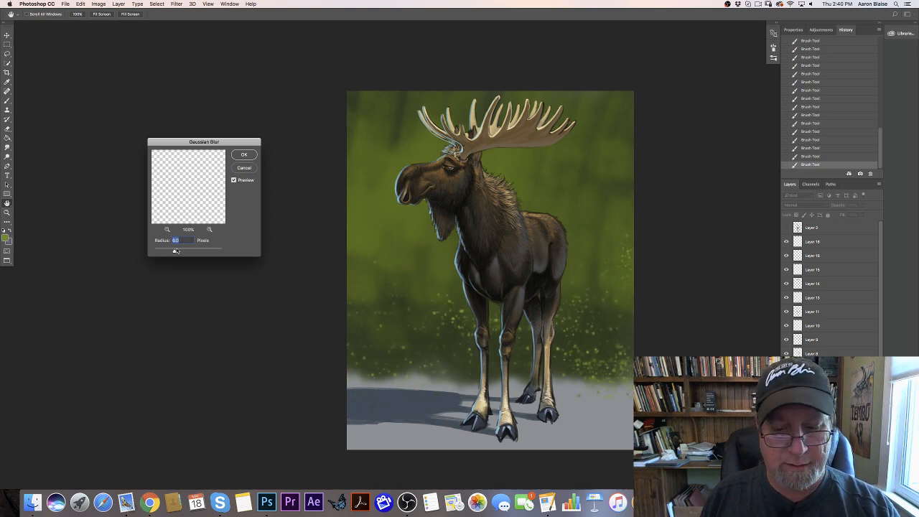
click(243, 155)
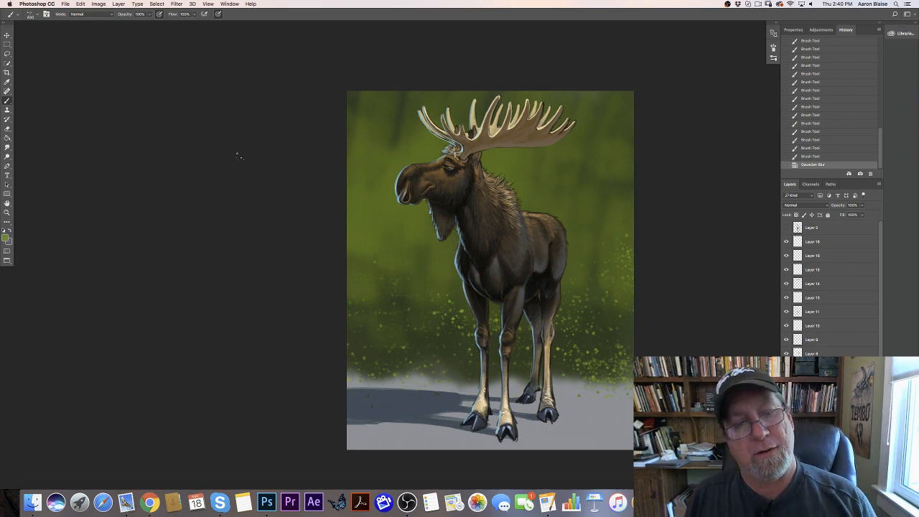
Step: Choose a leaf-shaped brush, enlarge it and dab green leaves over the lower background in front of the front legs
click(30, 14)
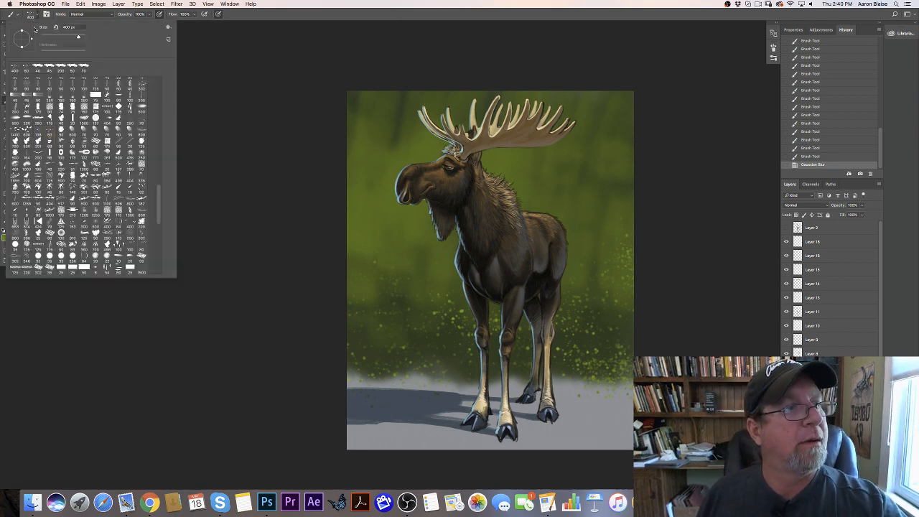
mouse_move(159, 210)
mouse_down()
mouse_move(159, 113)
mouse_move(160, 246)
mouse_up()
mouse_move(158, 252)
mouse_down()
mouse_move(158, 273)
mouse_move(158, 146)
mouse_up()
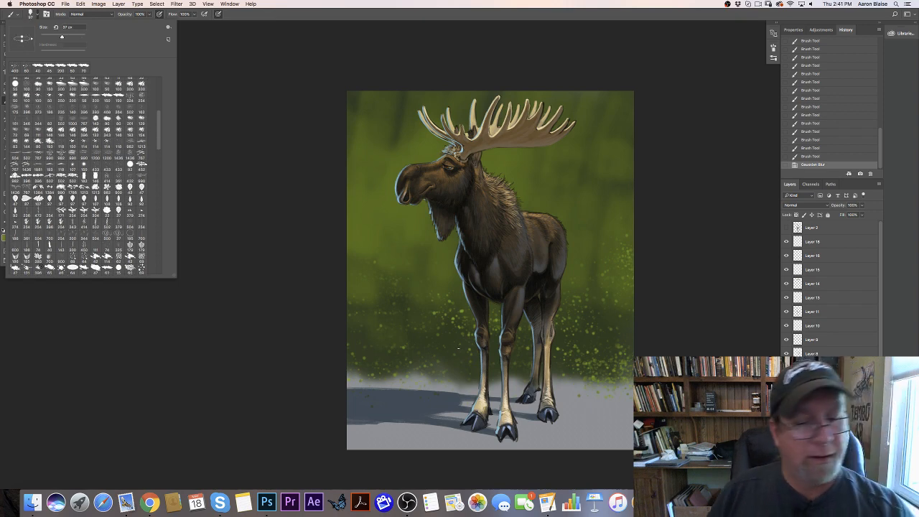
click(456, 364)
click(456, 364)
click(447, 372)
key(])
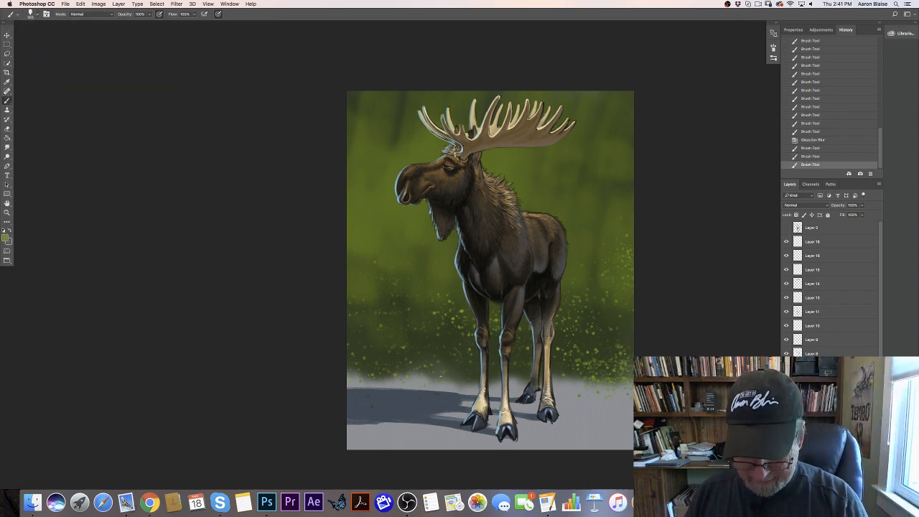
click(460, 367)
click(460, 371)
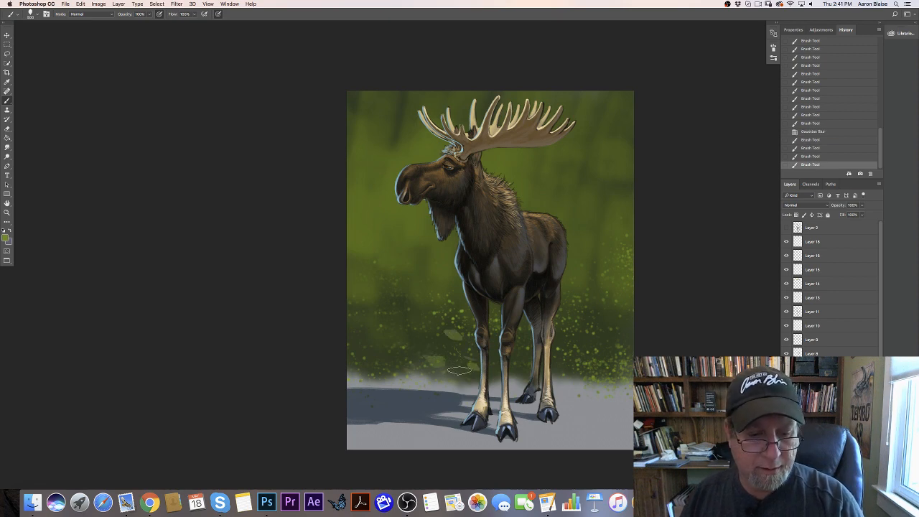
Step: Scatter more green leaf shapes along the ground boundary on both sides of the legs and over the background in front of the moose
click(429, 376)
click(391, 375)
click(364, 376)
click(584, 375)
click(583, 365)
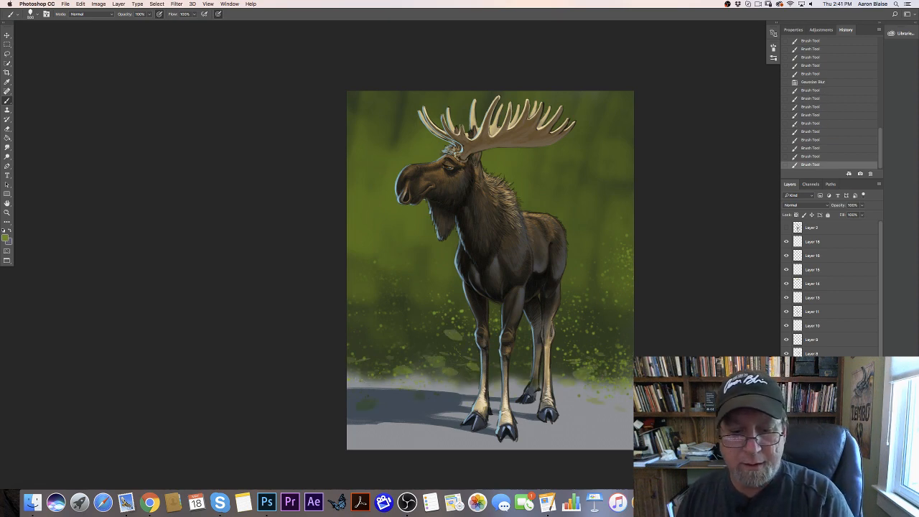
click(568, 368)
click(516, 381)
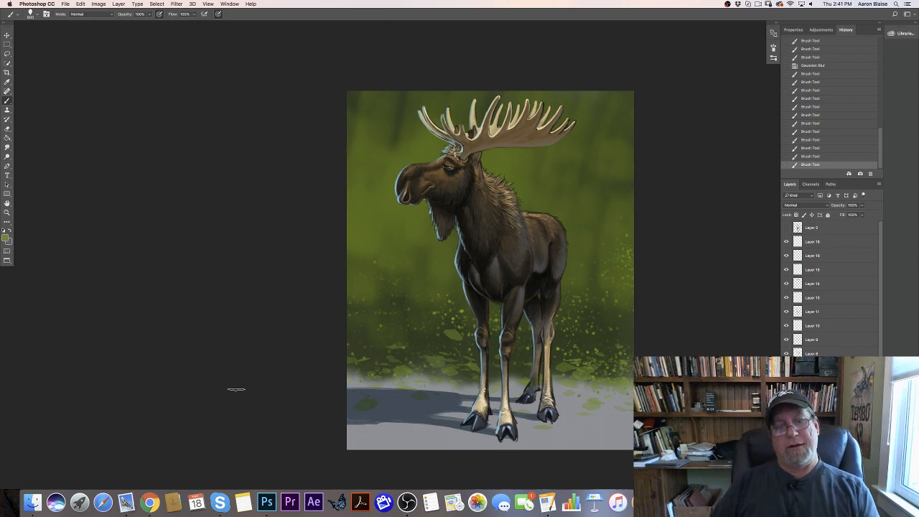
click(398, 330)
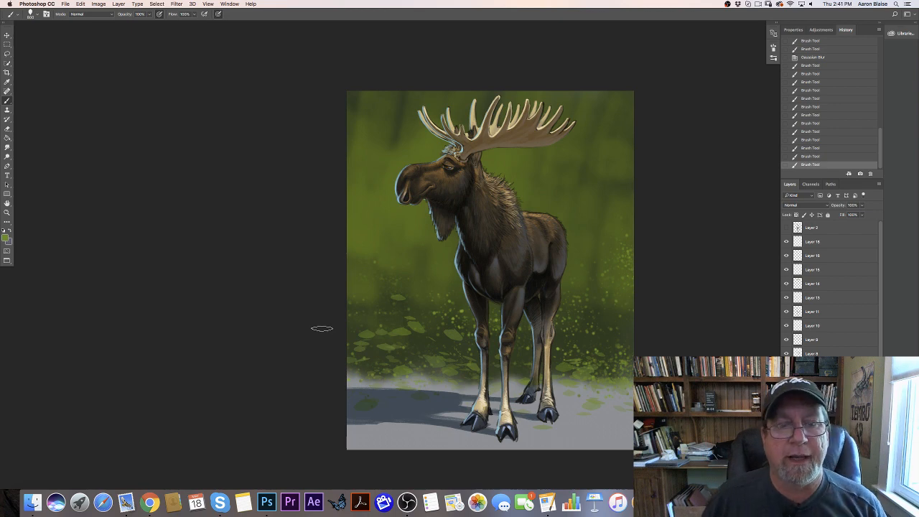
Step: Set the foreground colour to a brighter yellow-green with hue 71, saturation 87 and brightness 75
click(6, 238)
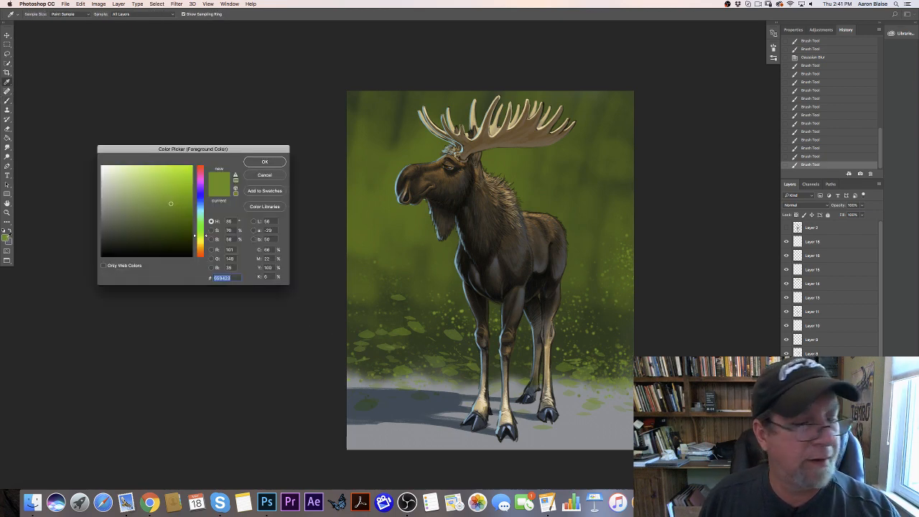
click(200, 239)
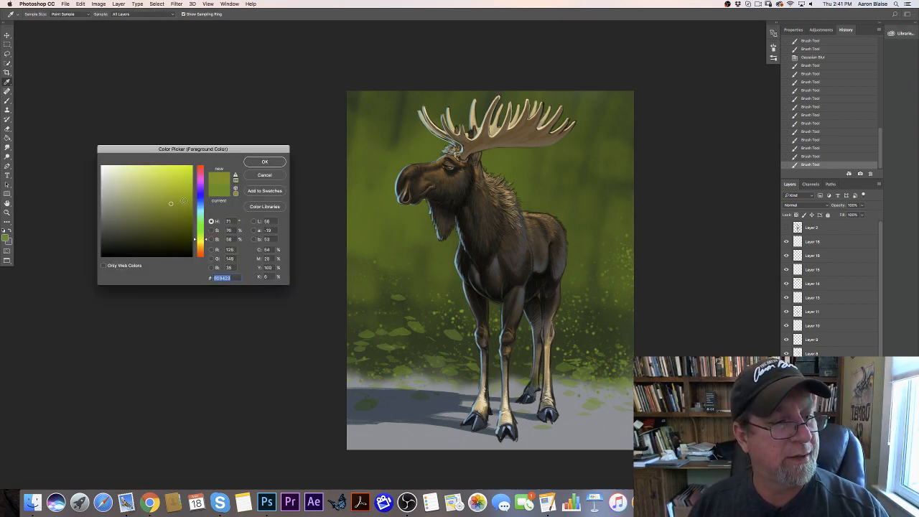
click(183, 195)
click(180, 191)
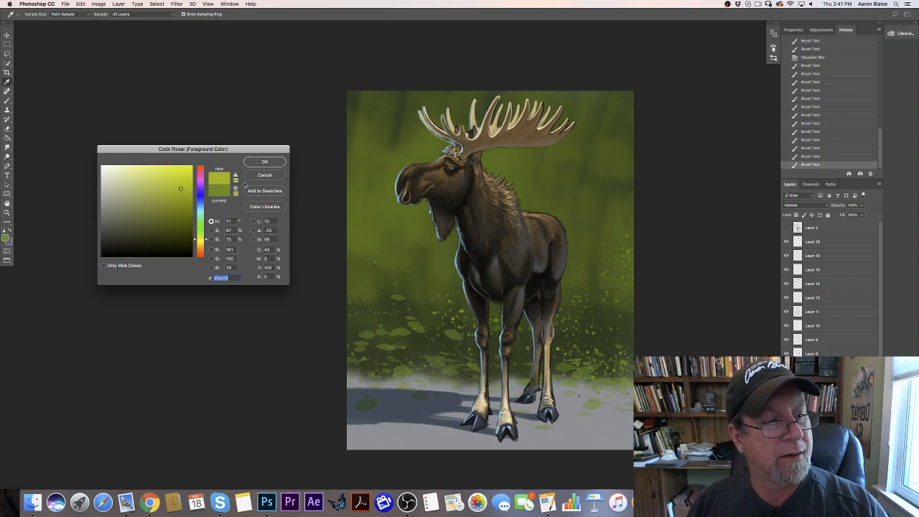
click(260, 162)
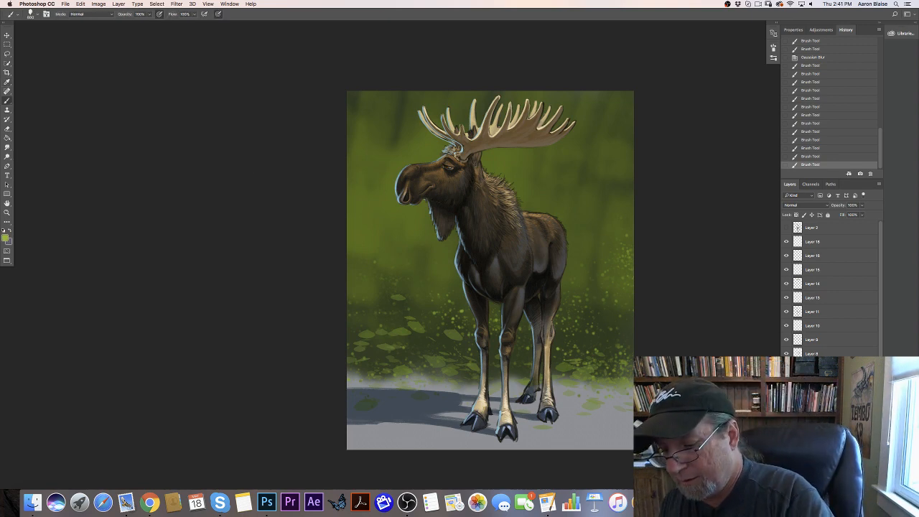
Step: Try bright yellow-green foliage strokes with a rough brush on a new layer behind the moose's neck, and delete that layer
click(860, 484)
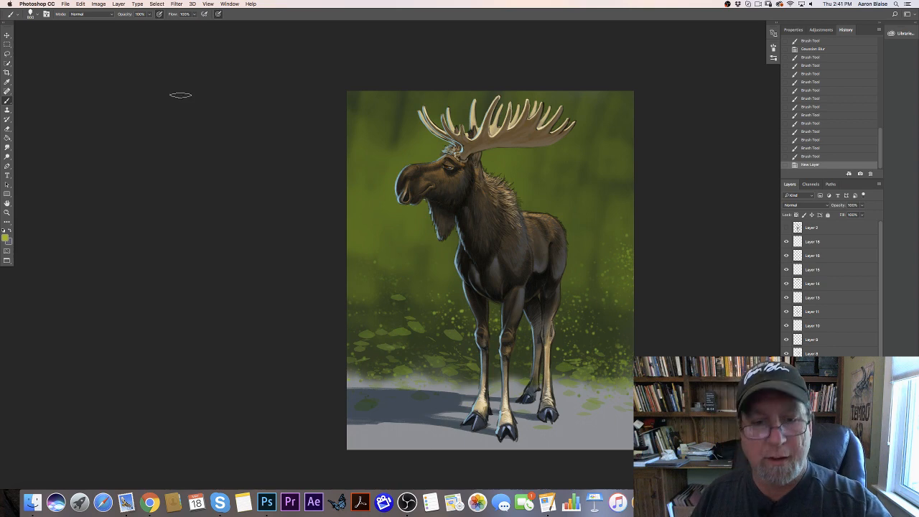
click(32, 14)
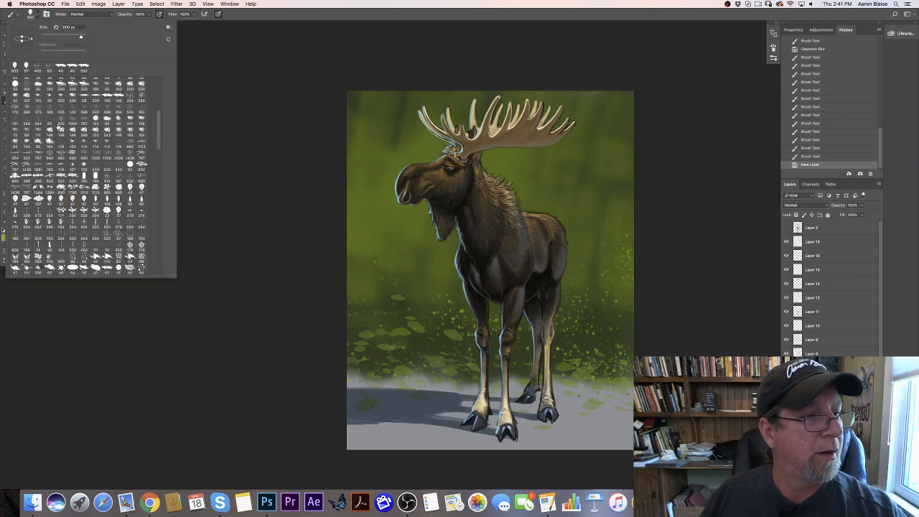
drag(158, 117, 112, 72)
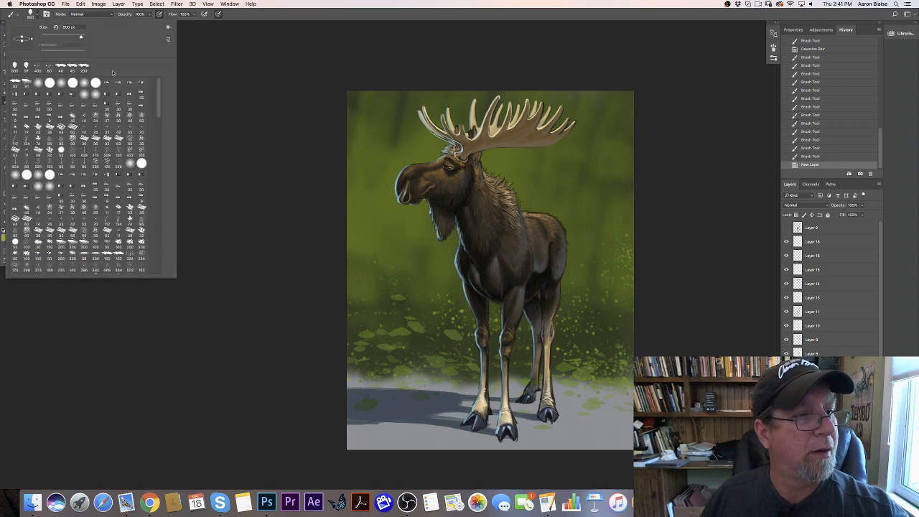
click(15, 83)
click(287, 194)
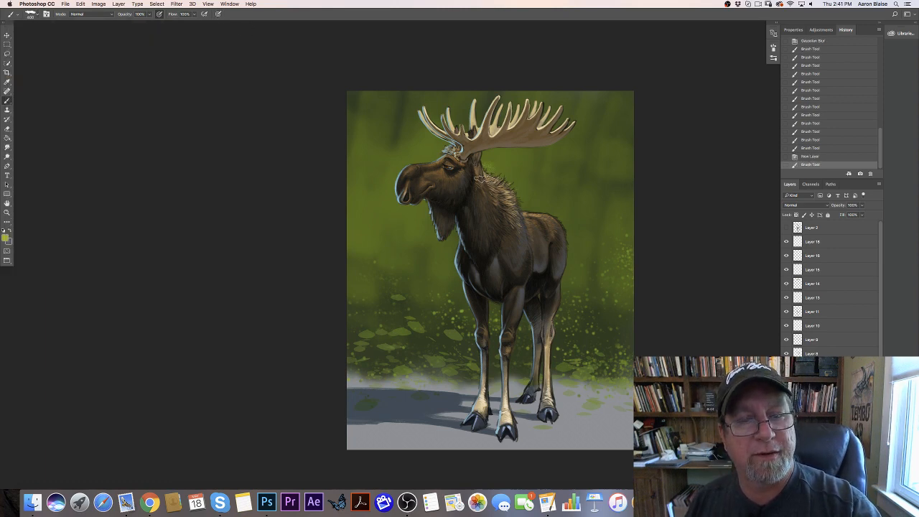
mouse_move(479, 179)
mouse_down()
mouse_move(514, 182)
mouse_move(519, 164)
mouse_move(526, 195)
mouse_move(535, 179)
mouse_move(543, 195)
mouse_move(554, 184)
mouse_move(566, 193)
mouse_move(582, 178)
mouse_move(582, 194)
mouse_move(592, 171)
mouse_move(587, 203)
mouse_move(625, 191)
mouse_up()
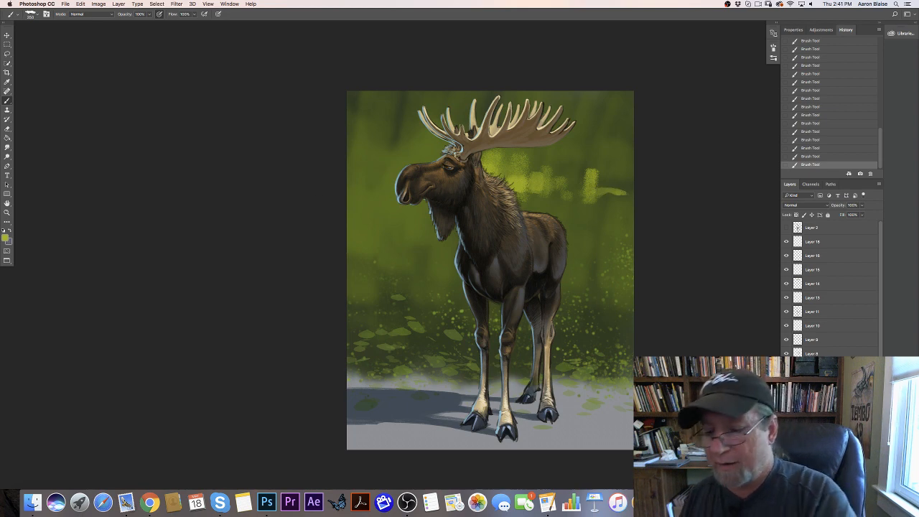
key(Delete)
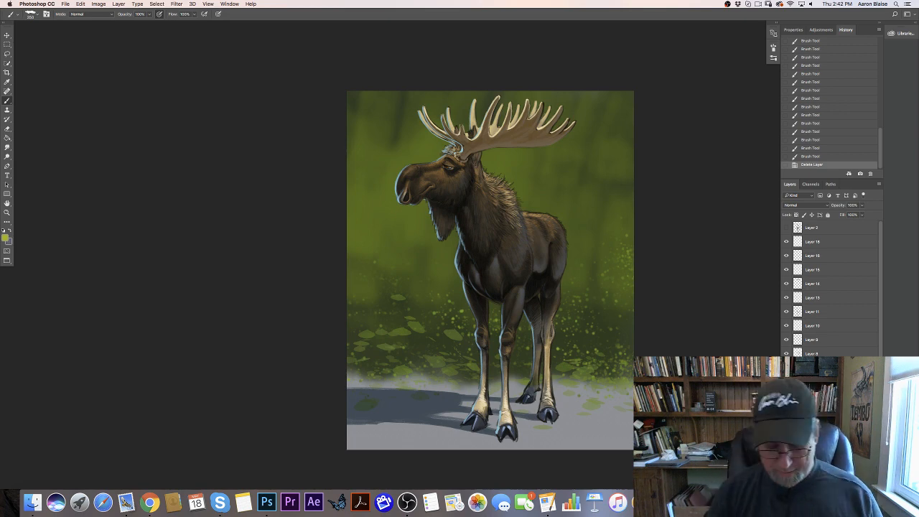
Step: Examine the moose's face, mane and antlers up close
key(super+plus)
key(super+plus)
key(super+plus)
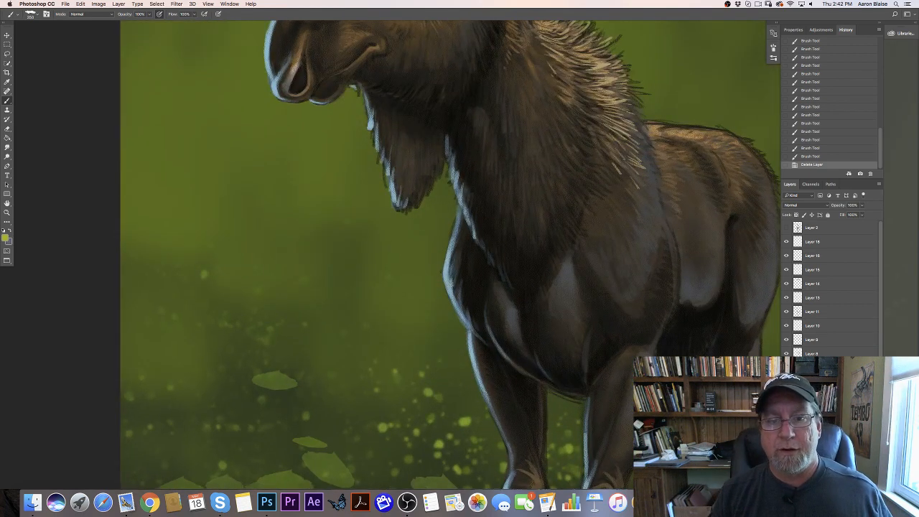
drag(242, 198, 197, 340)
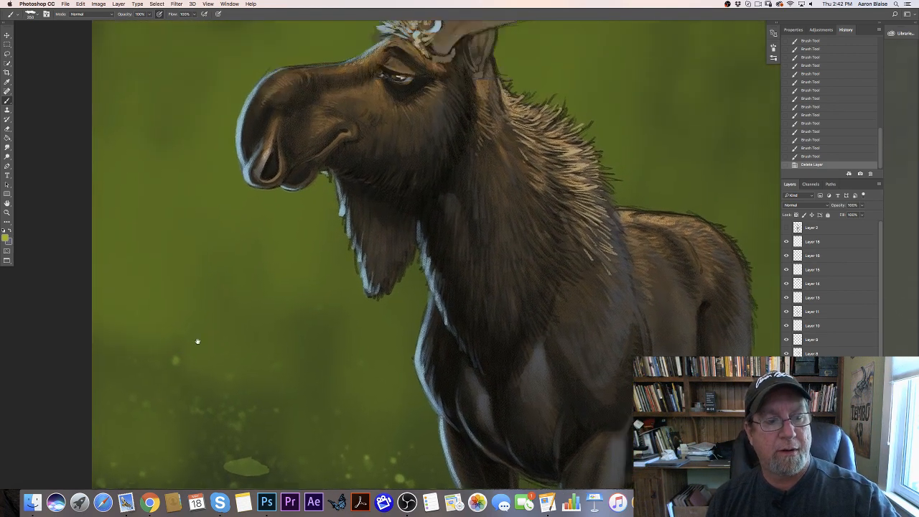
mouse_move(216, 269)
mouse_down()
mouse_move(178, 371)
mouse_move(149, 369)
mouse_move(137, 352)
mouse_up()
key(super+plus)
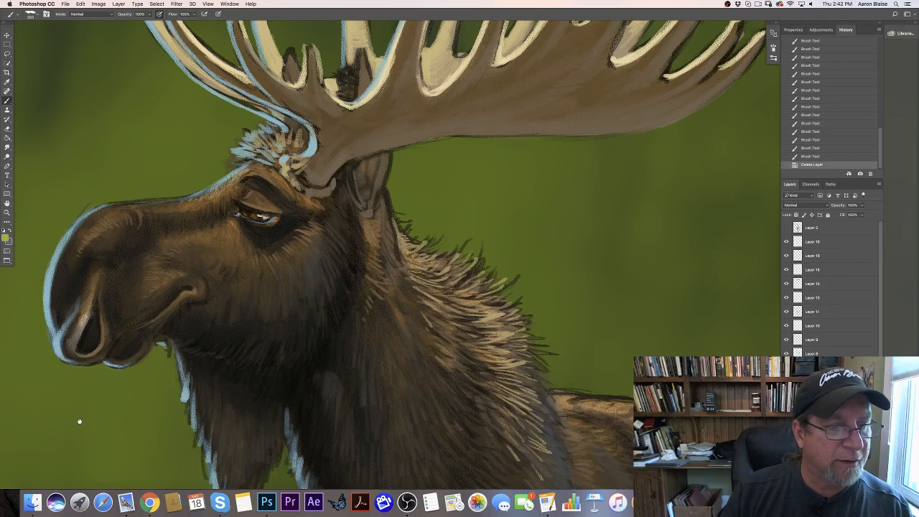
drag(80, 421, 165, 412)
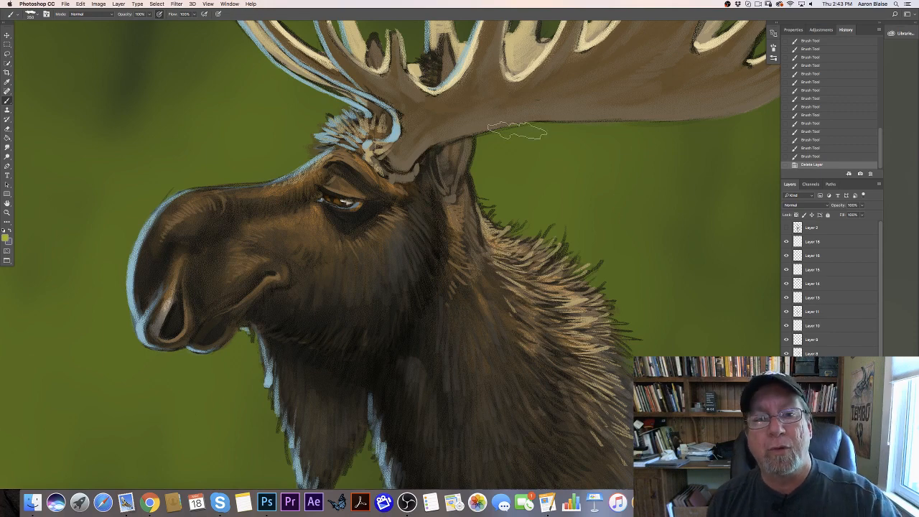
drag(185, 129, 115, 283)
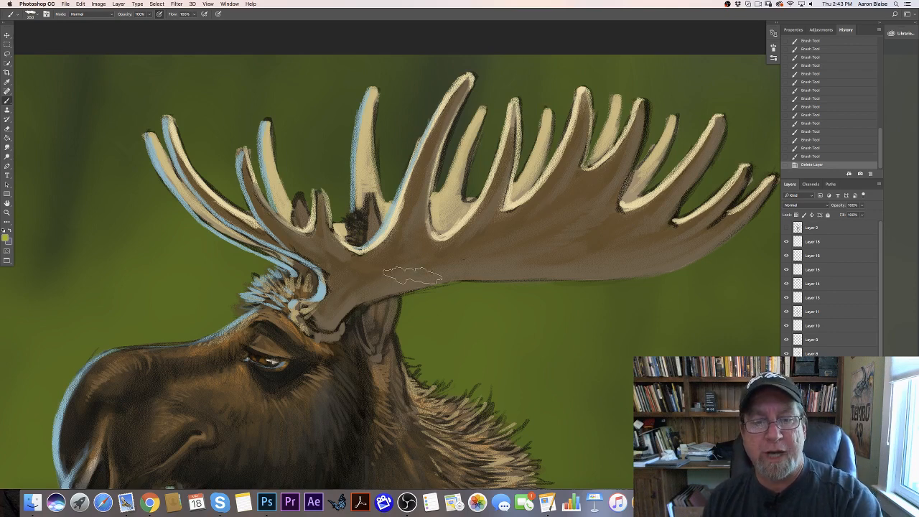
drag(303, 375, 302, 355)
Step: Examine the chest, legs and hooves up close, together with the foliage and shadow around them
scroll(292, 261, down, 15)
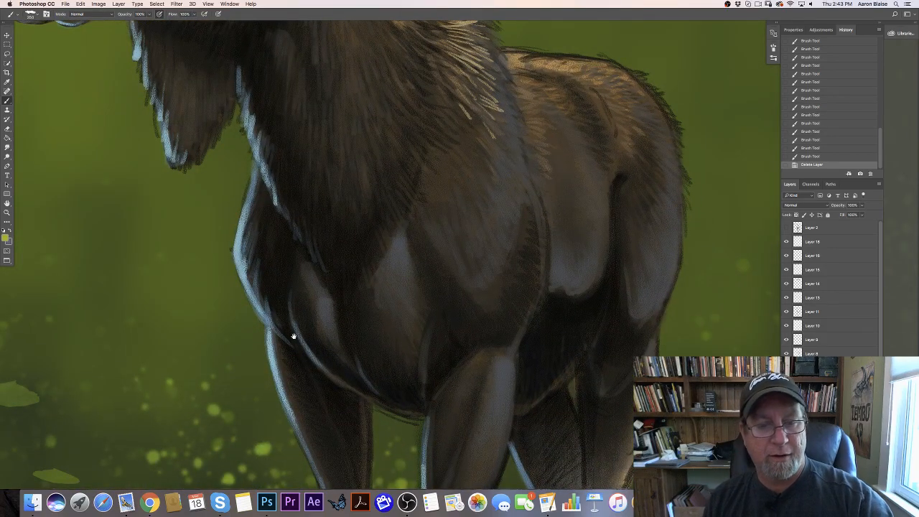
scroll(370, 317, down, 5)
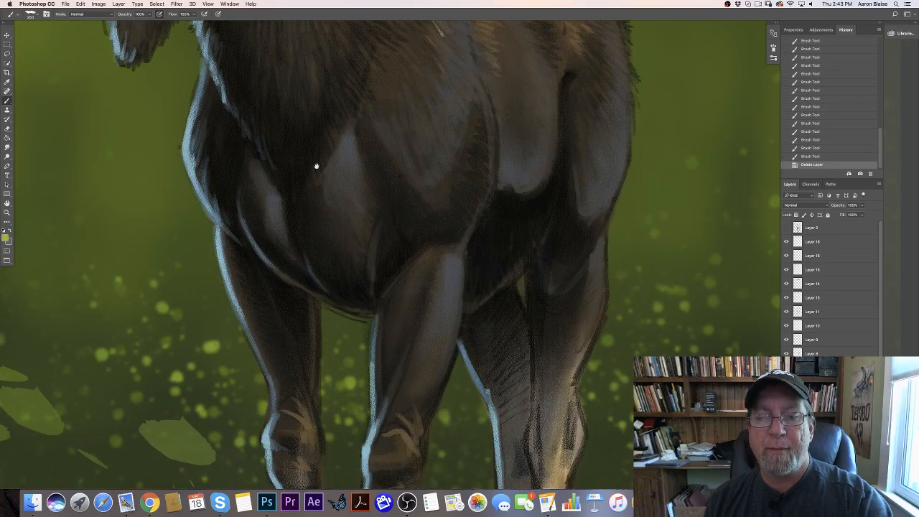
drag(274, 177, 310, 335)
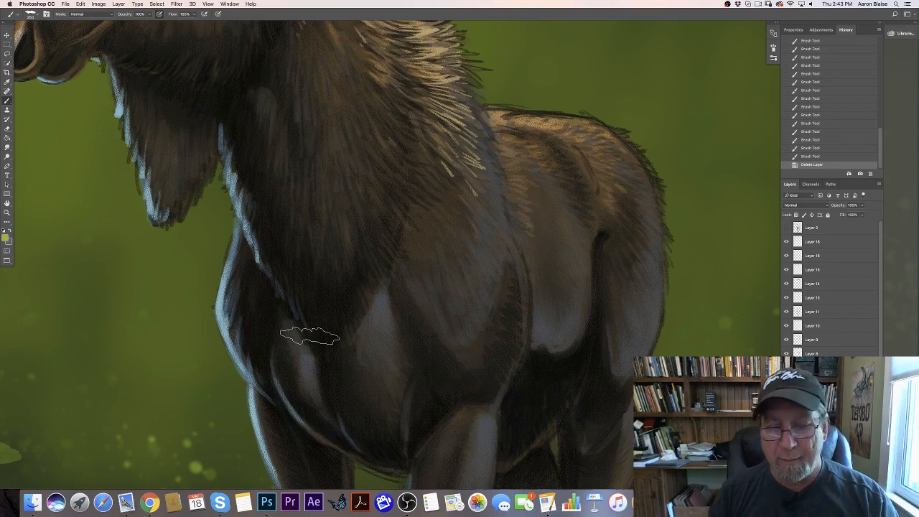
scroll(139, 376, down, 10)
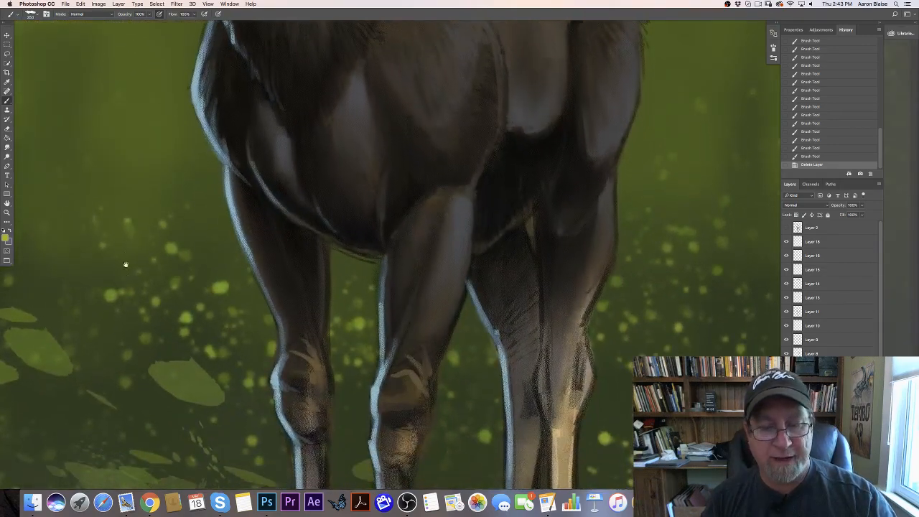
scroll(131, 188, down, 6)
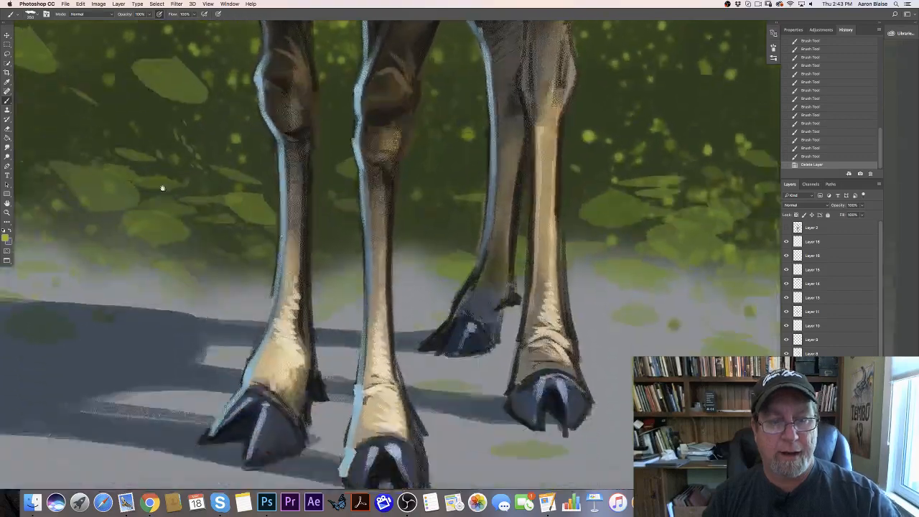
scroll(164, 195, up, 10)
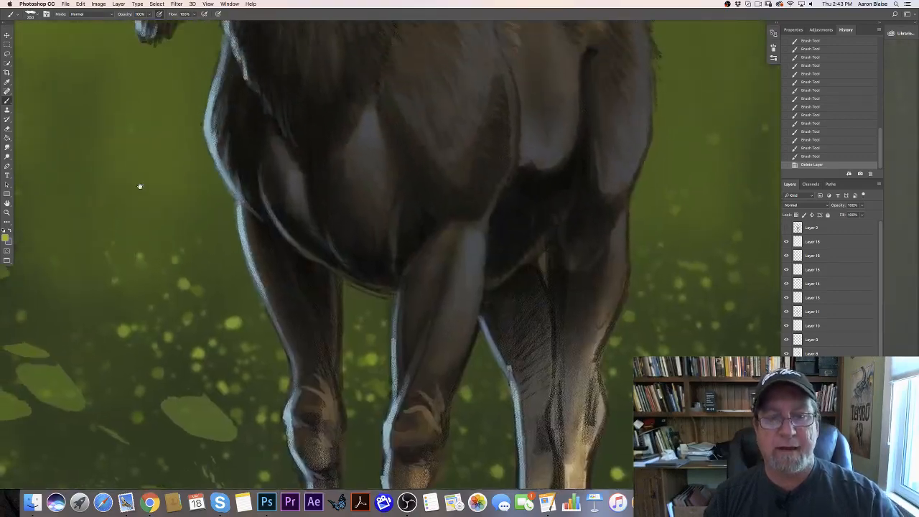
Step: Review the head and antlers again, and check how the body and legs sit against the leafy background from farther out
scroll(144, 295, up, 10)
scroll(144, 294, left, 8)
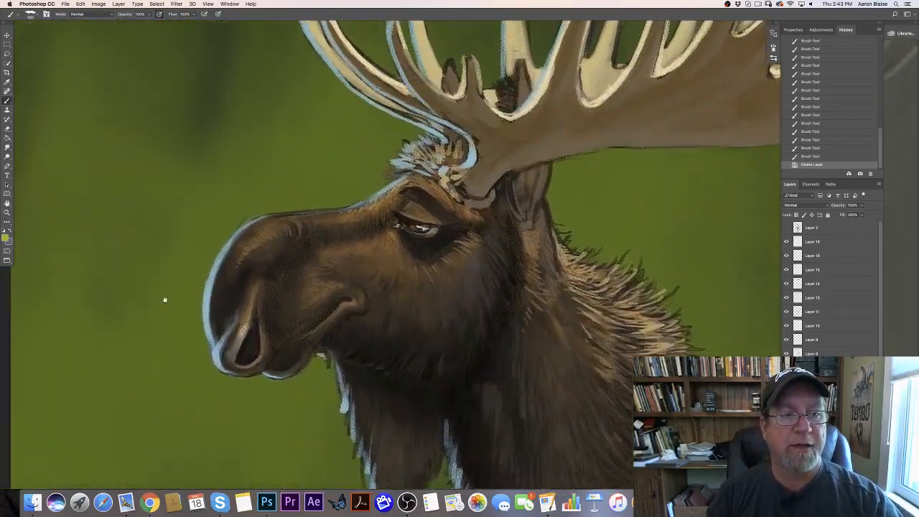
scroll(172, 301, up, 6)
scroll(173, 302, right, 6)
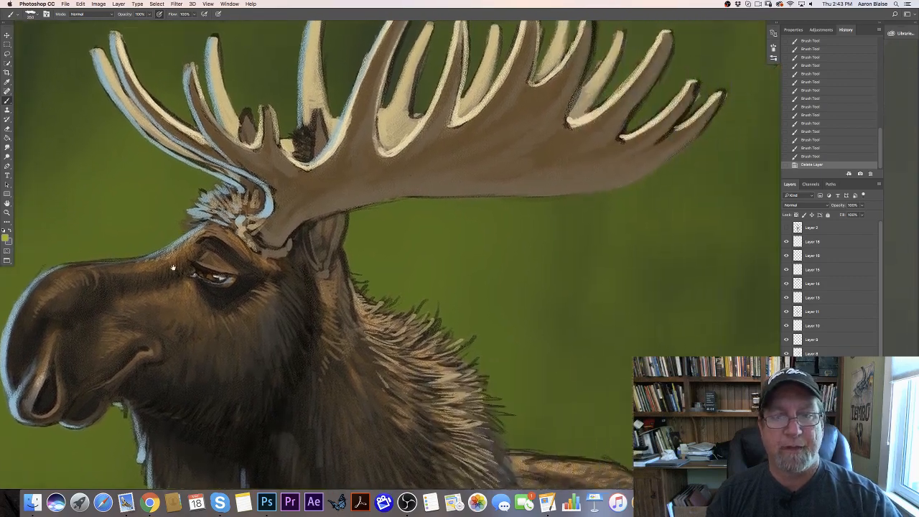
scroll(141, 298, left, 2)
scroll(165, 287, down, 6)
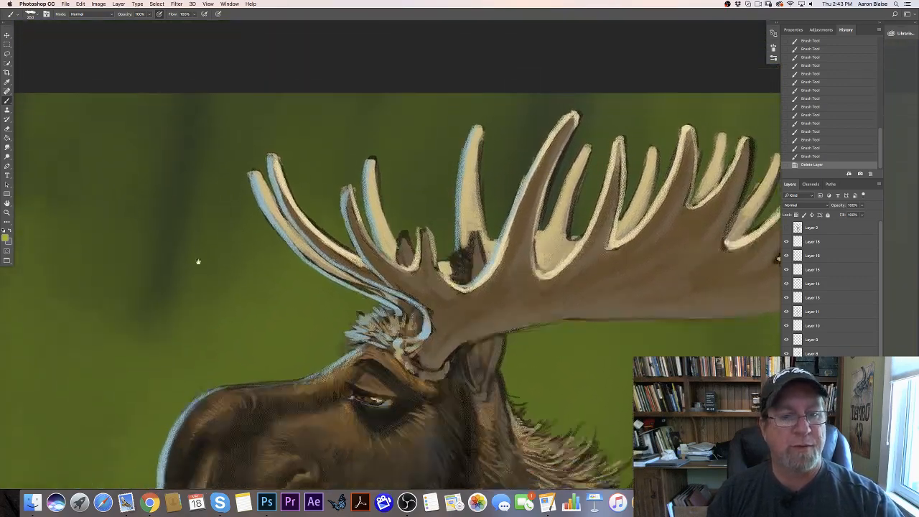
key(super+minus)
key(super+minus)
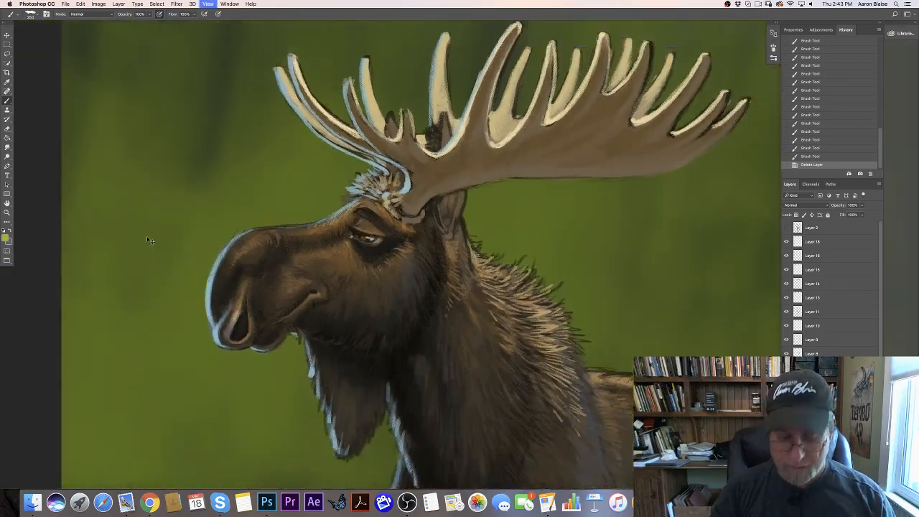
scroll(187, 327, down, 5)
scroll(187, 326, right, 5)
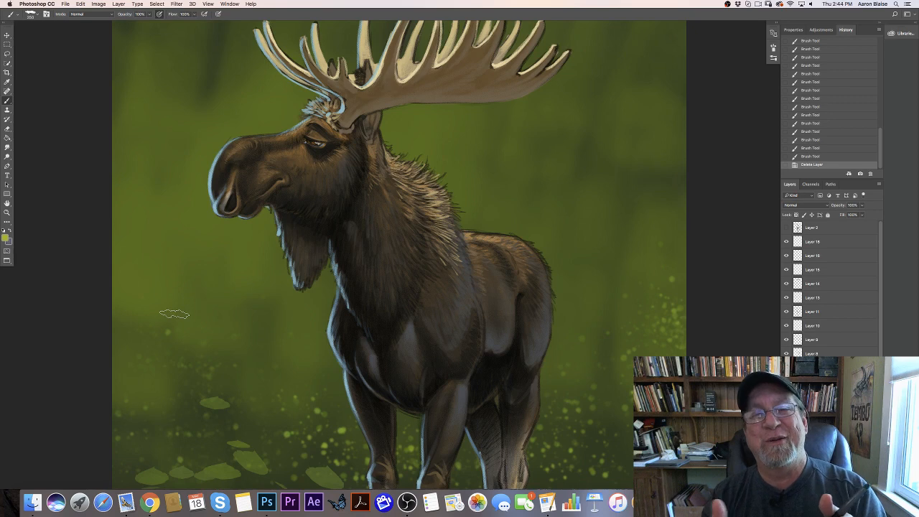
scroll(132, 354, down, 8)
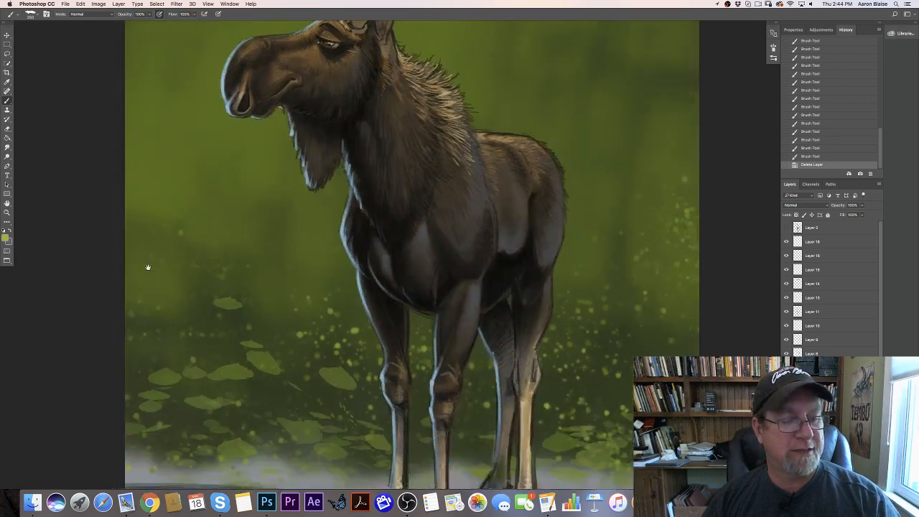
drag(150, 229, 169, 325)
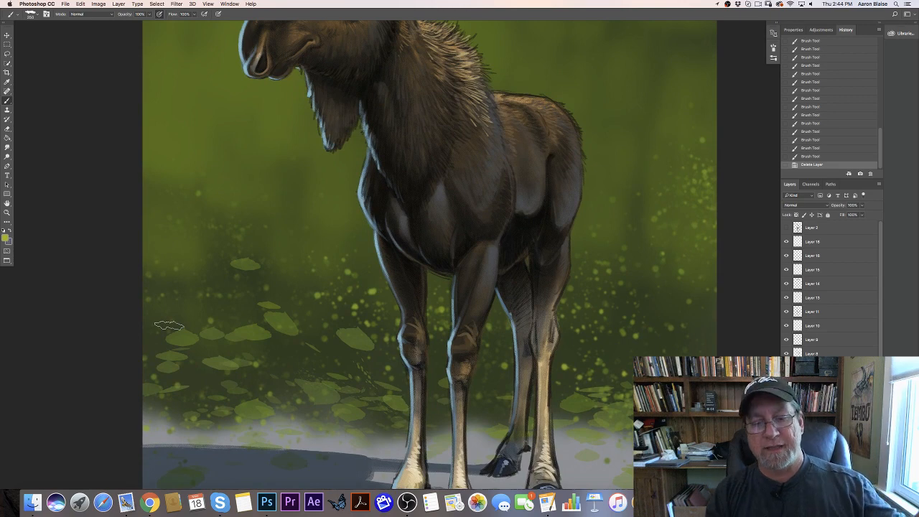
Step: Sample the light blue rim colour from the front leg and paint a fine rim along the nearer hind leg's upper edge on the topmost visible layer
click(6, 239)
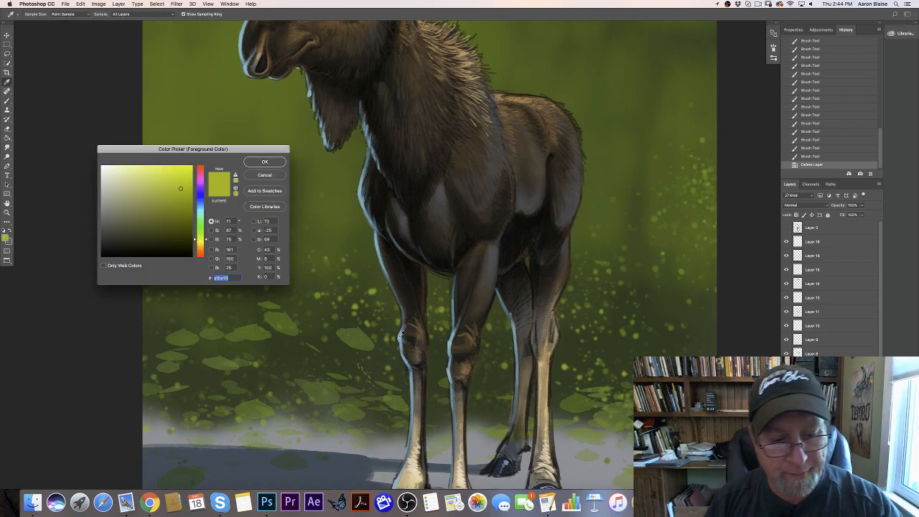
click(400, 335)
click(270, 163)
click(810, 244)
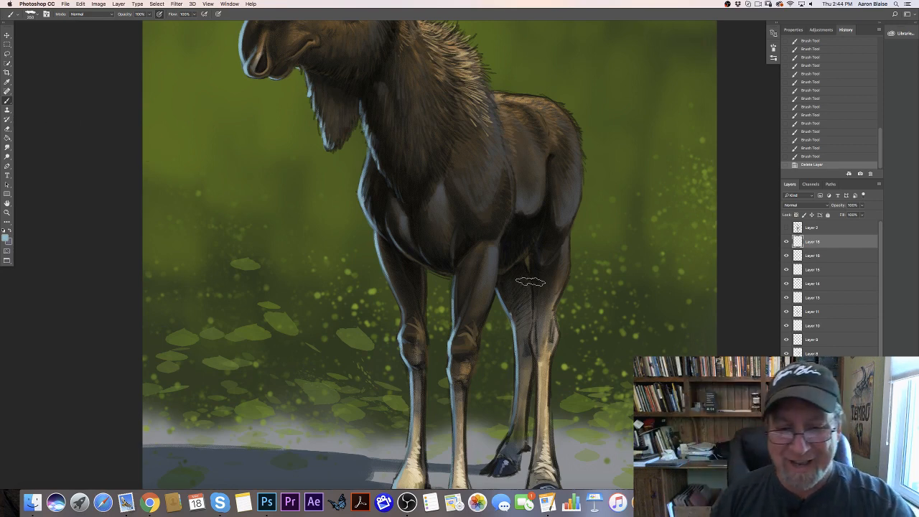
key(bracketleft)
key(bracketleft)
key(bracketleft)
key(bracketleft)
key(bracketleft)
key(bracketleft)
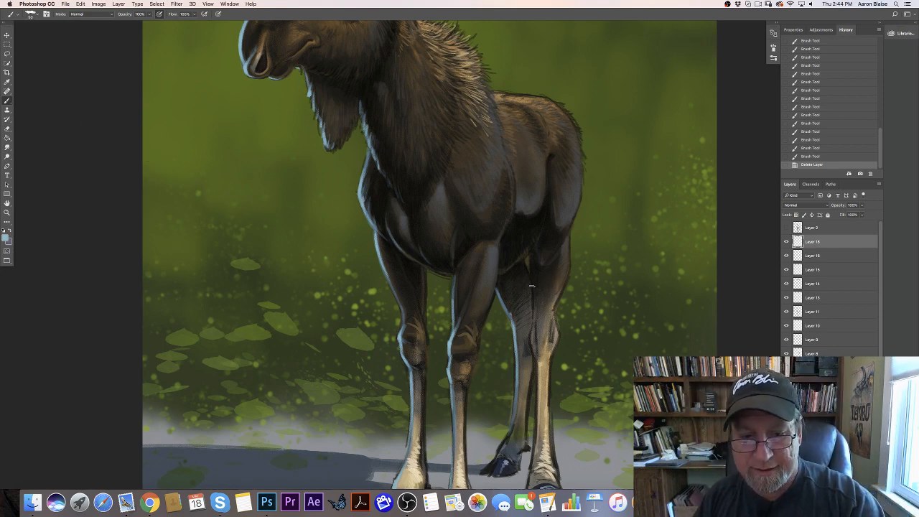
key(bracketleft)
drag(532, 280, 535, 309)
drag(532, 282, 535, 311)
mouse_move(534, 305)
mouse_down()
mouse_move(536, 365)
mouse_move(536, 330)
mouse_up()
drag(534, 309, 536, 341)
Step: Extend the light blue rim down the nearer hind leg's shin to the ankle, and add a rim stroke on the far hind foot
drag(534, 320, 538, 408)
drag(536, 375, 538, 459)
drag(535, 425, 535, 465)
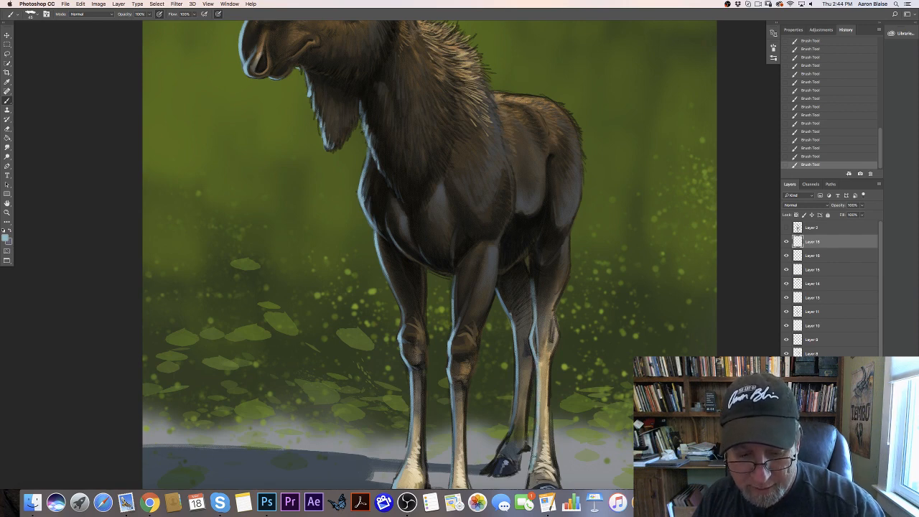
drag(506, 438, 485, 472)
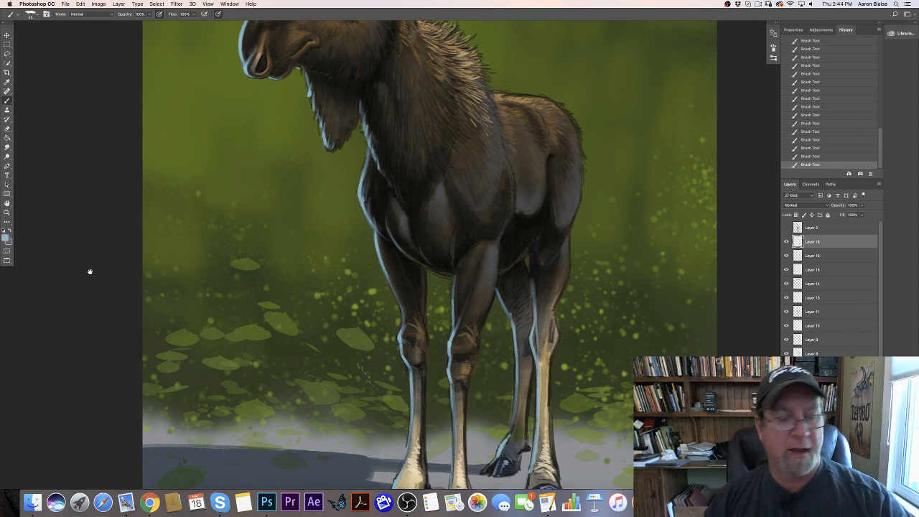
Step: Add light blue rim strokes to the nearer hind hoof and both front hooves, and touch up the rim below one front knee
drag(91, 268, 38, 186)
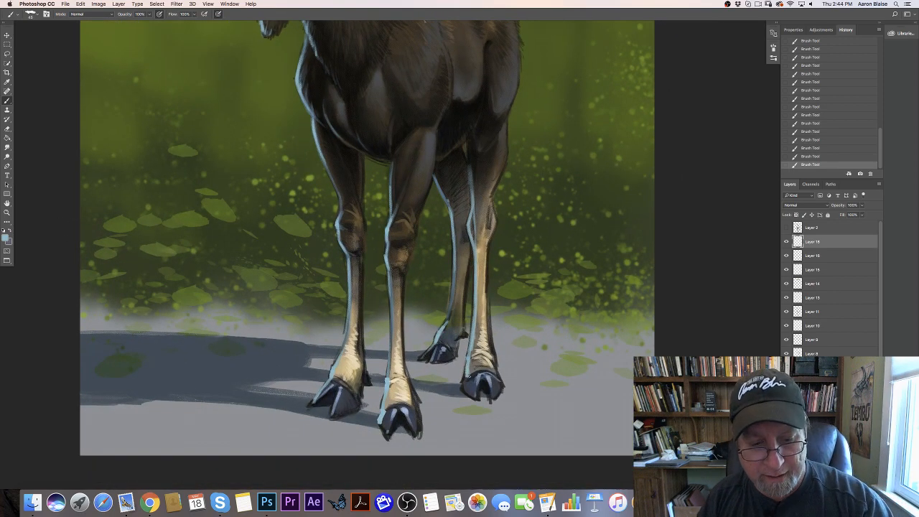
mouse_move(466, 379)
mouse_down()
mouse_move(463, 388)
mouse_move(476, 393)
mouse_up()
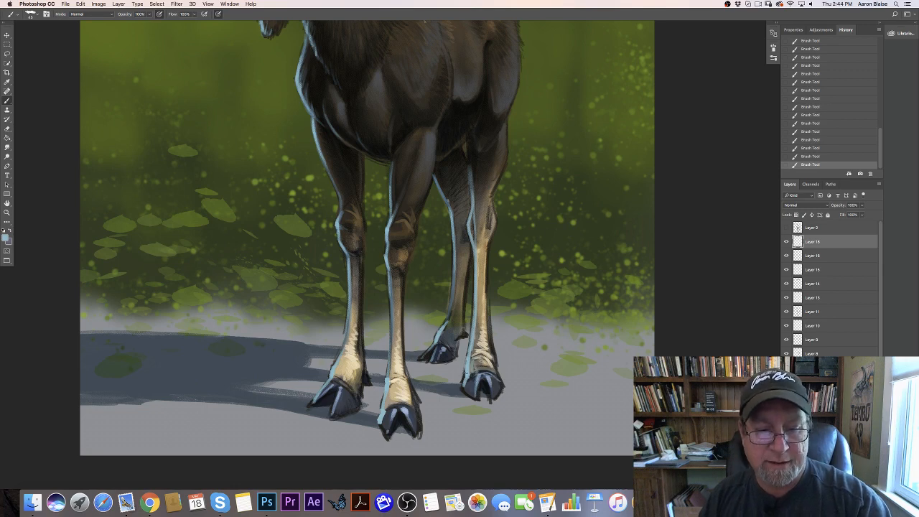
drag(466, 370, 465, 384)
drag(380, 421, 383, 431)
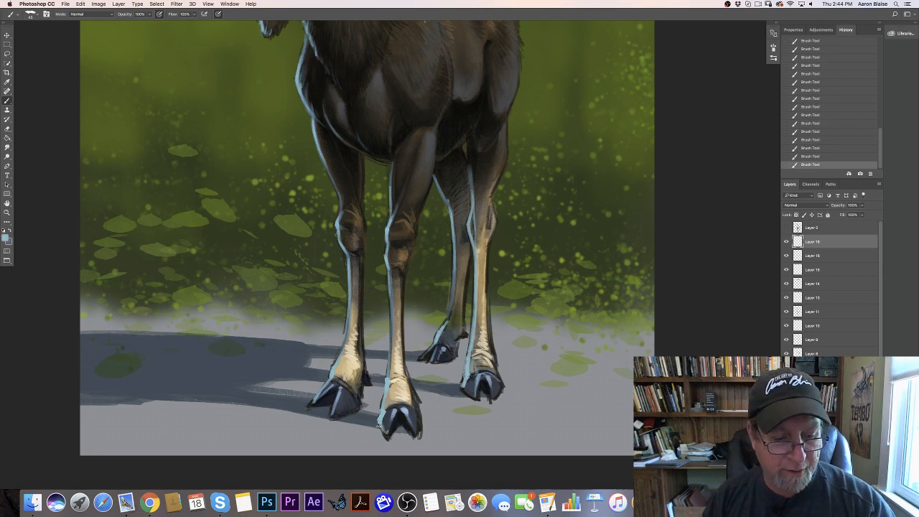
drag(338, 389, 332, 414)
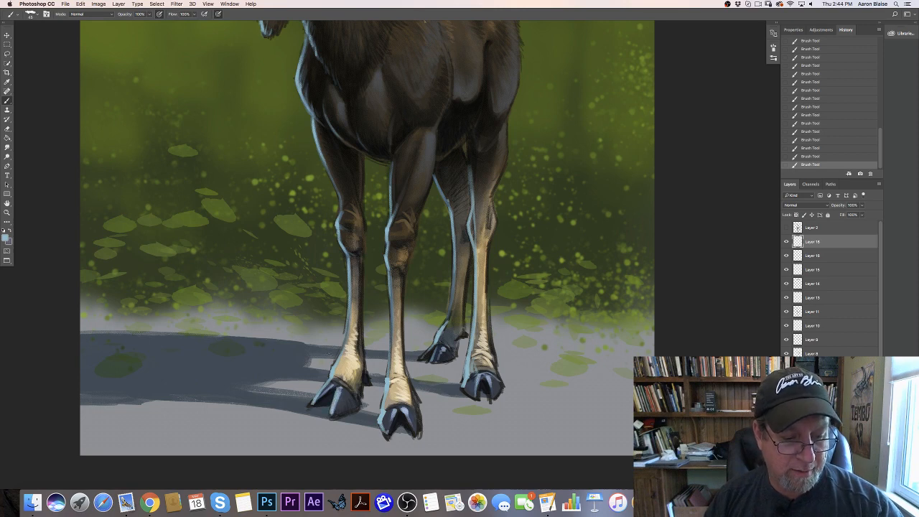
drag(345, 245, 353, 252)
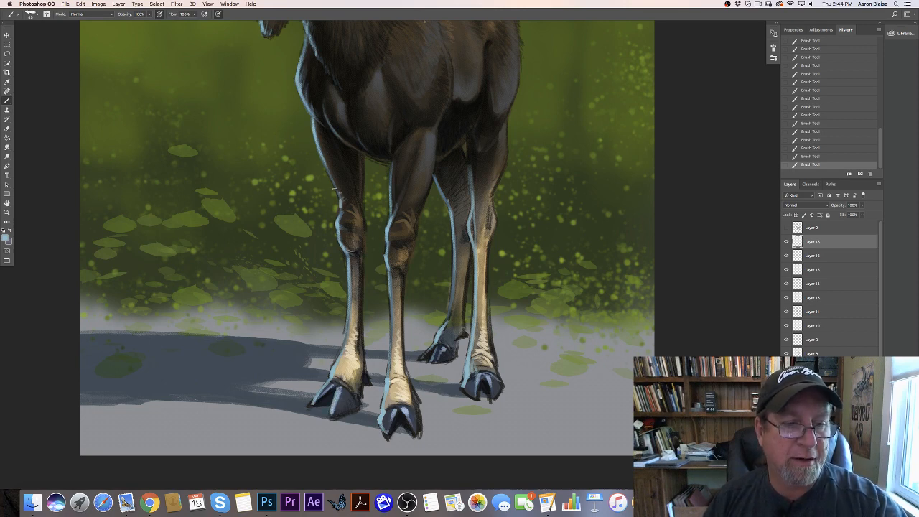
Step: Review the whole moose painting fitted in view, with the interface panels hidden
key(super+minus)
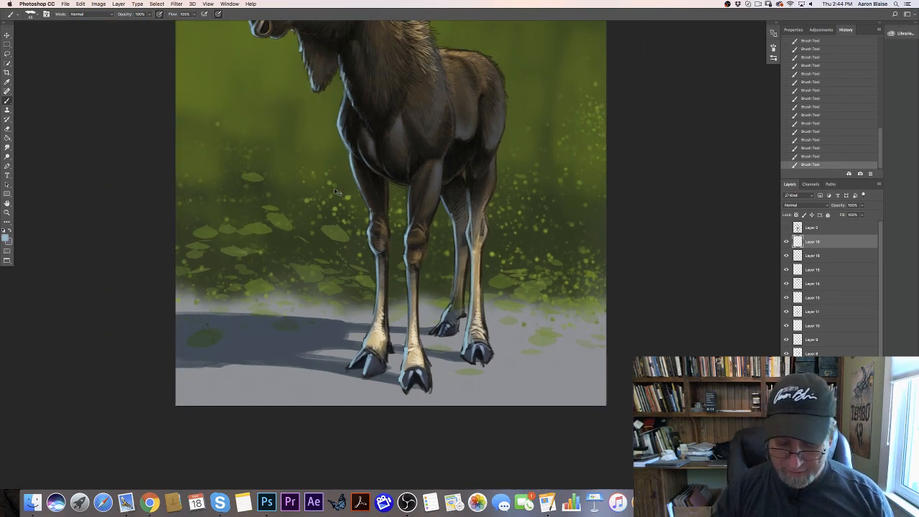
key(super+minus)
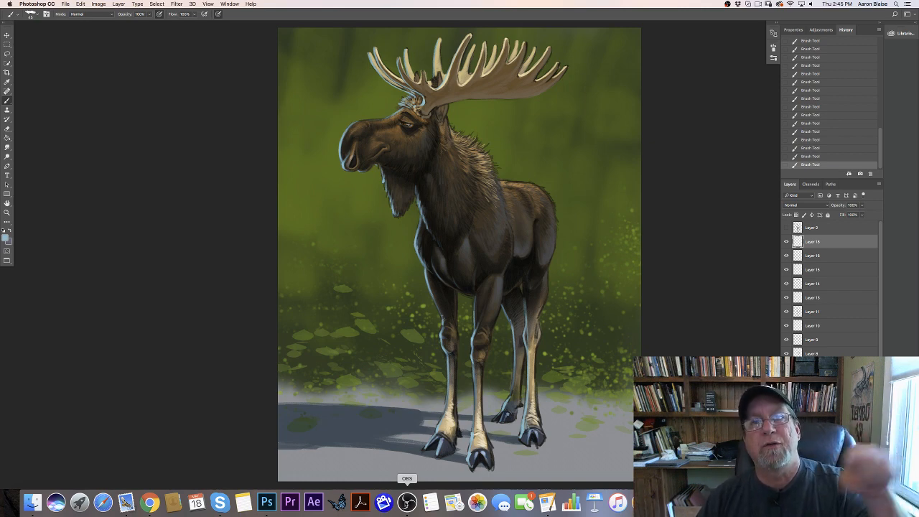
key(Tab)
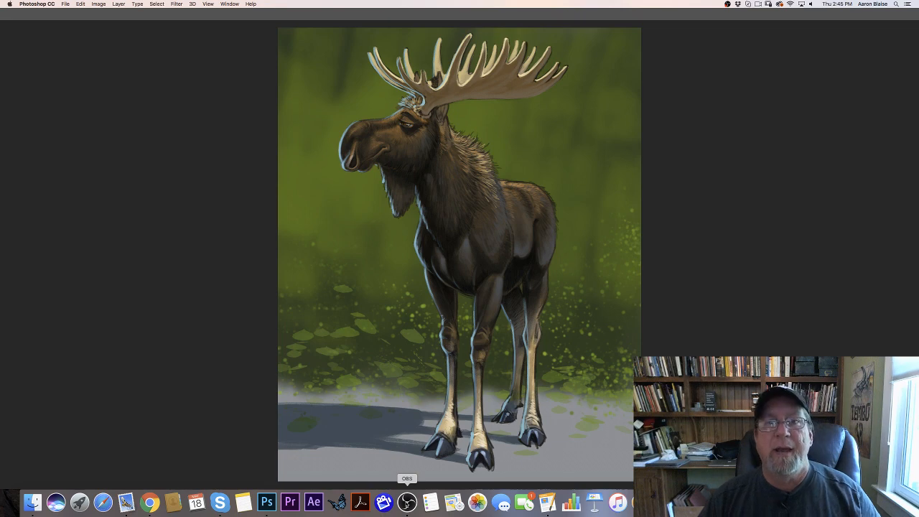
key(f)
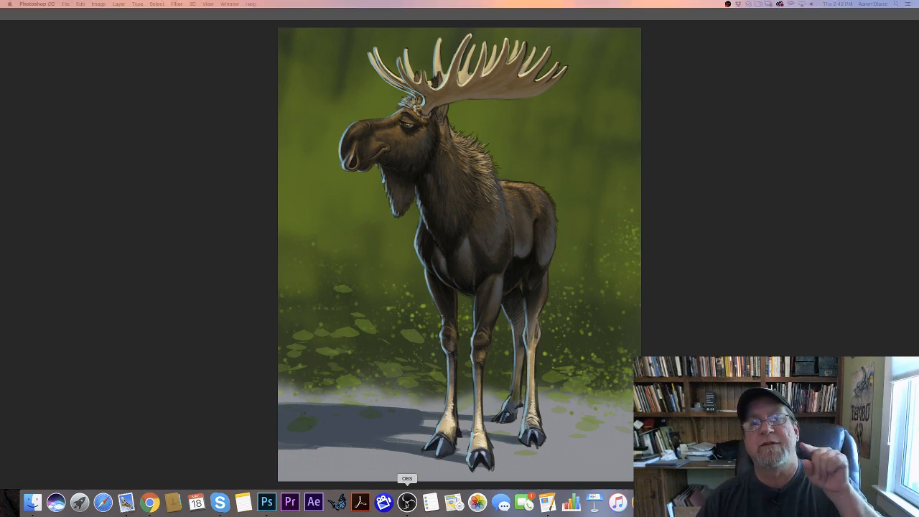